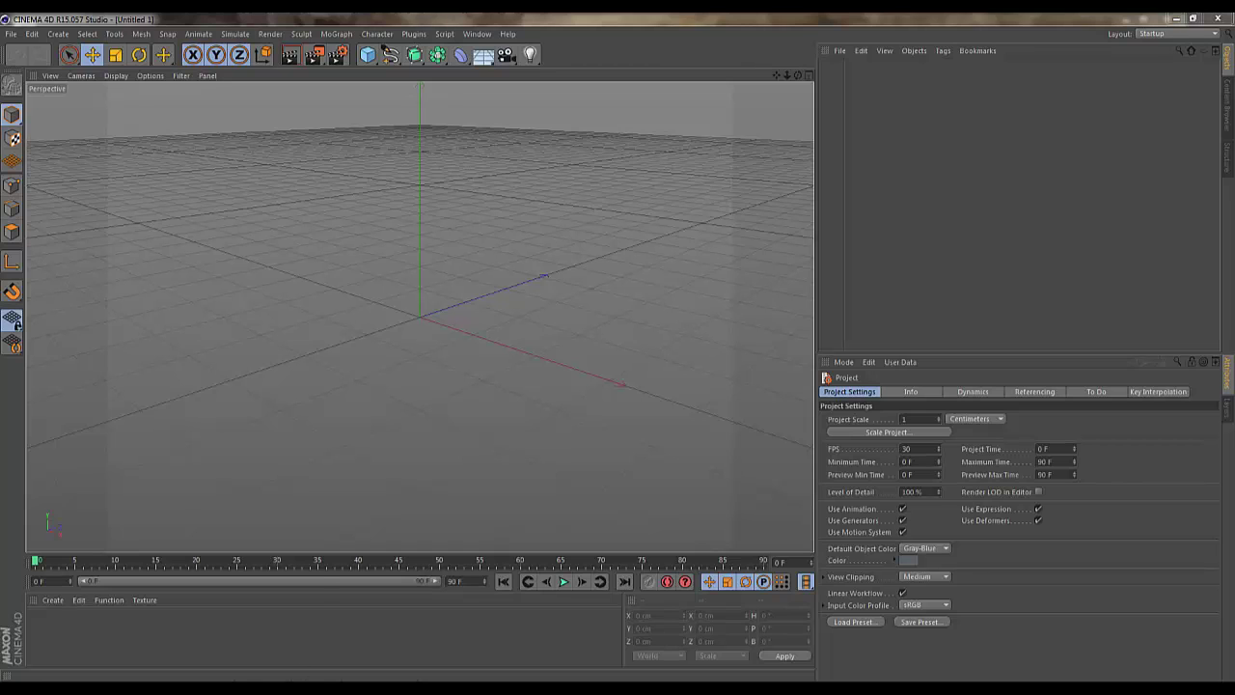
Open the Arcade_Cab_v1 scene file from the Arcade Cab Download folder and put the folder window away.
click(106, 628)
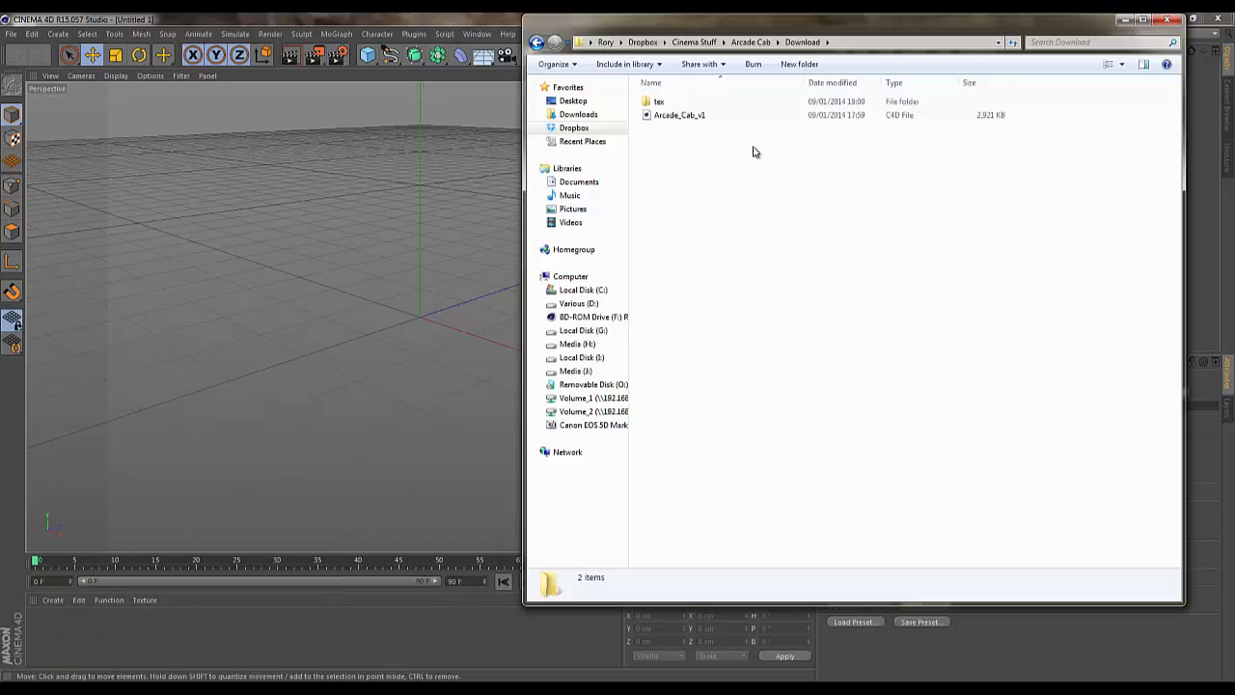
double_click(681, 116)
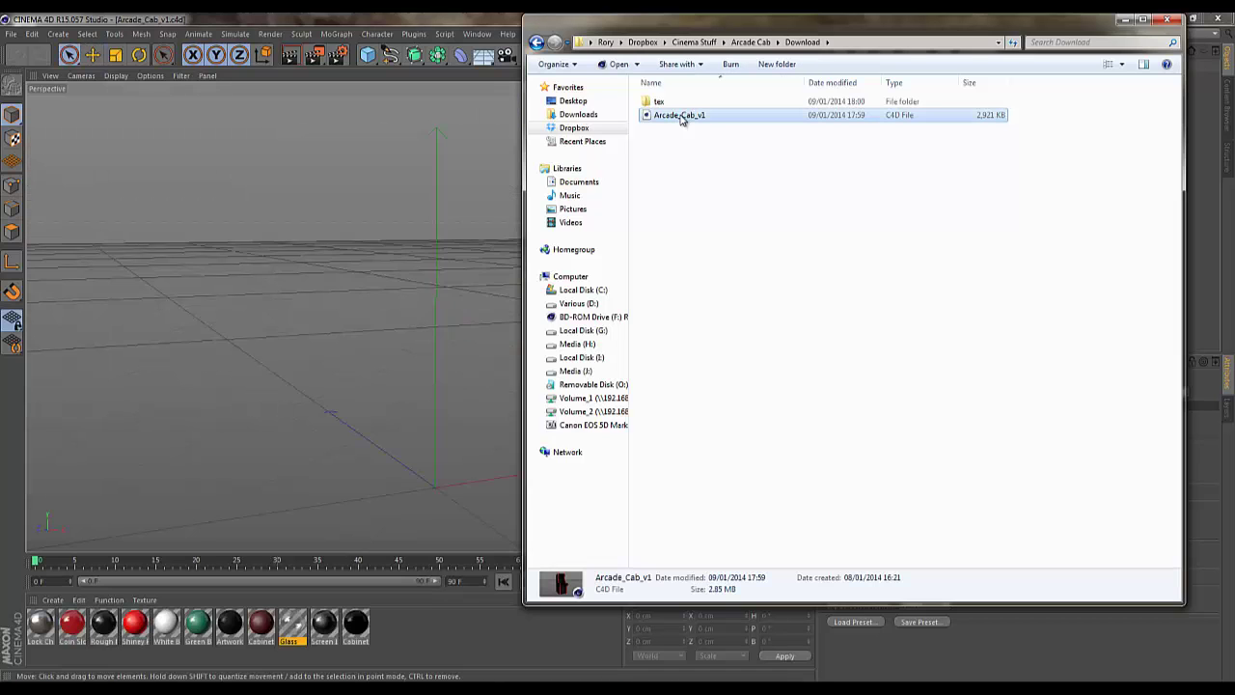
click(1126, 20)
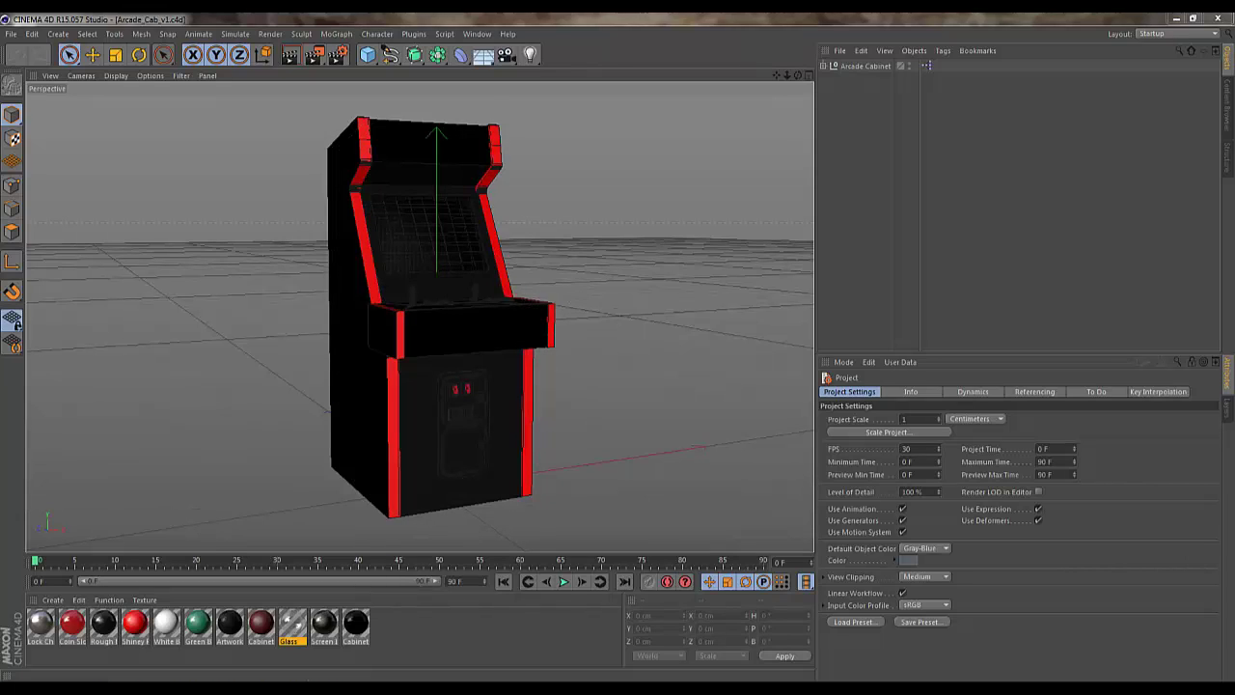
Switch to the browser and look through the News & Blog page of the Rate My Funeral website.
drag(1234, 20, 965, 14)
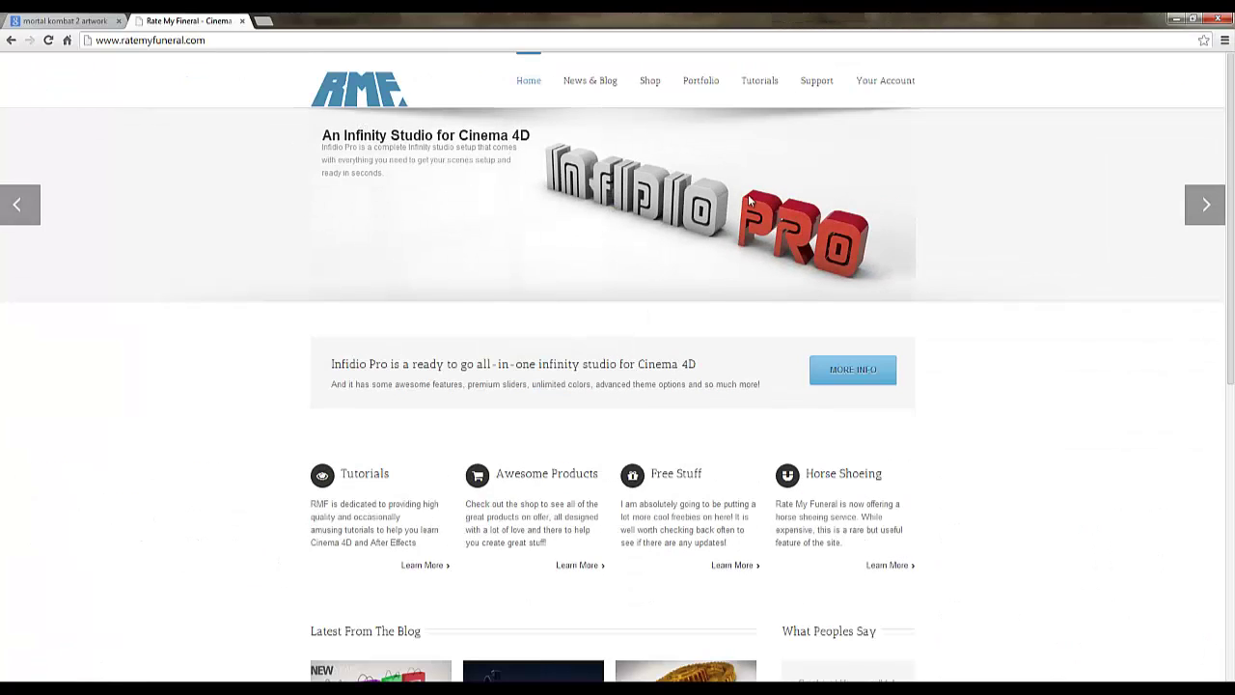
click(591, 85)
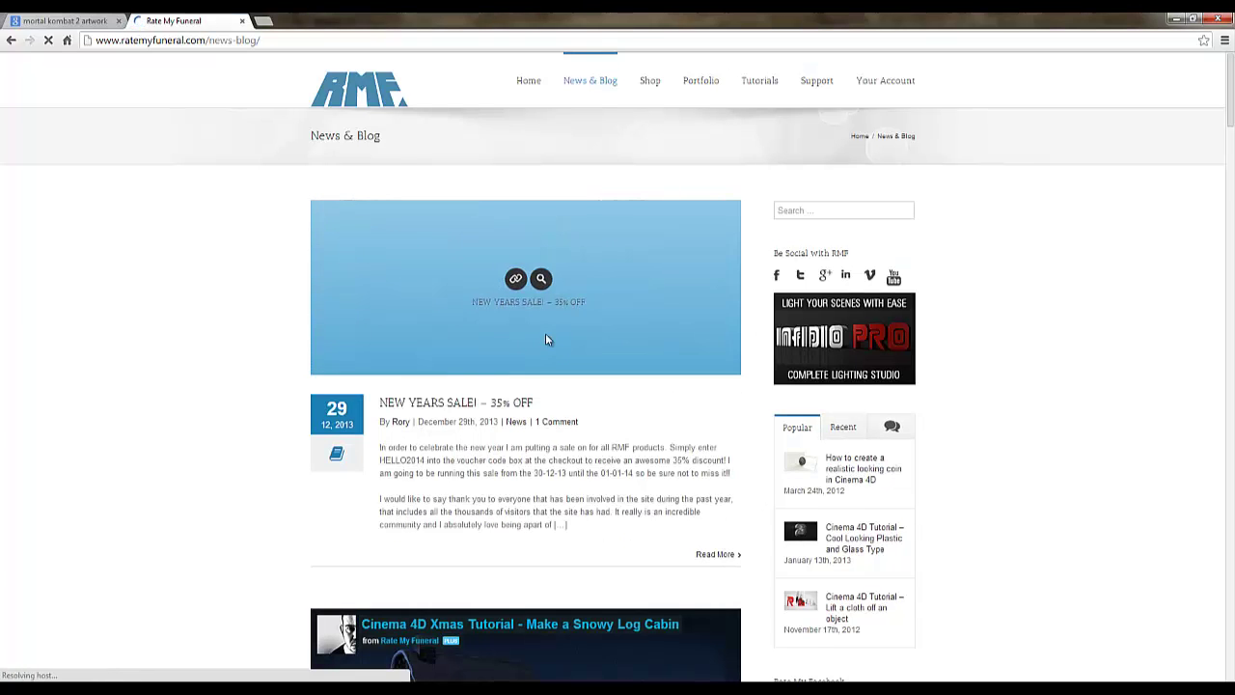
scroll(770, 443, down, 1)
scroll(763, 383, down, 2)
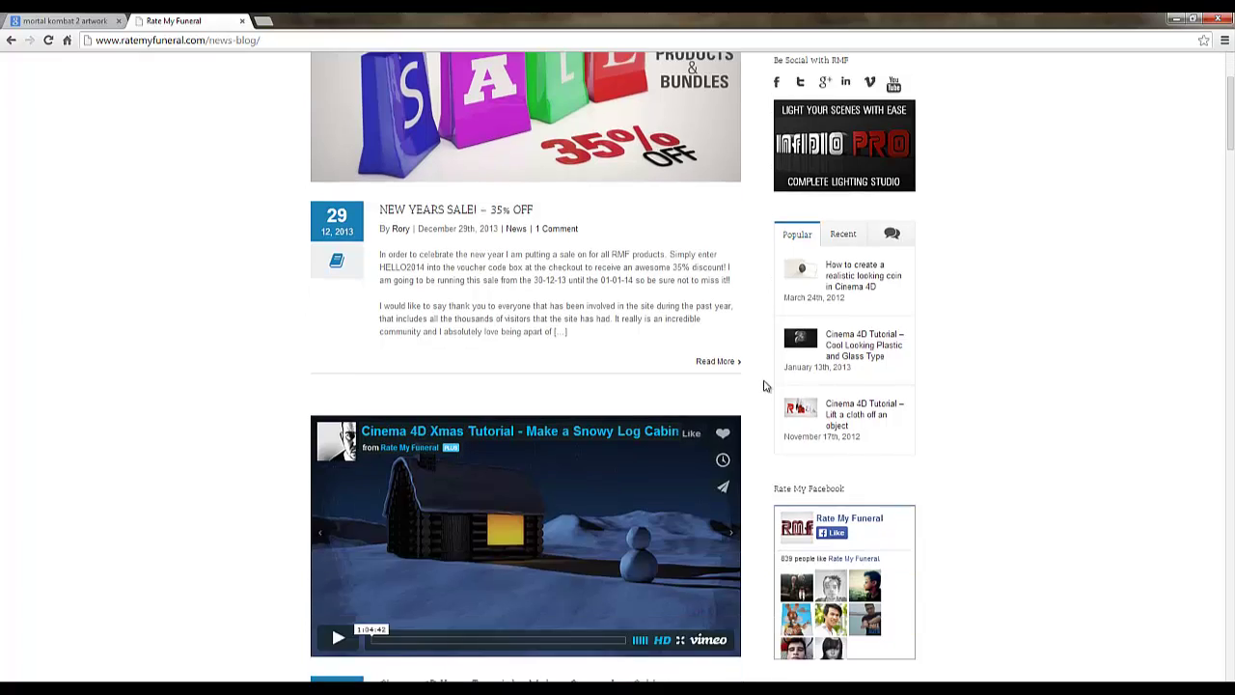
scroll(764, 383, up, 3)
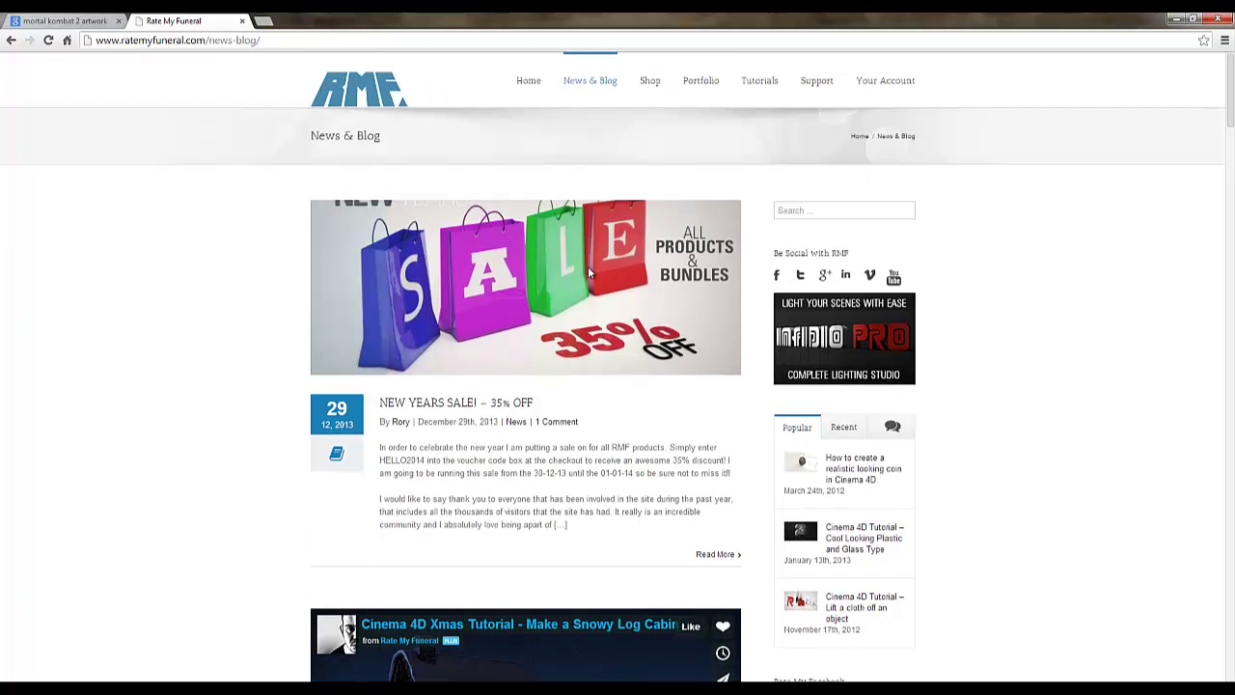
Switch back to Cinema 4D and render the arcade cabinet in the perspective view.
click(1176, 19)
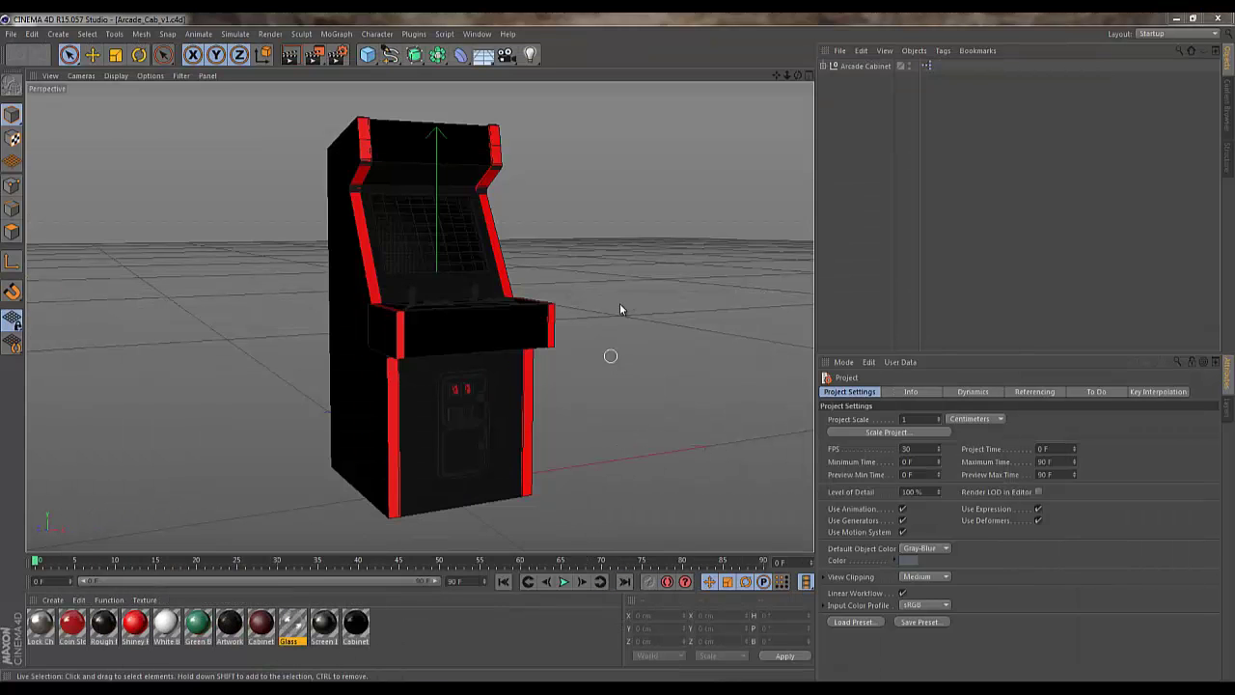
click(291, 58)
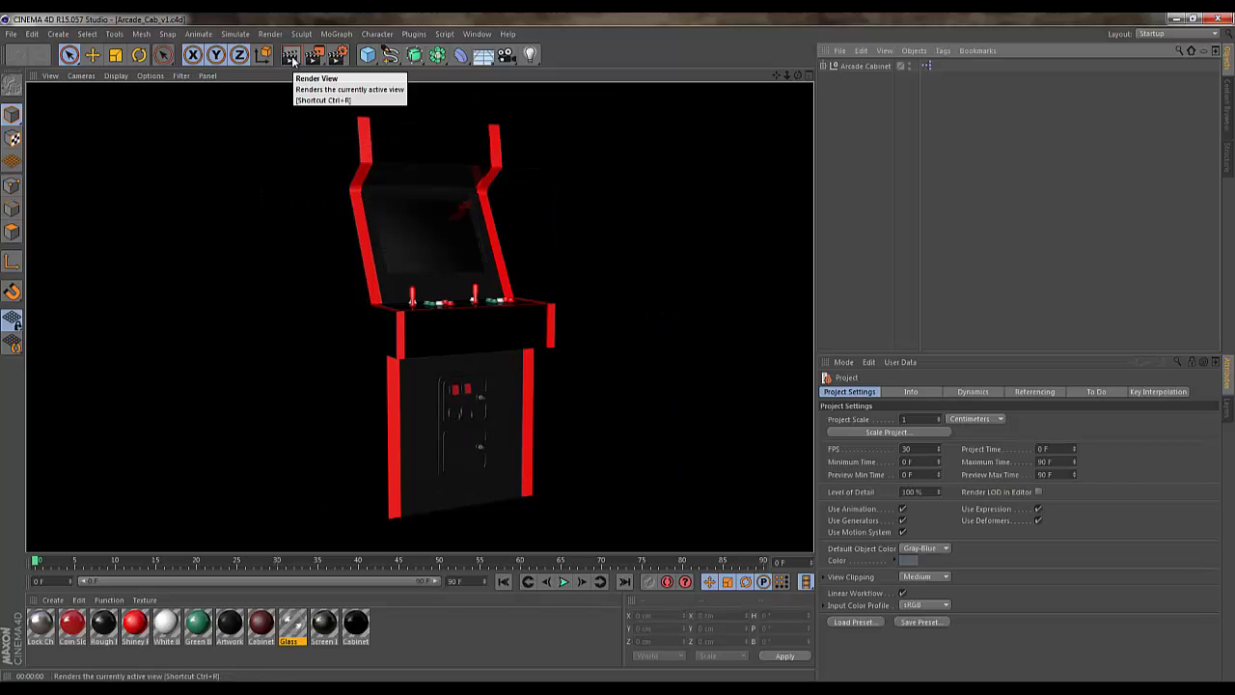
click(498, 214)
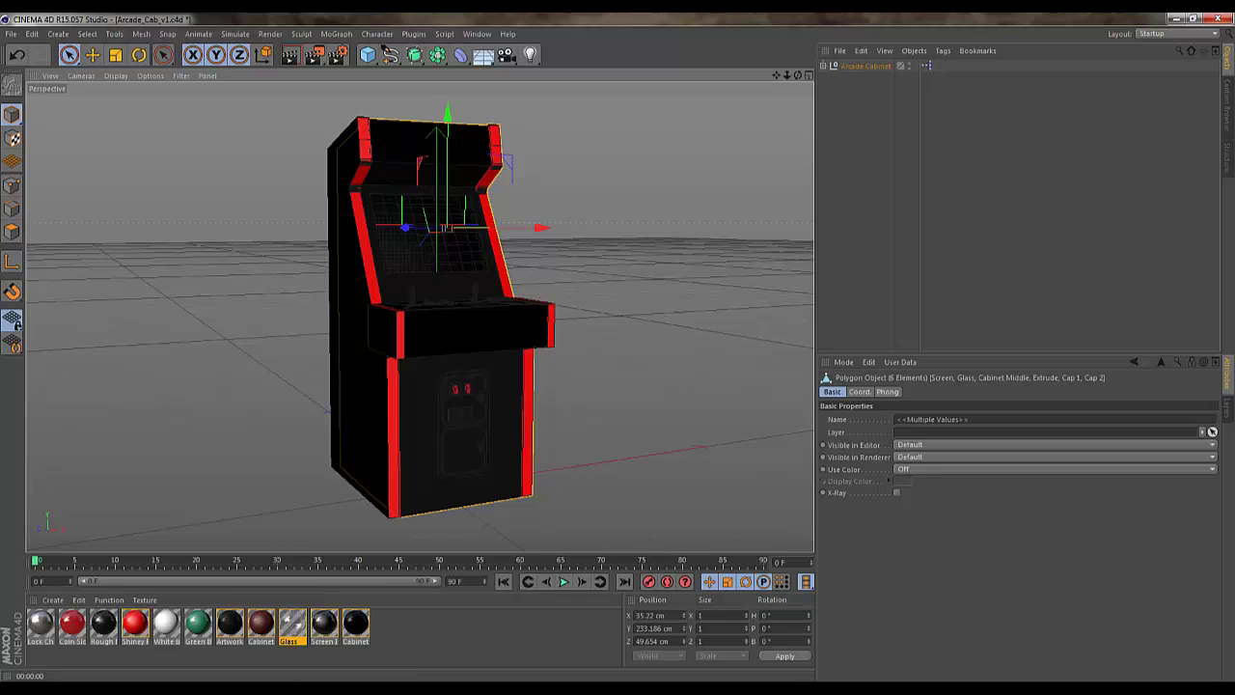
Switch to QuickTime and watch the arcade_machine_02 movie, skipping ahead and pausing it.
mouse_move(424, 654)
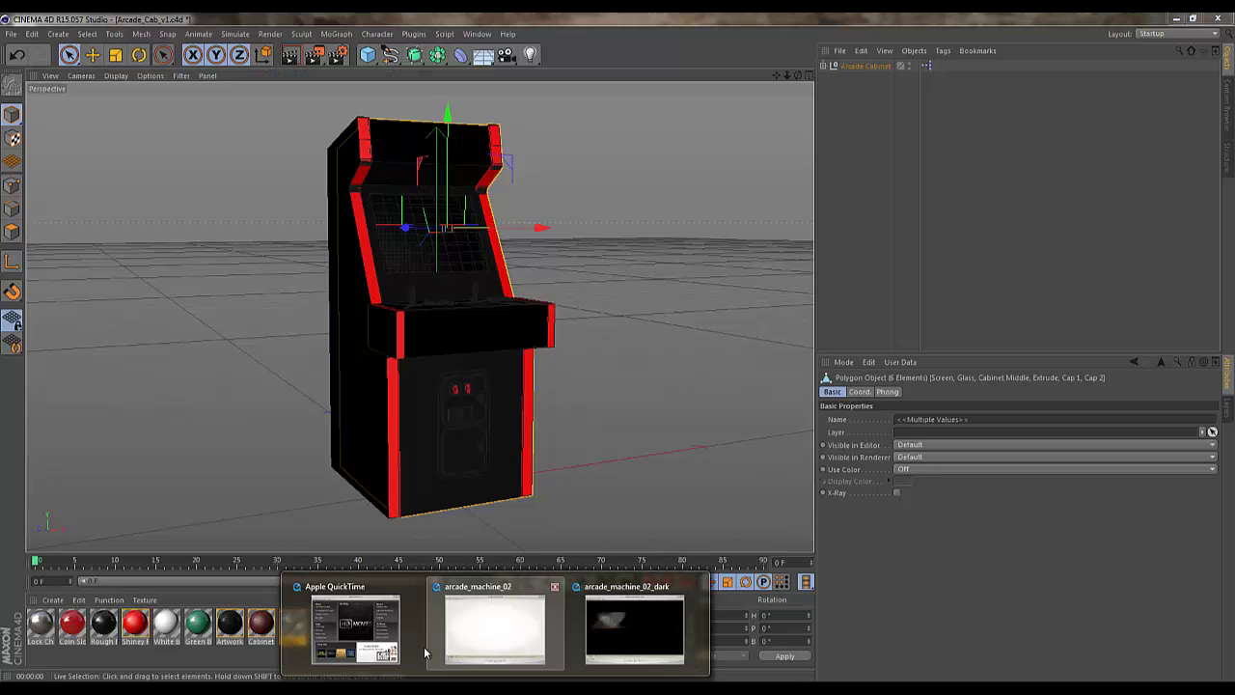
click(510, 633)
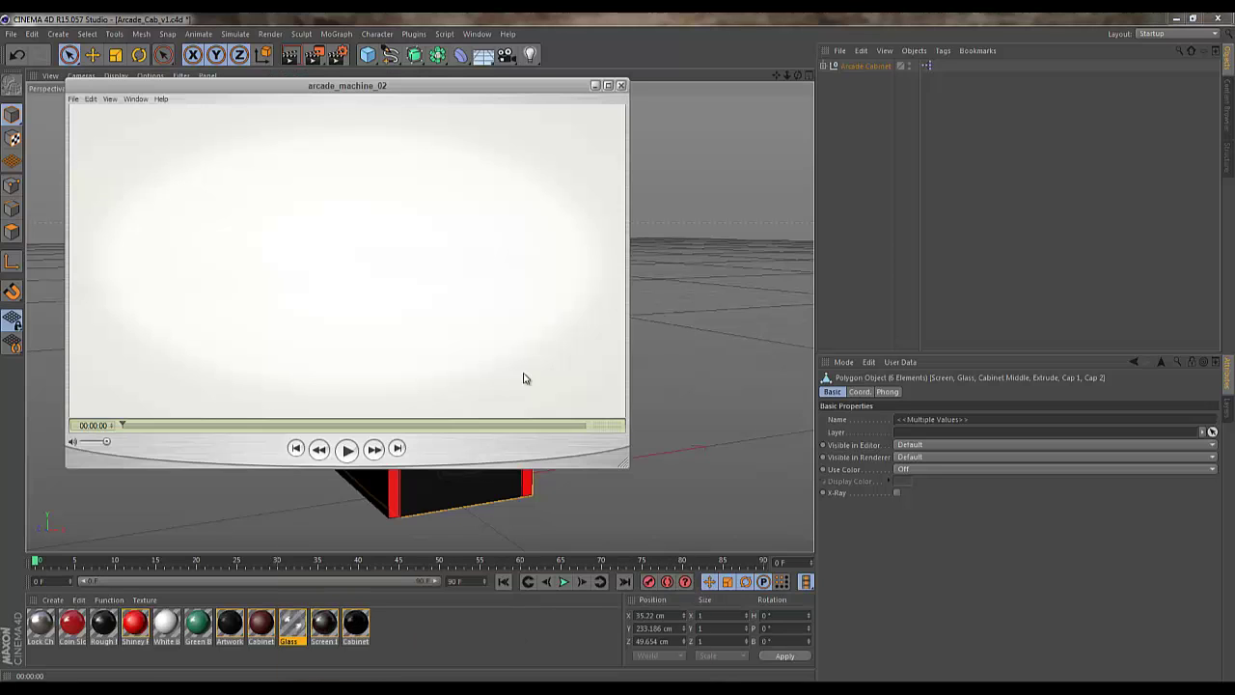
click(350, 449)
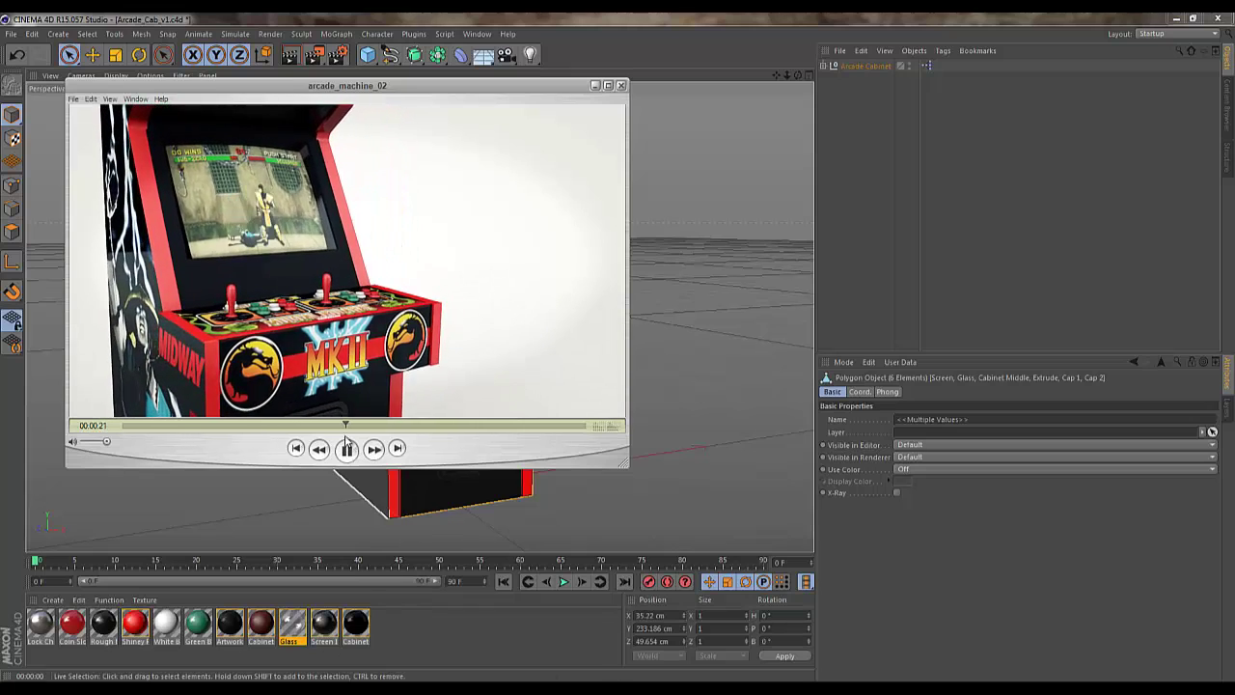
click(443, 426)
click(346, 448)
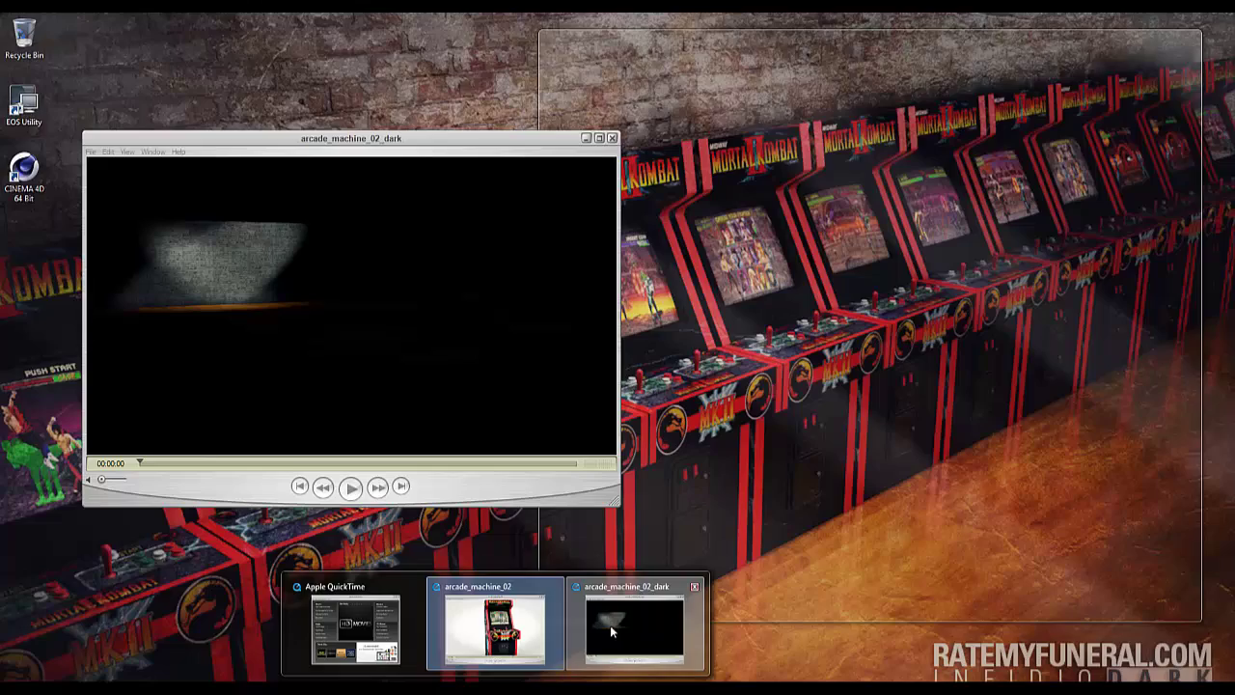
Watch the arcade_machine_02_dark movie and close all the QuickTime windows.
click(610, 625)
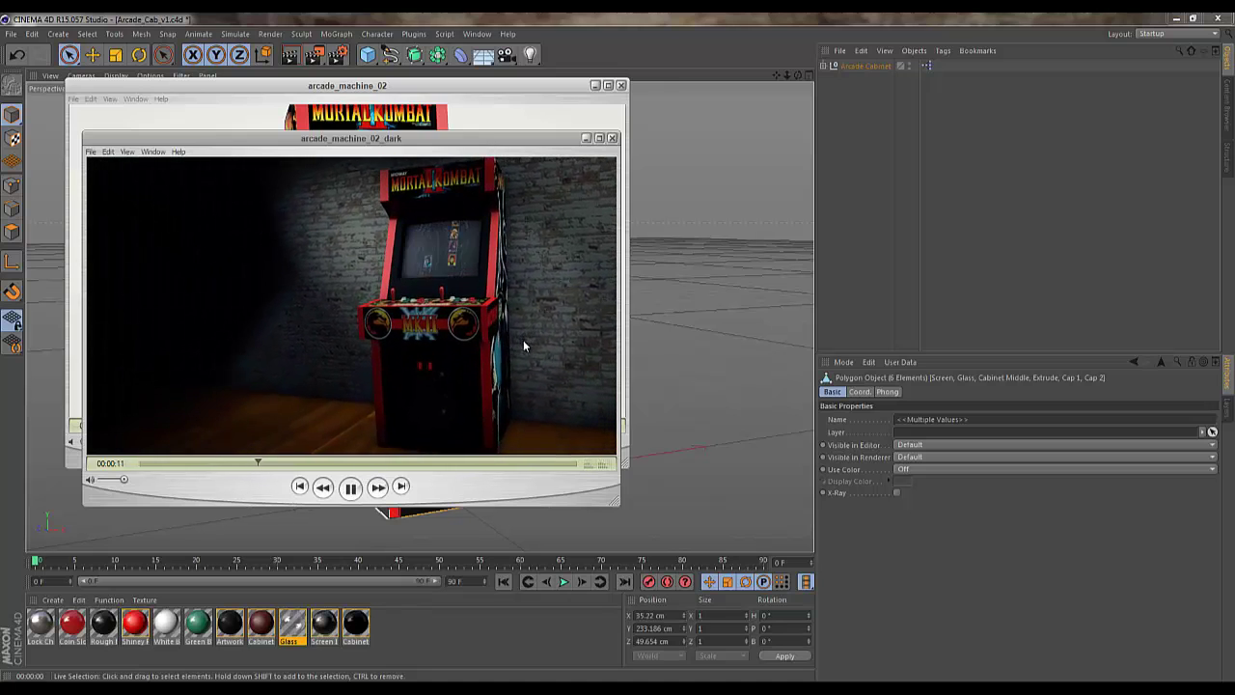
drag(394, 140, 470, 146)
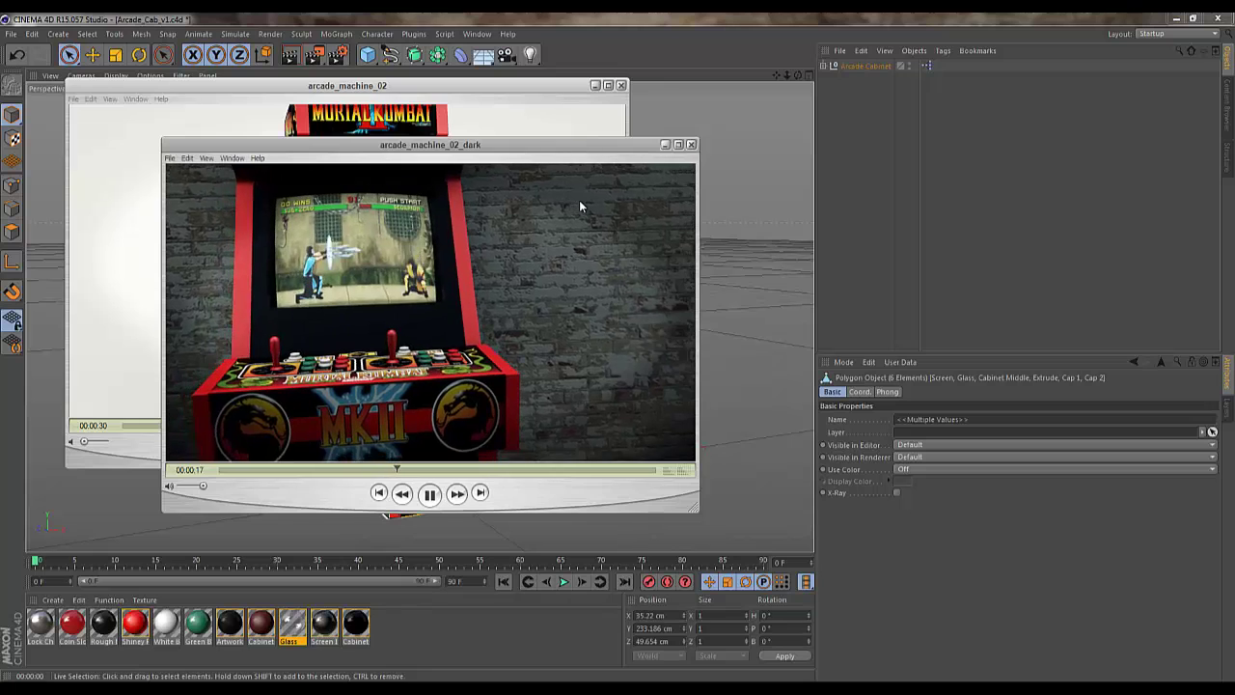
click(692, 145)
click(622, 86)
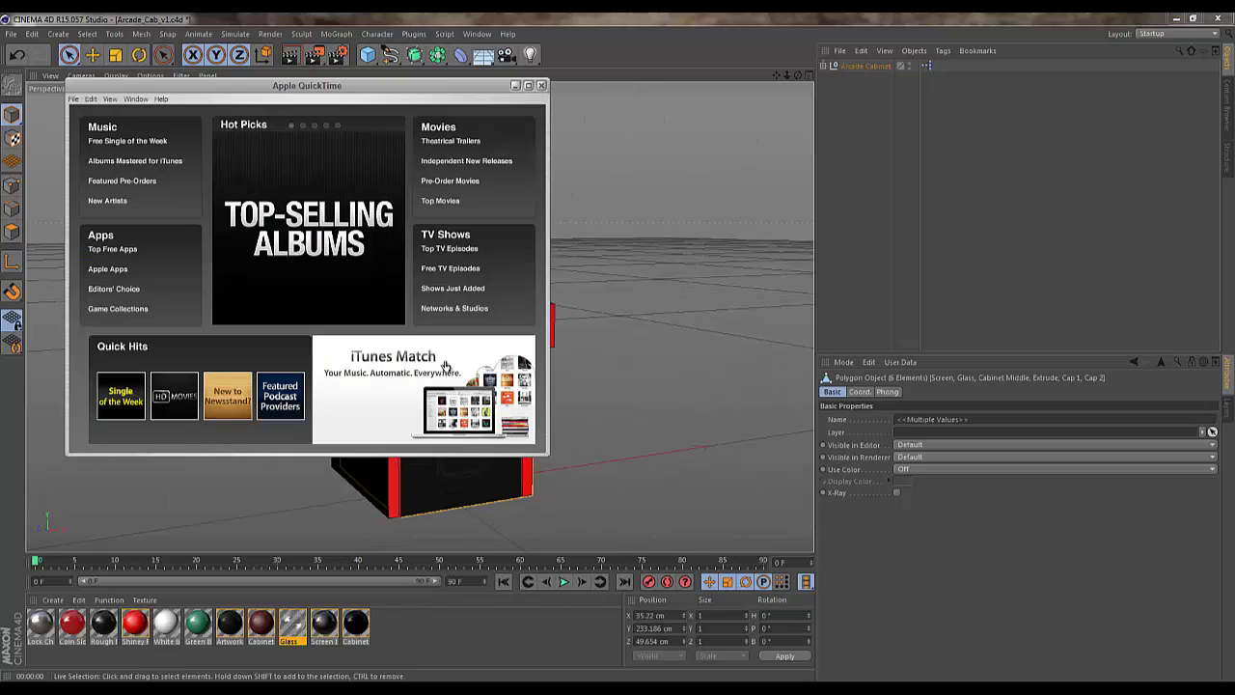
click(543, 84)
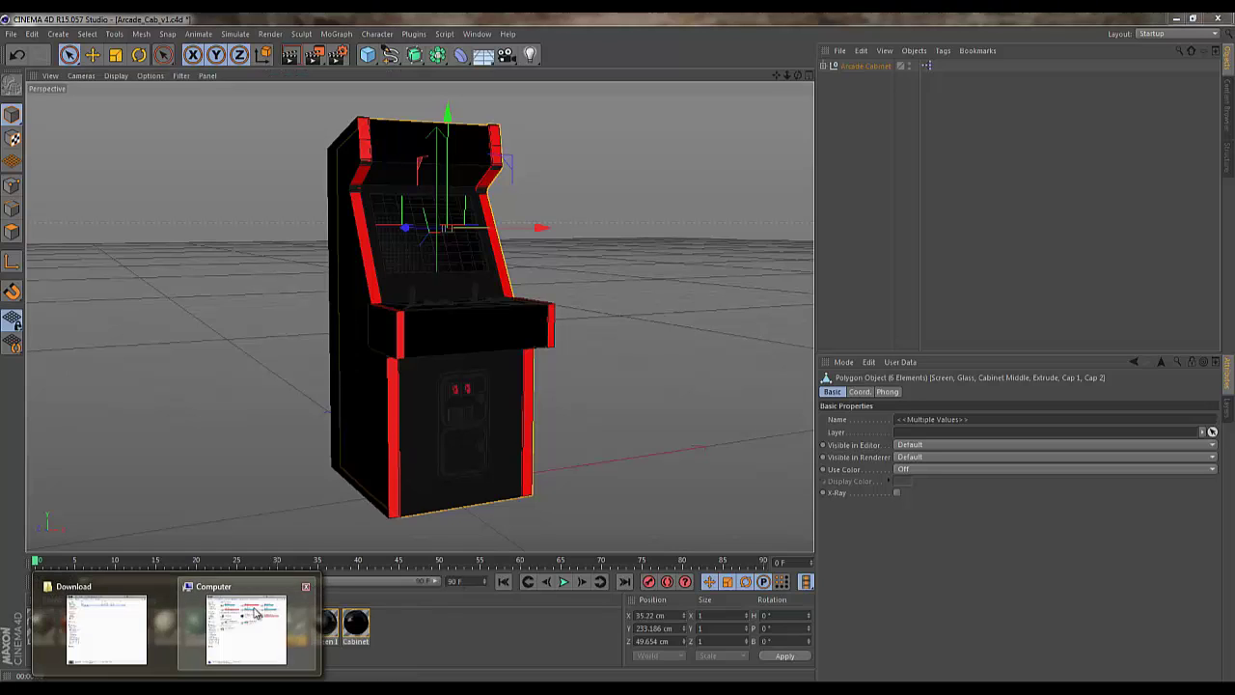
Open the Cabinet_Template PSD from the tex folder in Photoshop, view its artwork areas, and minimize Photoshop.
click(103, 628)
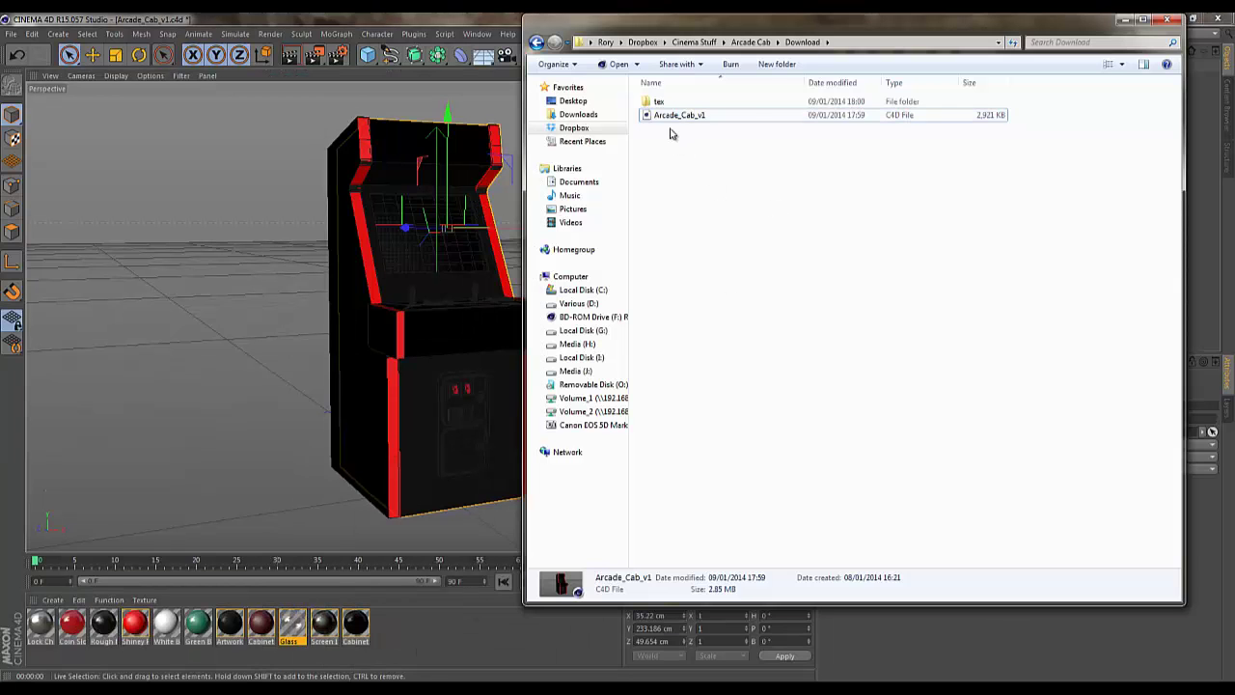
double_click(659, 101)
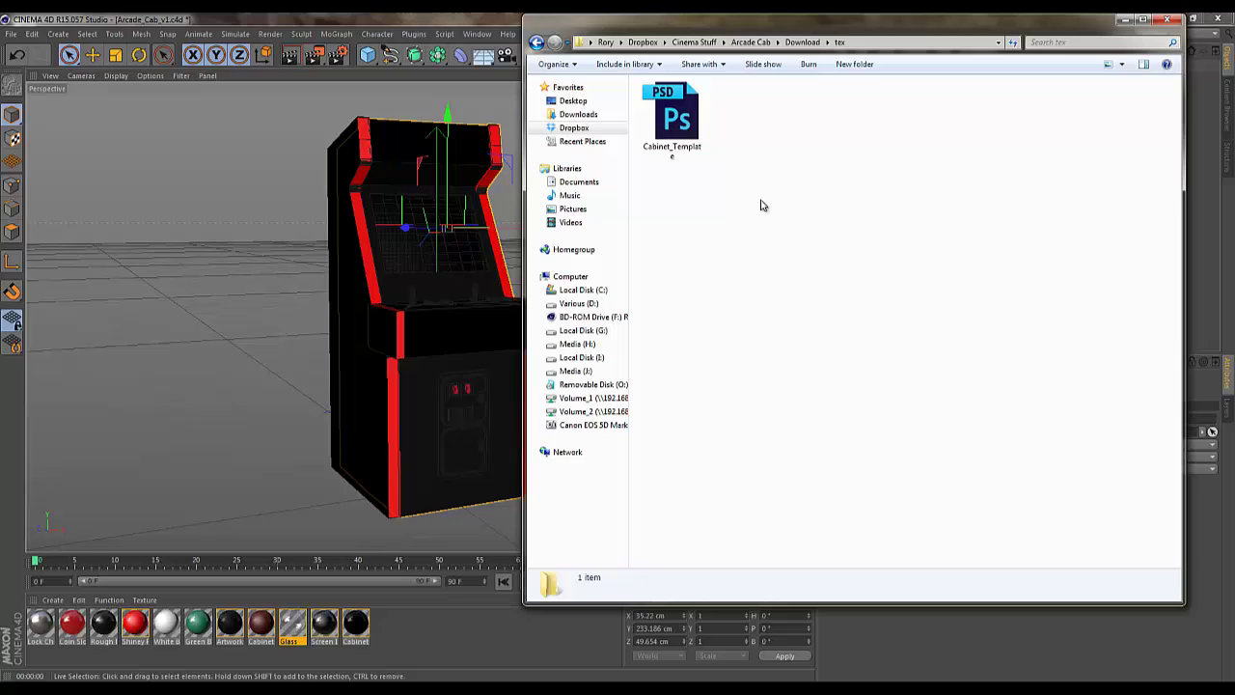
click(687, 116)
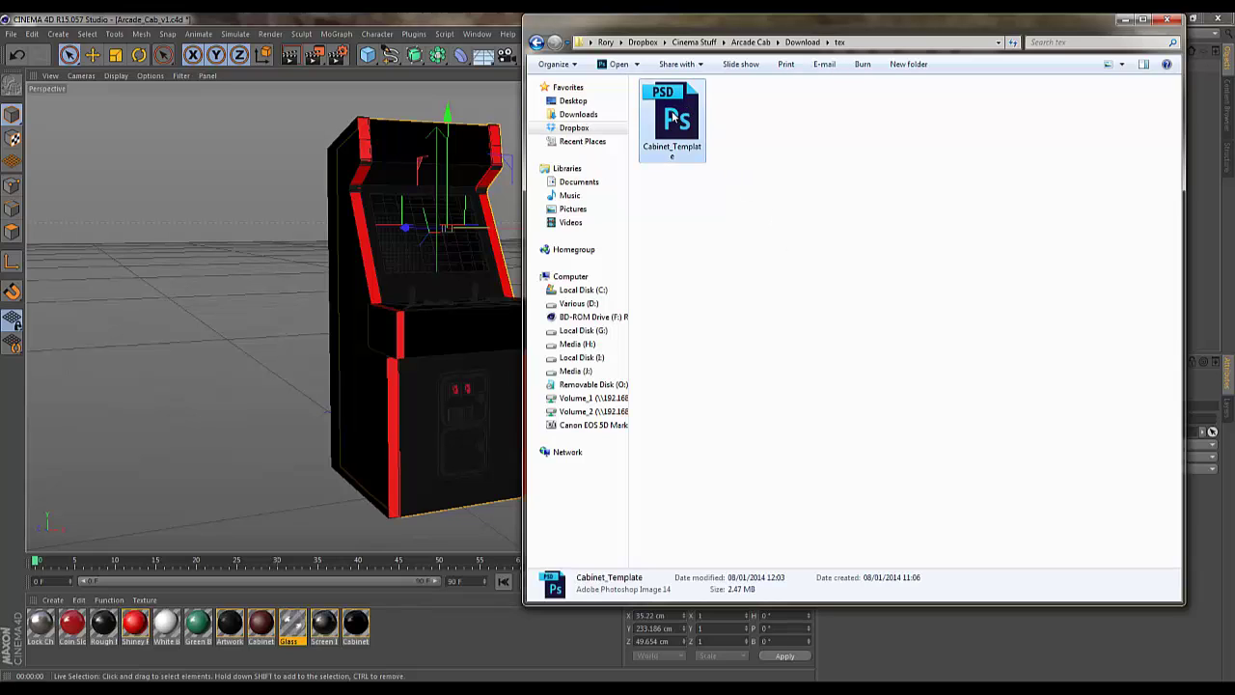
double_click(675, 113)
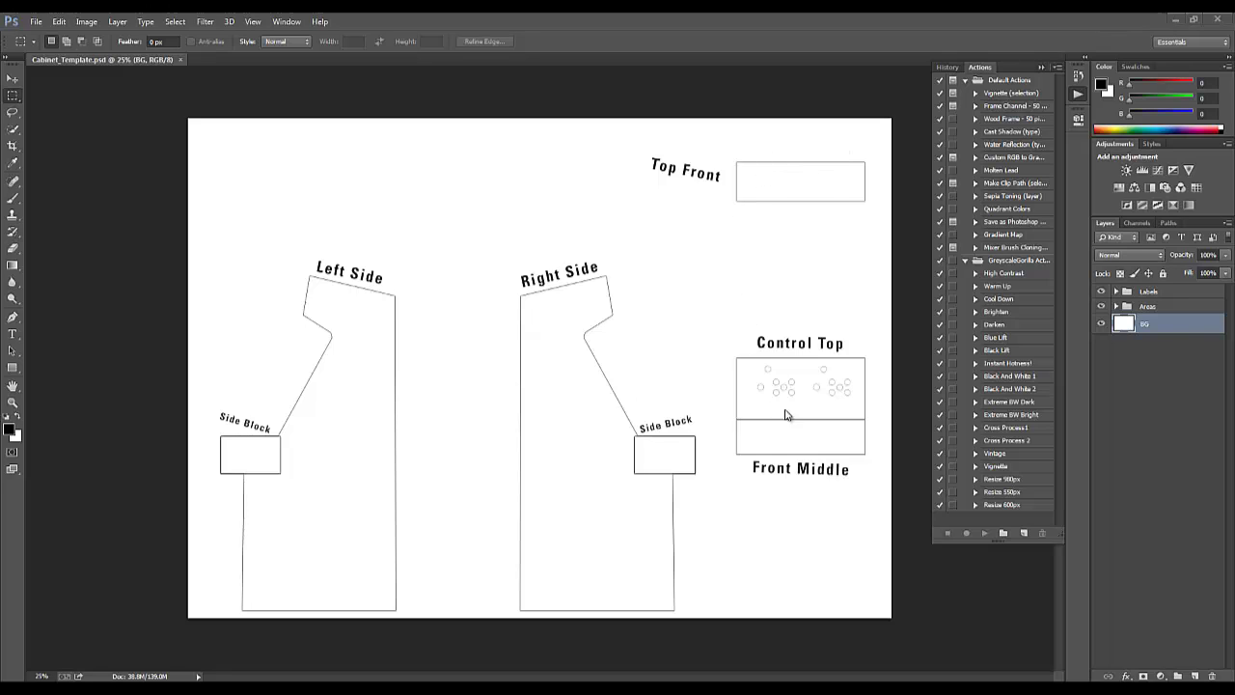
click(1174, 20)
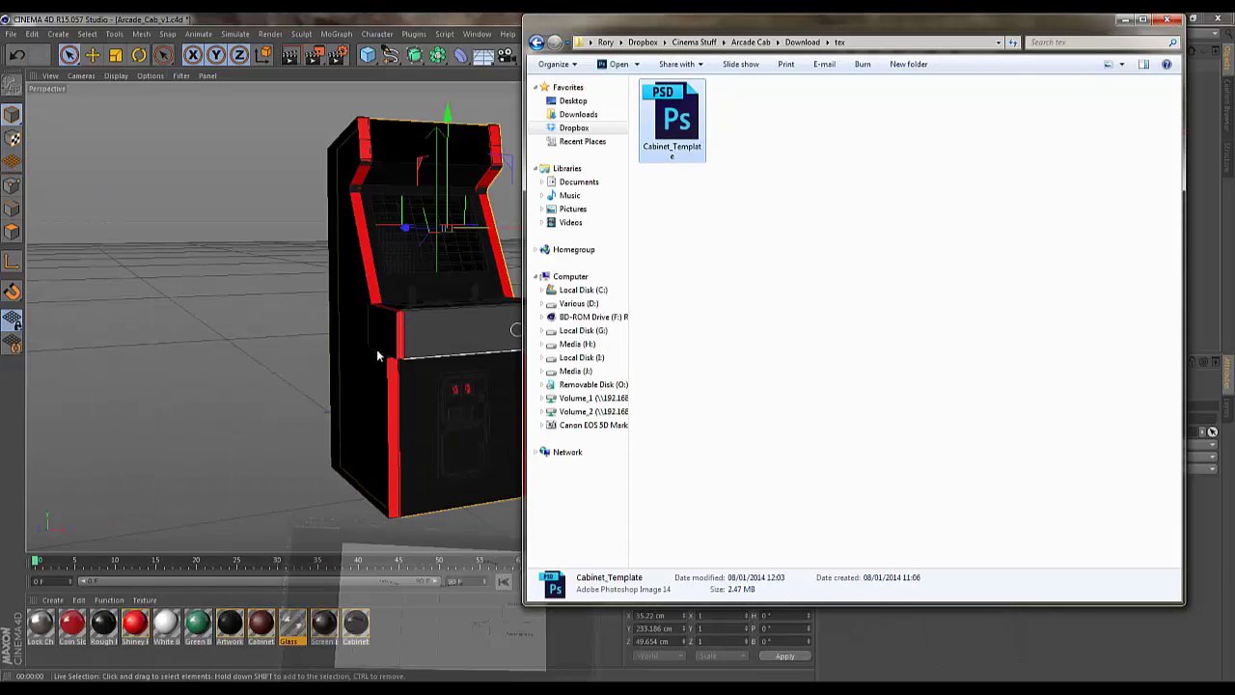
Back in Cinema 4D, add the Infidio_Pro_V1.3.c4d studio preset from the RMF_Infidio_Pro_v1.3 library to the cabinet scene.
click(457, 25)
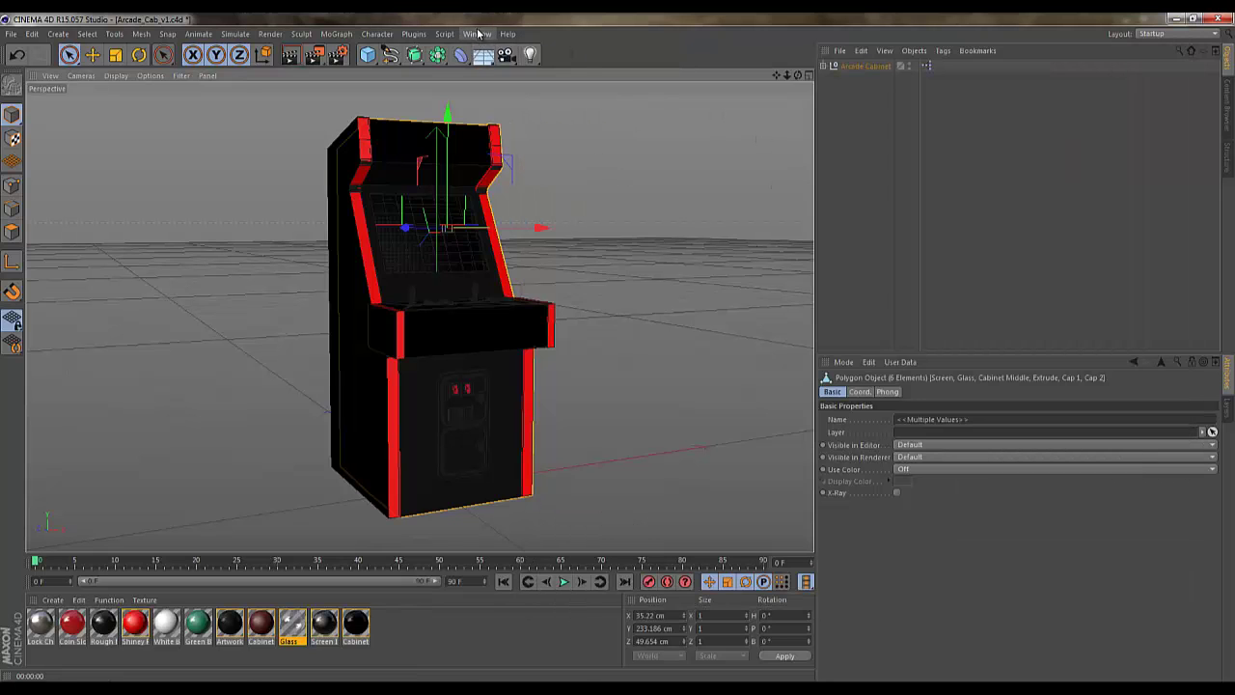
click(479, 35)
key(shift+F8)
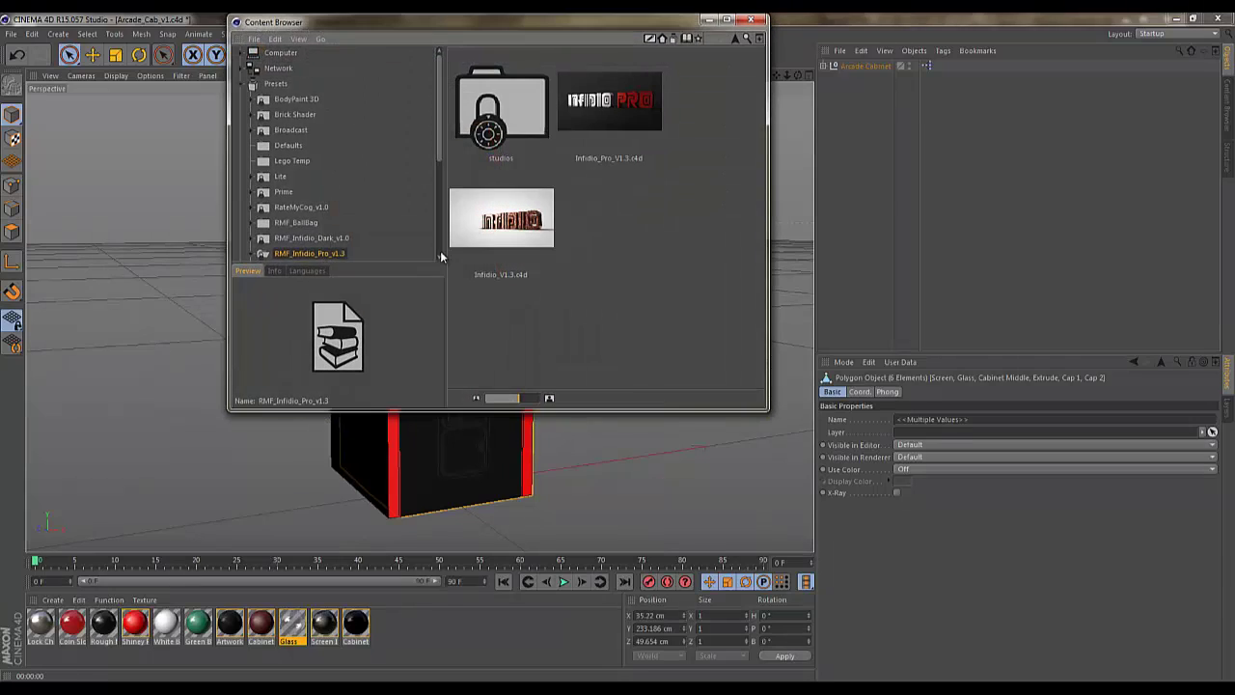
drag(601, 108, 850, 97)
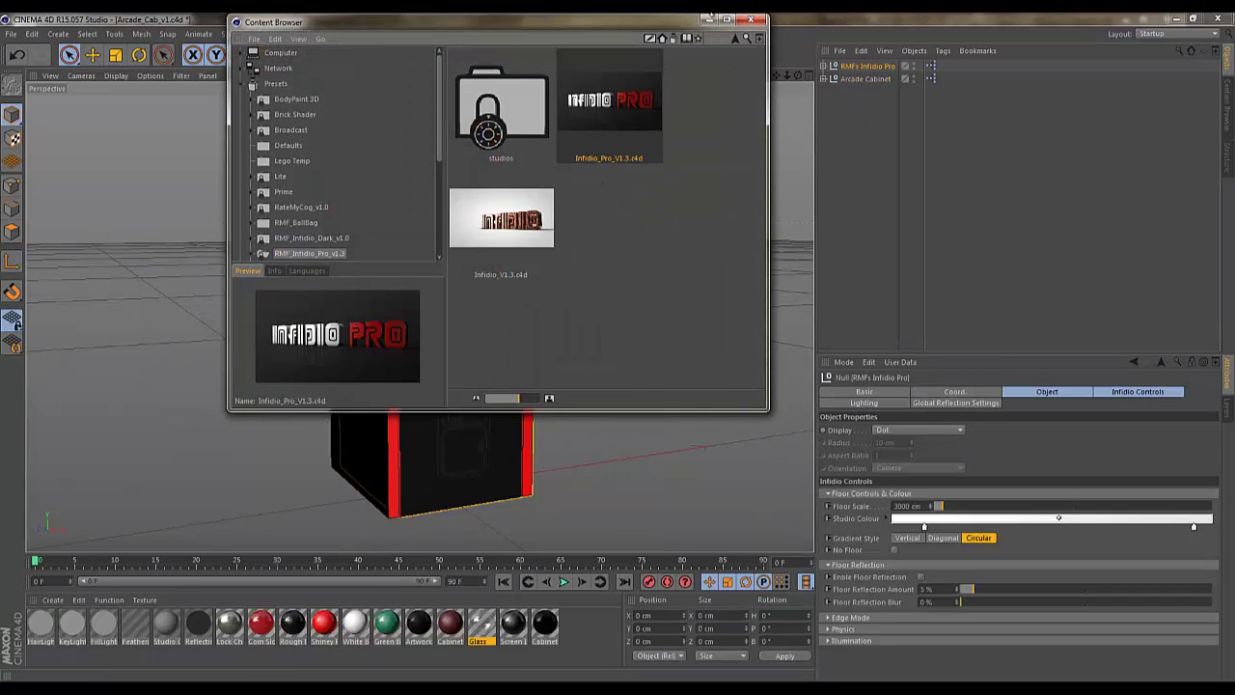
click(707, 21)
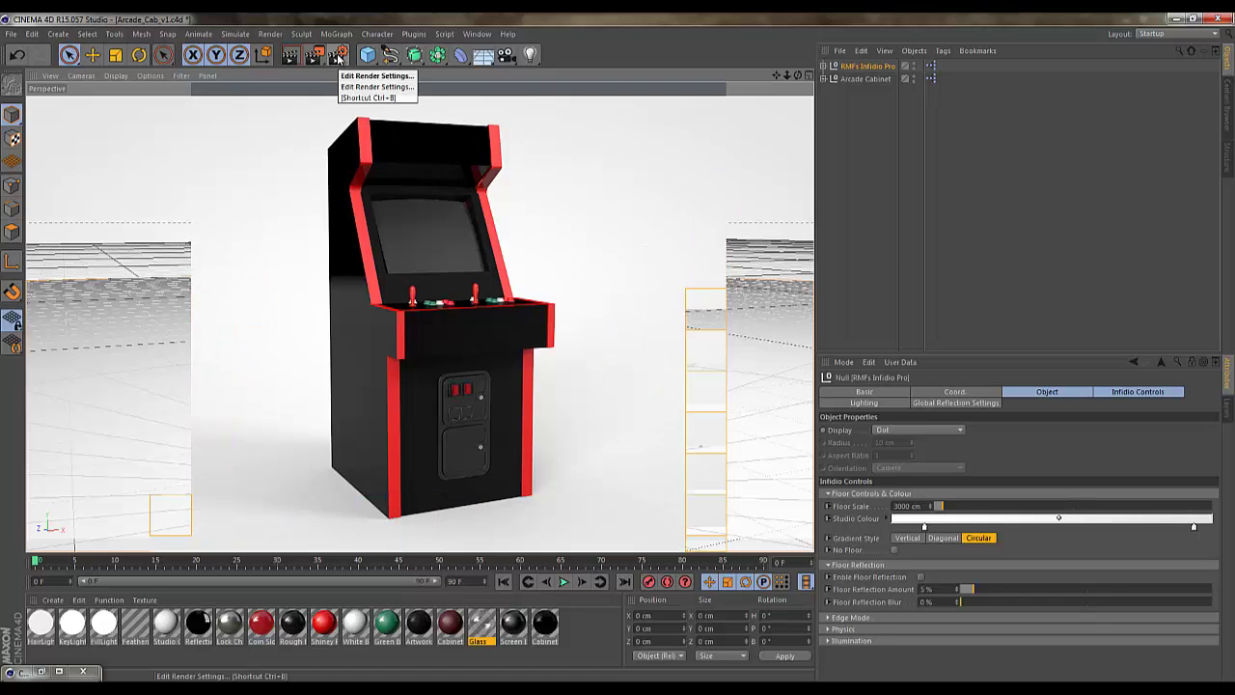
Set the scene's renderer to Physical with the Progressive sampler.
click(337, 55)
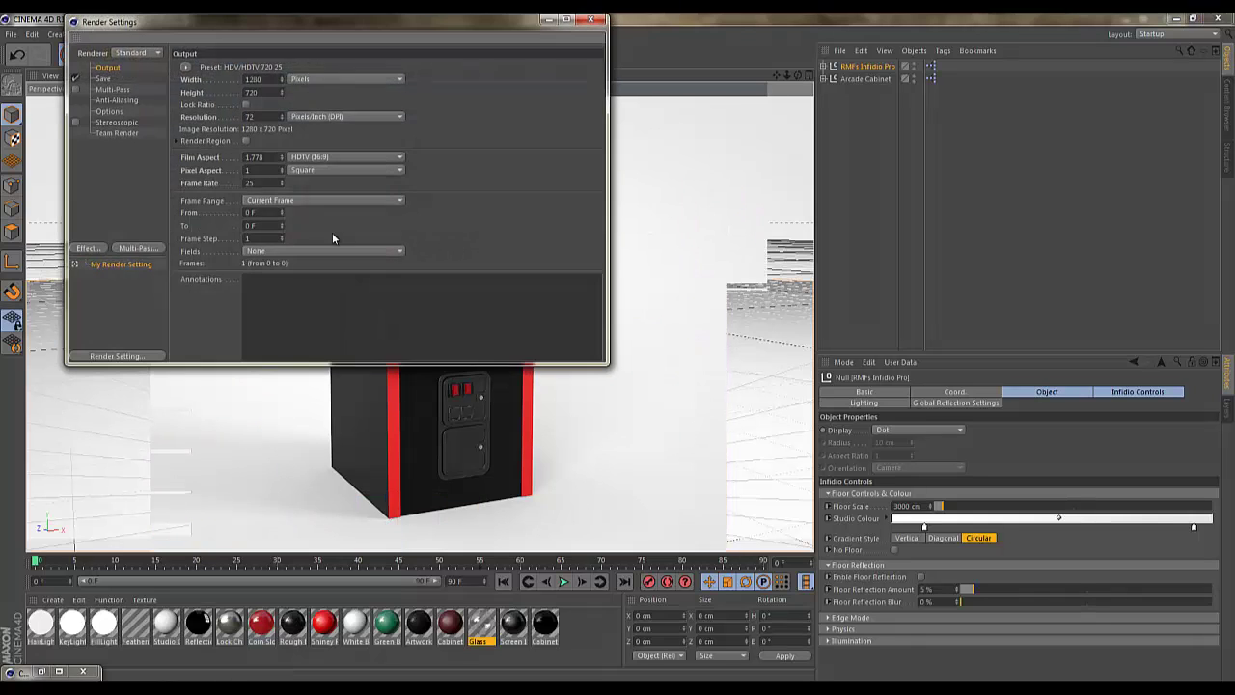
click(135, 53)
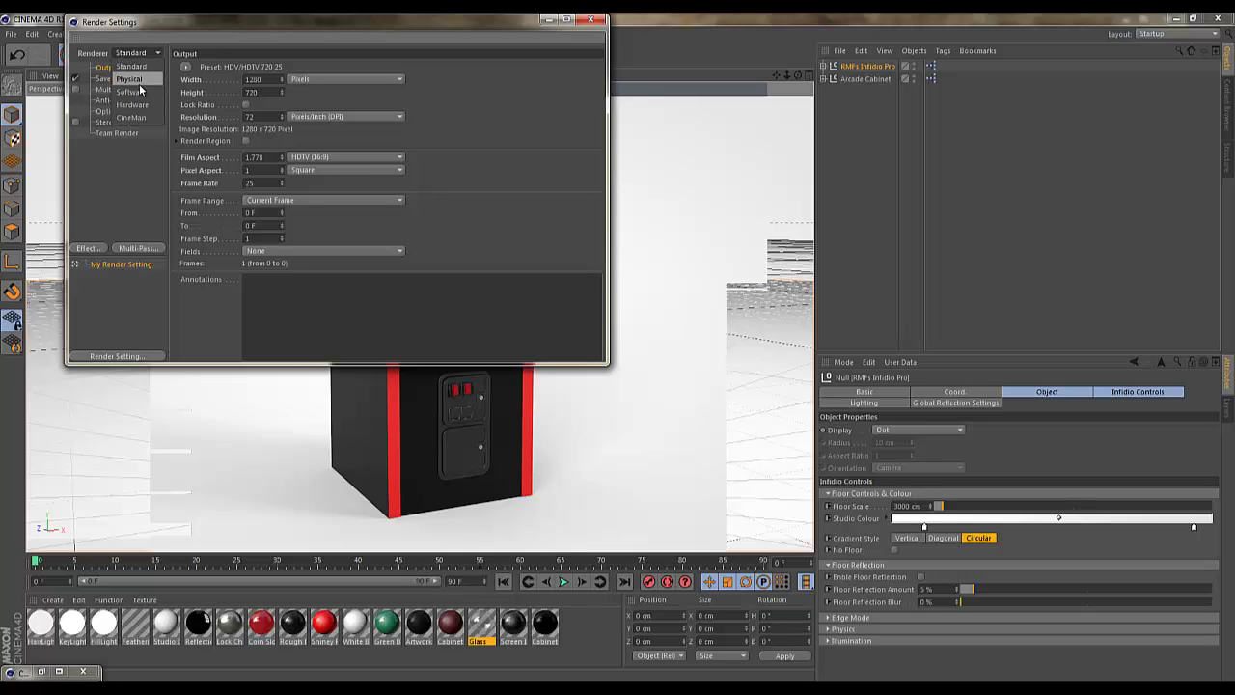
click(131, 79)
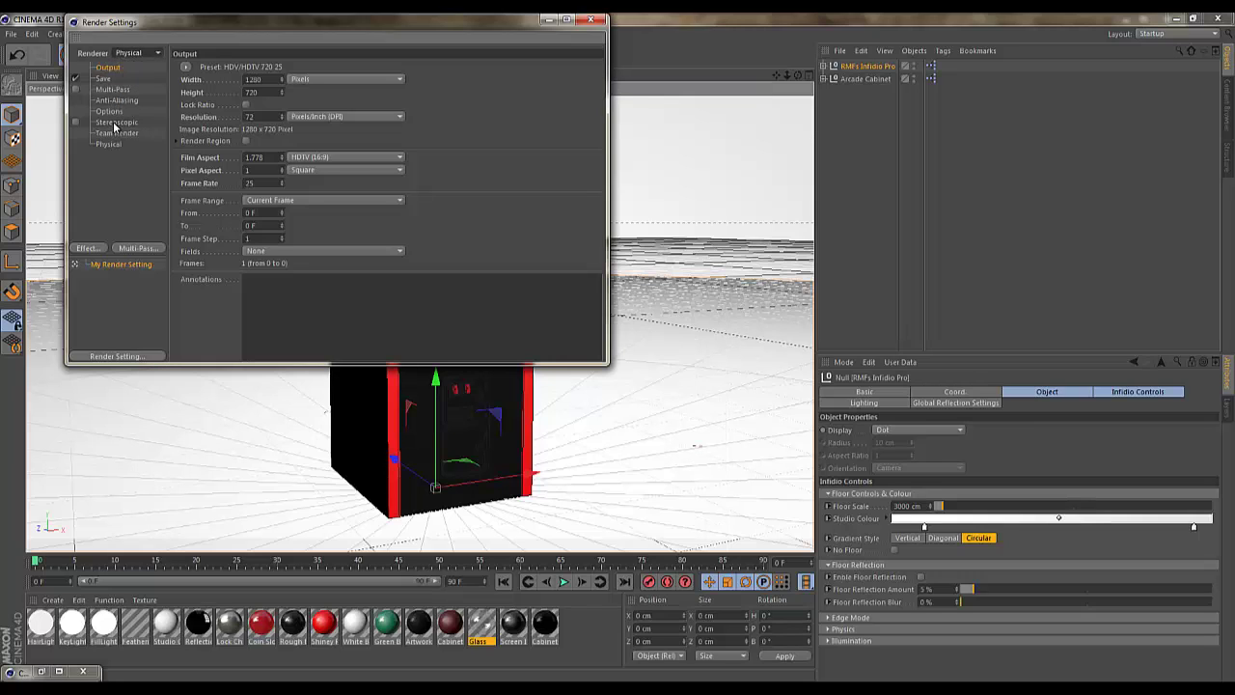
click(109, 145)
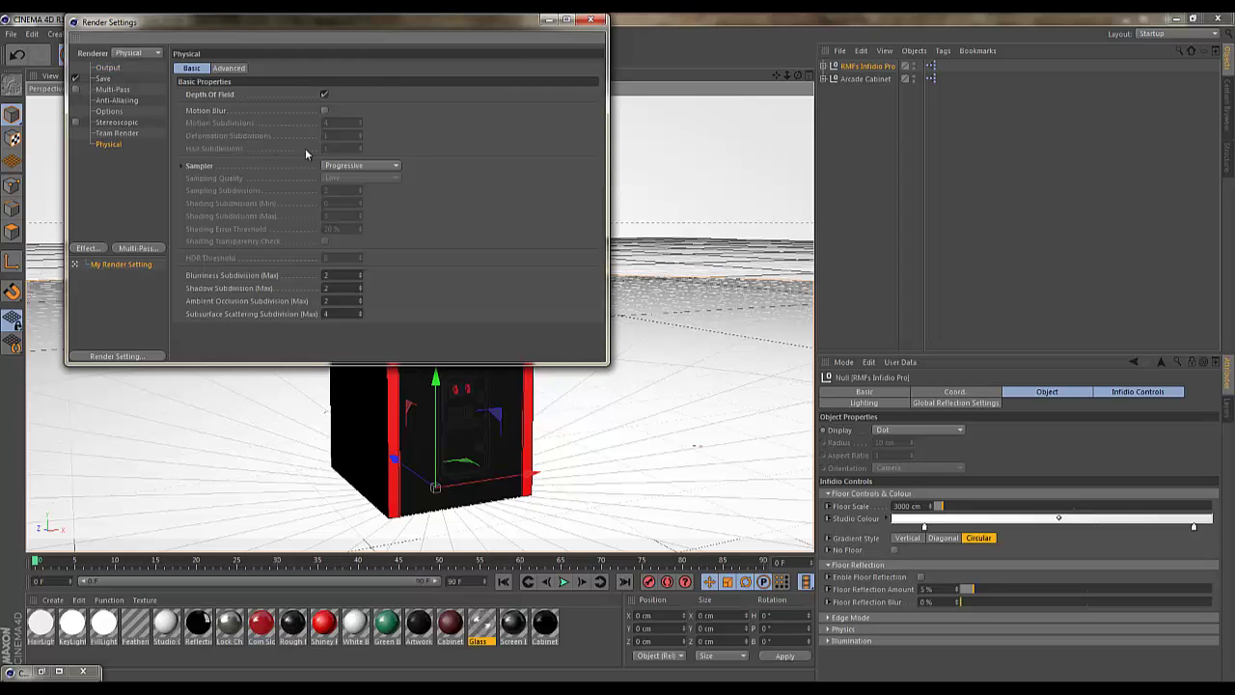
click(354, 166)
click(364, 179)
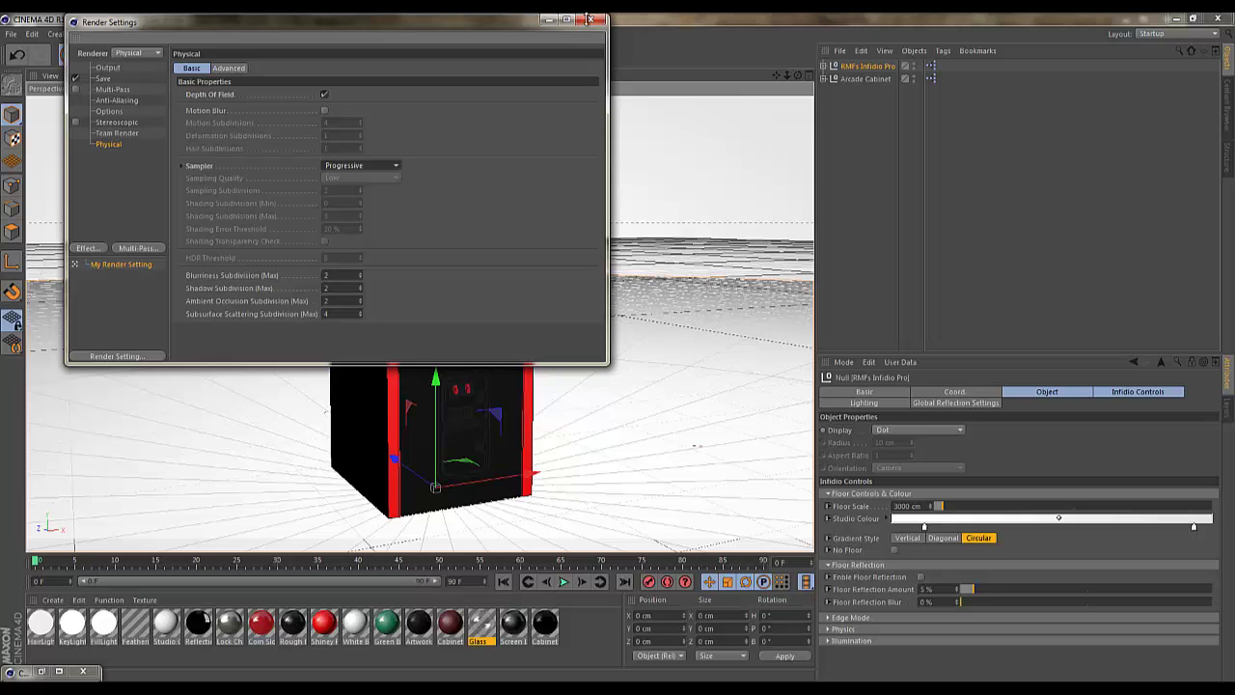
Add the Ambient Occlusion effect to the render settings and close them.
click(93, 247)
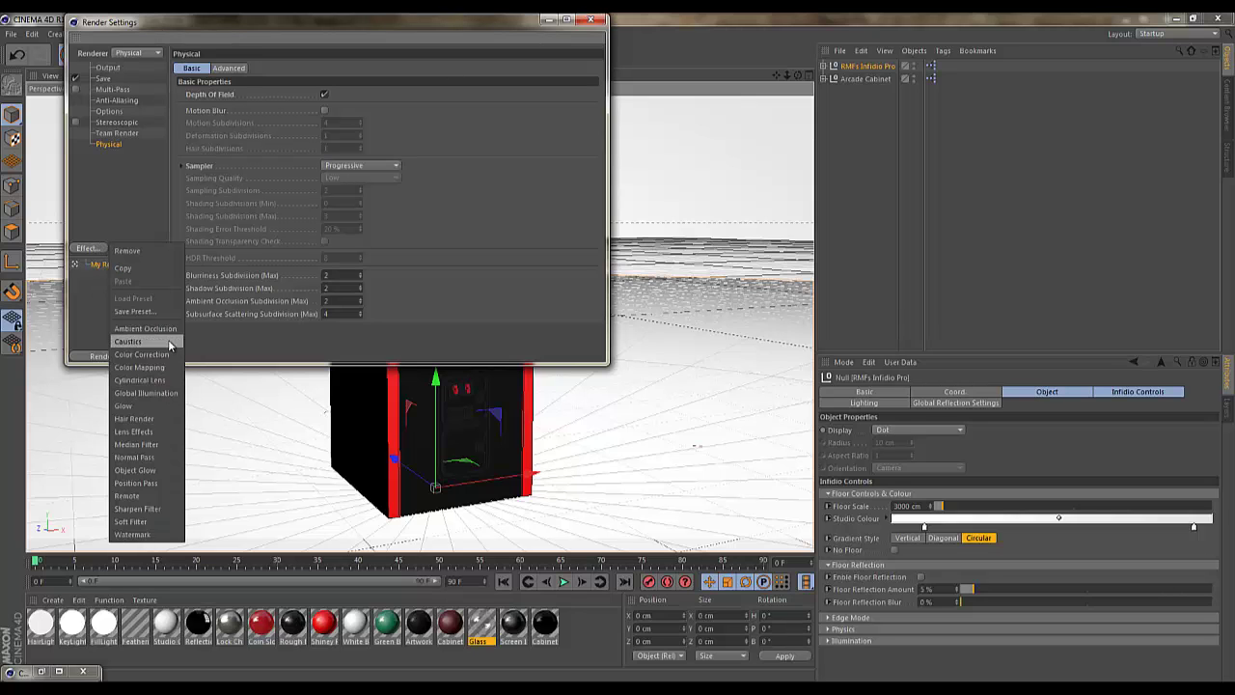
click(155, 331)
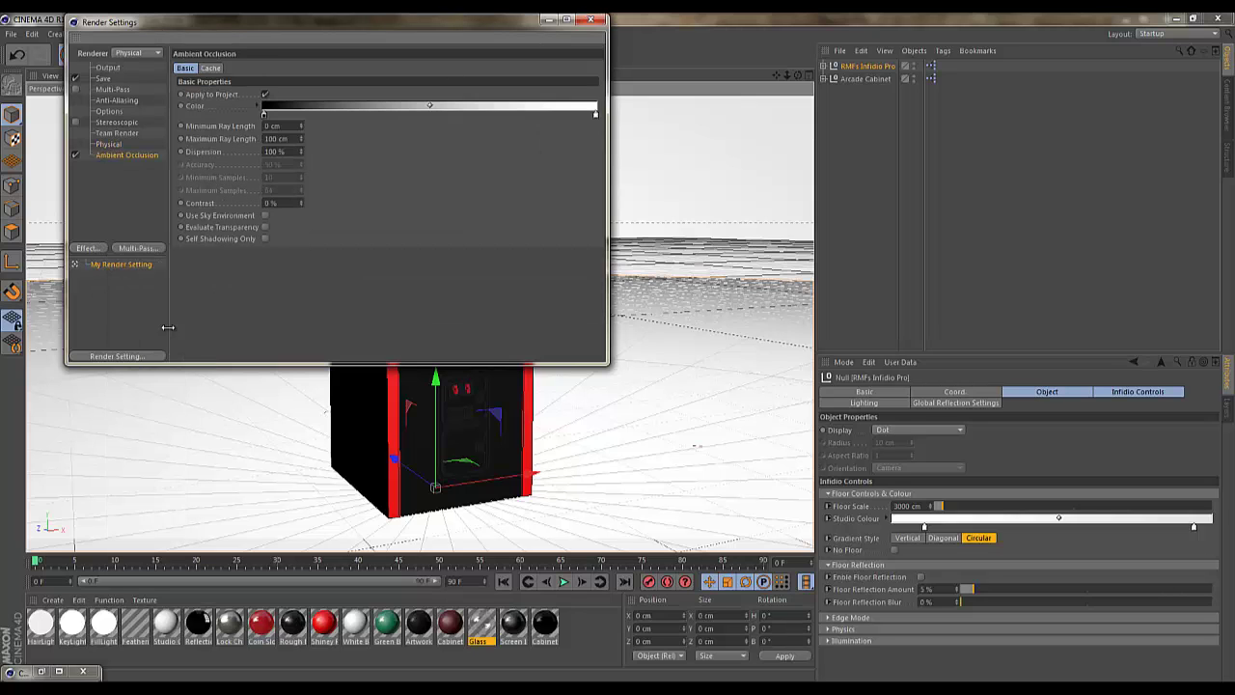
click(591, 19)
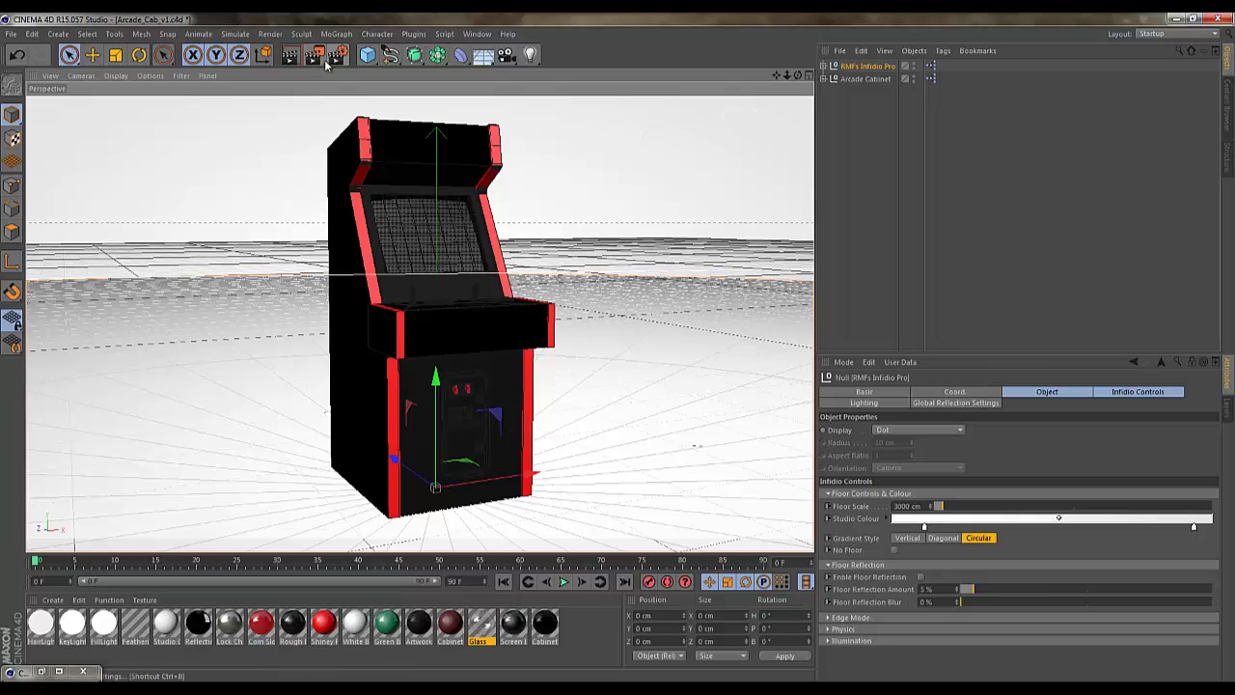
Render a viewport preview of the arcade cabinet in the studio scene and clear the object selection.
click(289, 56)
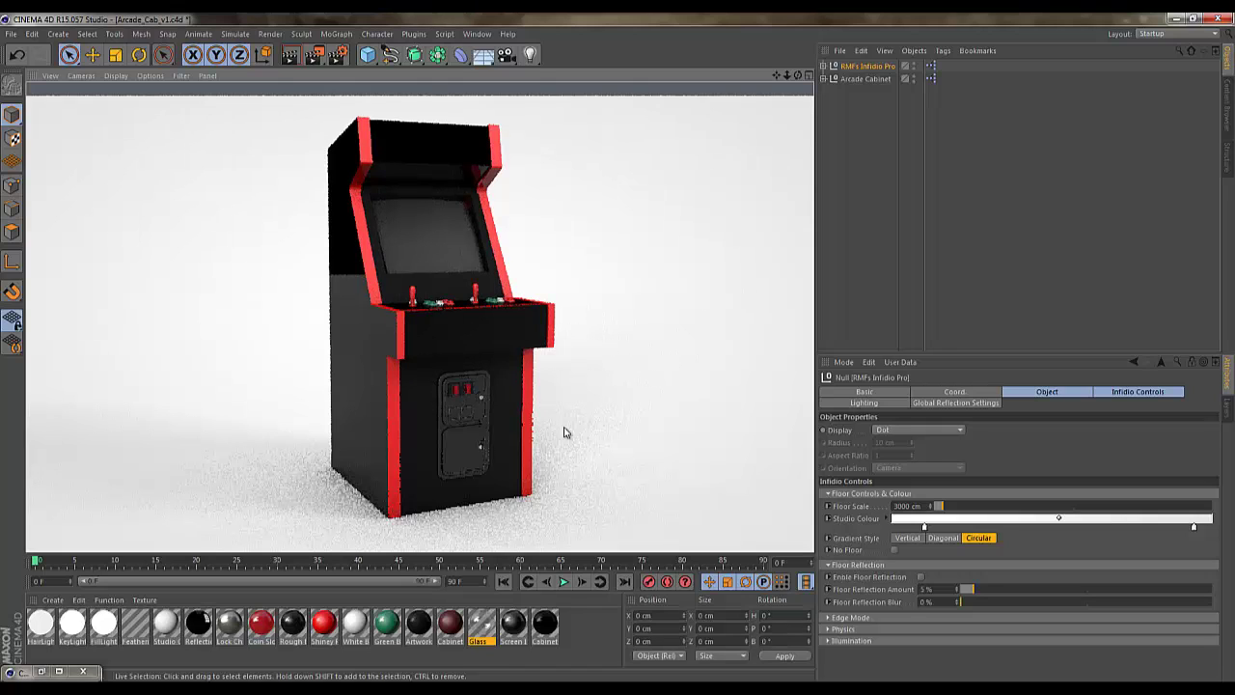
click(859, 106)
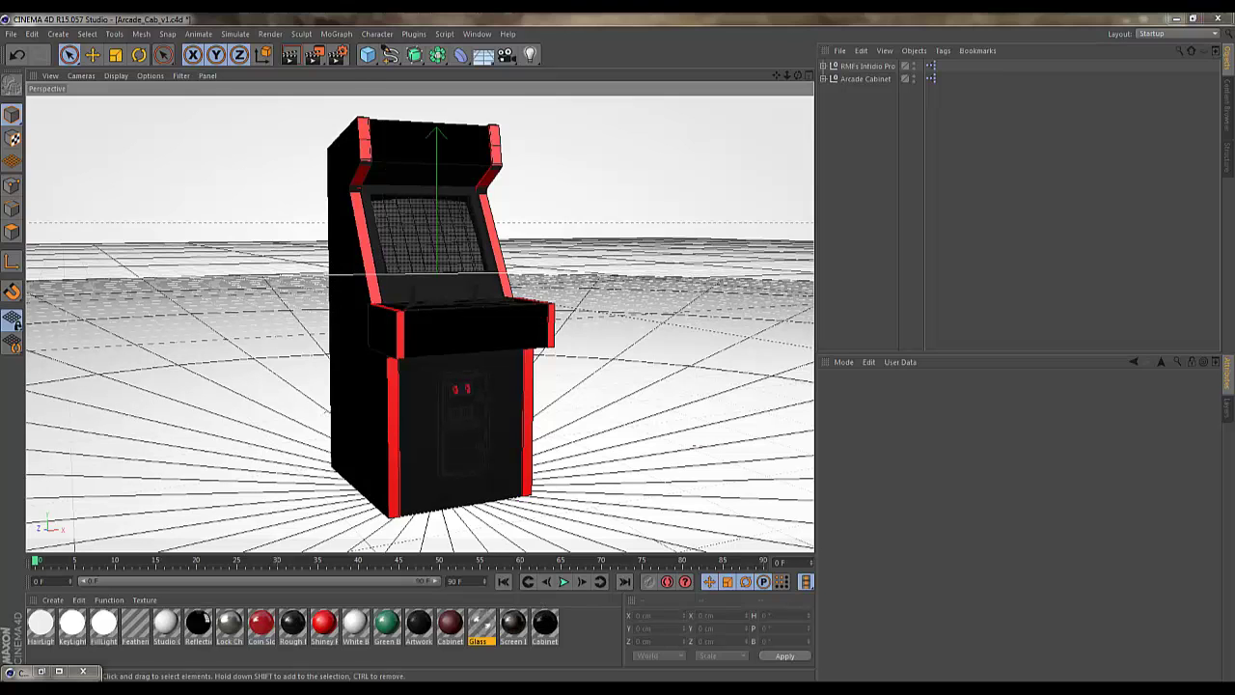
Switch to the web browser, look through the image results for "mortal kombat 2 artwork", and minimize the browser.
key(alt+Tab)
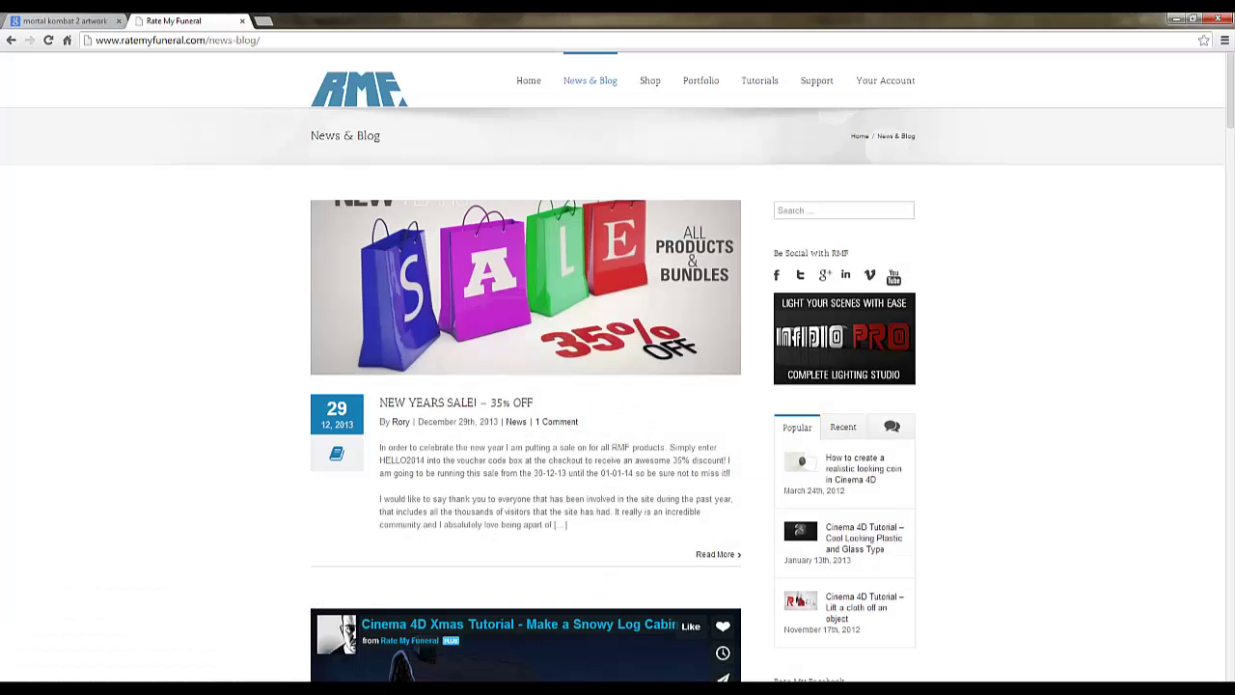
click(34, 21)
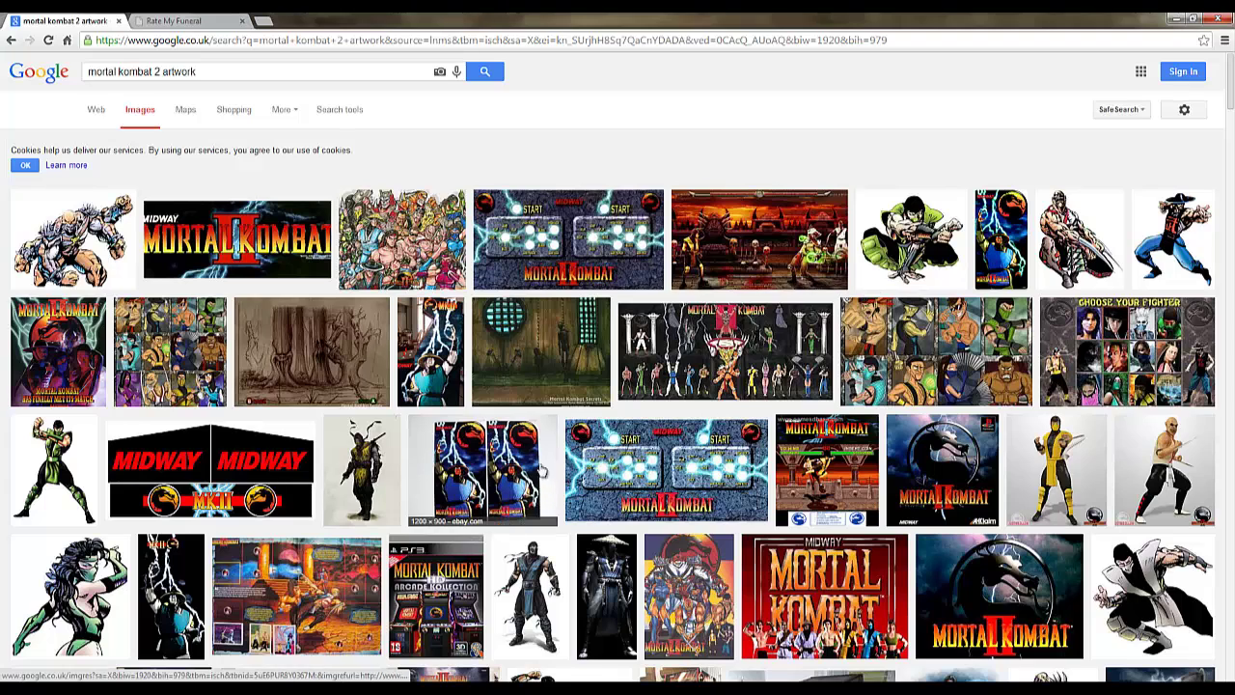
scroll(530, 456, down, 2)
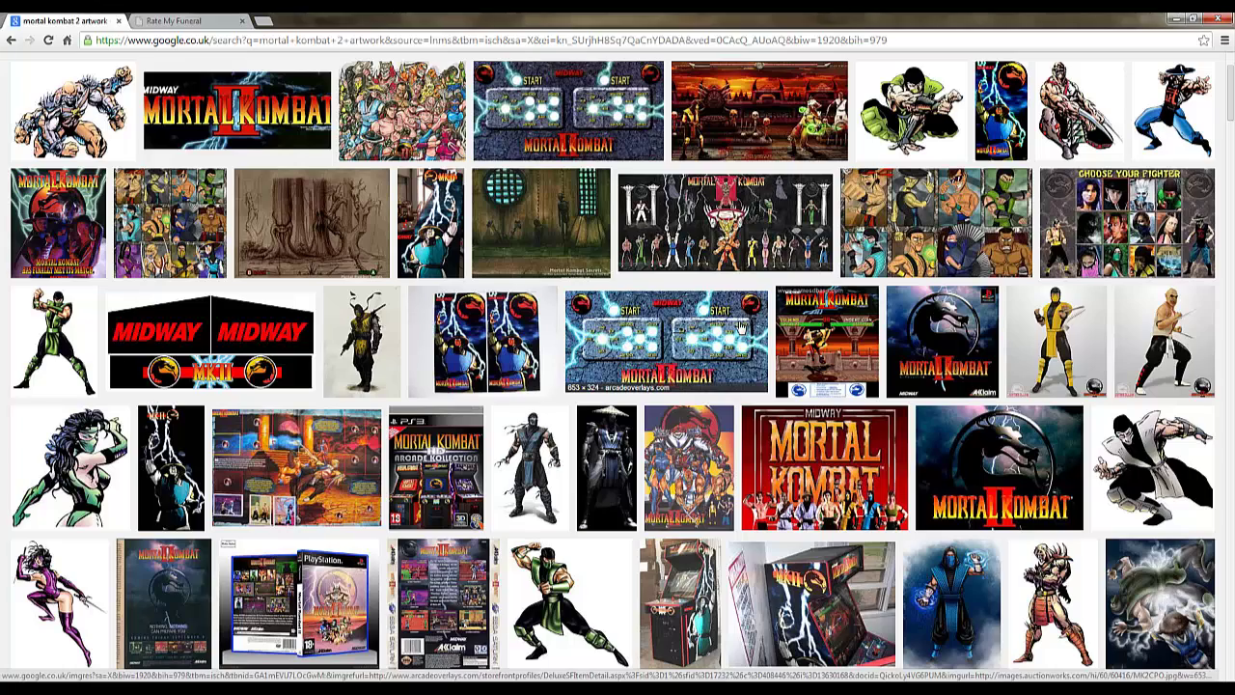
scroll(628, 261, up, 2)
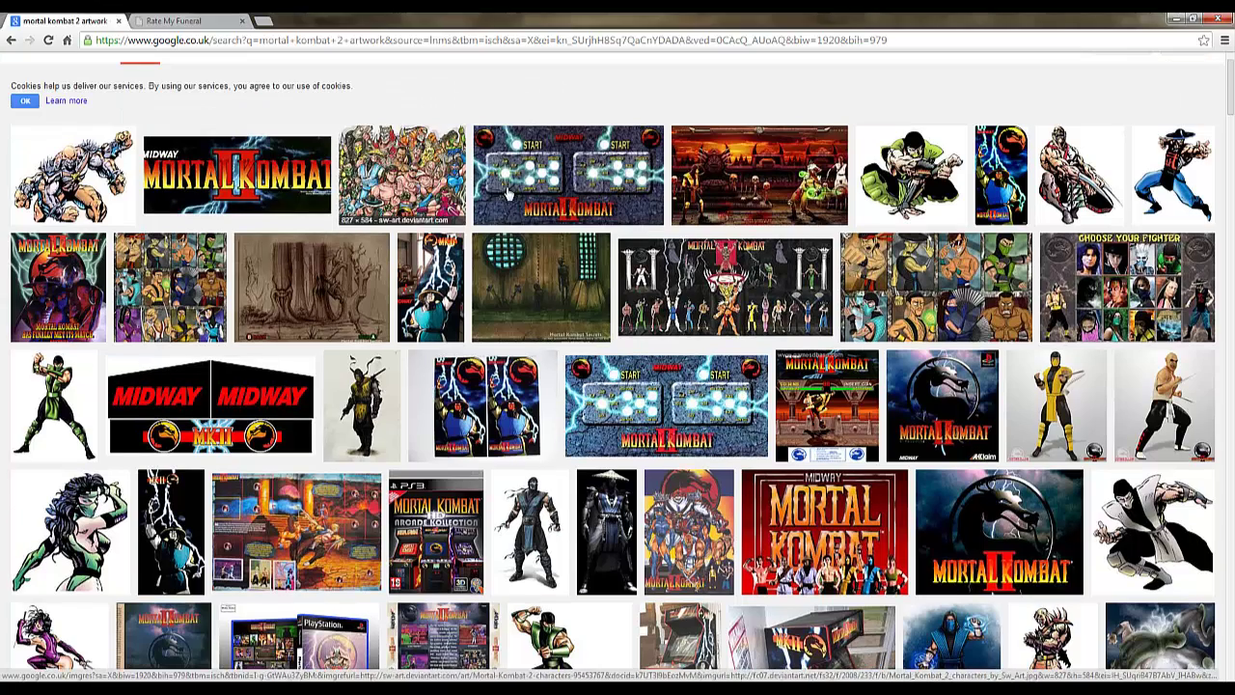
scroll(509, 193, down, 5)
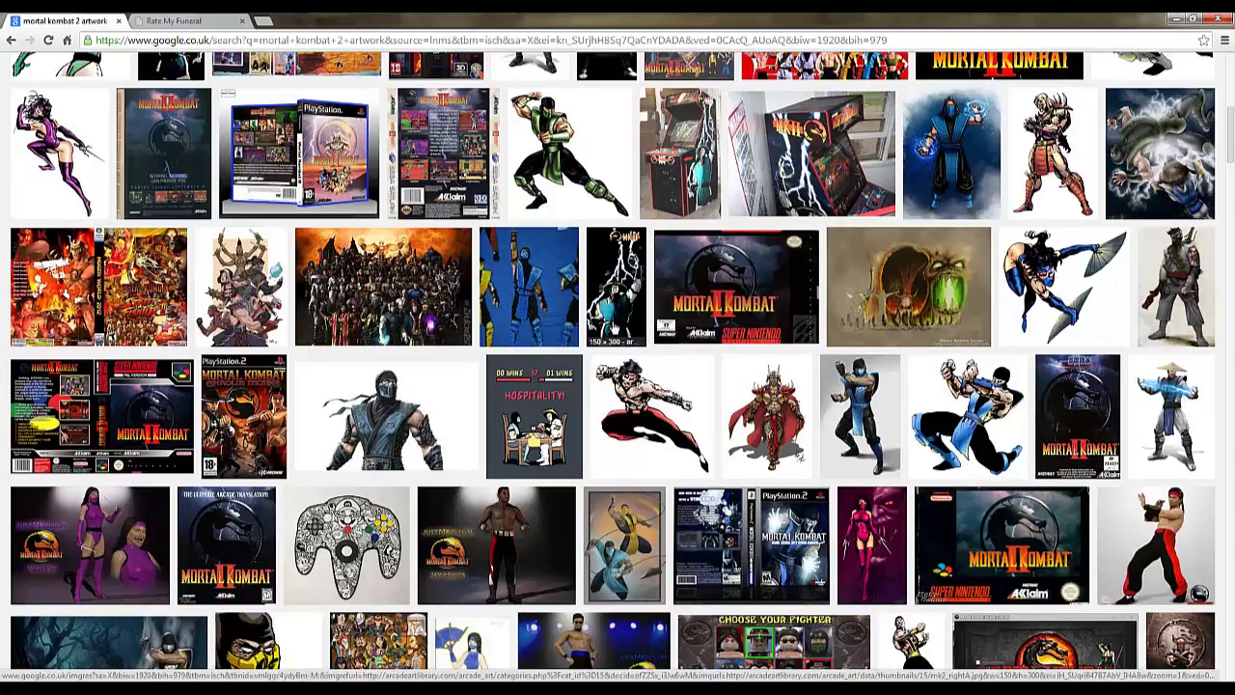
scroll(616, 325, up, 5)
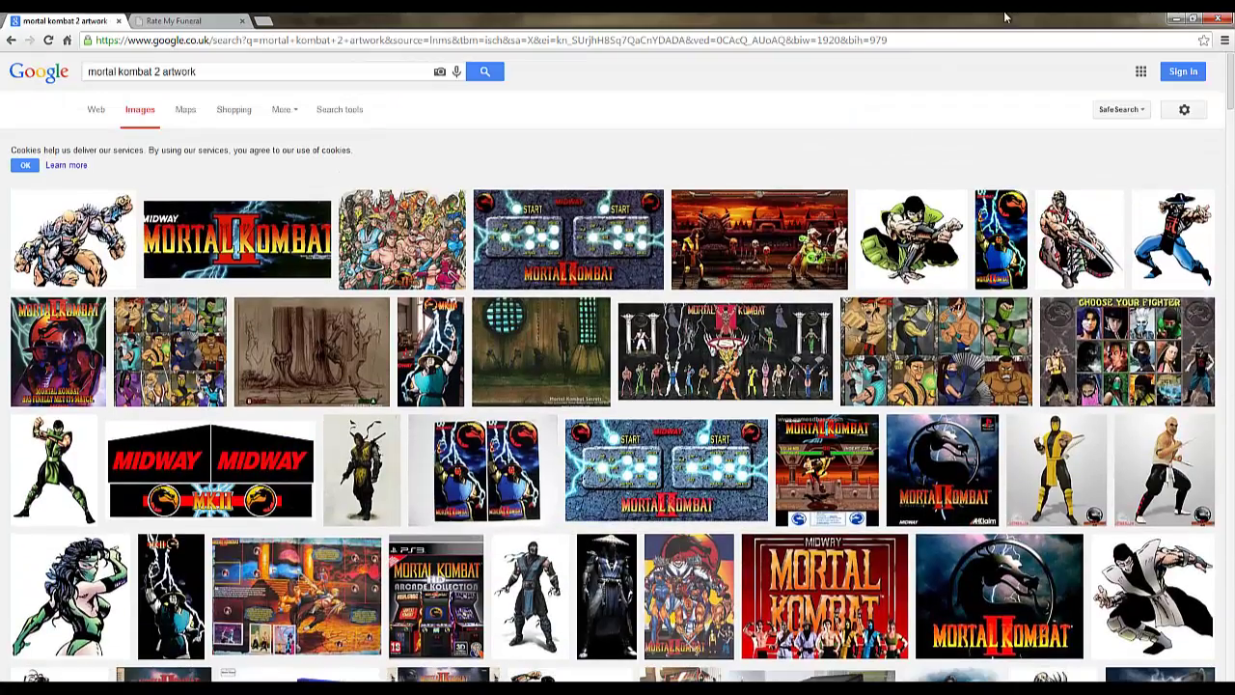
click(1176, 19)
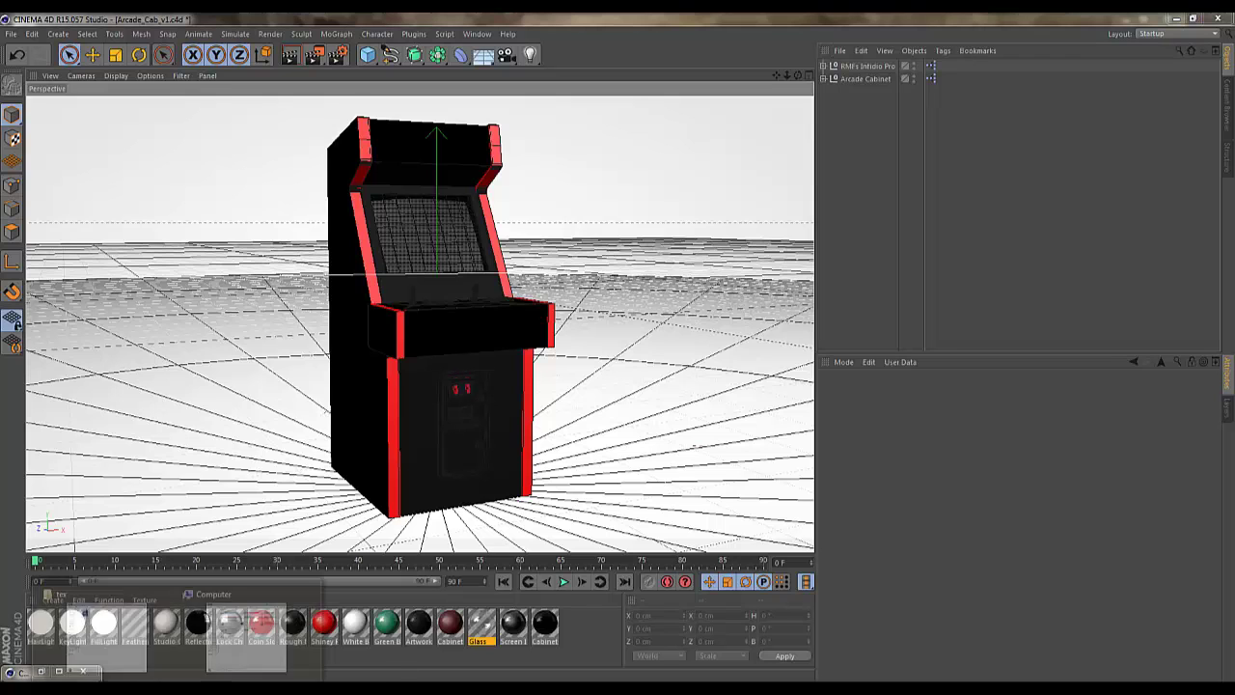
Switch to Windows Explorer and open the Reference Images folder inside the Arcade Cab folder.
mouse_move(68, 686)
click(97, 629)
key(alt+Up)
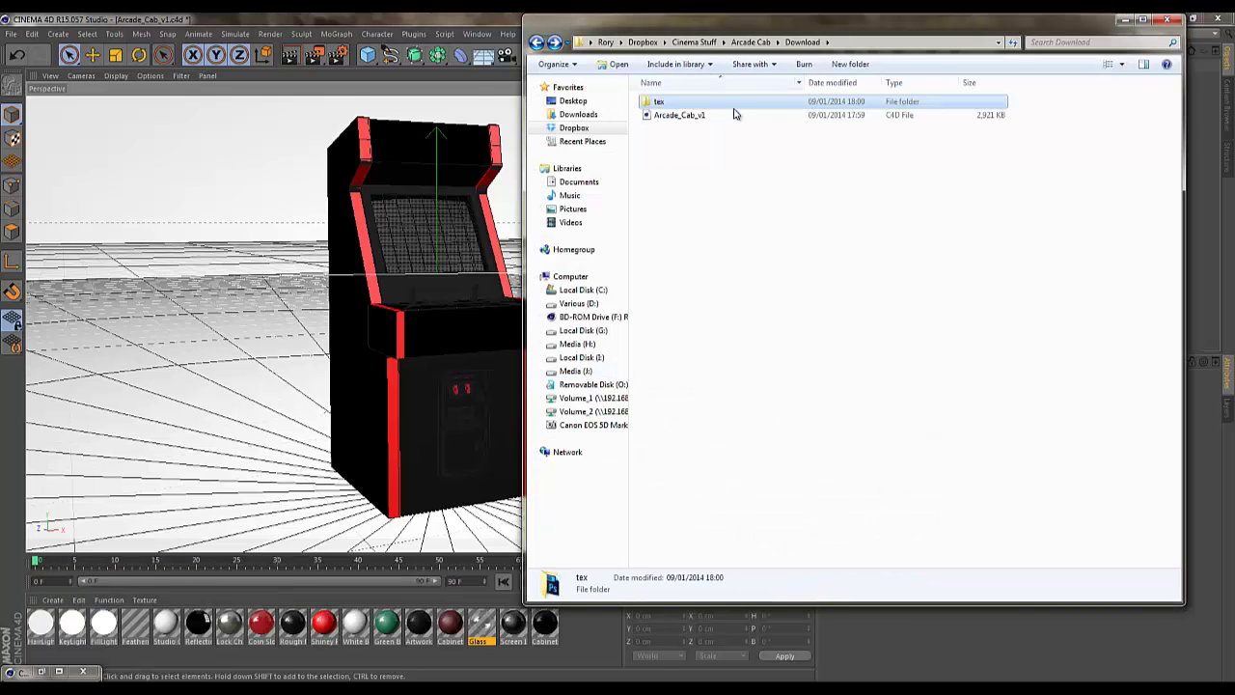
click(751, 42)
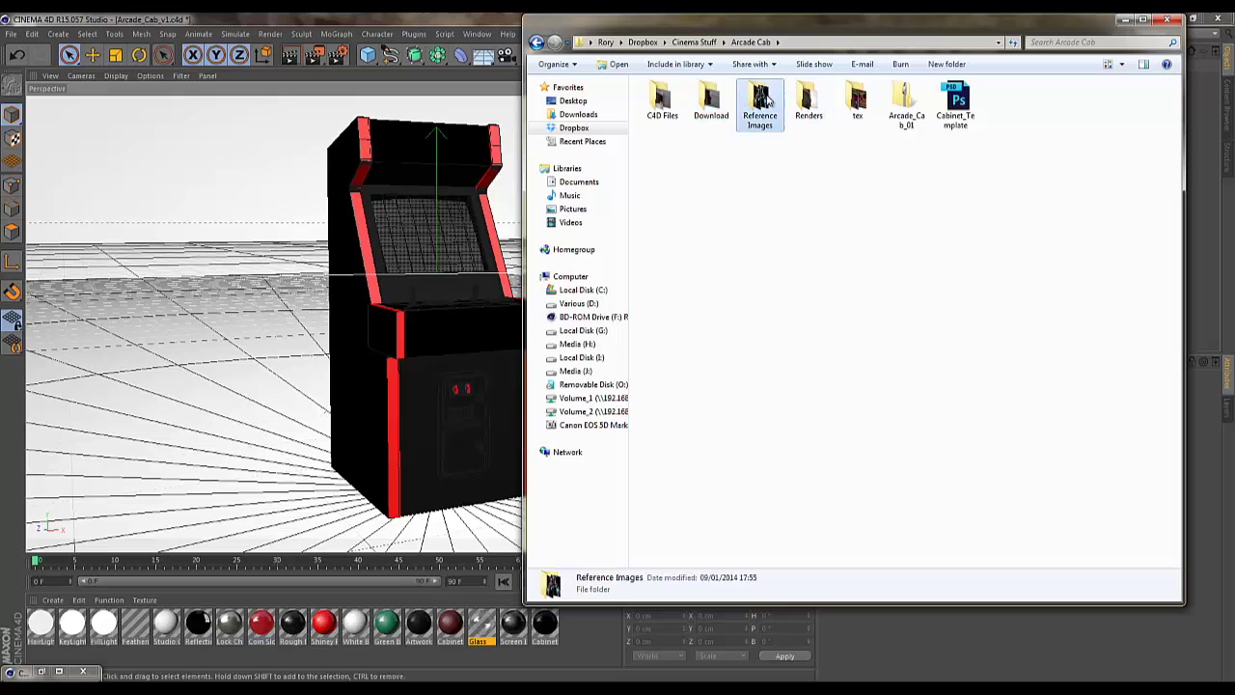
double_click(771, 111)
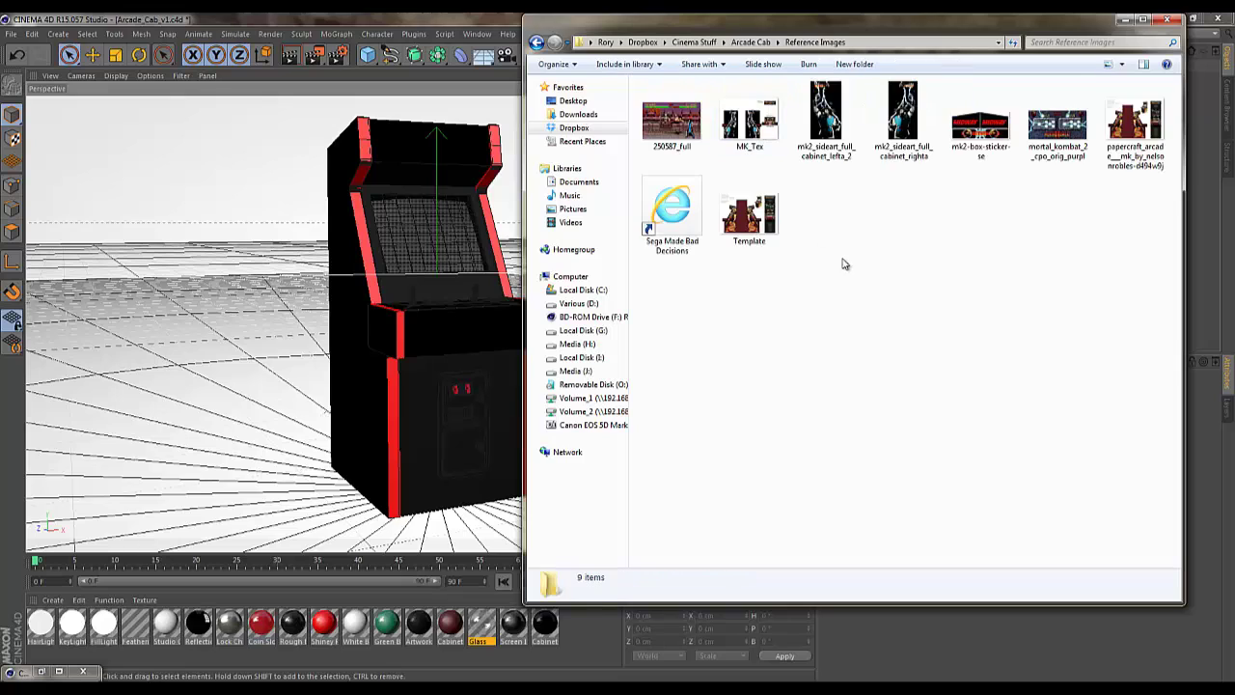
View the mk2_sideart_full_cabinet_lefta_2 and mk2-box-sticker-se images at full size and close each one.
click(828, 116)
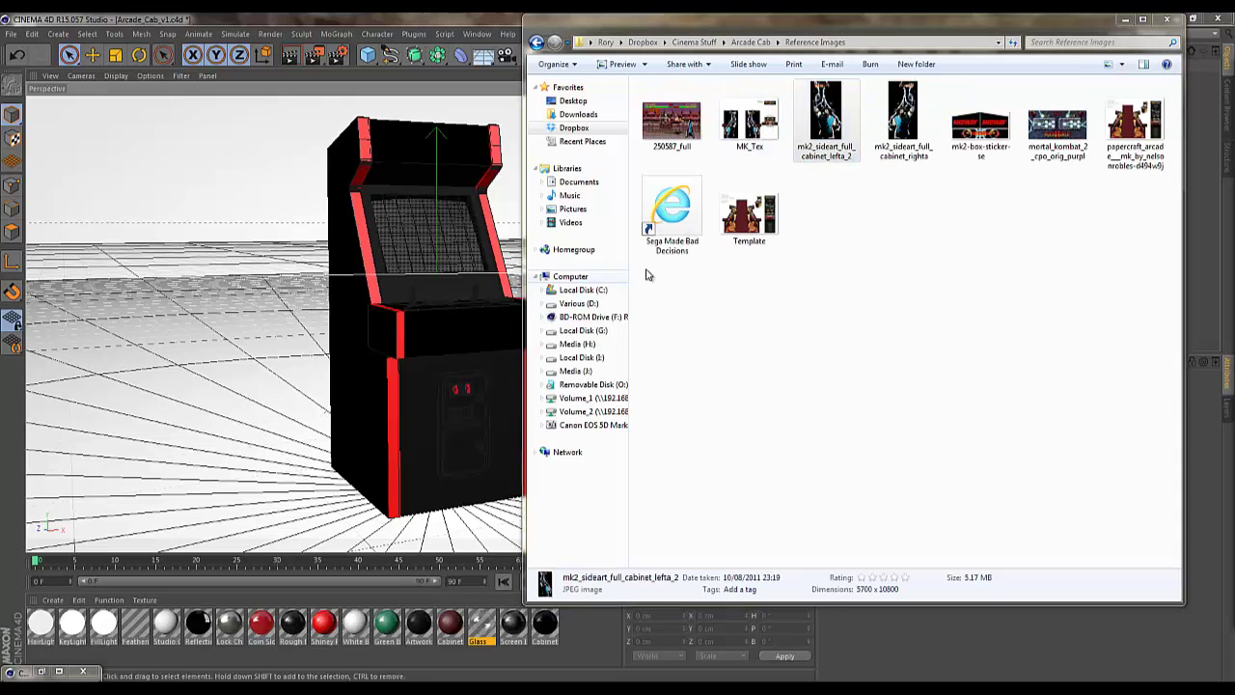
double_click(826, 116)
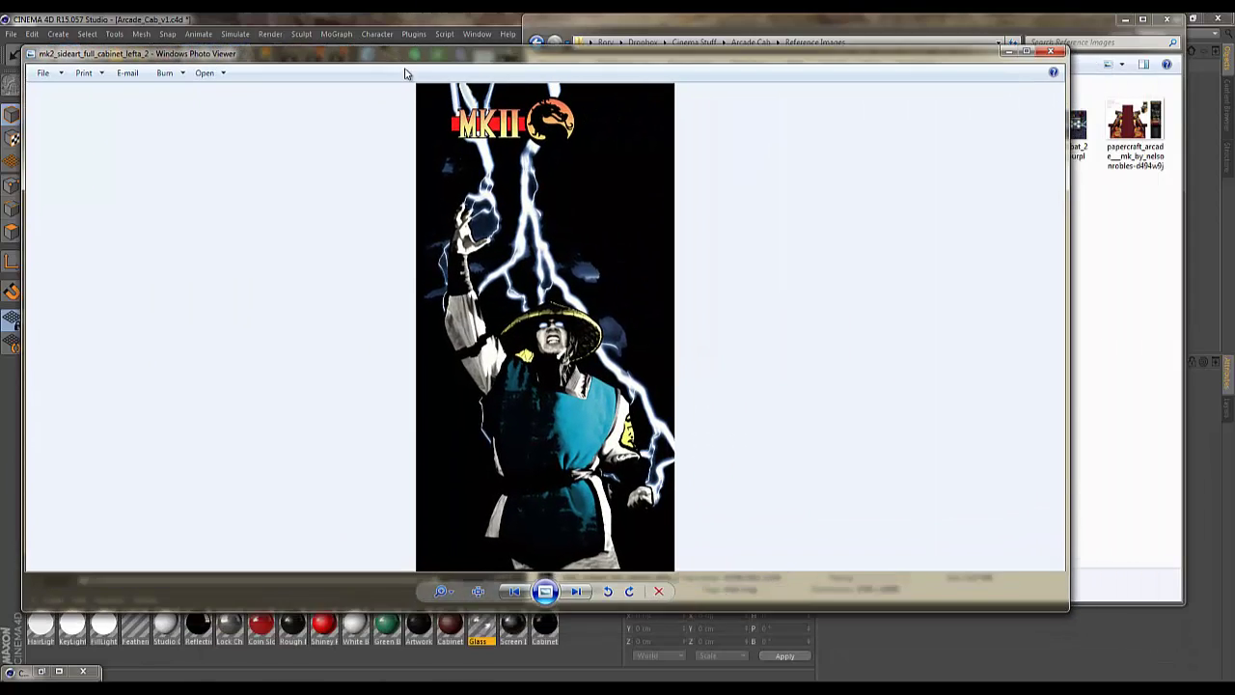
click(1067, 75)
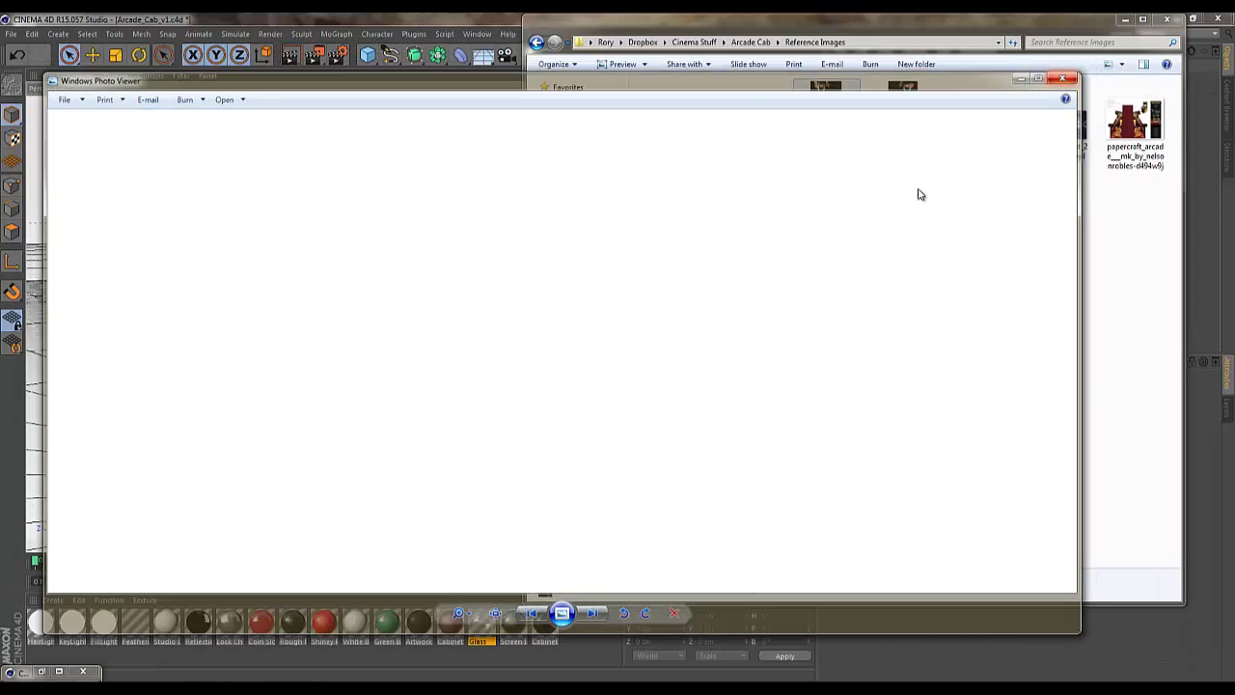
double_click(980, 125)
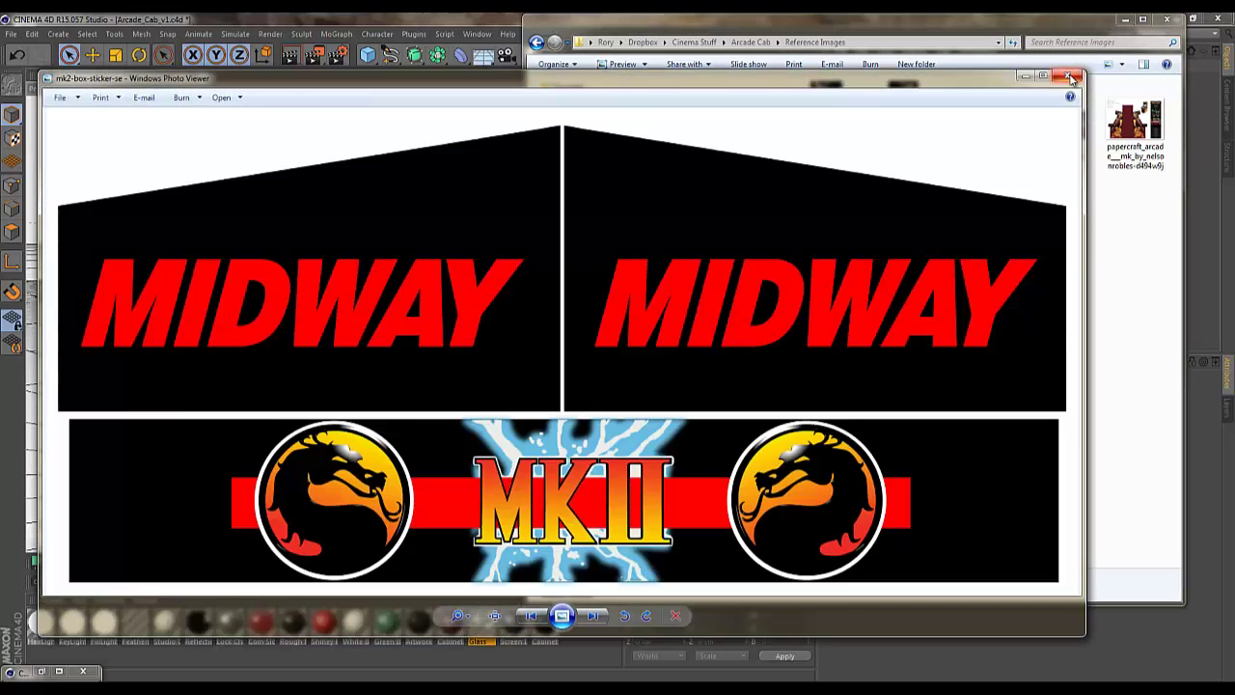
click(1067, 75)
Narrow the Reference Images window and move it aside to make room for Photoshop.
drag(604, 33, 643, 71)
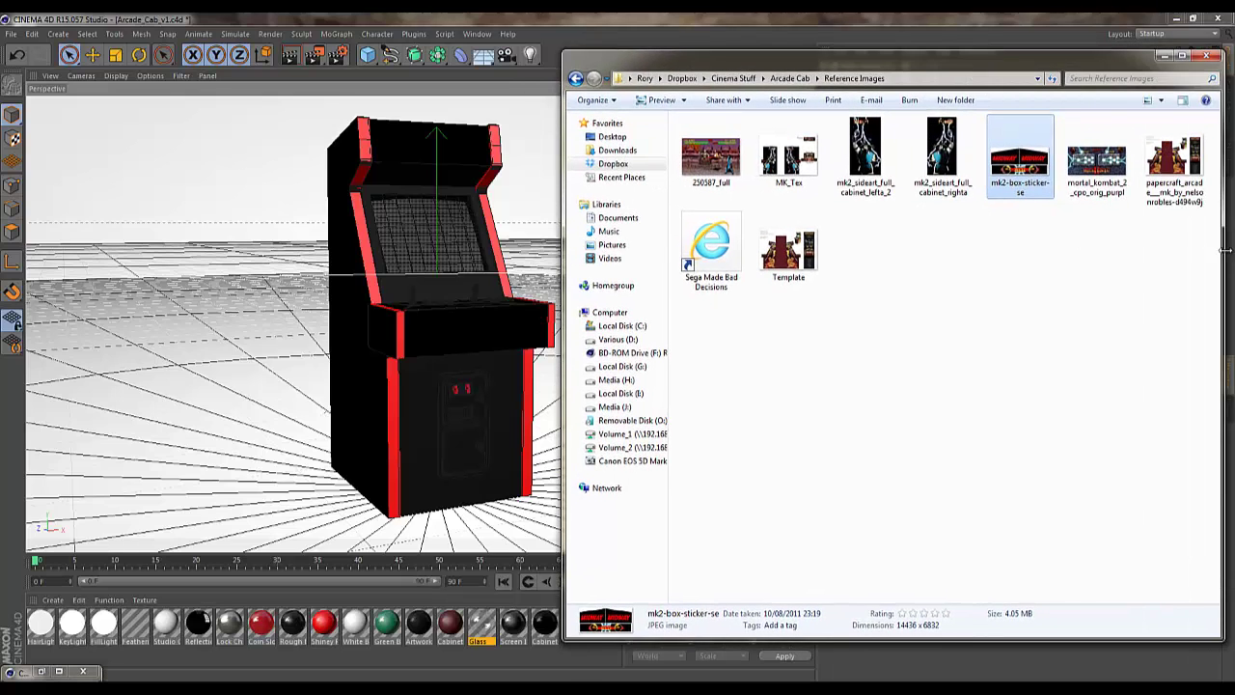
drag(1224, 250, 981, 278)
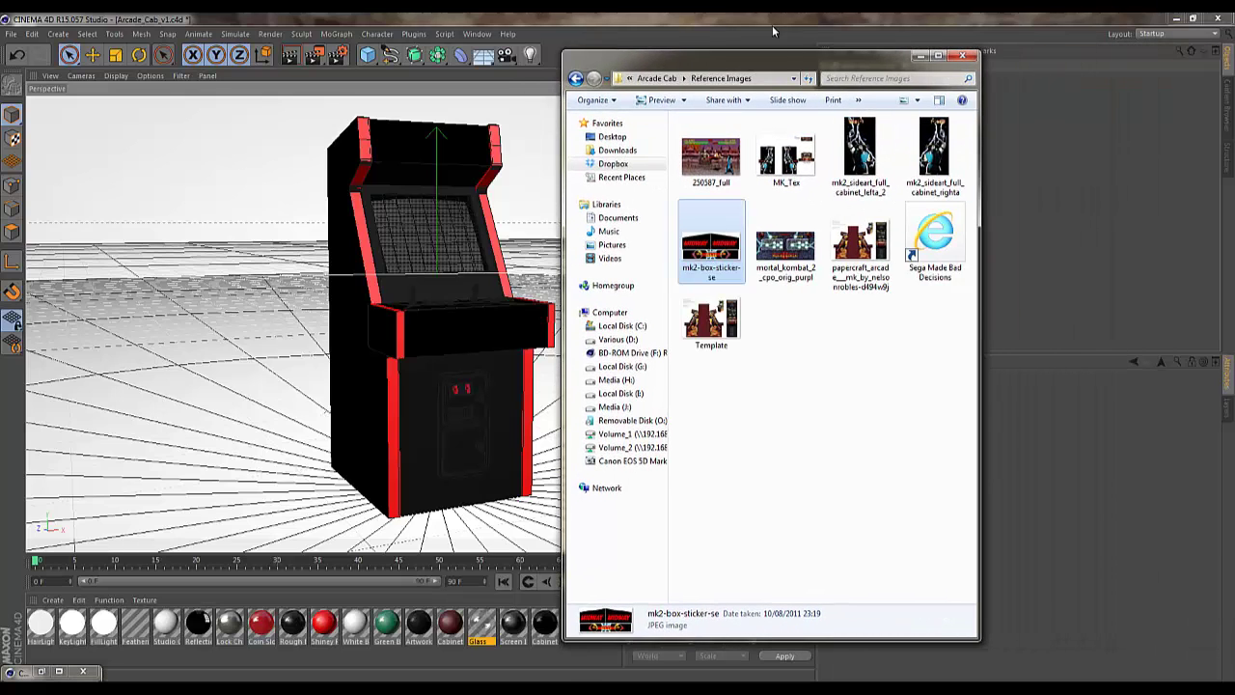
drag(791, 61, 1028, 51)
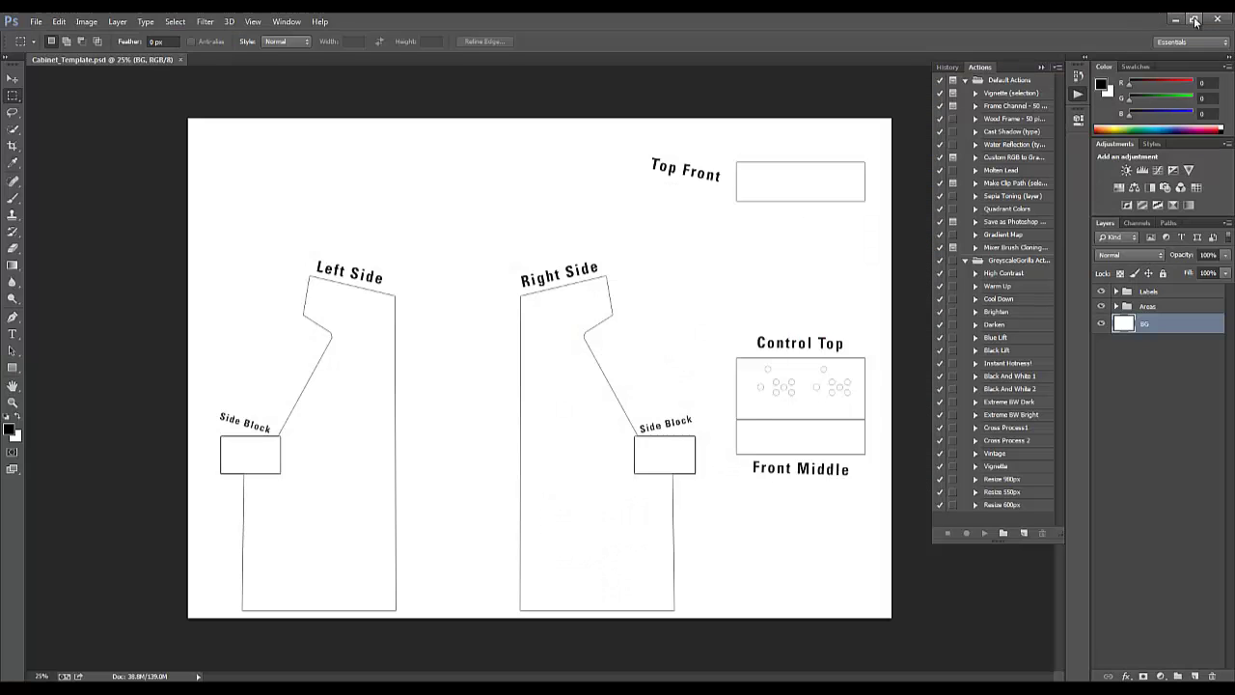
Fit the Photoshop window beside the Reference Images folder and collapse the Actions panel to reveal the cabinet template.
click(1195, 20)
drag(809, 39, 783, 19)
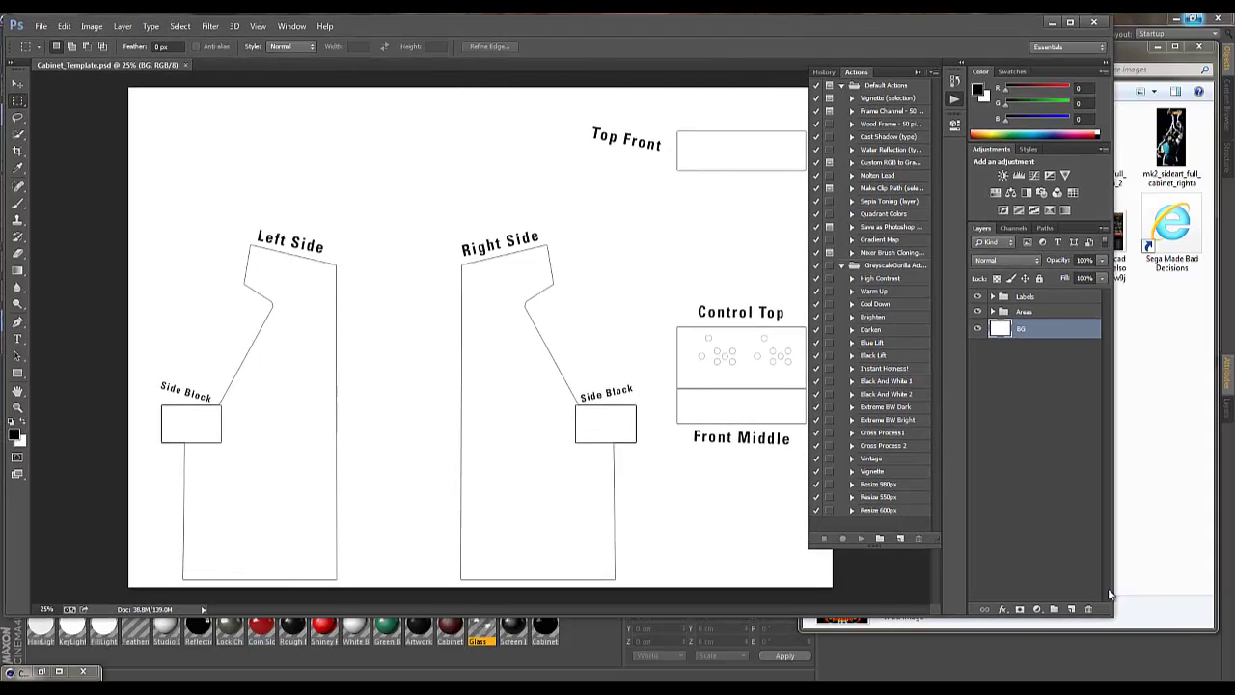
drag(1114, 618, 787, 664)
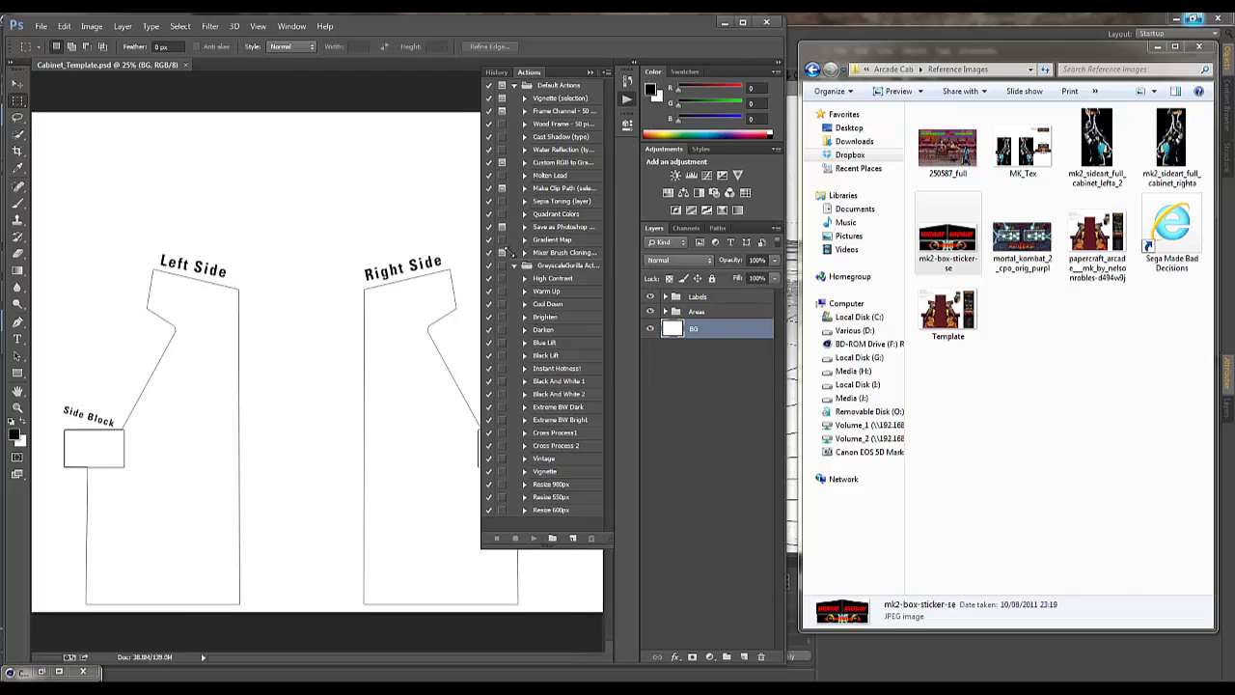
click(592, 73)
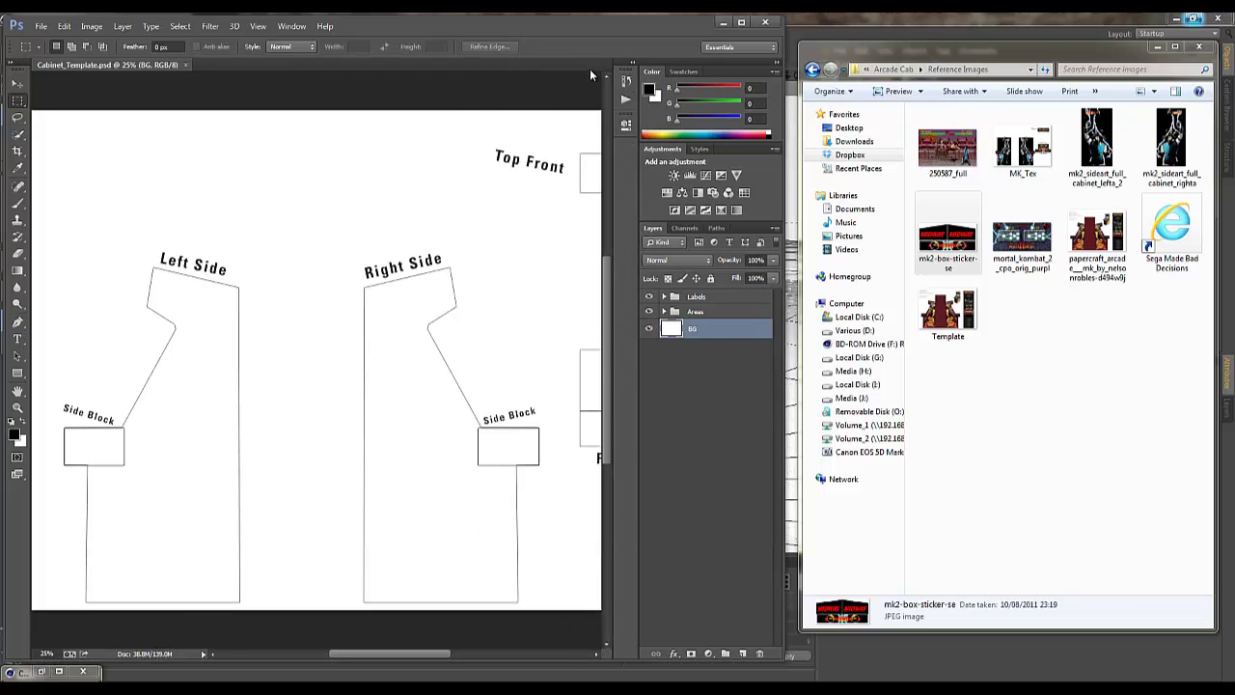
mouse_move(398, 661)
mouse_down()
mouse_move(416, 662)
mouse_move(377, 662)
mouse_up()
Place the mk2_sideart_full_cabinet_righta image into the cabinet template and set its layer opacity to 25%.
click(1050, 379)
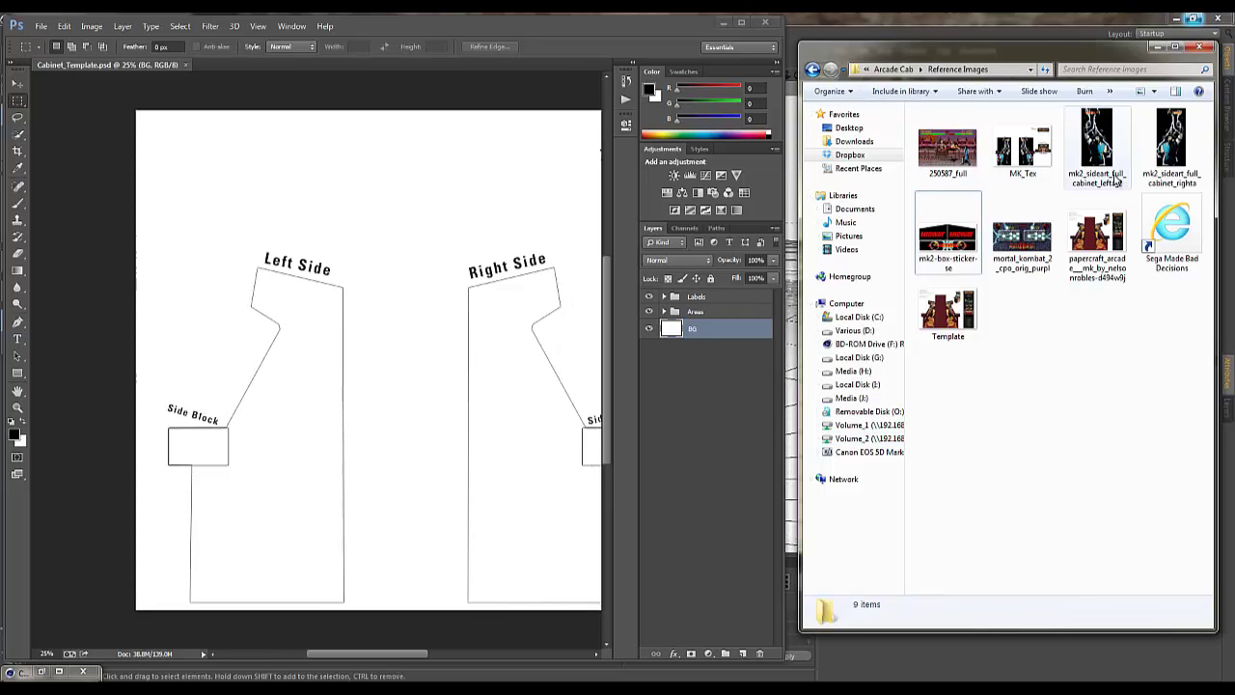
drag(1171, 145, 475, 319)
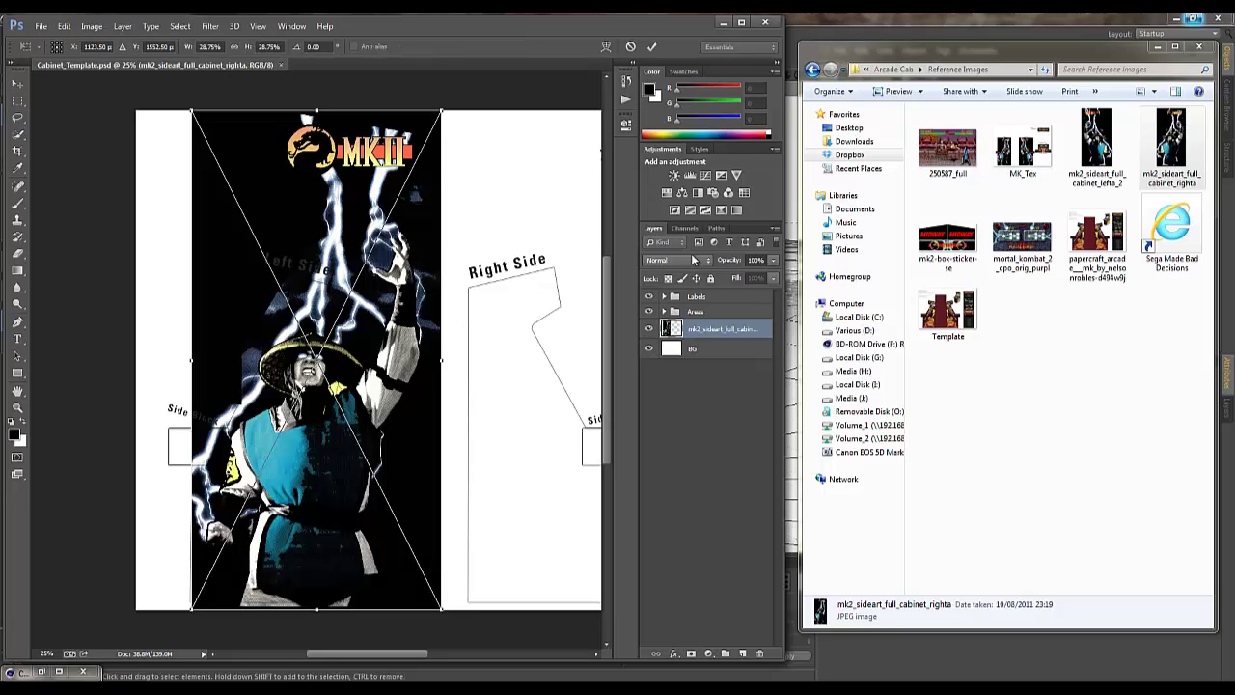
click(774, 262)
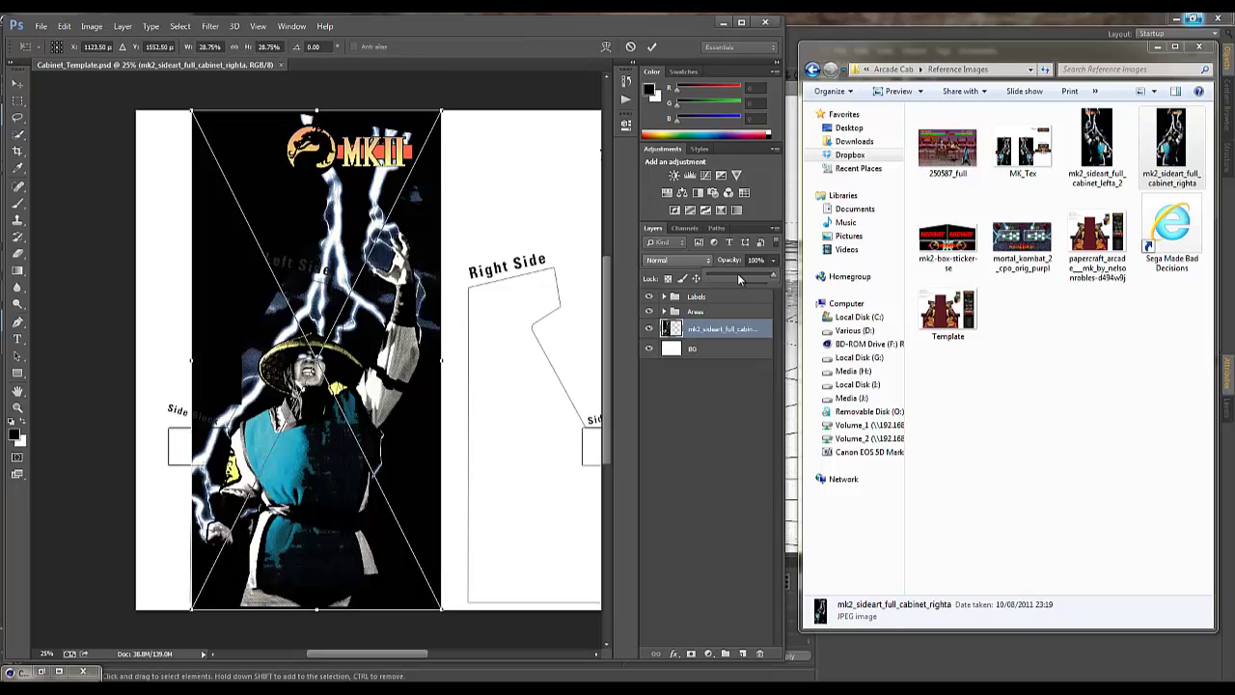
drag(729, 272, 724, 271)
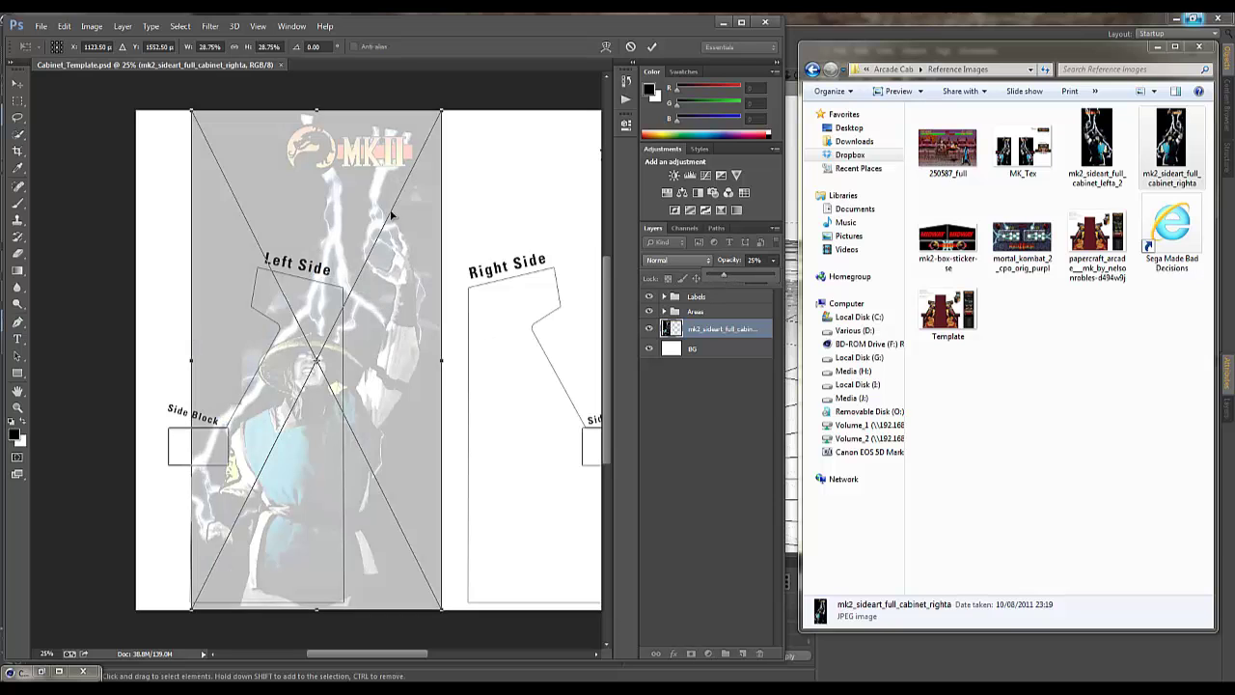
Scale the placed side art to about 20%, align it over the Left Side outline, widen it slightly, and commit the placement.
mouse_move(398, 229)
mouse_down()
mouse_move(352, 232)
mouse_move(380, 229)
mouse_up()
drag(421, 110, 335, 261)
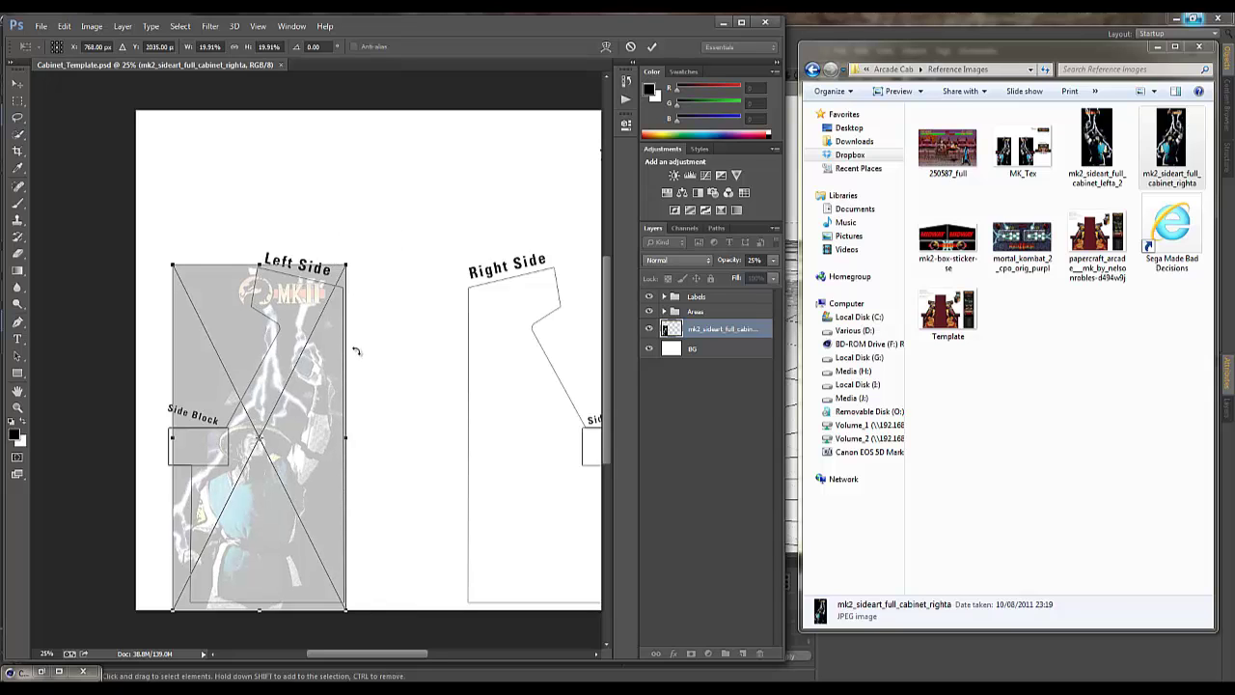
mouse_move(276, 355)
mouse_down()
mouse_move(264, 375)
mouse_move(277, 374)
mouse_up()
key(Up)
key(Up)
key(Up)
key(Up)
key(Up)
key(Up)
key(Up)
key(Up)
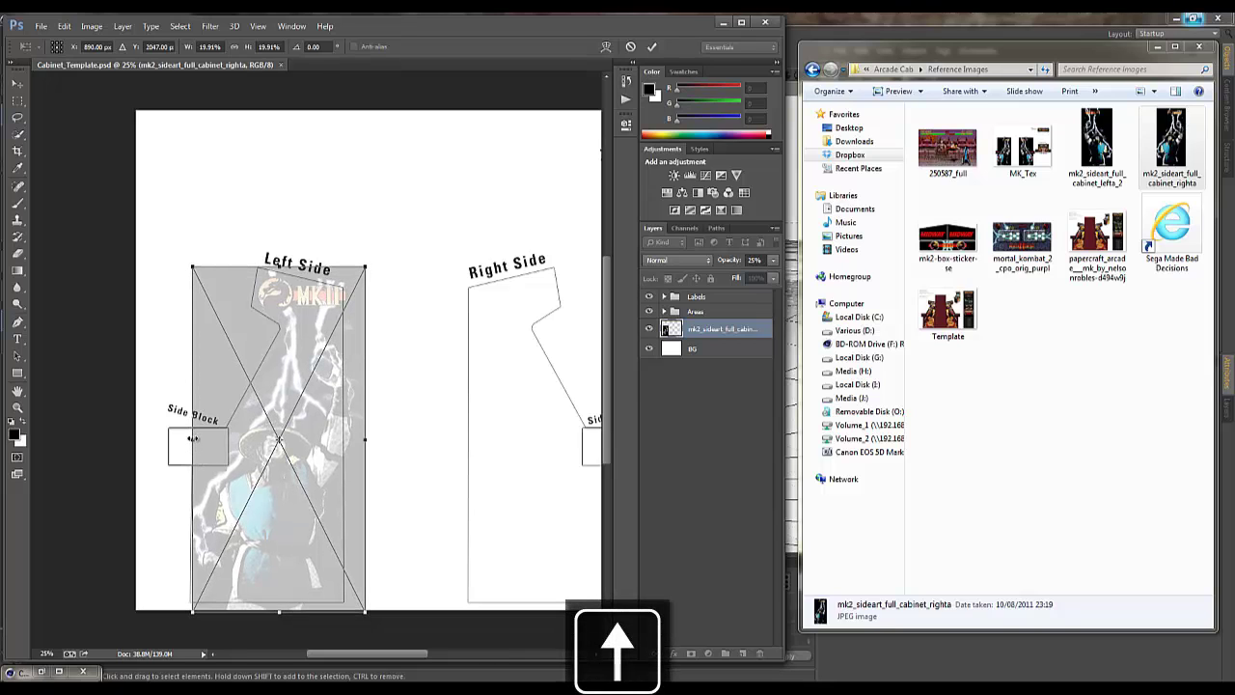
drag(193, 439, 189, 439)
key(Return)
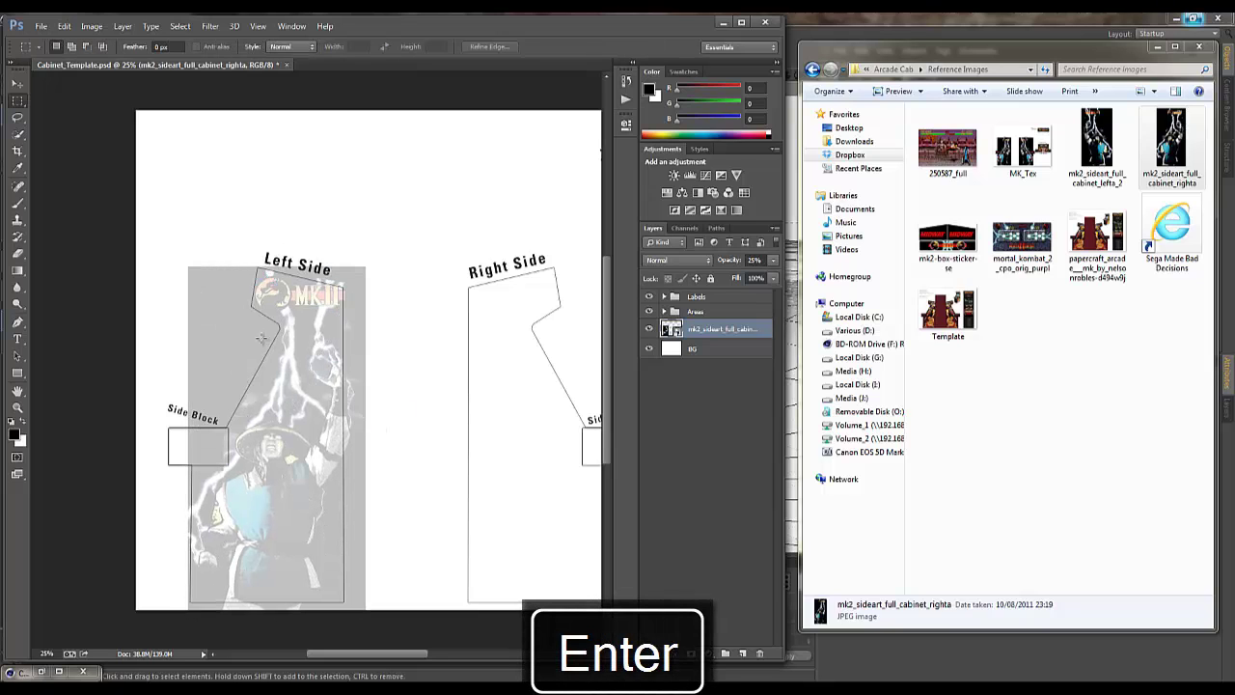
Place the mk2-box-sticker-se image over the template's side outlines and set its layer opacity to 49%.
click(956, 248)
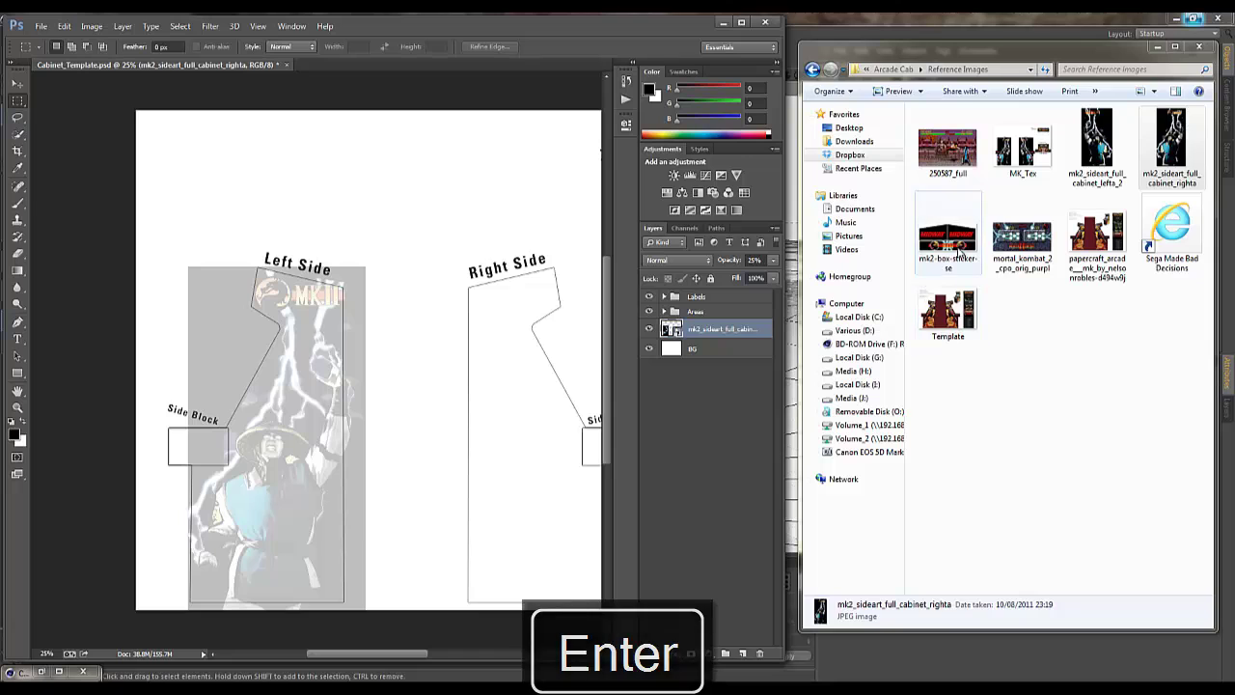
drag(957, 247, 385, 367)
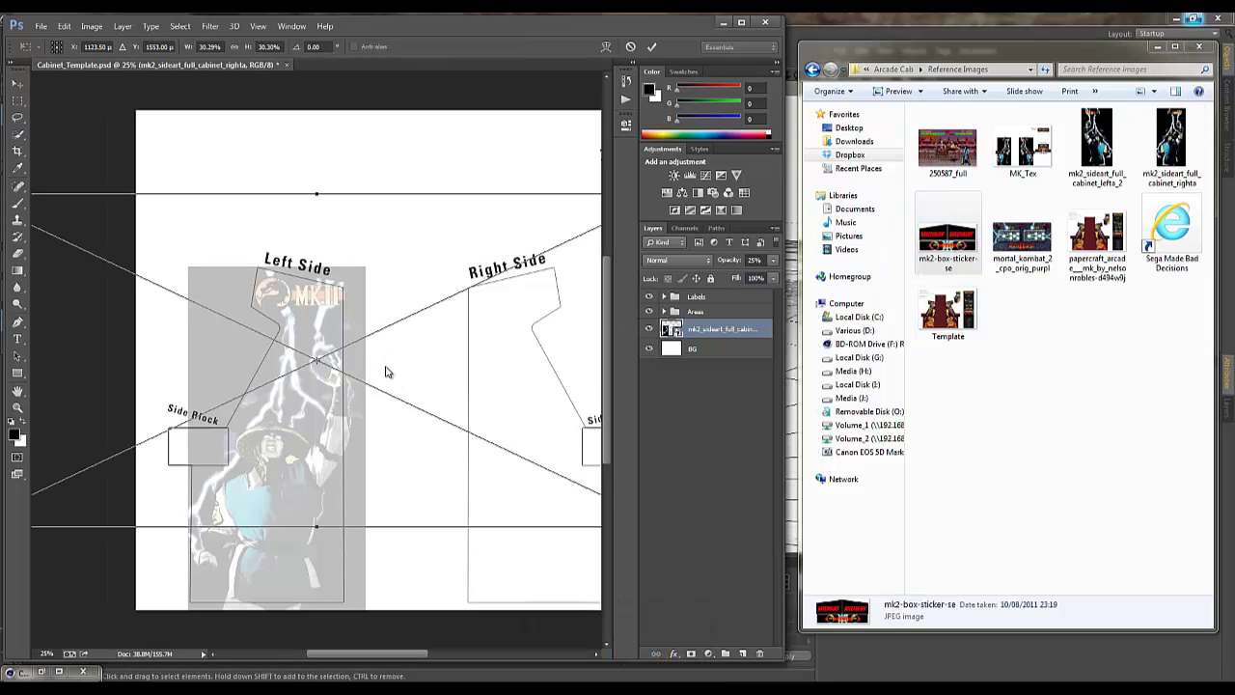
drag(260, 341, 396, 338)
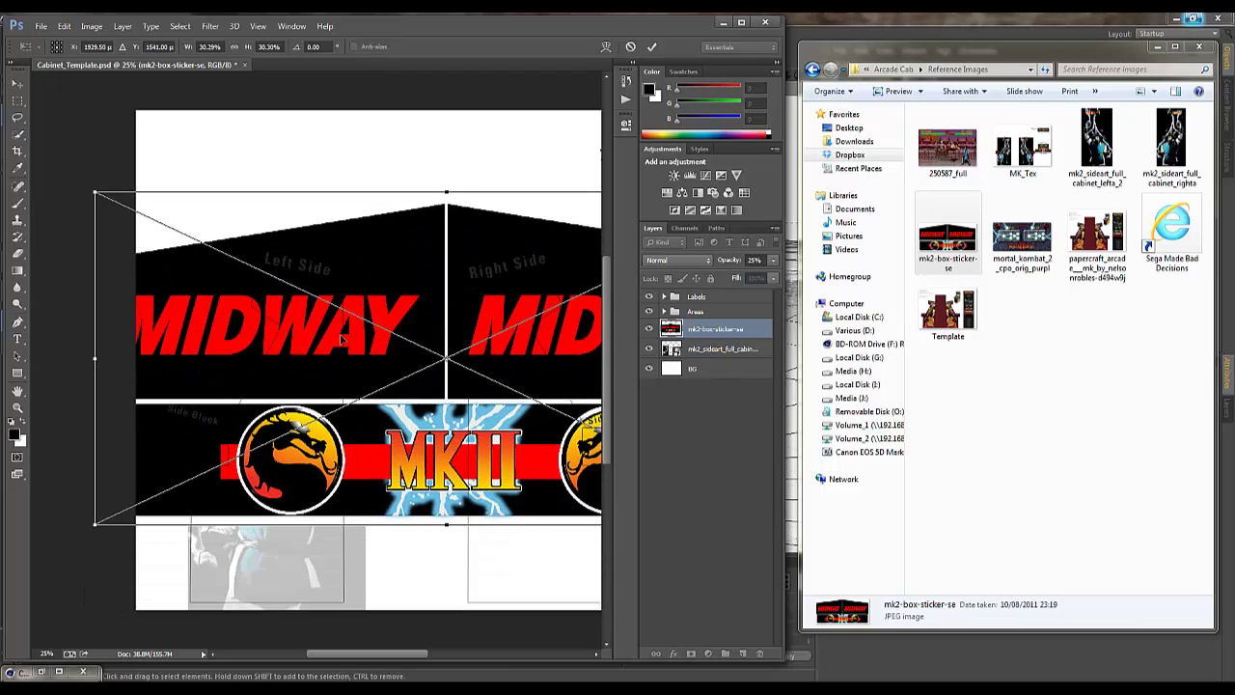
drag(340, 285, 316, 277)
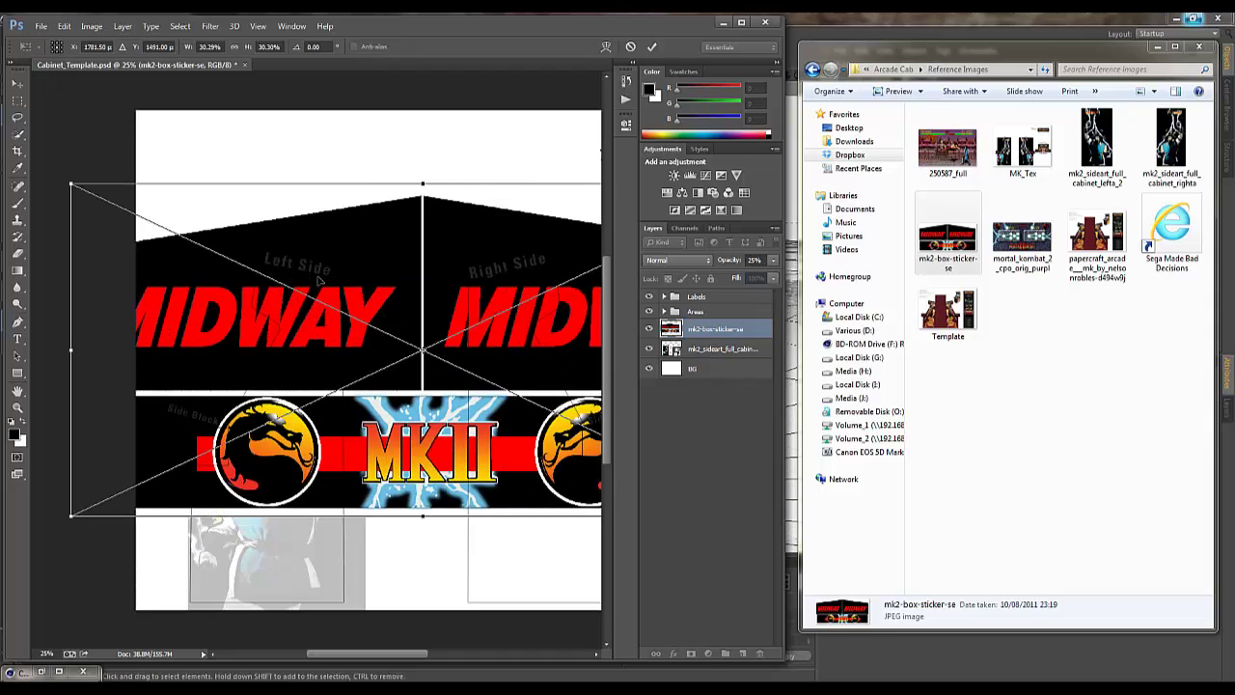
key(Return)
key(Return)
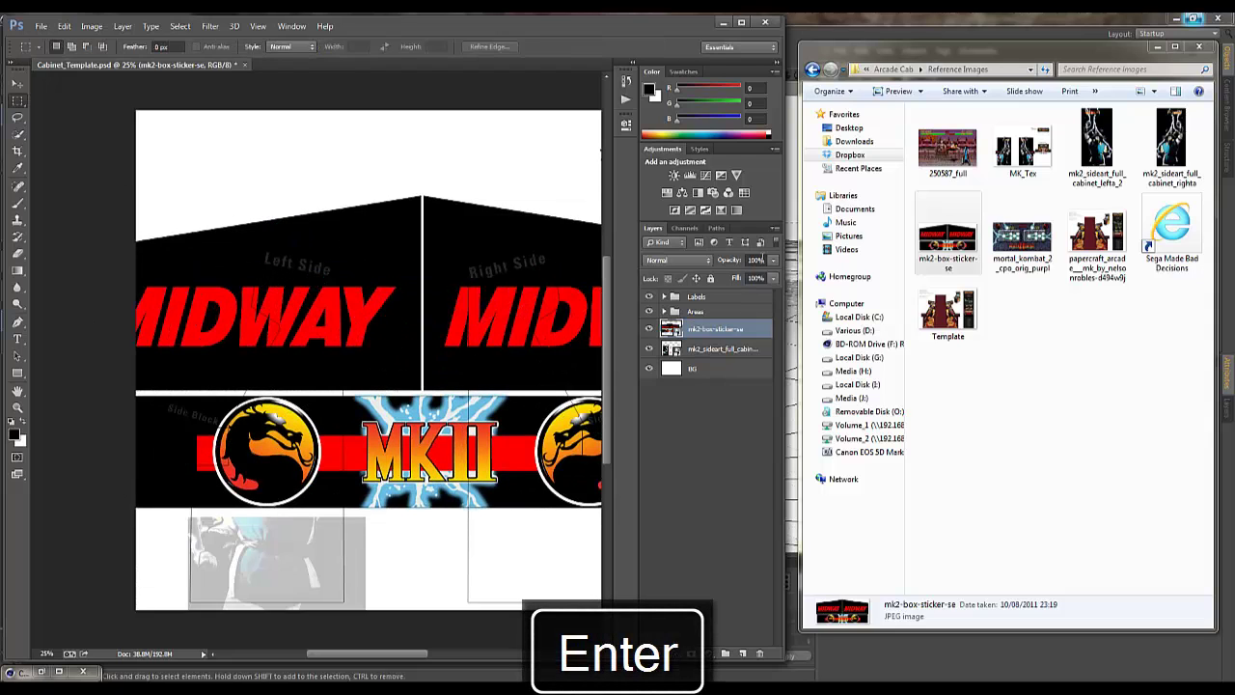
click(773, 259)
click(739, 271)
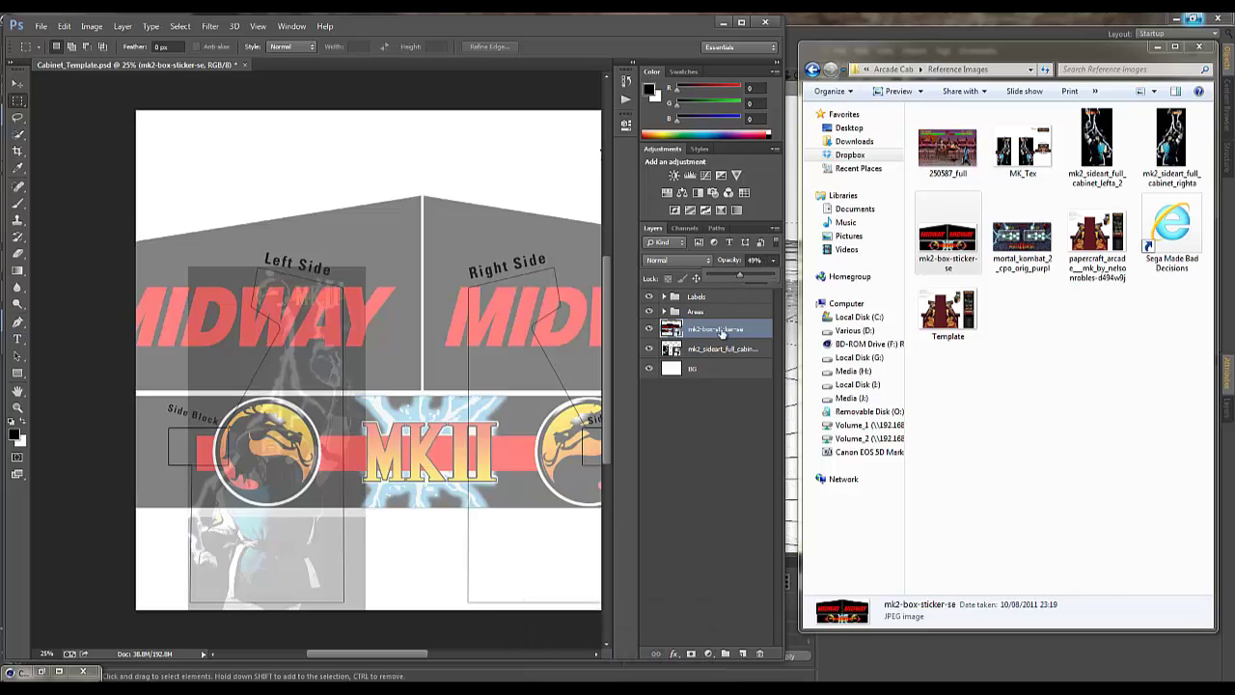
Add a layer mask to the mk2-box-sticker-se layer.
right_click(747, 333)
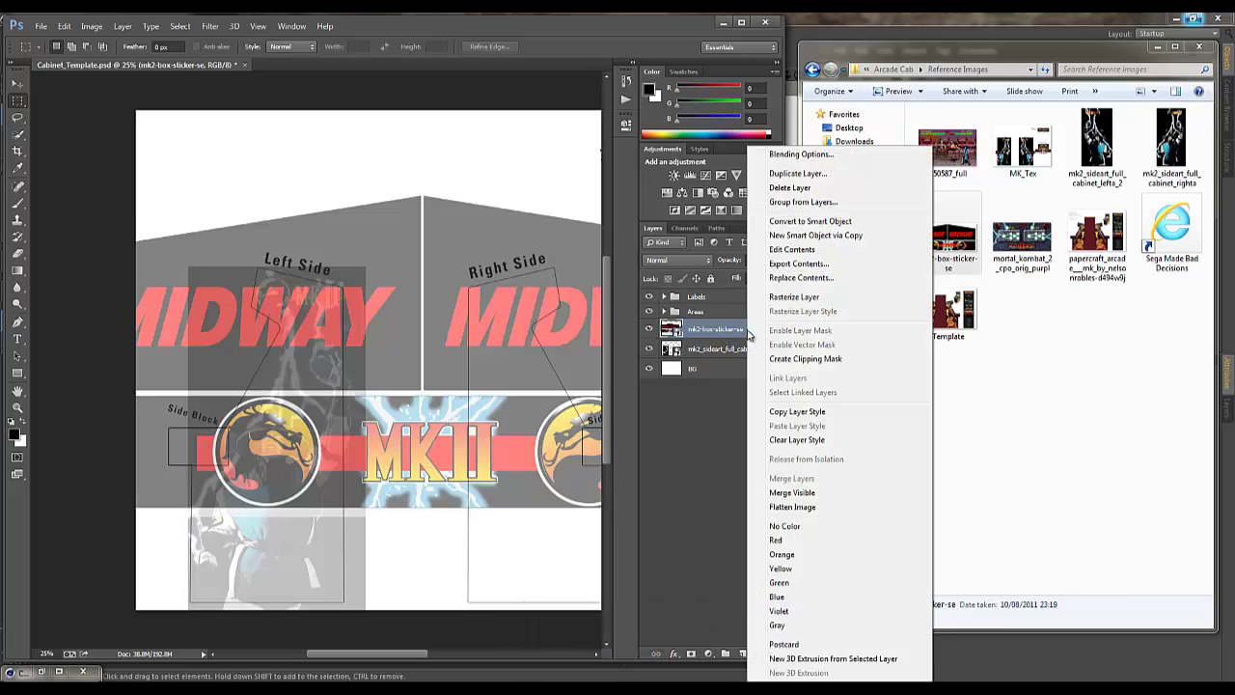
click(628, 466)
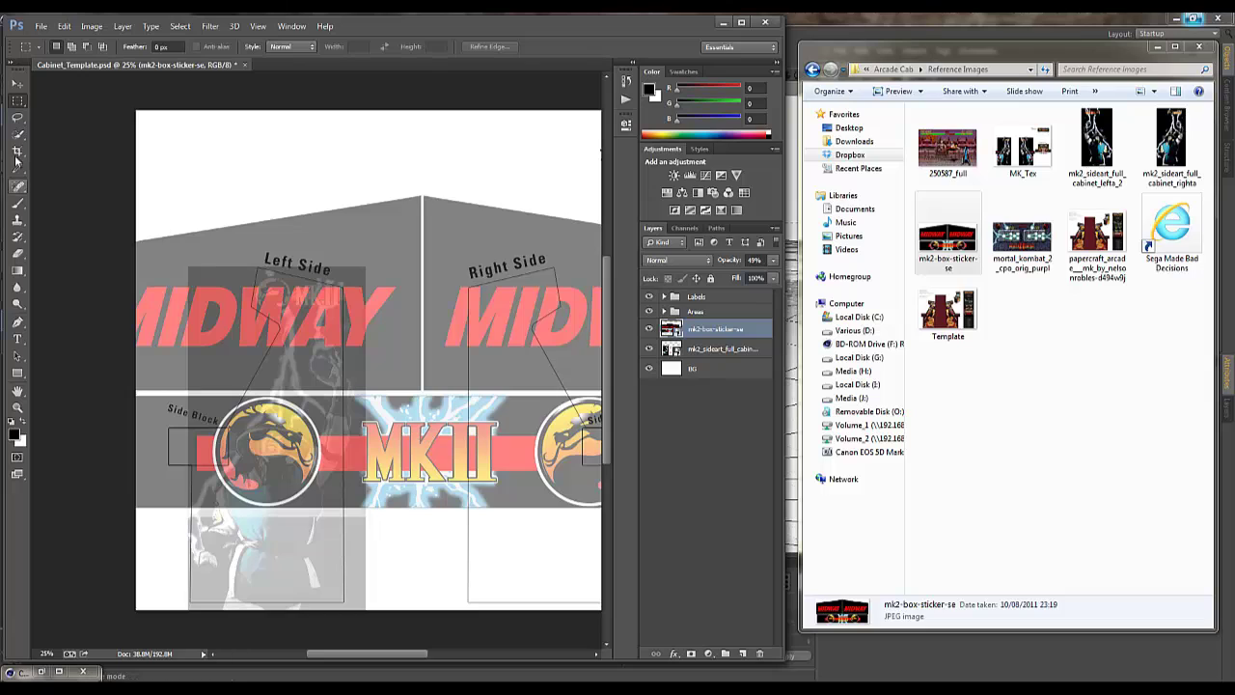
click(18, 84)
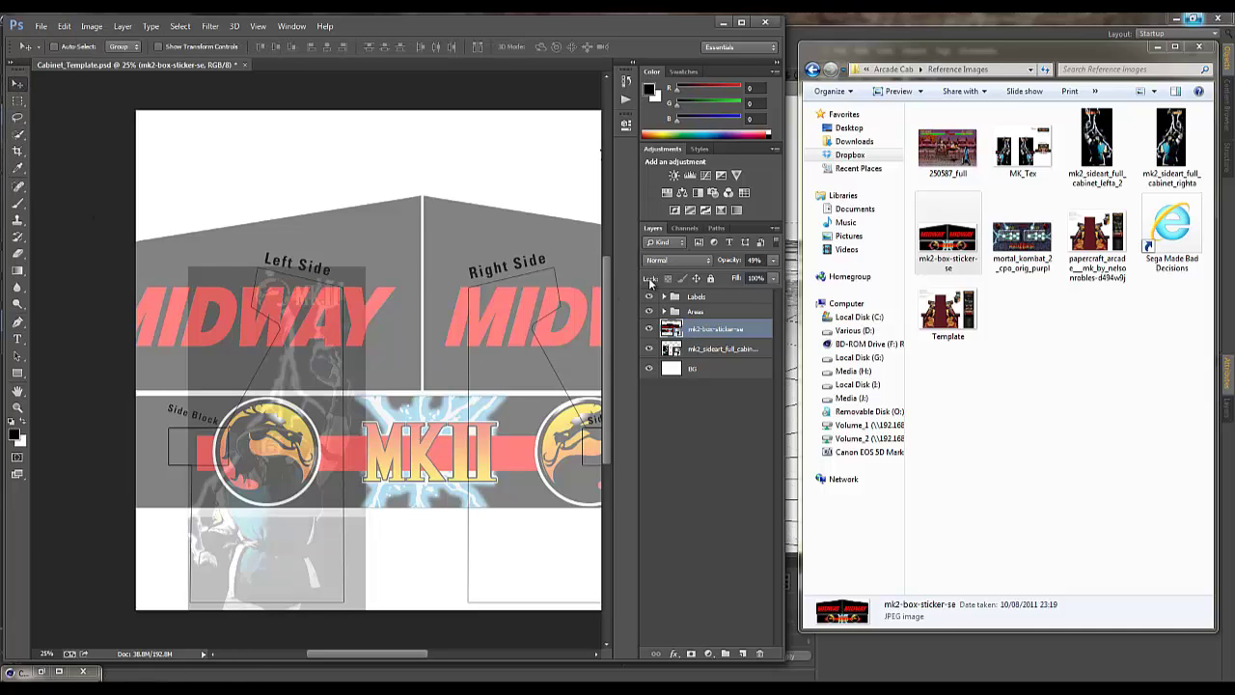
click(692, 655)
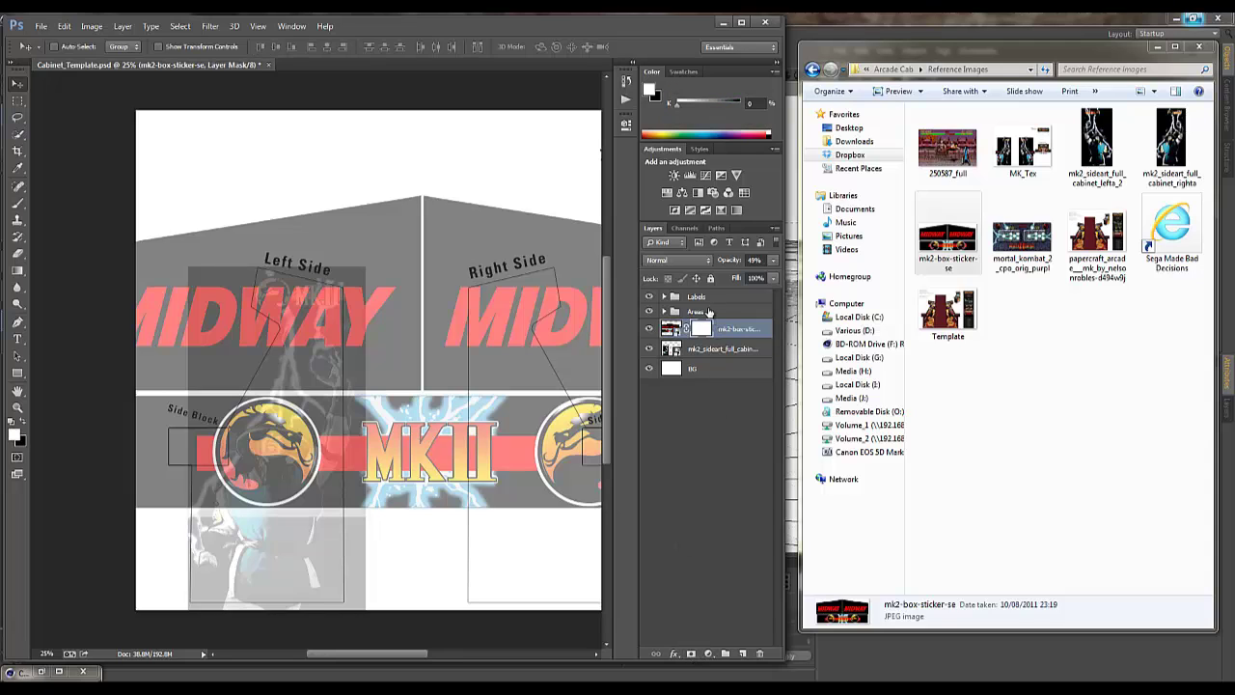
Shift the sticker artwork to the right to reveal its edge, and marquee-select the left rectangular MIDWAY panel.
click(16, 101)
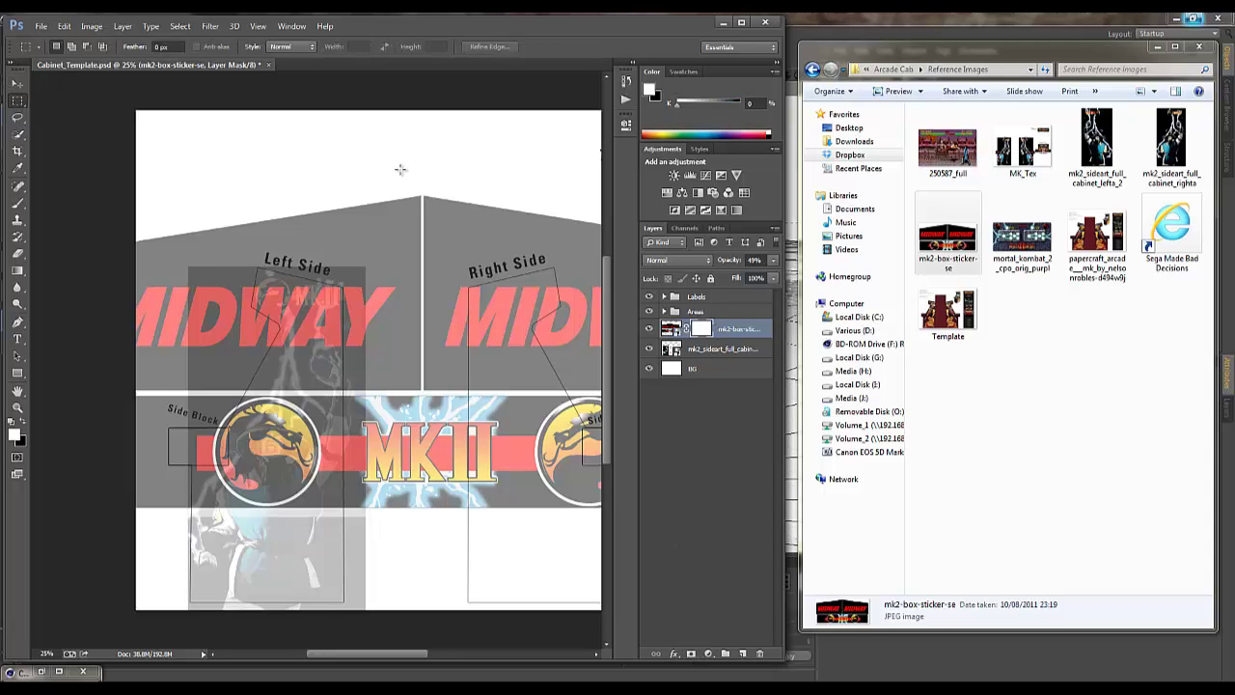
key(v)
drag(242, 317, 325, 317)
click(16, 102)
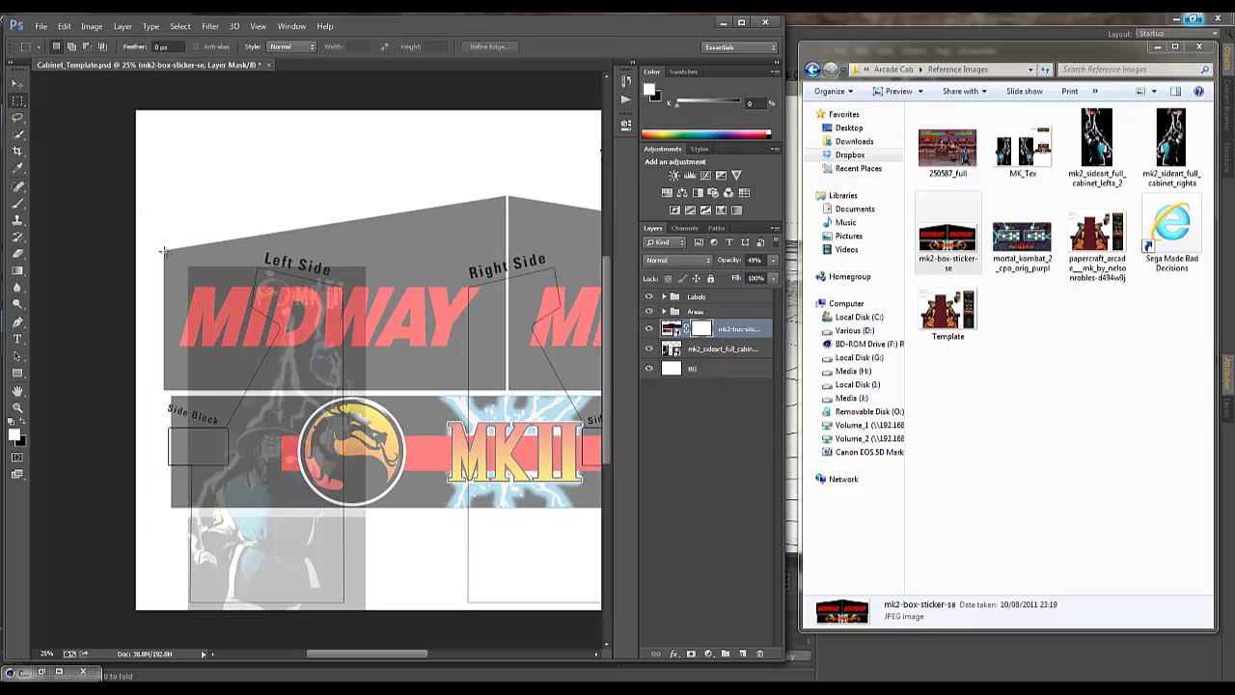
drag(163, 249, 506, 392)
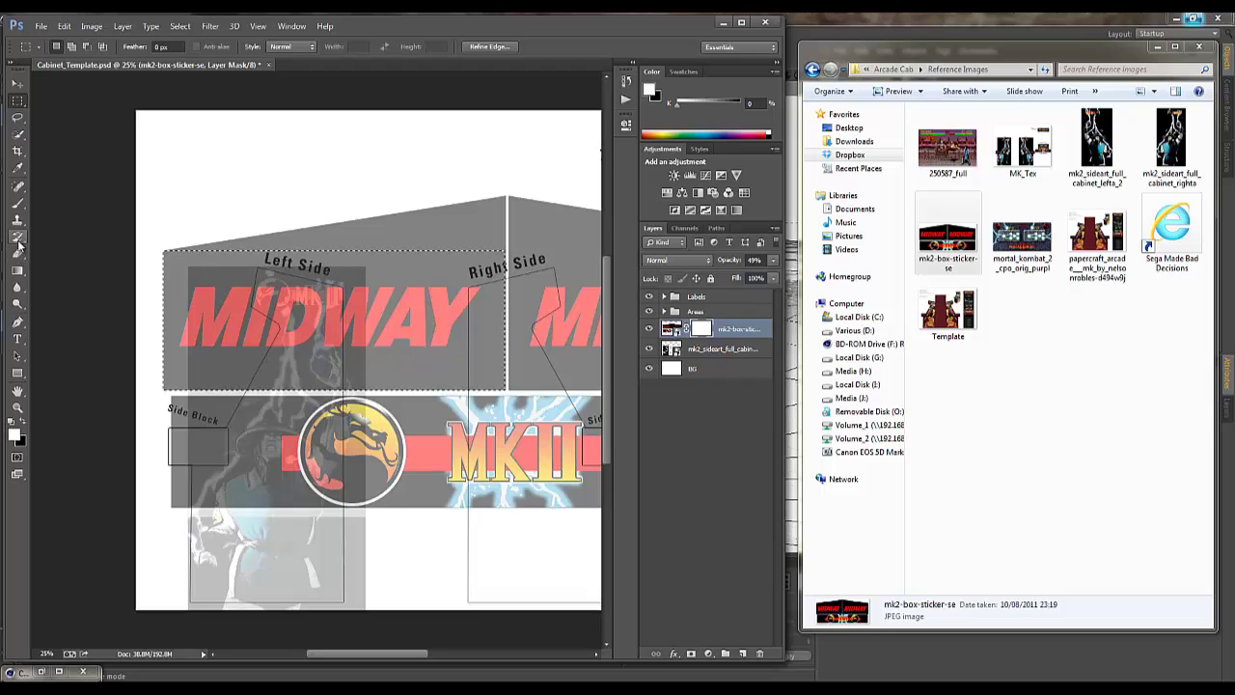
Choose the Paint Bucket tool and set the foreground color to black.
click(18, 272)
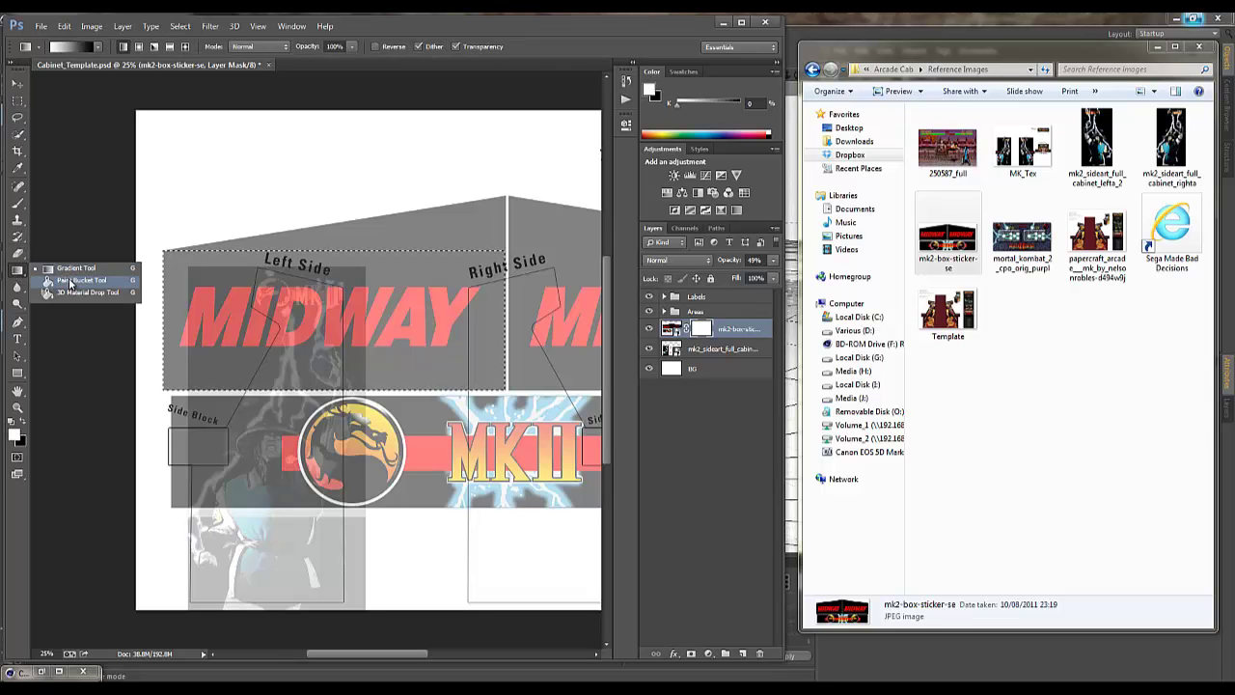
click(63, 281)
click(652, 92)
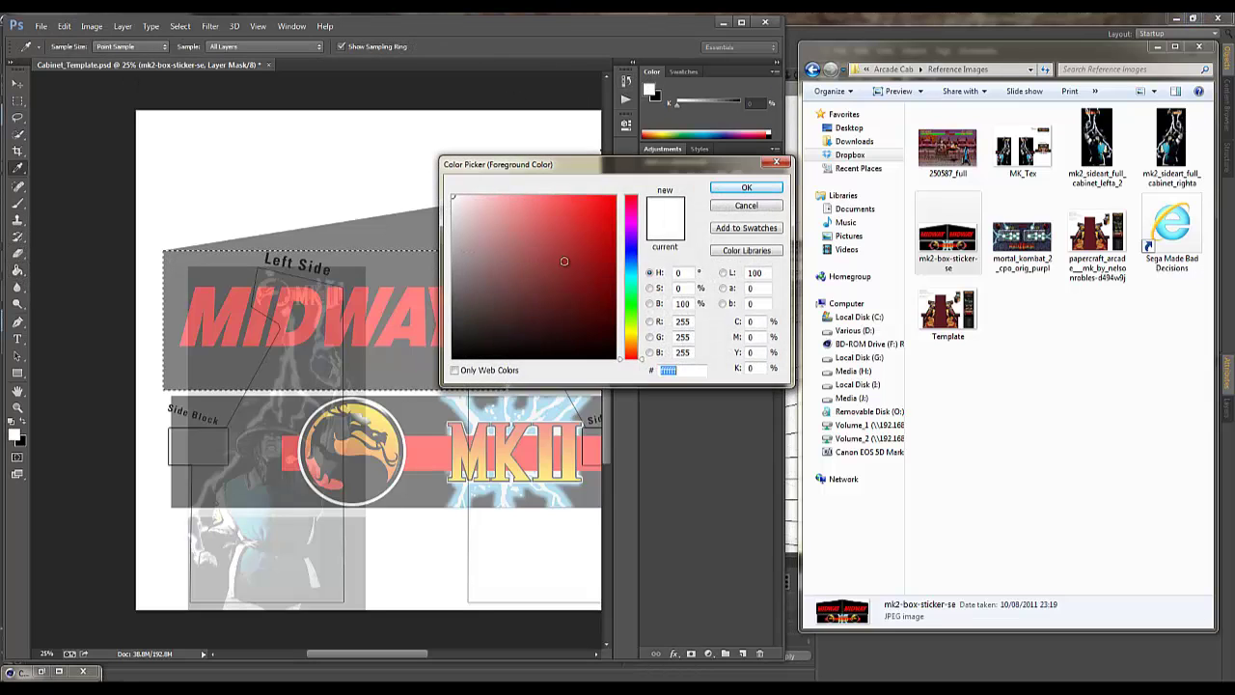
click(747, 187)
click(652, 92)
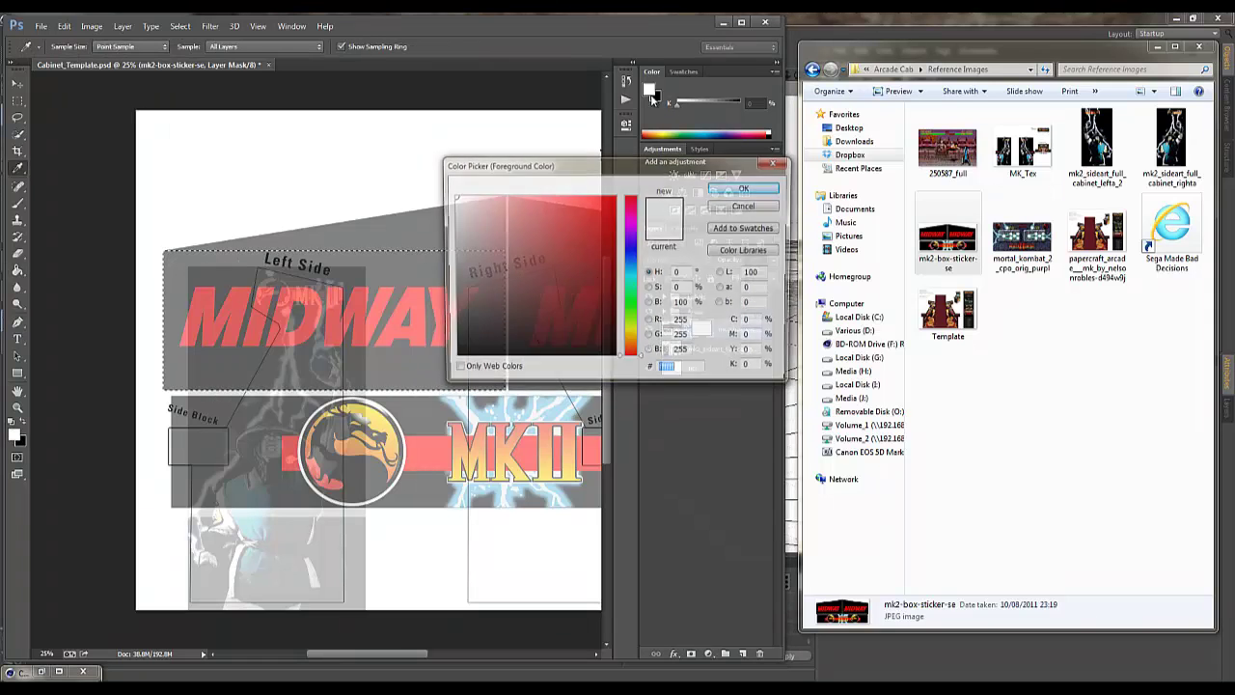
click(397, 399)
click(745, 187)
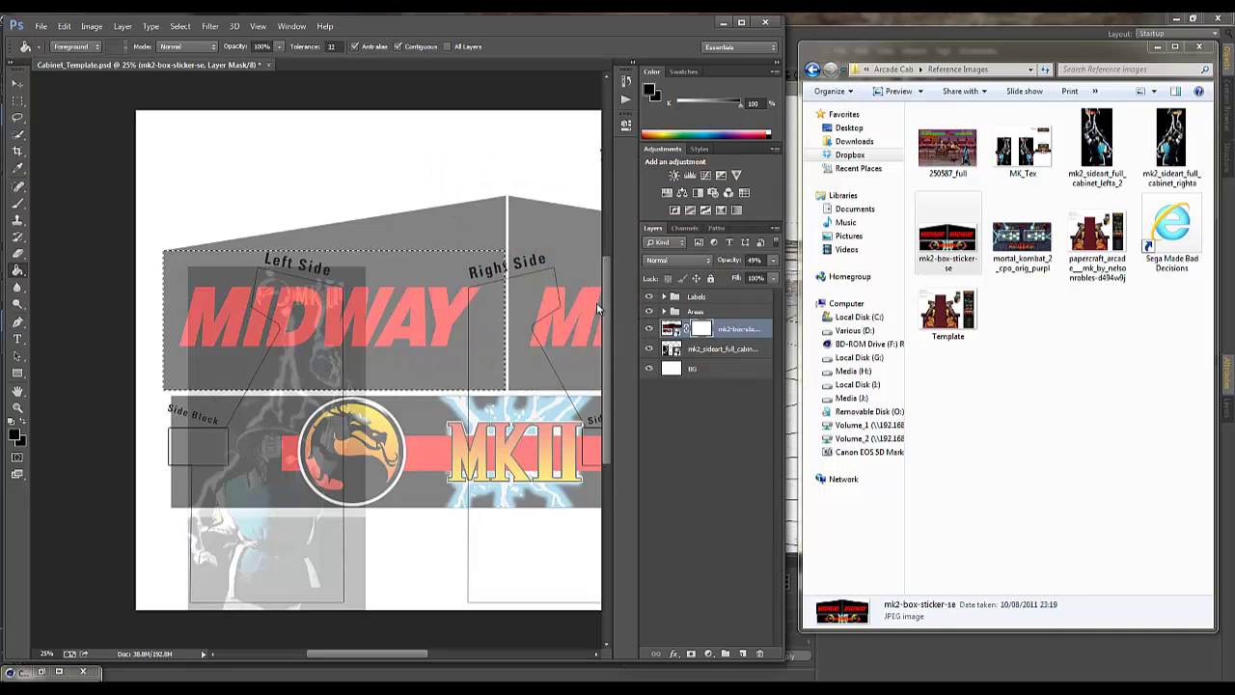
Try filling the selected MIDWAY panel with black on the layer mask, and undo the fill.
click(476, 309)
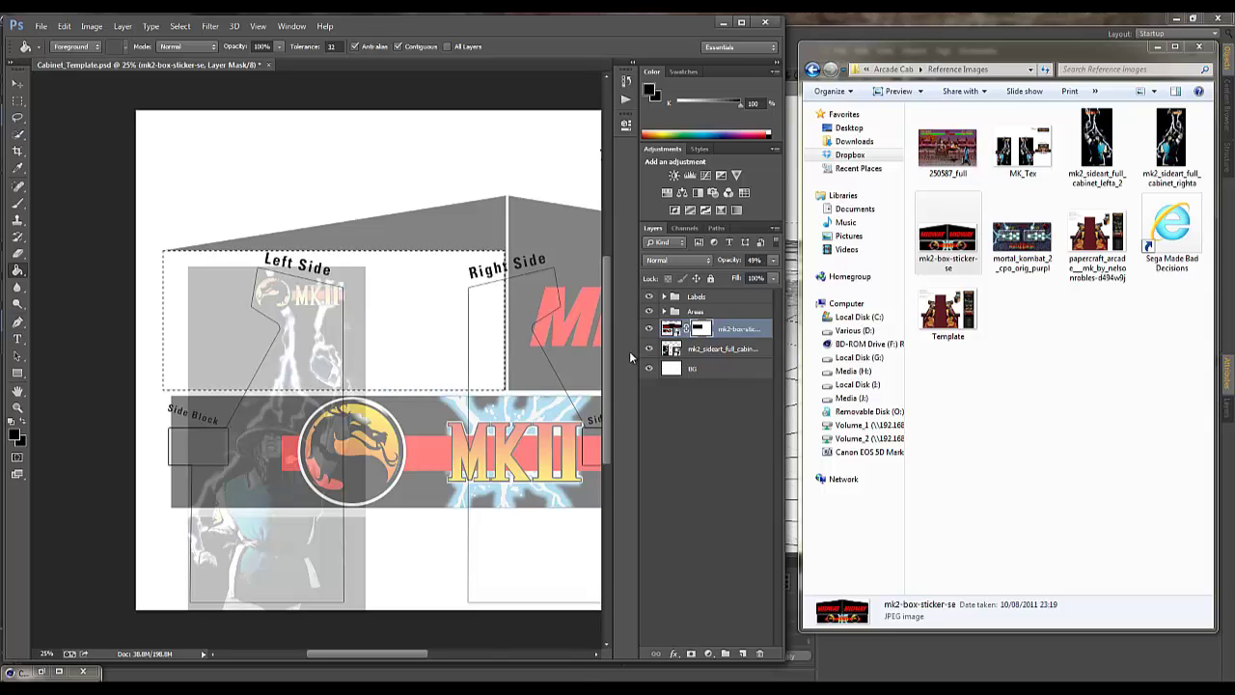
key(ctrl+z)
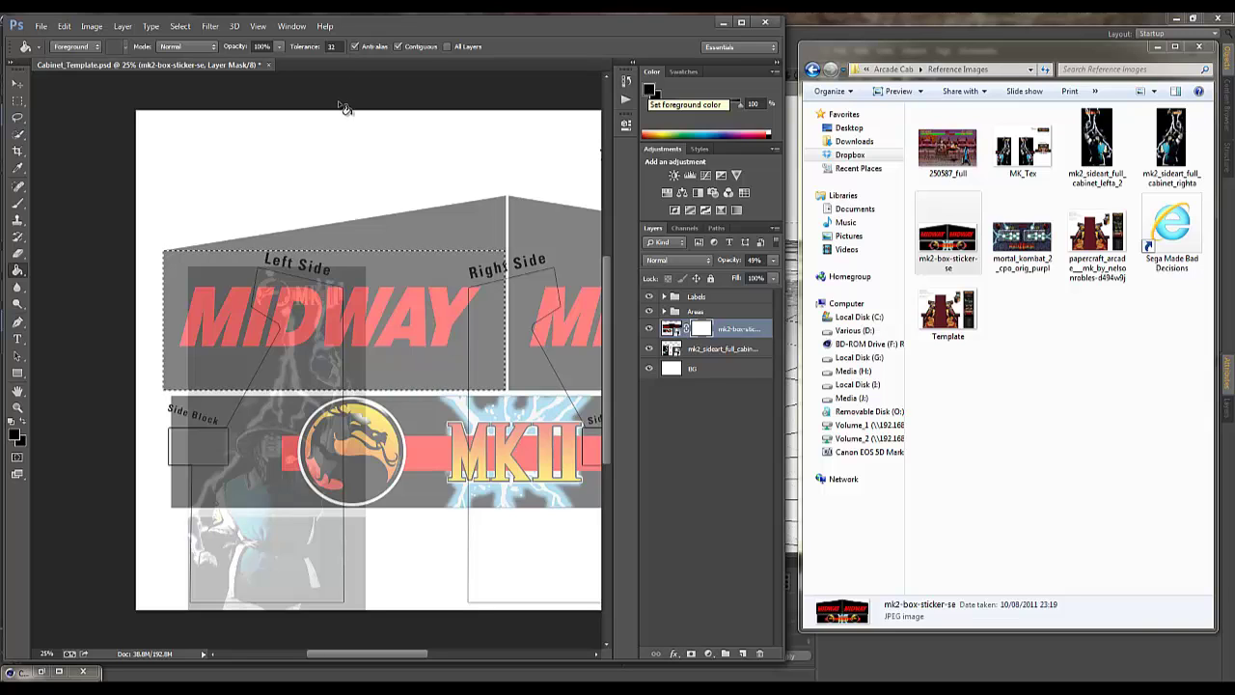
Invert the selection, fill the layer mask with black everywhere outside the left MIDWAY panel, and deselect.
click(120, 27)
mouse_move(97, 26)
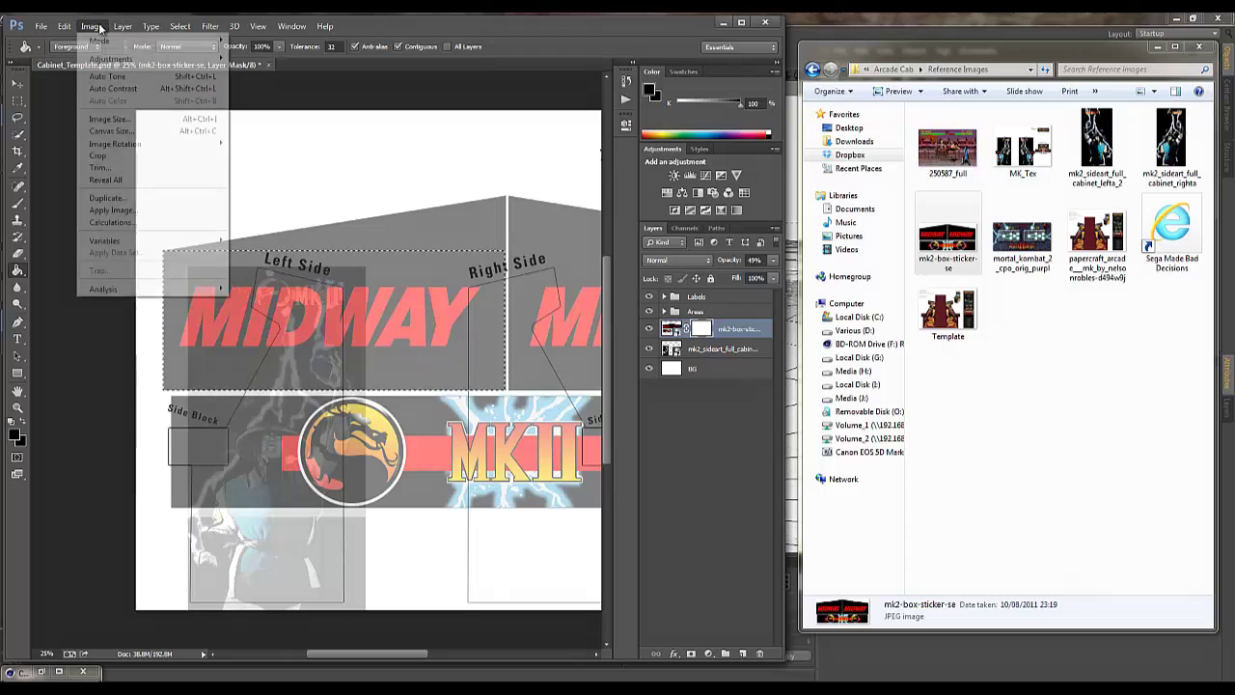
mouse_move(180, 26)
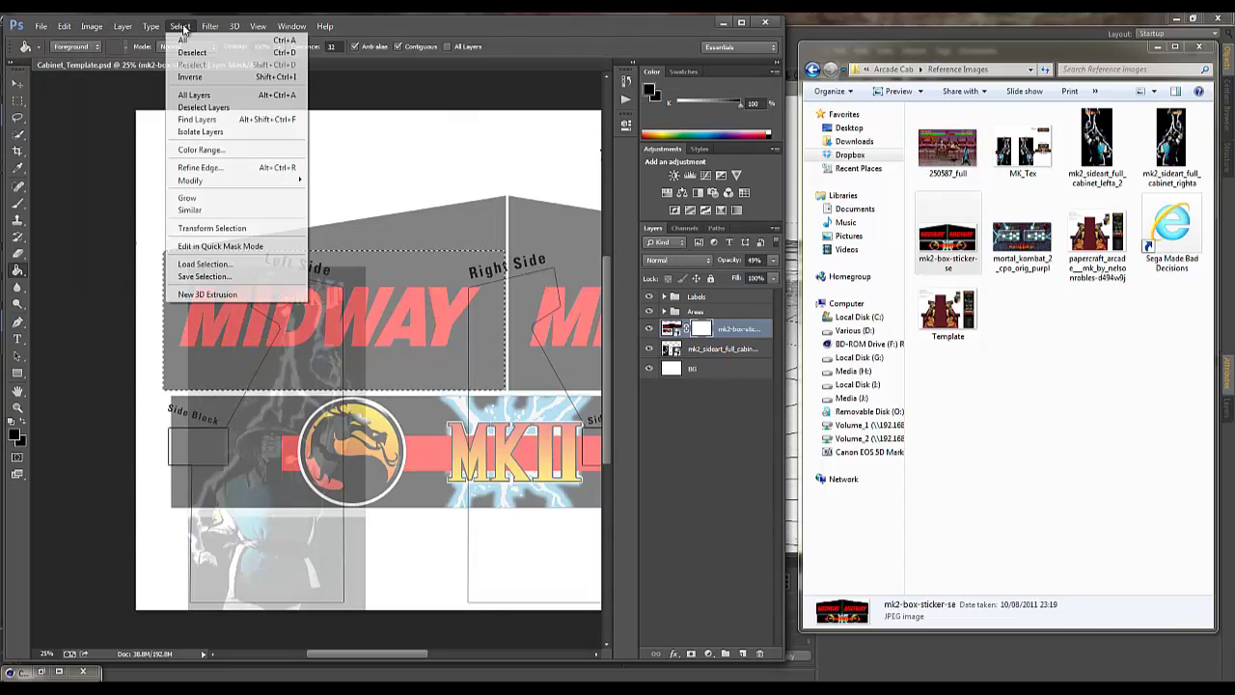
click(191, 77)
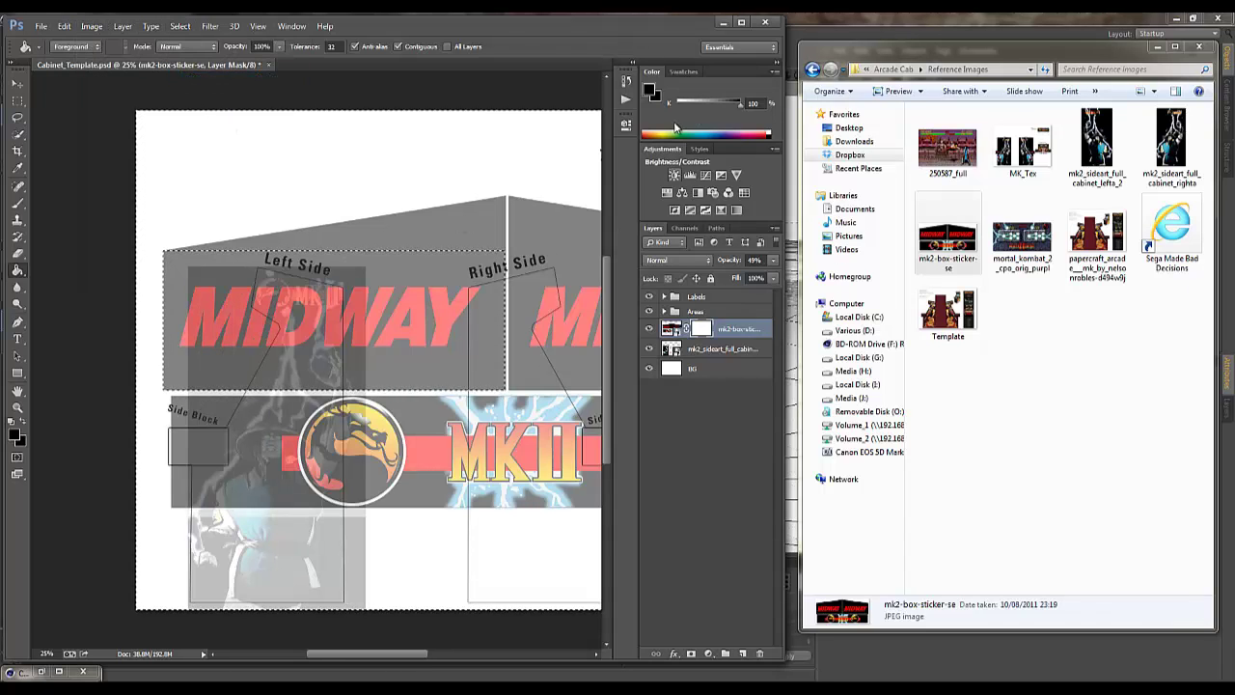
click(652, 93)
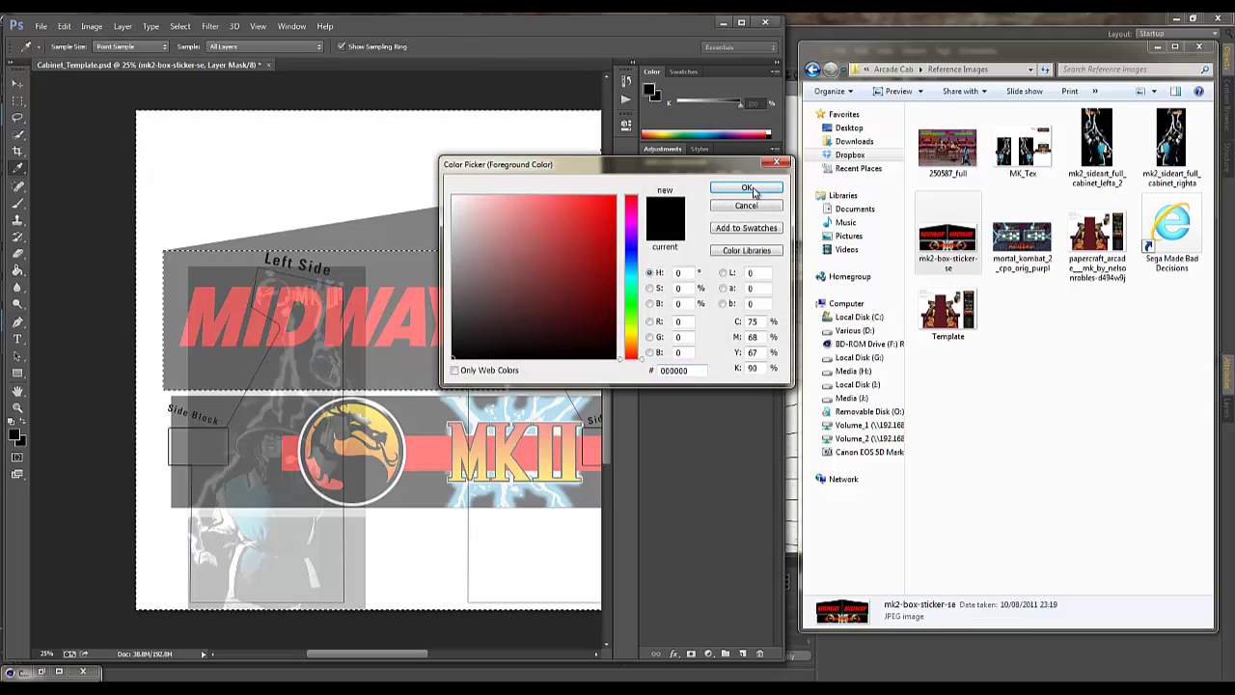
click(740, 192)
click(394, 189)
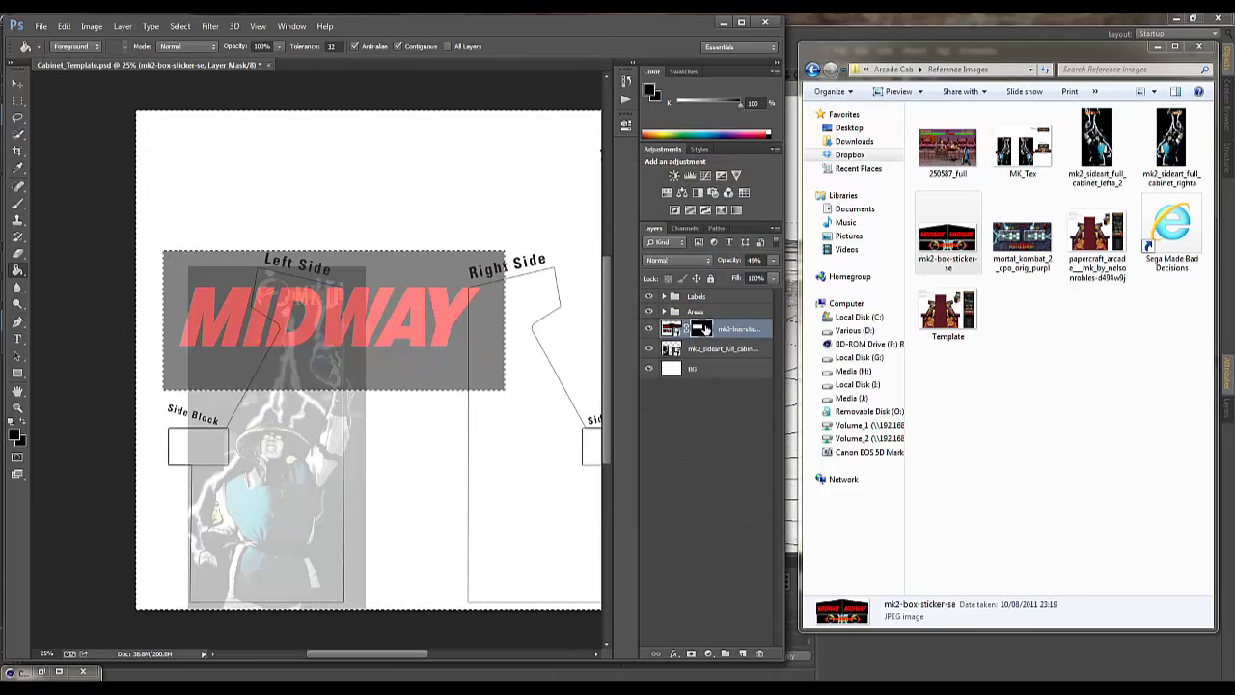
click(15, 85)
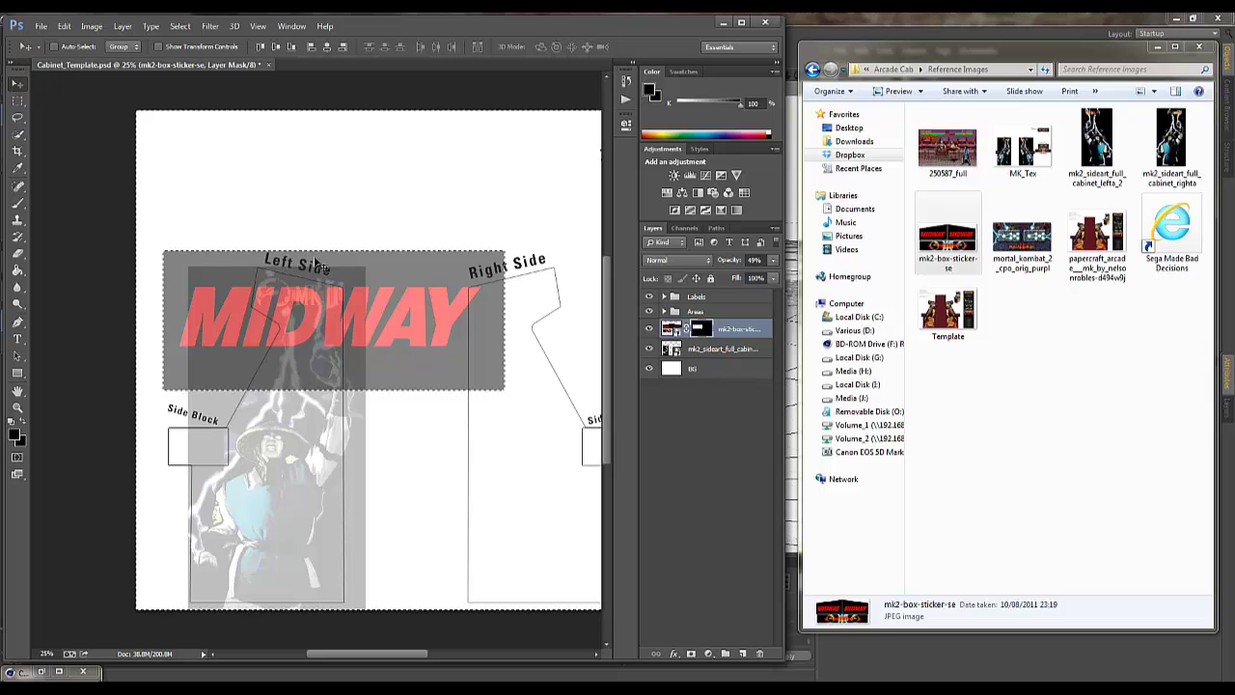
key(ctrl+d)
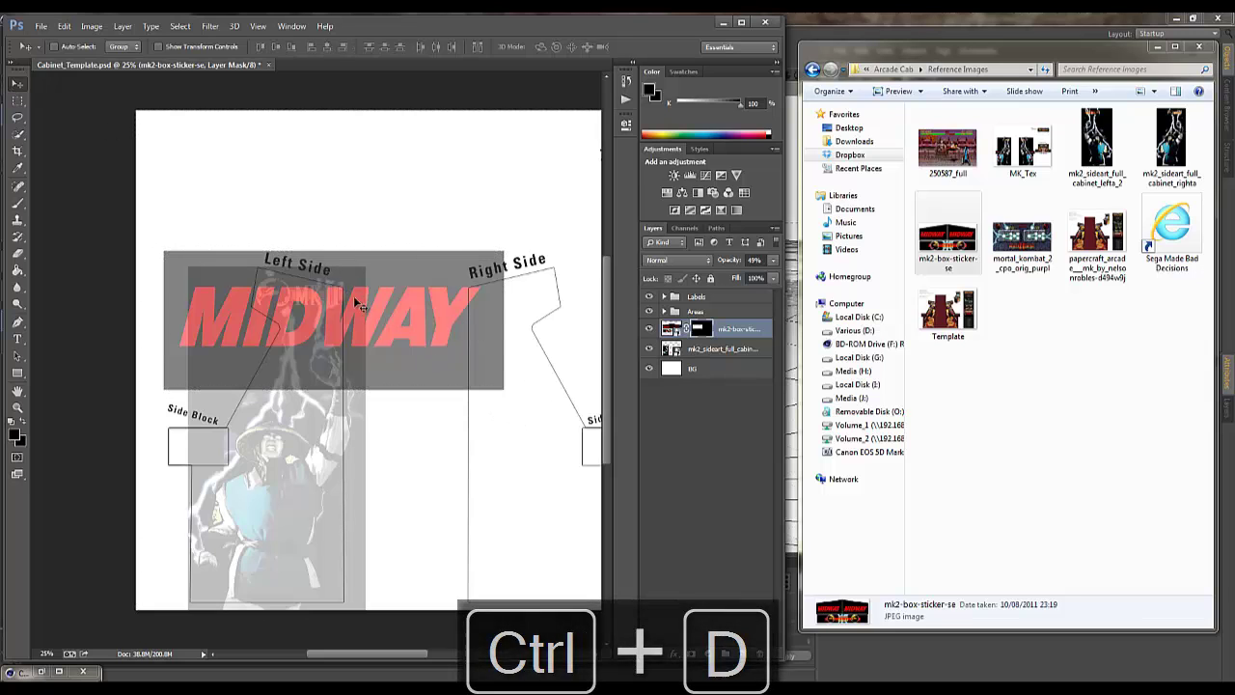
Scale the masked MIDWAY sticker to about 18%, position it over the left Side Block outline, and commit the transform.
key(ctrl+t)
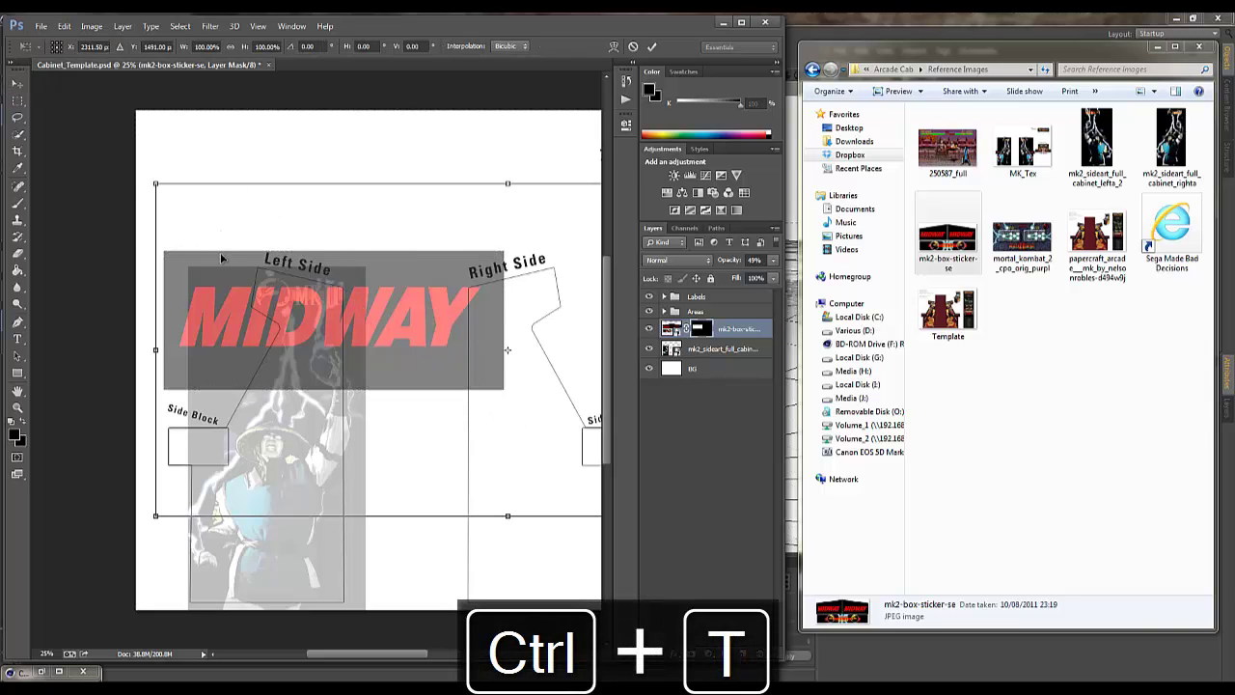
shift+drag(156, 184, 481, 338)
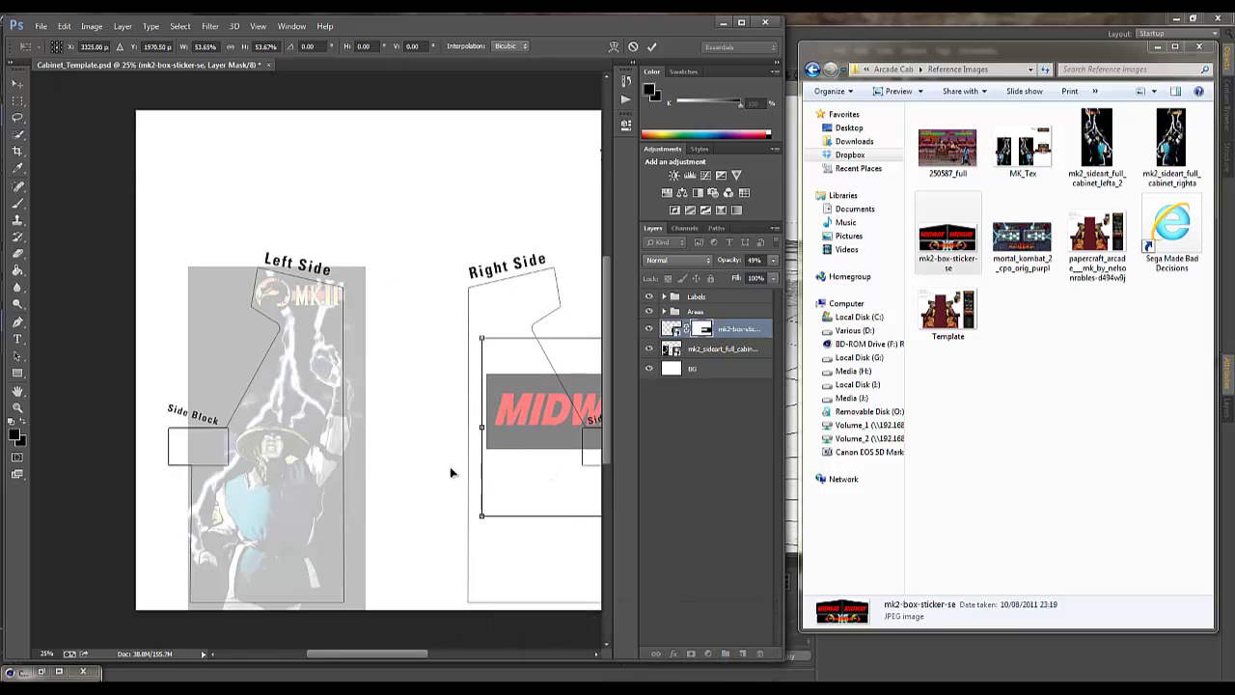
drag(499, 473, 172, 496)
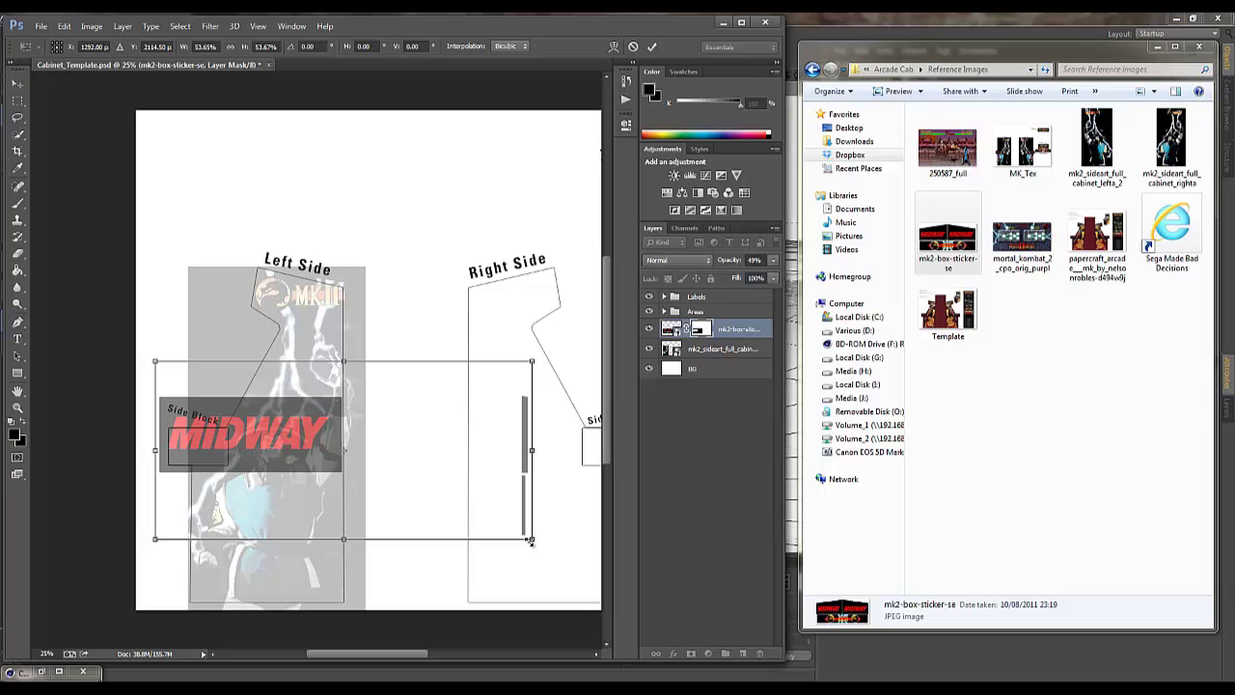
shift+drag(531, 540, 303, 391)
drag(249, 430, 295, 433)
key(Return)
key(Up)
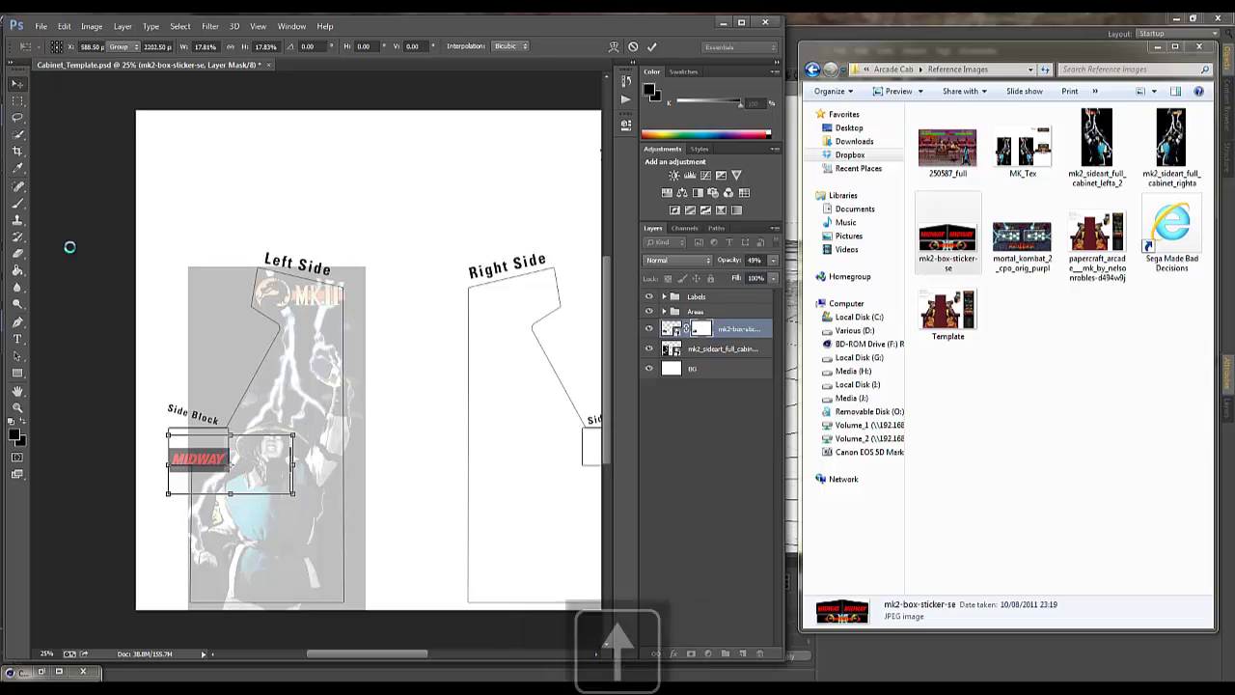
key(Return)
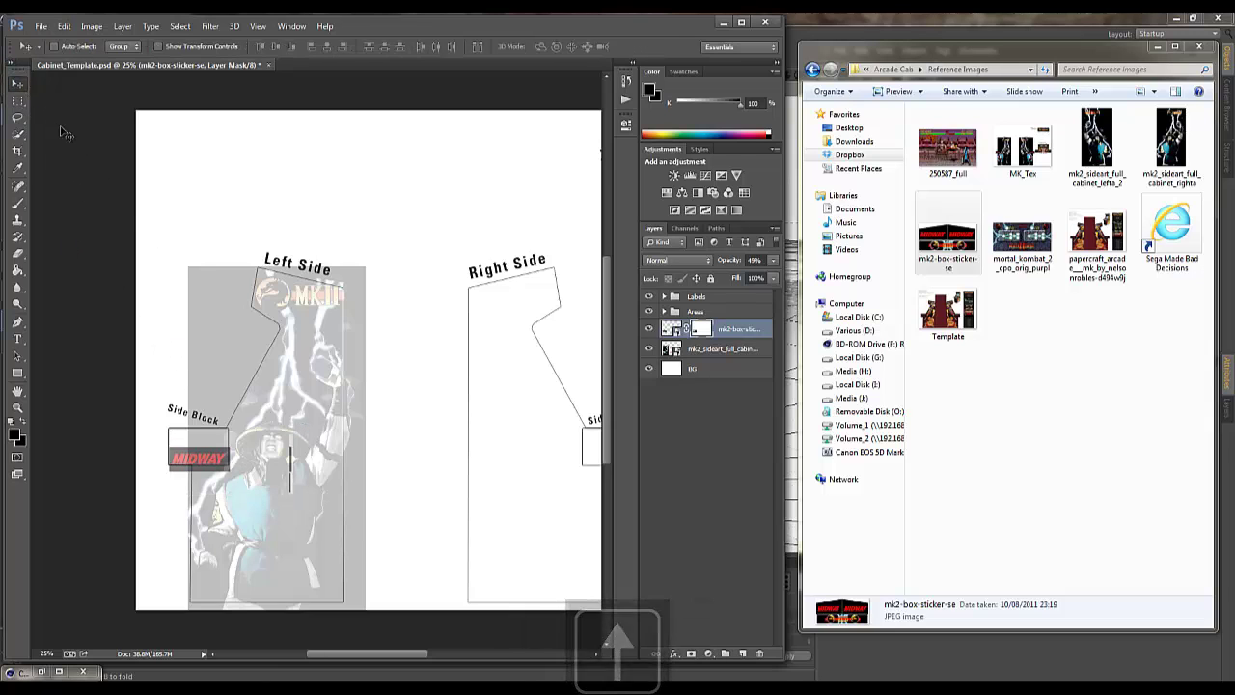
Try to align the MIDWAY panel with the Side Block by nudging it up and left and dragging it down.
key(shift+Up)
key(shift+Up)
key(shift+Up)
key(shift+Up)
key(shift+Up)
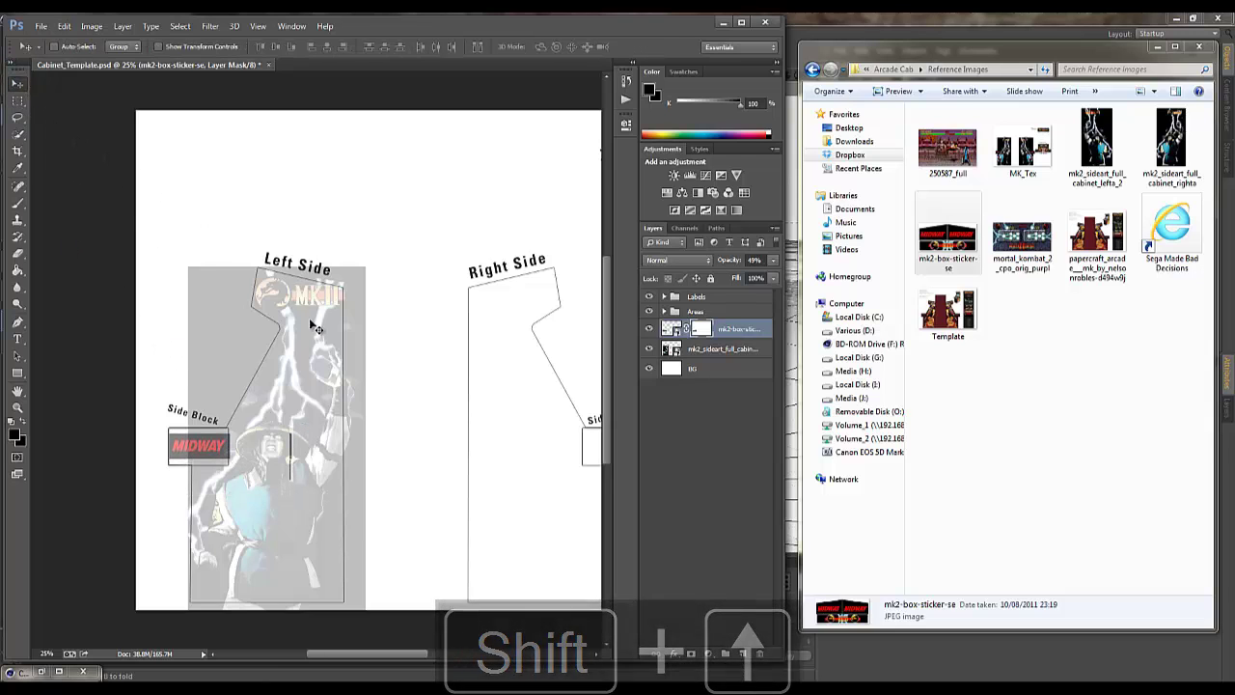
key(Left)
drag(299, 461, 299, 488)
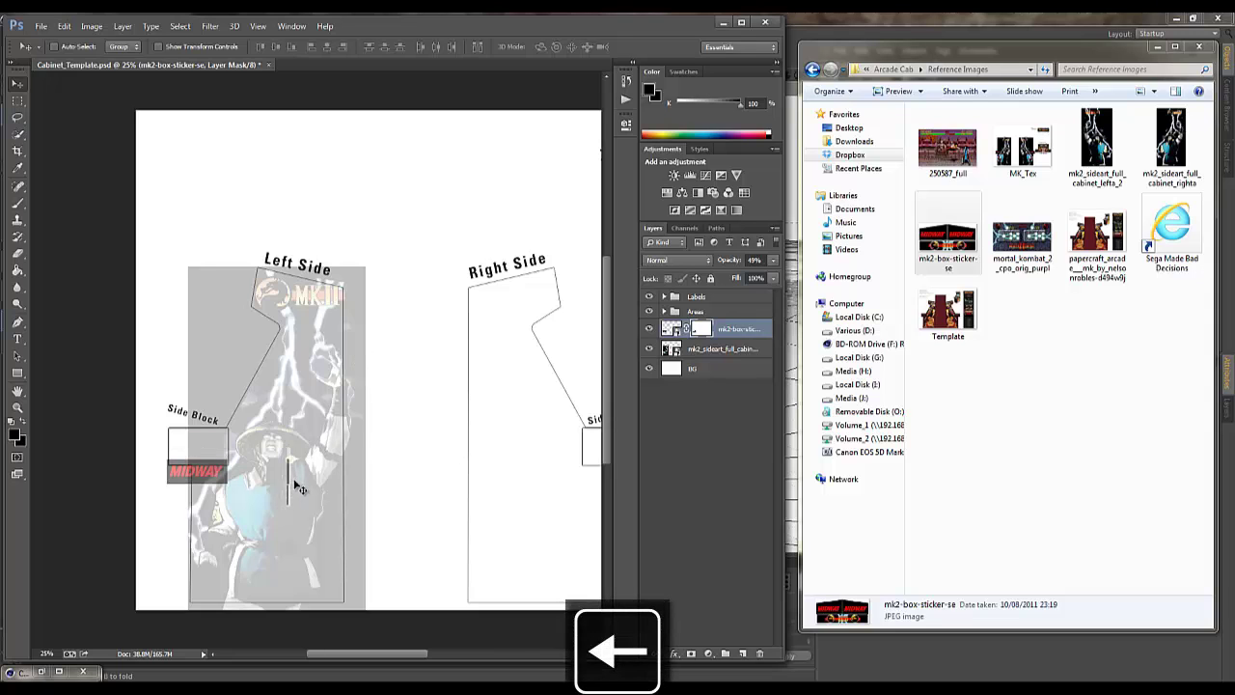
Undo the last MIDWAY panel moves and step through the history to the committed, scaled-down placement.
key(ctrl+z)
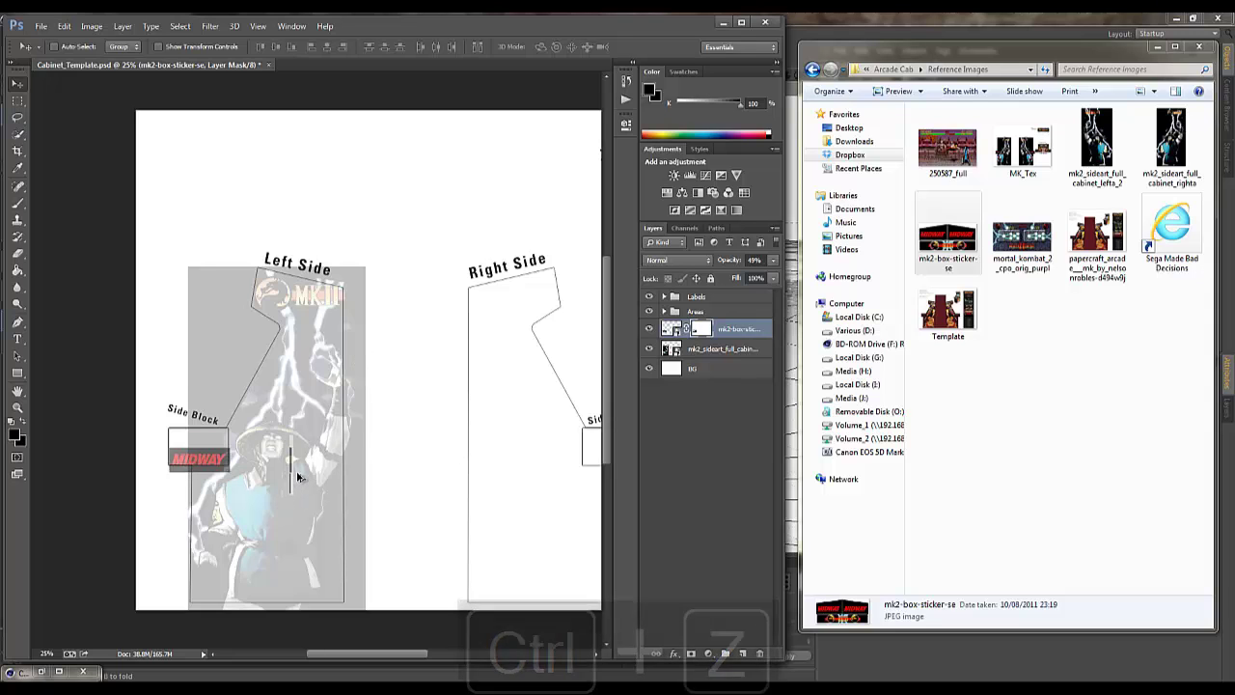
key(ctrl+alt+z)
key(ctrl+alt+z)
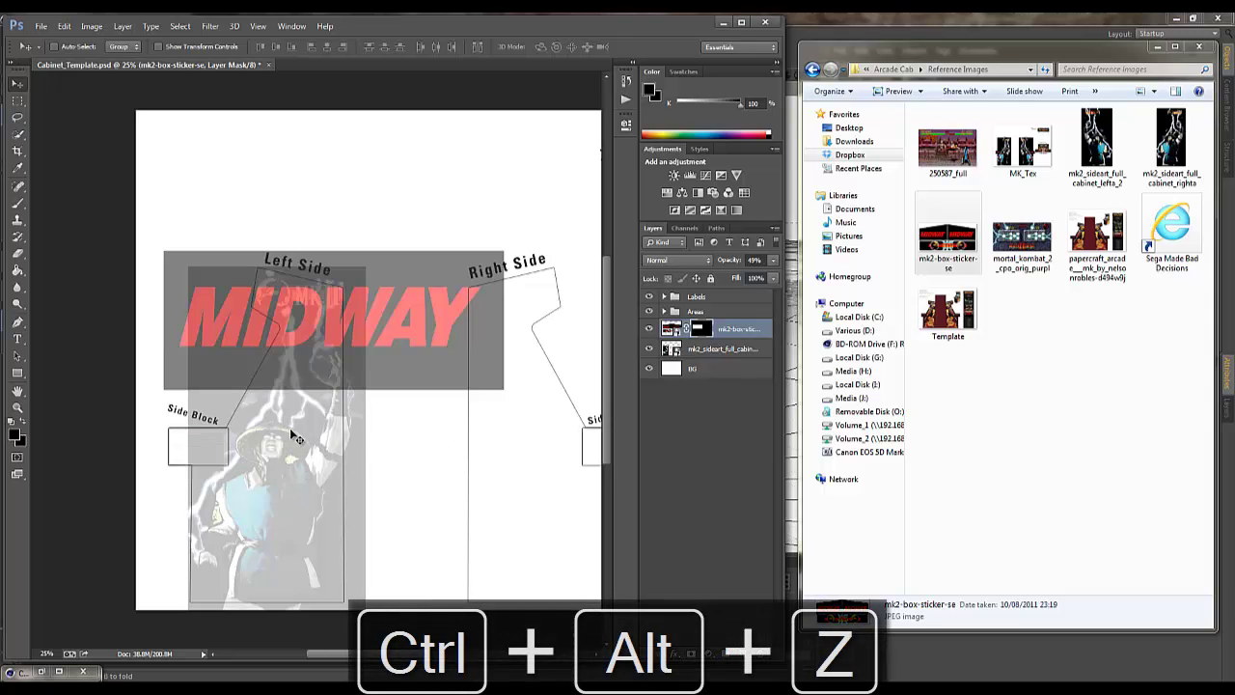
click(64, 26)
click(80, 53)
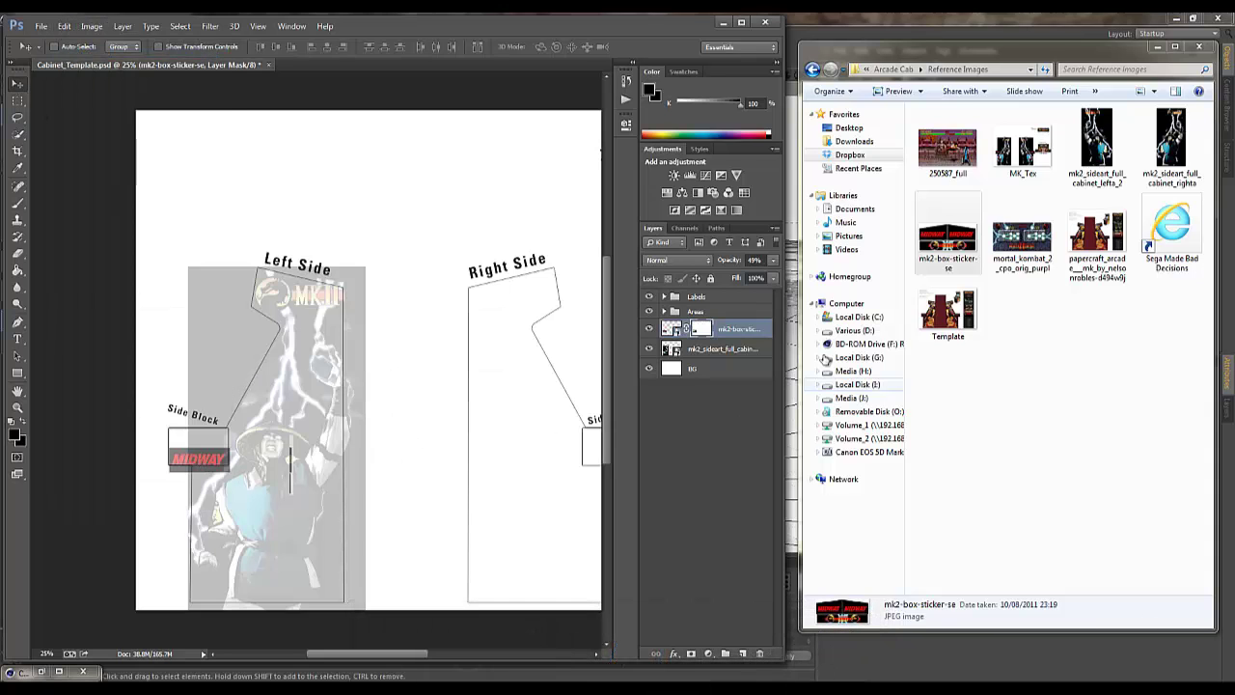
Select the sticker layer's image instead of its mask and nudge the MIDWAY panel up to center it in the Side Block.
click(756, 332)
key(shift+Up)
key(shift+Up)
key(shift+Up)
key(shift+Up)
key(shift+Up)
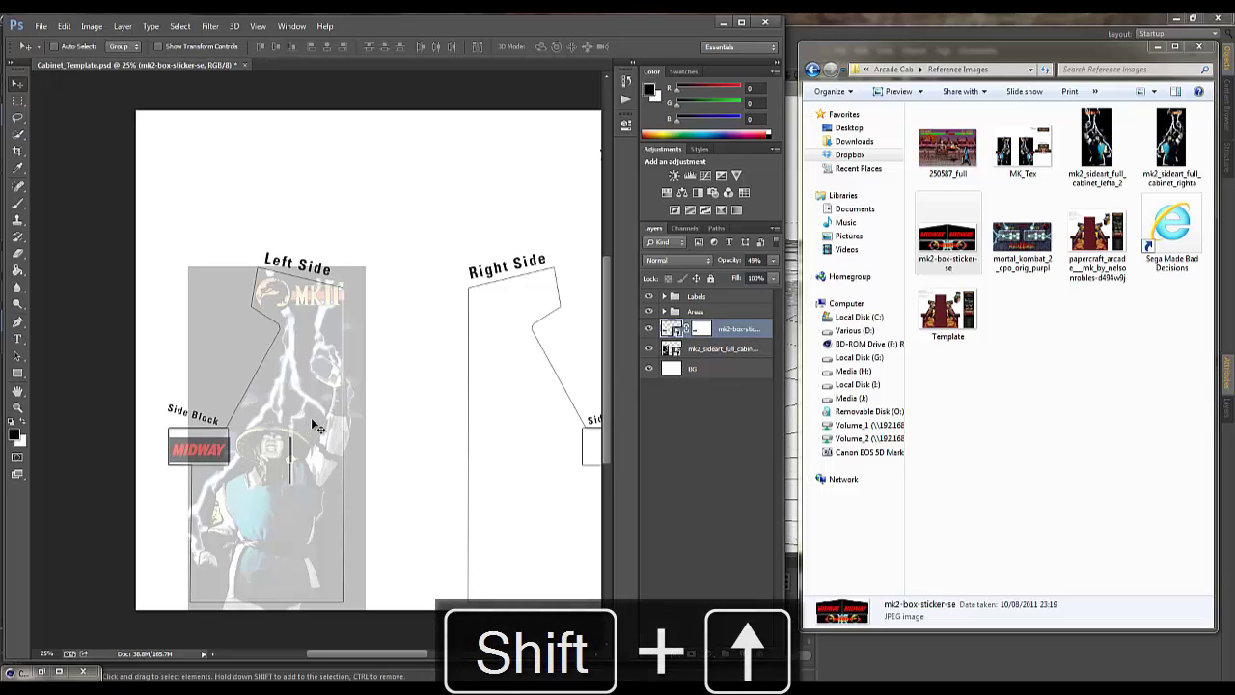
key(Up)
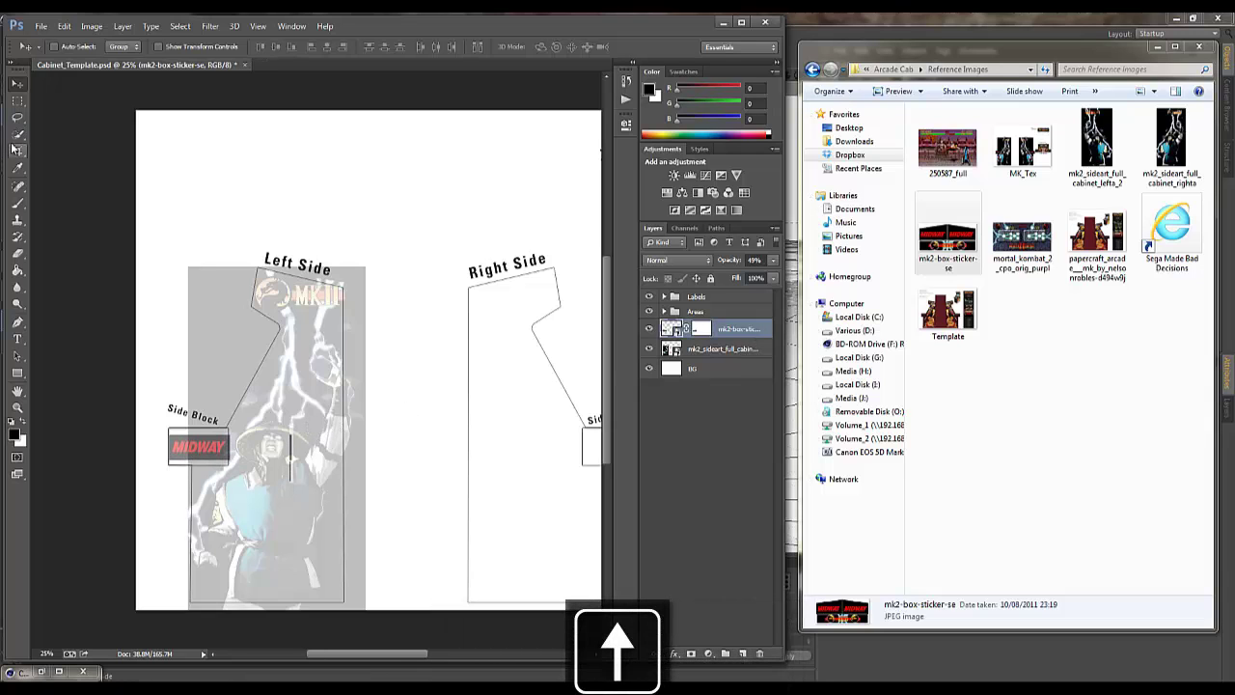
Paint out the stray vertical line over the side art on the sticker's layer mask, using an enlarged black brush.
click(704, 330)
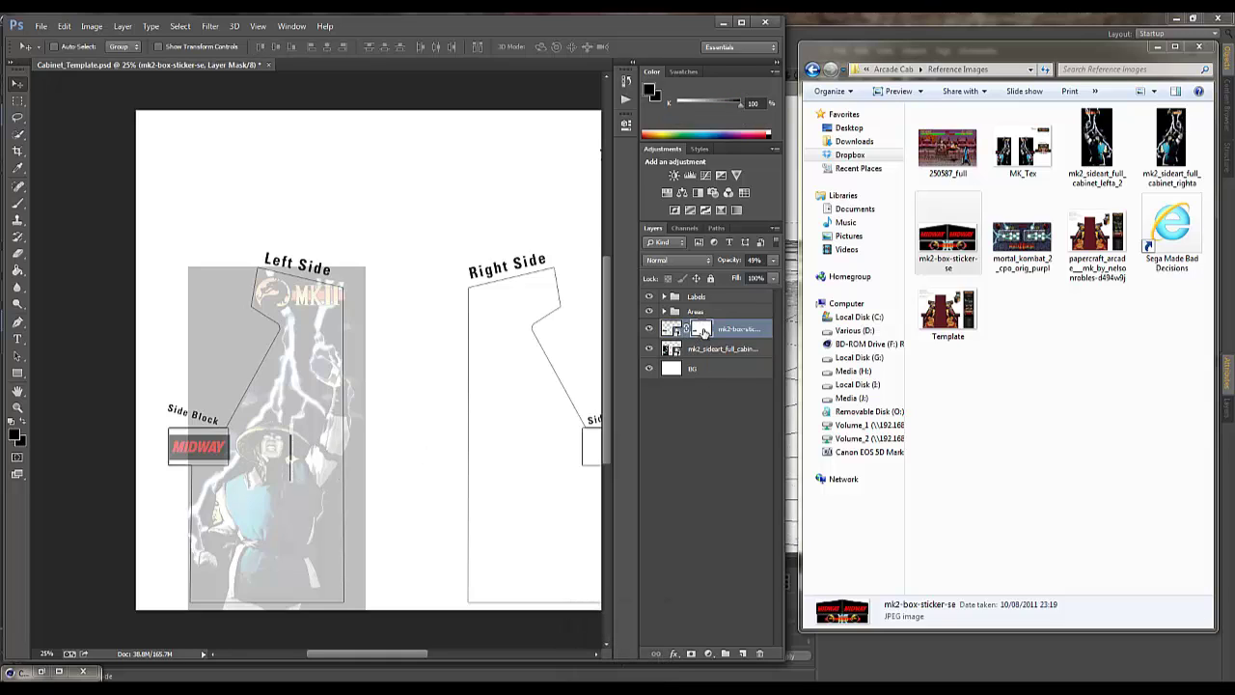
click(19, 204)
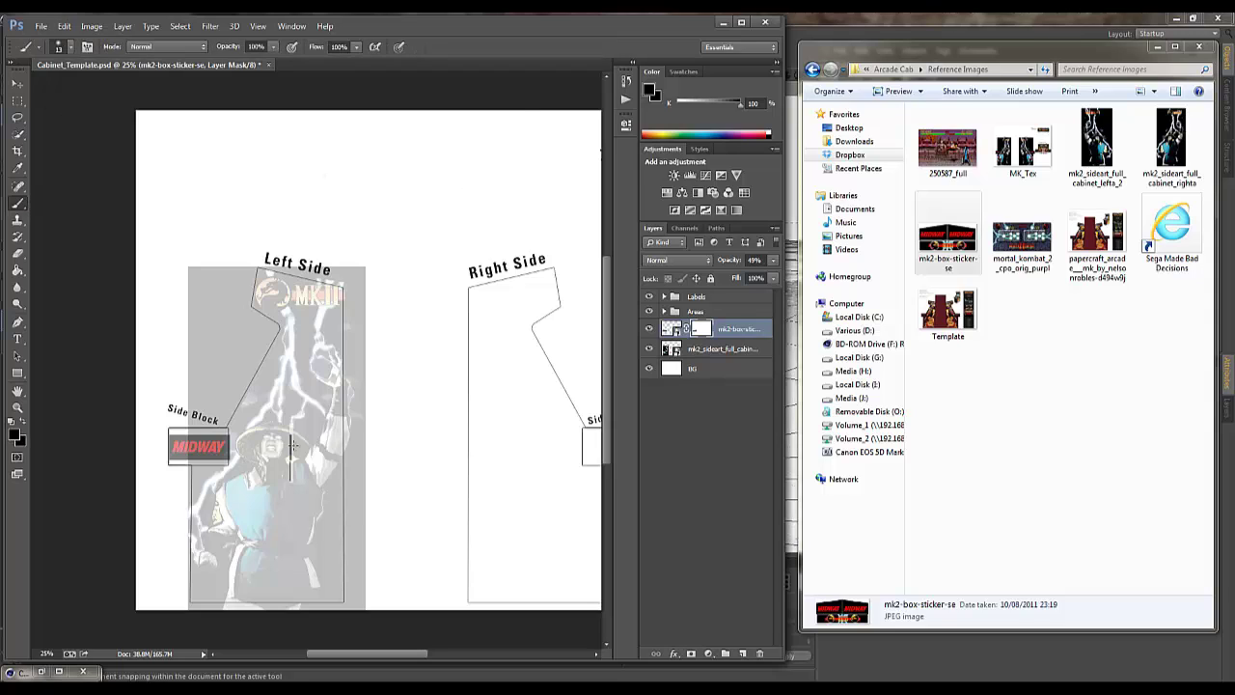
key(bracketright)
key(bracketright)
key(bracketright)
key(bracketright)
key(v)
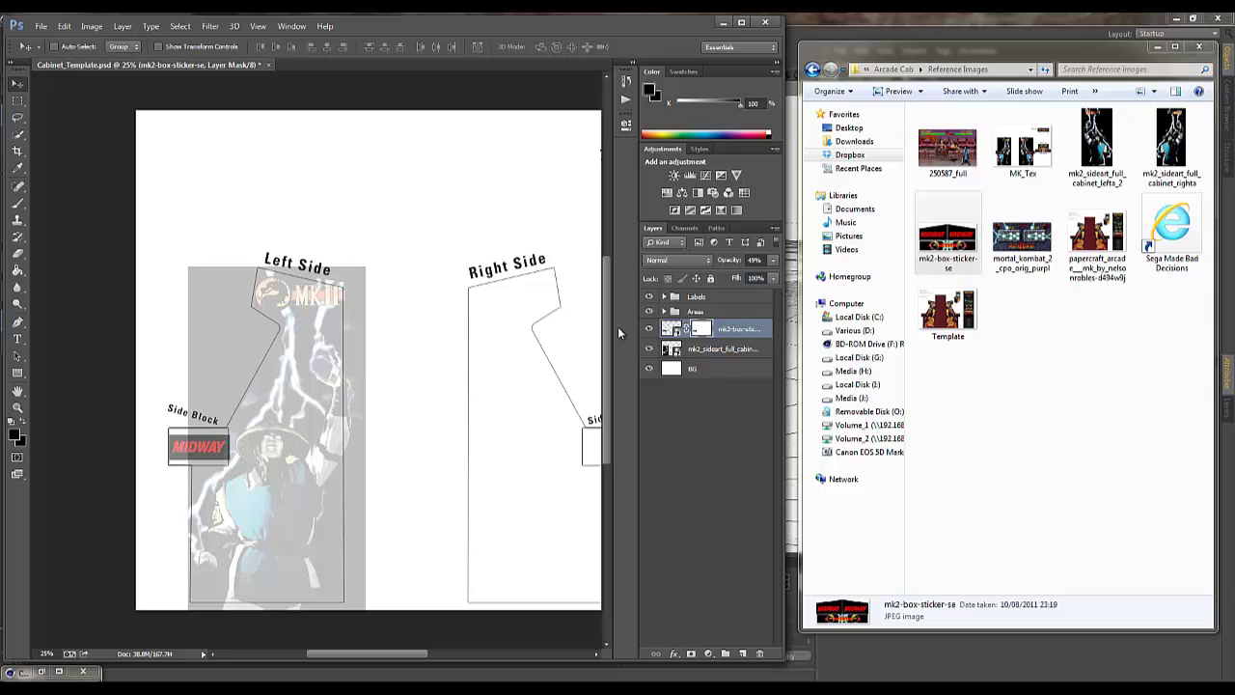
Switch from the sticker layer's mask back to its image and nudge the MIDWAY panel slightly left and up within the Side Block.
click(668, 329)
key(Left)
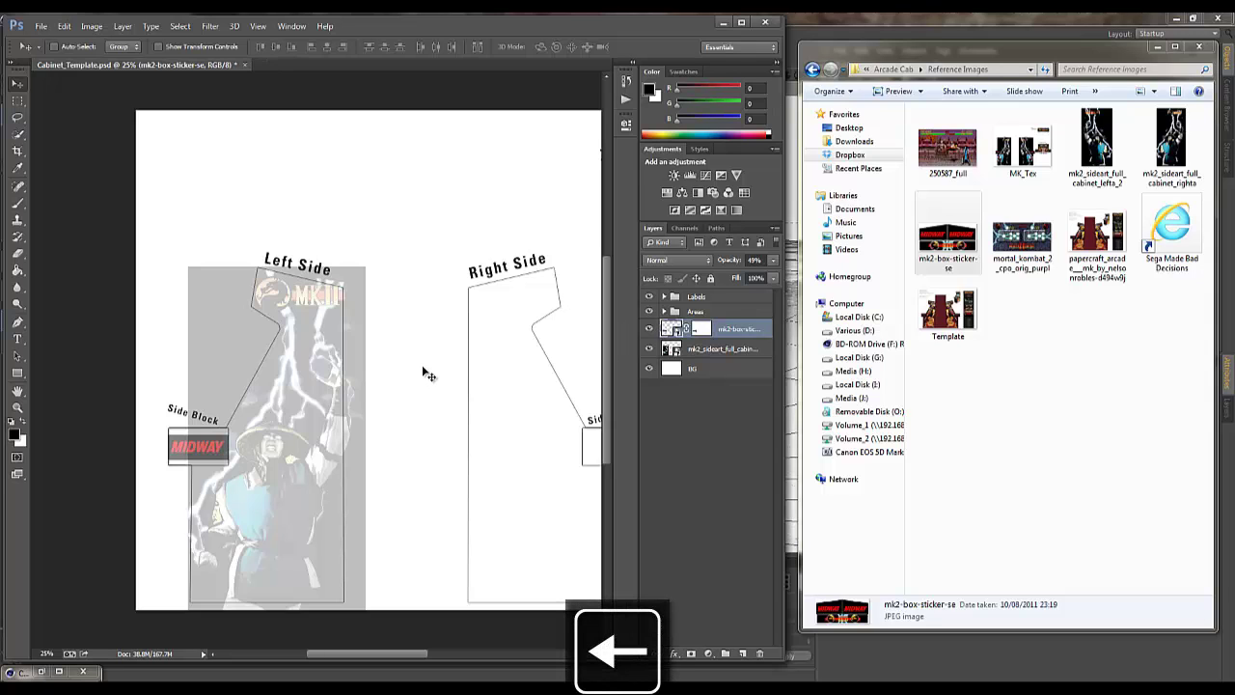
click(16, 410)
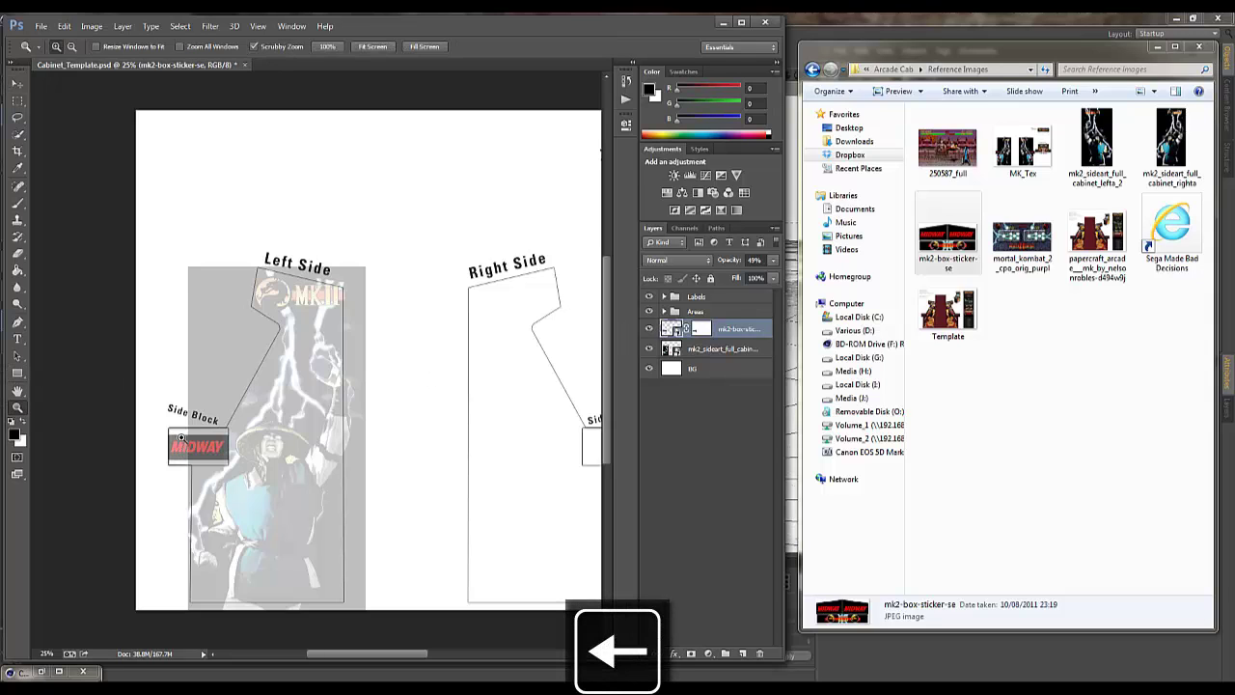
drag(182, 438, 276, 469)
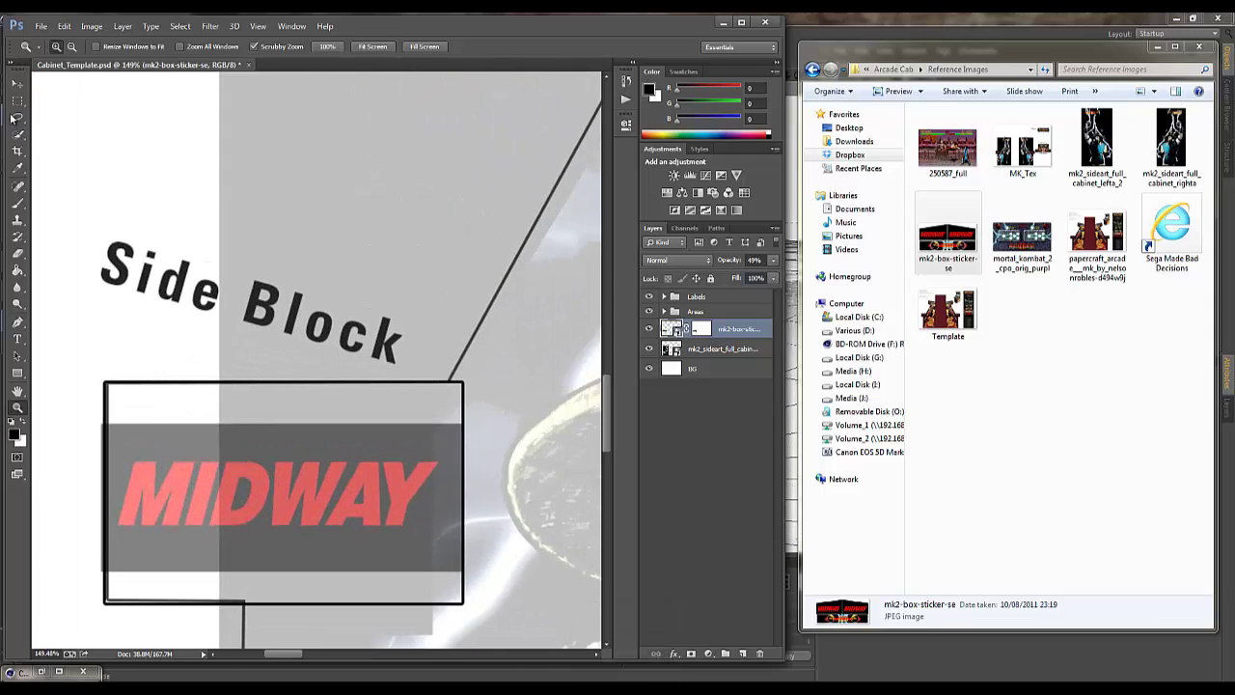
click(21, 85)
key(Up)
key(Up)
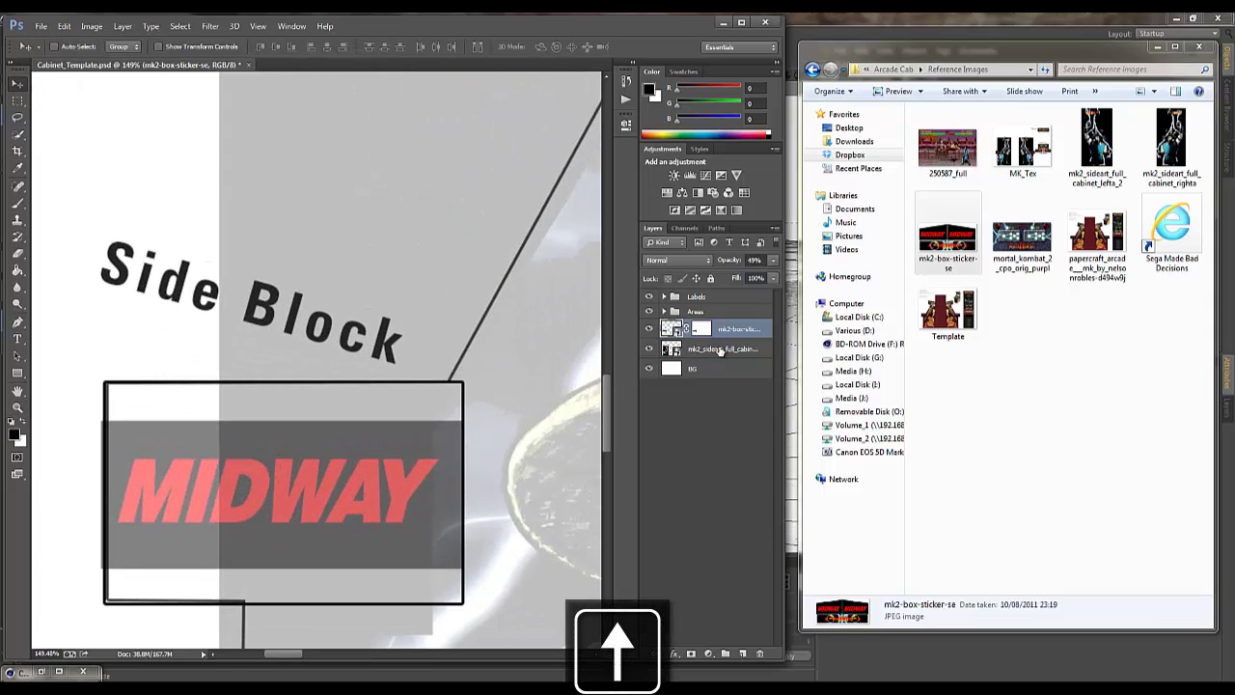
Add a new layer directly below the sticker layer and fill the Left Side's whole Side Block rectangle with black on it.
click(725, 350)
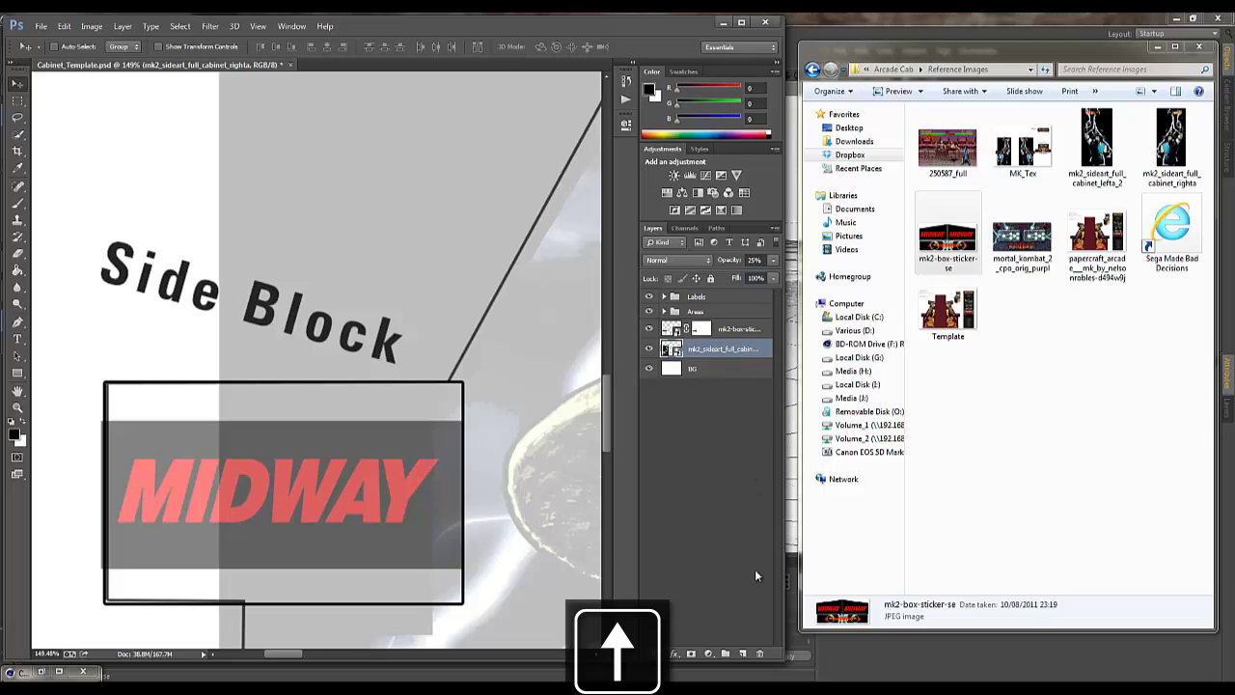
click(742, 654)
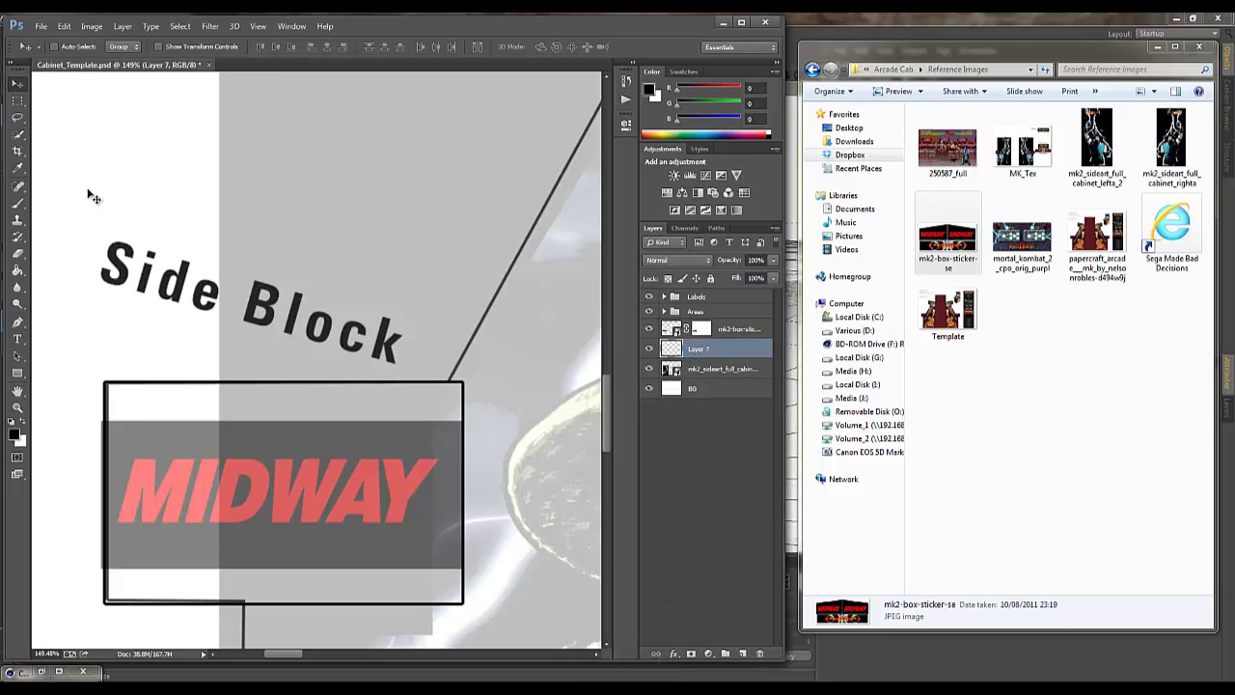
click(22, 102)
drag(106, 383, 463, 603)
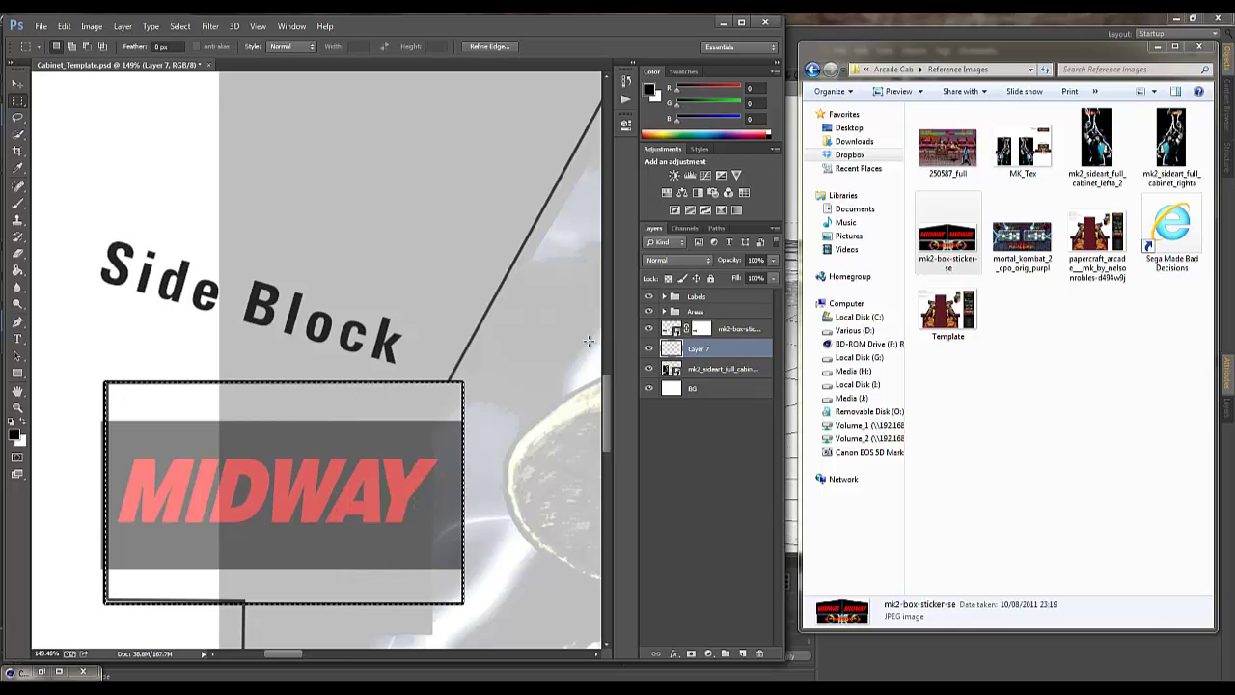
click(17, 271)
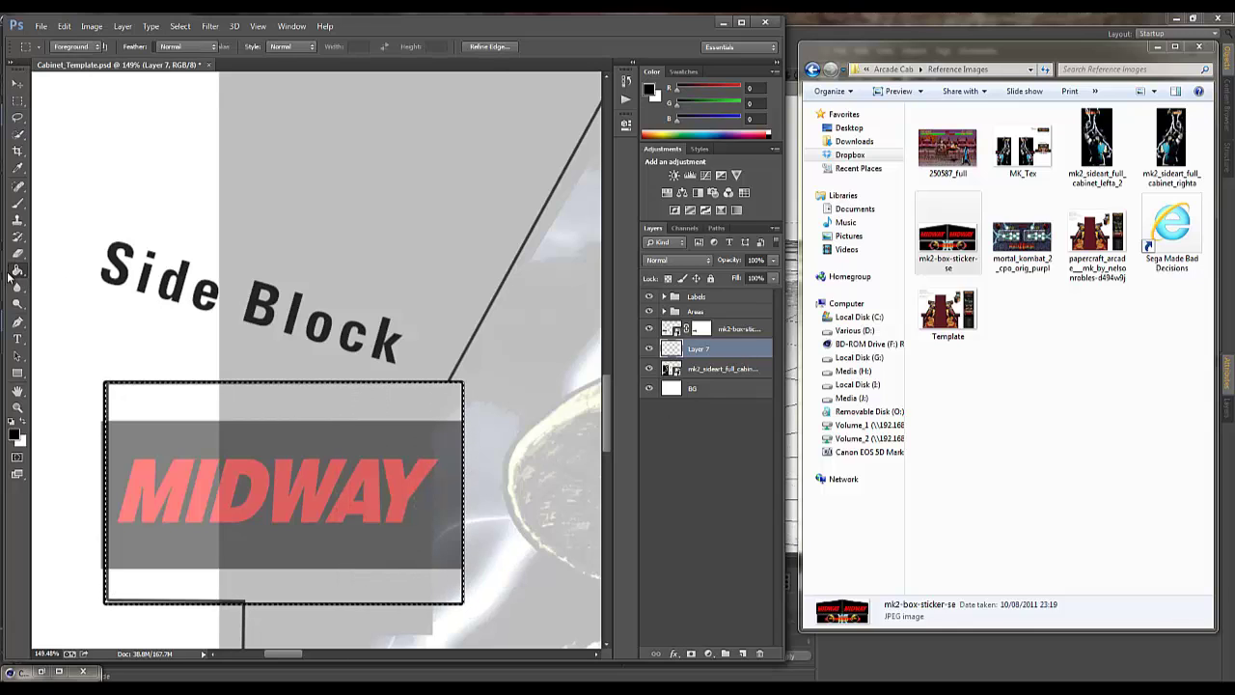
click(338, 414)
key(ctrl+d)
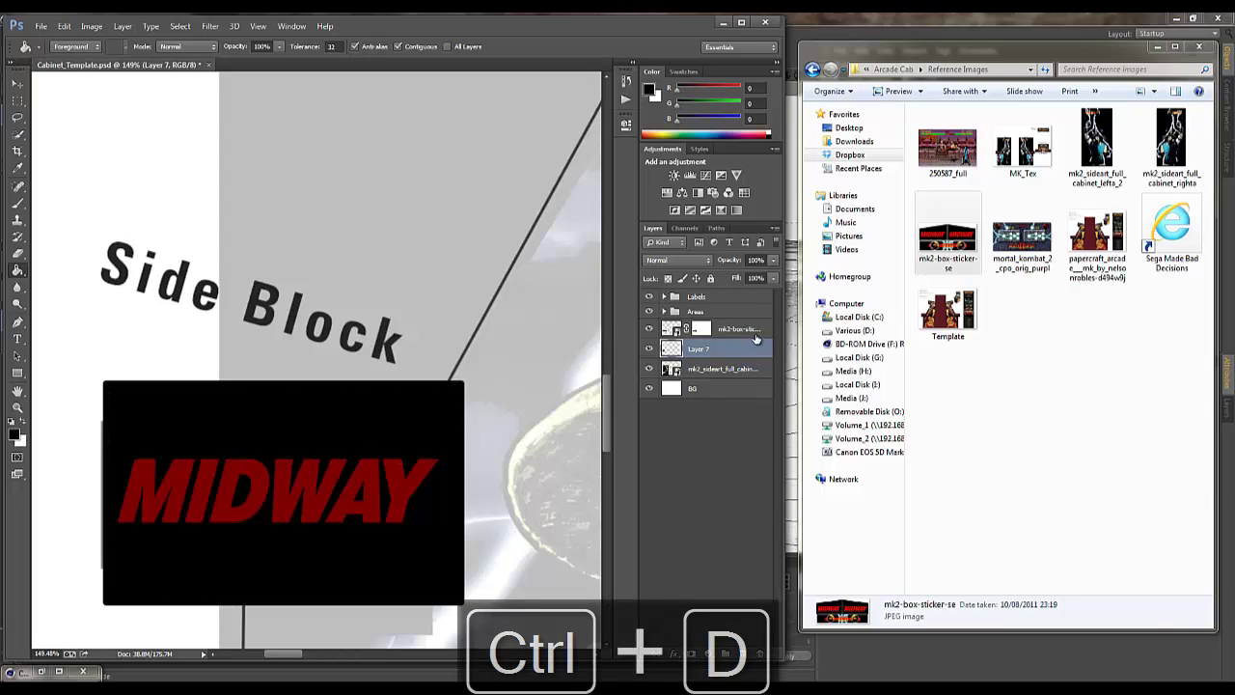
View the empty Right Side outline and its Side Block next to the Left Side artwork.
click(16, 407)
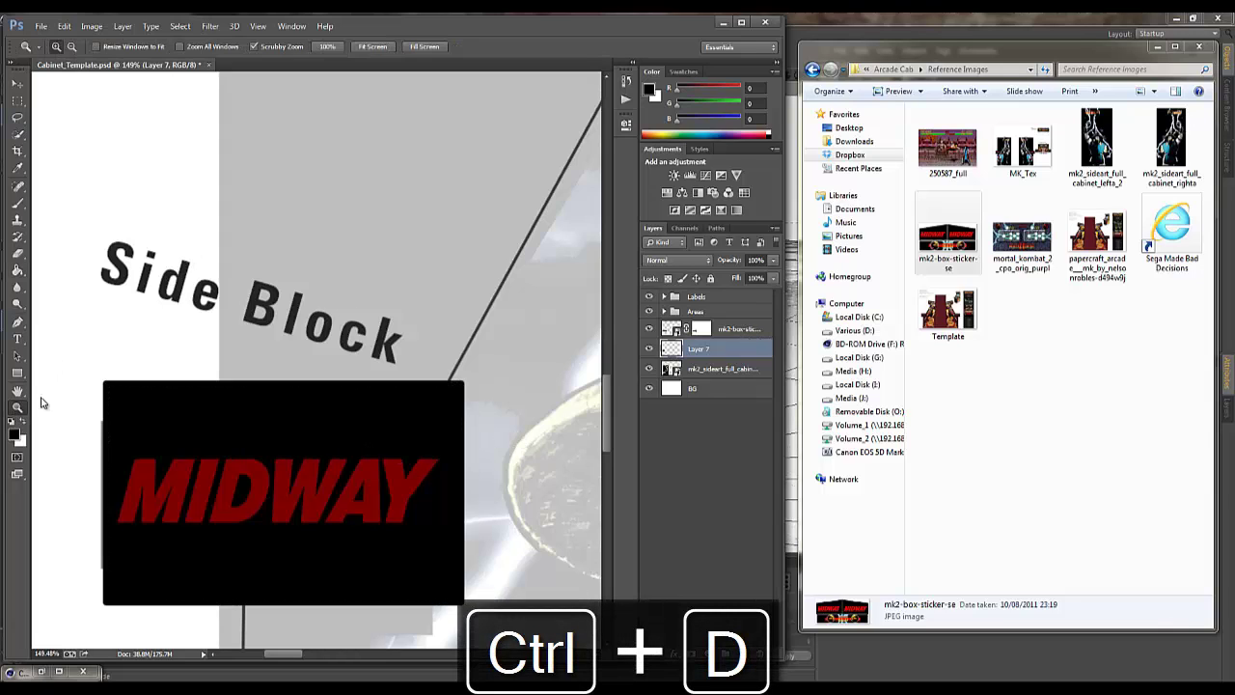
alt+click(397, 312)
alt+click(398, 312)
alt+click(398, 312)
alt+click(504, 228)
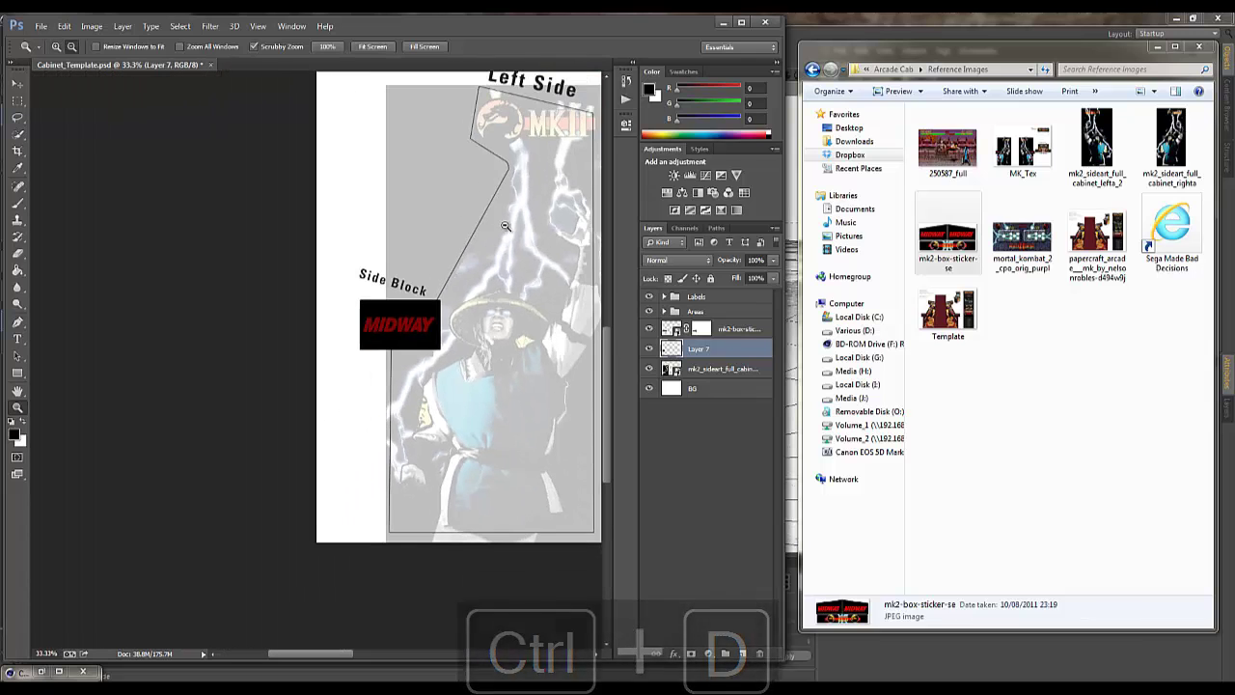
alt+click(507, 219)
drag(531, 221, 234, 287)
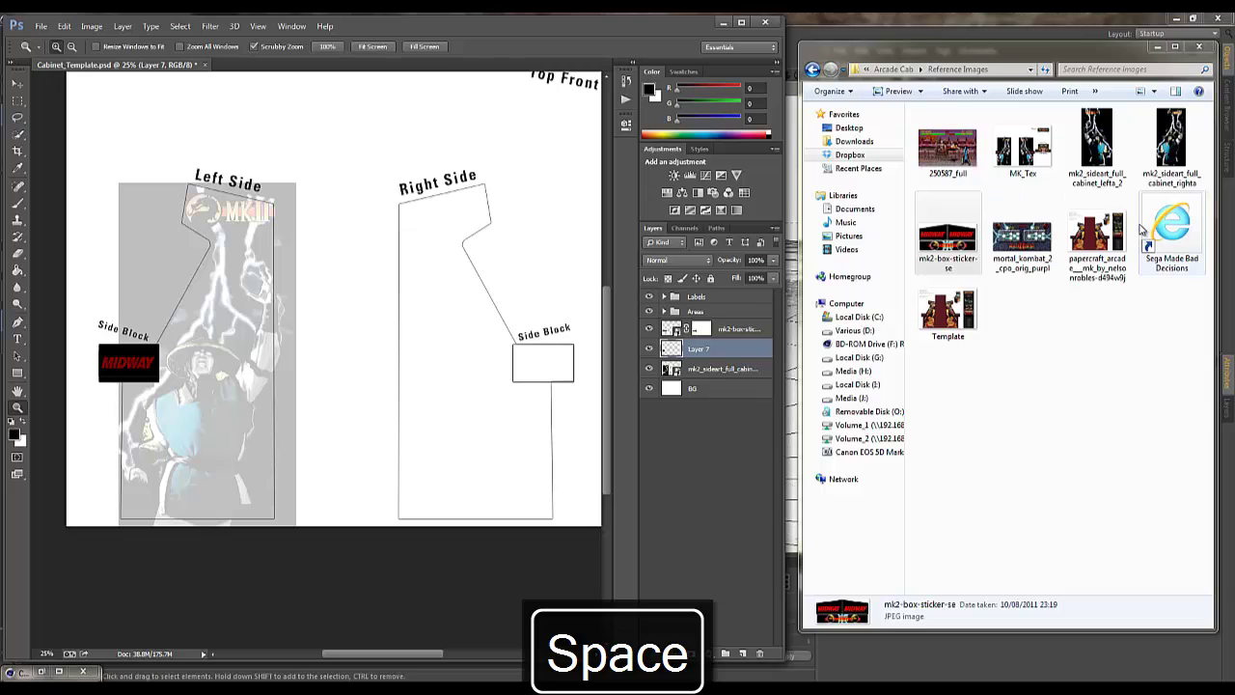
drag(1172, 145, 455, 292)
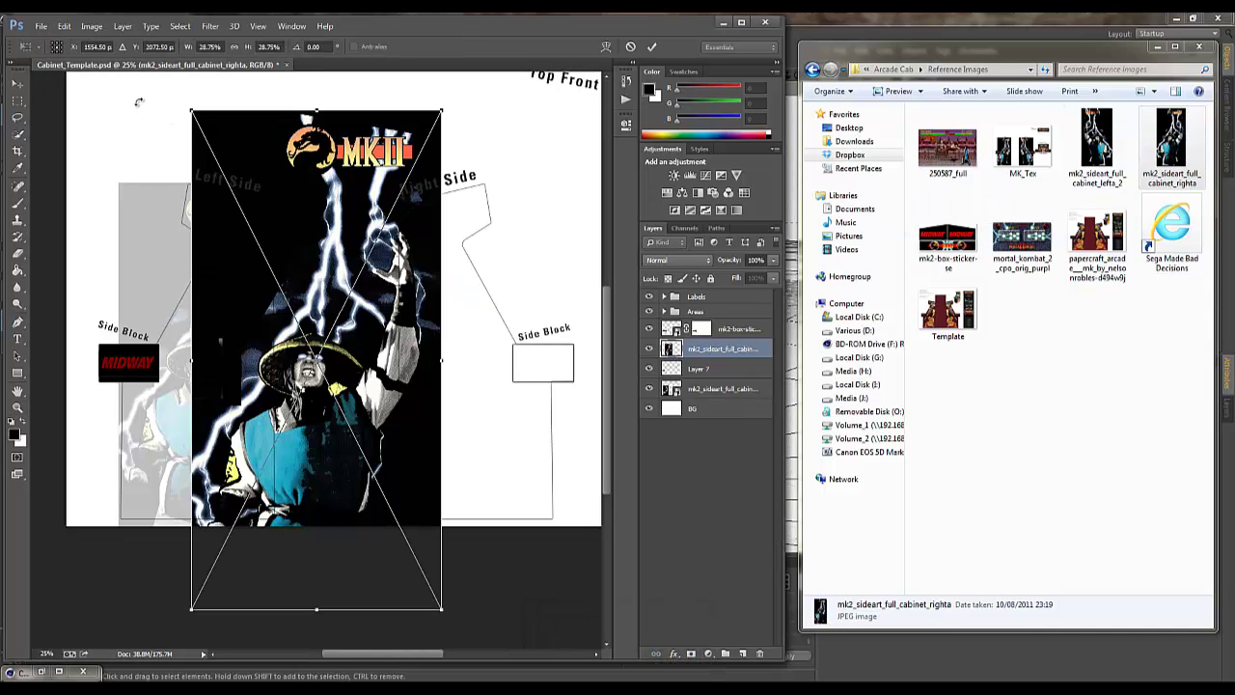
drag(191, 109, 331, 296)
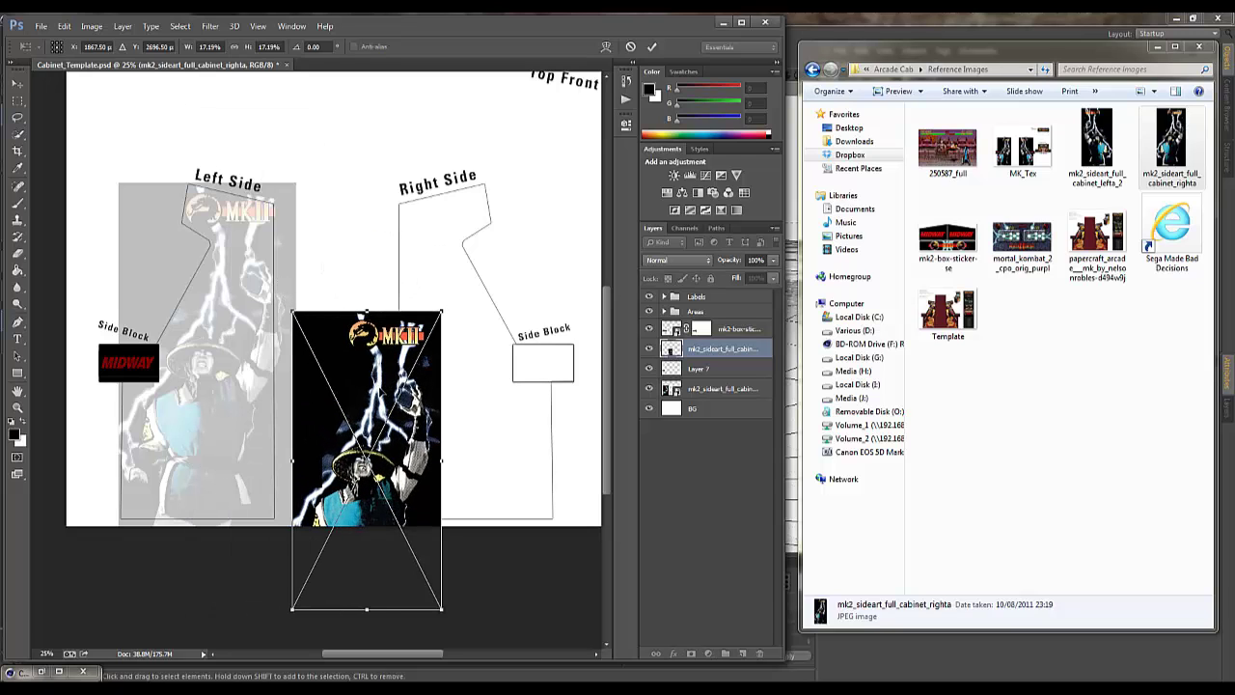
key(Delete)
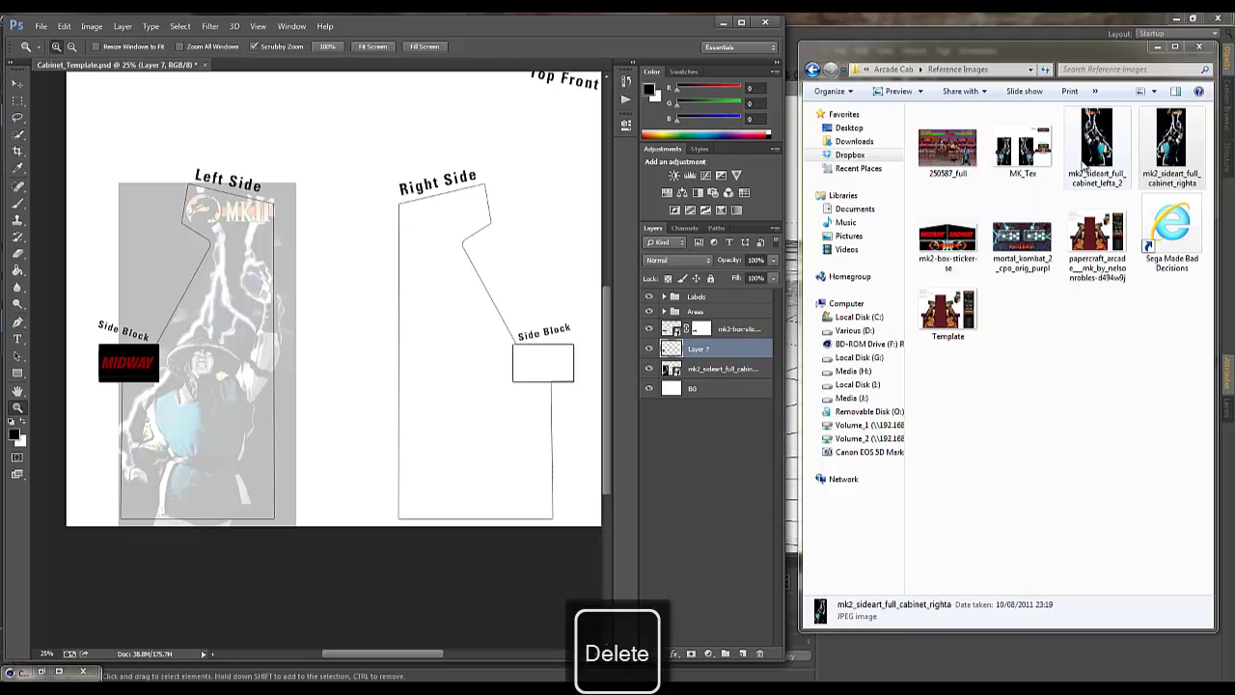
Place mk2_sideart_full_cabinet_lefta_2 over the Right Side, lower its opacity to 29% and scale it proportionally to about 18.9%.
drag(1098, 144, 464, 325)
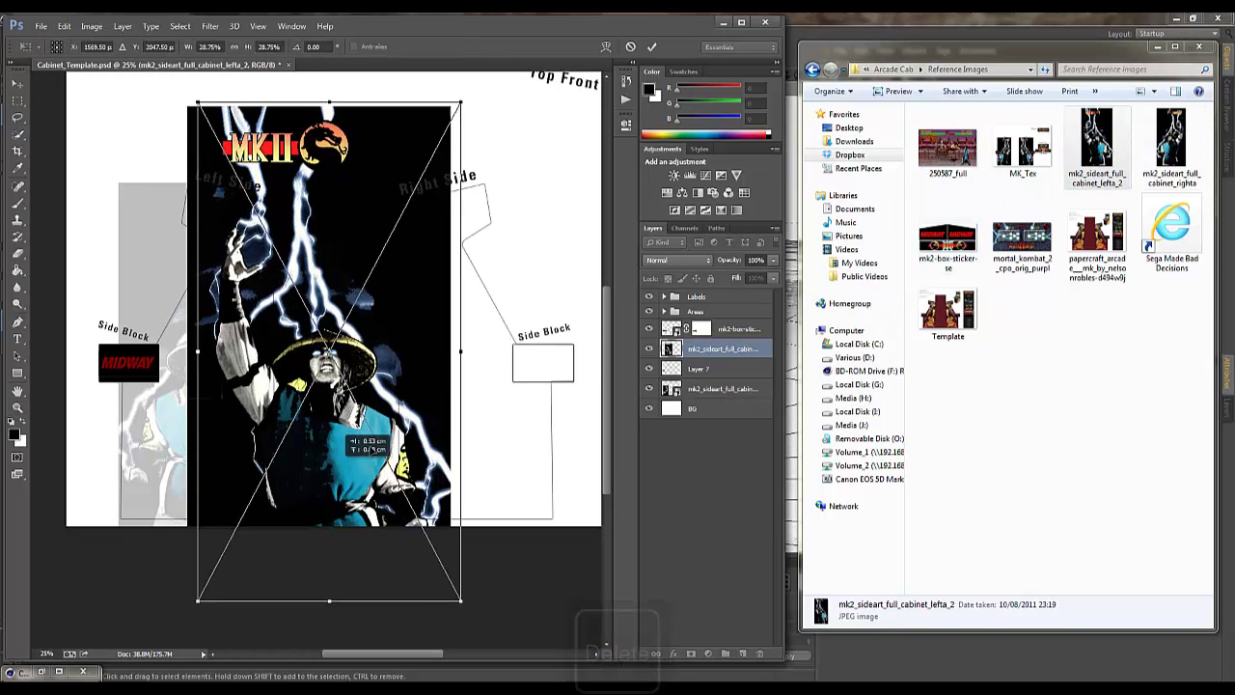
drag(360, 421, 458, 444)
click(772, 261)
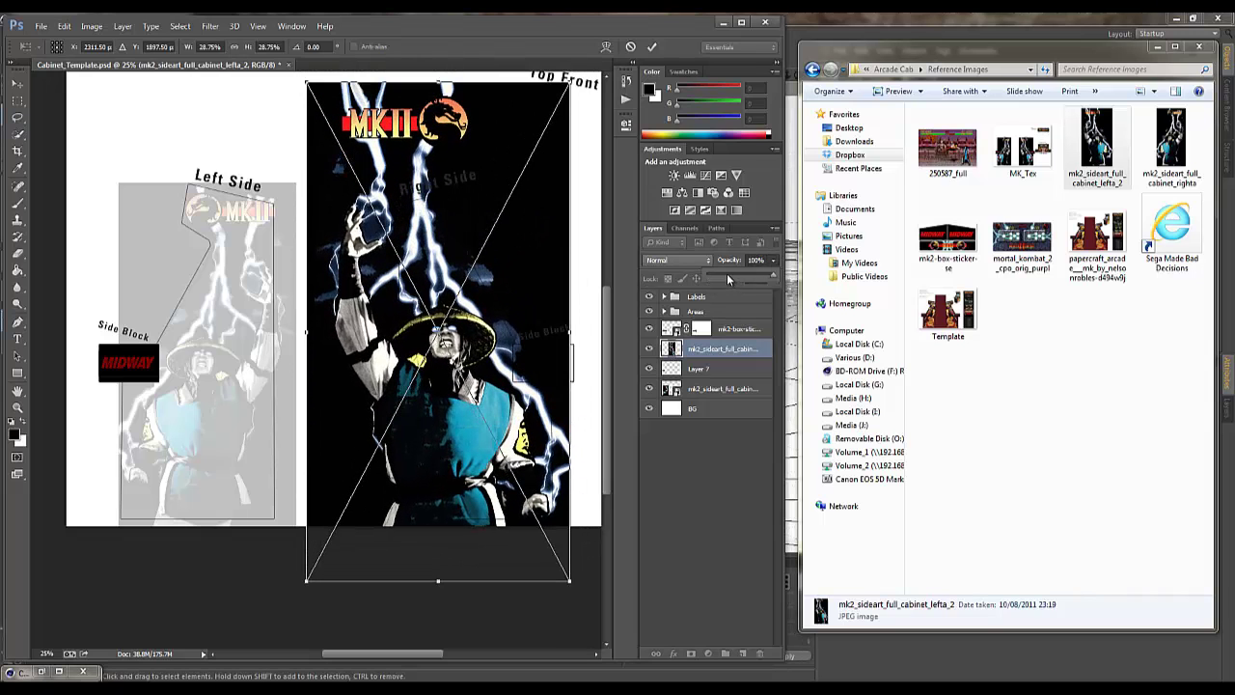
click(727, 277)
shift+drag(307, 85, 428, 237)
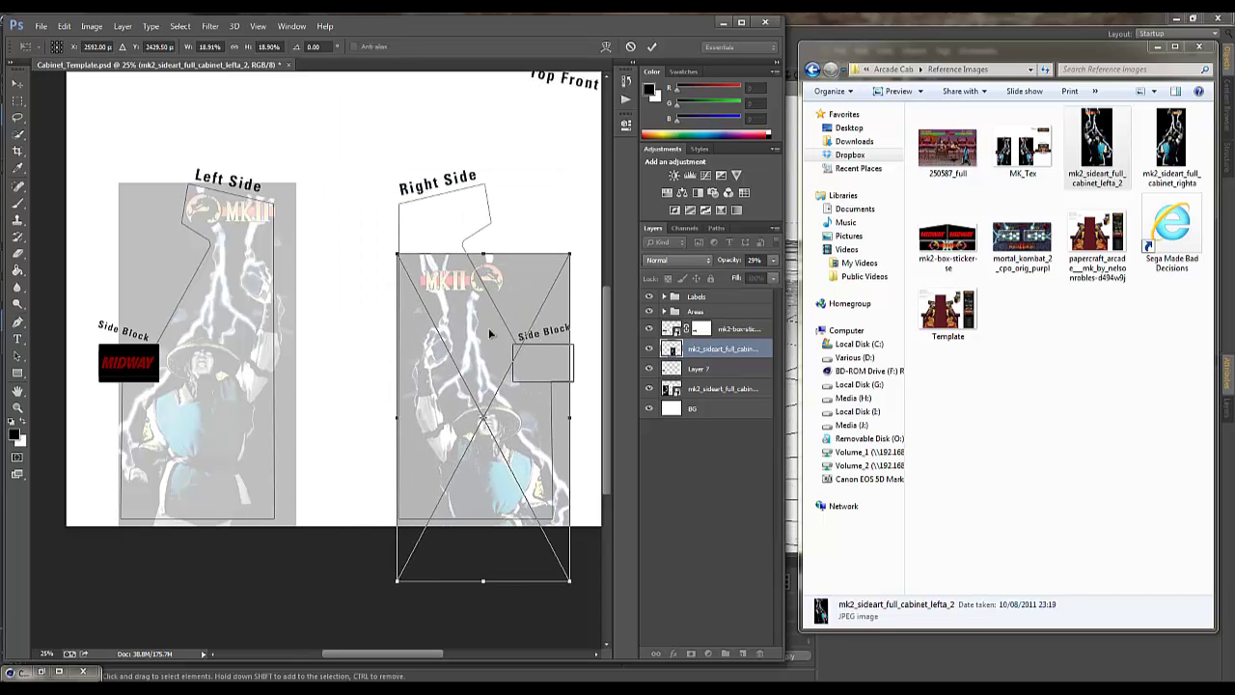
Move and nudge the placed side art so its MKII logo lines up with the head of the Right Side outline.
drag(488, 328, 471, 260)
key(Down)
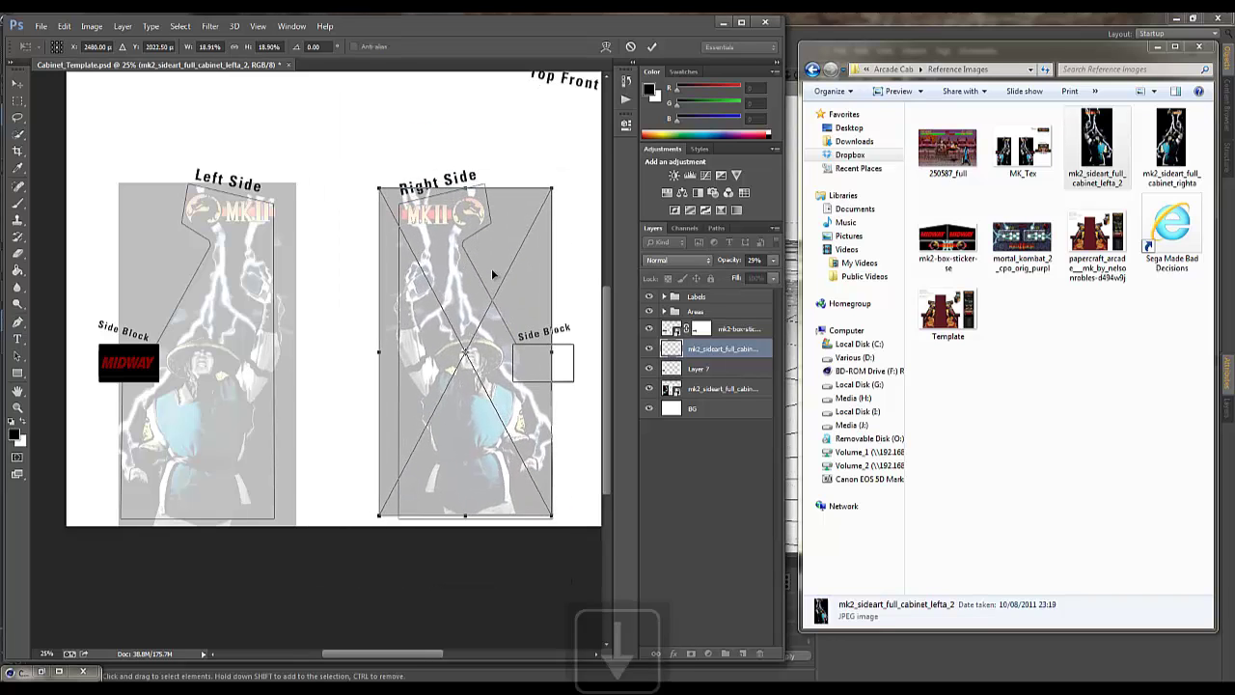
key(Up)
key(Right)
key(Right)
key(Right)
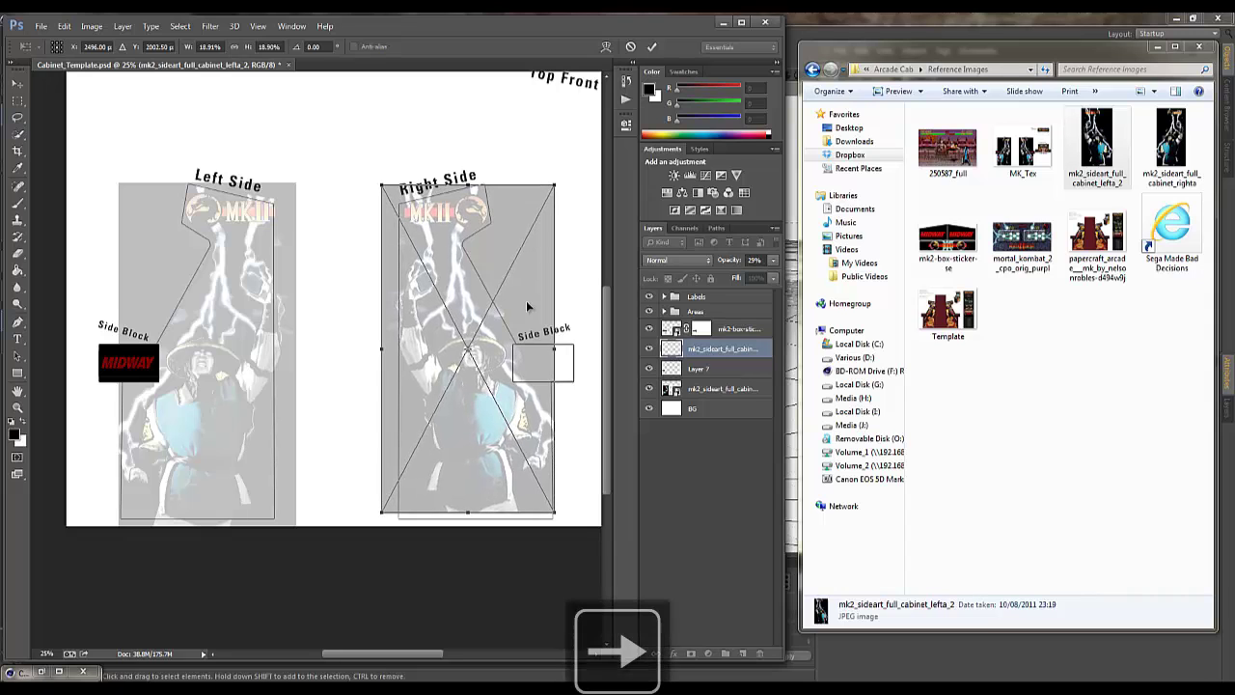
key(Down)
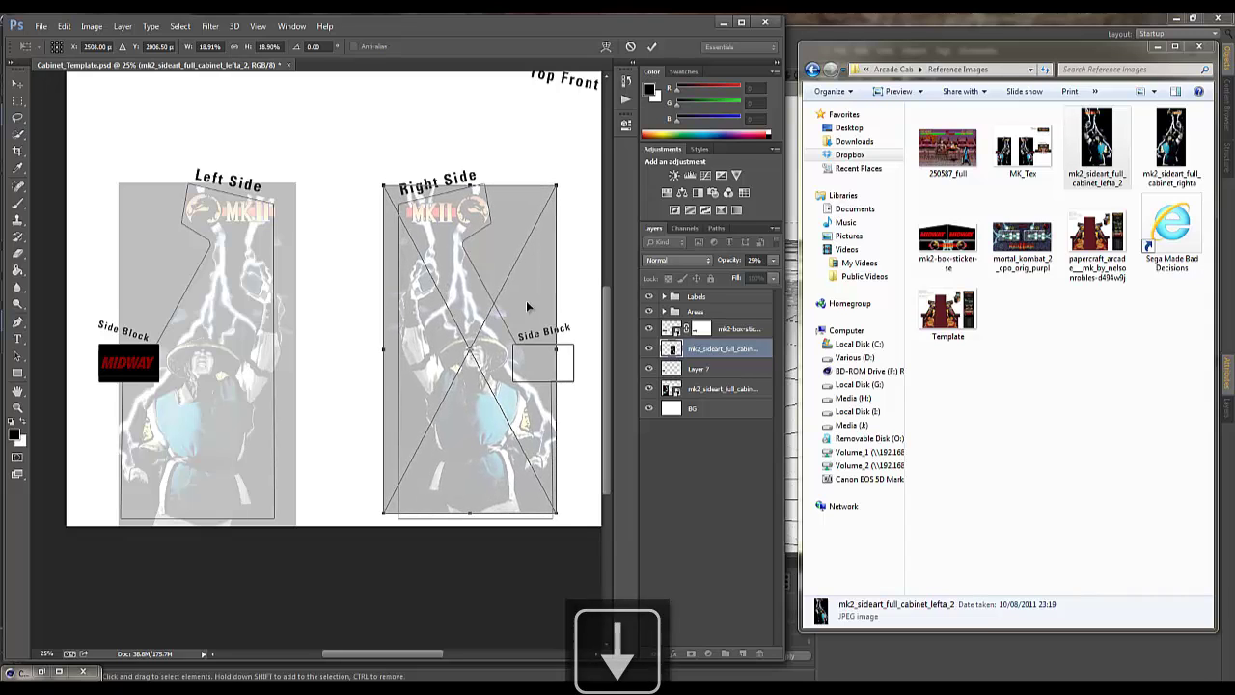
key(Left)
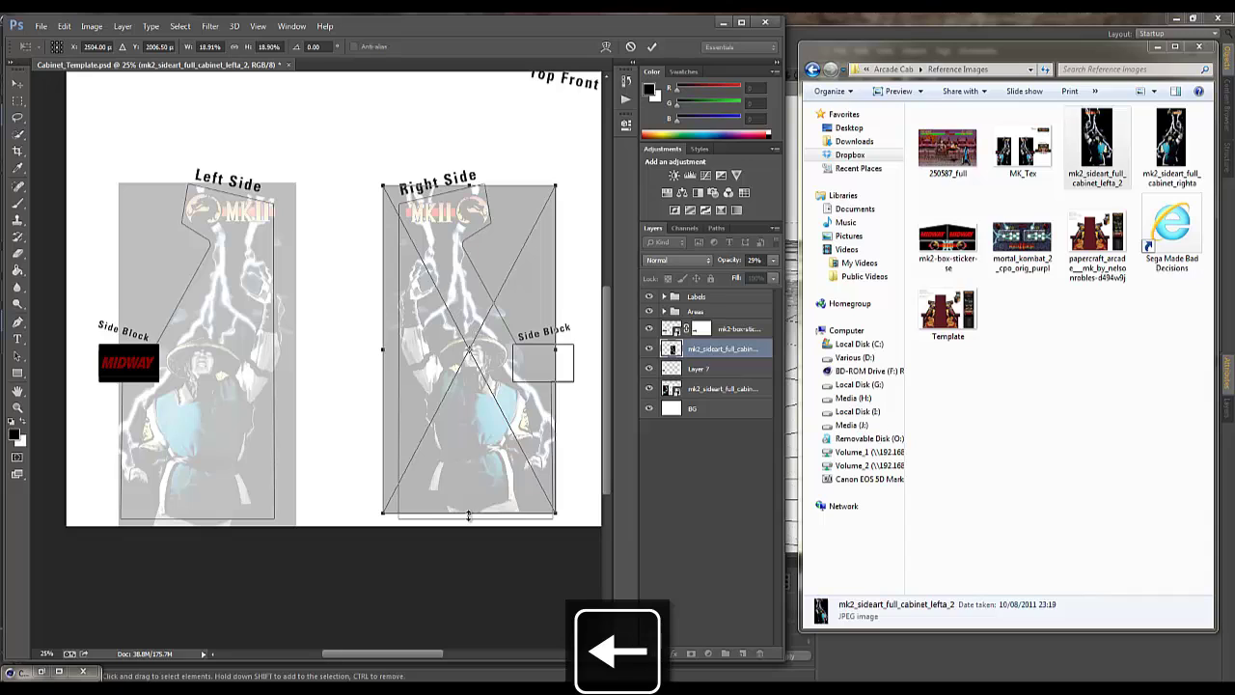
Stretch the right side art down to about 19.62% height, widen it slightly to the left and commit the placement.
drag(469, 516, 469, 525)
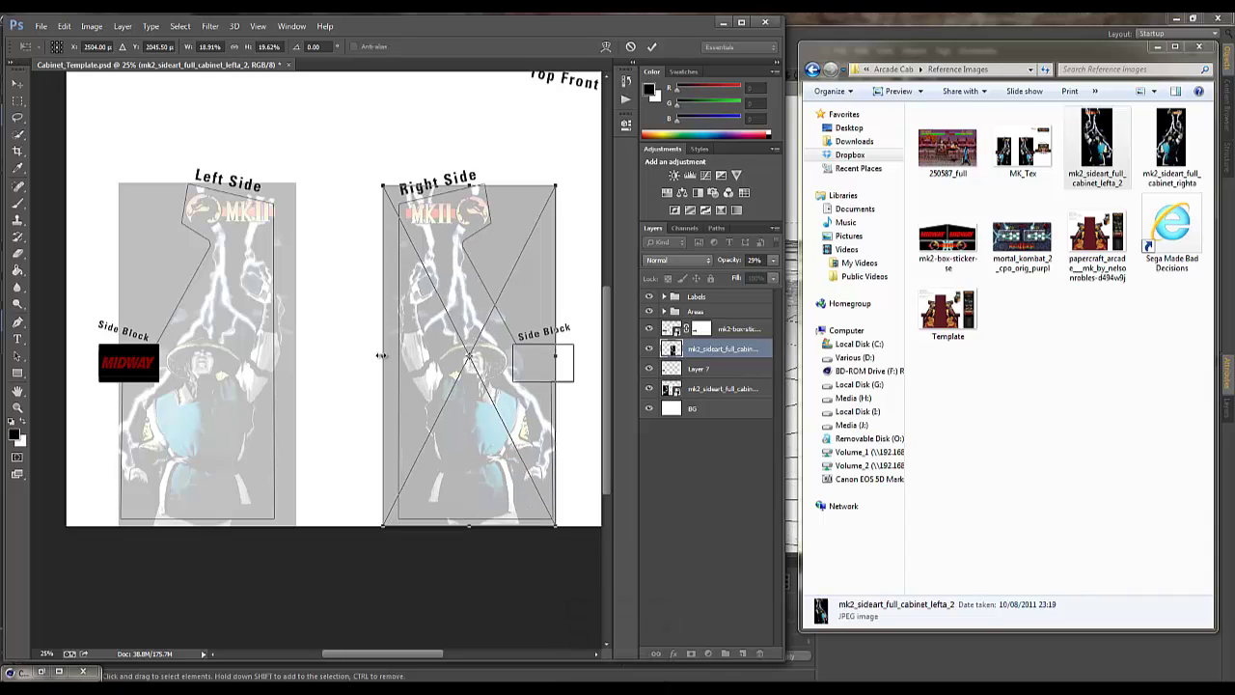
drag(381, 355, 377, 355)
key(Return)
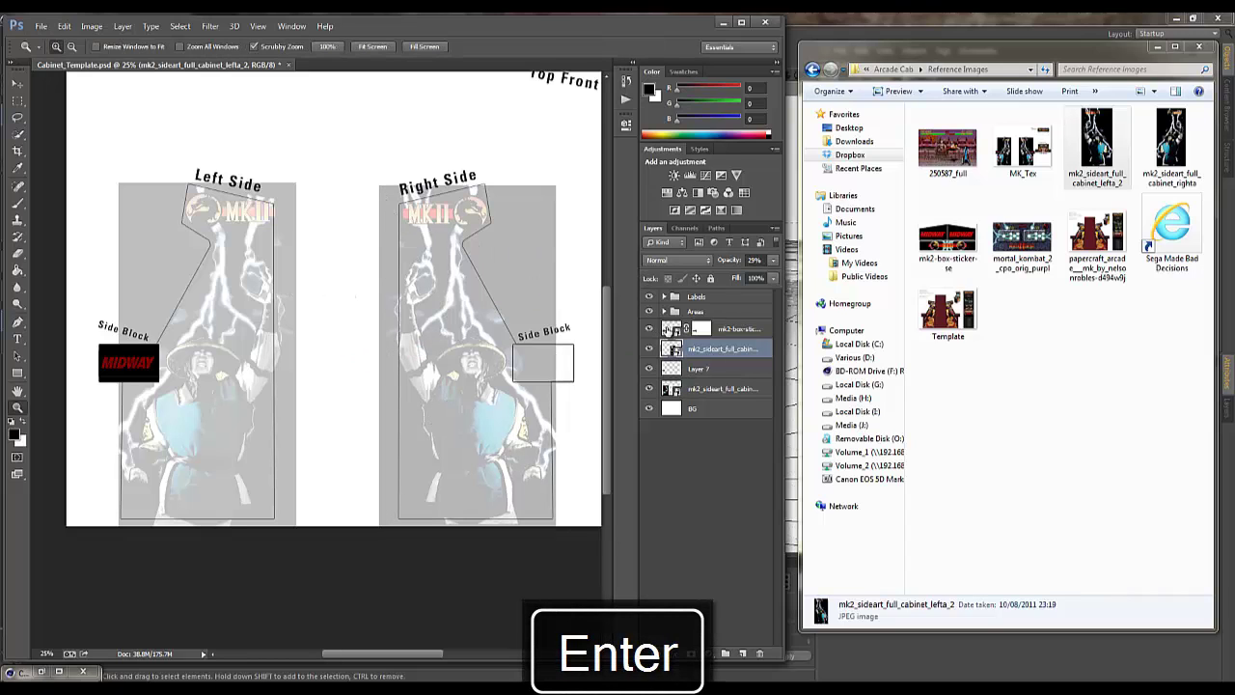
Duplicate the masked MIDWAY sticker layer together with its black Layer 7 backing and fit the copies into the Right Side's Side Block.
click(711, 370)
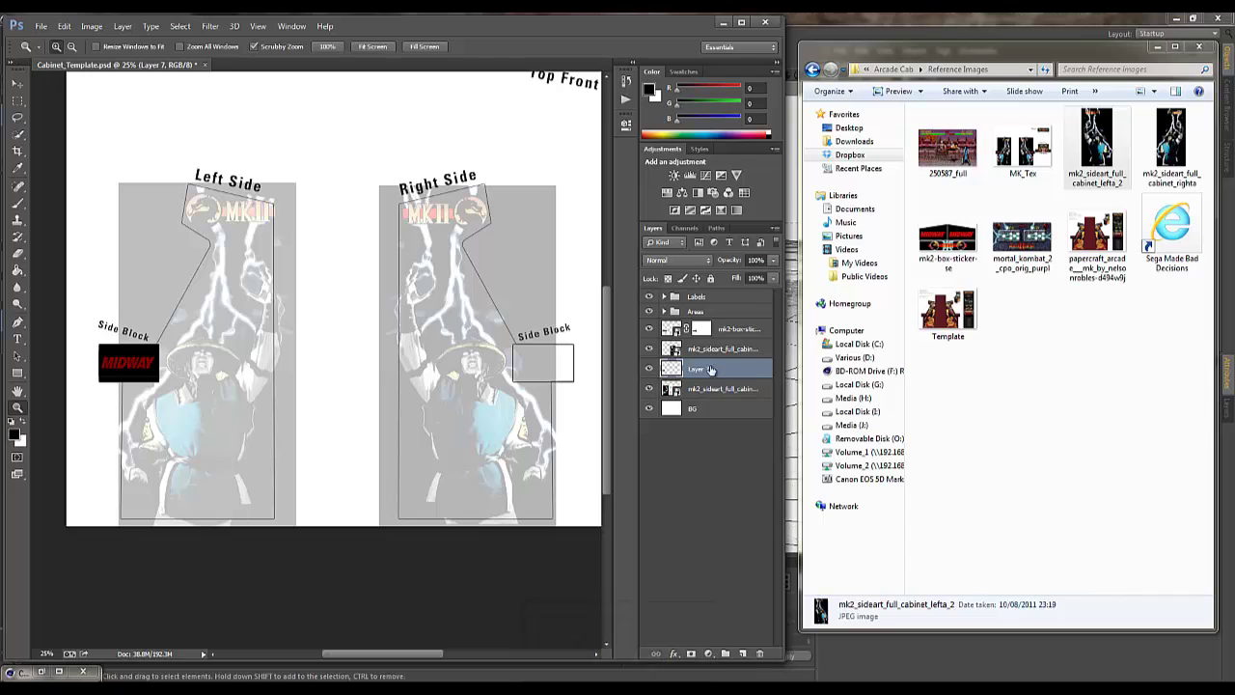
shift+click(748, 330)
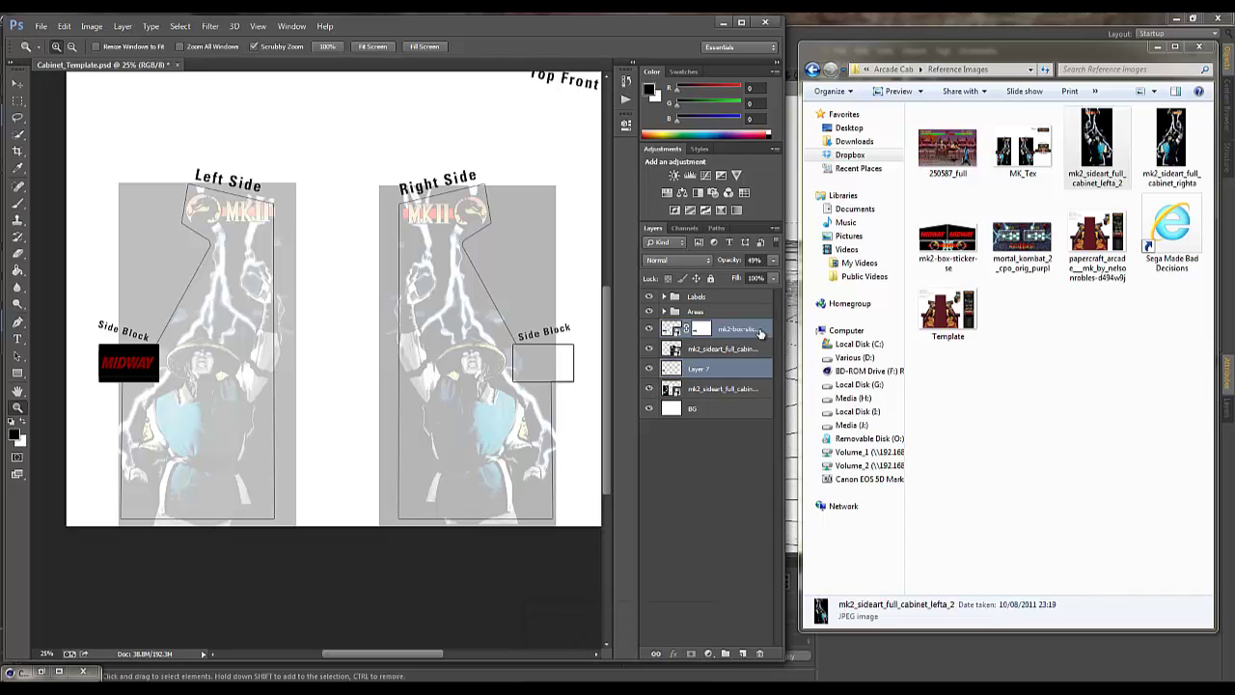
drag(759, 332, 743, 653)
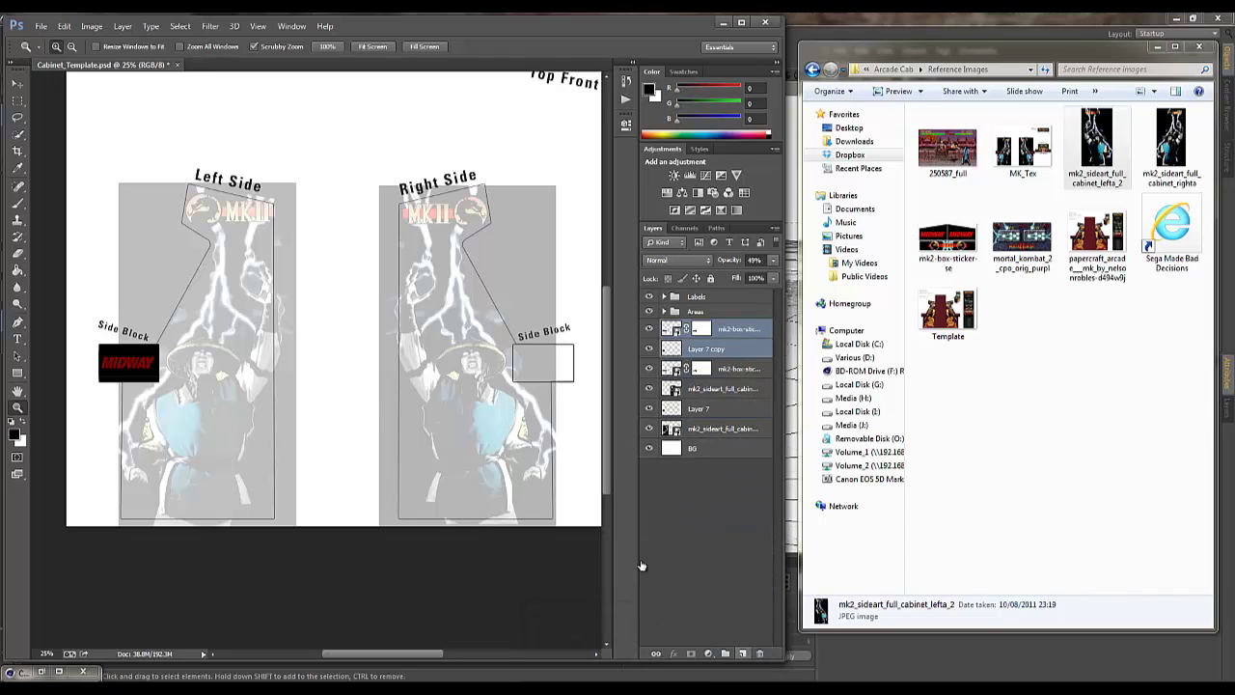
click(17, 83)
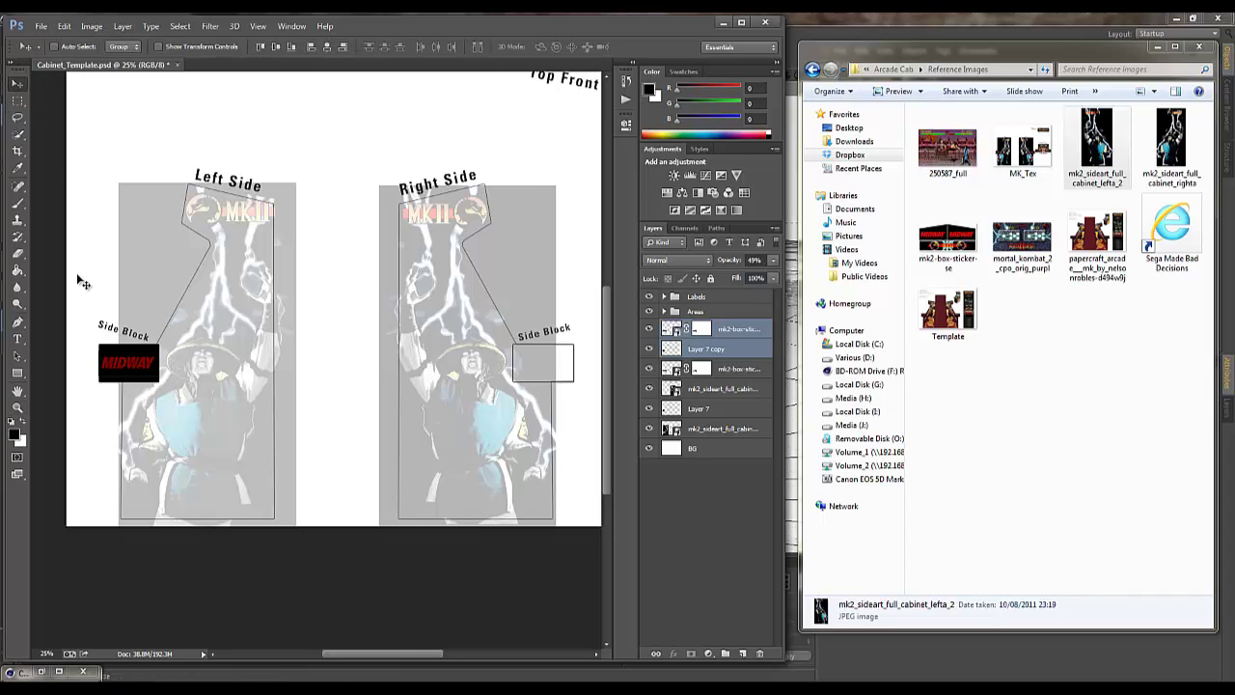
drag(126, 371, 538, 374)
key(Right)
key(Left)
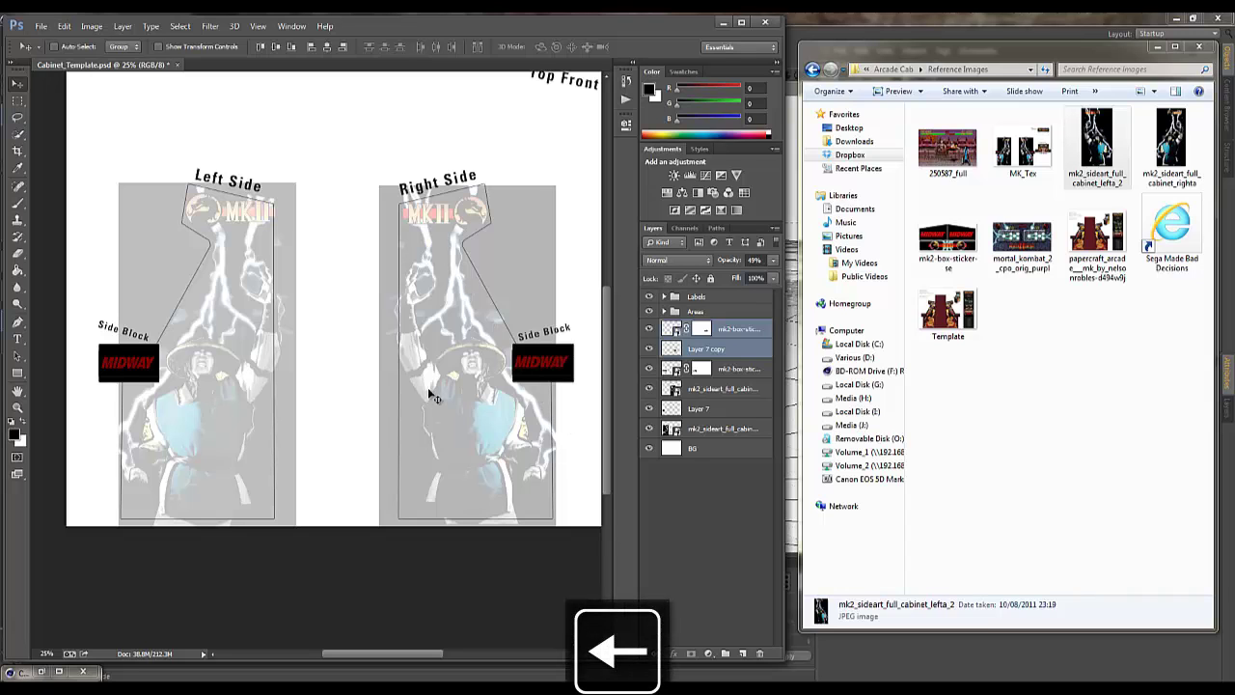
Place another copy of mk2-box-sticker-se at its default size over the Top Front and control panel areas of the template.
key(space)
drag(463, 145, 268, 281)
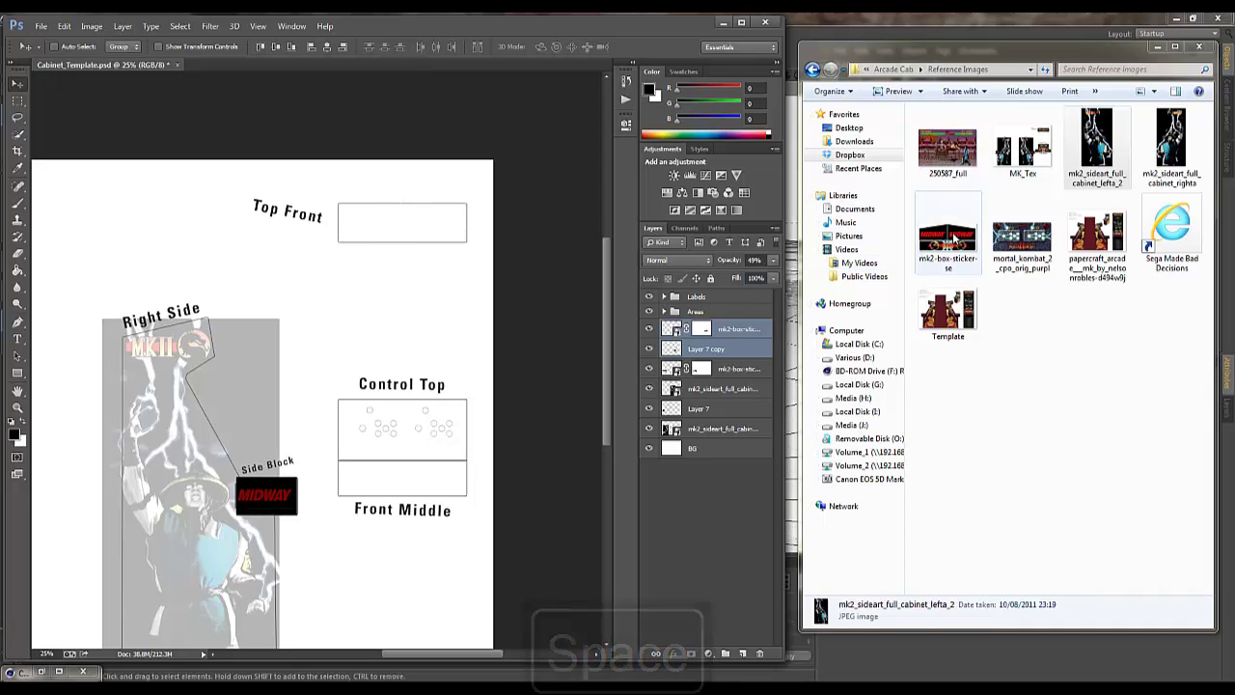
click(956, 237)
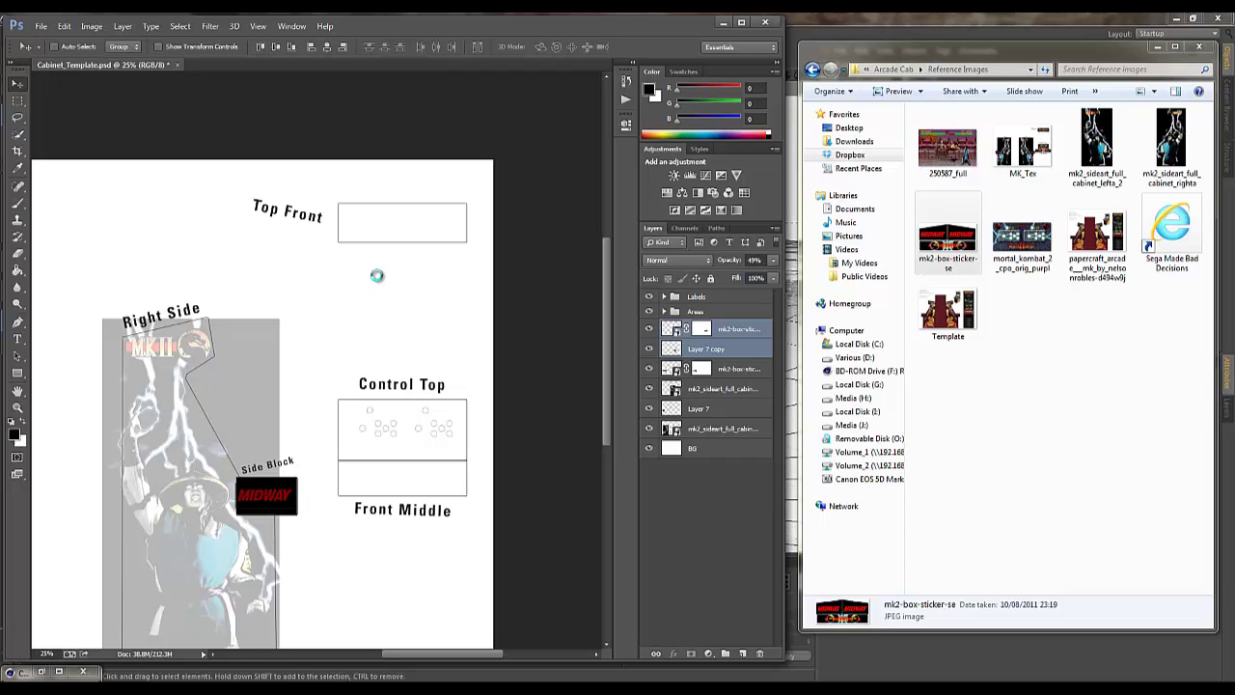
drag(377, 276, 377, 277)
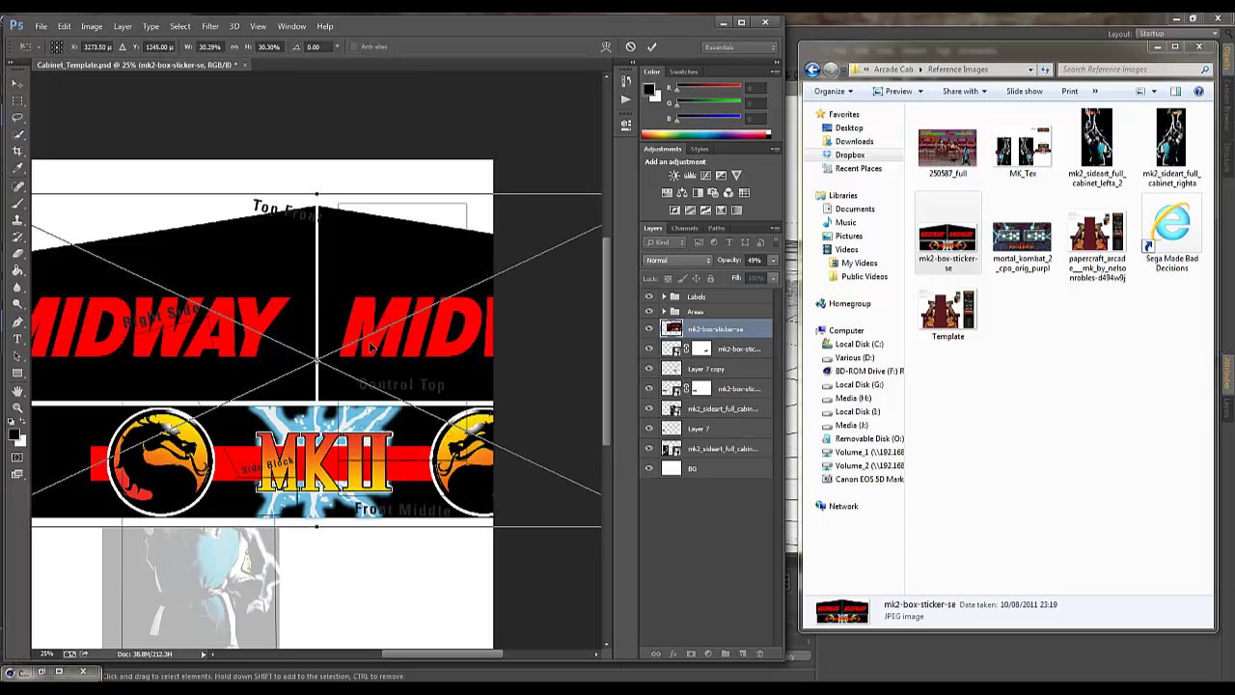
click(19, 408)
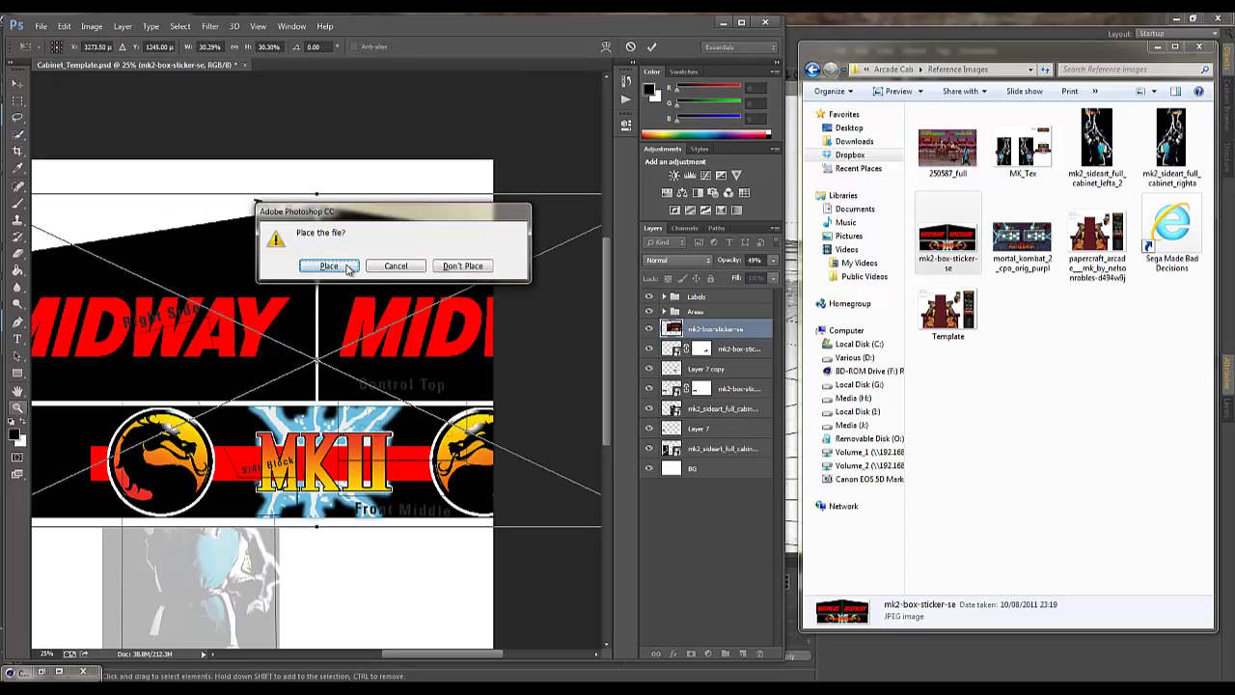
click(347, 267)
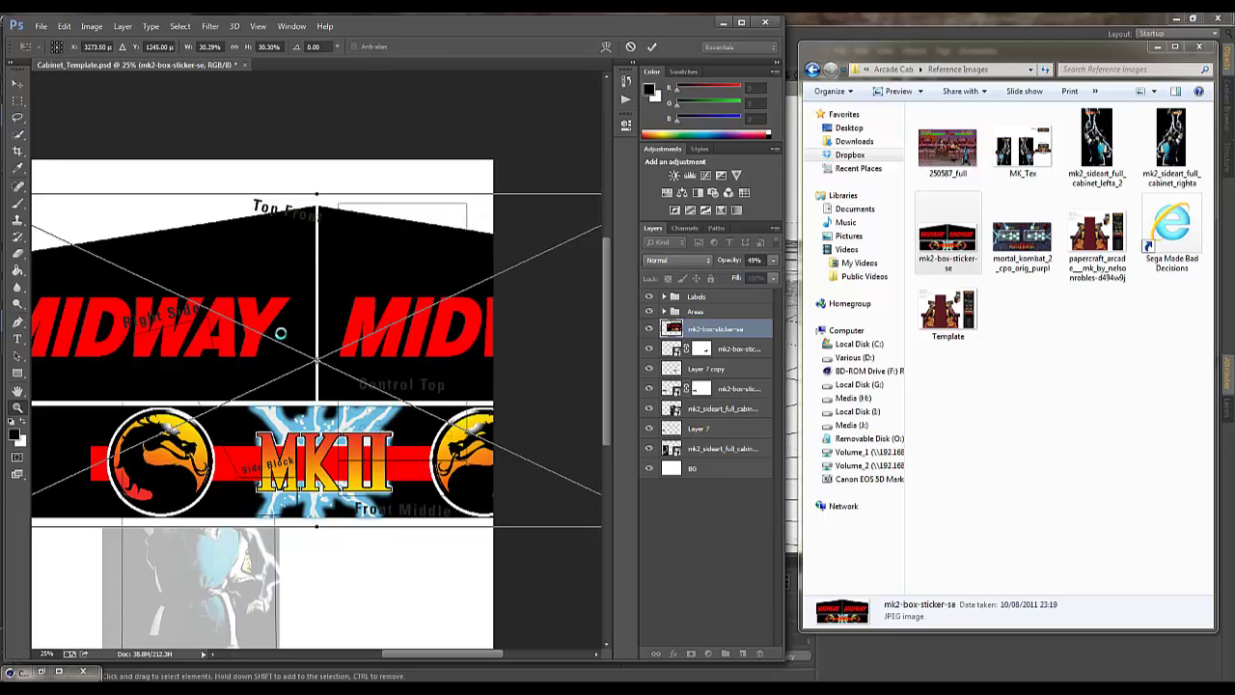
alt+click(295, 358)
alt+click(295, 358)
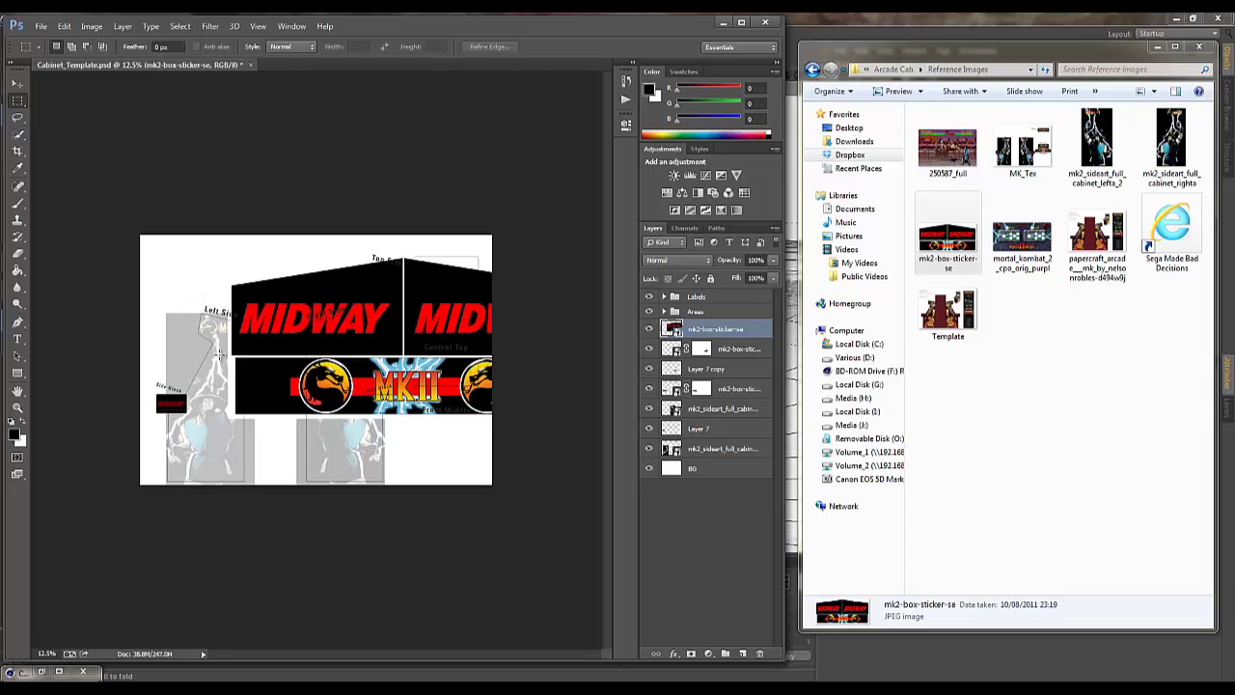
Shift the placed sticker until the whole MKII strip is on the canvas, and mask the layer down to that strip.
click(19, 85)
drag(419, 295, 333, 278)
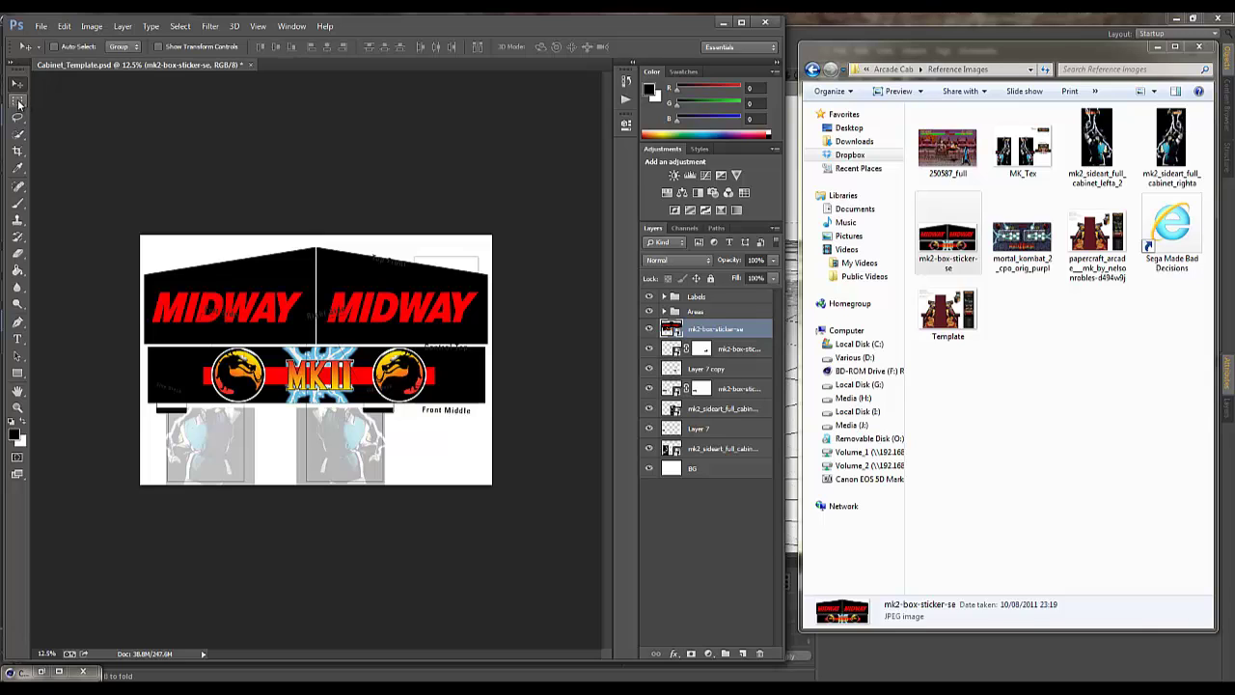
click(19, 100)
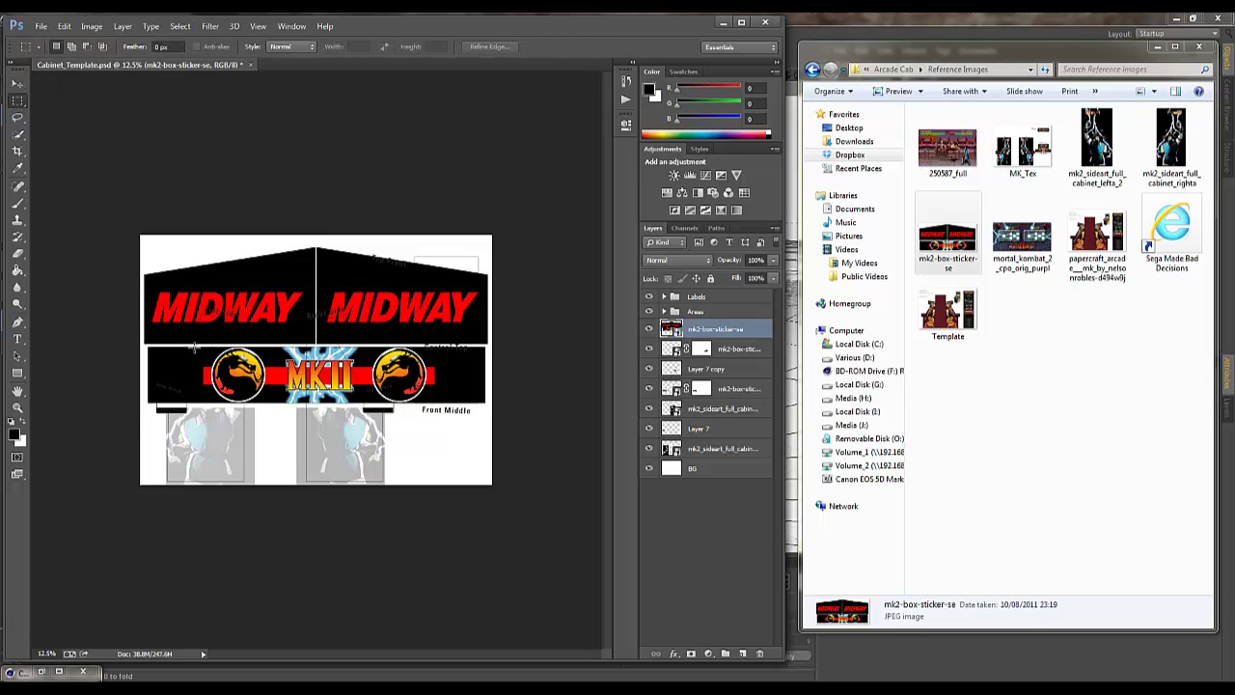
drag(193, 346, 446, 400)
click(691, 654)
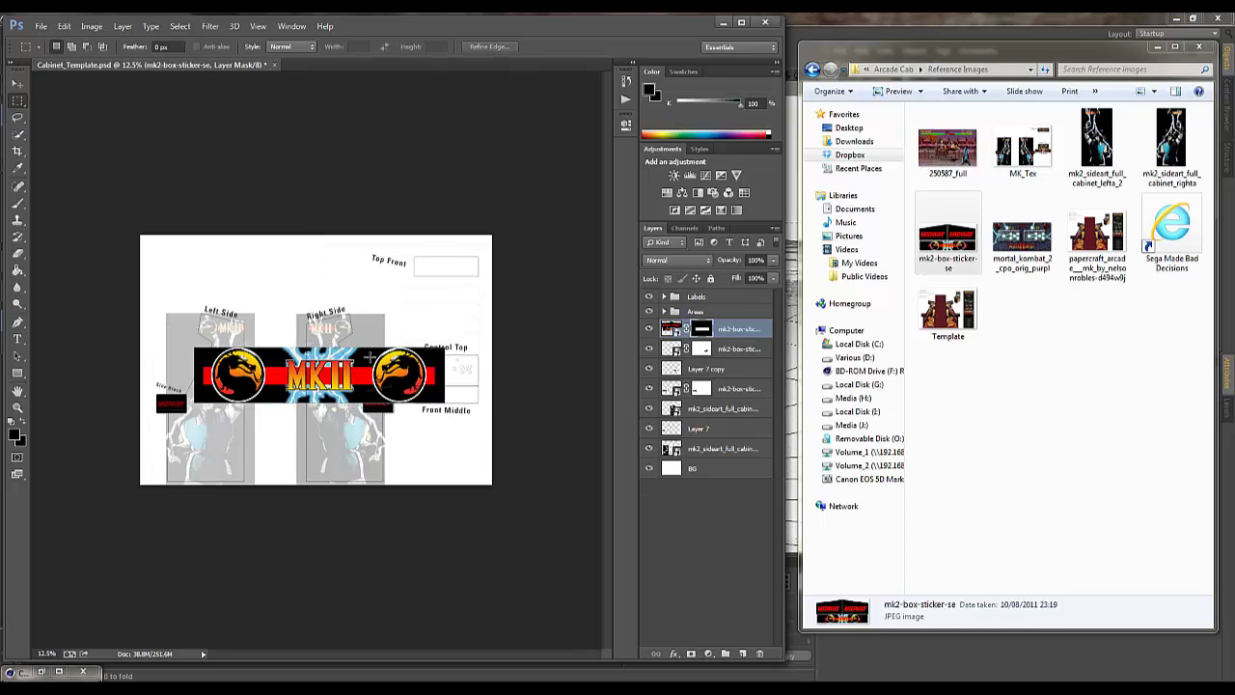
Move the masked MKII banner up and scale it proportionally to about 25.95% so it sits in the Top Front box.
click(18, 86)
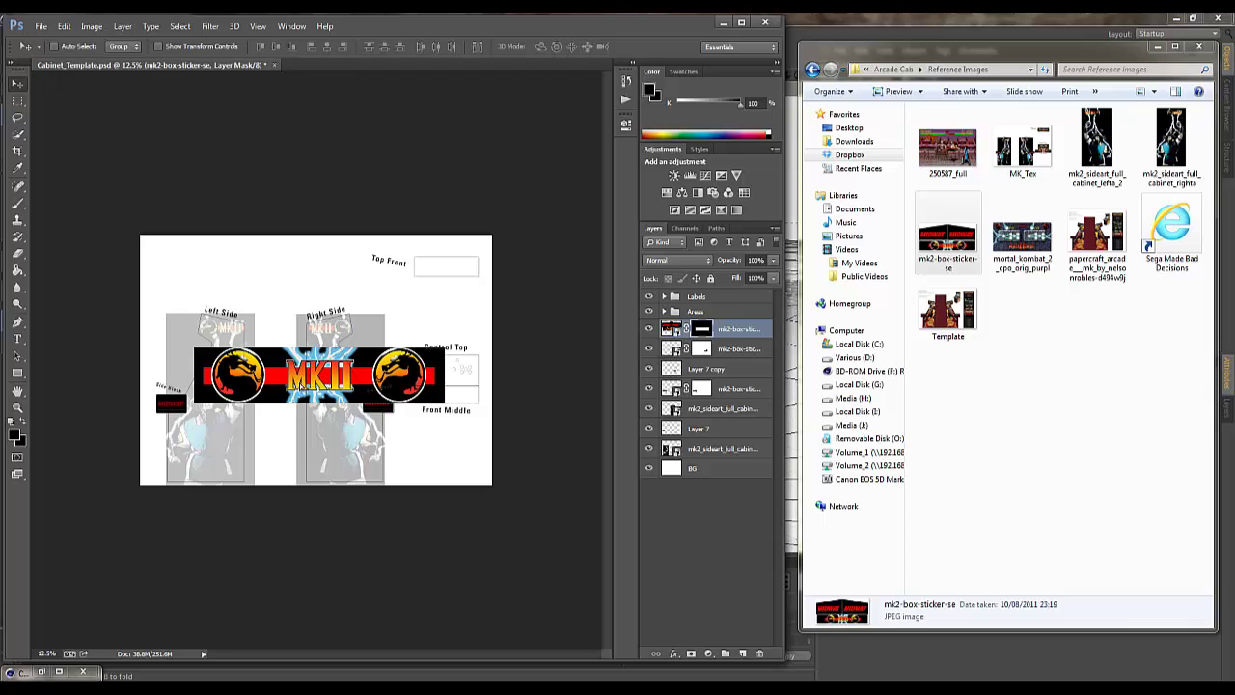
drag(325, 384, 344, 306)
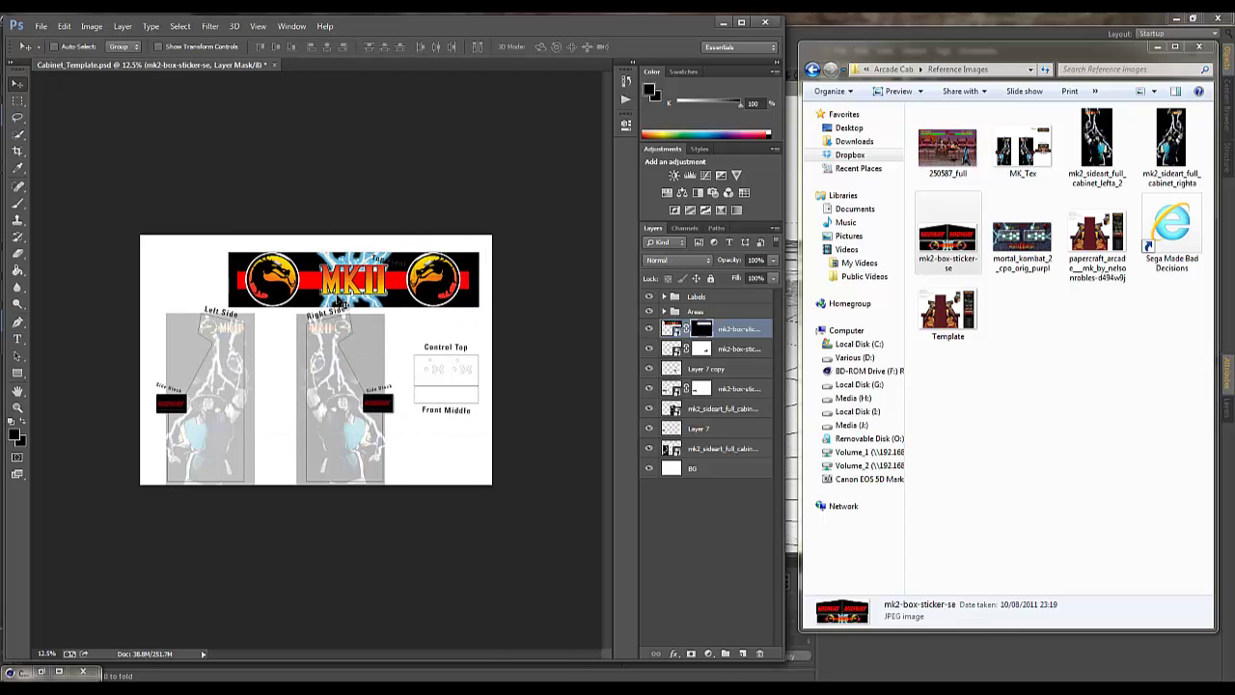
key(ctrl+t)
shift+drag(174, 311, 434, 187)
drag(514, 166, 480, 253)
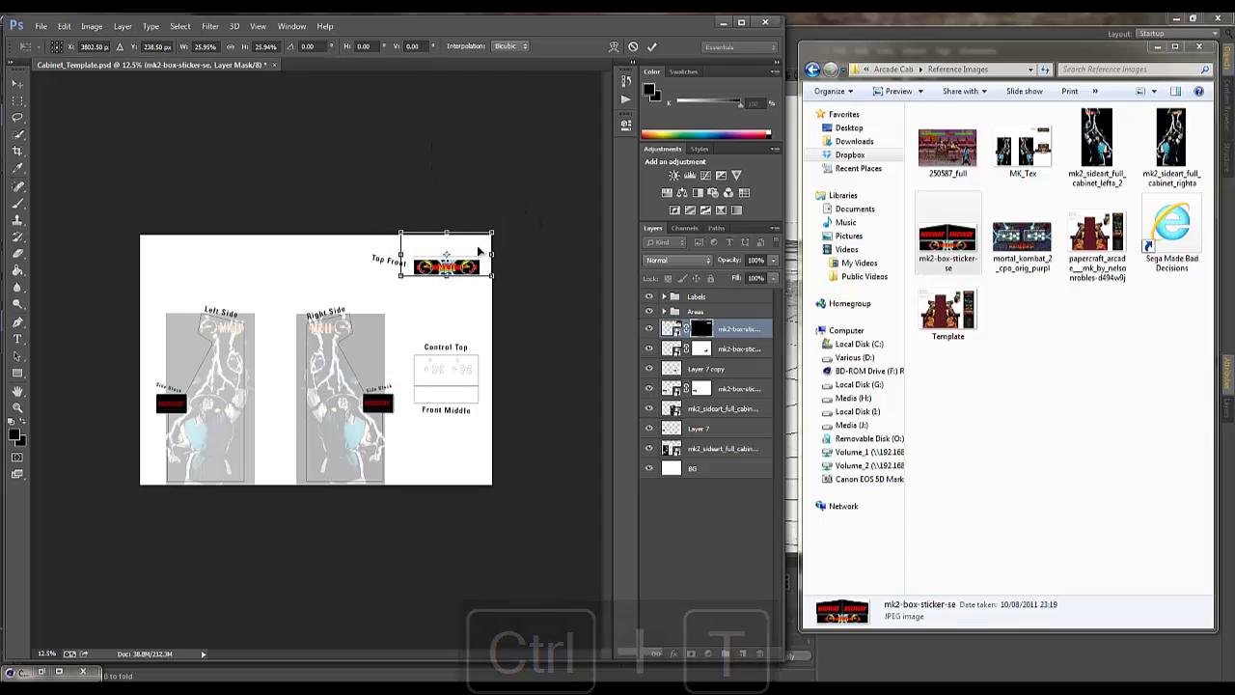
click(18, 407)
click(310, 273)
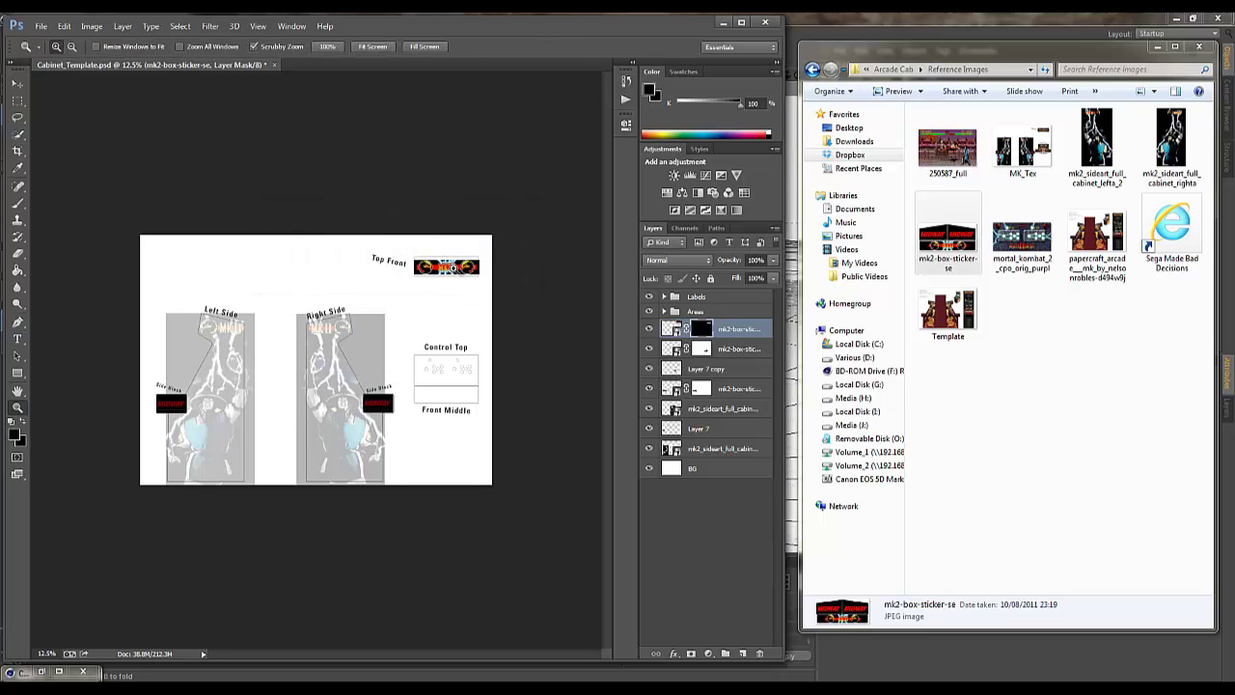
Narrow the MKII banner to 98.85% width to match the Top Front outline, commit the transform and nudge the banner up to centre it.
drag(502, 290, 606, 304)
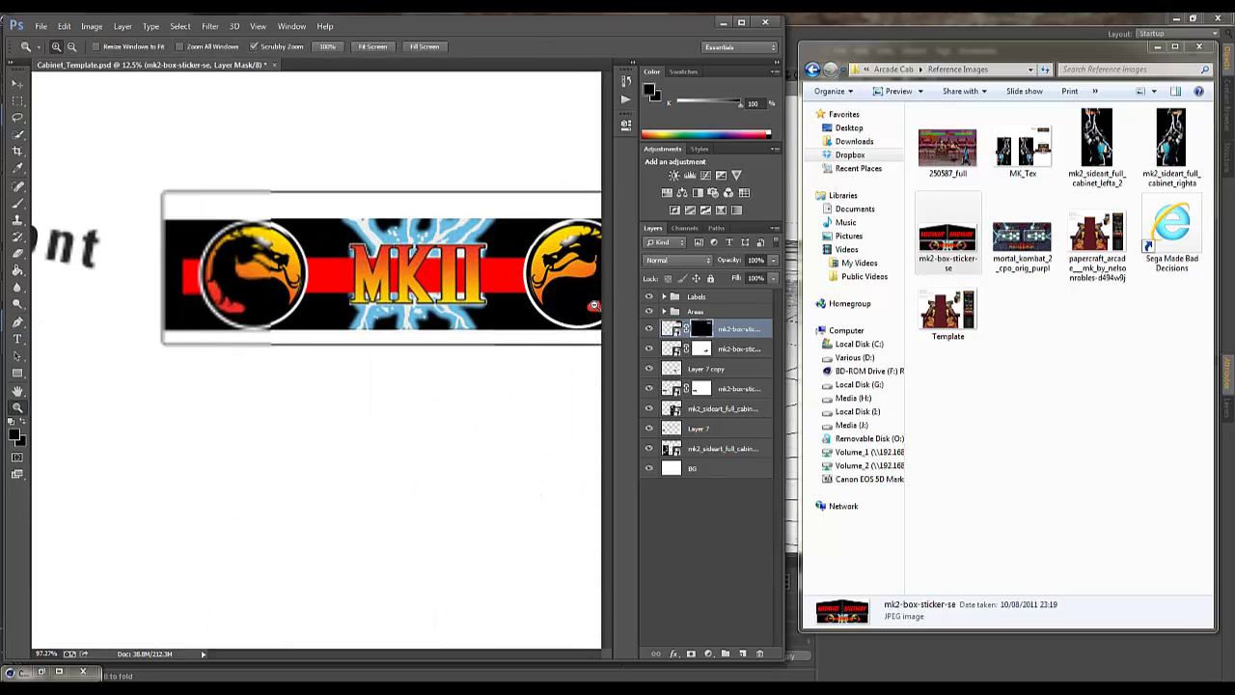
drag(415, 280, 325, 320)
key(ctrl+t)
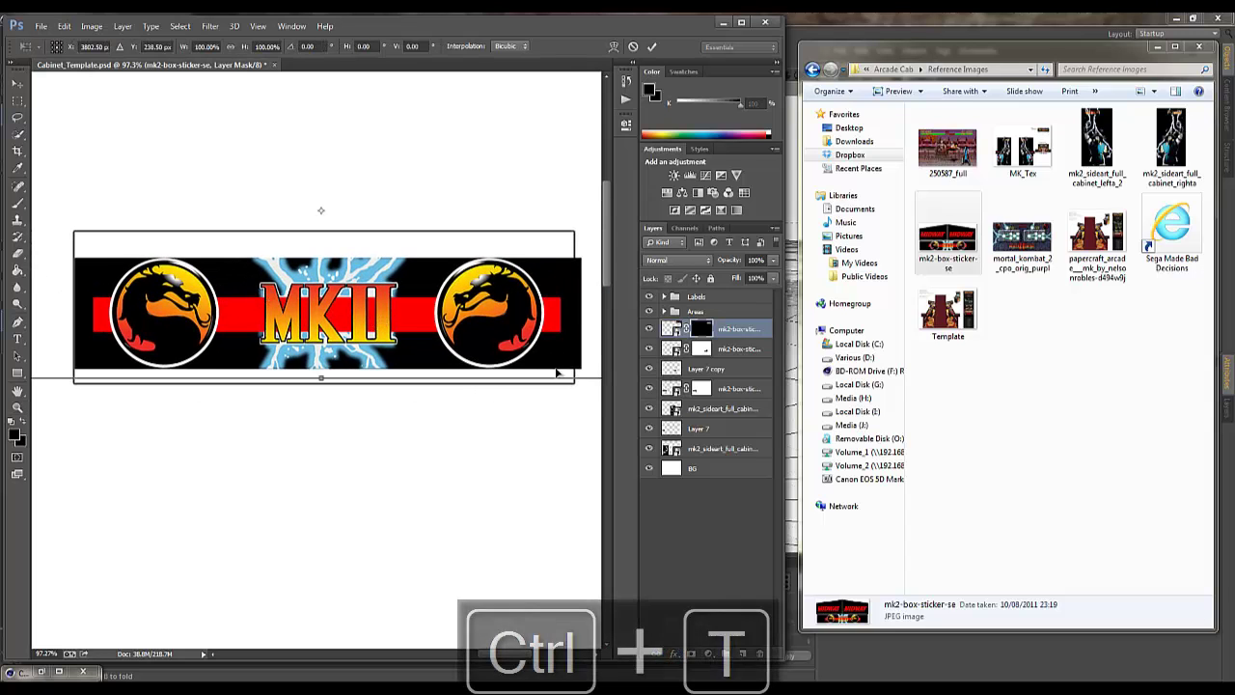
alt+scroll(367, 197, down, 2)
alt+scroll(367, 198, down, 3)
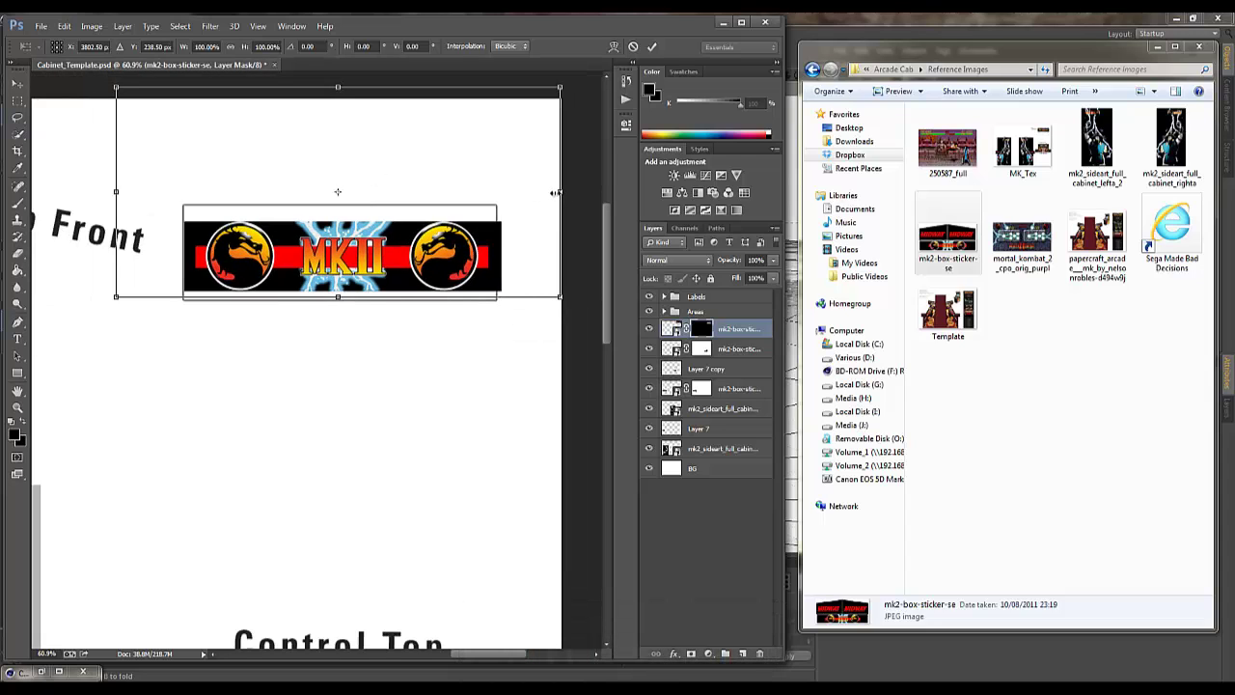
drag(556, 193, 555, 193)
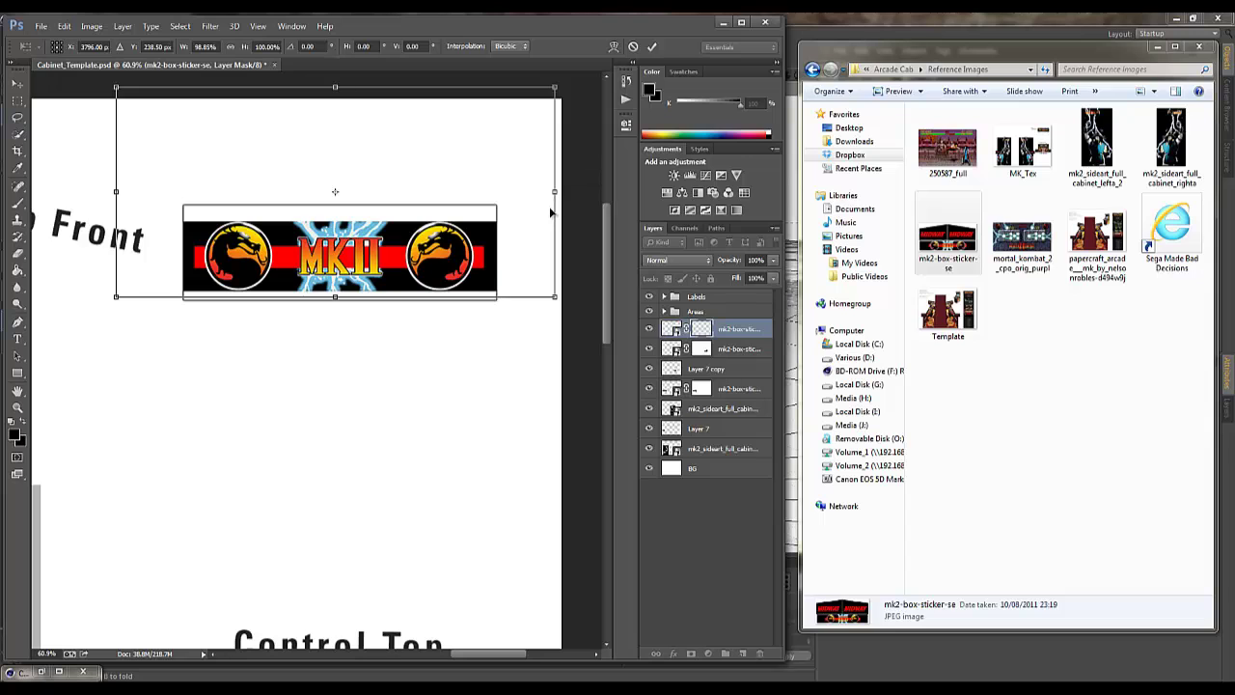
click(17, 84)
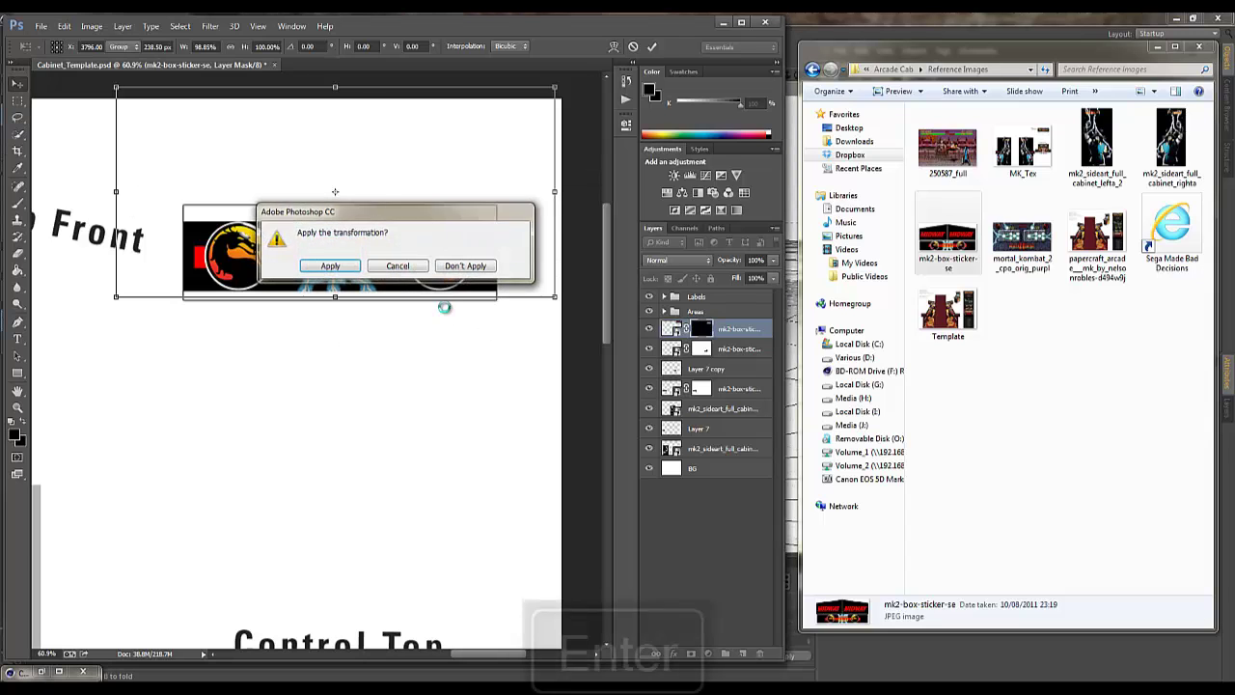
key(Return)
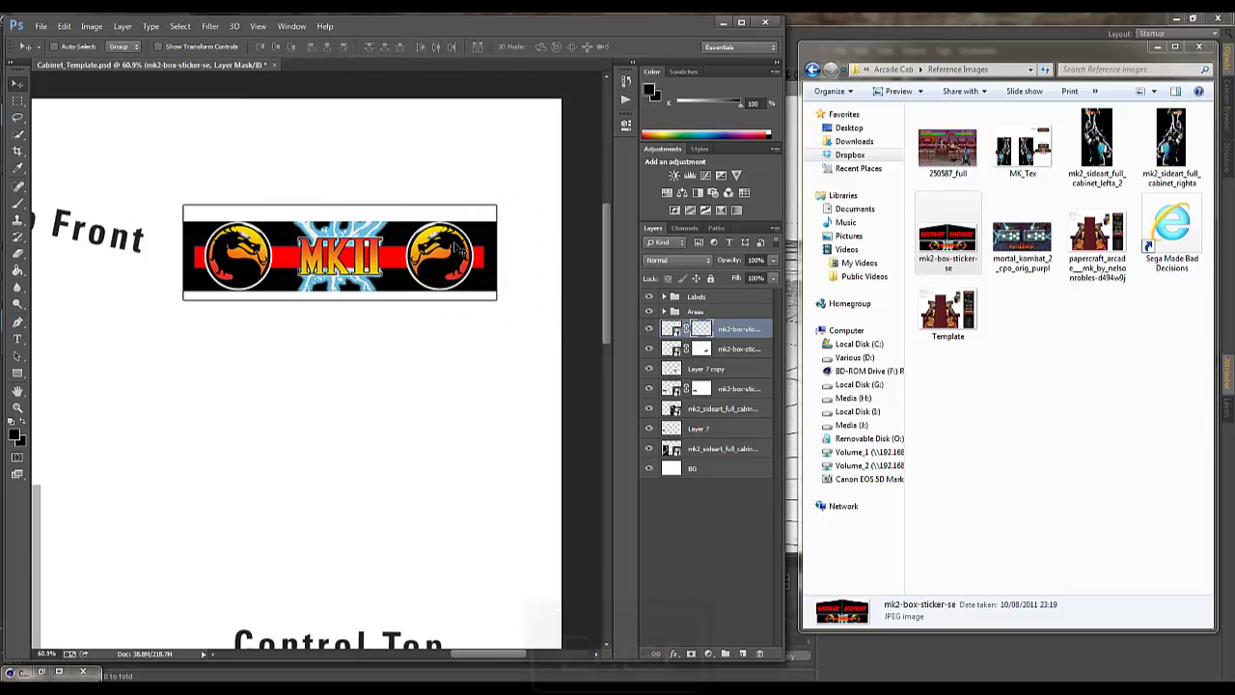
key(Up)
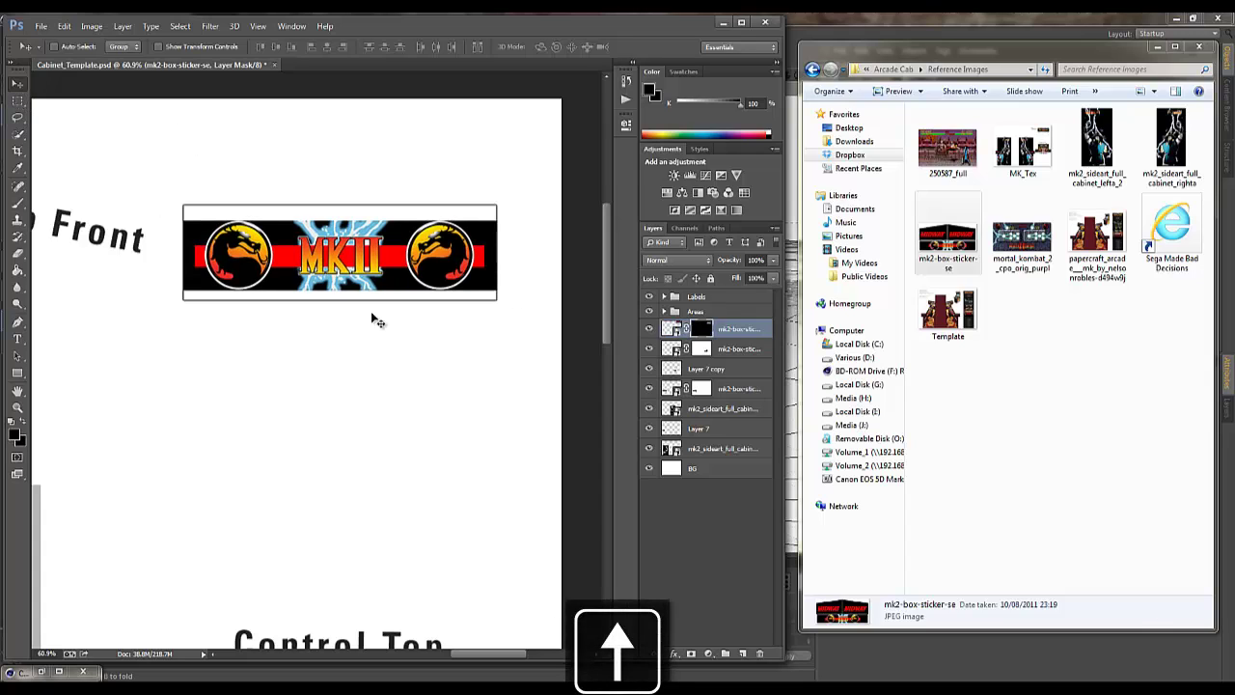
key(Up)
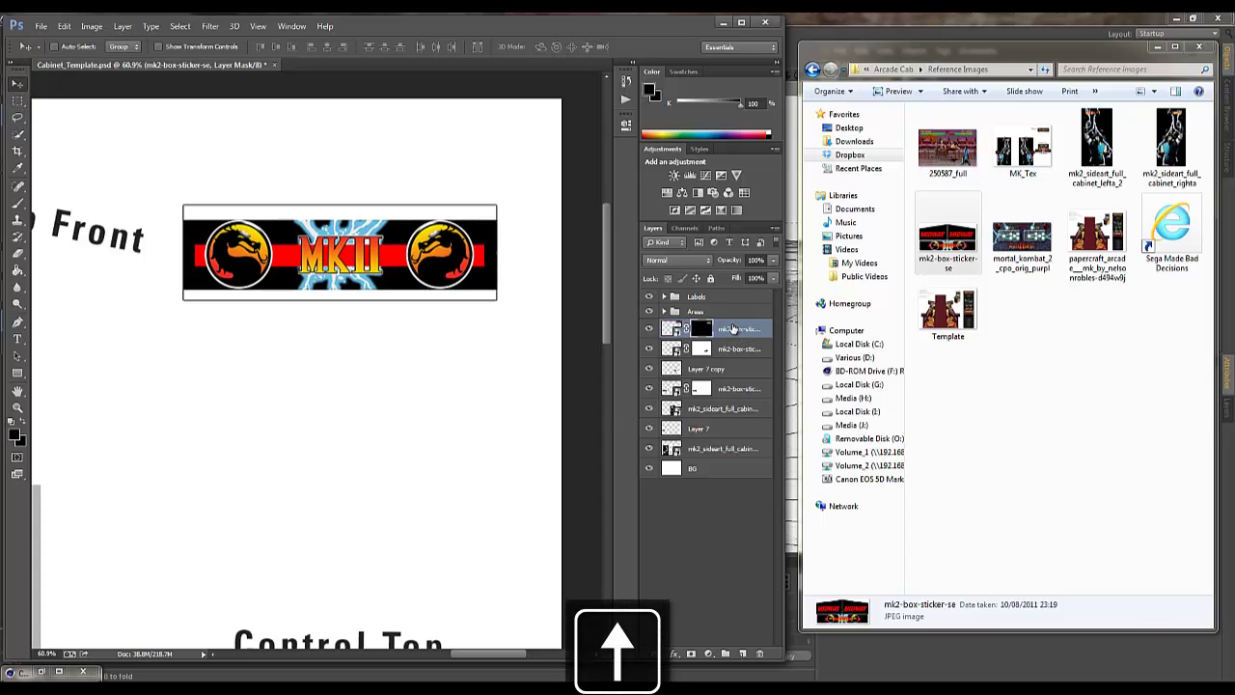
Add a new layer beneath the MKII banner, select the Top Front rectangle on it and fill the selection with black.
click(731, 351)
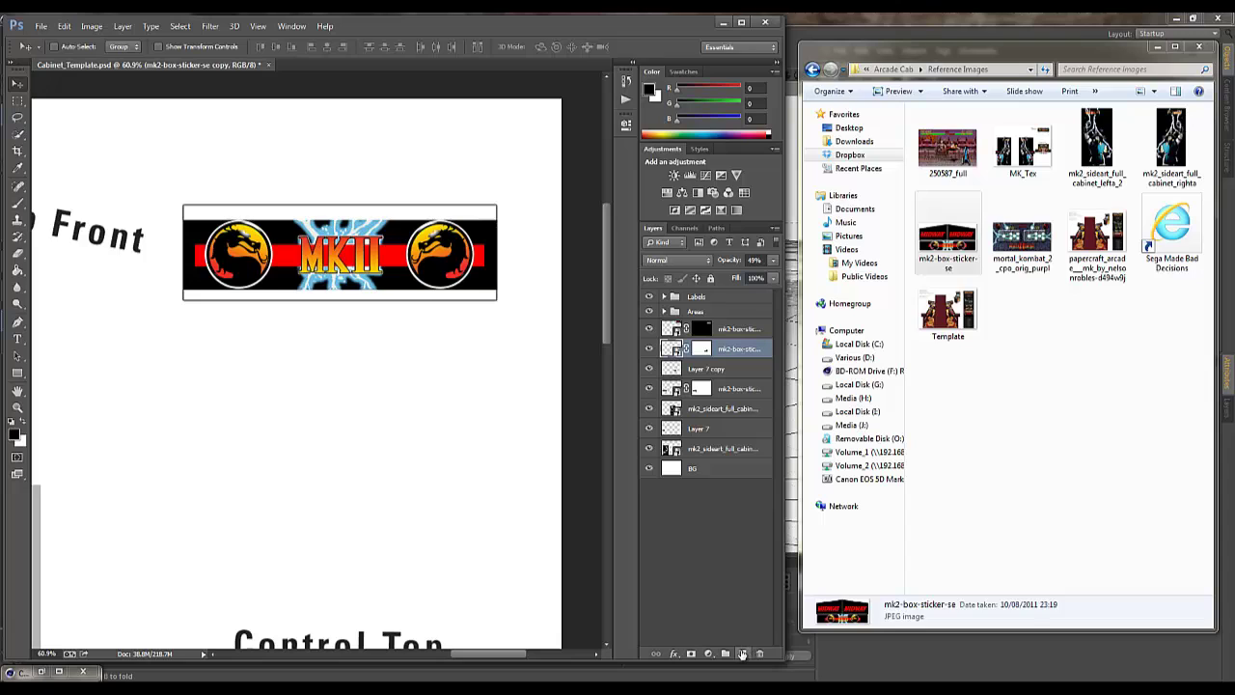
click(742, 654)
click(17, 100)
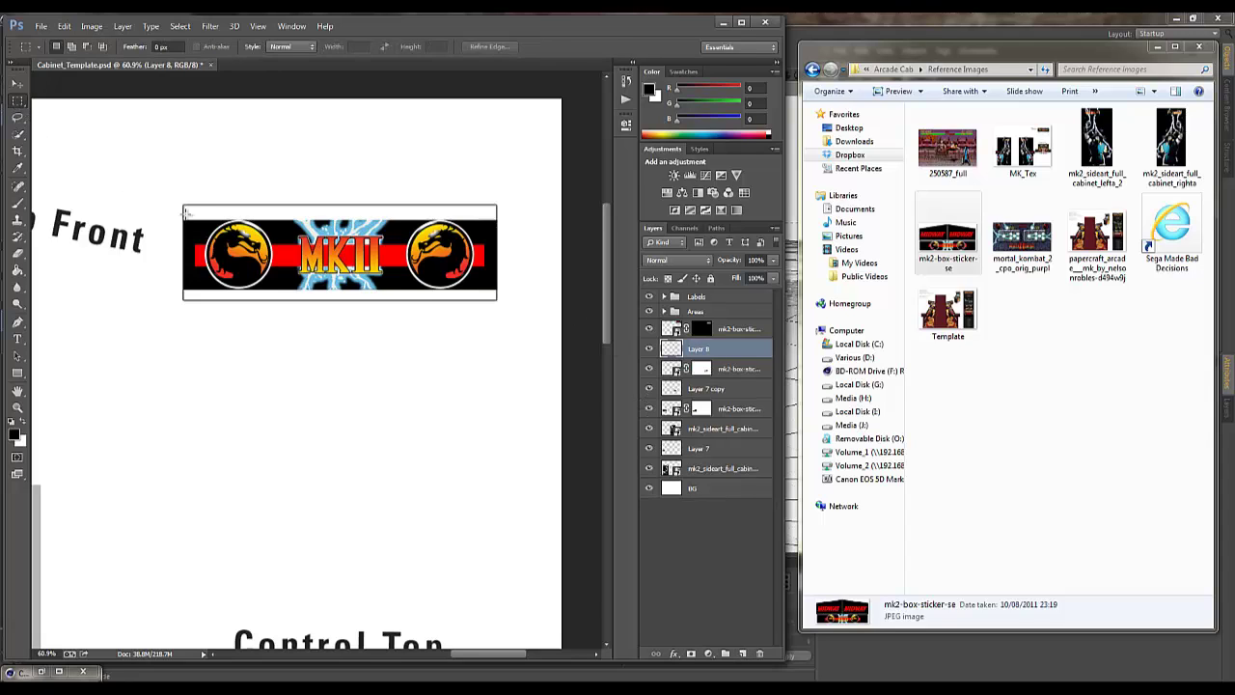
drag(186, 205, 498, 301)
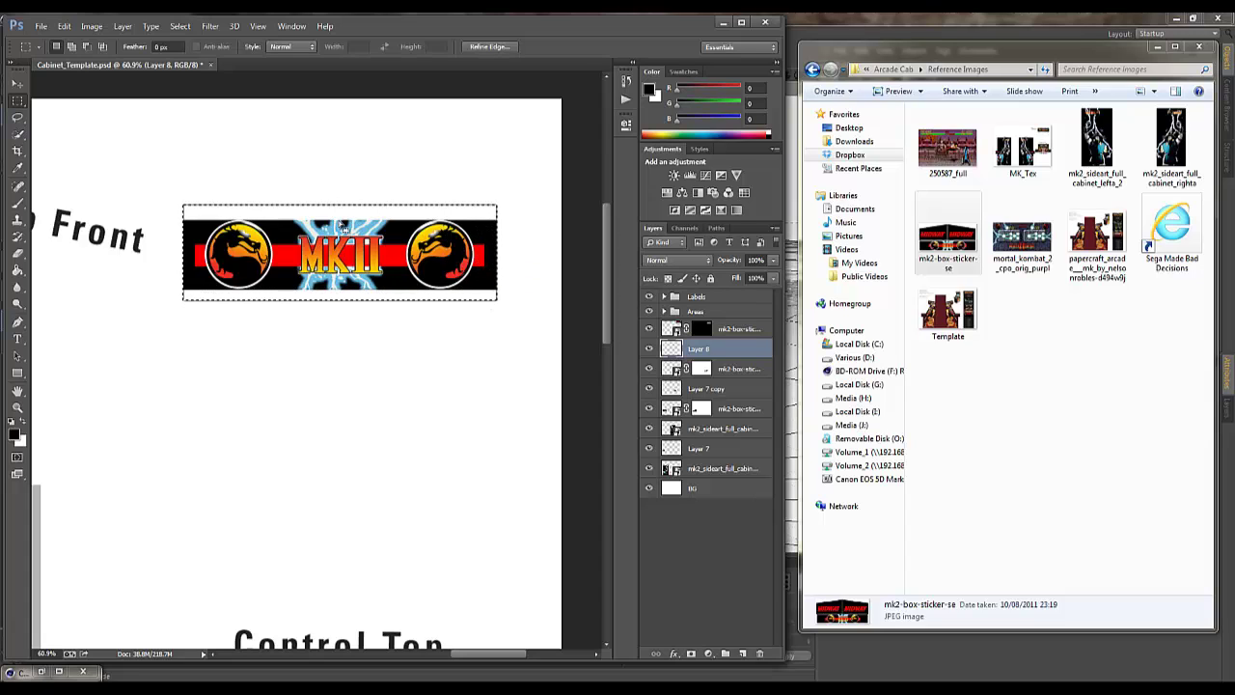
click(18, 270)
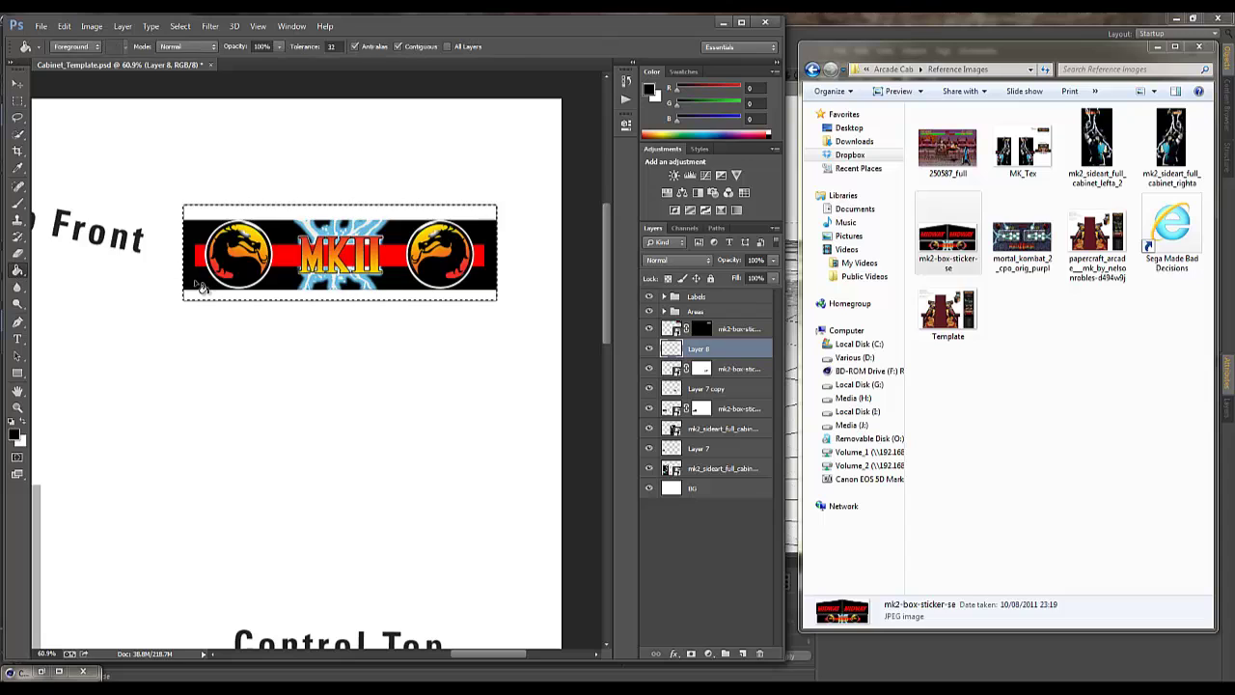
click(216, 297)
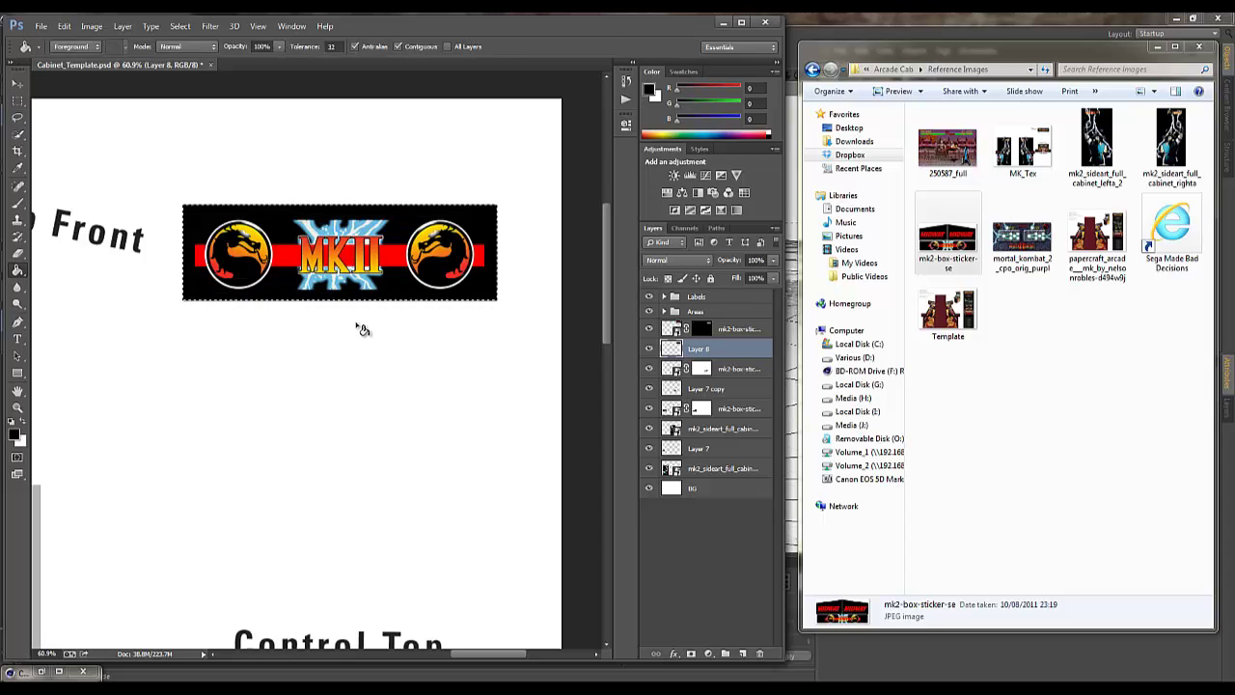
Duplicate the masked MKII banner layer together with its black Layer 8 backing.
scroll(602, 251, down, 3)
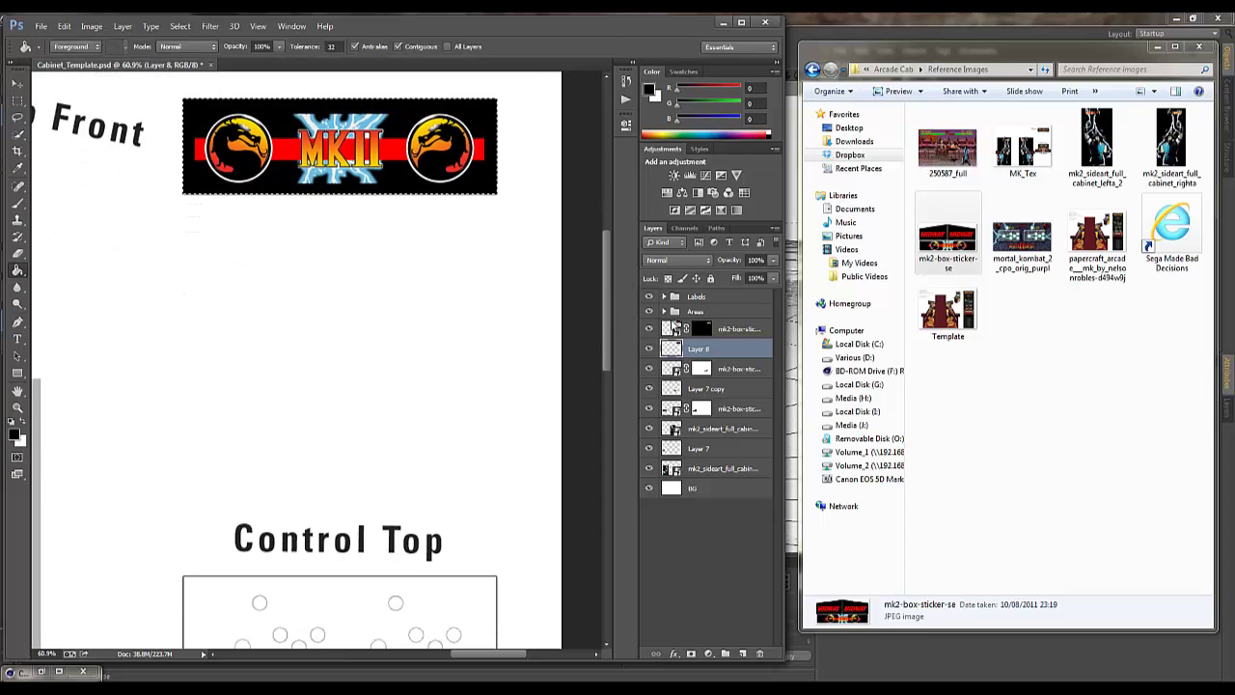
shift+click(761, 331)
drag(731, 359, 742, 654)
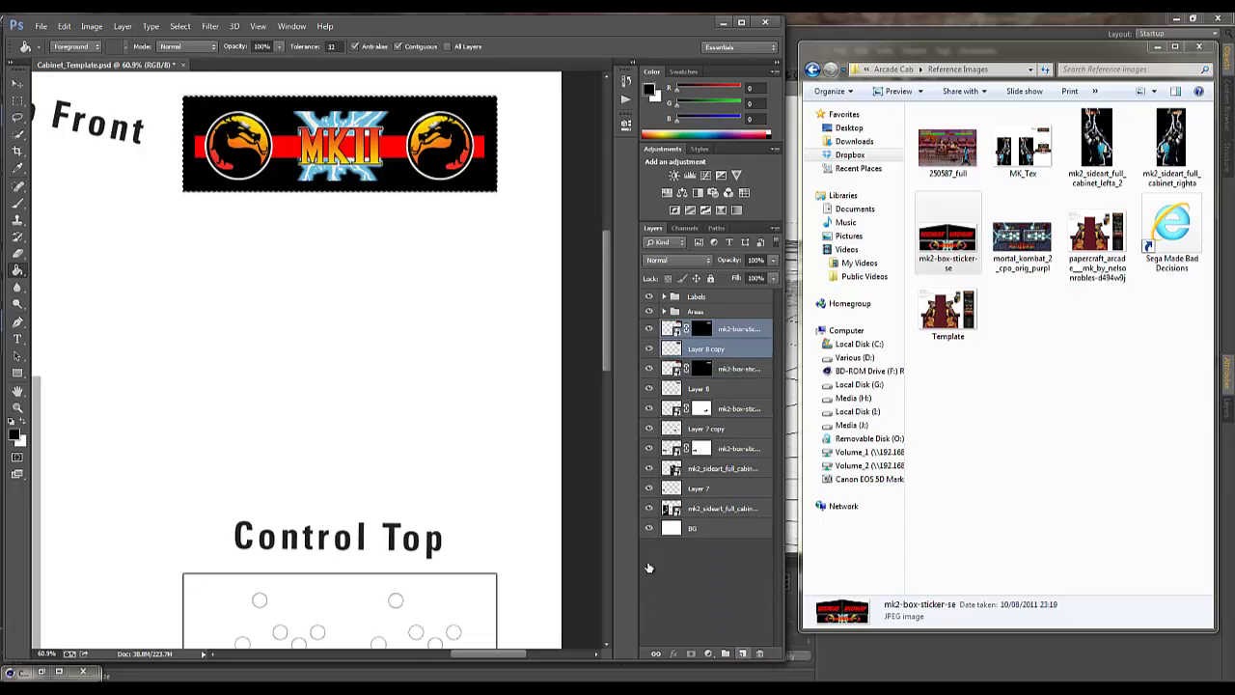
Move the banner and backing copies down to the Front Middle box, lower their opacity to 35% and nudge them into alignment.
click(18, 84)
drag(478, 152, 447, 591)
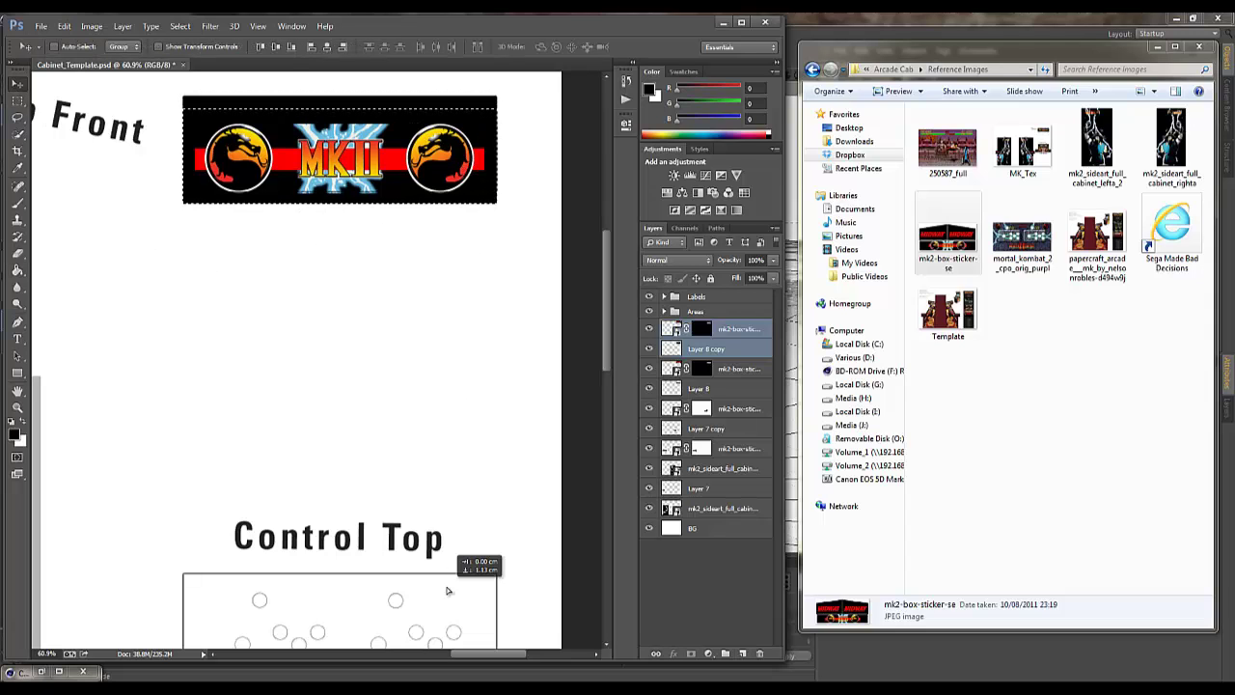
drag(608, 282, 604, 369)
drag(456, 418, 477, 437)
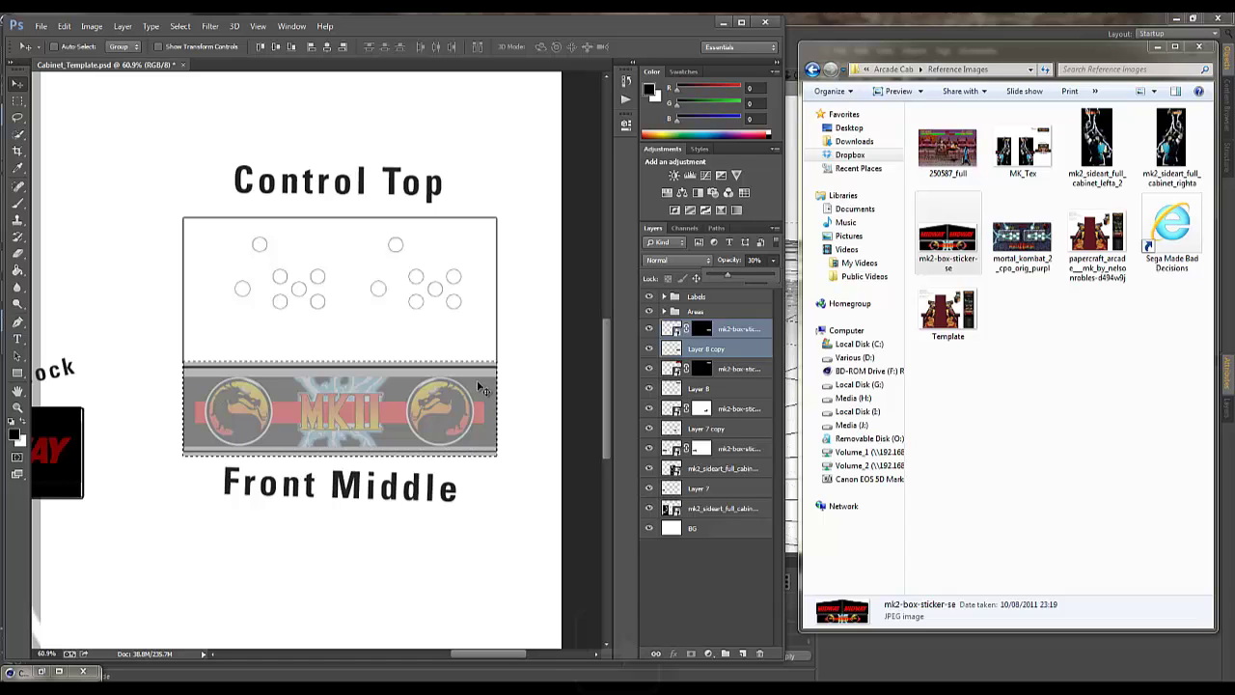
key(Right)
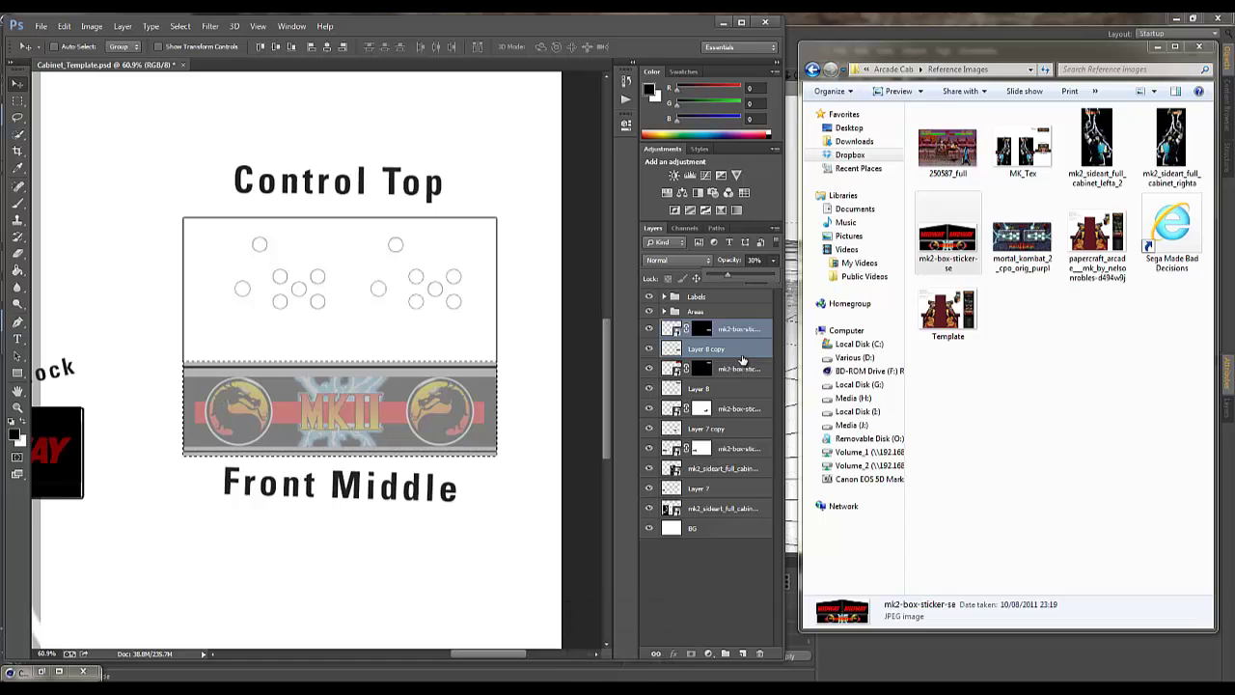
key(Up)
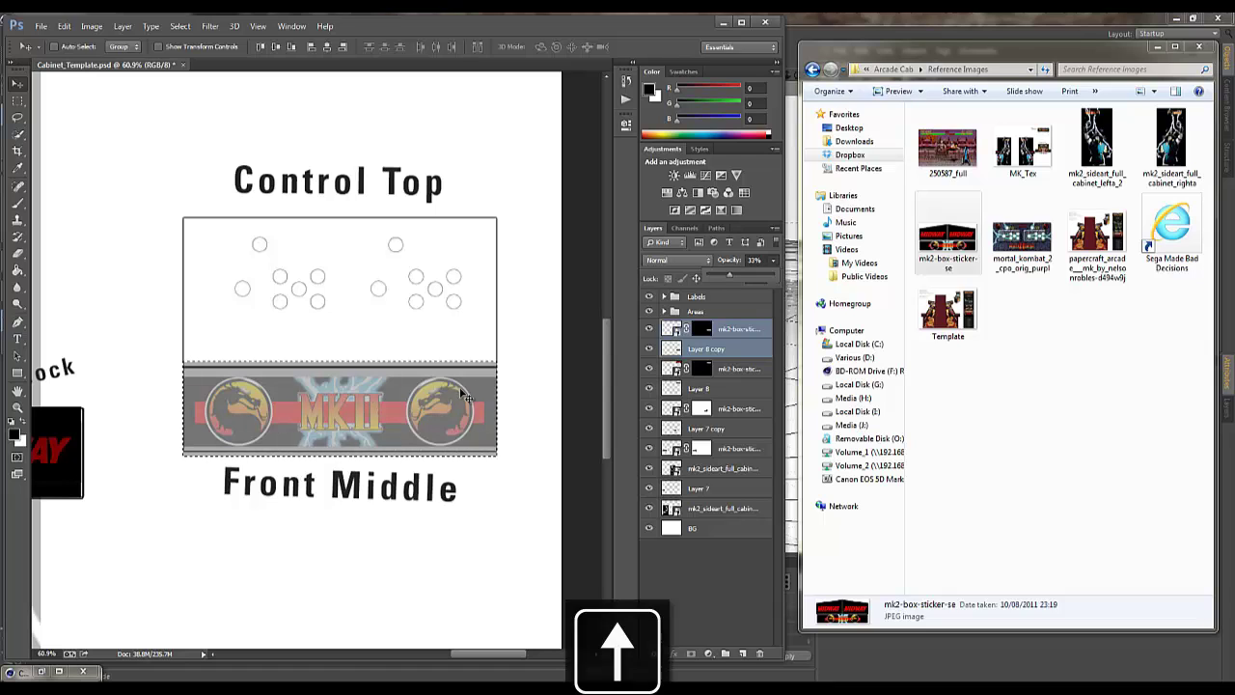
Clear the selection and resize the Layer 8 copy backing to 103.31% height, from Front Middle's upper edge to just past its lower edge.
click(748, 333)
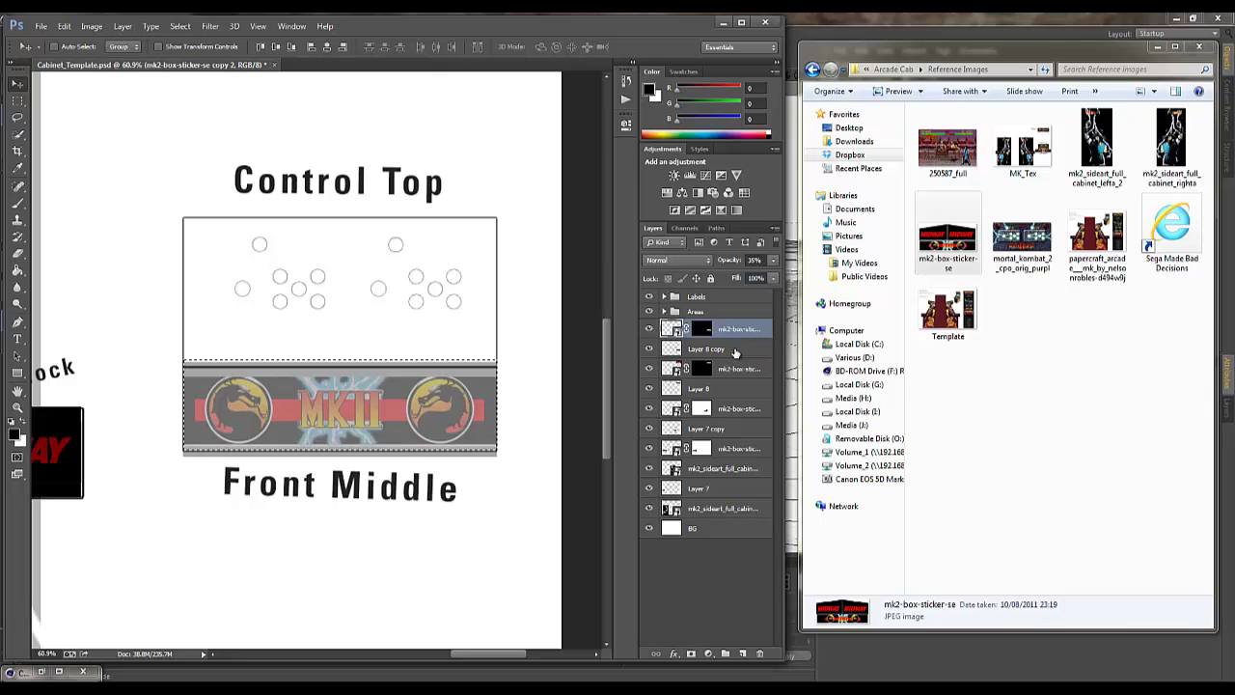
click(736, 351)
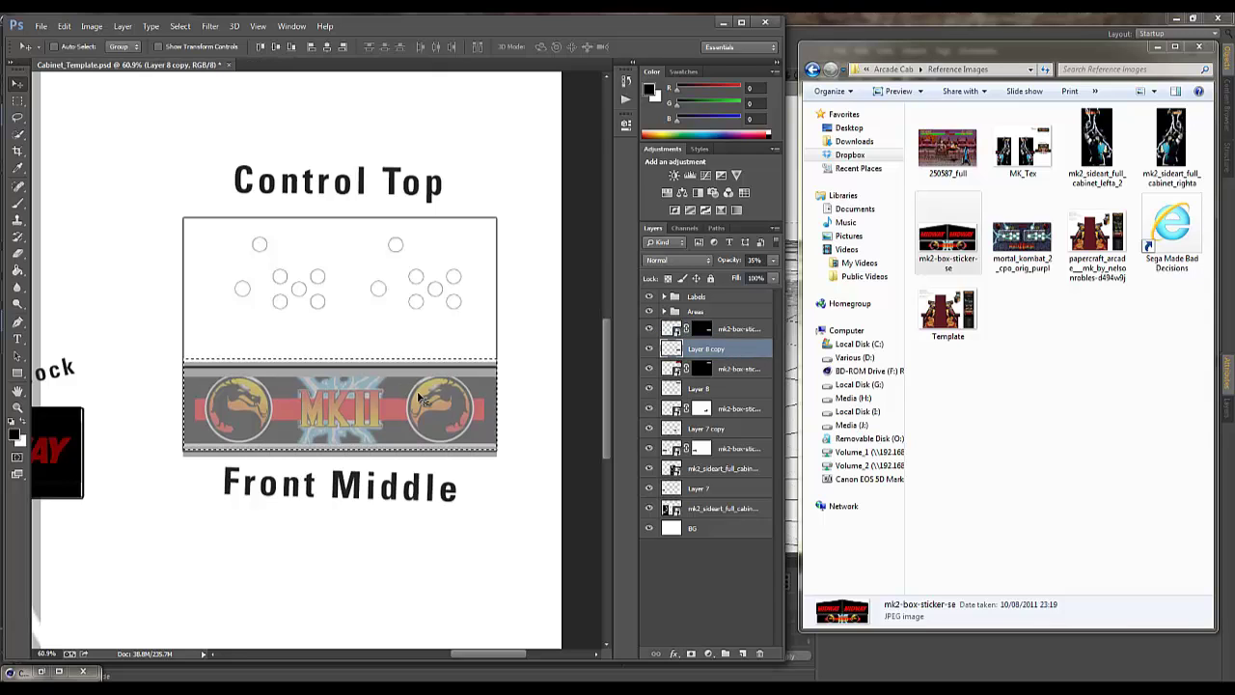
key(ctrl+d)
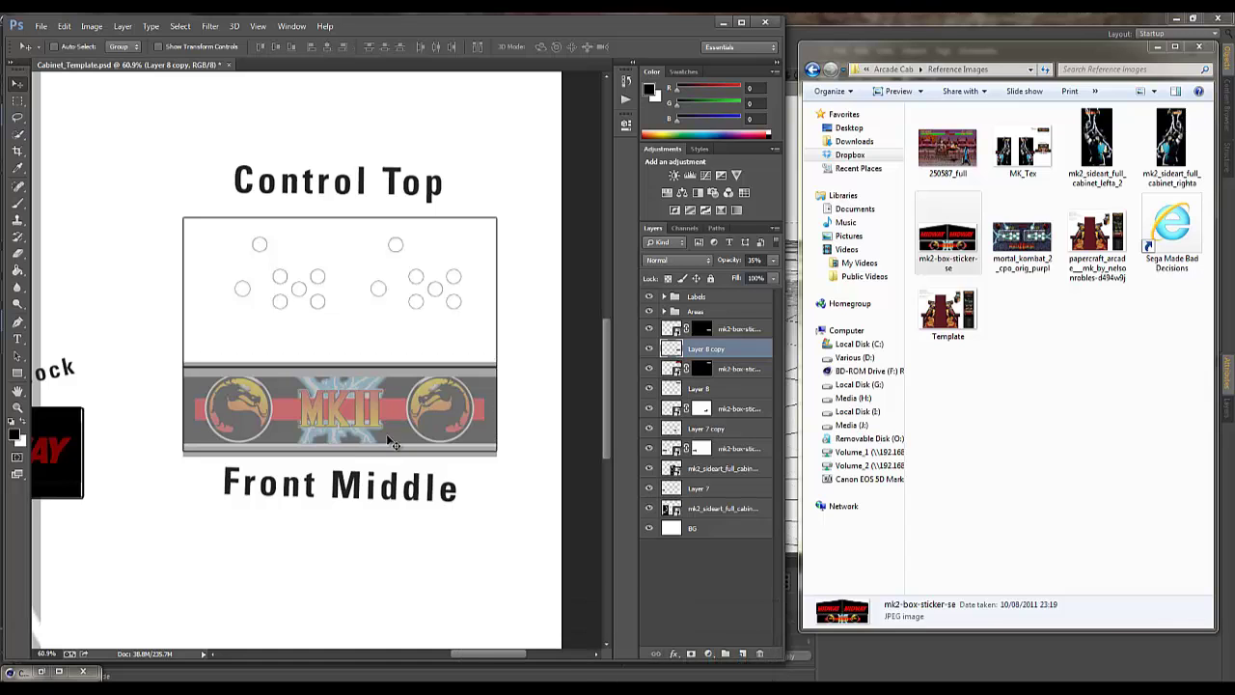
key(ctrl+t)
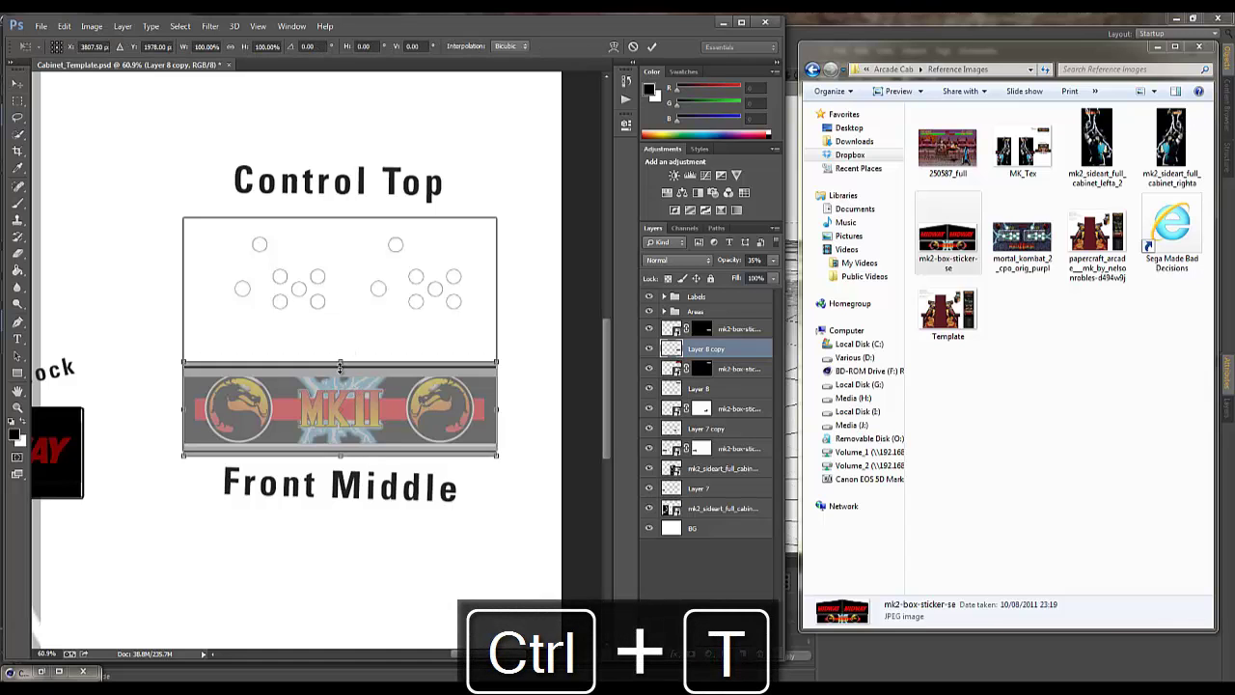
drag(340, 365, 339, 369)
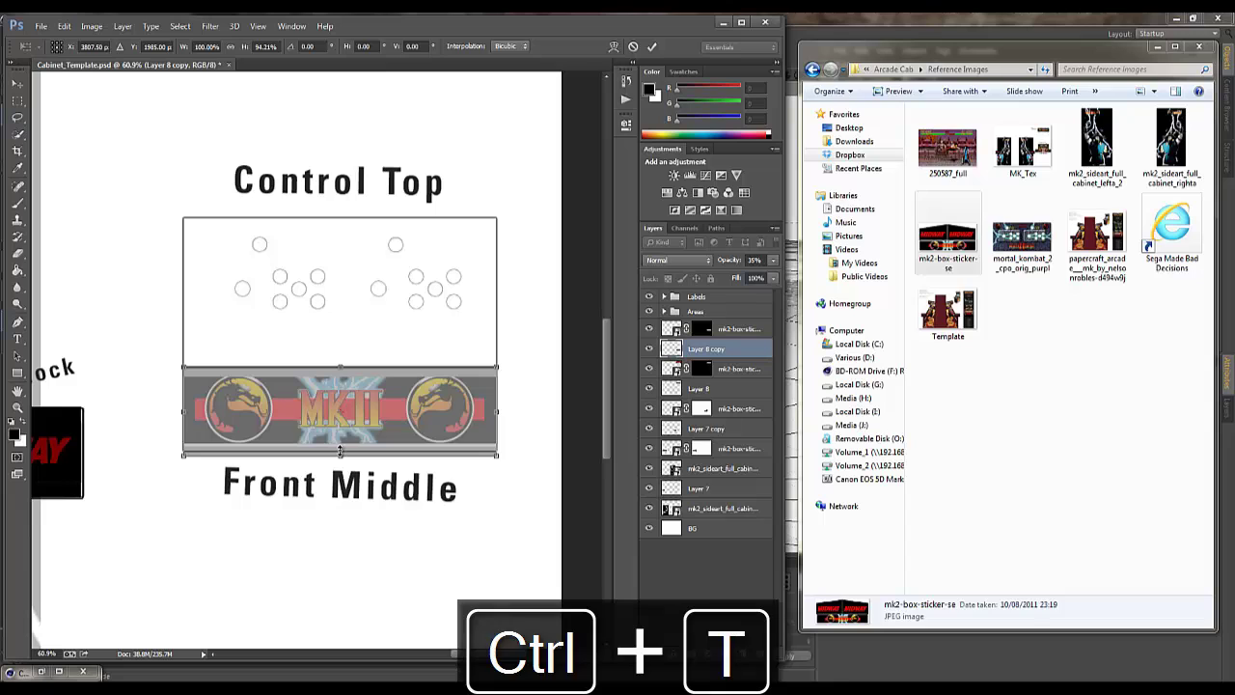
drag(340, 451, 275, 453)
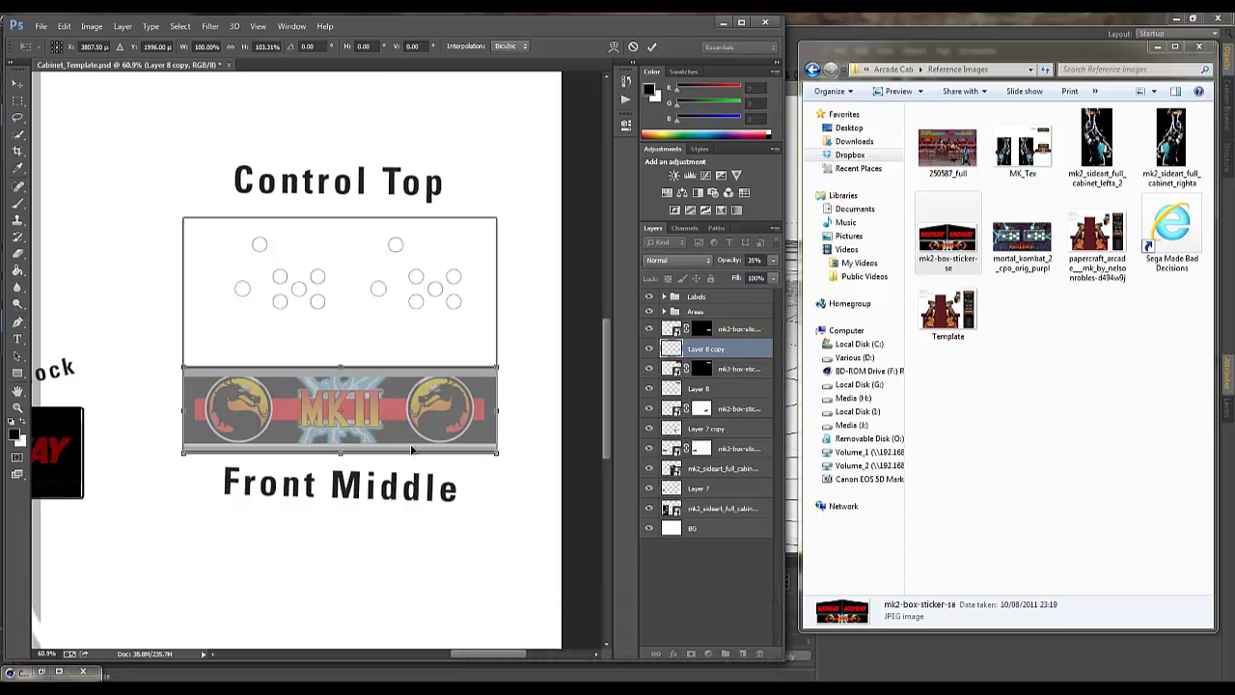
drag(412, 452, 472, 465)
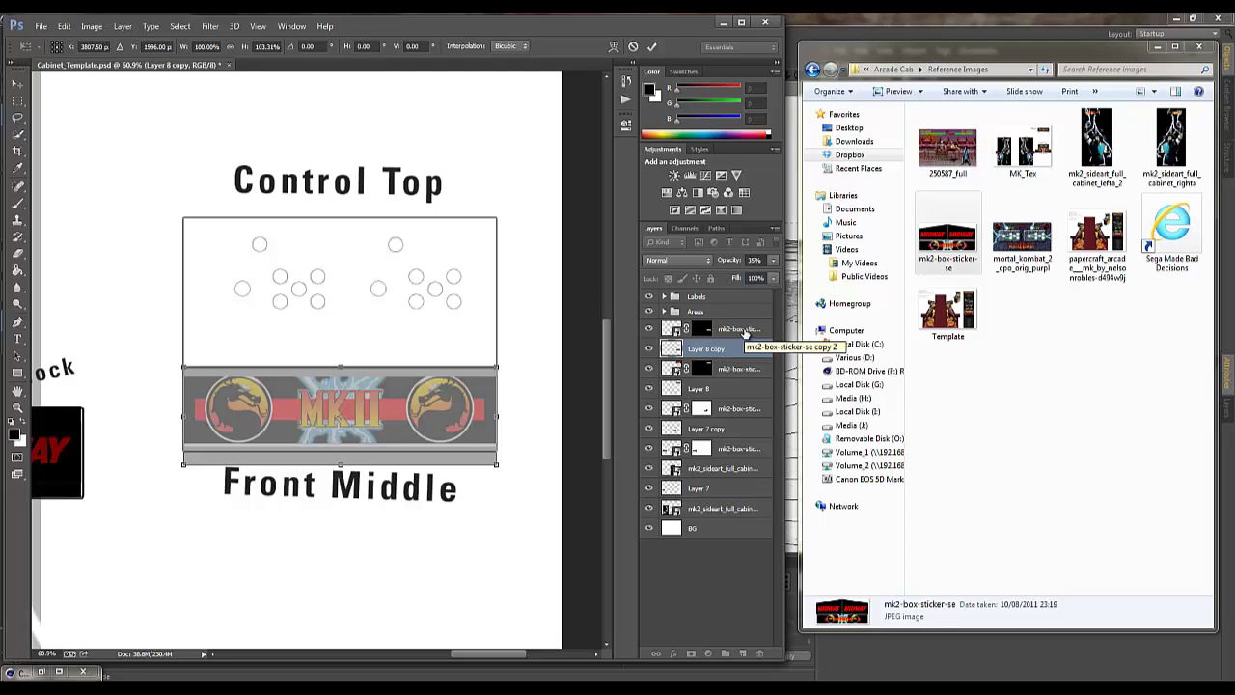
key(Return)
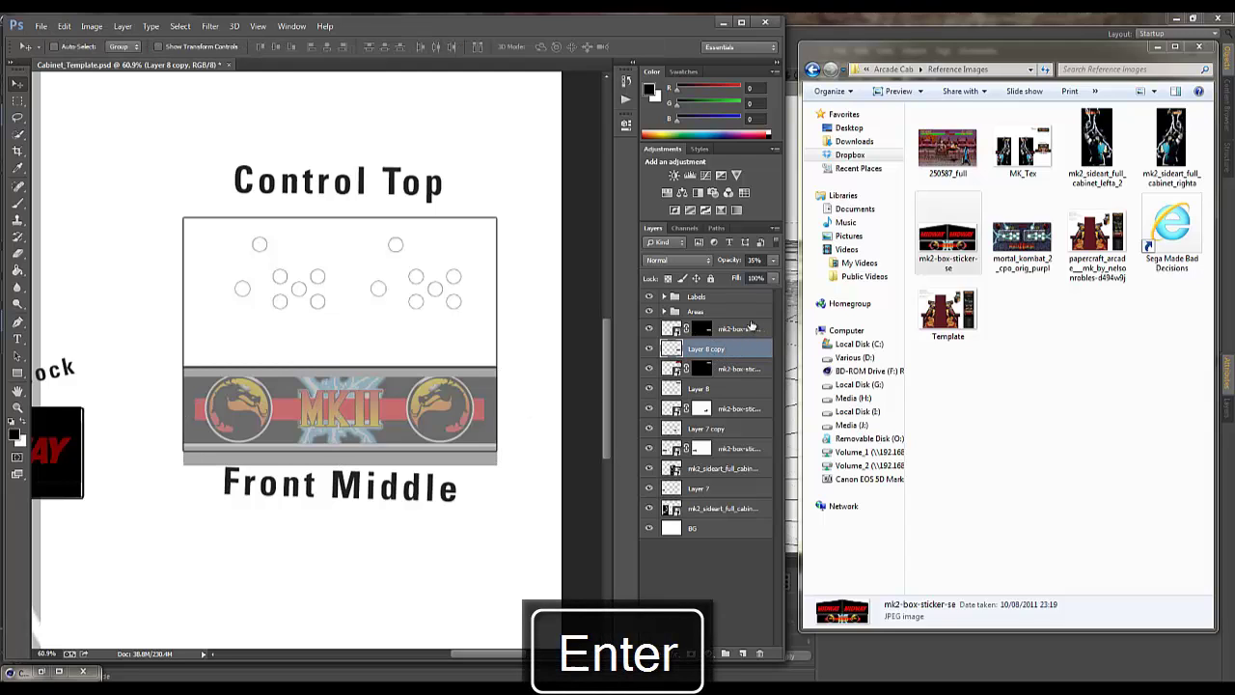
Free-transform the MKII banner copy over the Front Middle box, repositioning it and scaling it up proportionally to 110.43%.
click(719, 329)
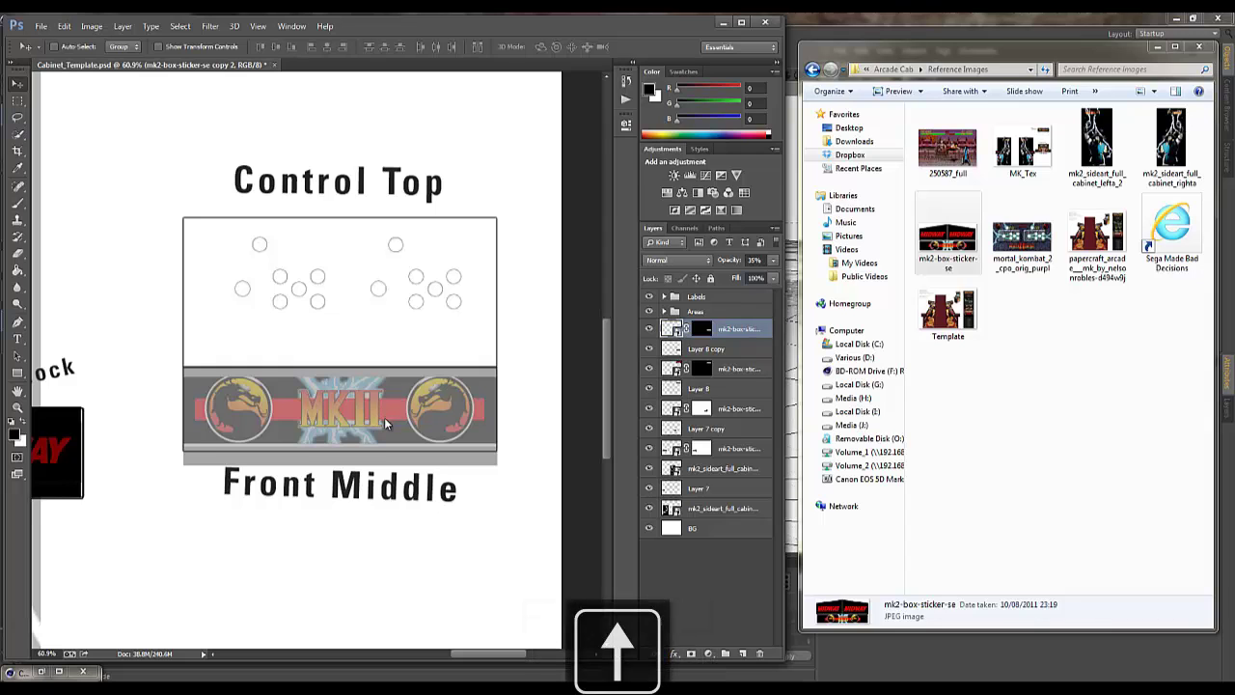
key(ctrl+t)
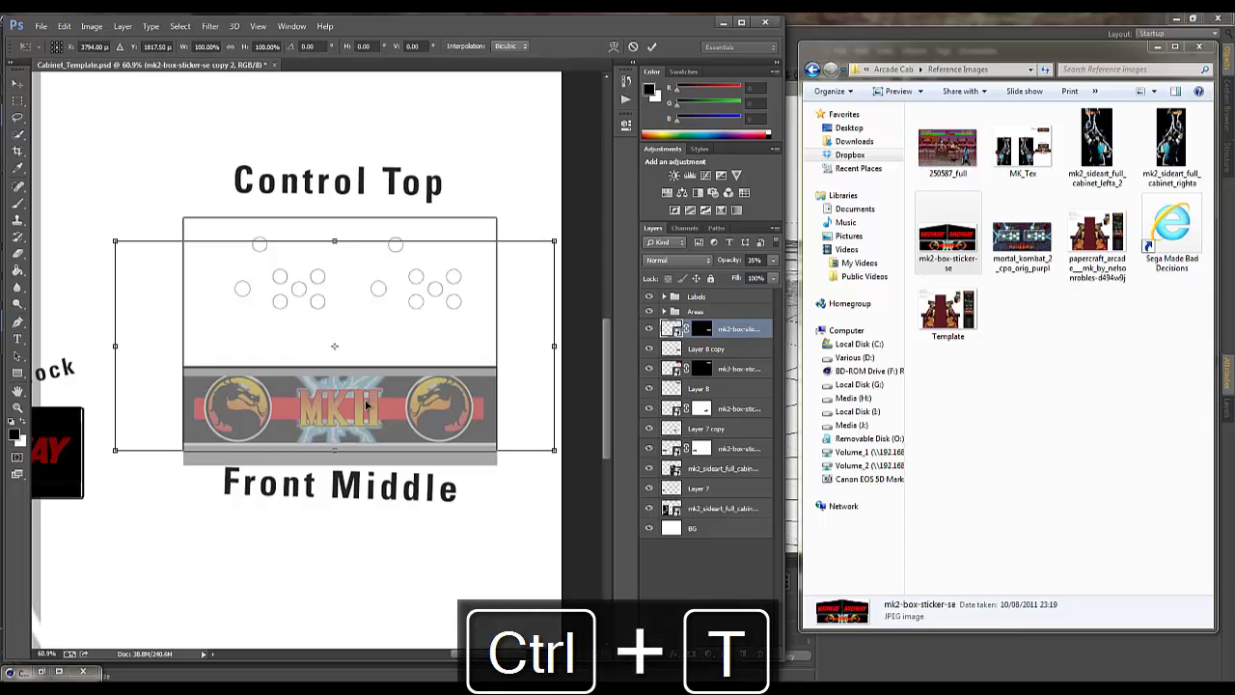
drag(367, 402, 354, 391)
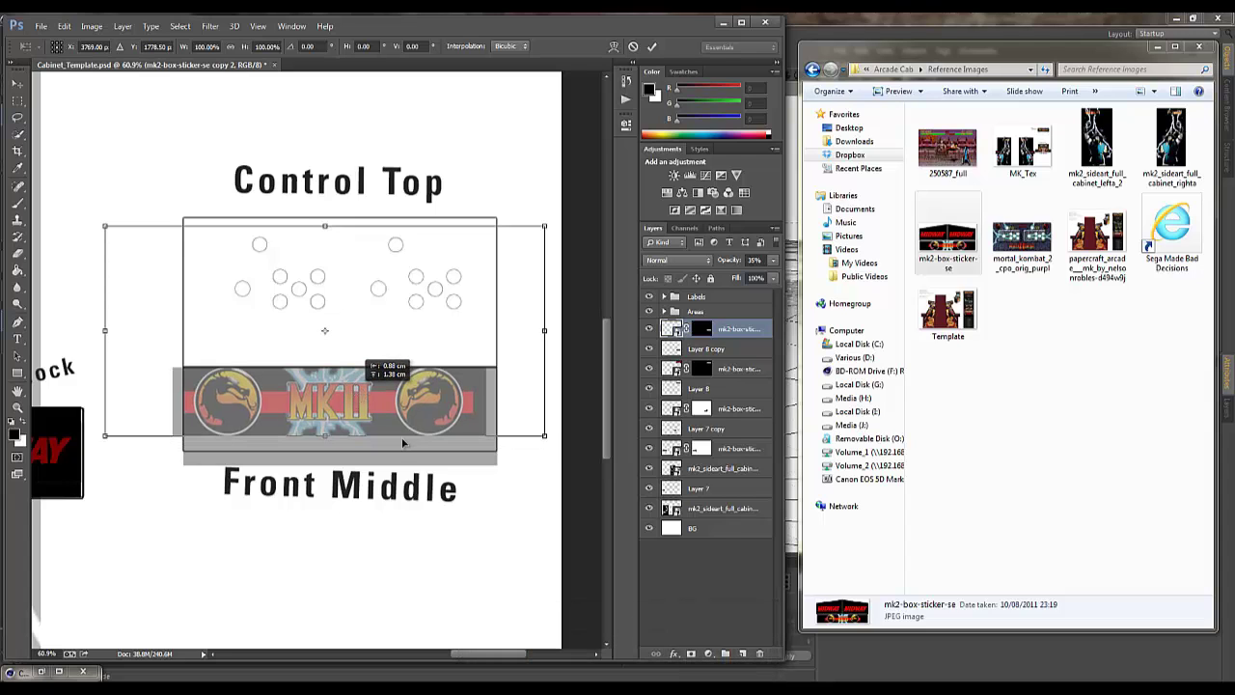
mouse_move(545, 437)
mouse_down()
mouse_move(571, 454)
mouse_move(568, 470)
mouse_move(590, 456)
mouse_move(537, 440)
mouse_up()
Nudge the enlarged MKII banner copy left and up until it sits within the Front Middle box's height, and apply the transform.
key(Left)
key(Left)
key(Left)
key(Left)
key(Left)
key(Left)
key(Left)
key(Left)
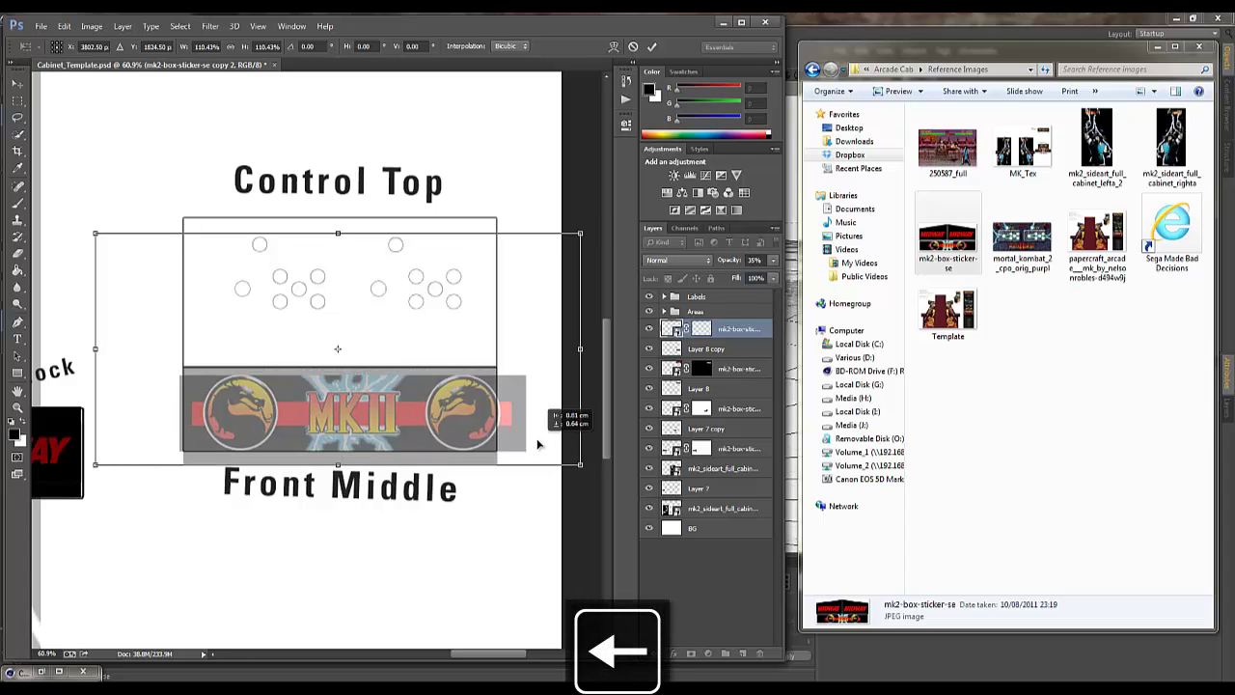
key(Left)
key(Left)
key(Up)
key(Up)
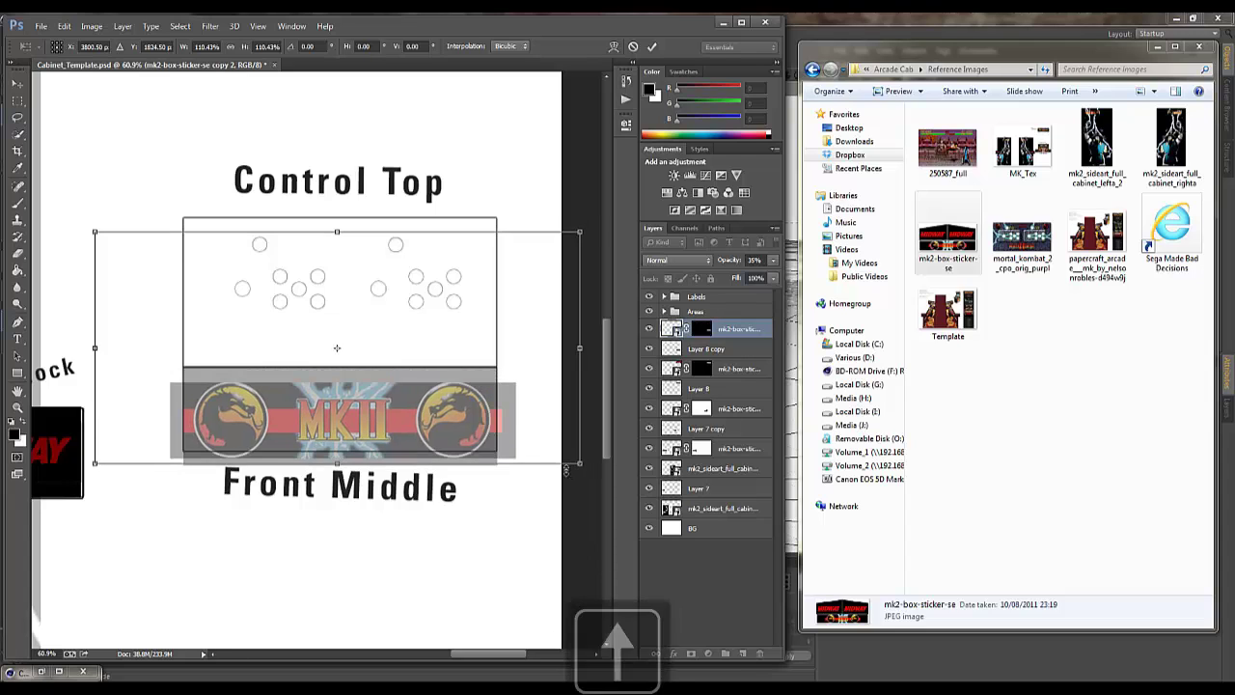
key(Left)
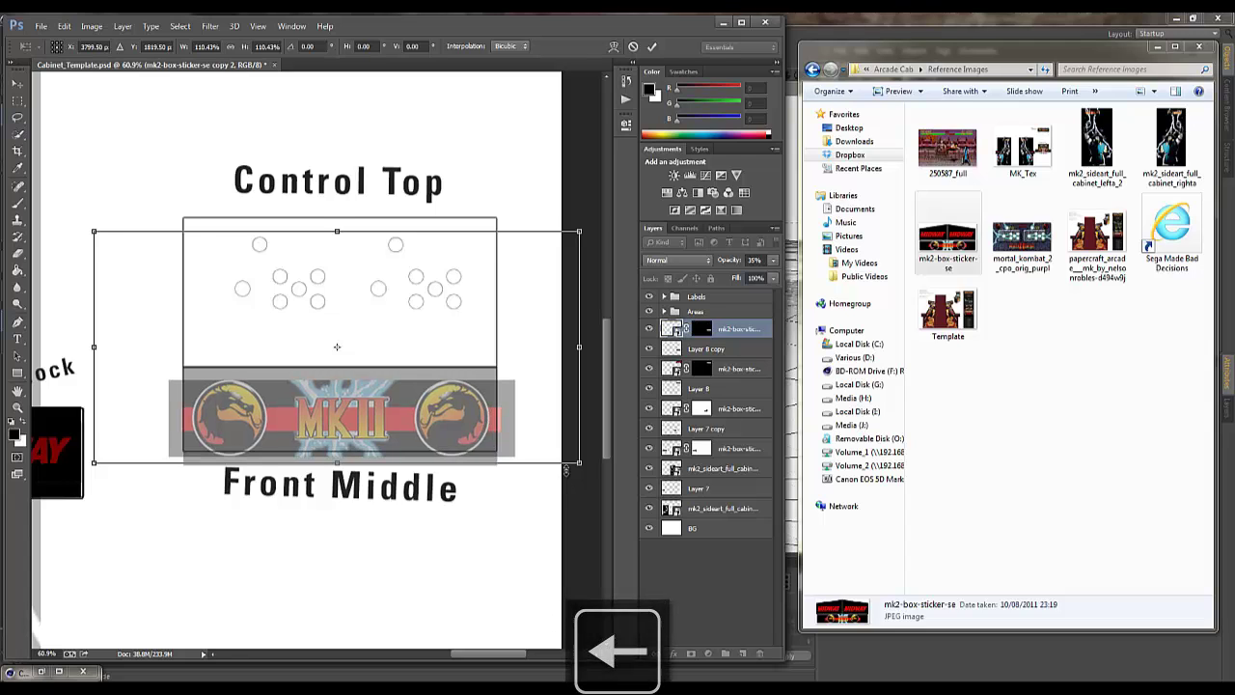
key(Up)
key(Up)
key(Up)
key(Up)
key(Up)
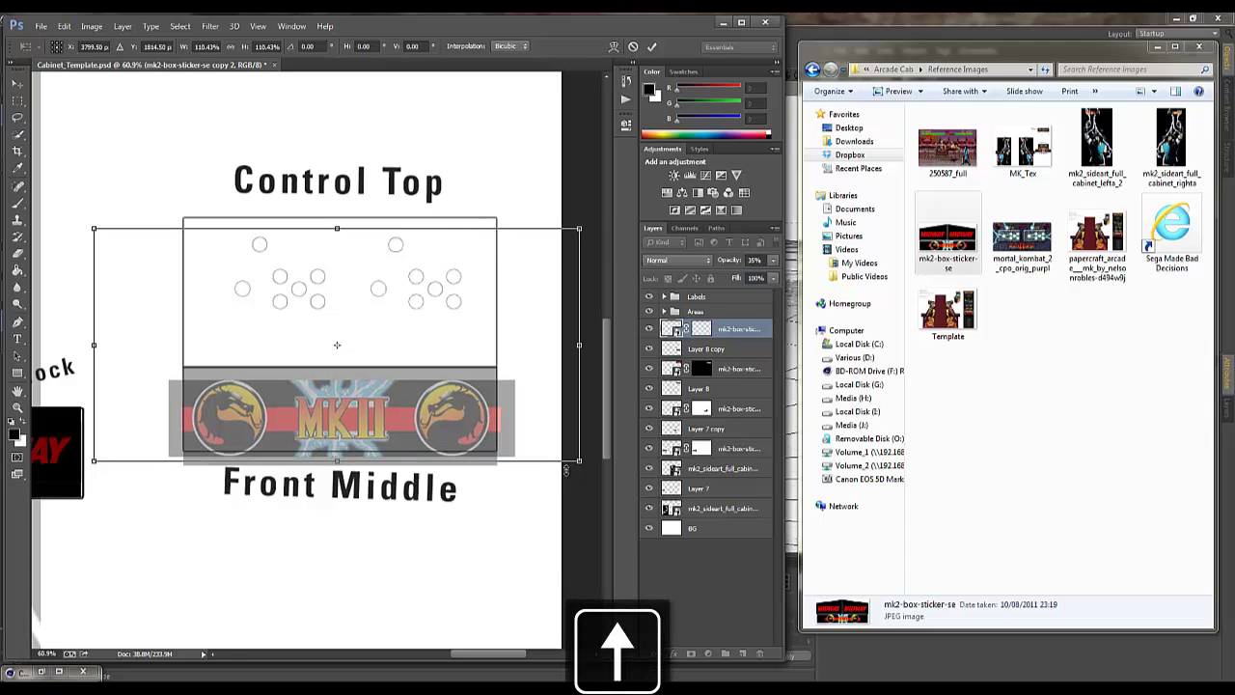
key(Up)
key(Up)
key(Up)
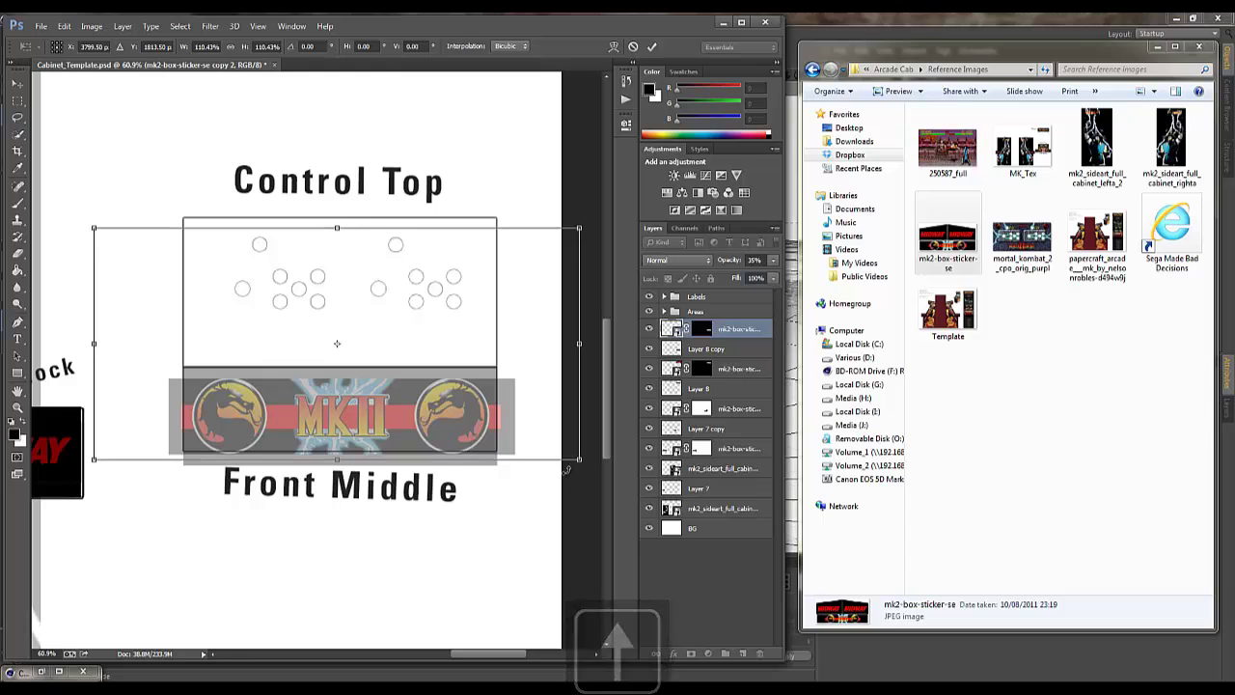
key(shift+Up)
key(shift+Up)
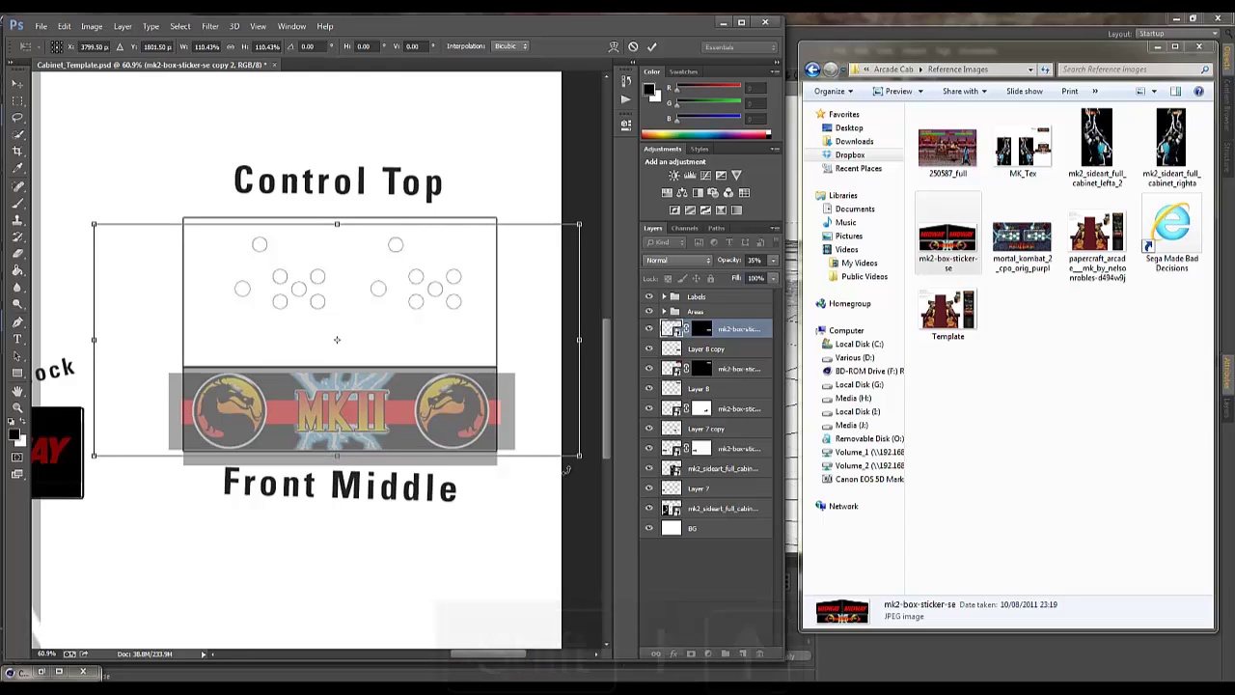
key(Up)
key(Up)
key(Up)
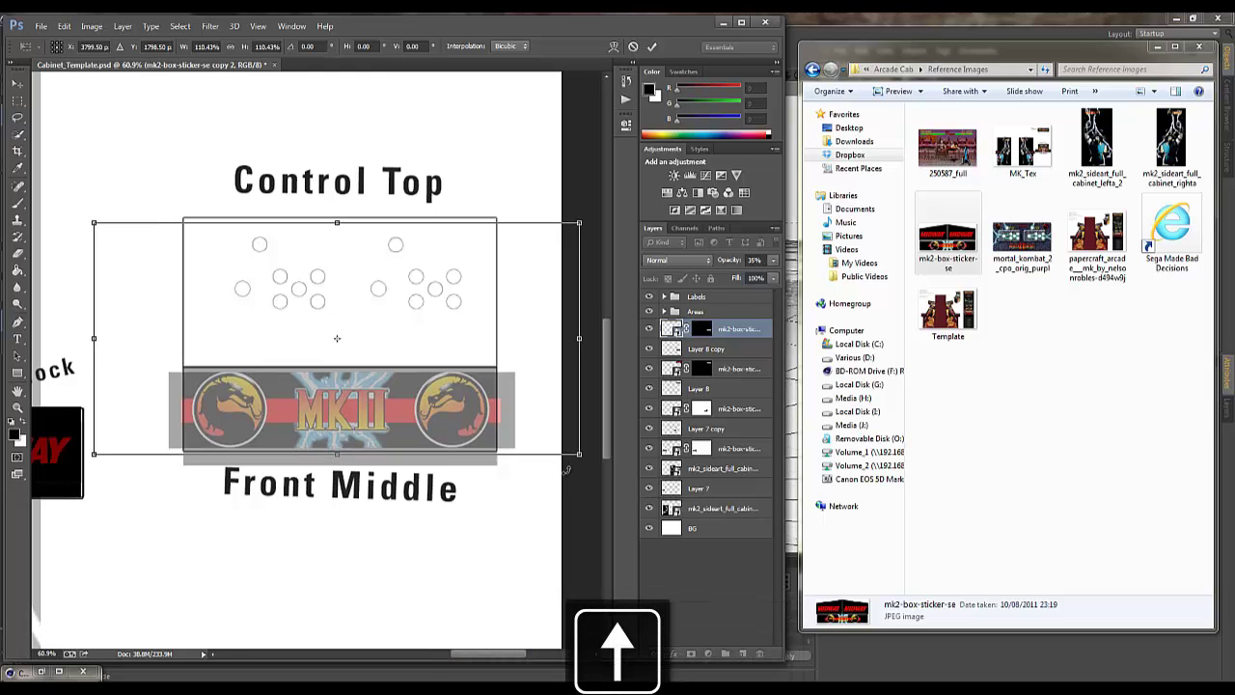
key(Up)
key(Up)
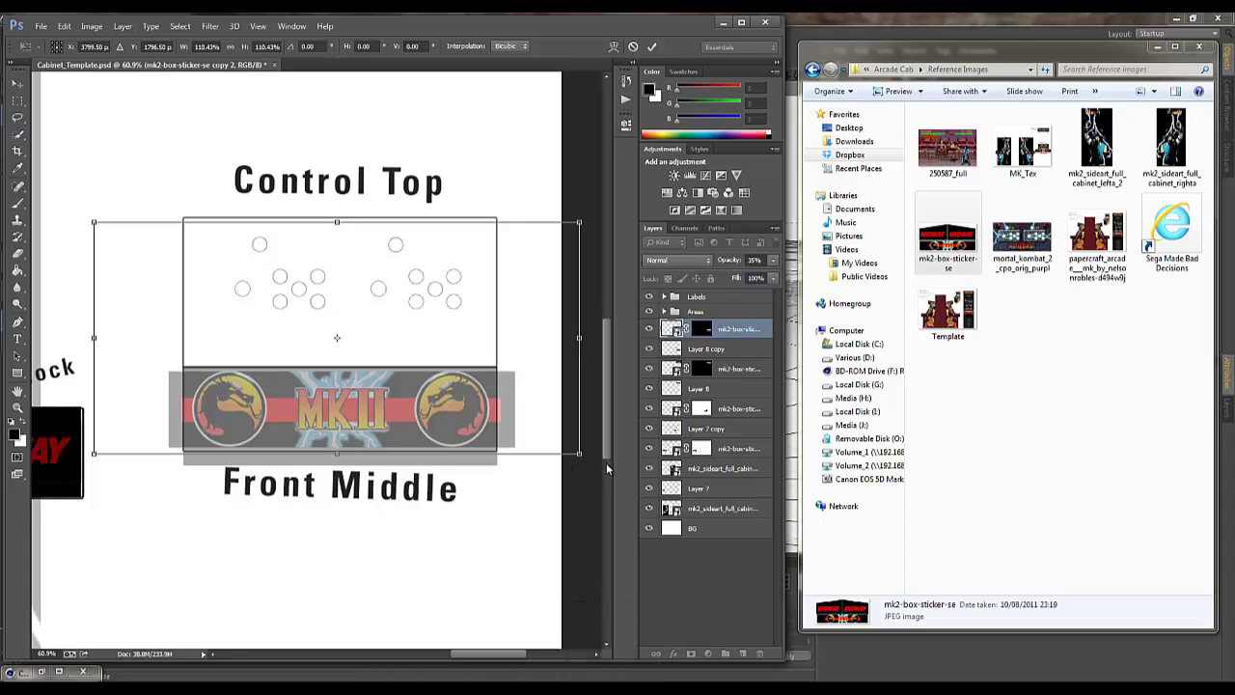
key(Return)
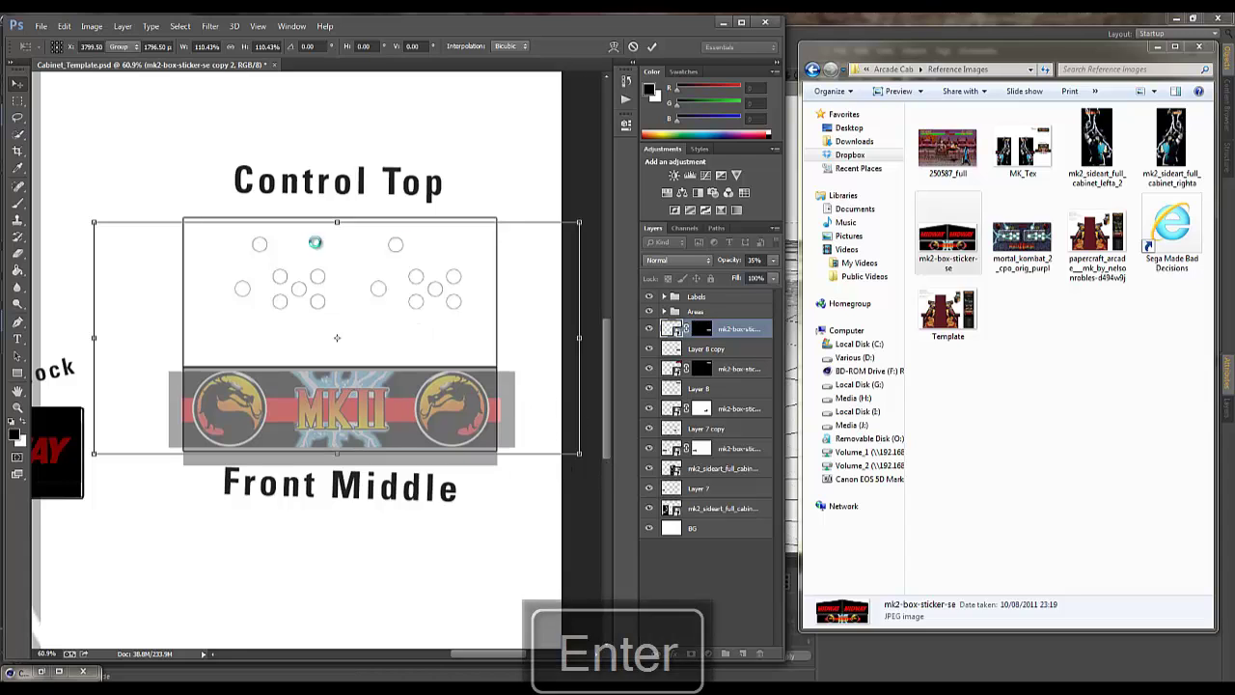
Place the mortal_kombat_2_cpo_orig_purpl image in the template, scaled down to 8.76% over the Control Top box, with its opacity at 50%.
click(1025, 237)
drag(1029, 235, 394, 315)
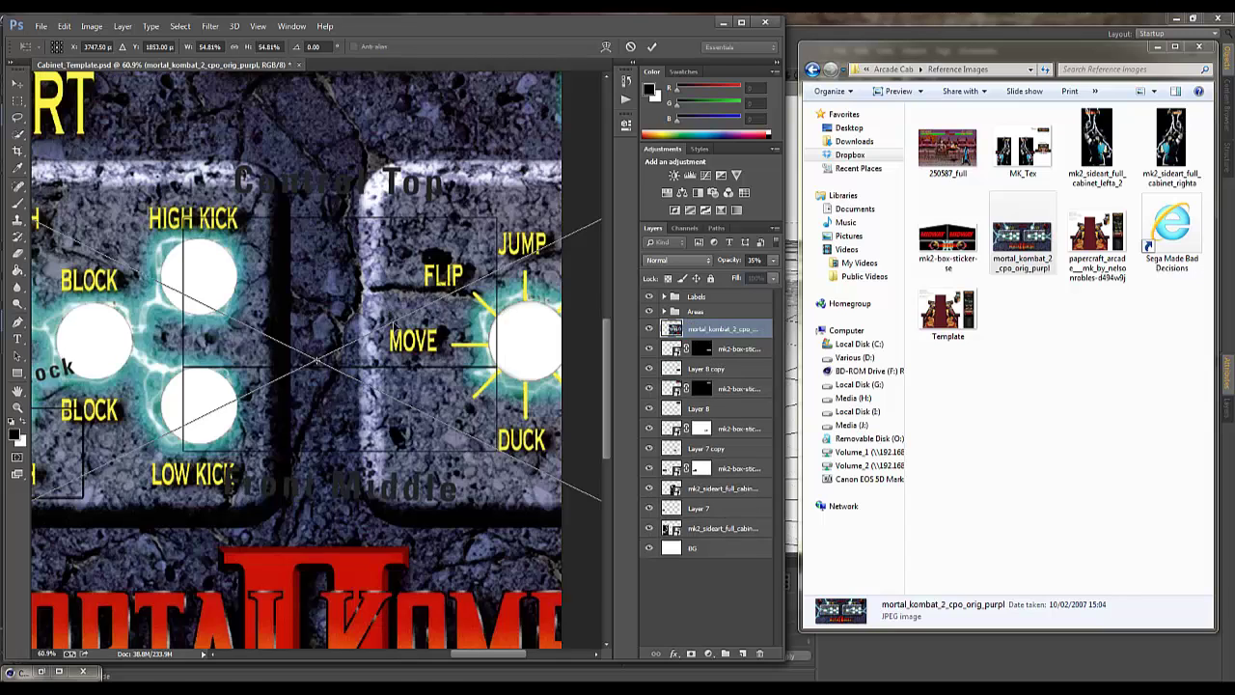
alt+scroll(261, 260, down, 5)
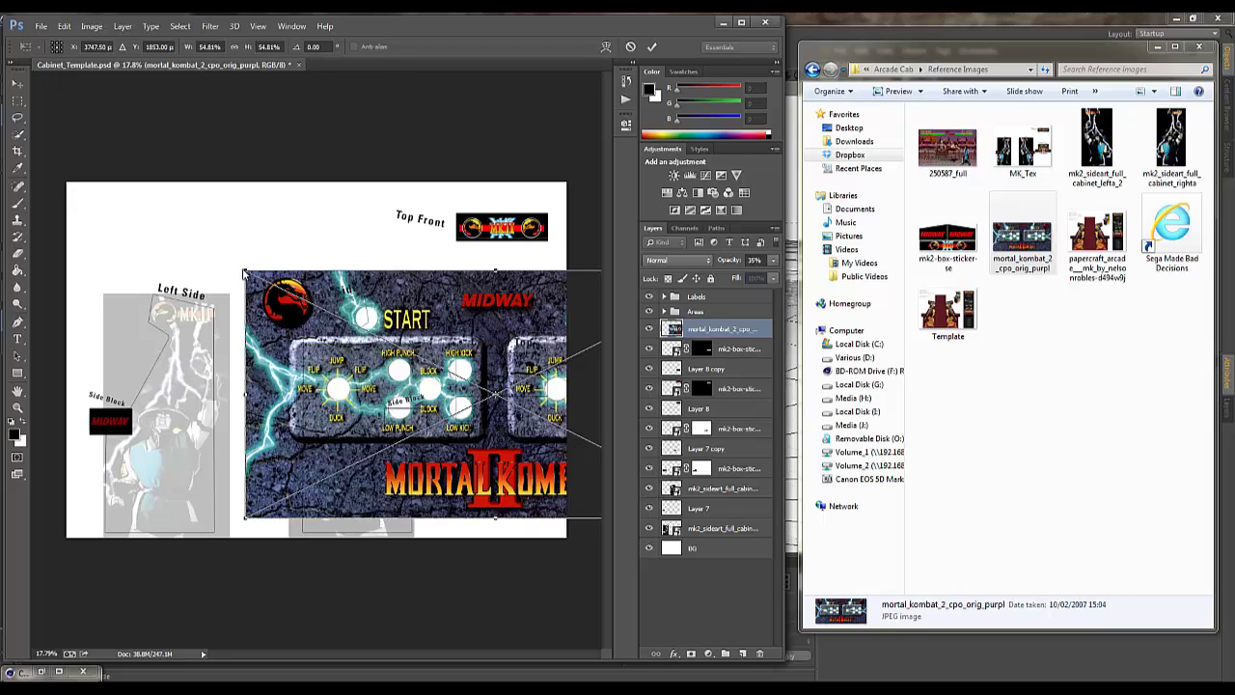
drag(246, 273, 507, 386)
click(17, 408)
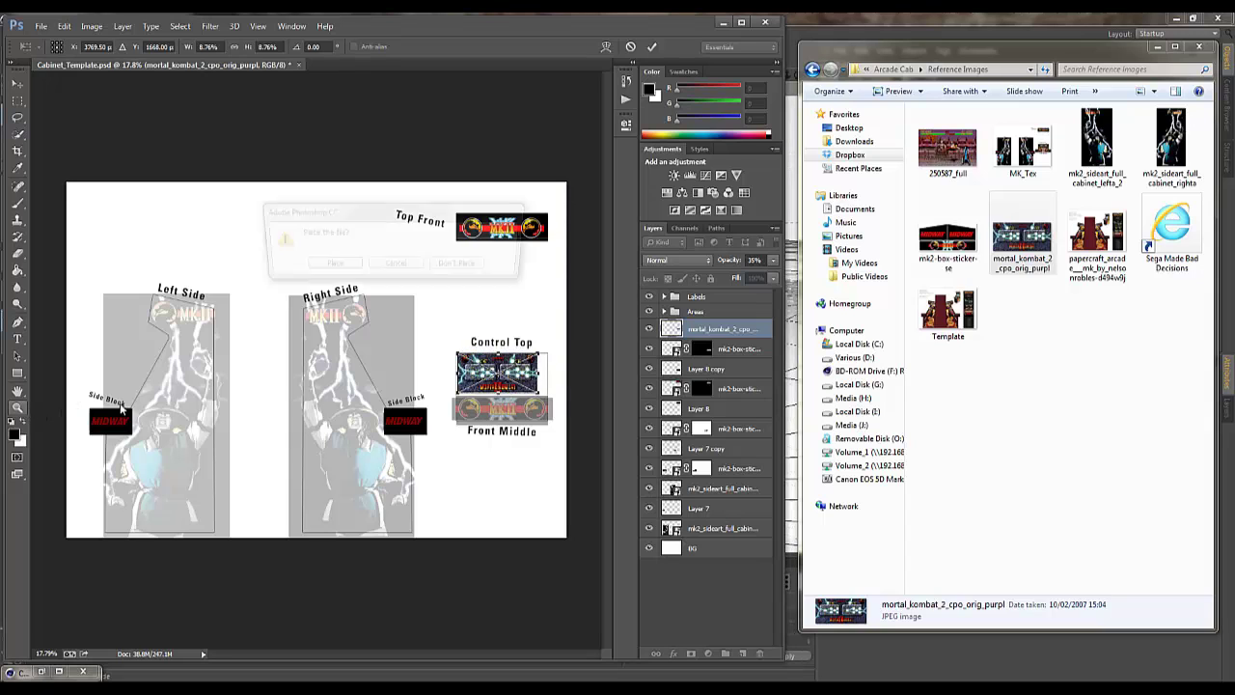
click(353, 267)
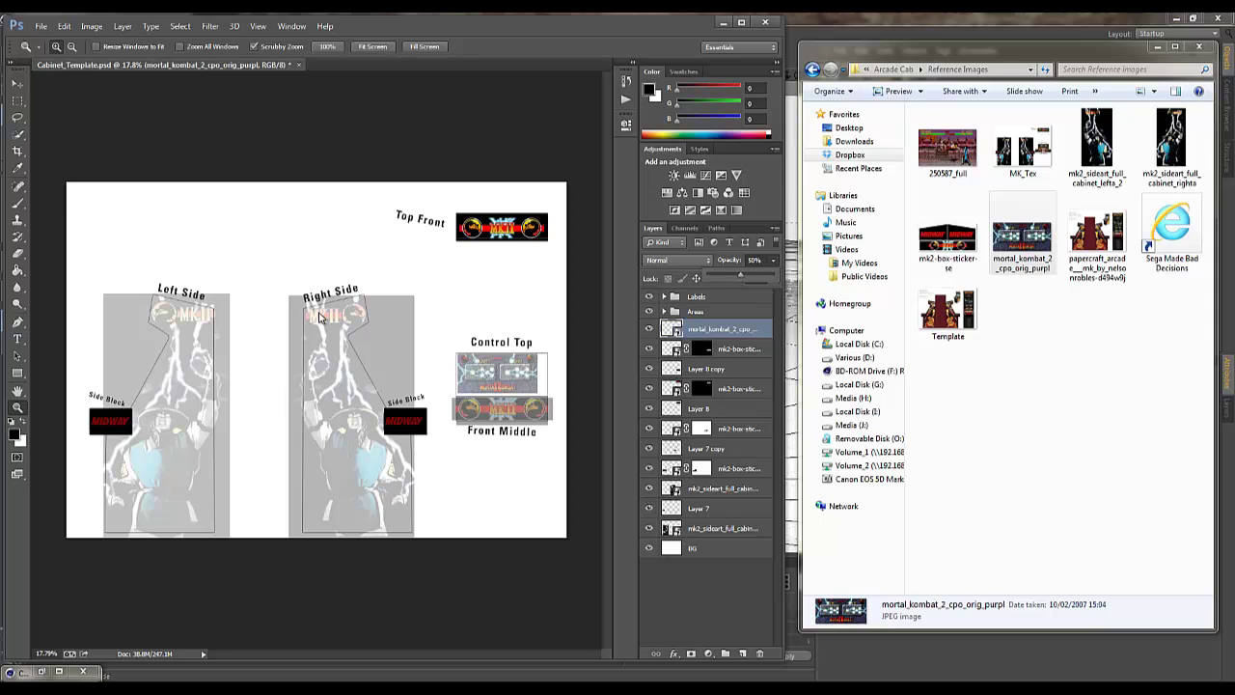
Scale the control panel artwork to about 9.9%, align its buttons with the template's circles, and stretch it to Control Top's right edge.
drag(535, 377, 619, 403)
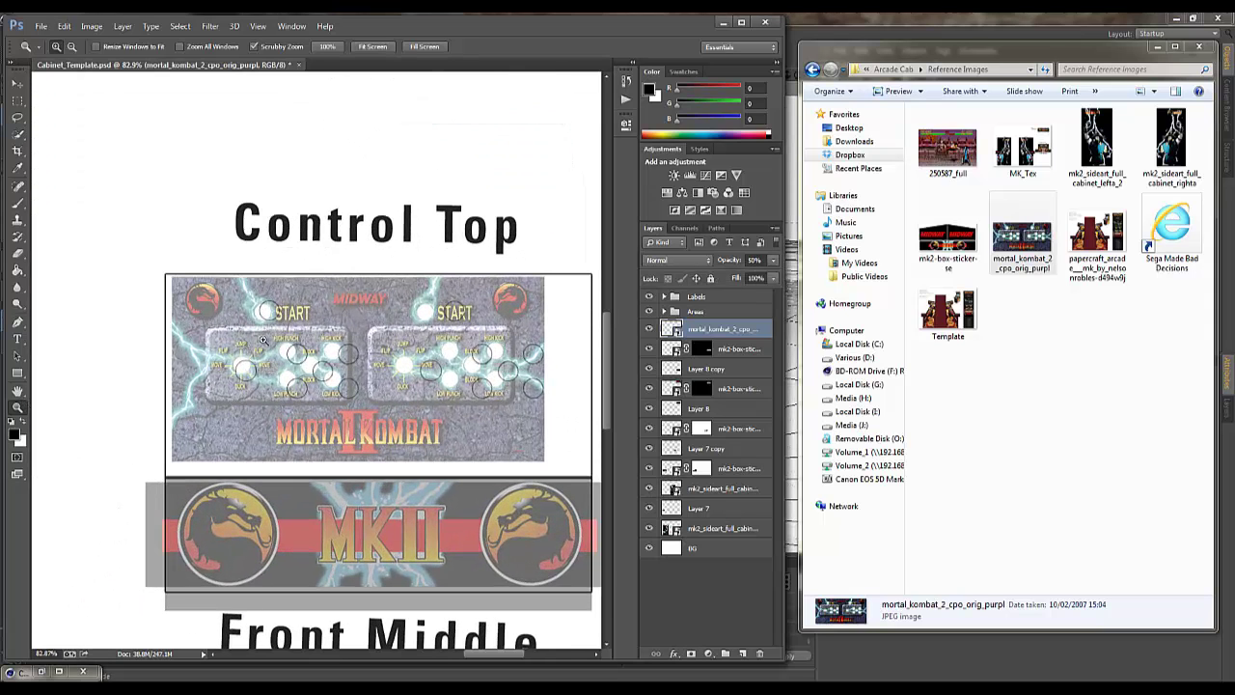
click(18, 84)
key(ctrl+t)
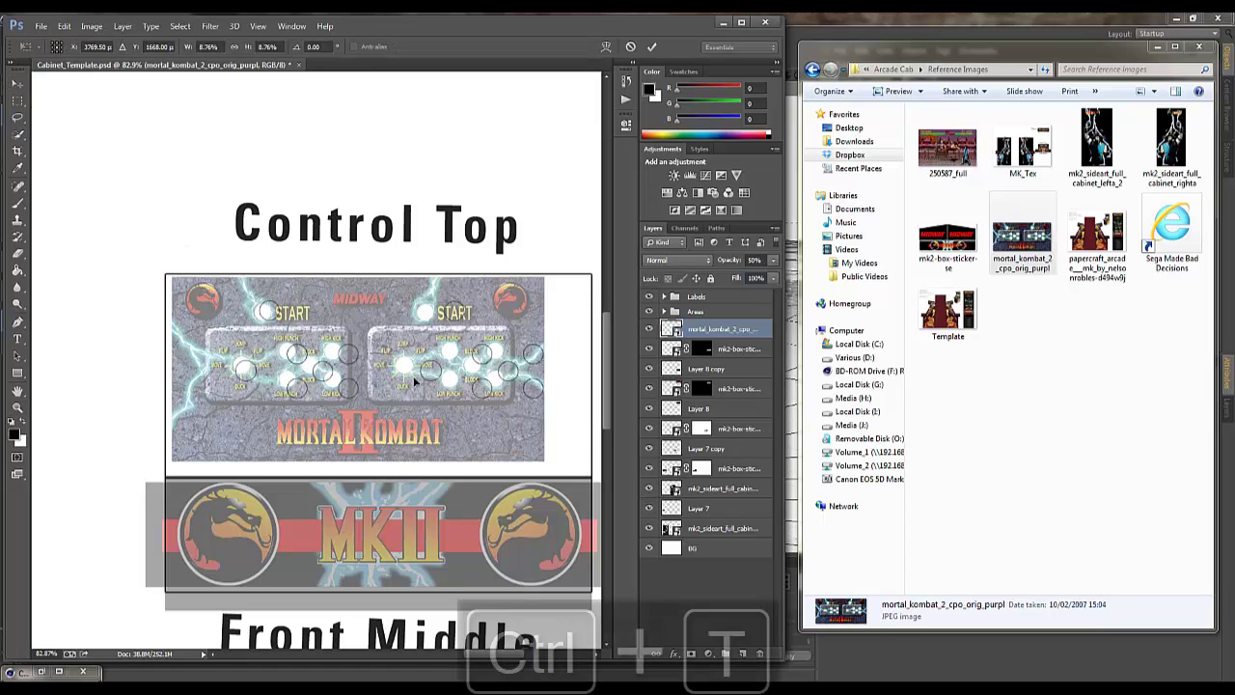
drag(572, 472, 593, 480)
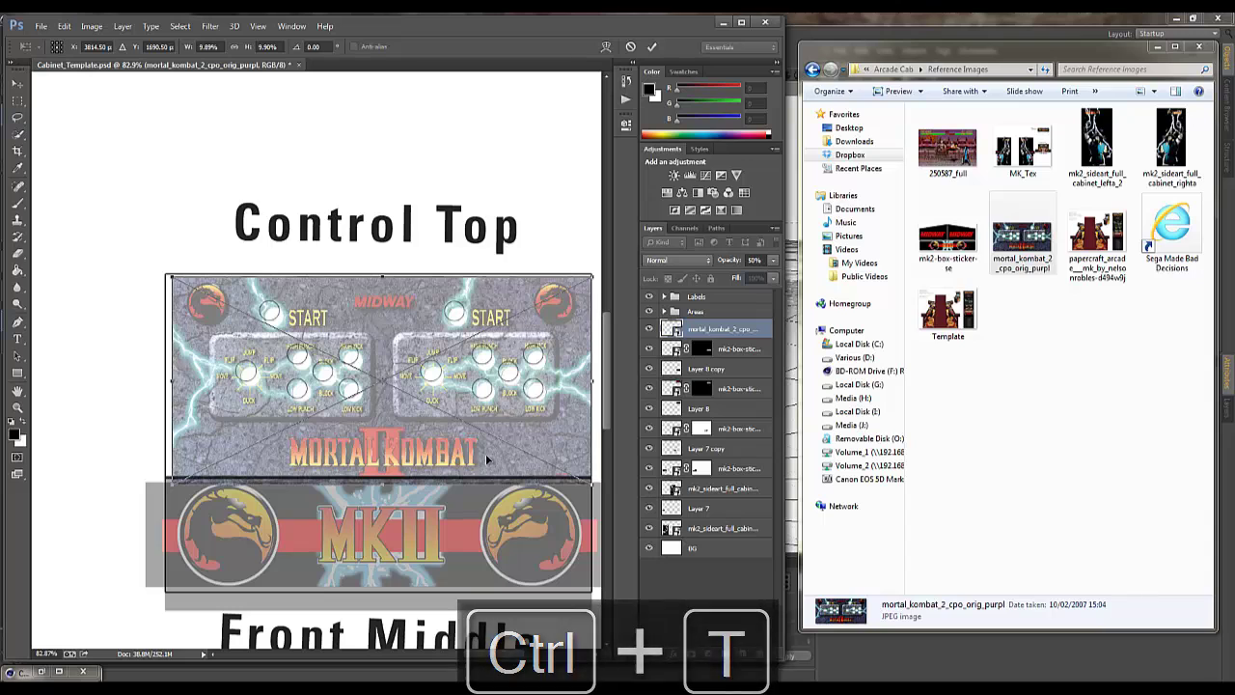
drag(485, 454, 481, 447)
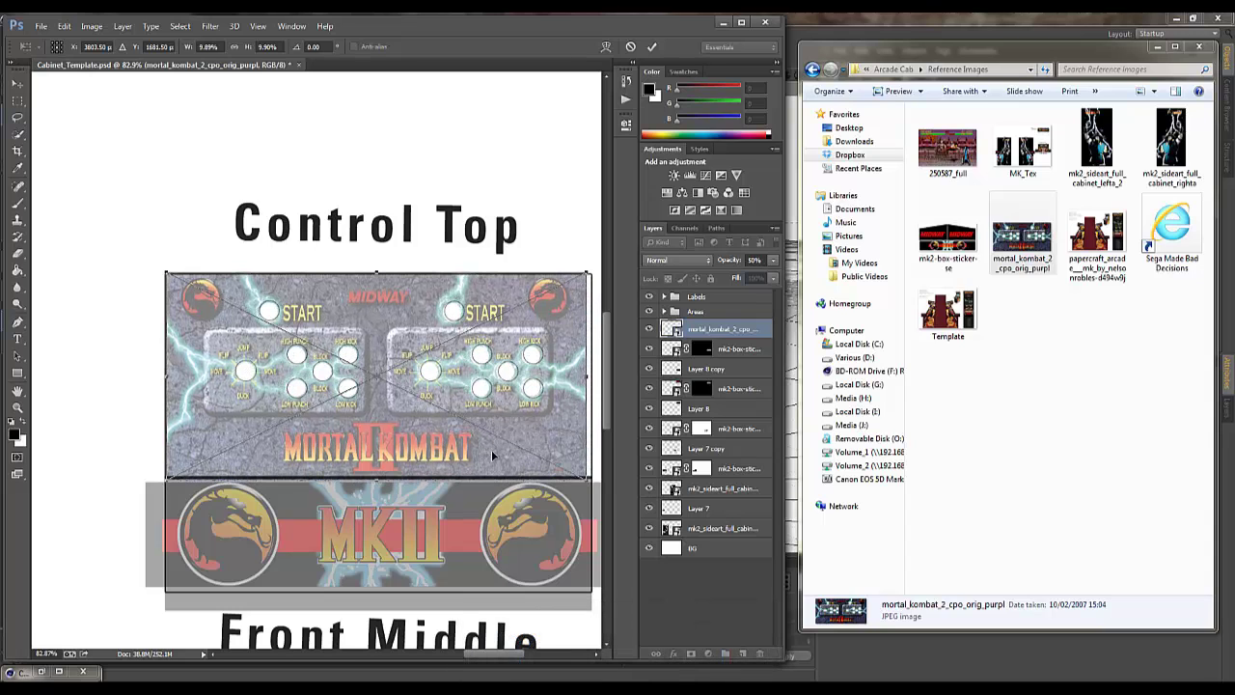
drag(588, 376, 593, 376)
key(Return)
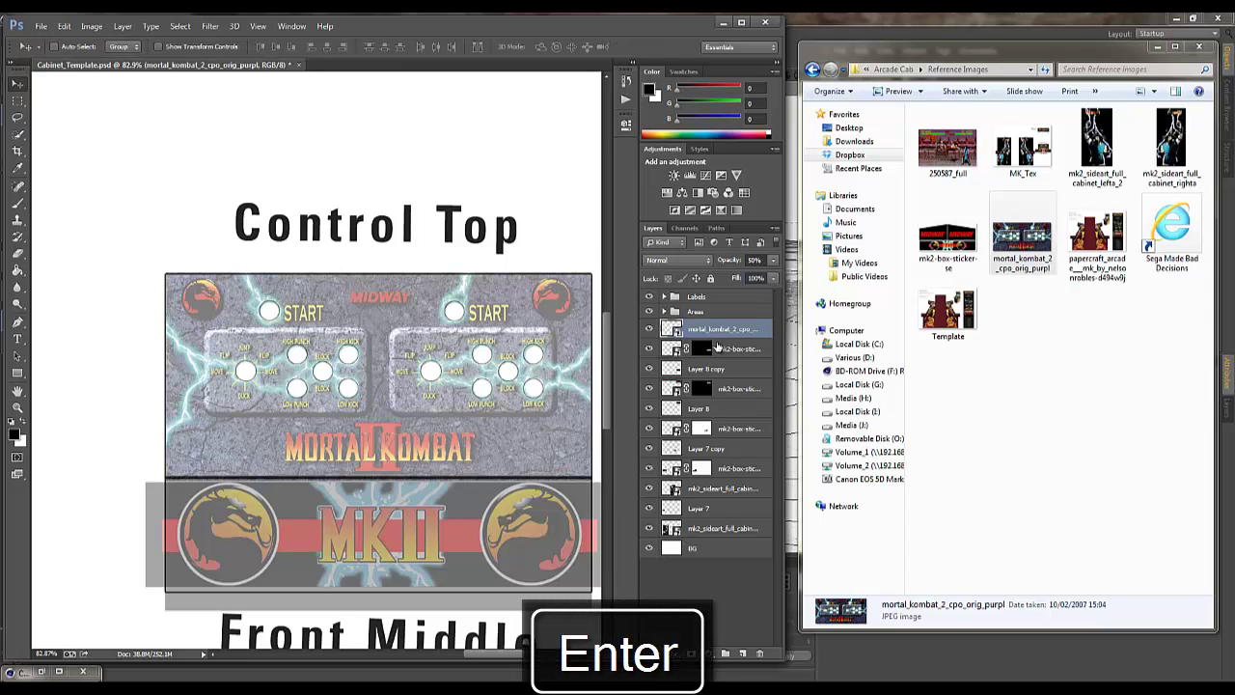
Move the control panel artwork layer beneath Layer 8, and set the opacity of all artwork layers above BG to 100%.
drag(730, 329, 723, 378)
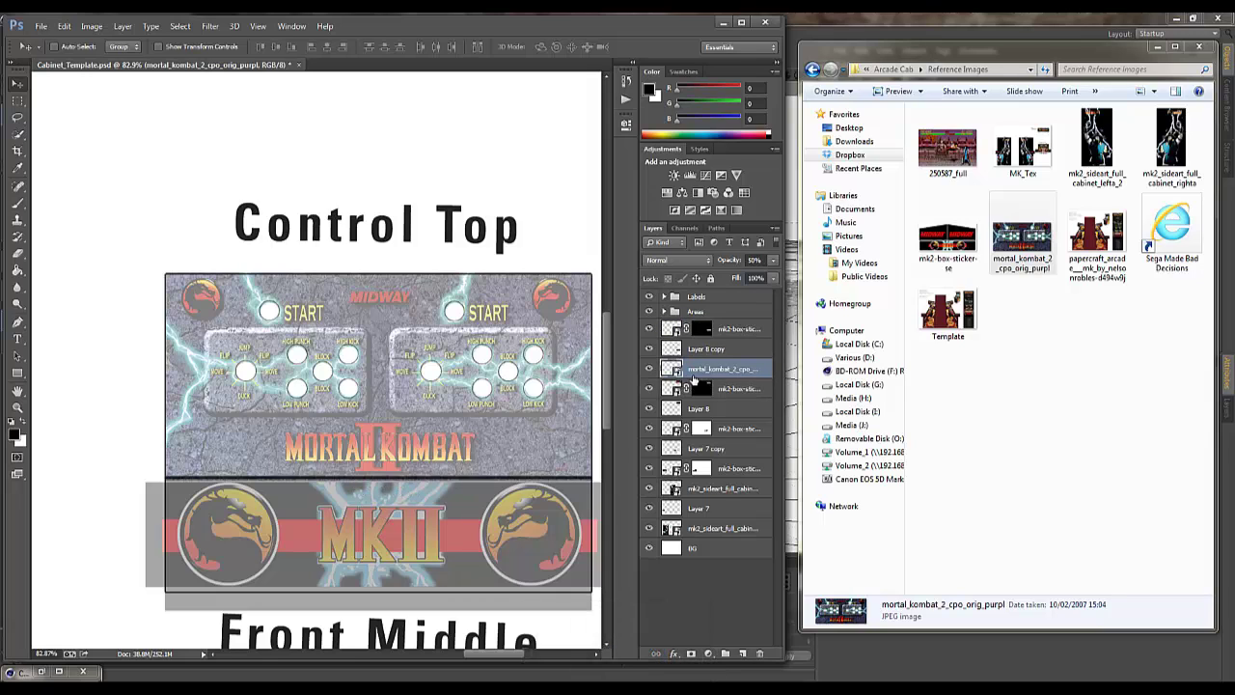
drag(741, 368, 735, 417)
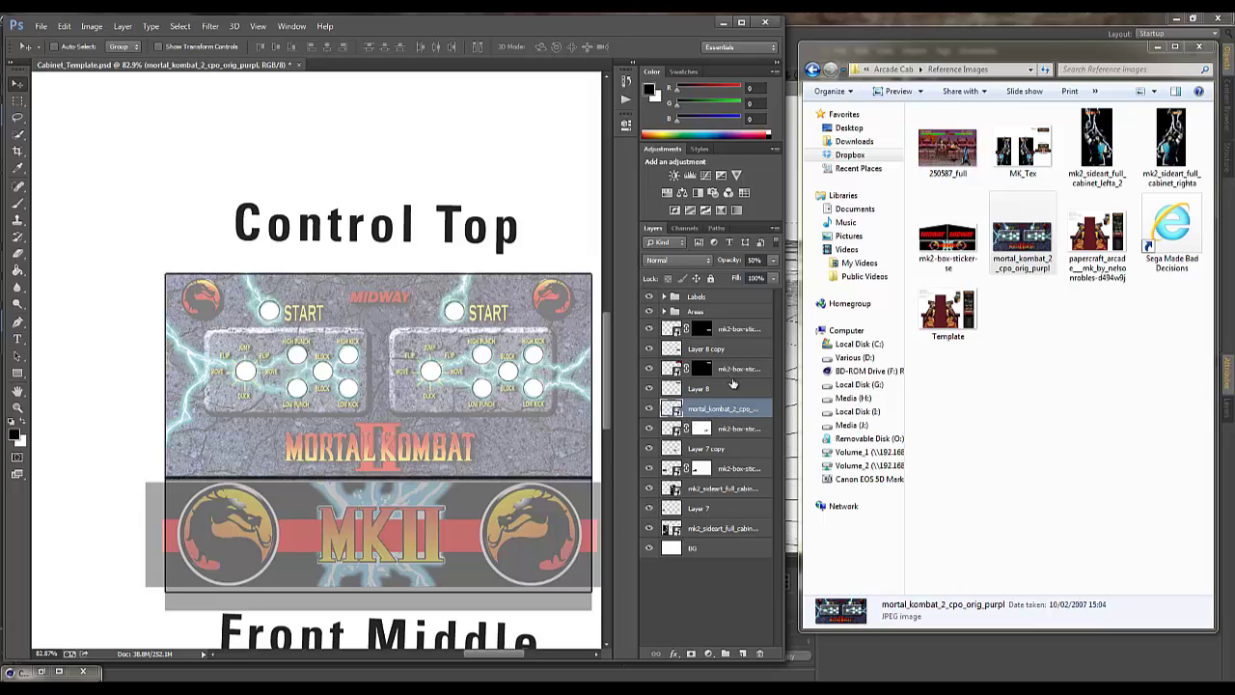
click(741, 329)
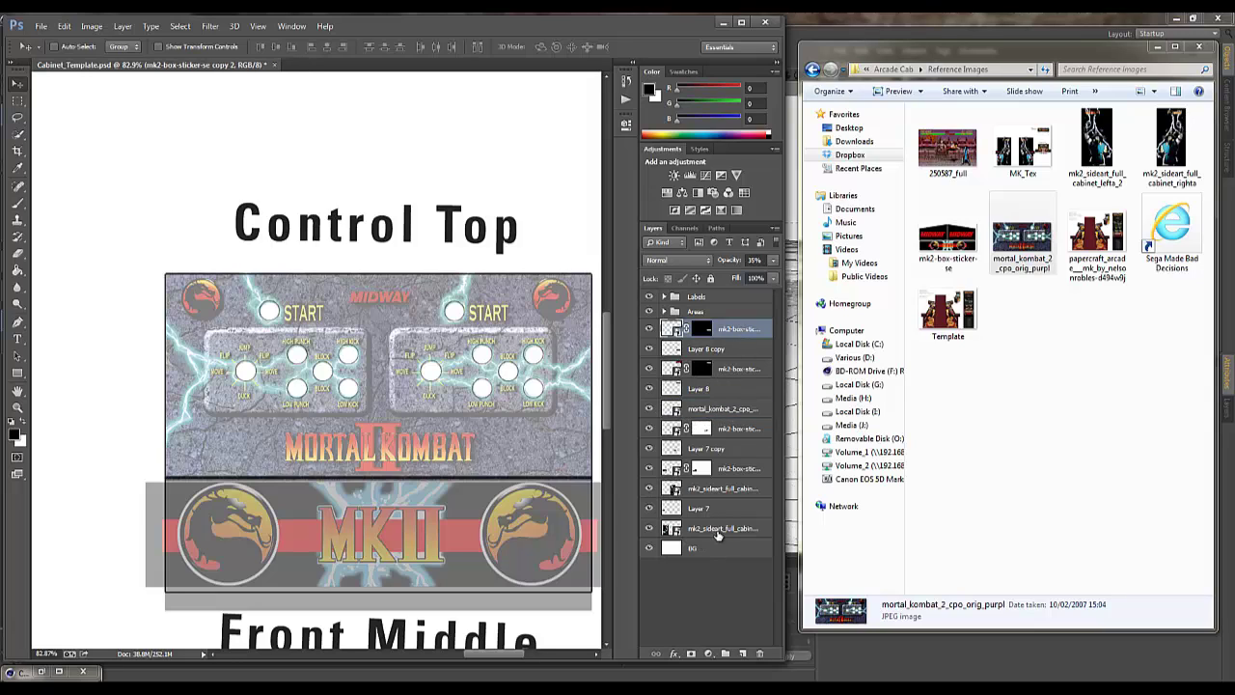
shift+click(718, 533)
click(774, 260)
drag(774, 276, 795, 278)
Examine the whole cabinet template with all of its artwork at full opacity.
click(16, 408)
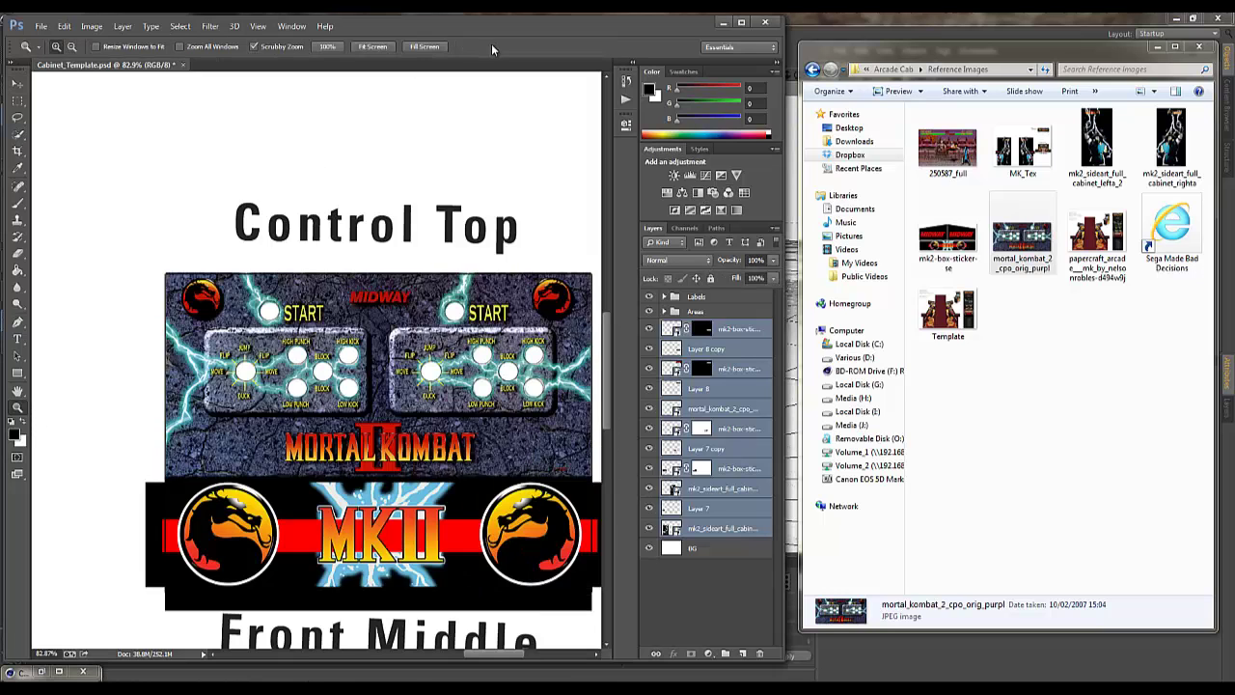
alt+click(326, 196)
alt+click(291, 220)
alt+click(234, 248)
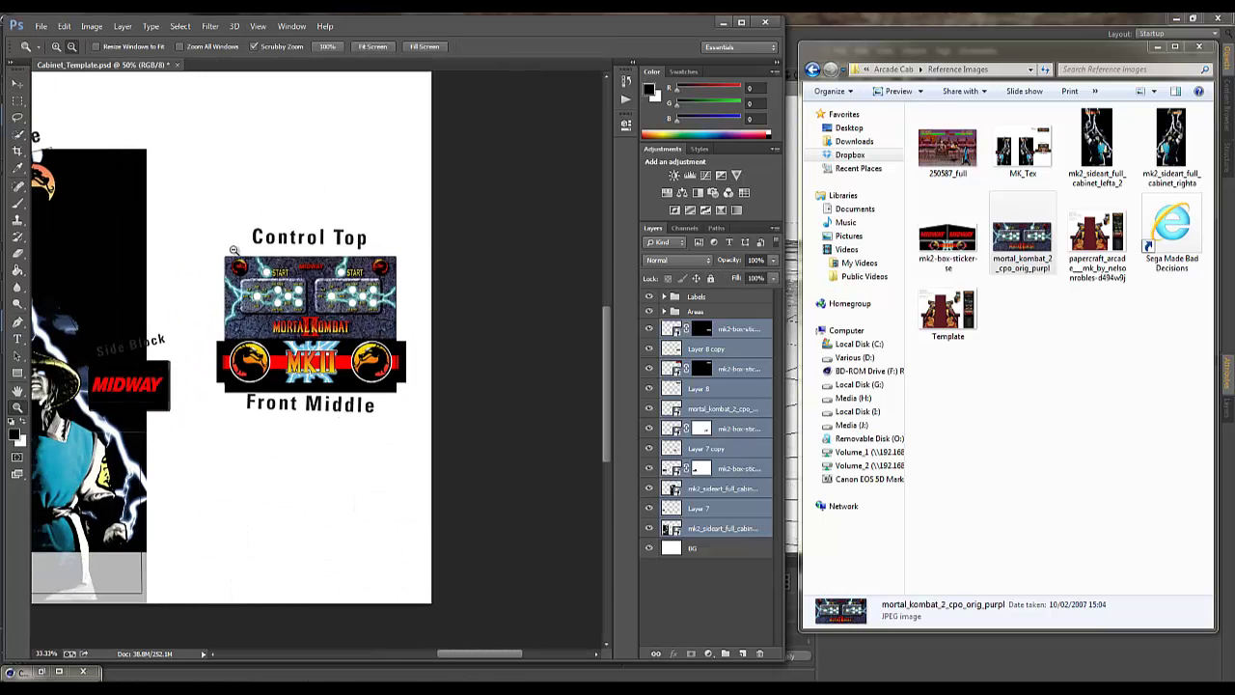
alt+click(168, 198)
drag(151, 184, 405, 246)
alt+click(256, 214)
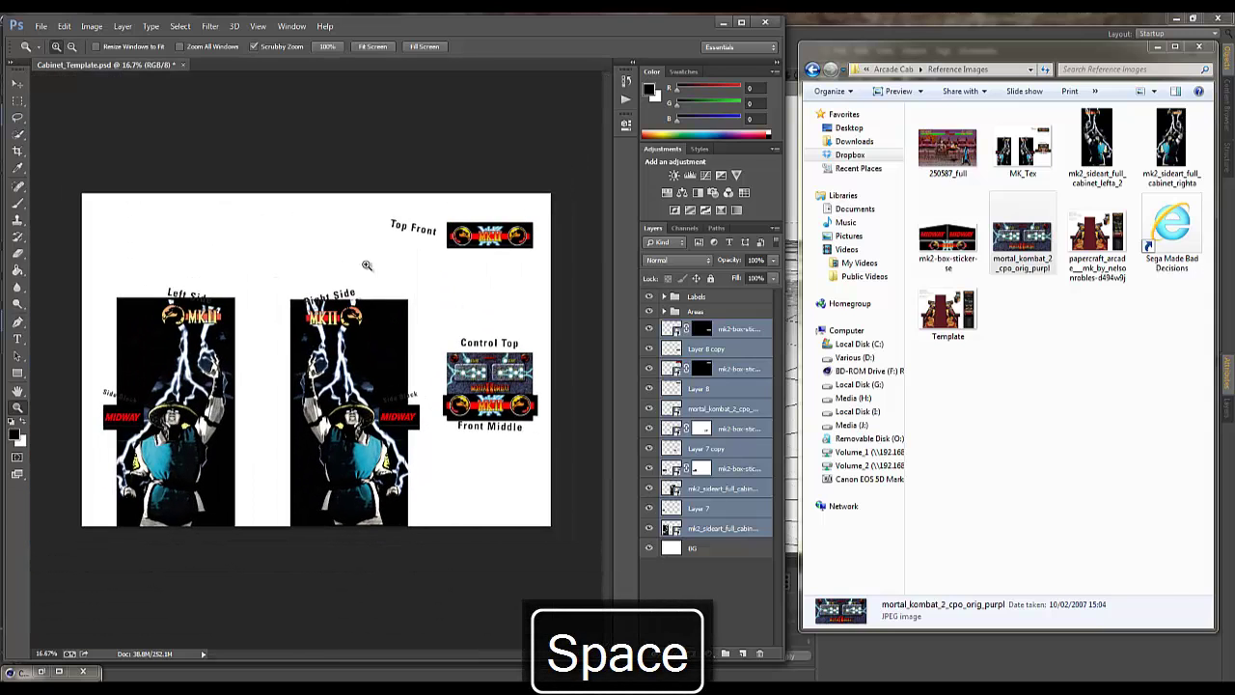
Save a JPEG copy of the template as Done_Tex in the Download folder's tex subfolder, accepting the JPEG options.
click(41, 26)
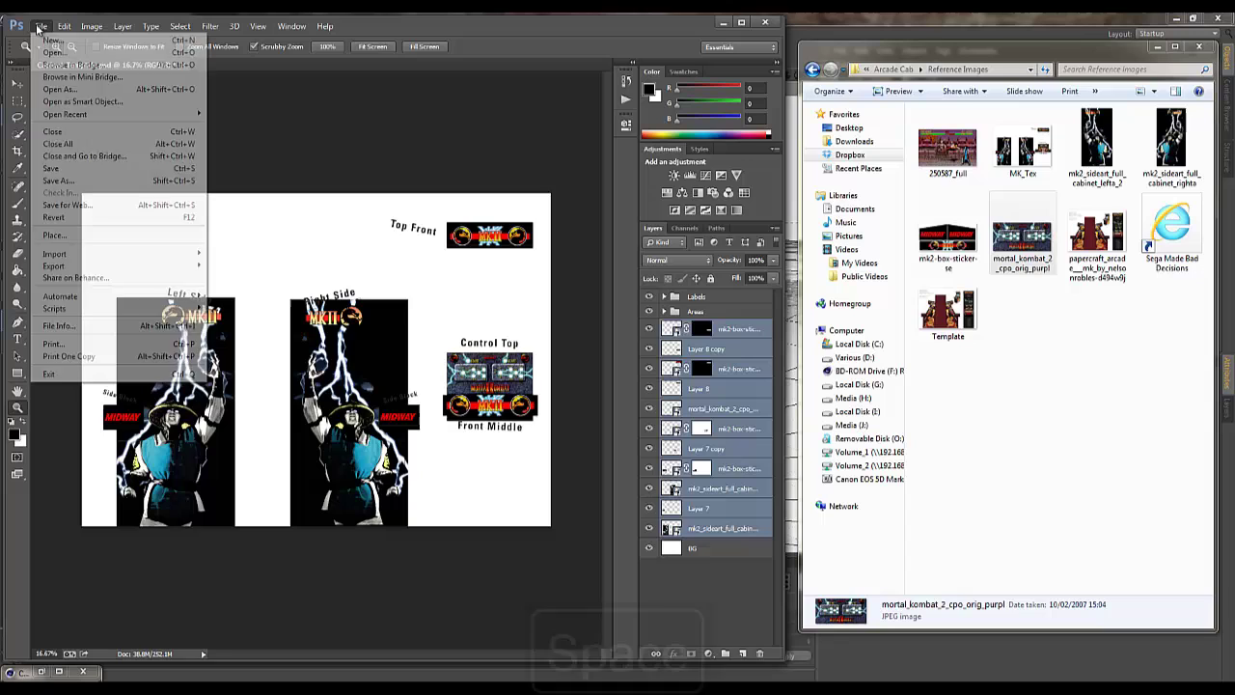
click(102, 181)
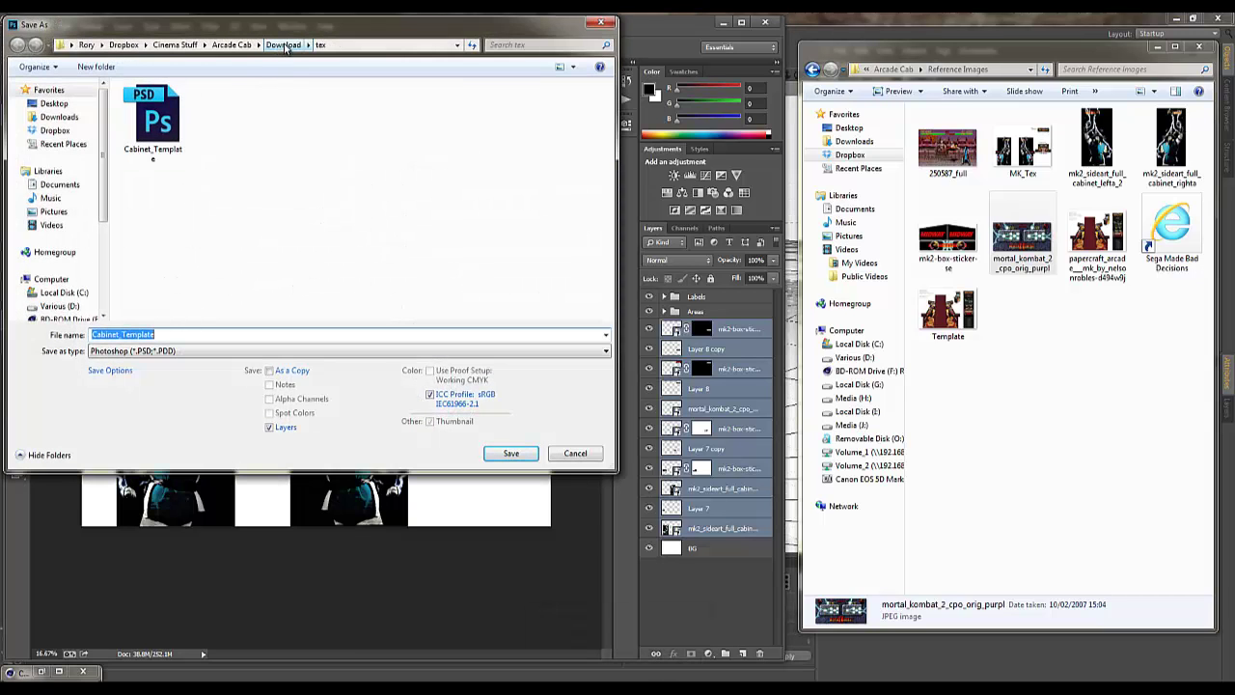
click(284, 45)
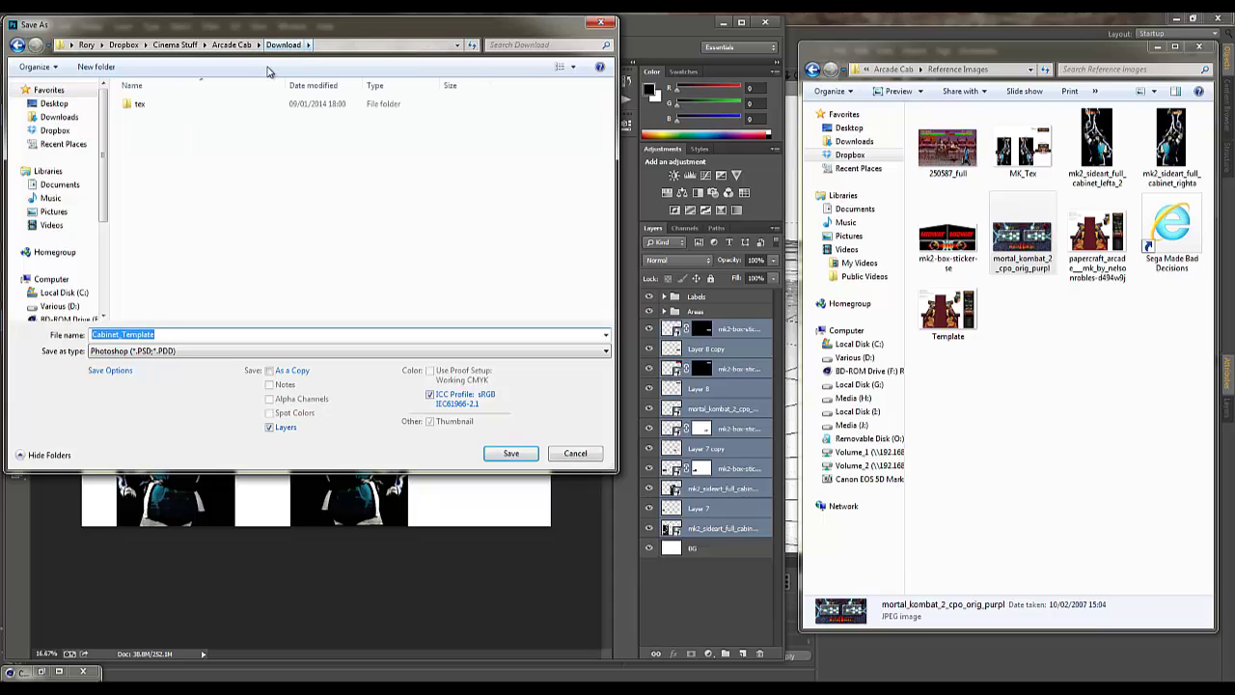
click(139, 108)
double_click(140, 108)
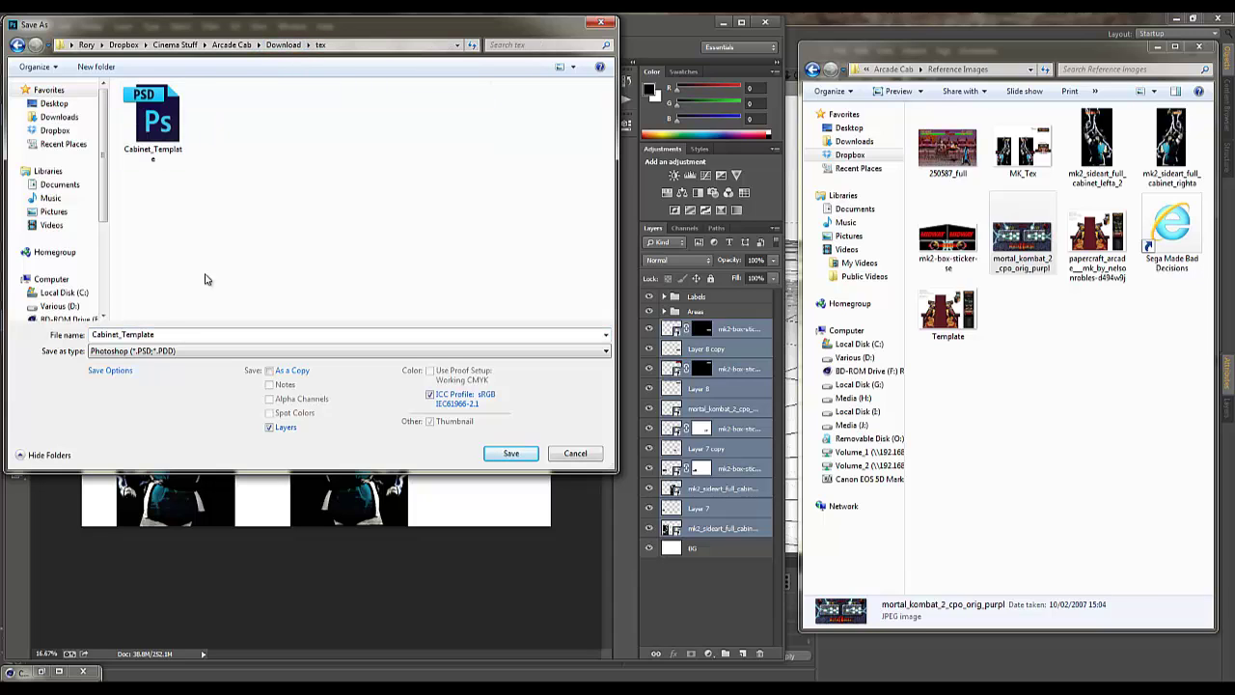
click(172, 351)
click(131, 451)
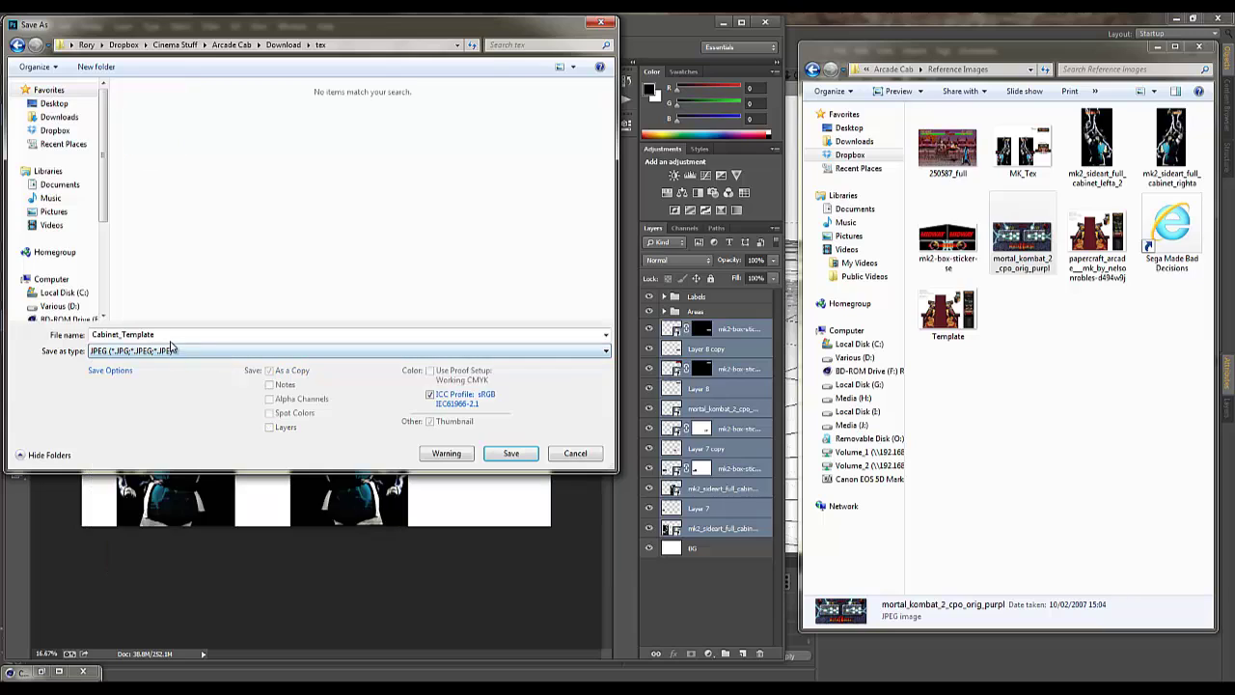
click(172, 334)
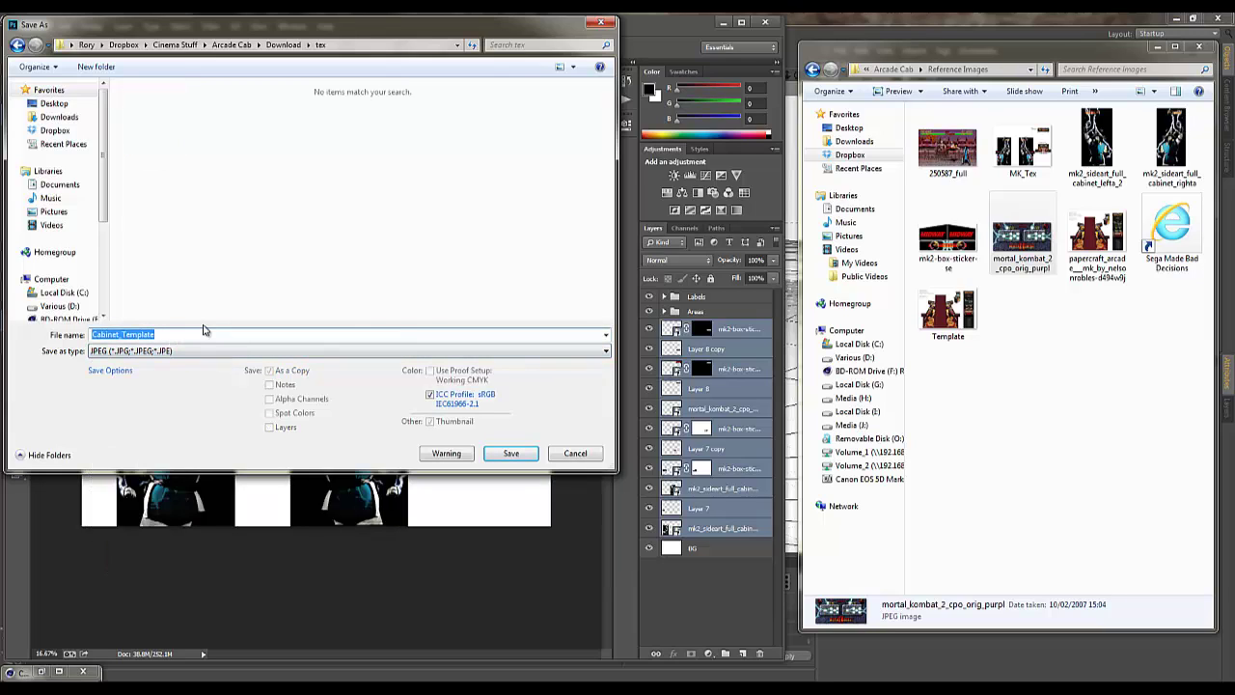
text(Done_Tex)
key(Return)
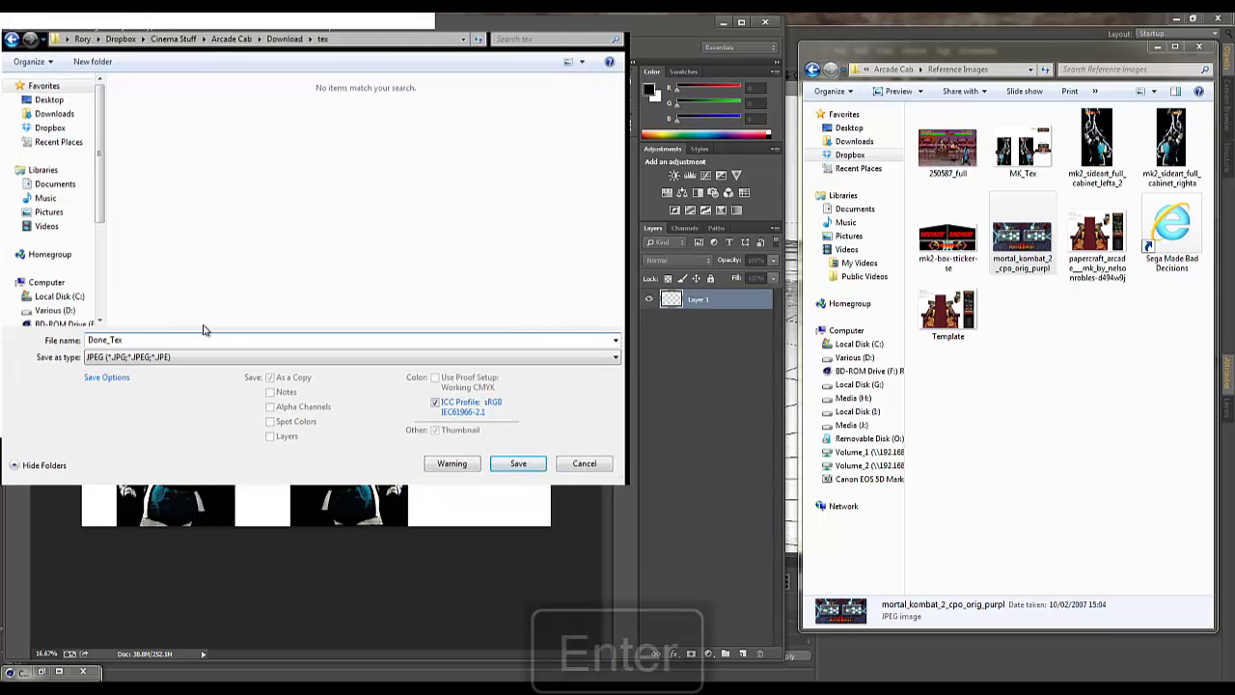
click(692, 202)
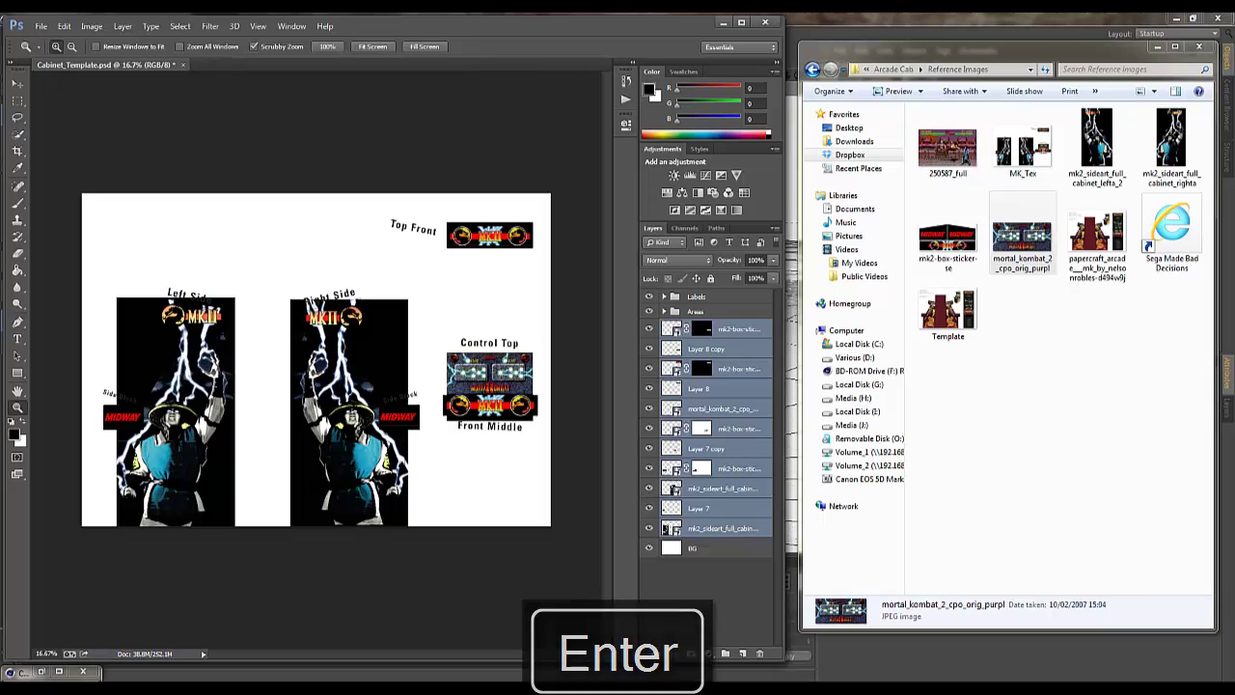
Switch to Cinema 4D and load Done_Tex from the tex folder as the Artwork material's color texture.
click(296, 689)
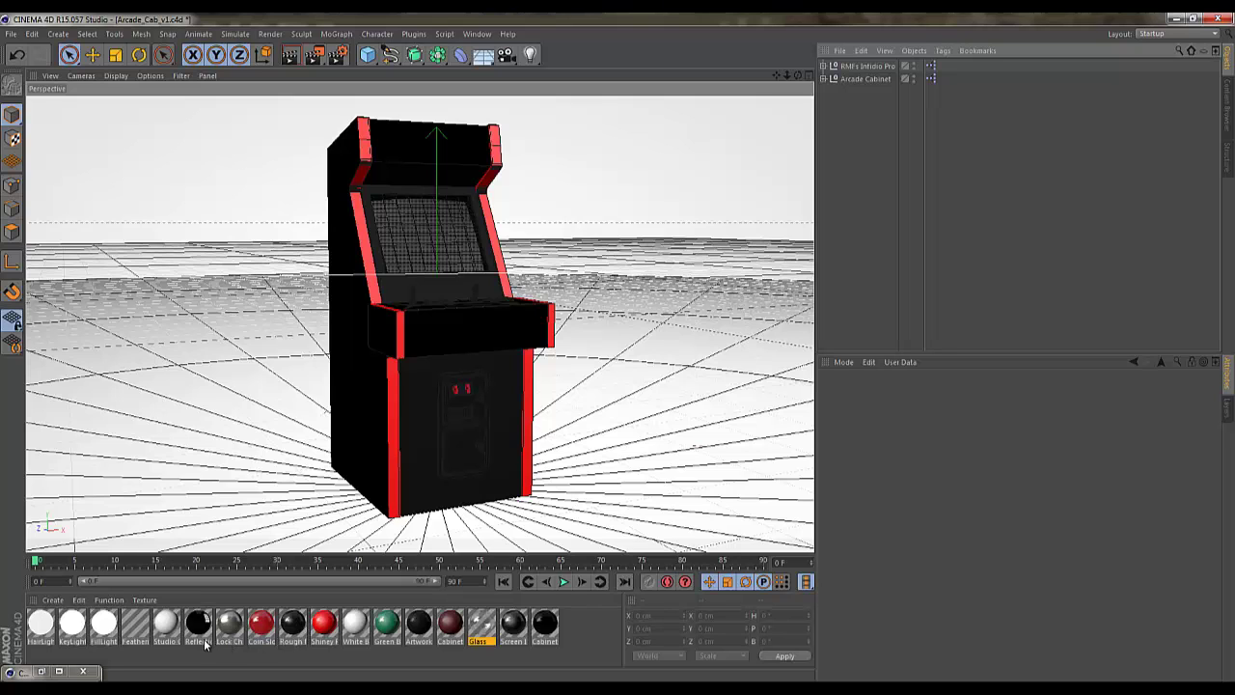
double_click(418, 626)
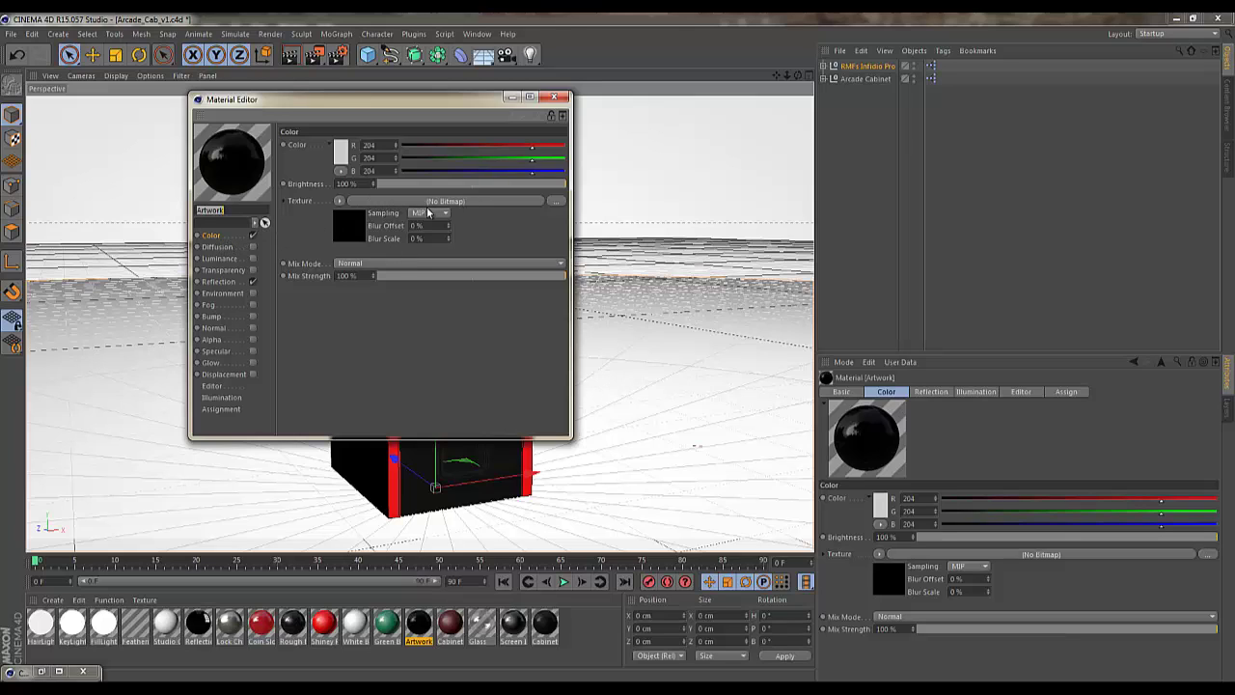
click(557, 202)
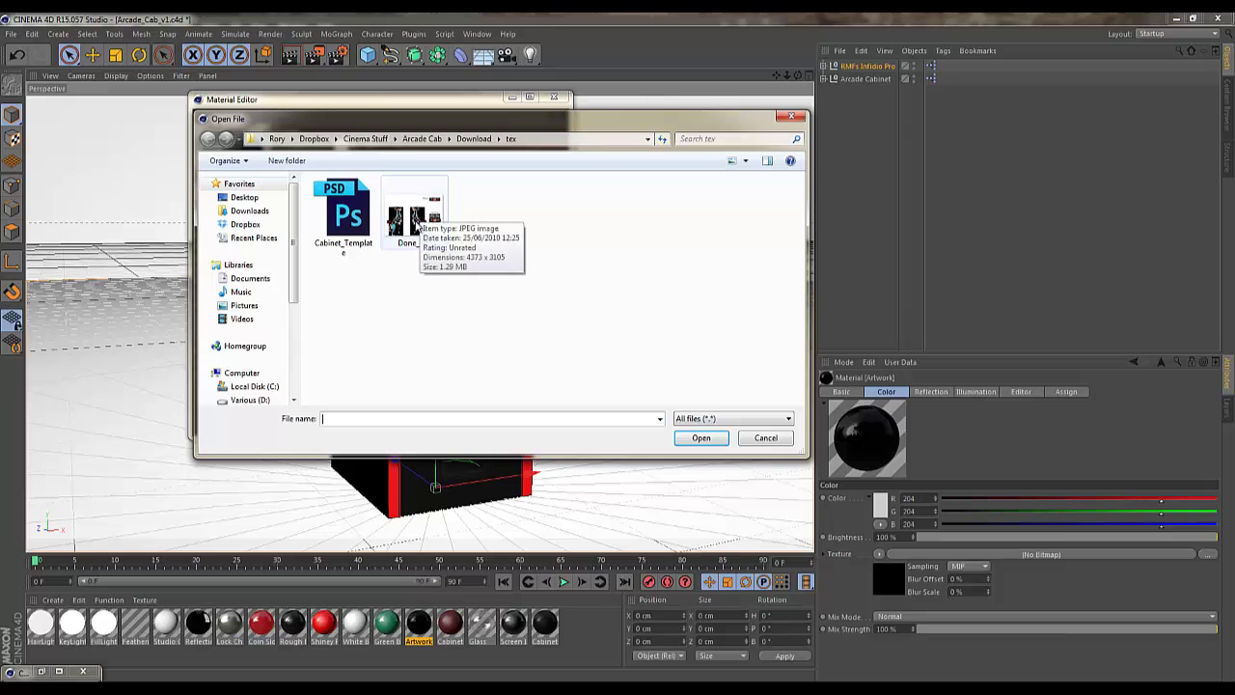
click(420, 224)
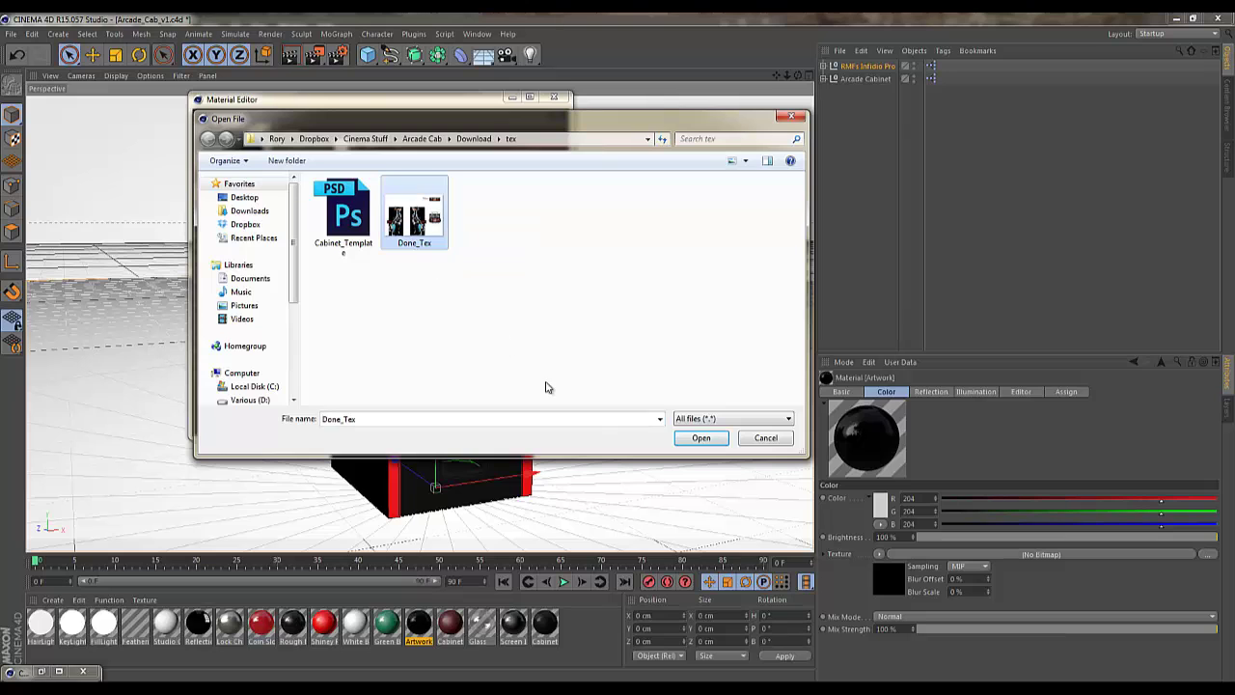
click(699, 439)
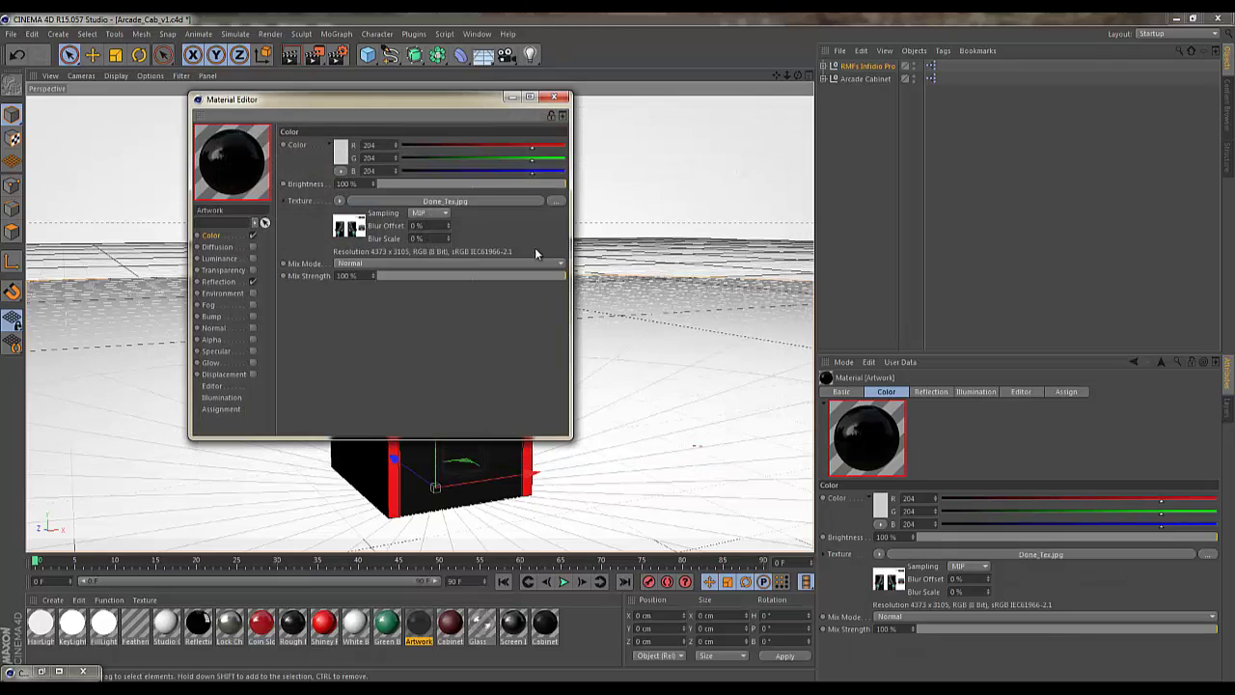
click(556, 98)
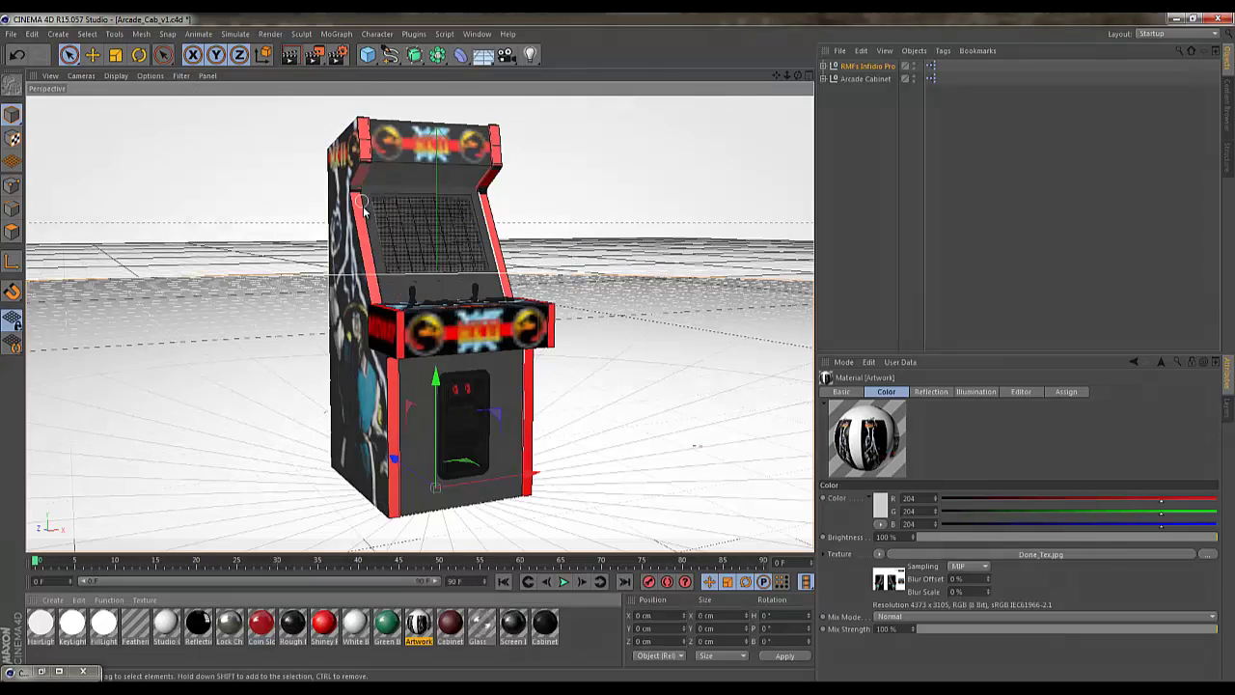
Render the textured cabinet from the front, from a raised angle and close up on the control panel to check the artwork.
key(ctrl+r)
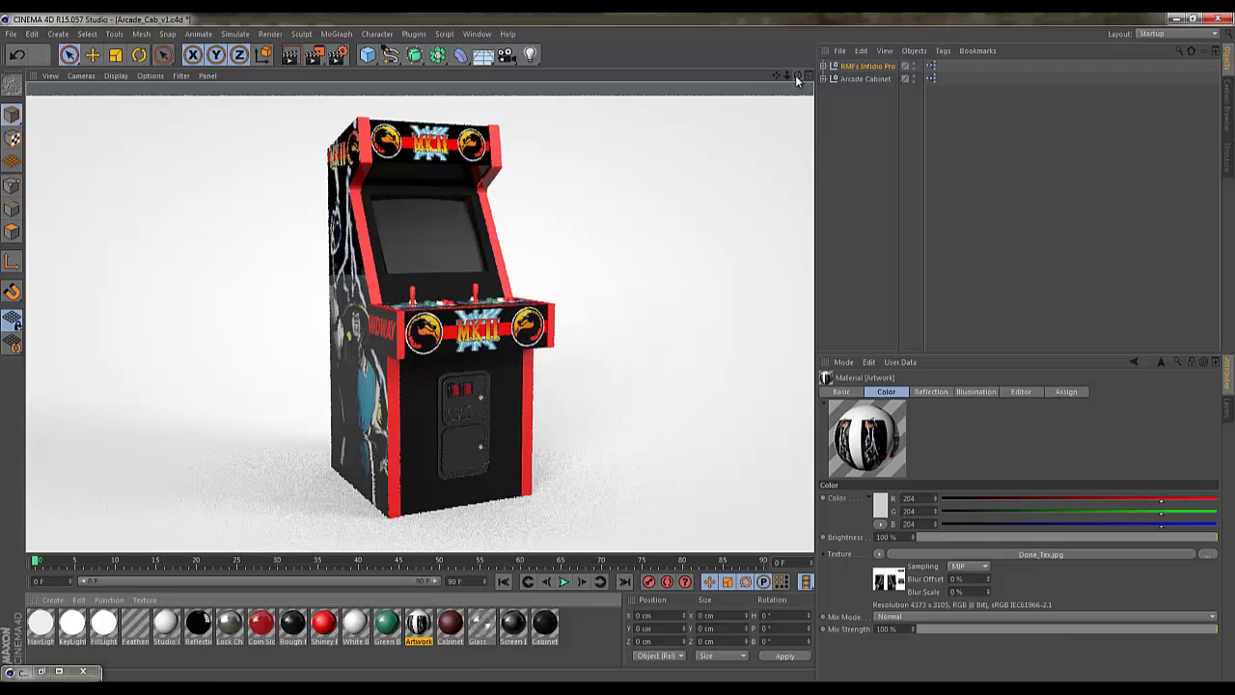
alt+drag(618, 367, 295, 276)
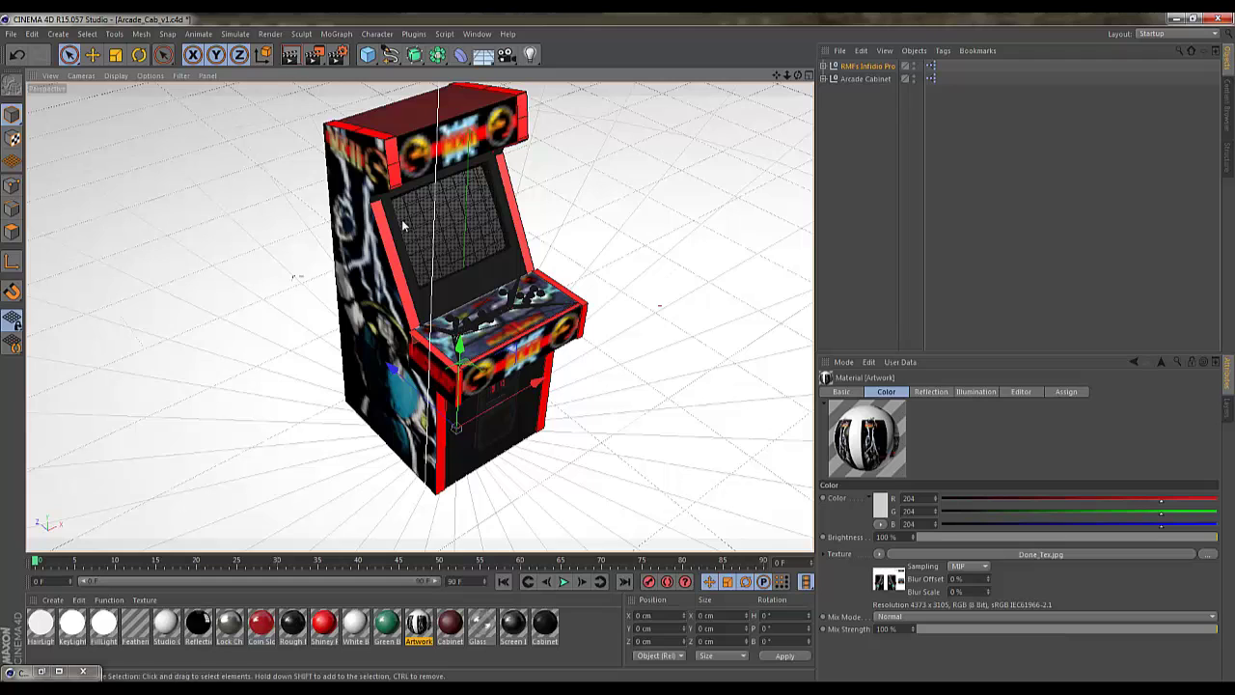
click(289, 55)
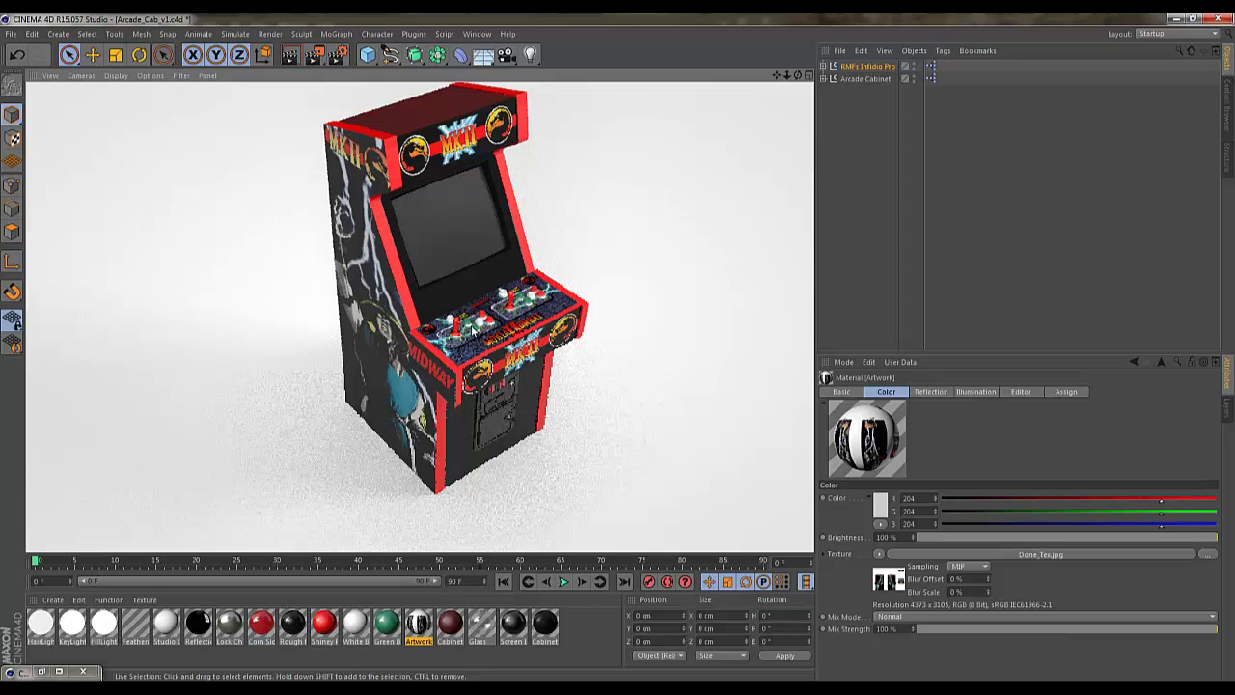
scroll(620, 353, up, 5)
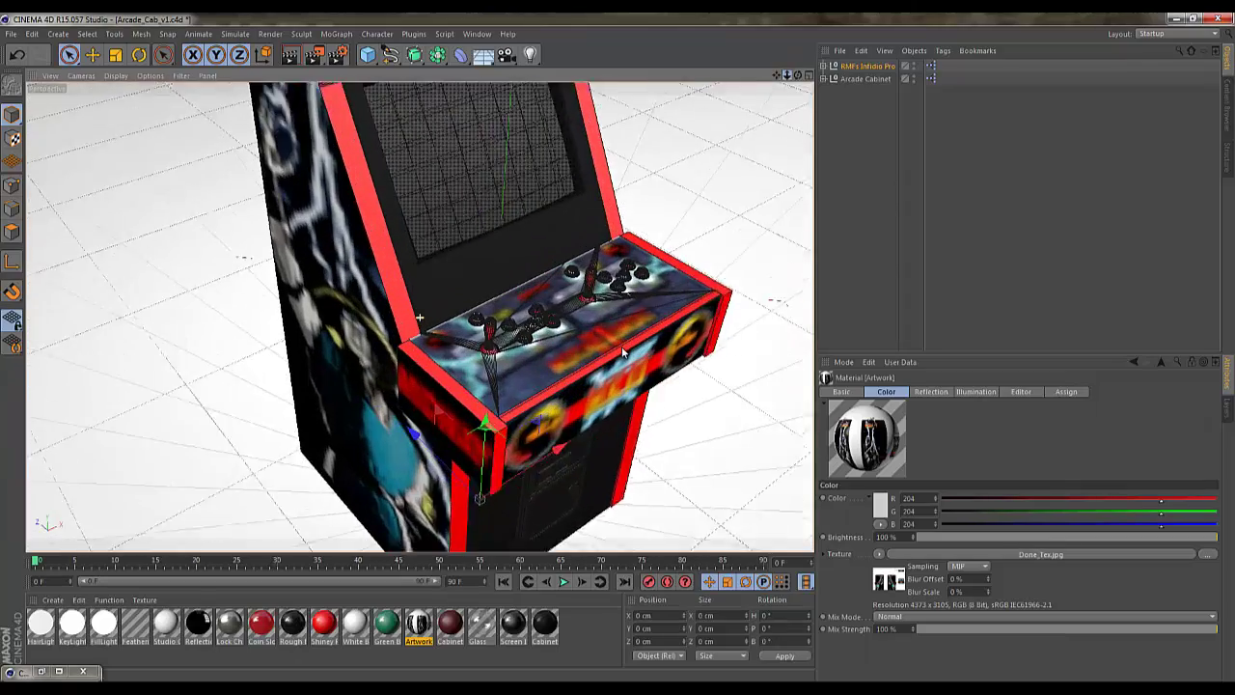
drag(776, 75, 708, 90)
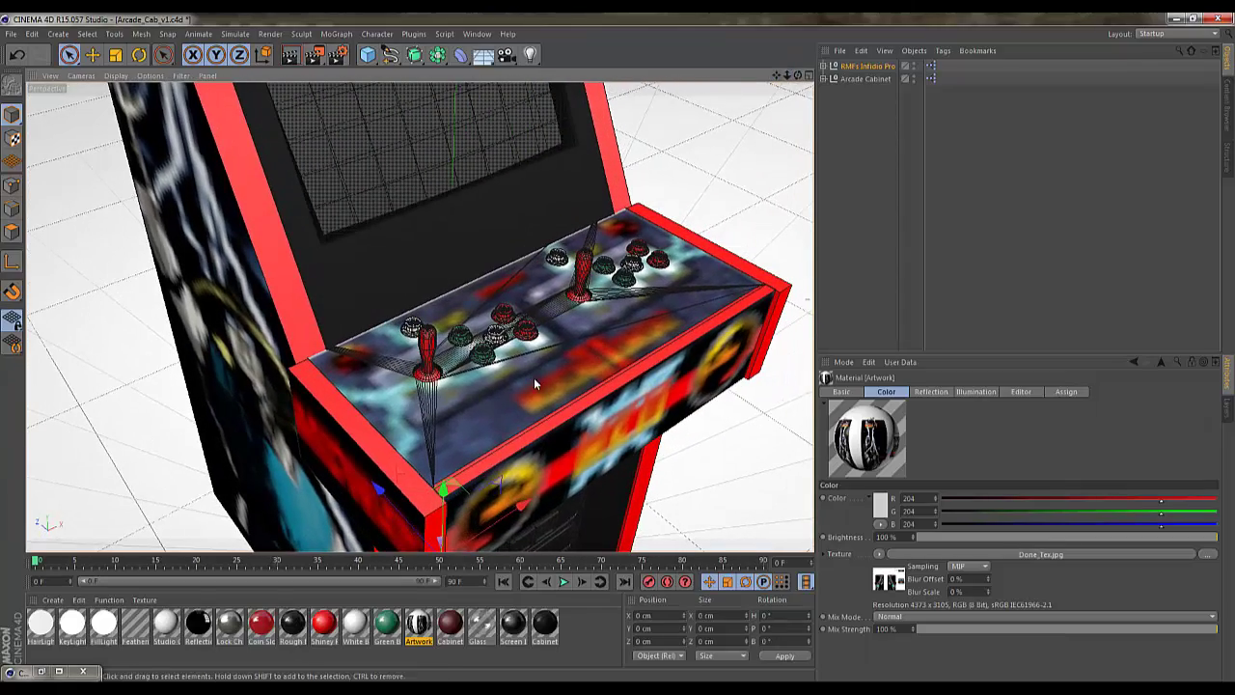
click(289, 55)
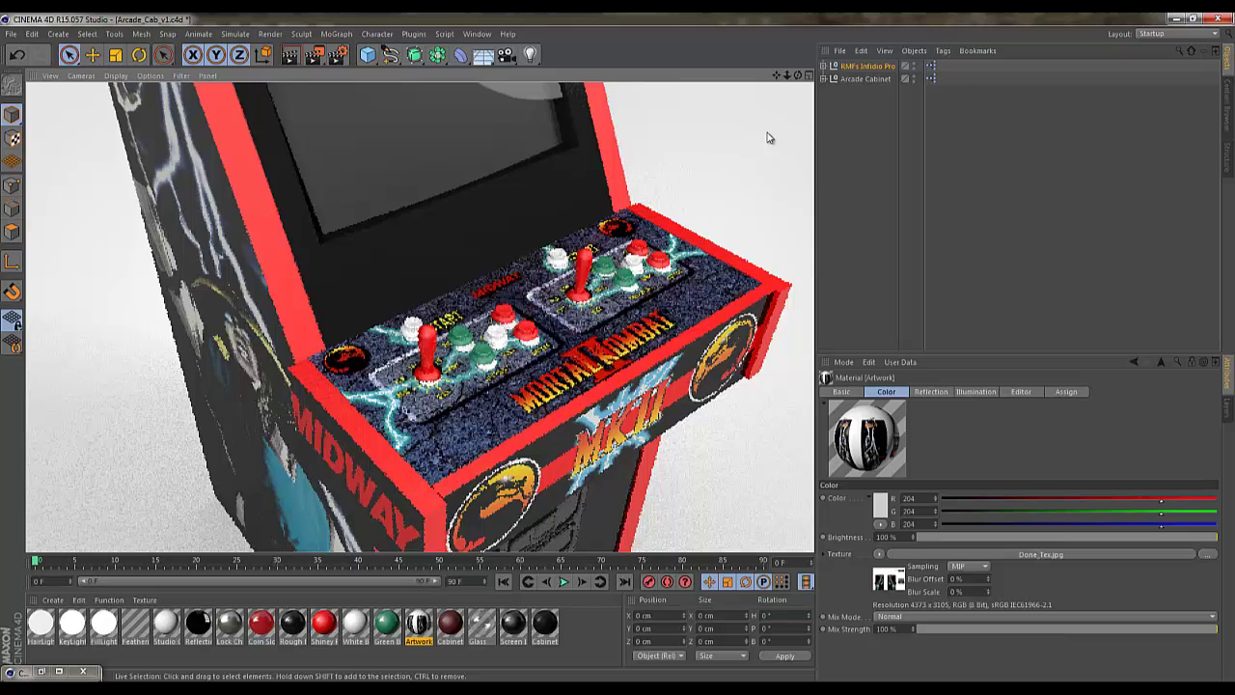
click(882, 190)
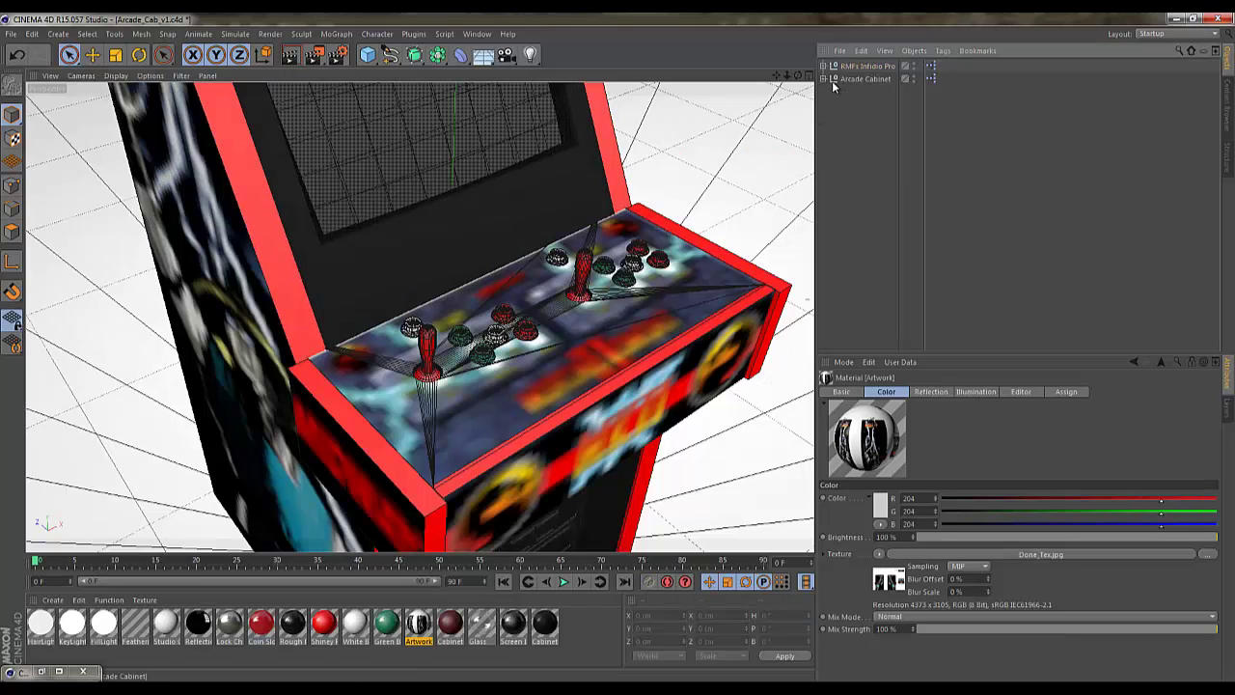
Expand the Arcade Cabinet hierarchy to show the contents of P1 Controls, P2 Controls and Controls Platform.
click(823, 79)
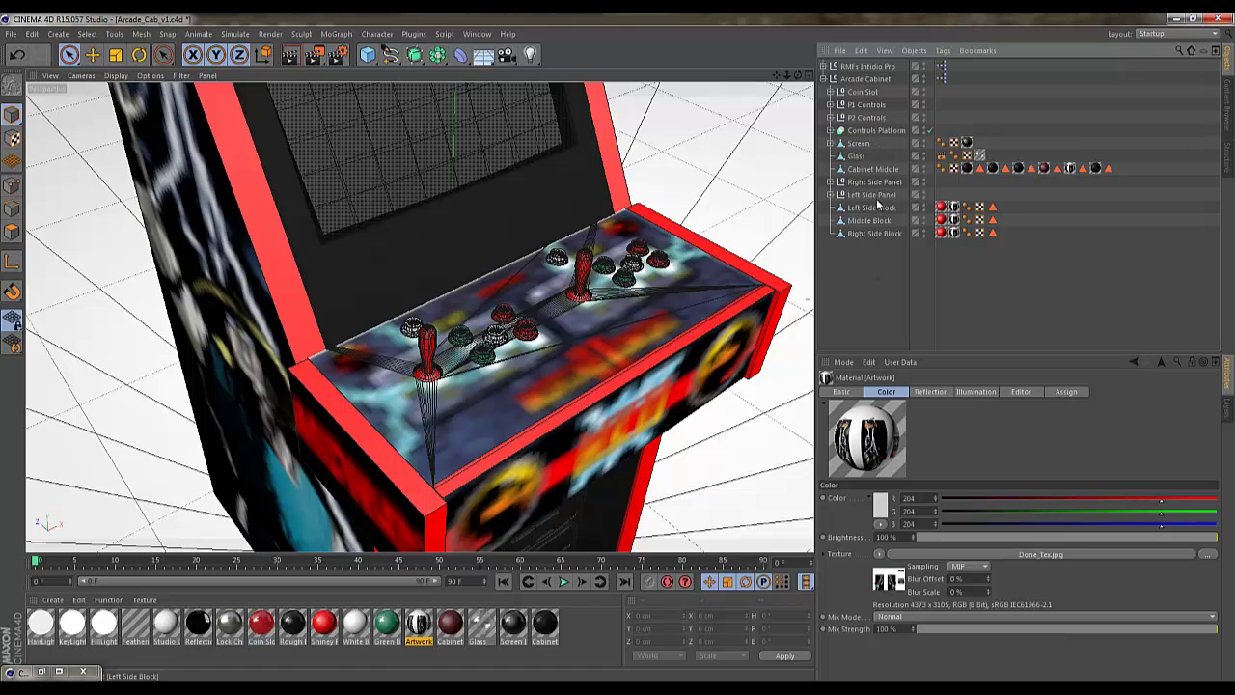
click(830, 105)
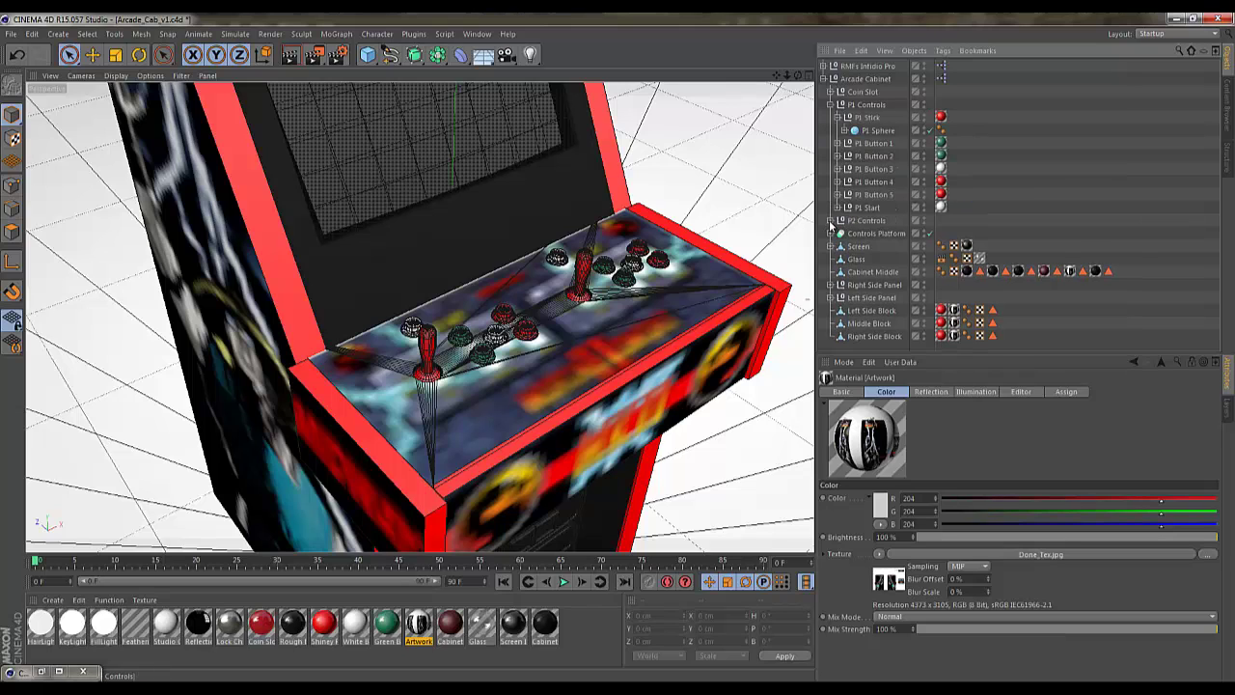
click(830, 221)
click(839, 116)
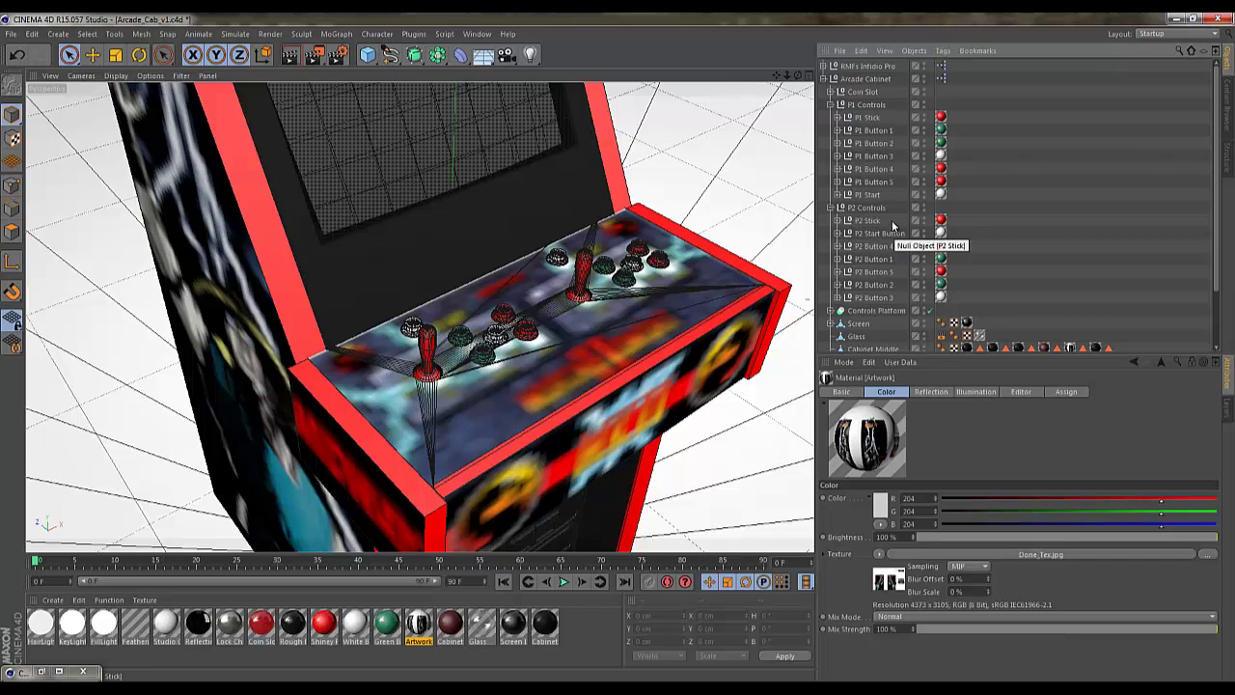
scroll(892, 226, down, 3)
click(830, 242)
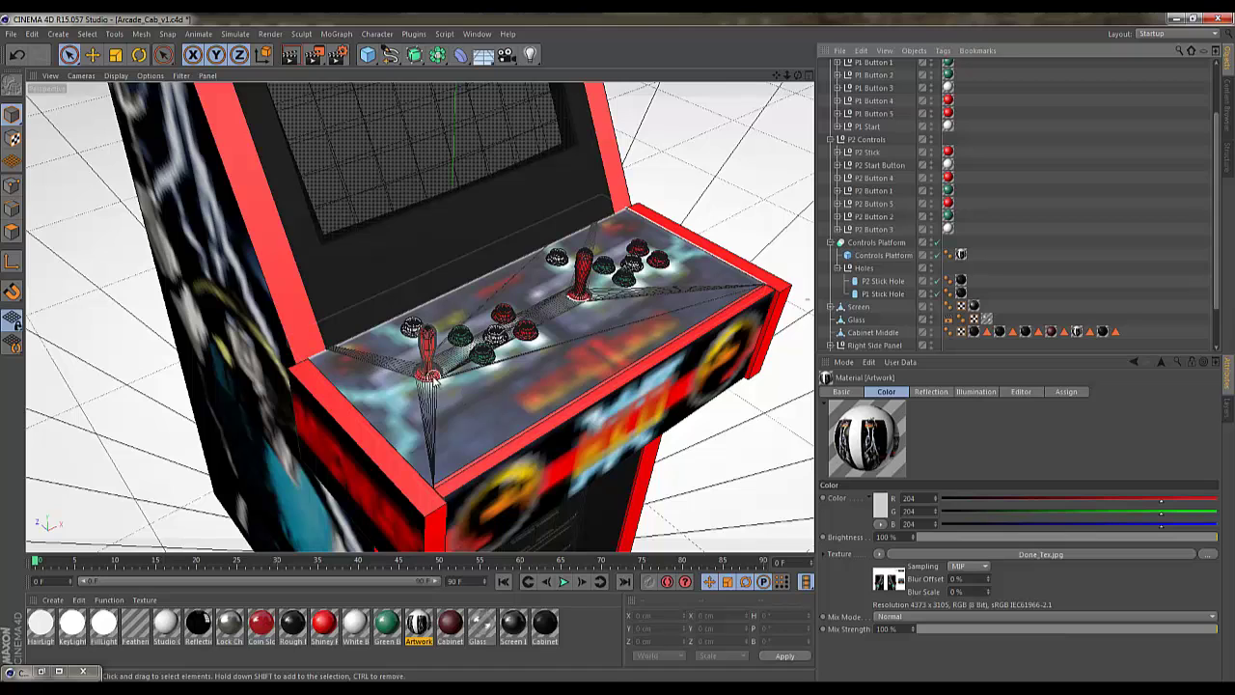
Move both stick holes and all P1 and P2 sticks and buttons together about 3 cm toward the panel's front edge, and render the view.
click(886, 294)
ctrl+click(884, 281)
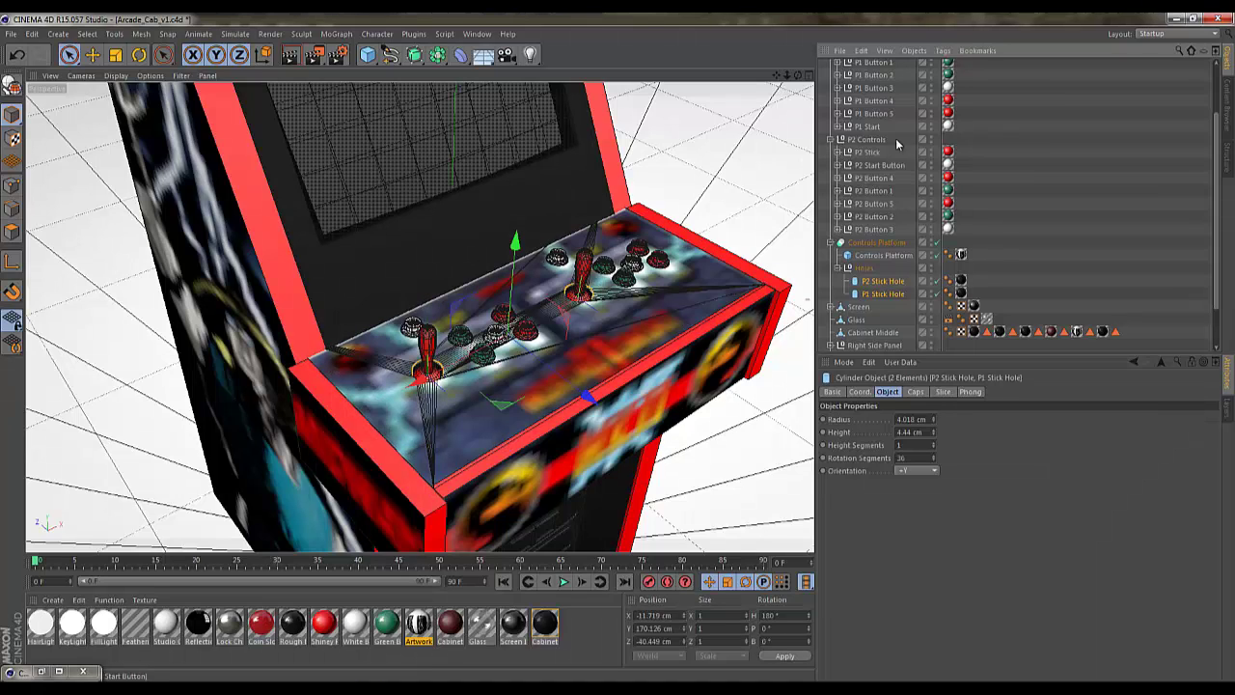
scroll(900, 202, up, 3)
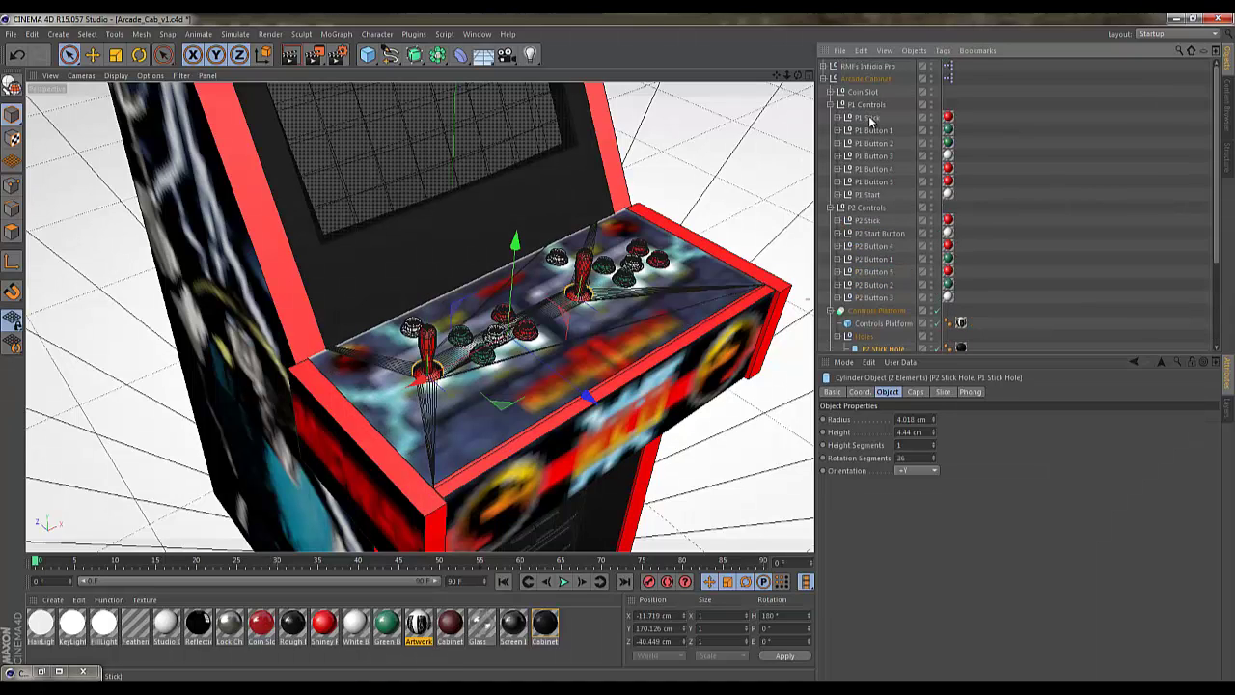
ctrl+click(870, 118)
ctrl+click(874, 130)
ctrl+click(875, 143)
ctrl+click(877, 155)
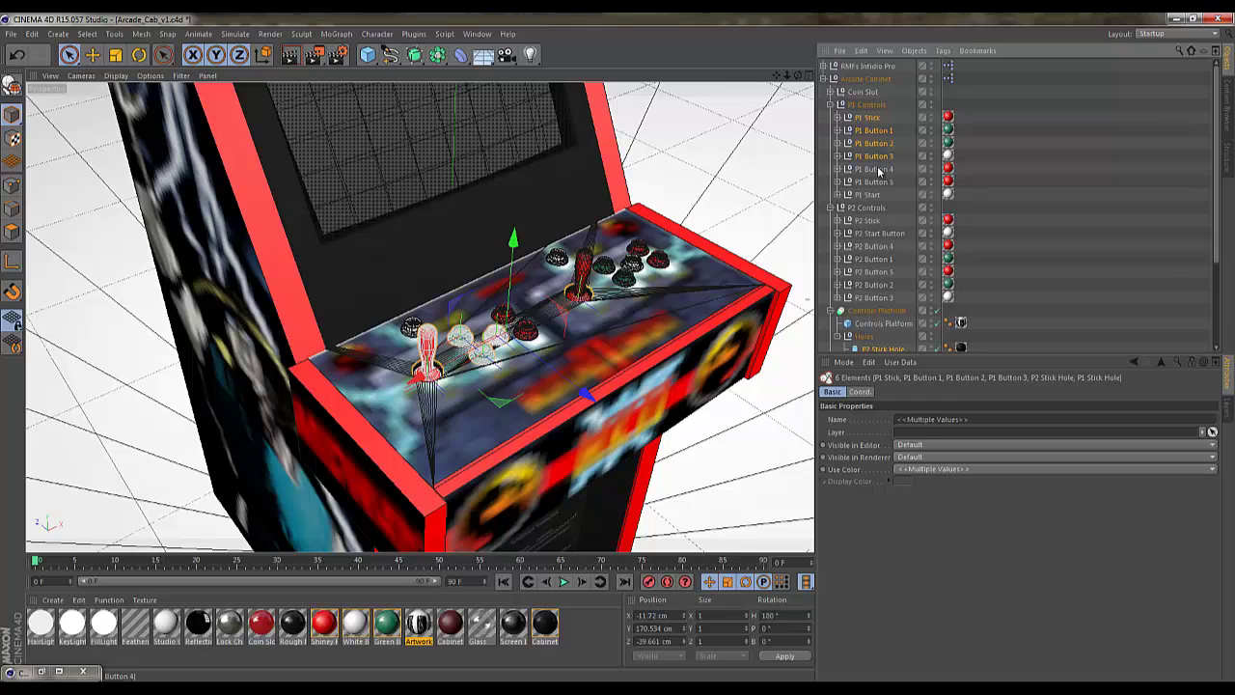
ctrl+click(879, 169)
ctrl+click(876, 181)
ctrl+click(874, 194)
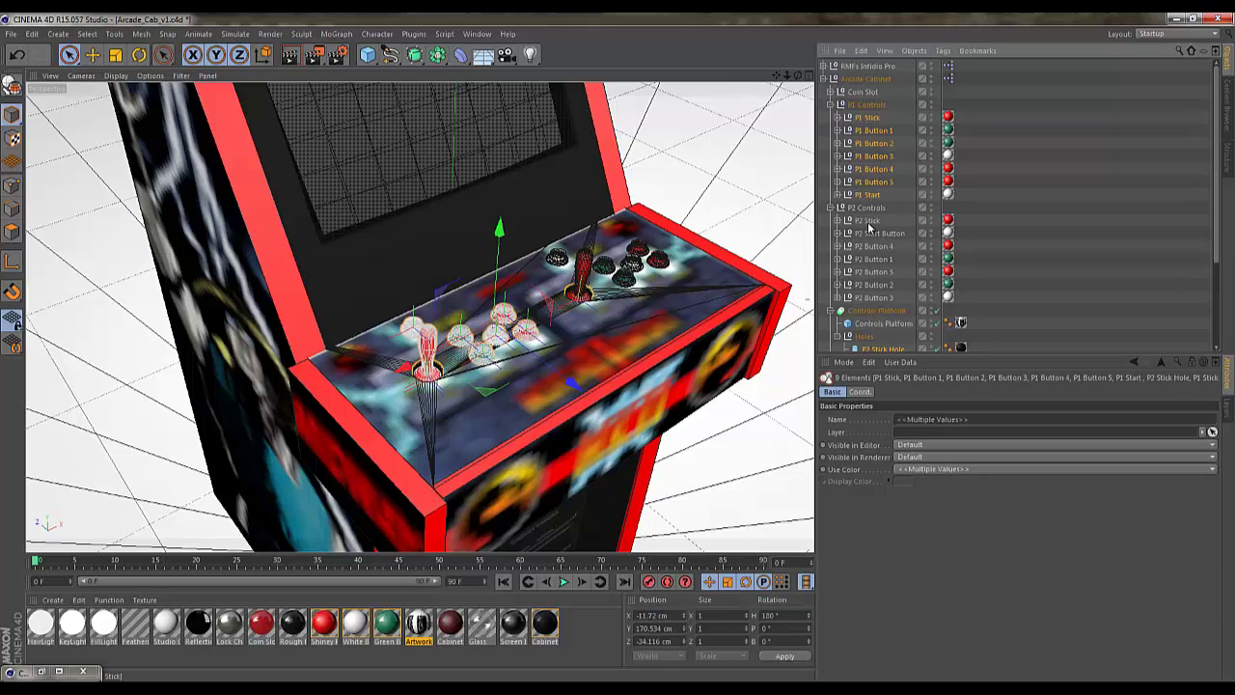
ctrl+click(869, 221)
ctrl+click(876, 233)
ctrl+click(878, 246)
ctrl+click(880, 259)
ctrl+click(880, 272)
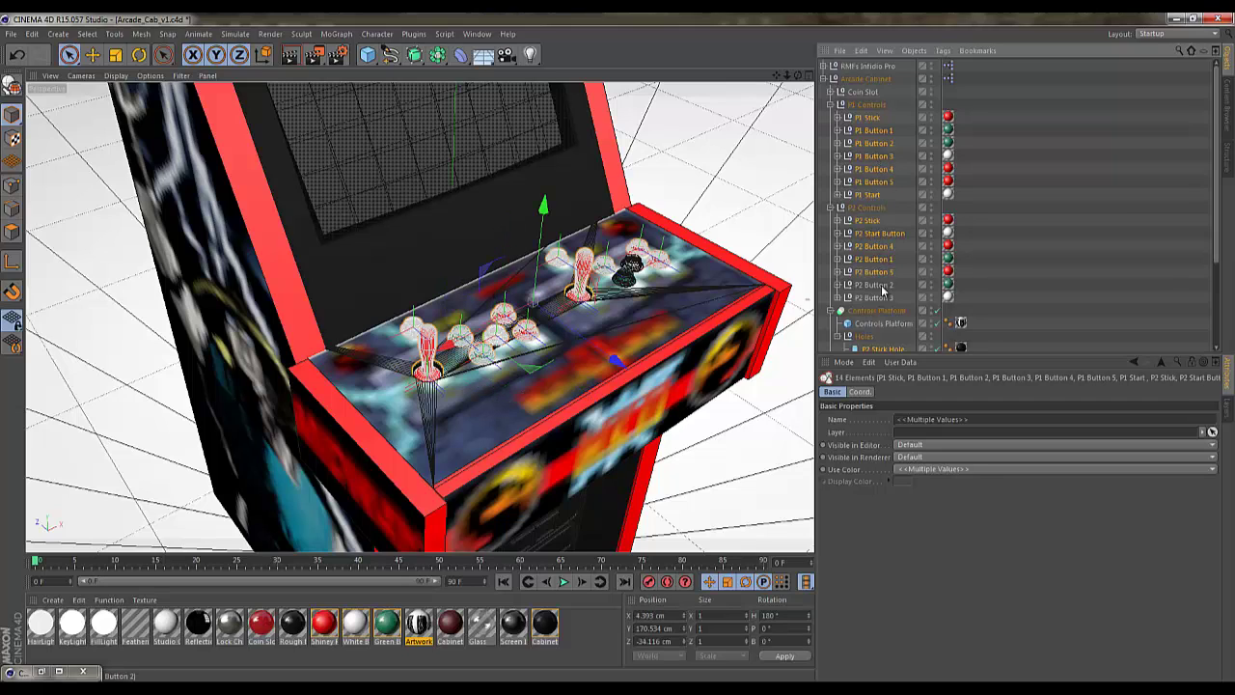
ctrl+click(881, 286)
ctrl+click(881, 297)
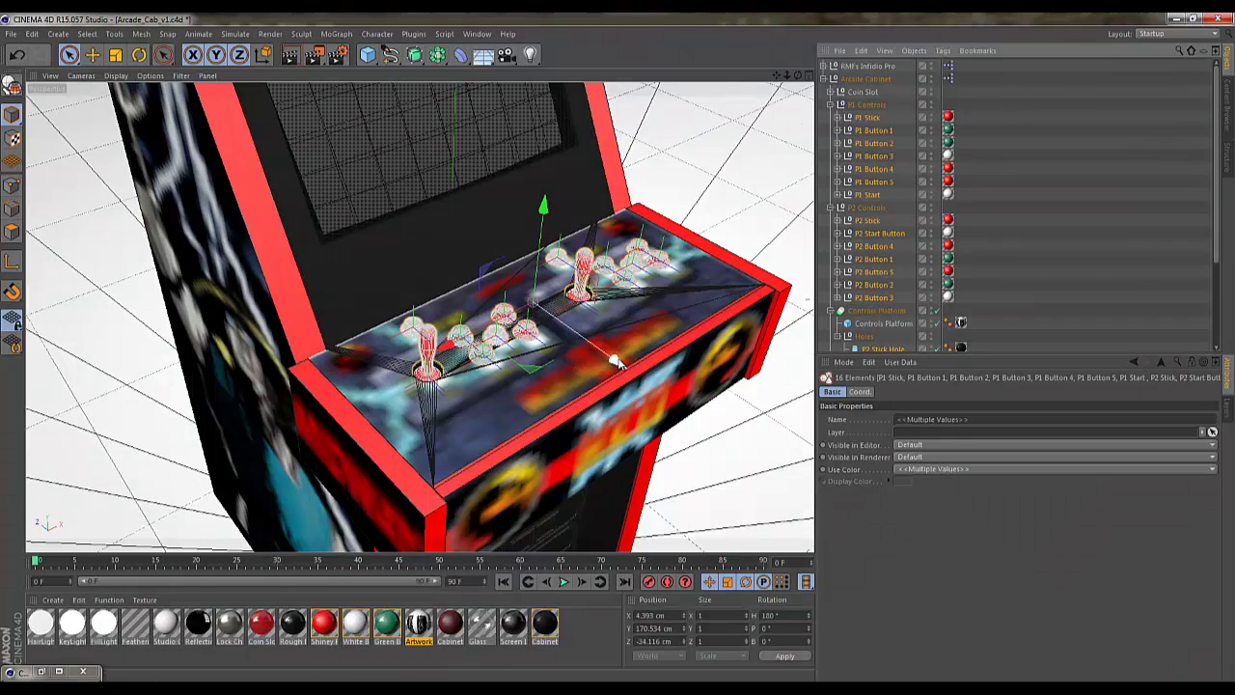
drag(619, 358, 625, 366)
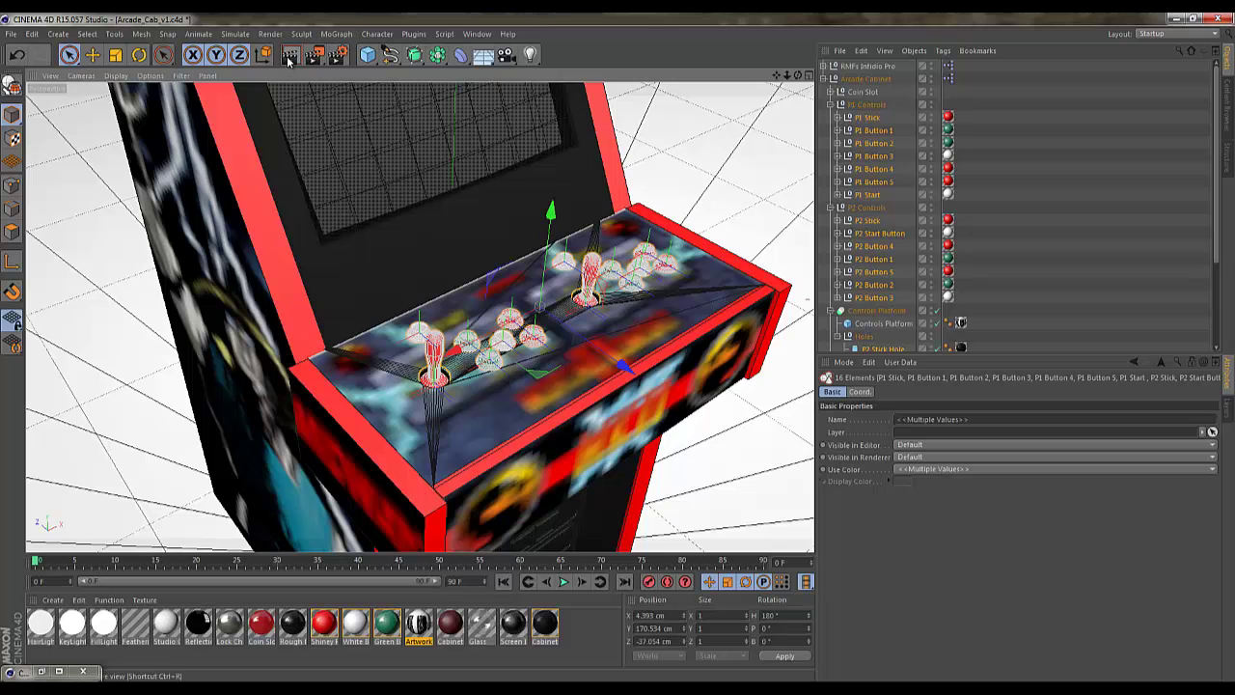
key(ctrl+r)
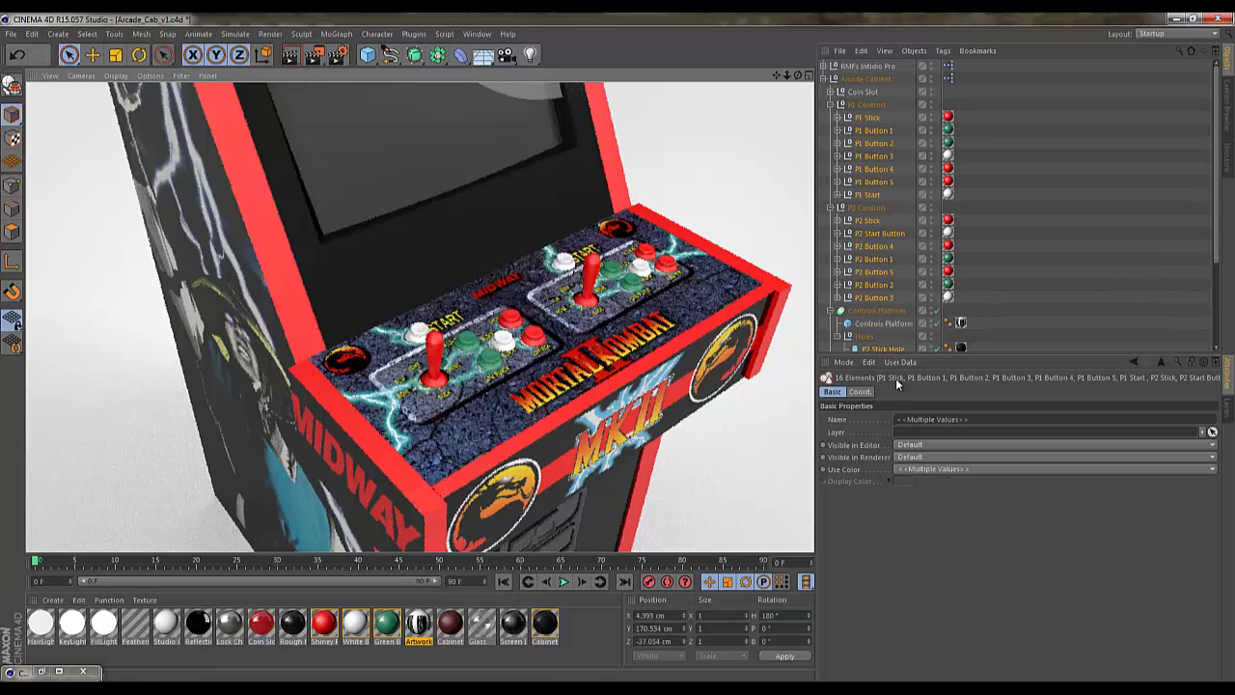
click(1013, 218)
Try moving and rotating the P1 Stick on the control panel, undoing each change.
scroll(945, 270, down, 2)
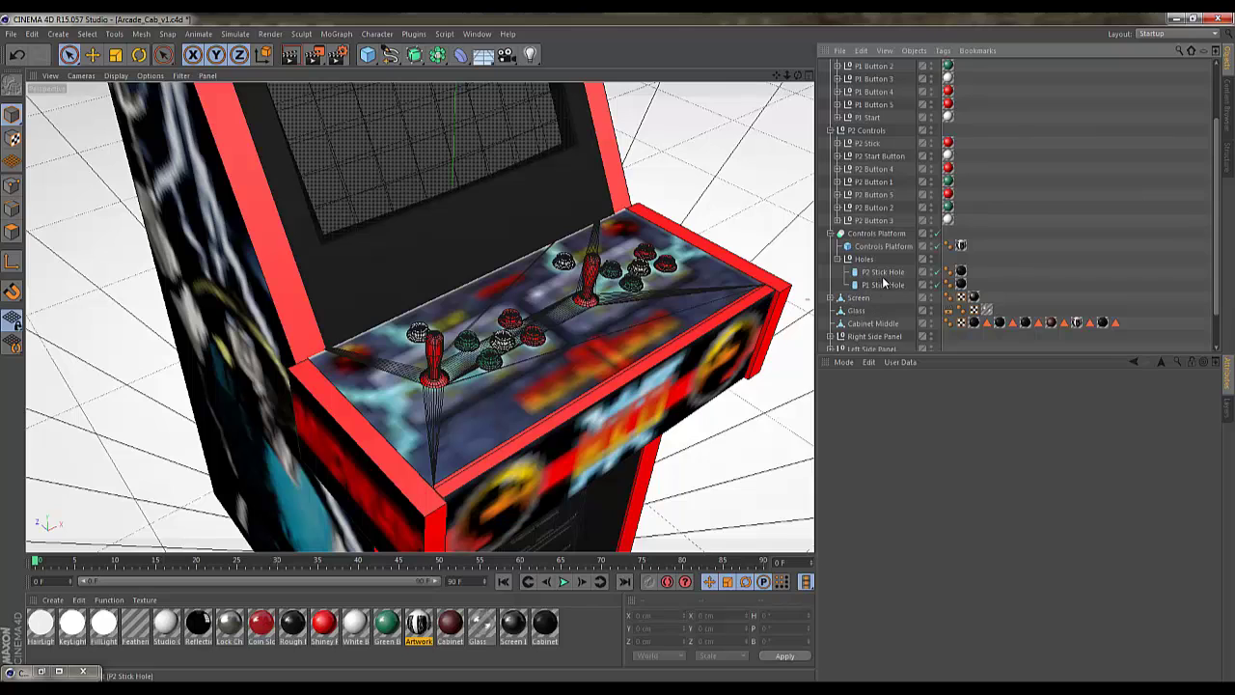
scroll(885, 193, up, 2)
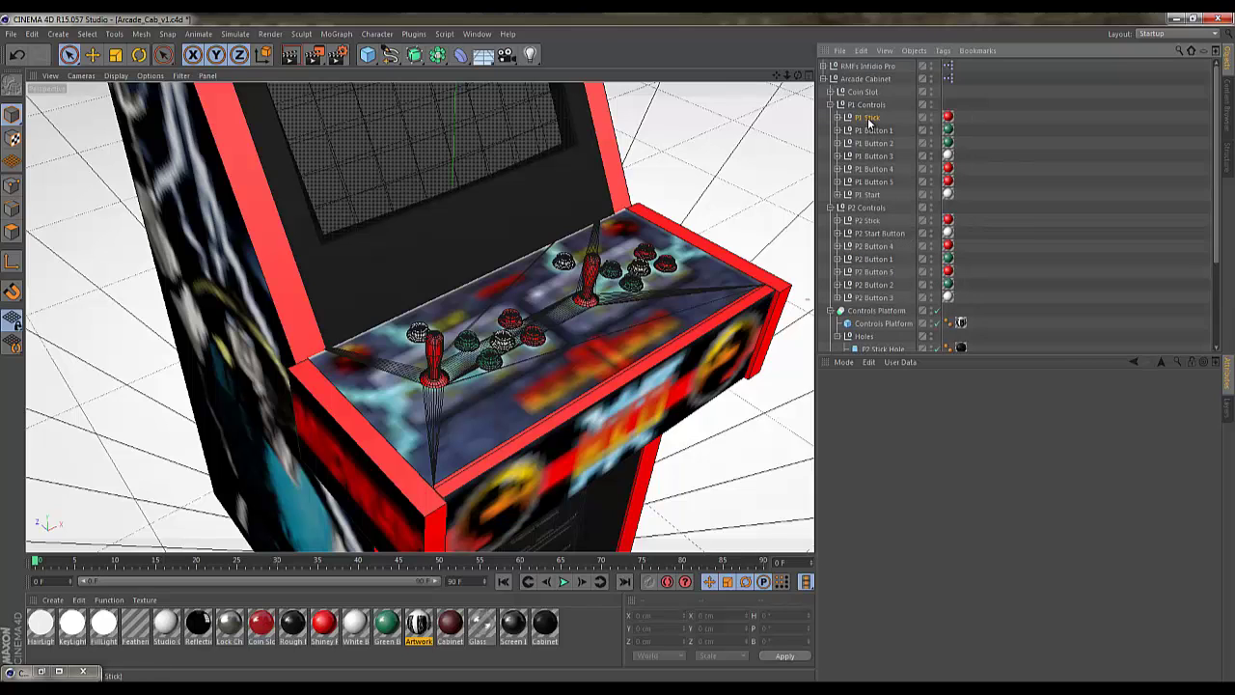
click(868, 117)
mouse_move(505, 450)
mouse_down()
mouse_move(520, 466)
mouse_move(511, 473)
mouse_move(482, 423)
mouse_move(539, 474)
mouse_move(520, 450)
mouse_up()
key(ctrl+z)
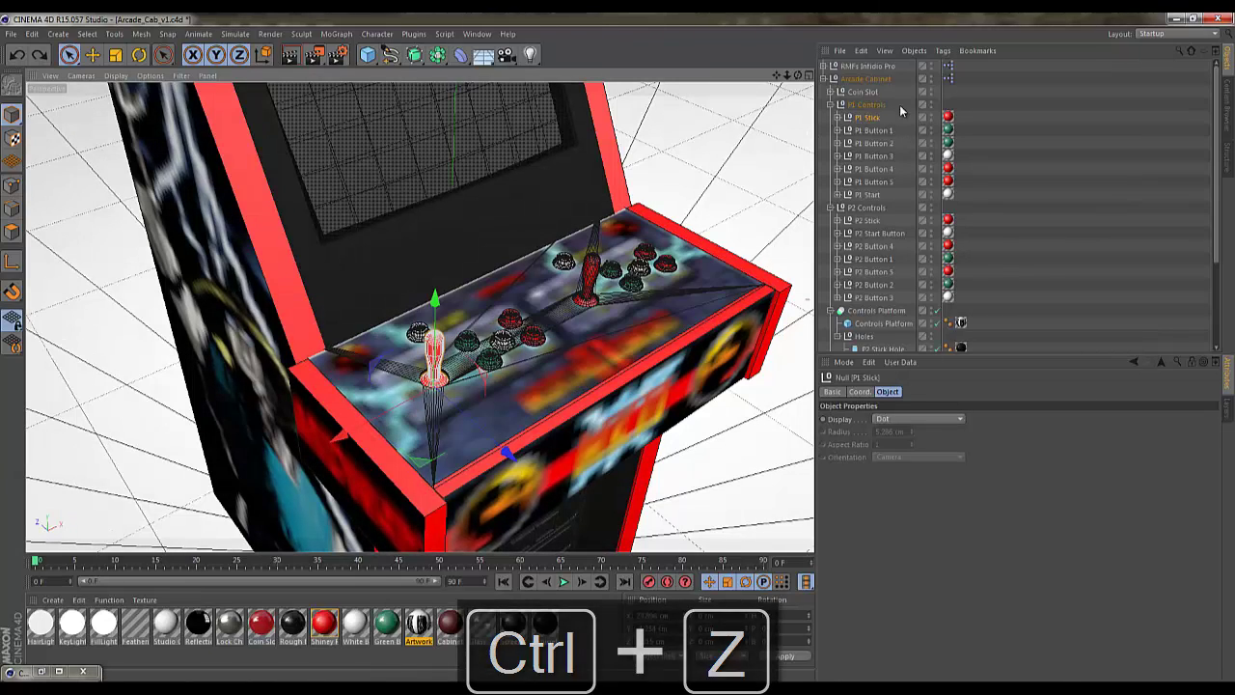
key(r)
drag(404, 361, 512, 364)
key(ctrl+z)
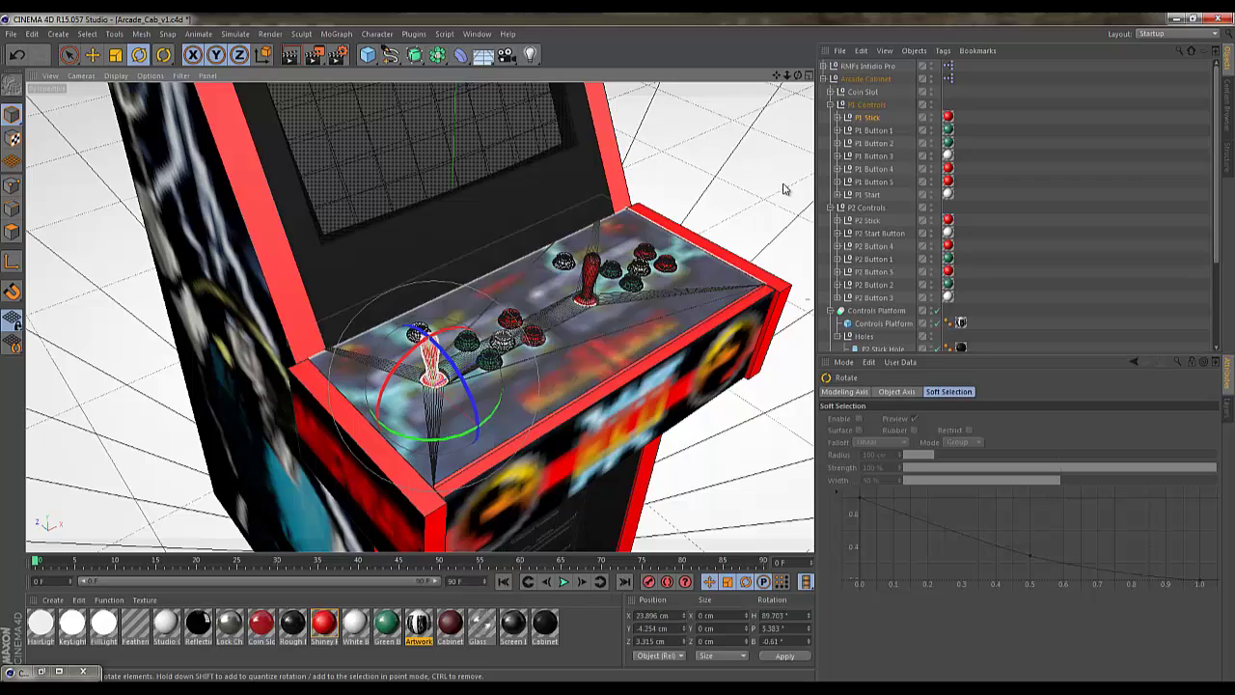
Try raising the Cylinder inside P1 Button 1 slightly, and undo the move.
click(869, 131)
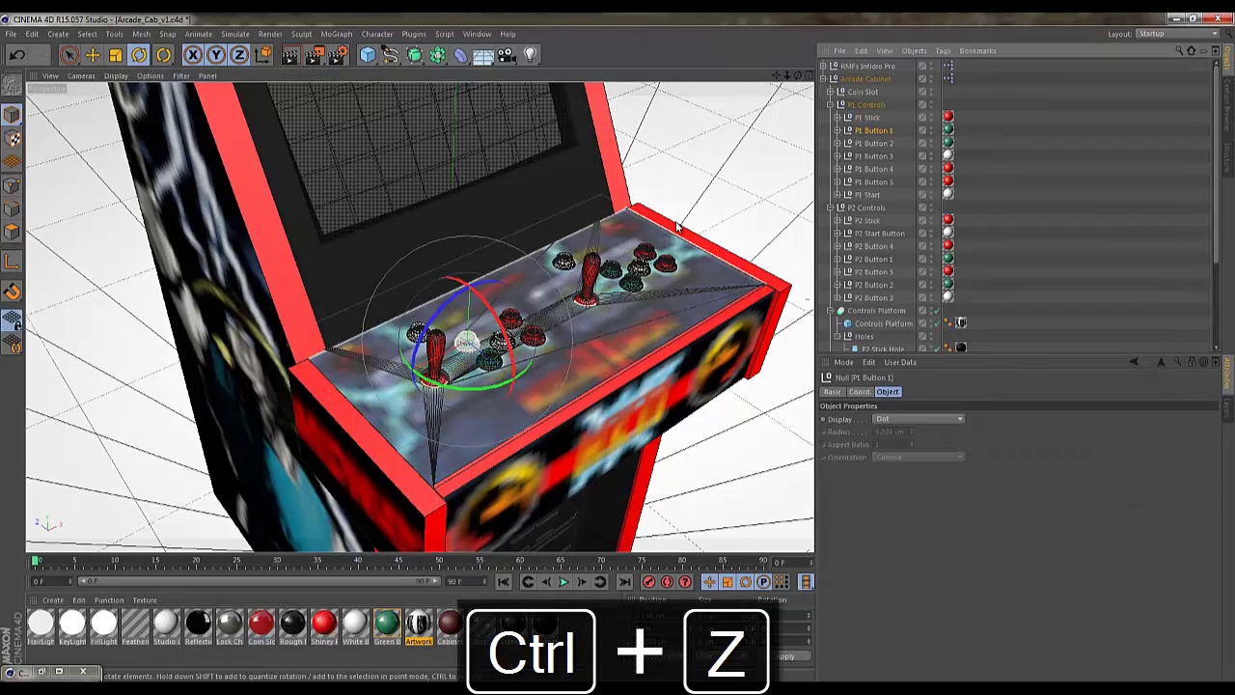
scroll(497, 330, up, 4)
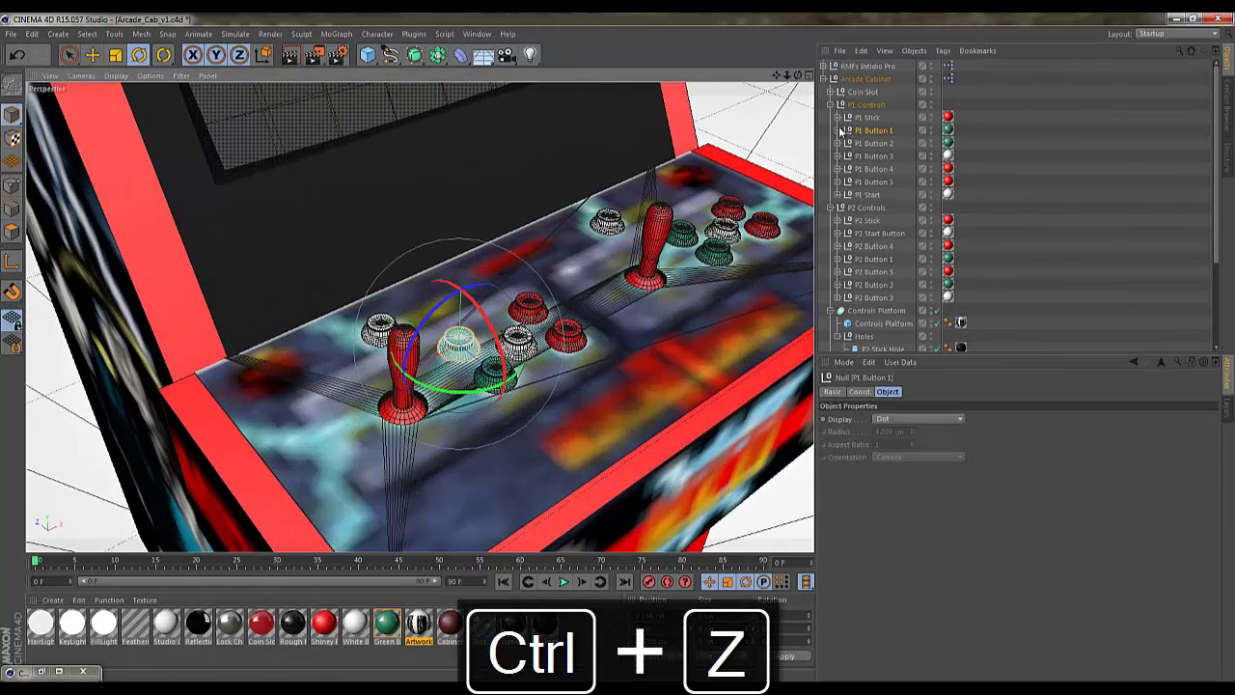
click(838, 131)
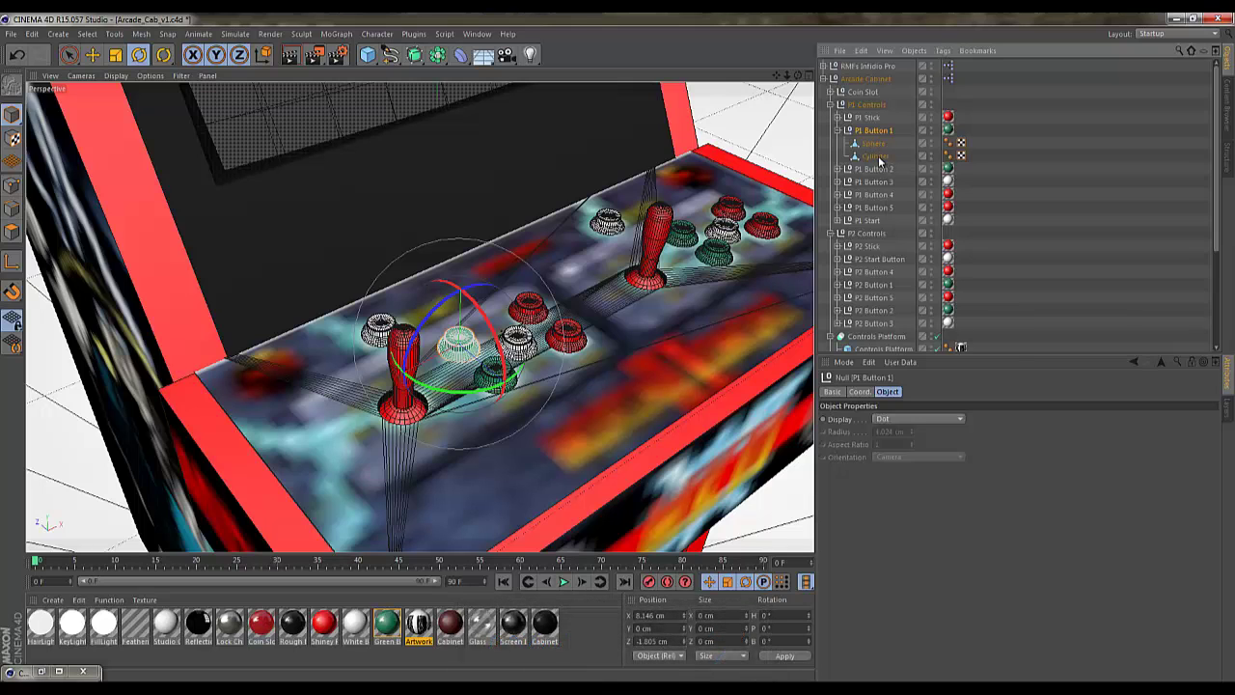
click(878, 157)
key(space)
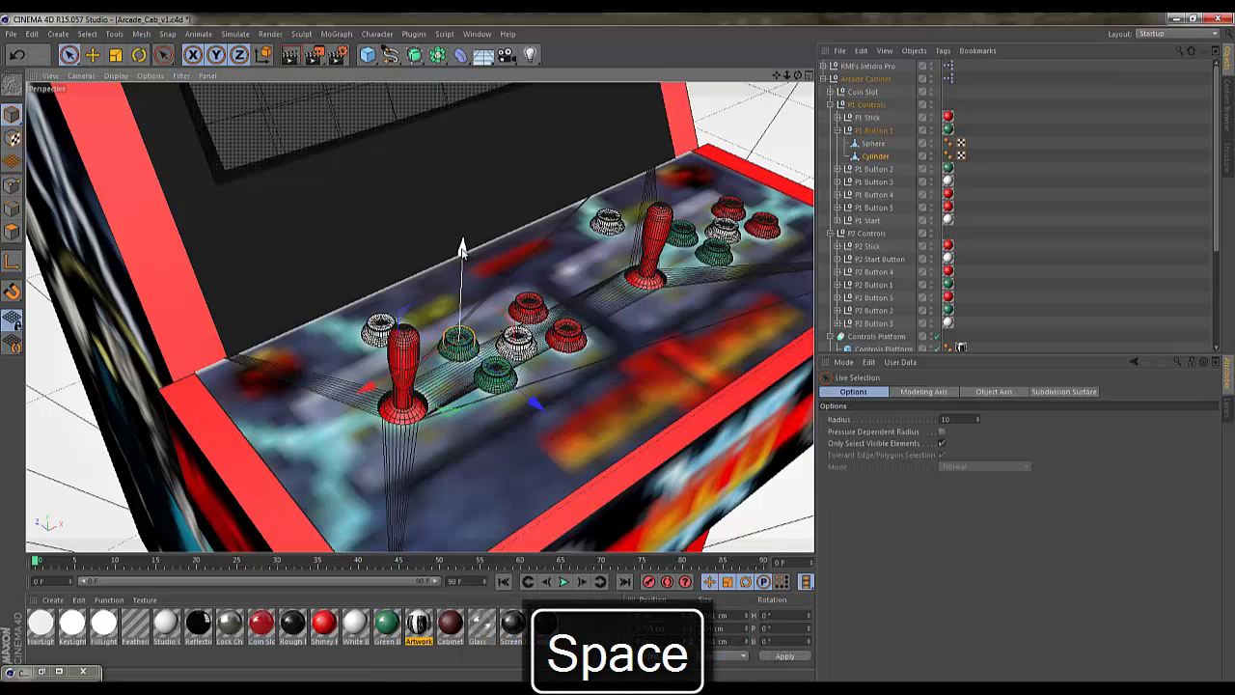
mouse_move(462, 249)
mouse_down()
mouse_move(464, 145)
mouse_move(463, 236)
mouse_up()
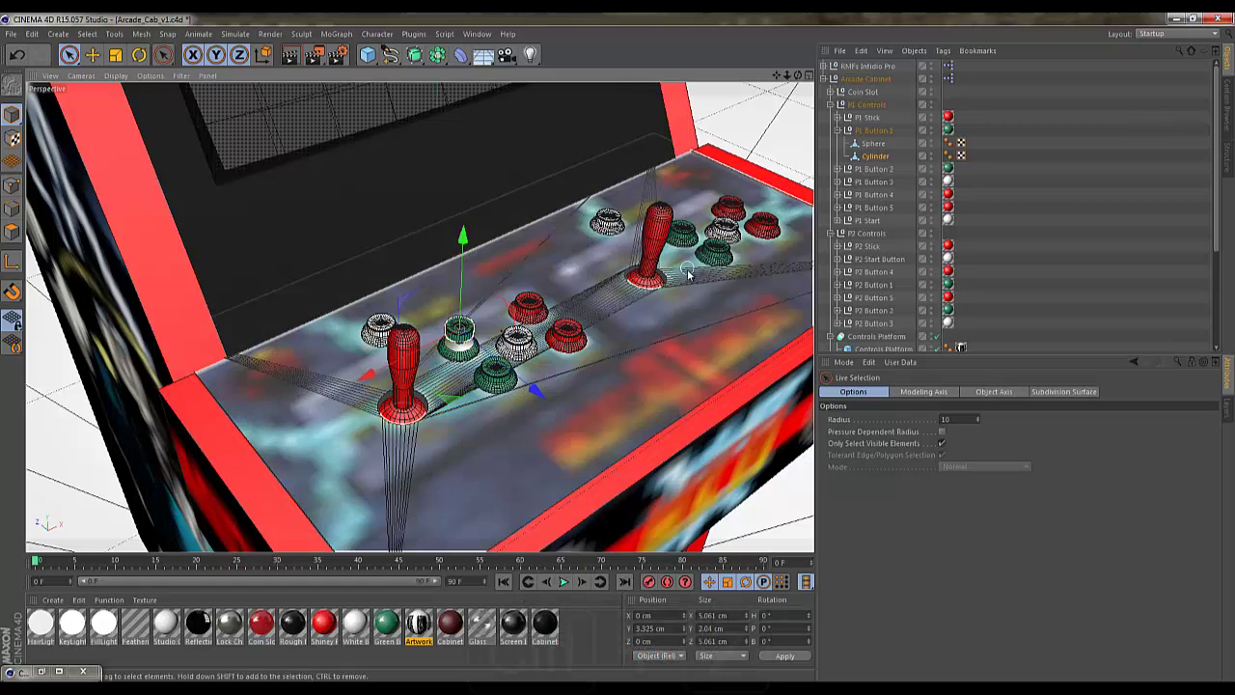
key(ctrl+z)
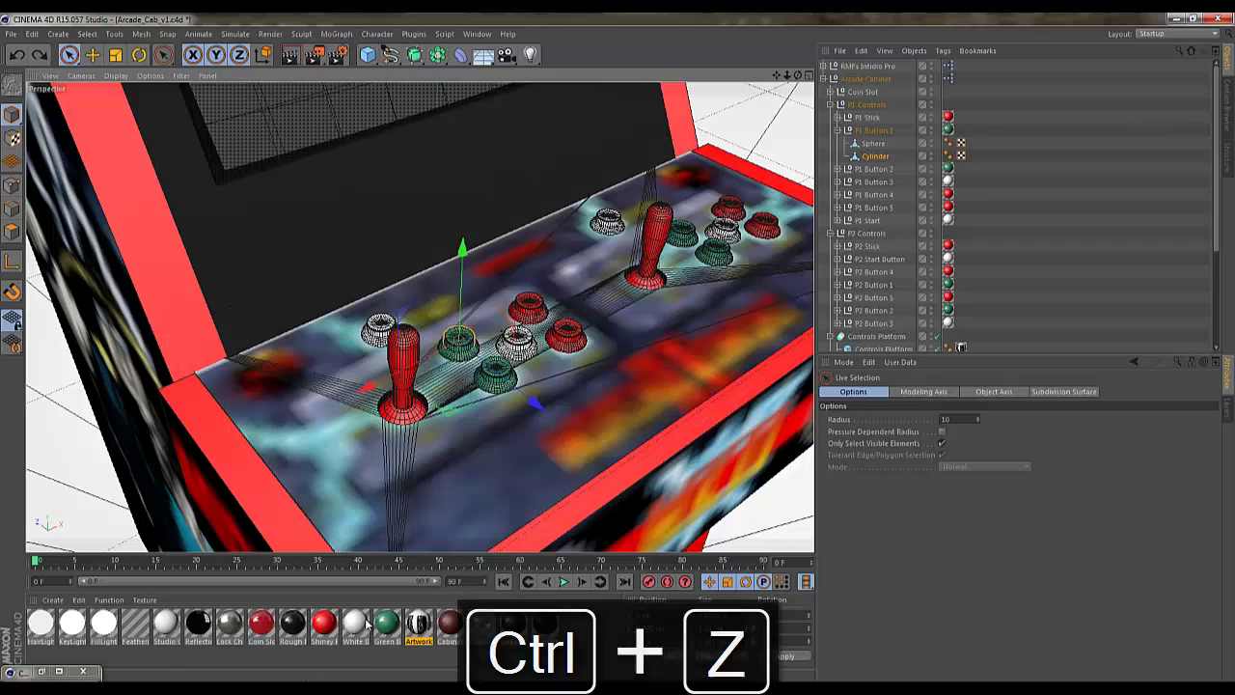
Collapse the P1 Controls, P2 Controls and Controls Platform groups in the object hierarchy, and select the Screen object.
drag(787, 75, 618, 353)
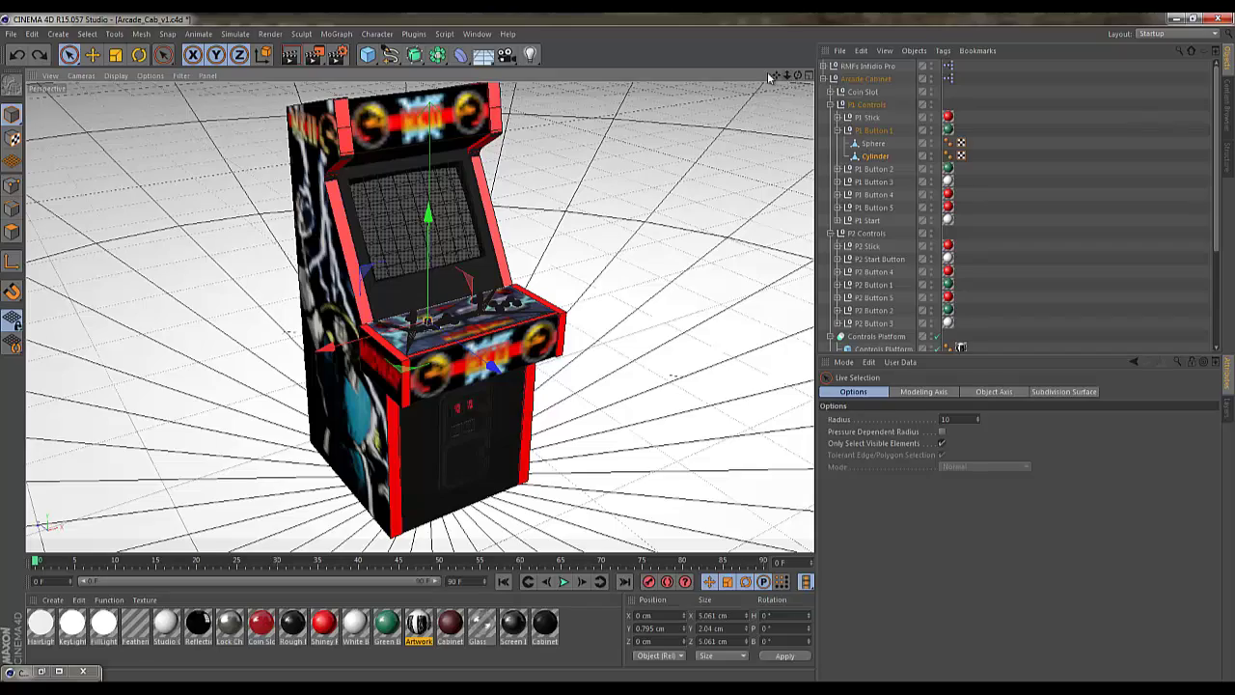
drag(775, 75, 617, 353)
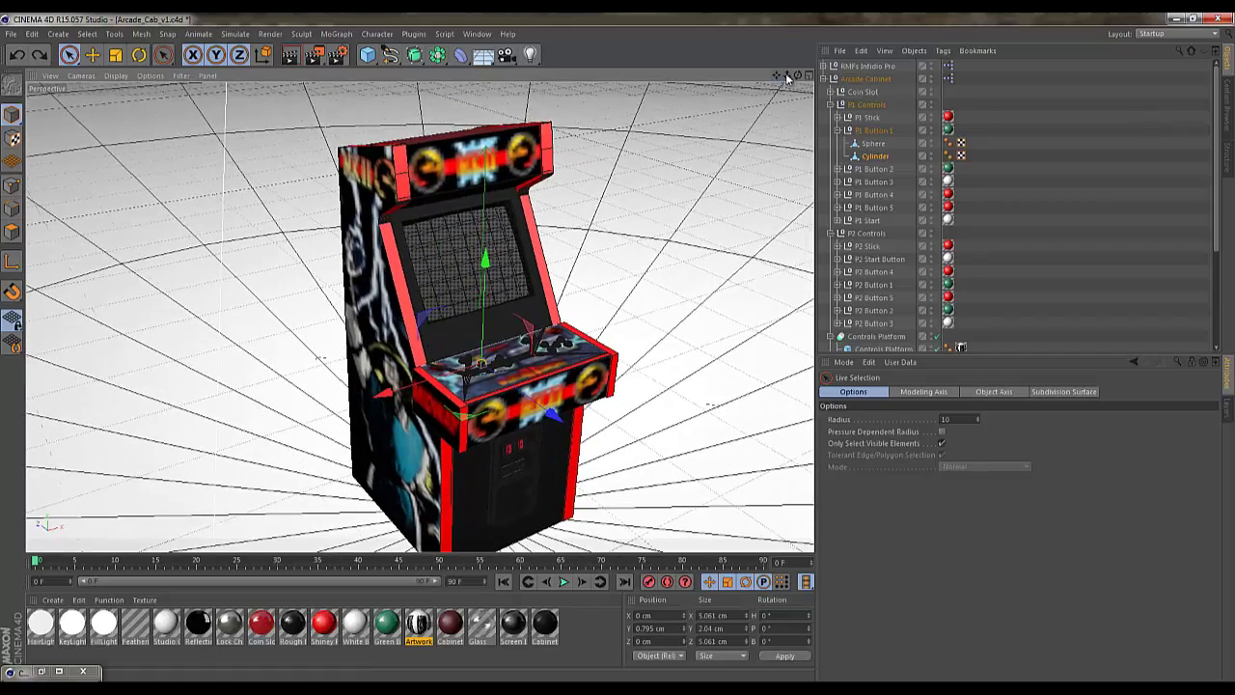
drag(787, 75, 617, 353)
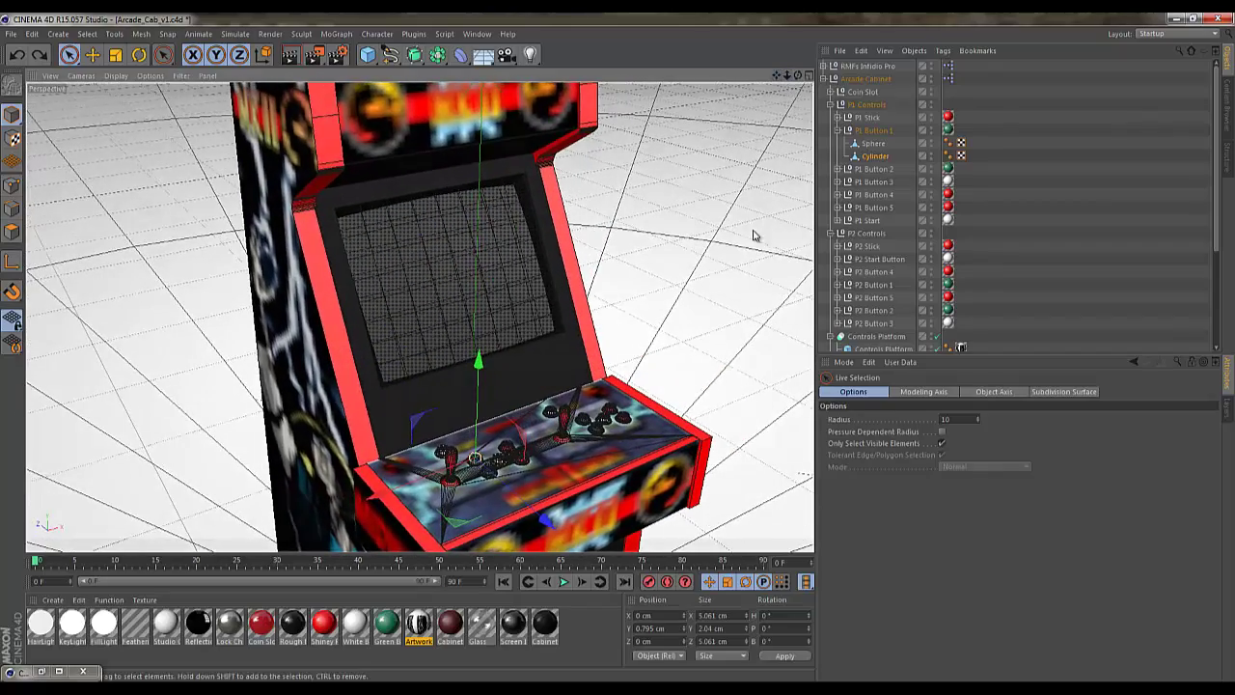
click(830, 106)
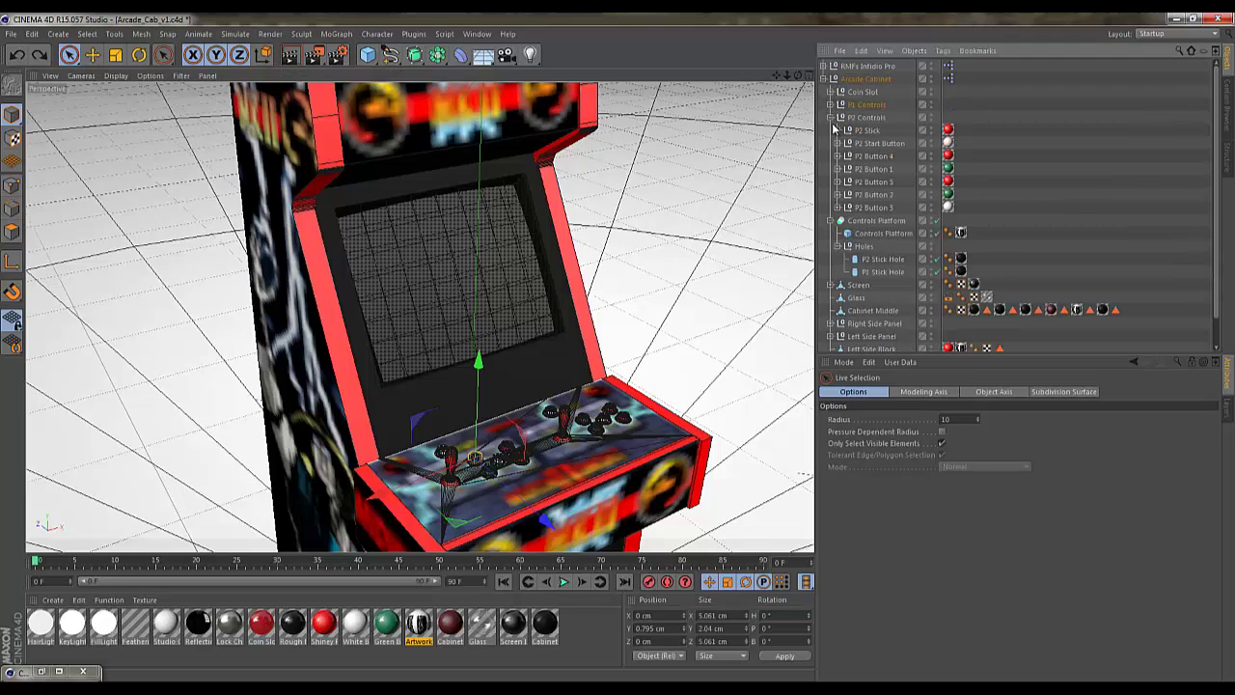
click(831, 117)
click(831, 131)
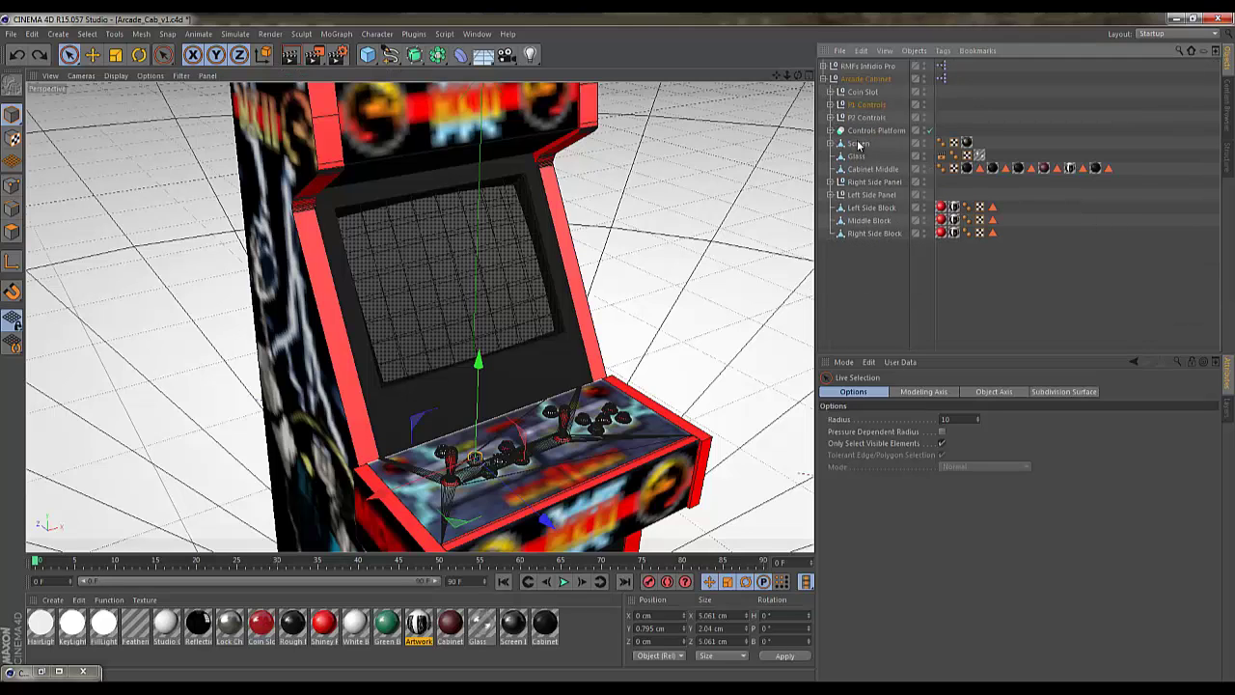
click(858, 144)
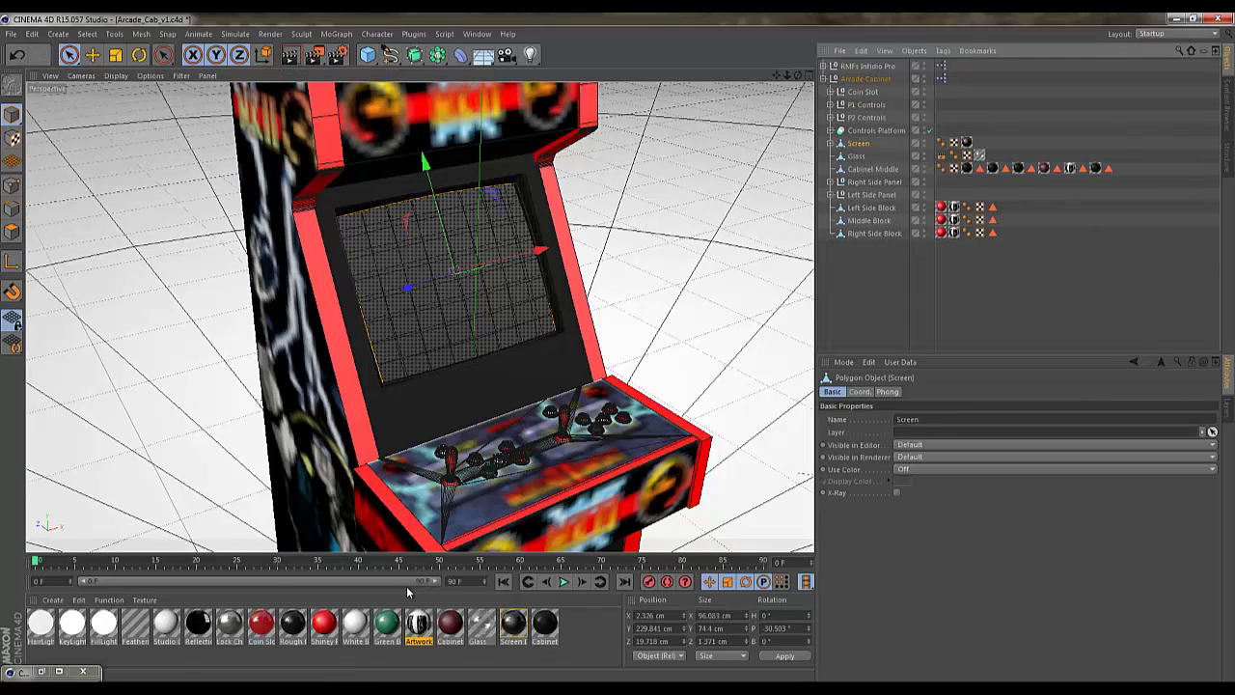
Load the game screenshot from the Arcade Cab Reference Images folder as the Screen Image material's Luminance texture, without copying it to the project location.
double_click(513, 626)
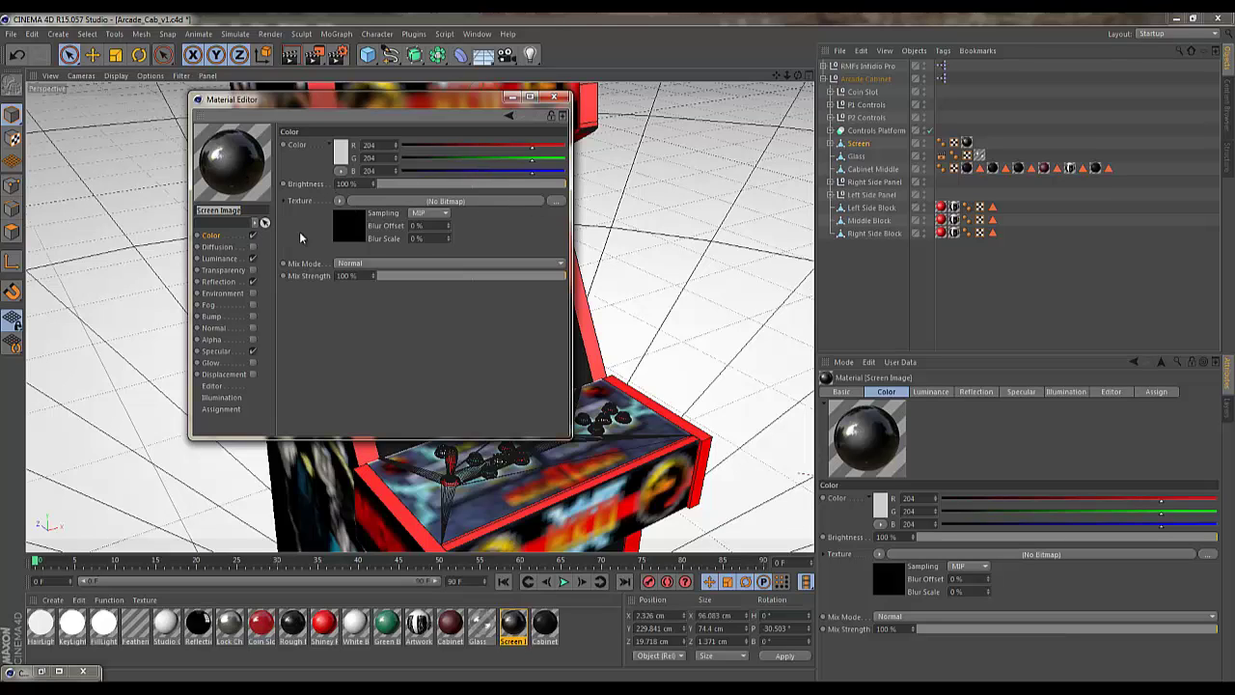
click(218, 258)
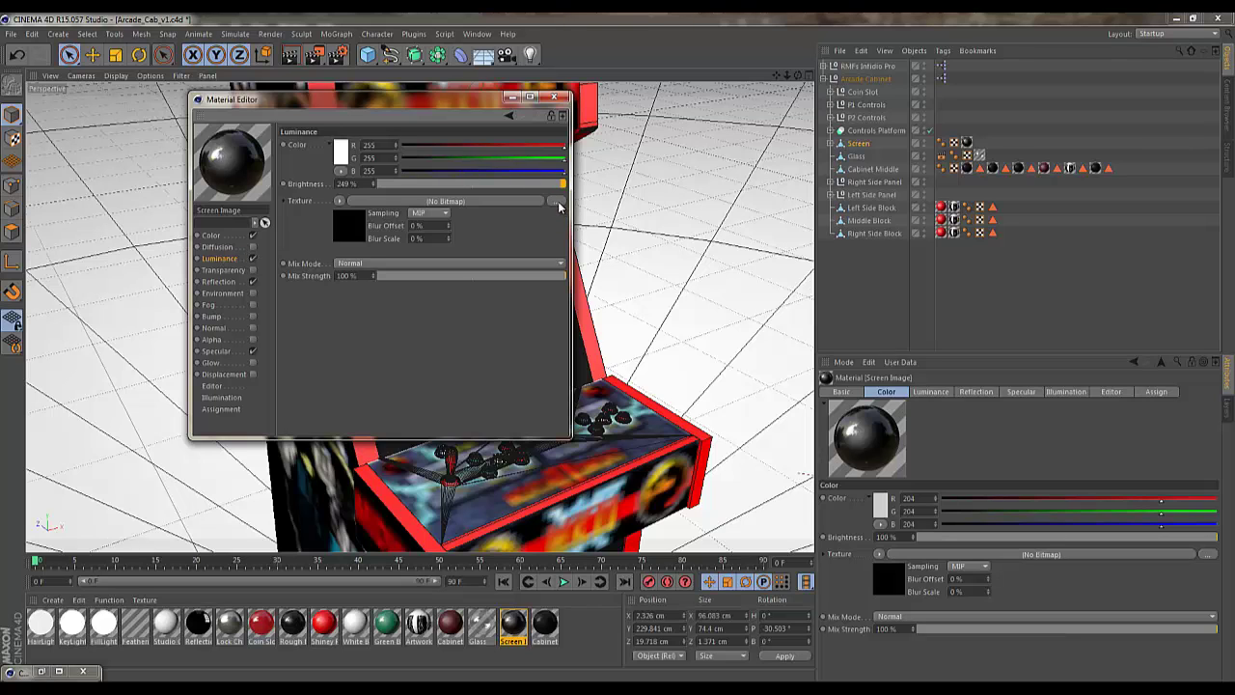
click(557, 202)
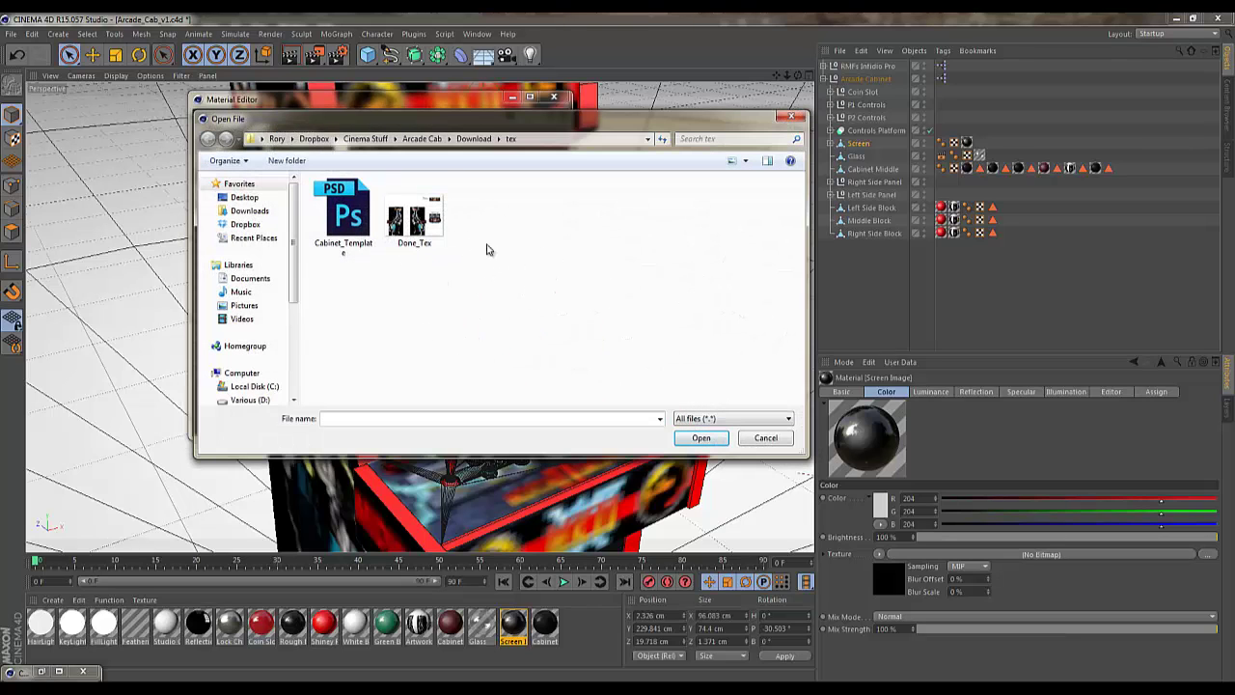
click(422, 138)
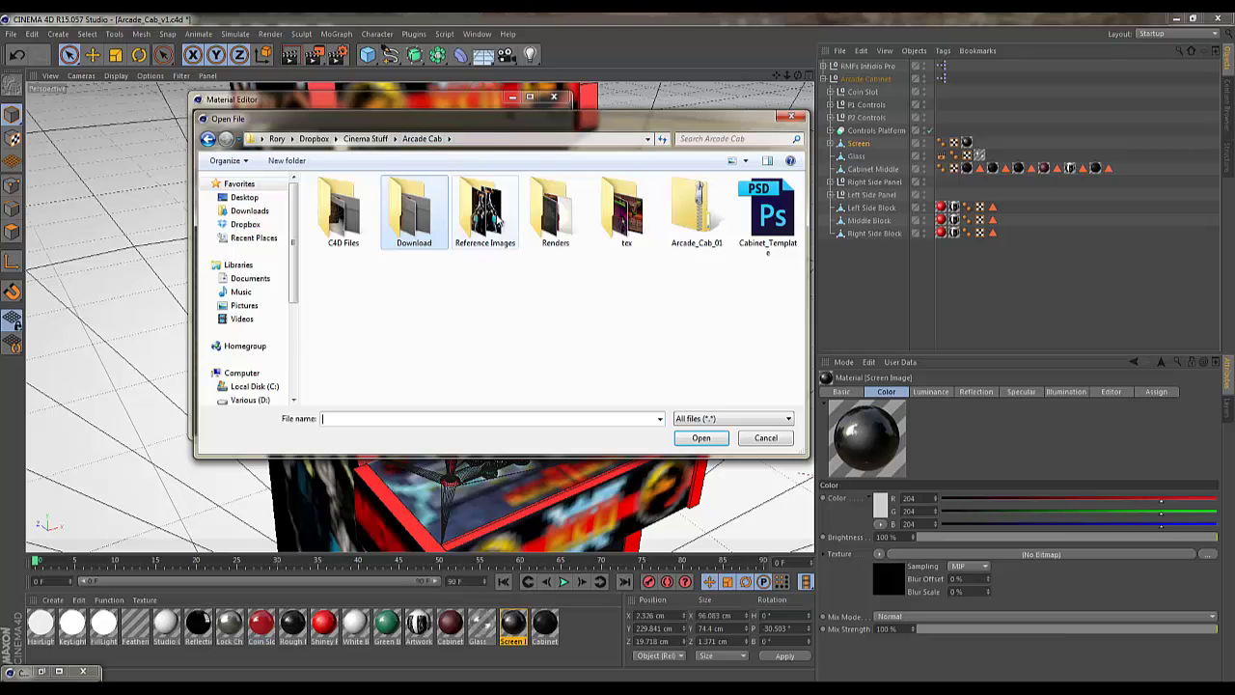
double_click(499, 220)
double_click(344, 212)
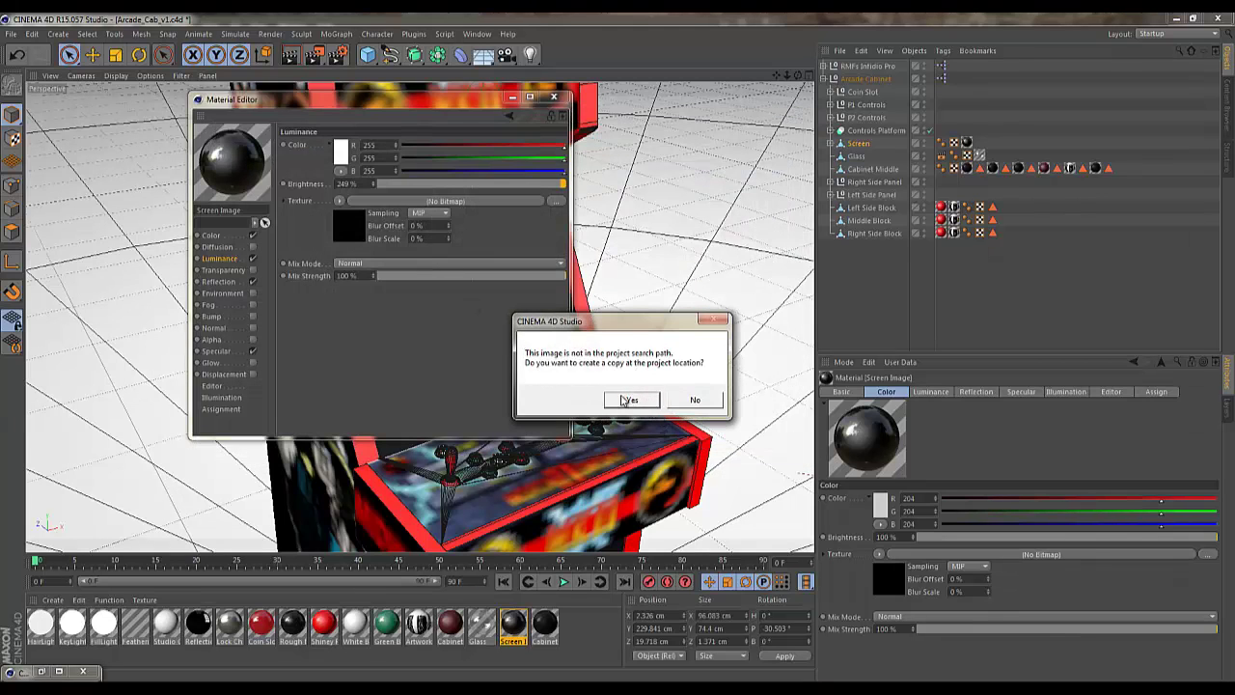
click(695, 399)
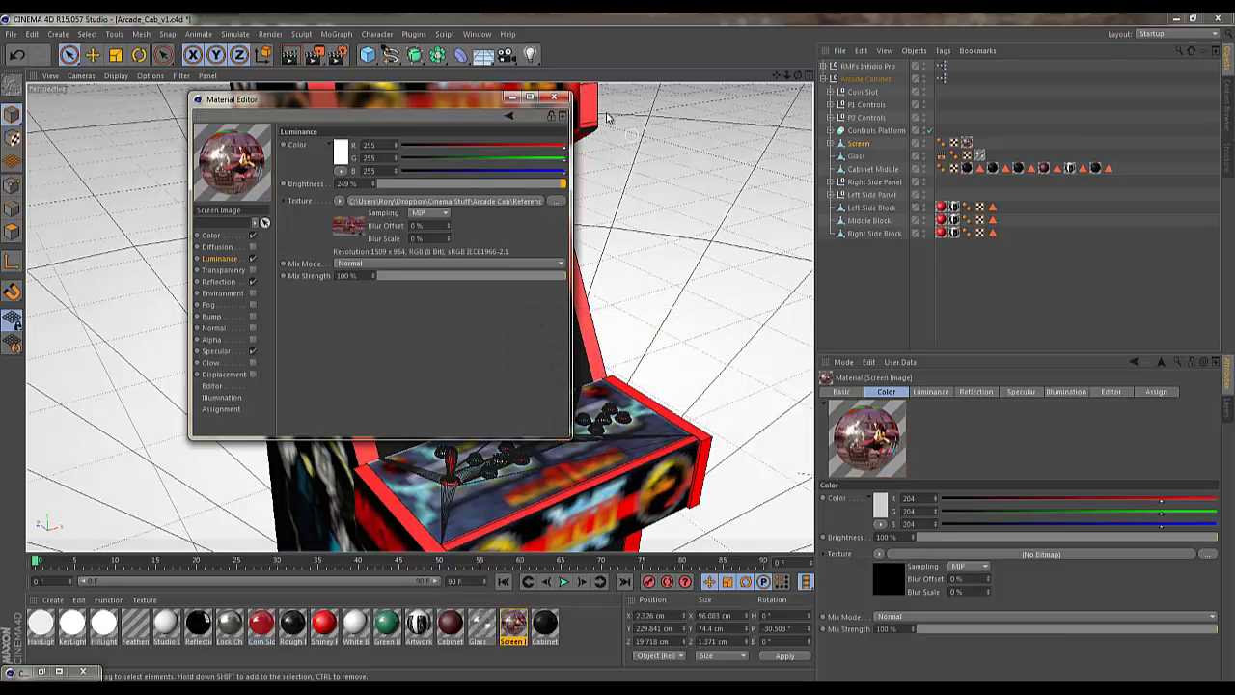
click(556, 98)
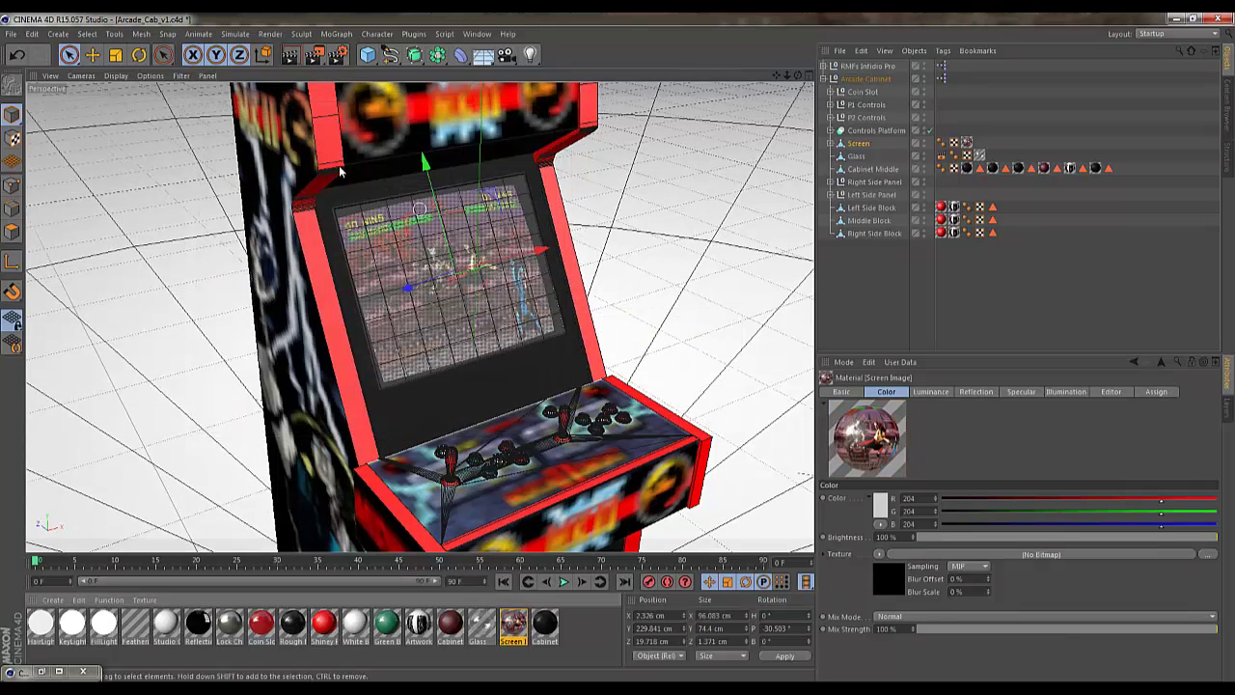
Render the perspective view to check the game image on the cabinet's screen.
key(ctrl+r)
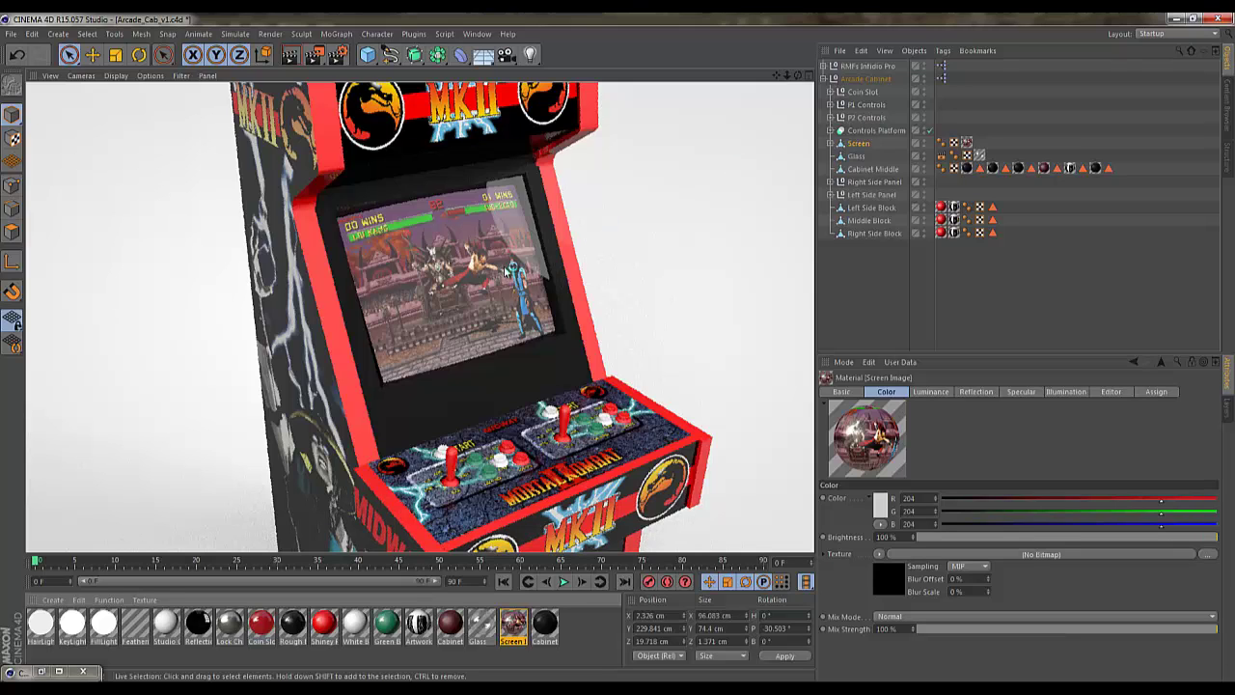
click(598, 235)
drag(786, 75, 618, 349)
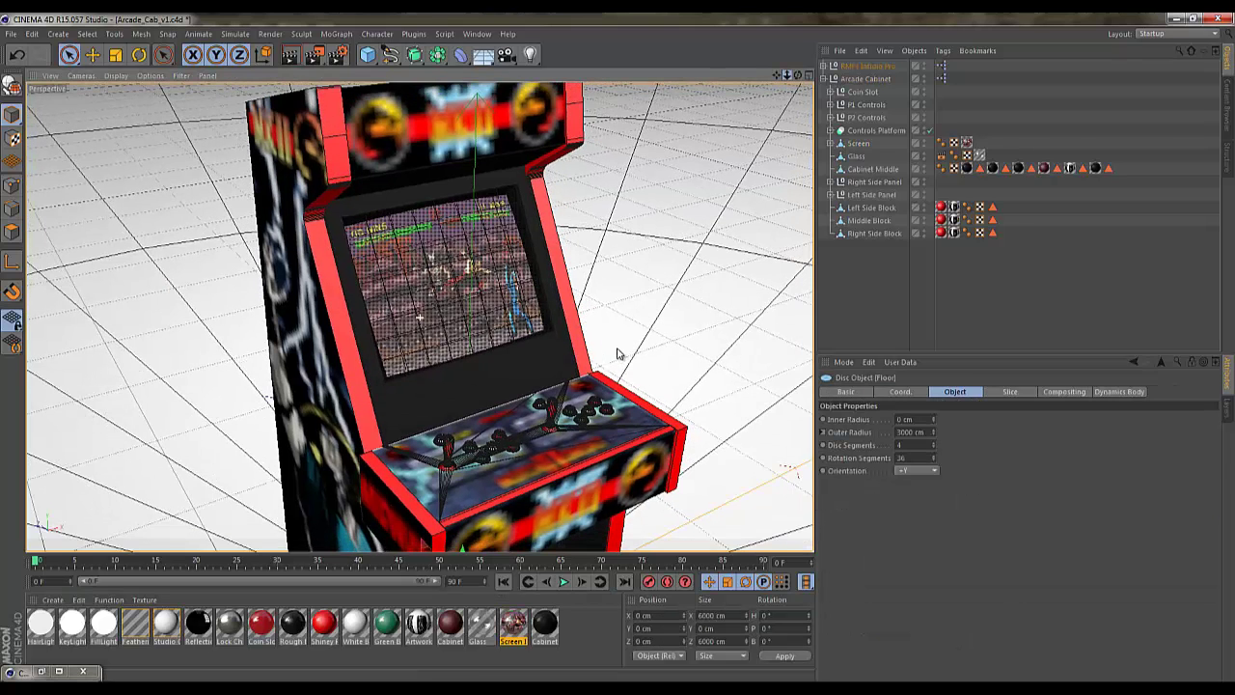
click(402, 329)
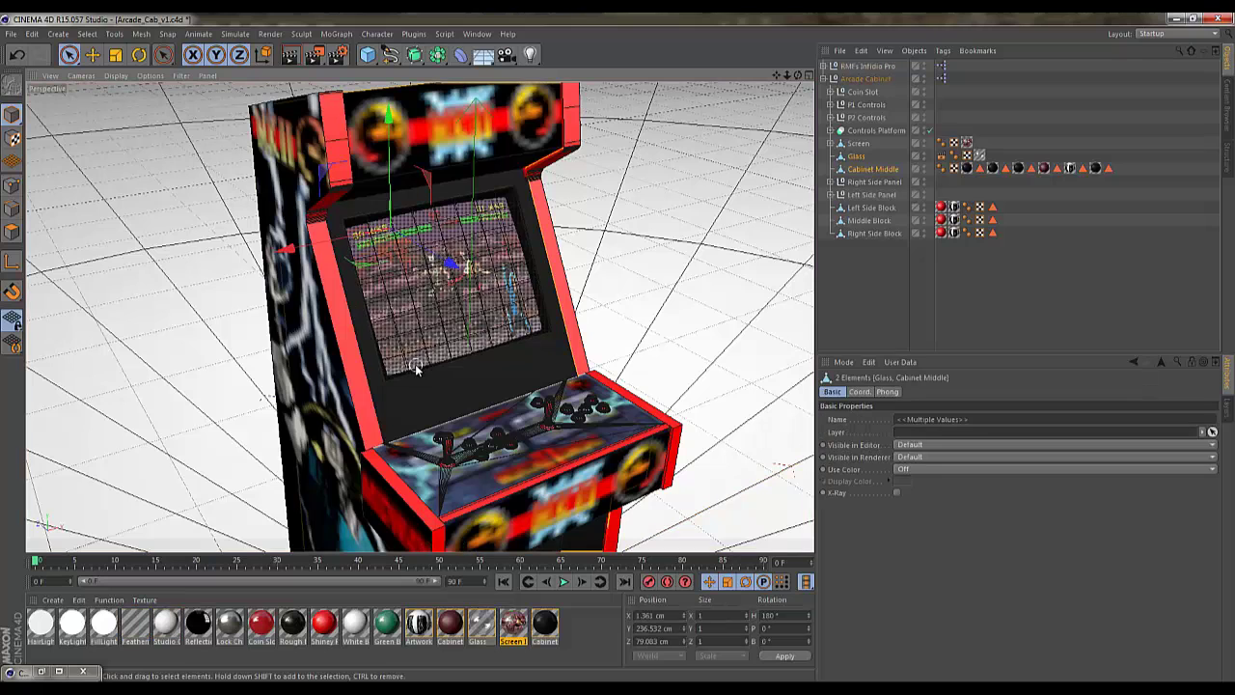
shift+click(415, 364)
click(670, 232)
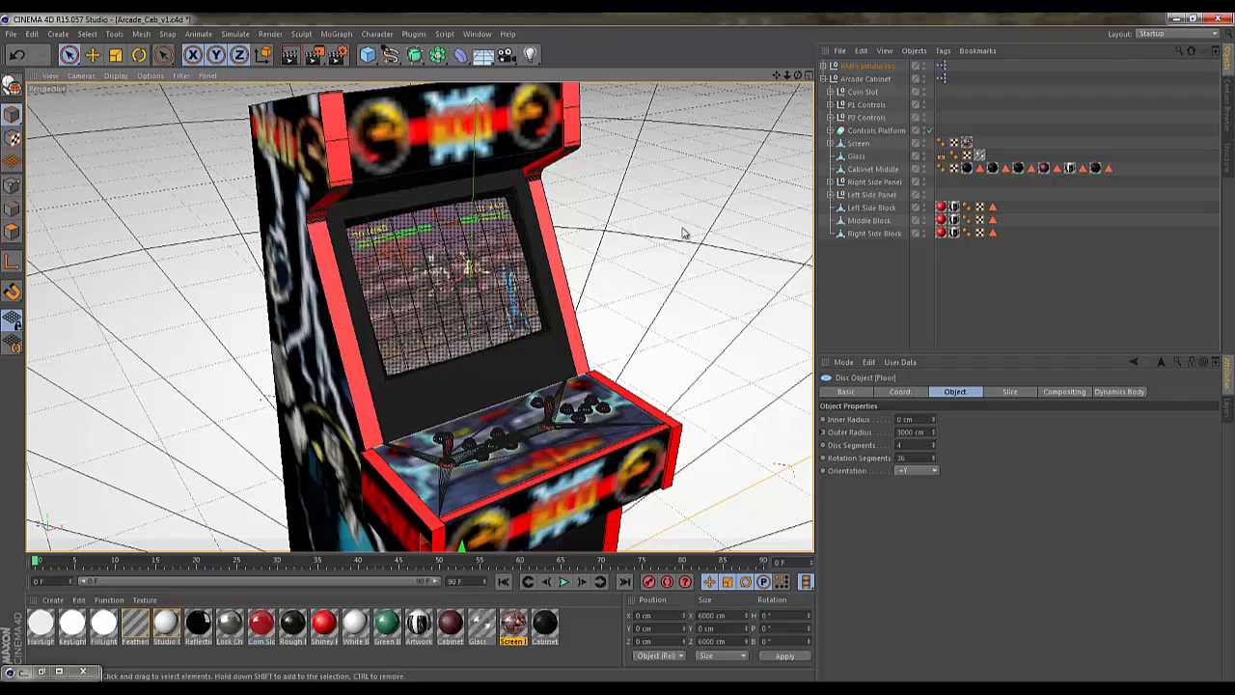
drag(786, 77, 610, 347)
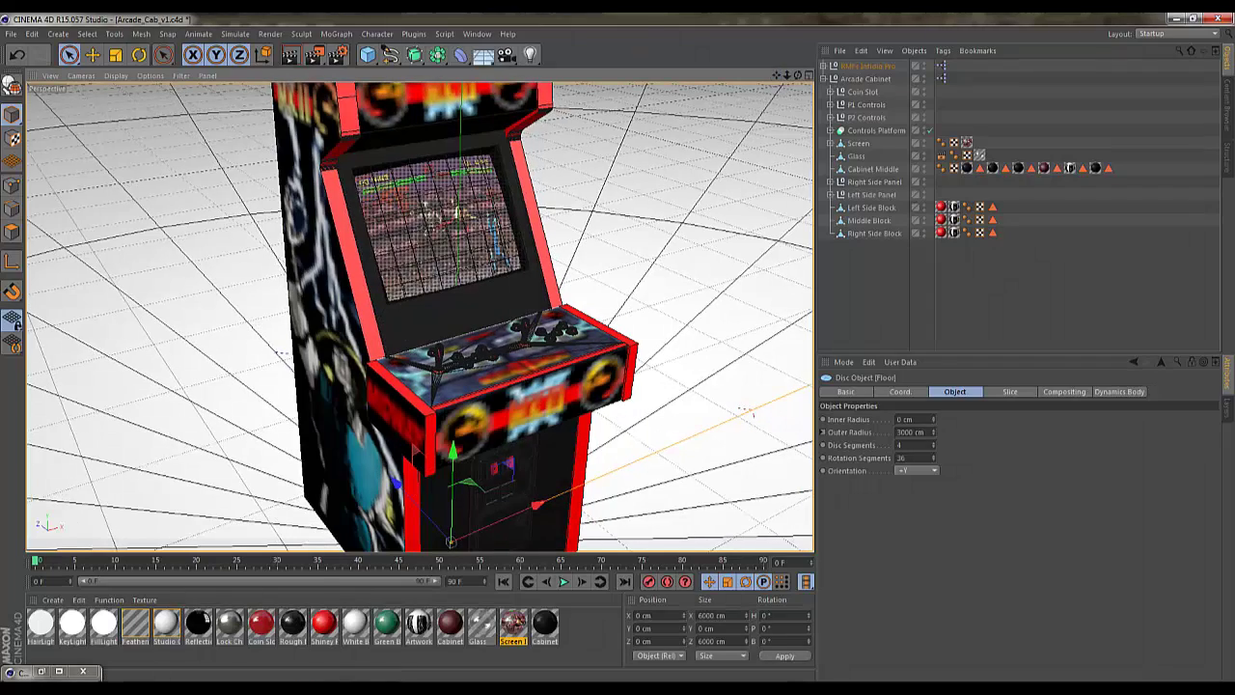
Delete the file Arcade_Cab_v1_2 from the Arcade Cab project's Download folder in the file explorer.
mouse_move(178, 687)
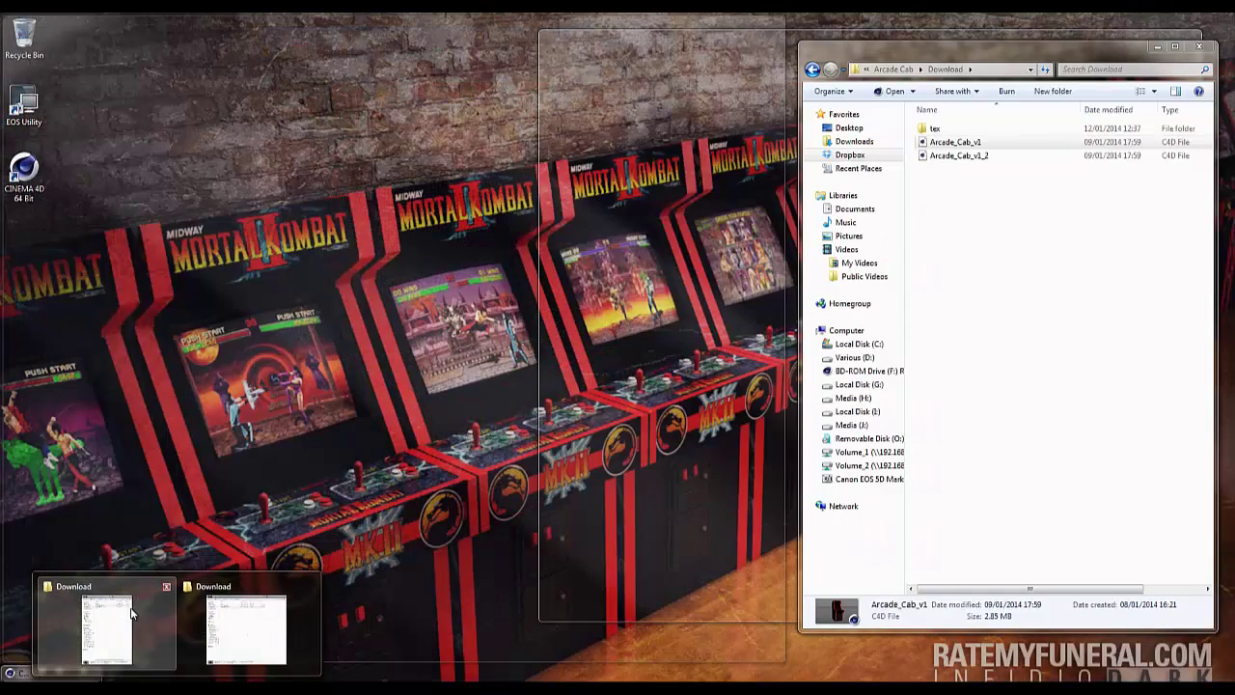
click(132, 613)
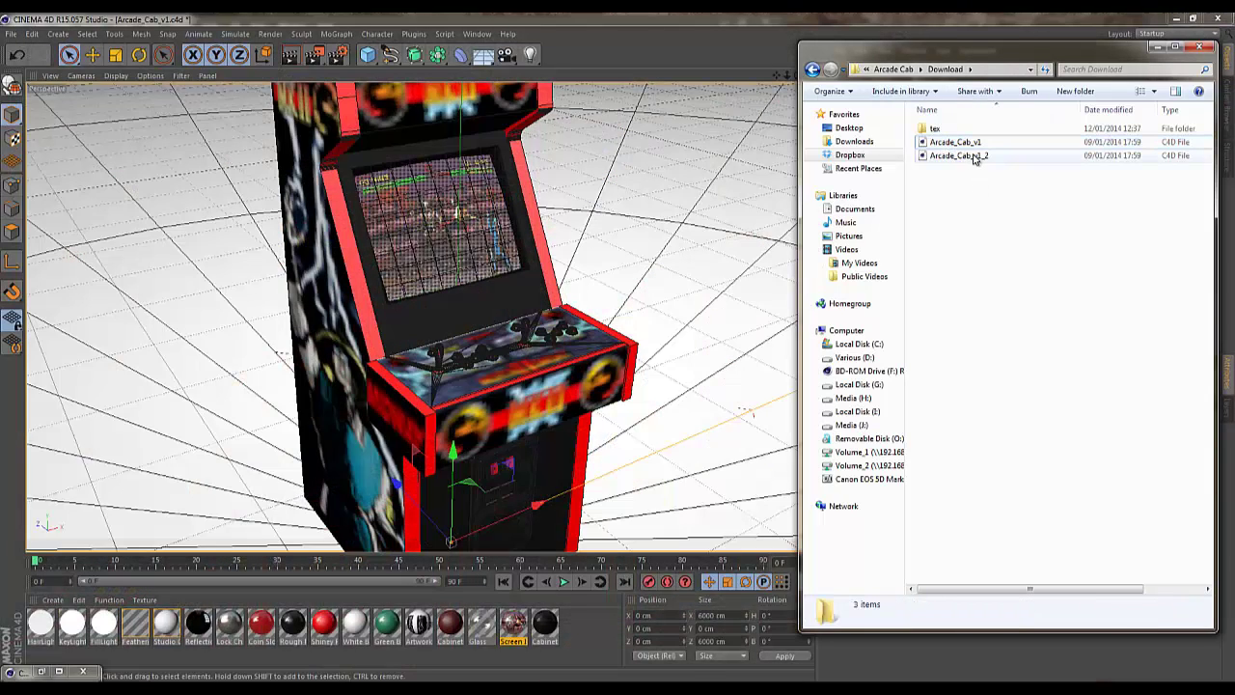
click(977, 157)
key(Delete)
key(Return)
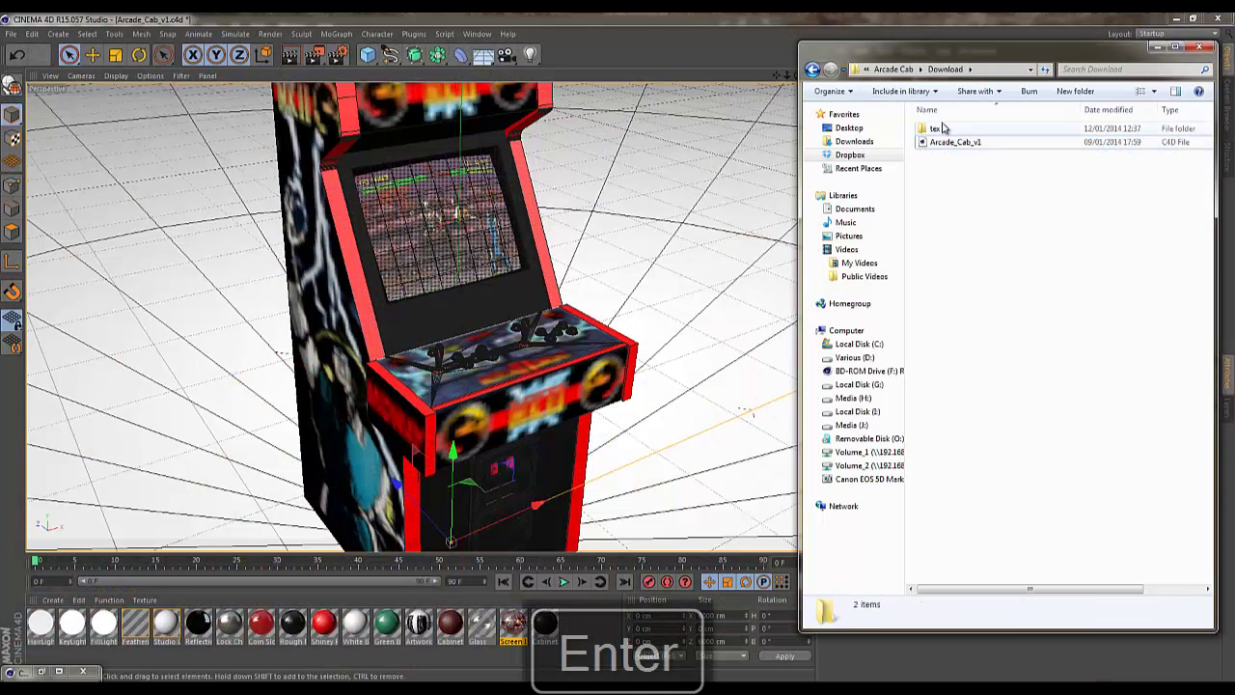
Examine the contents of the Renders, Download, C4D Files and tex folders inside the Arcade Cab project folder.
click(893, 68)
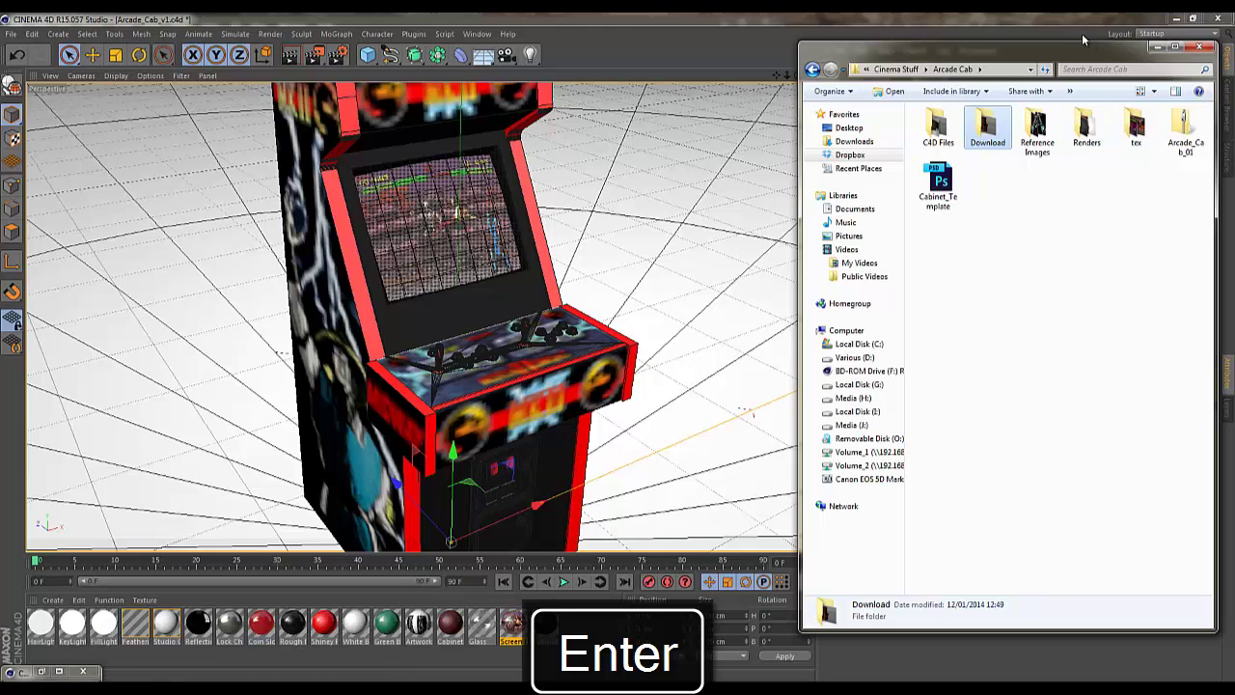
drag(1079, 45, 940, 60)
click(947, 133)
key(Return)
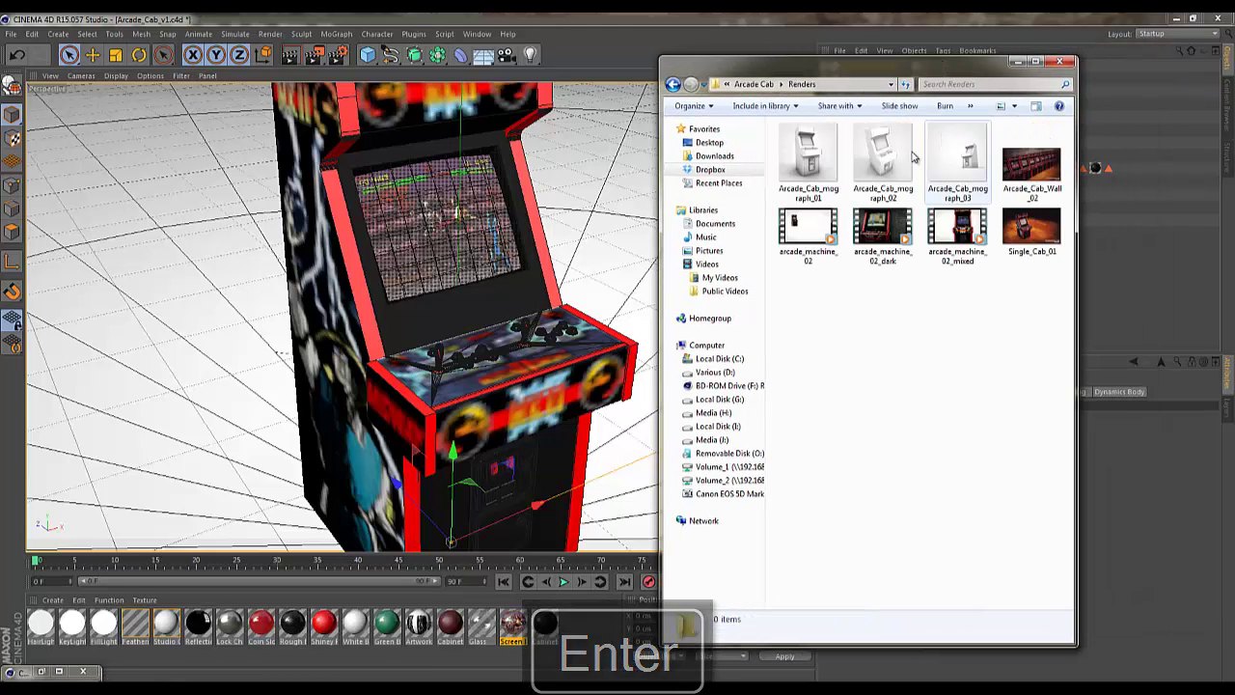
key(BackSpace)
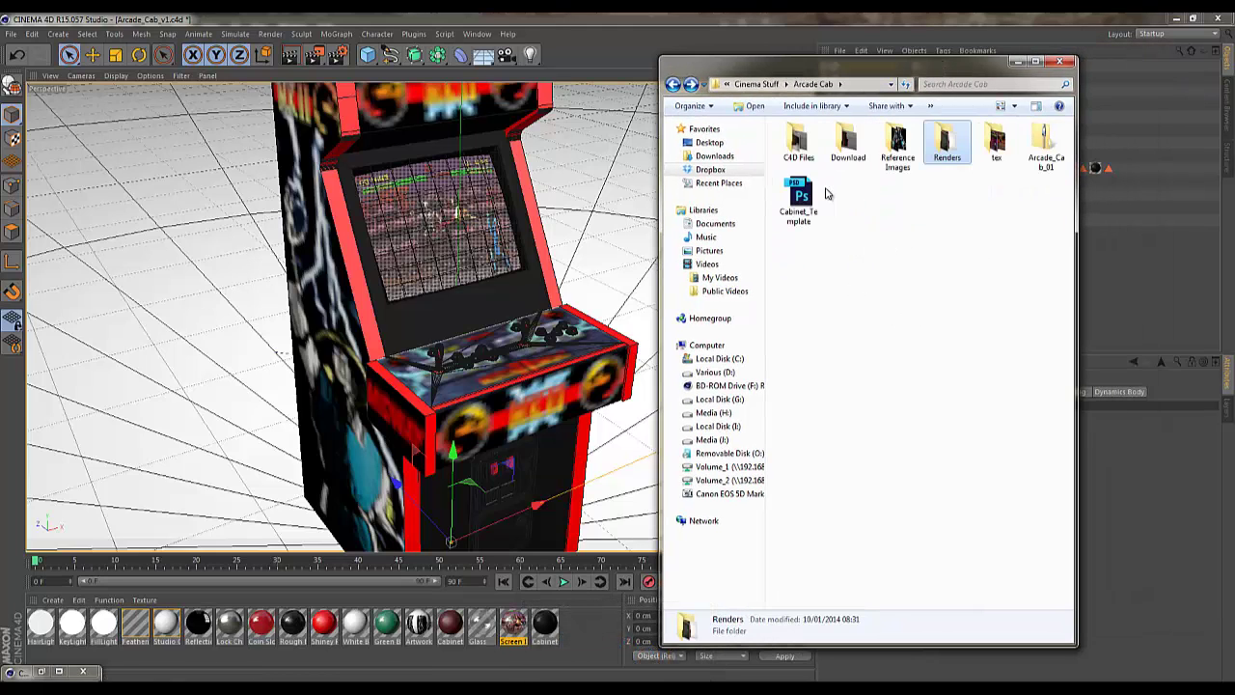
click(849, 143)
key(Return)
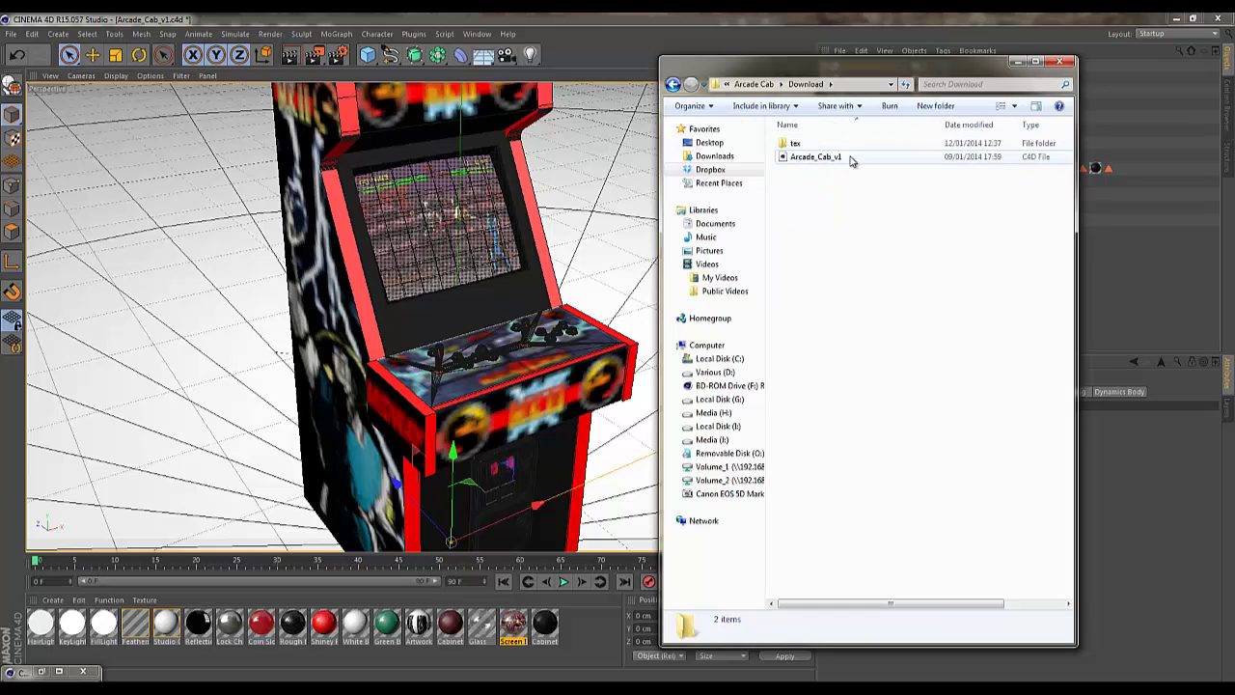
key(BackSpace)
key(Left)
key(Return)
key(BackSpace)
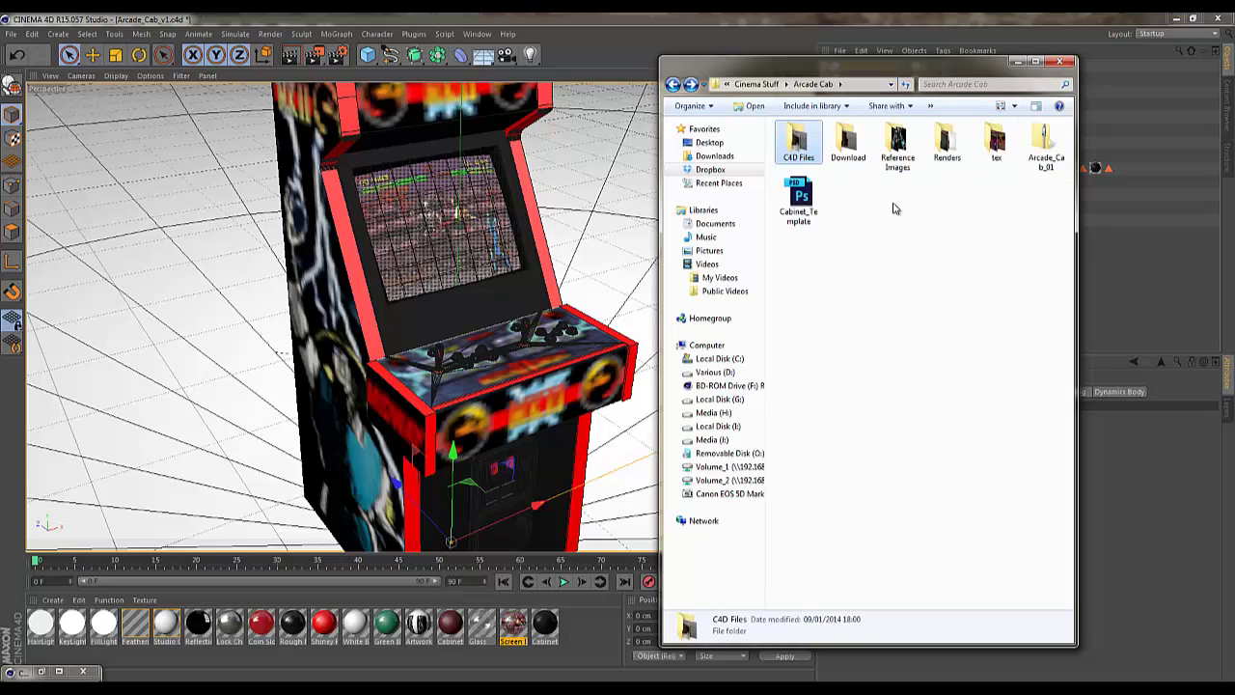
double_click(997, 137)
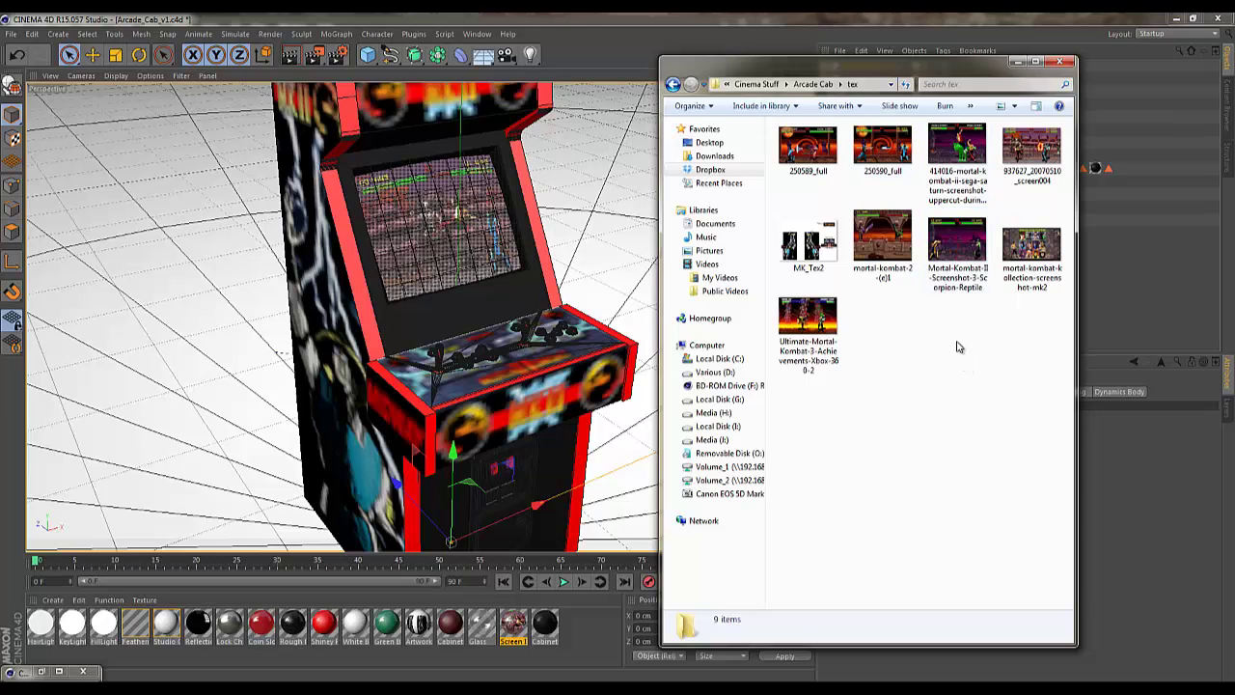
key(BackSpace)
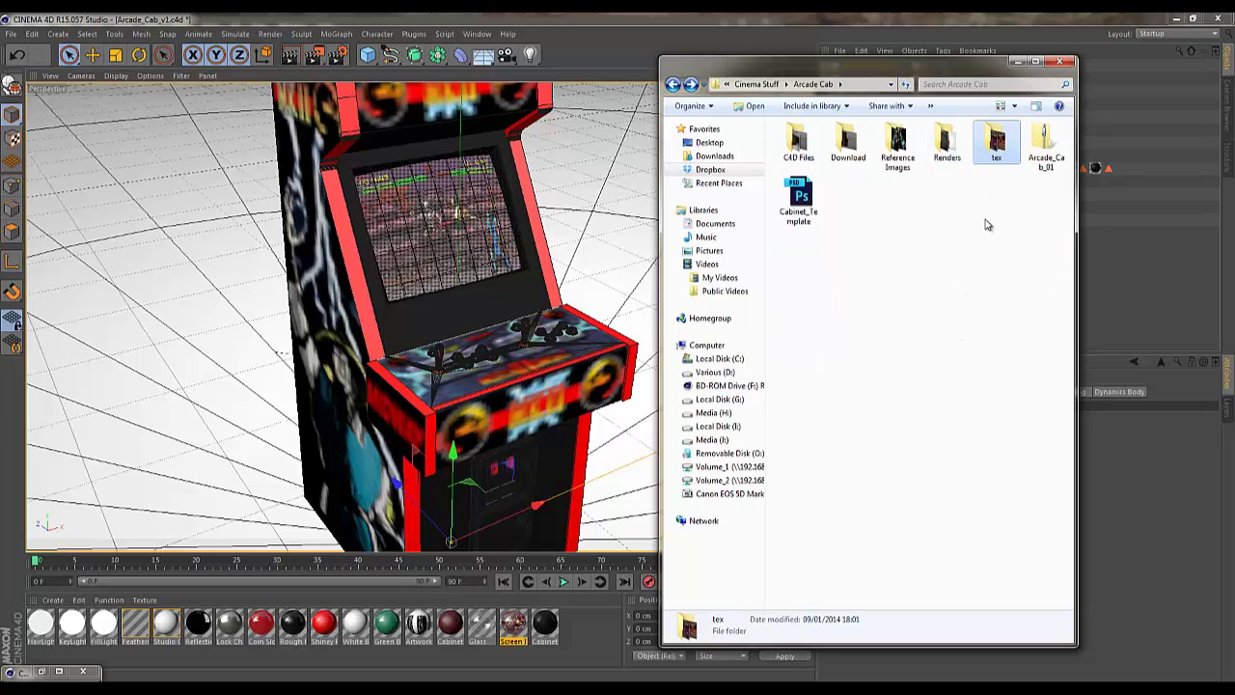
Preview the rendered video arcade_machine_02_mixed from the Renders folder and close the player.
double_click(945, 142)
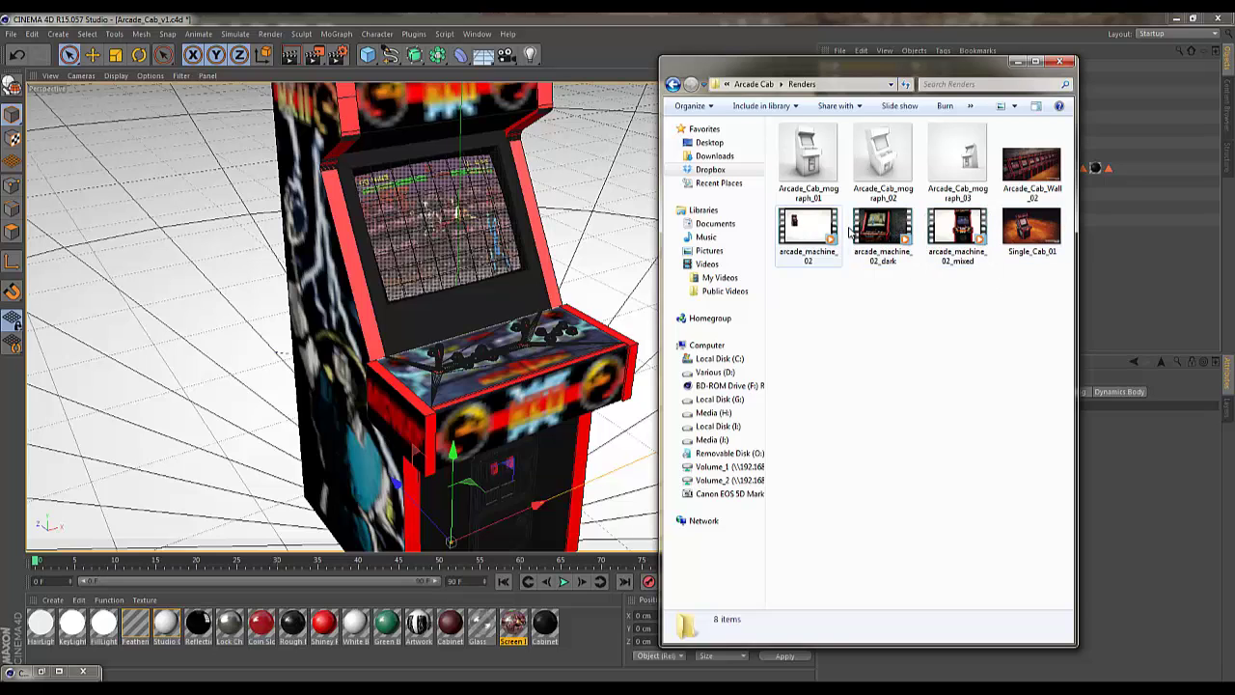
click(967, 242)
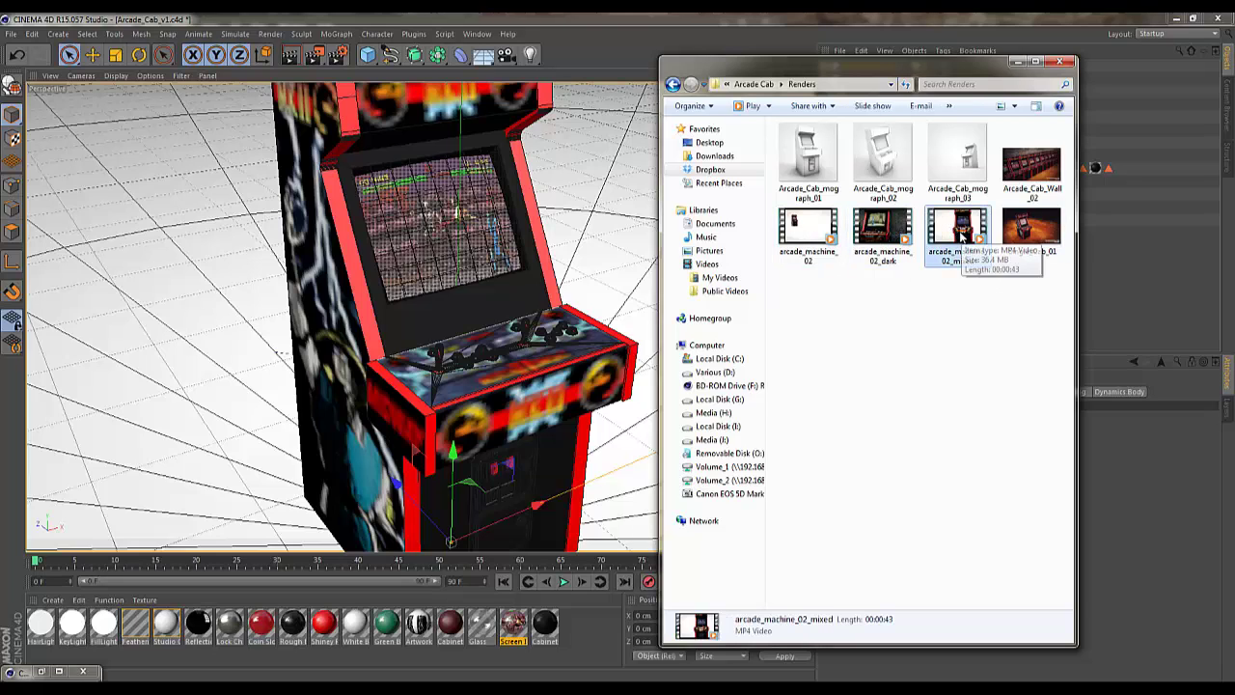
double_click(960, 236)
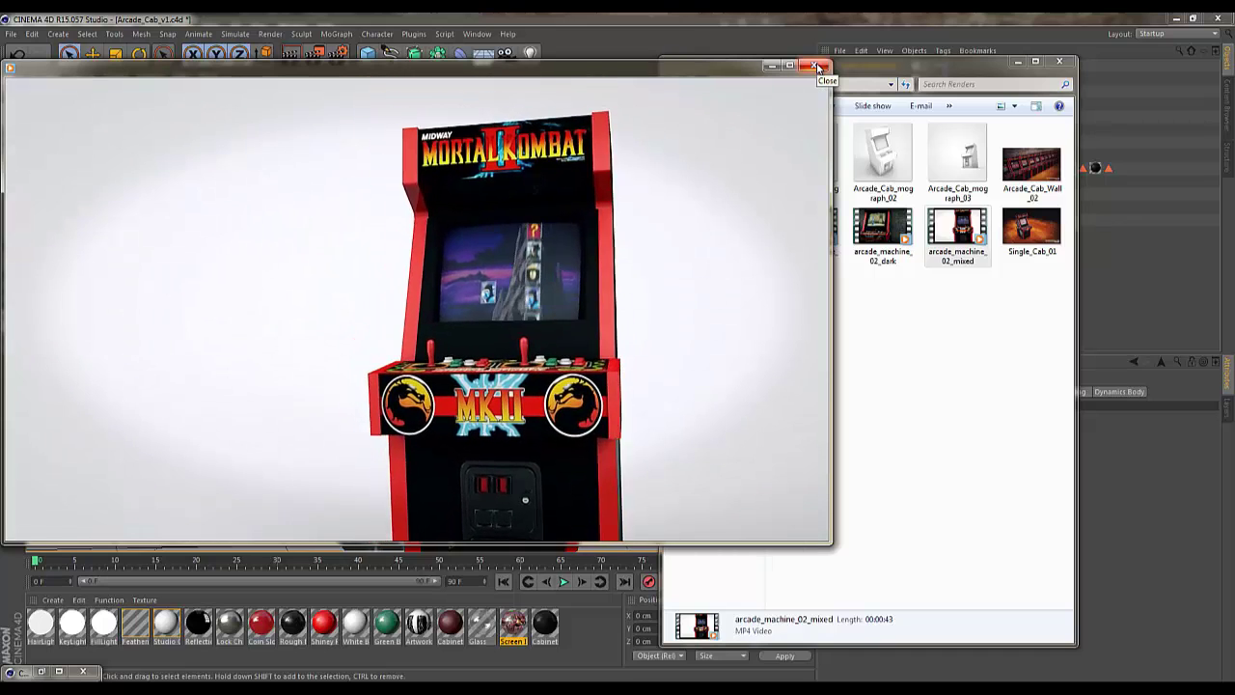
click(817, 67)
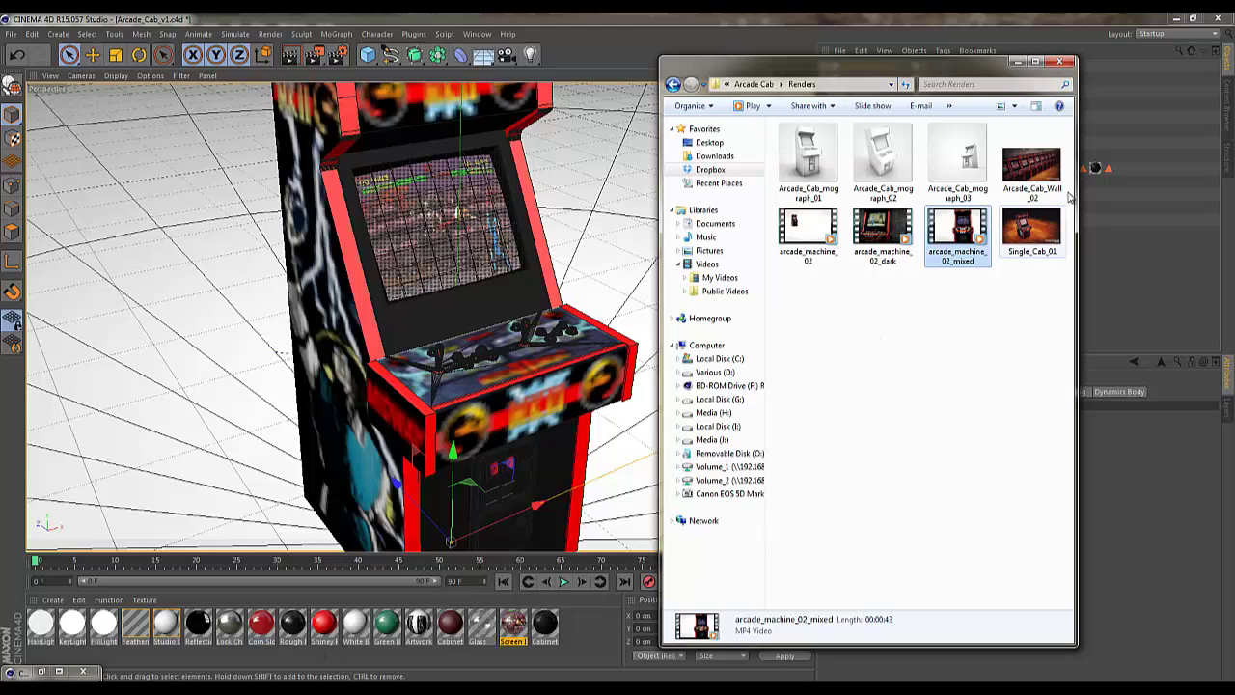
Open the Screen Image material for editing and copy arcade_machine_02_mixed from Renders into the tex folder inside Download.
double_click(513, 626)
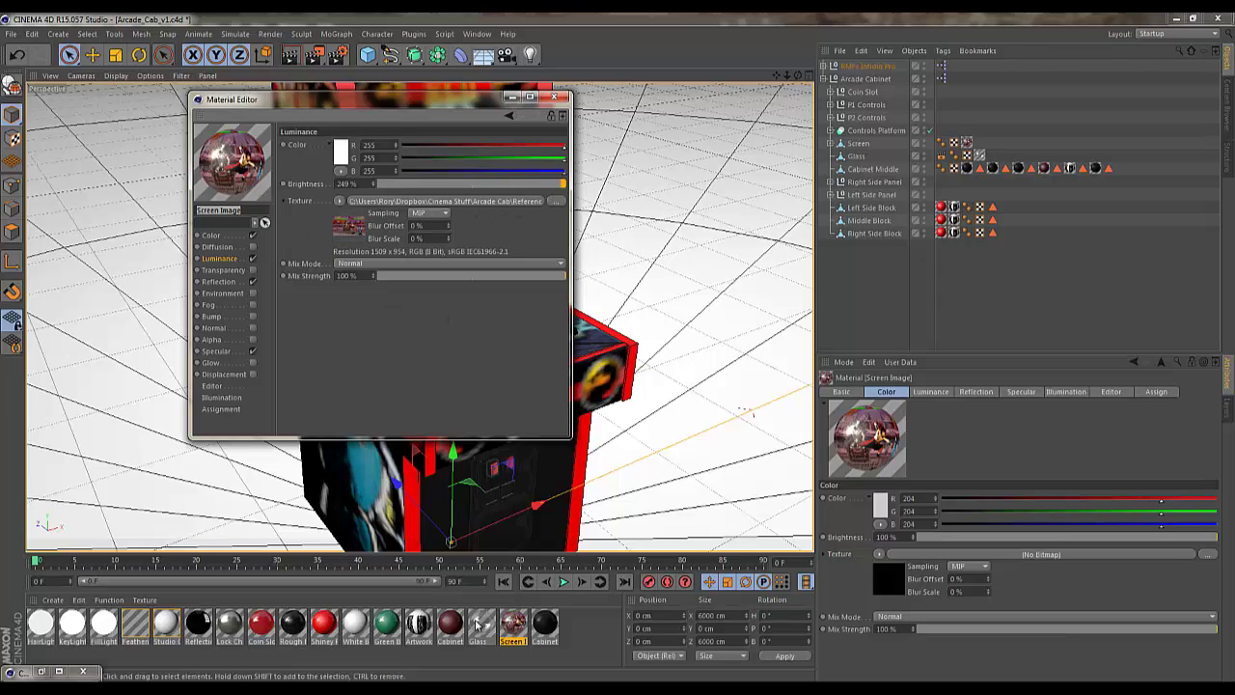
mouse_move(41, 671)
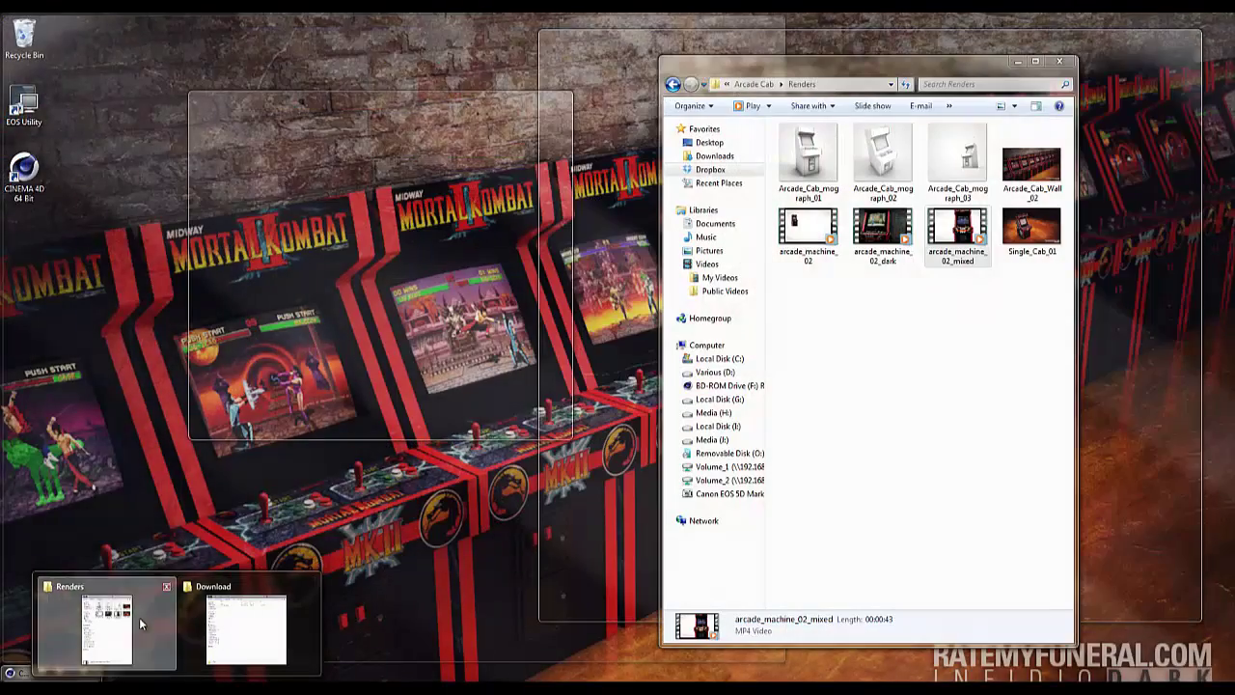
click(139, 616)
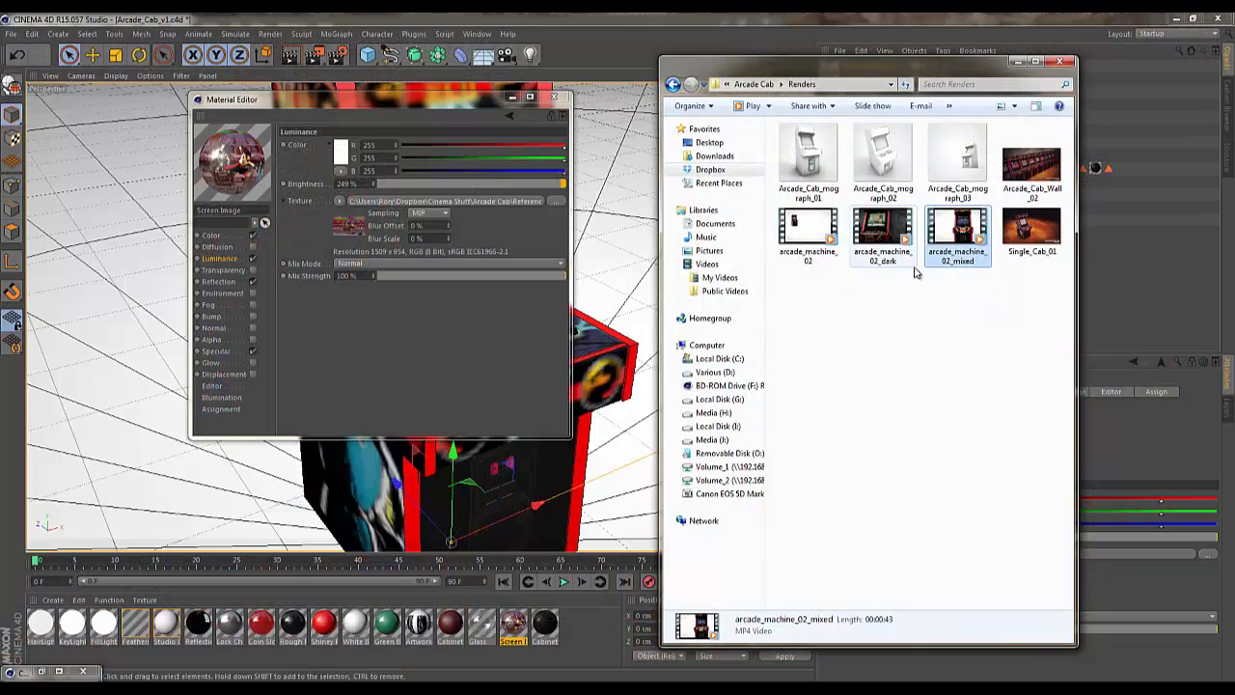
right_click(958, 230)
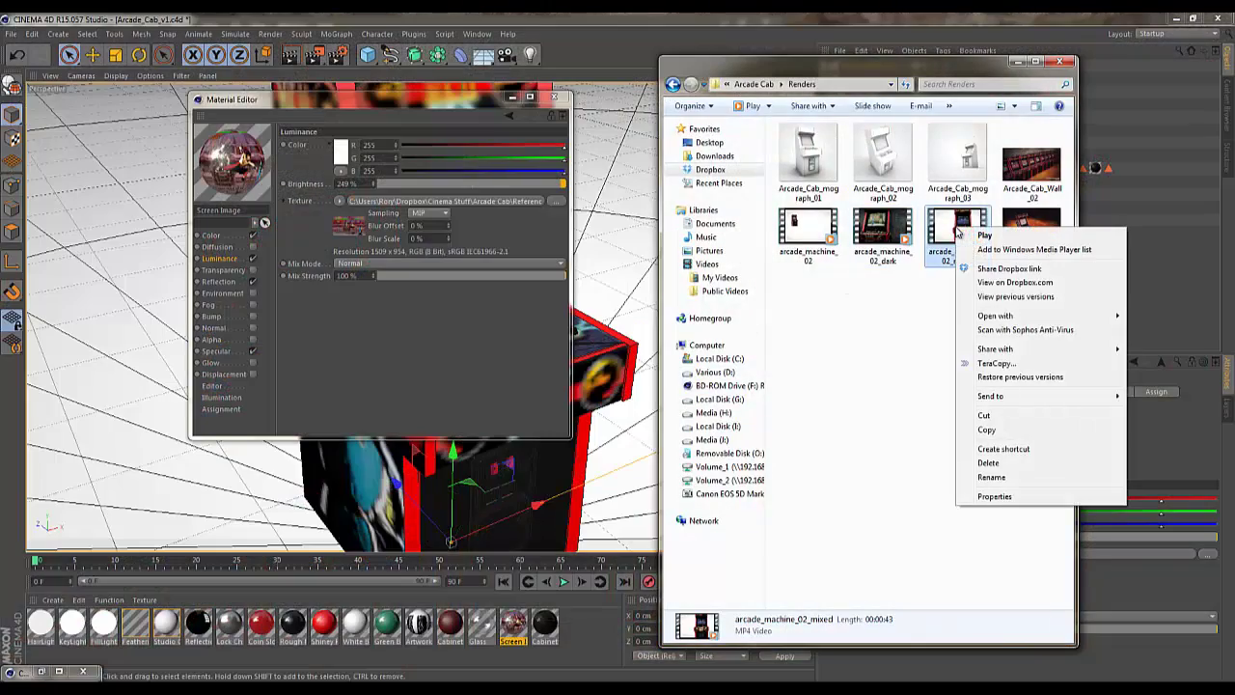
click(986, 430)
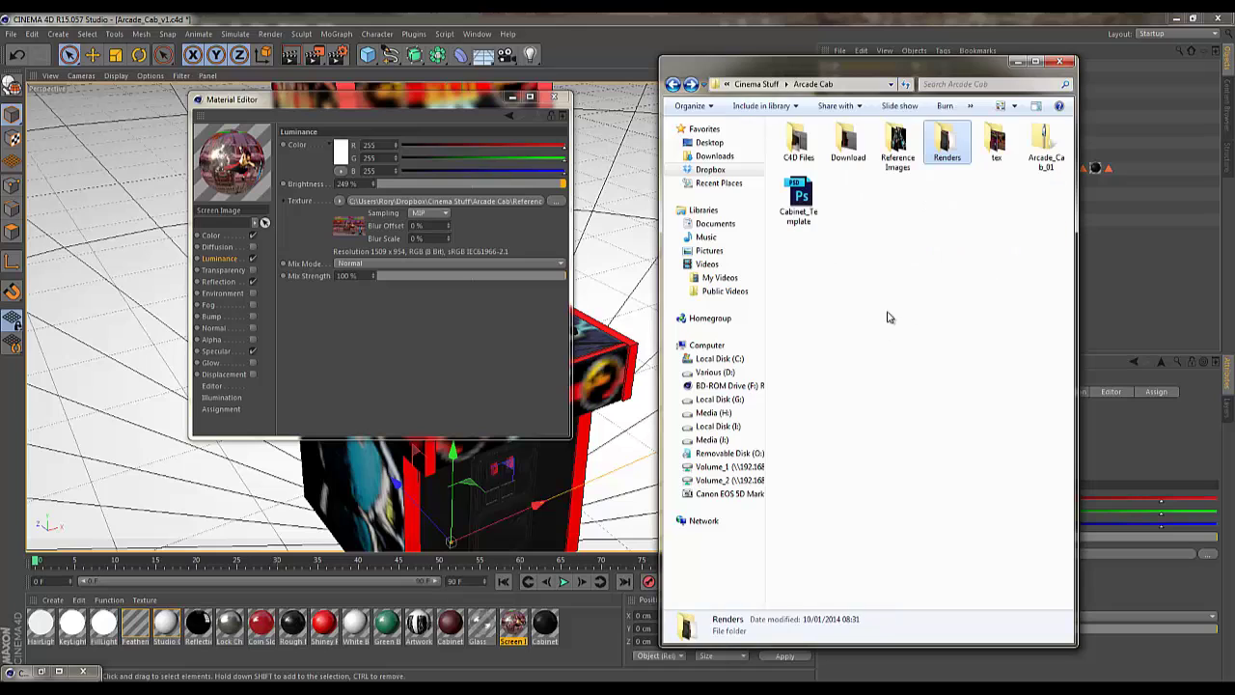
key(BackSpace)
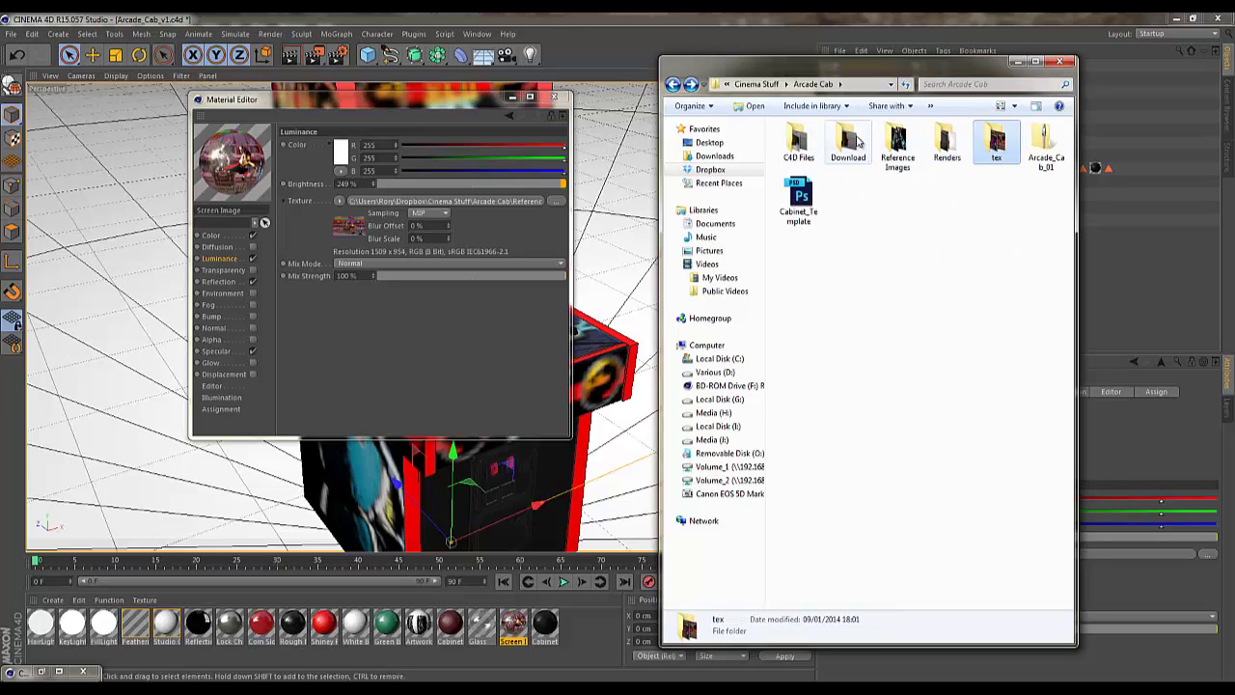
double_click(837, 157)
double_click(797, 144)
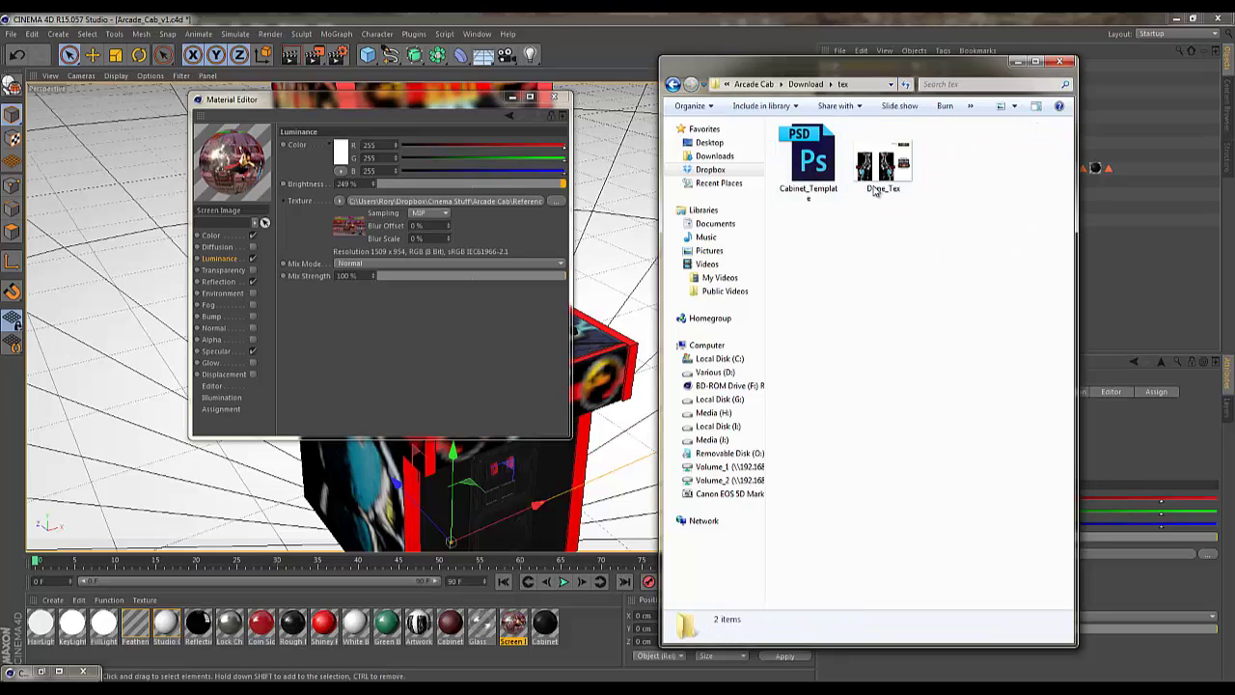
right_click(837, 244)
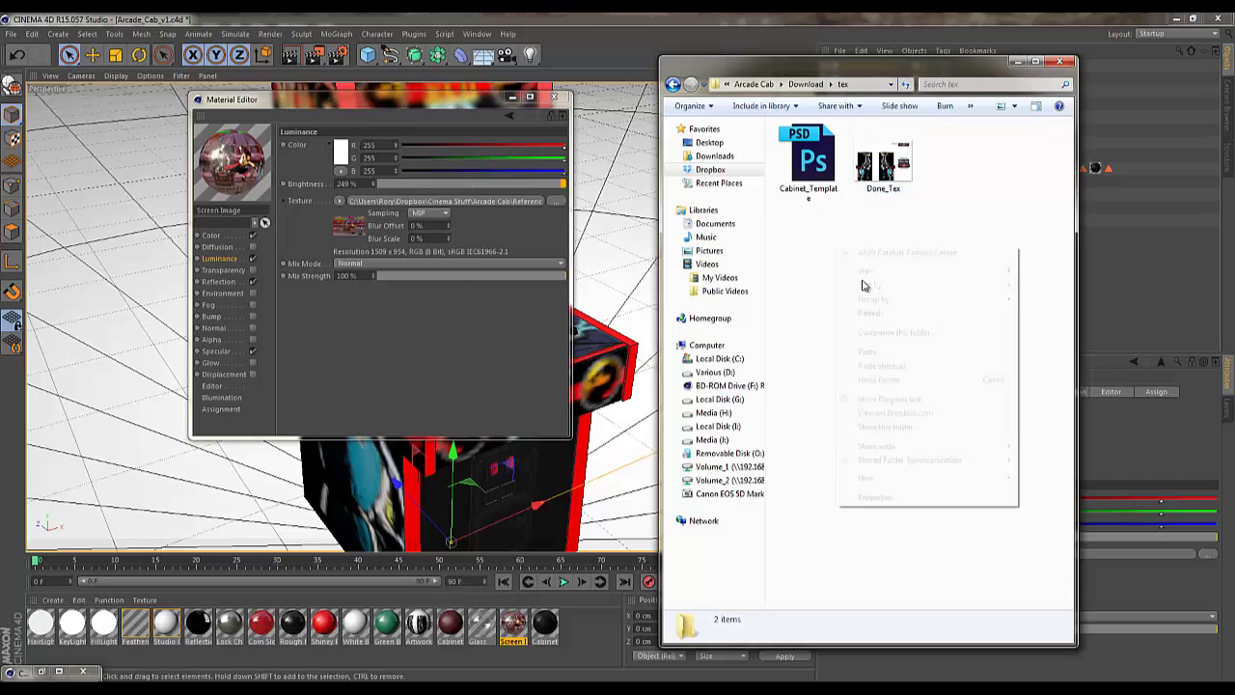
click(888, 351)
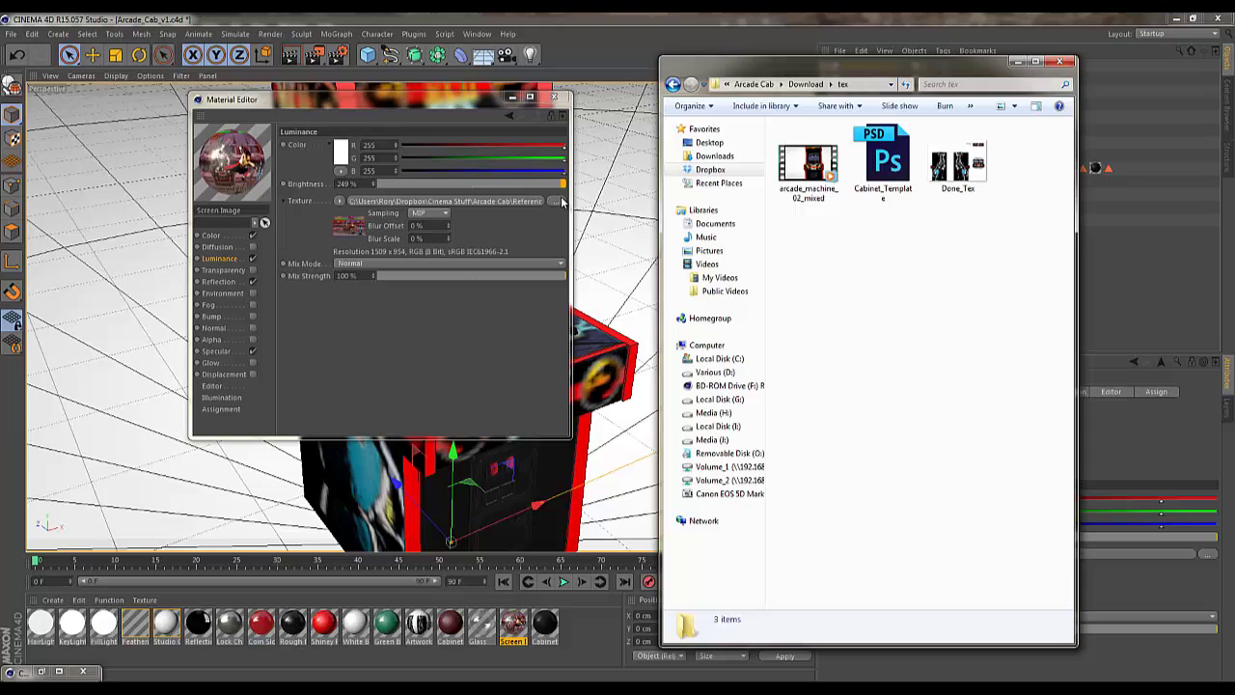
Load arcade_machine_02_mixed.mp4 from the Download folder's tex subfolder as the Screen Image material's luminance texture.
click(557, 201)
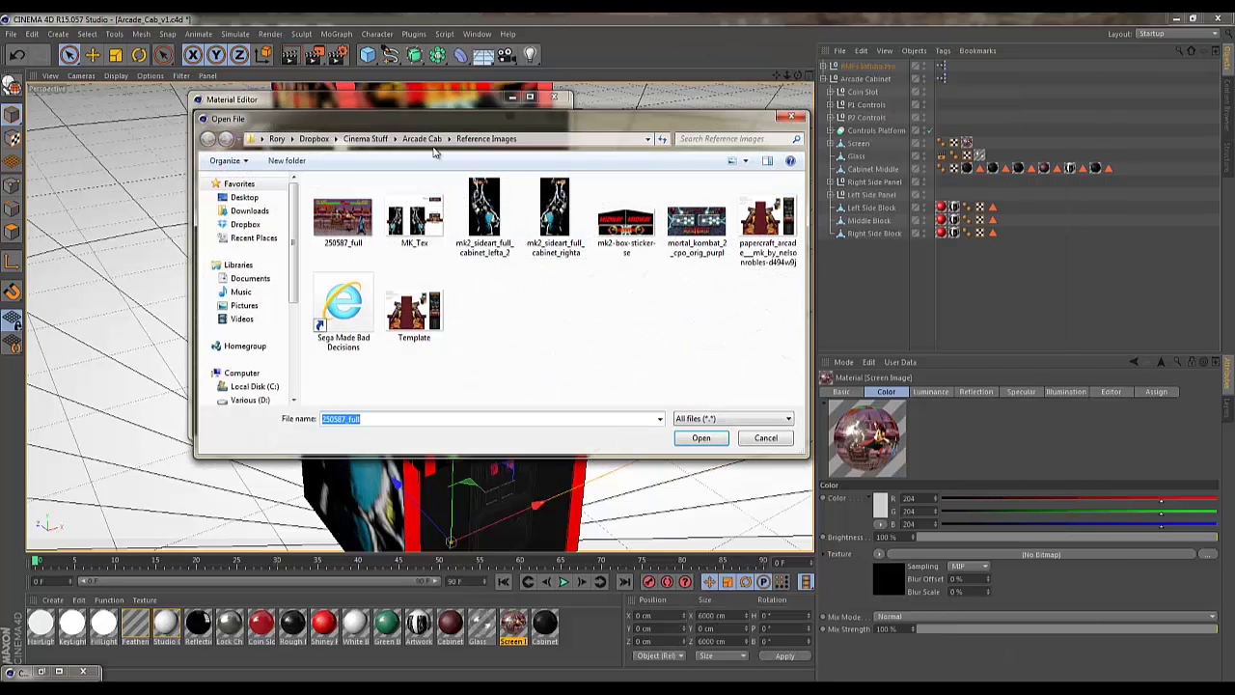
click(423, 139)
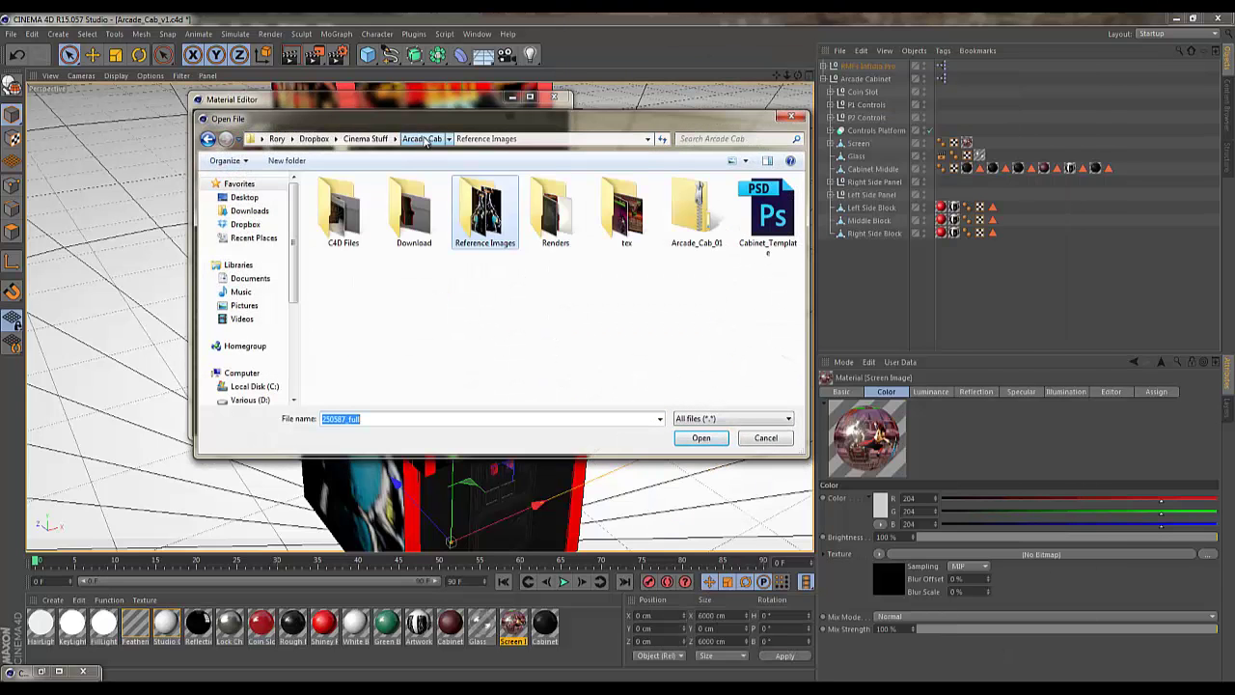
double_click(391, 214)
double_click(365, 198)
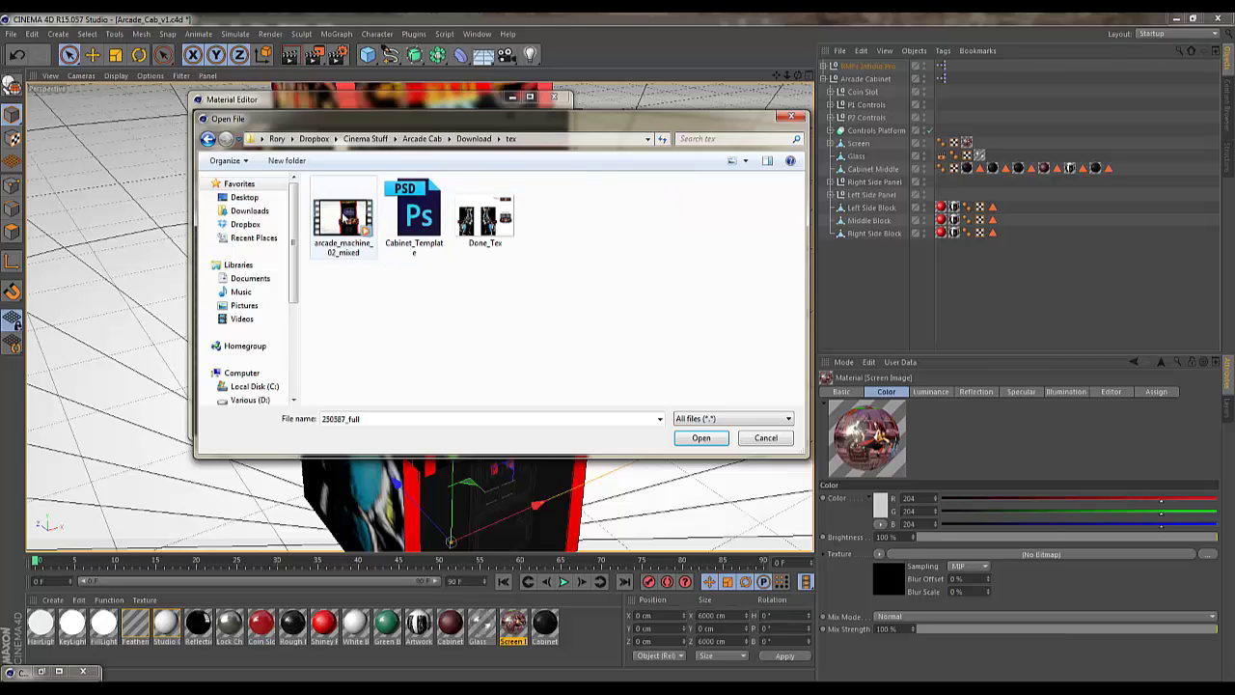
click(347, 218)
double_click(345, 219)
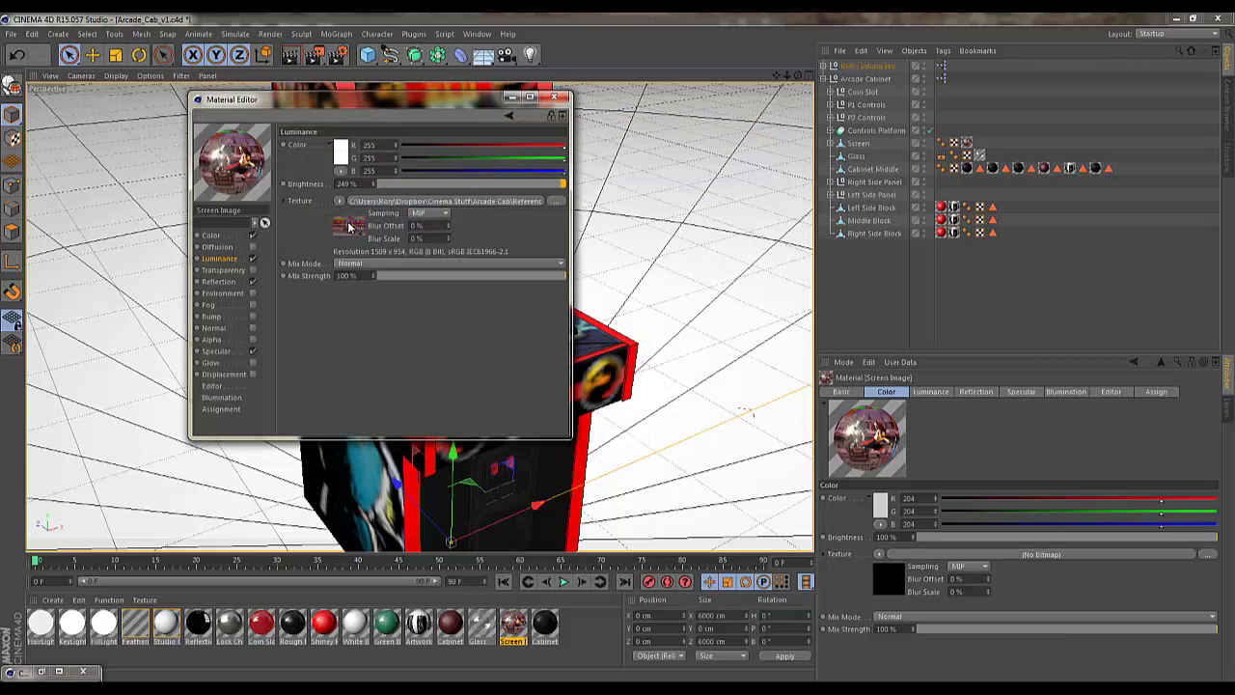
Calculate the movie frame range and rate in the luminance texture's animation settings and close the material editor.
click(407, 201)
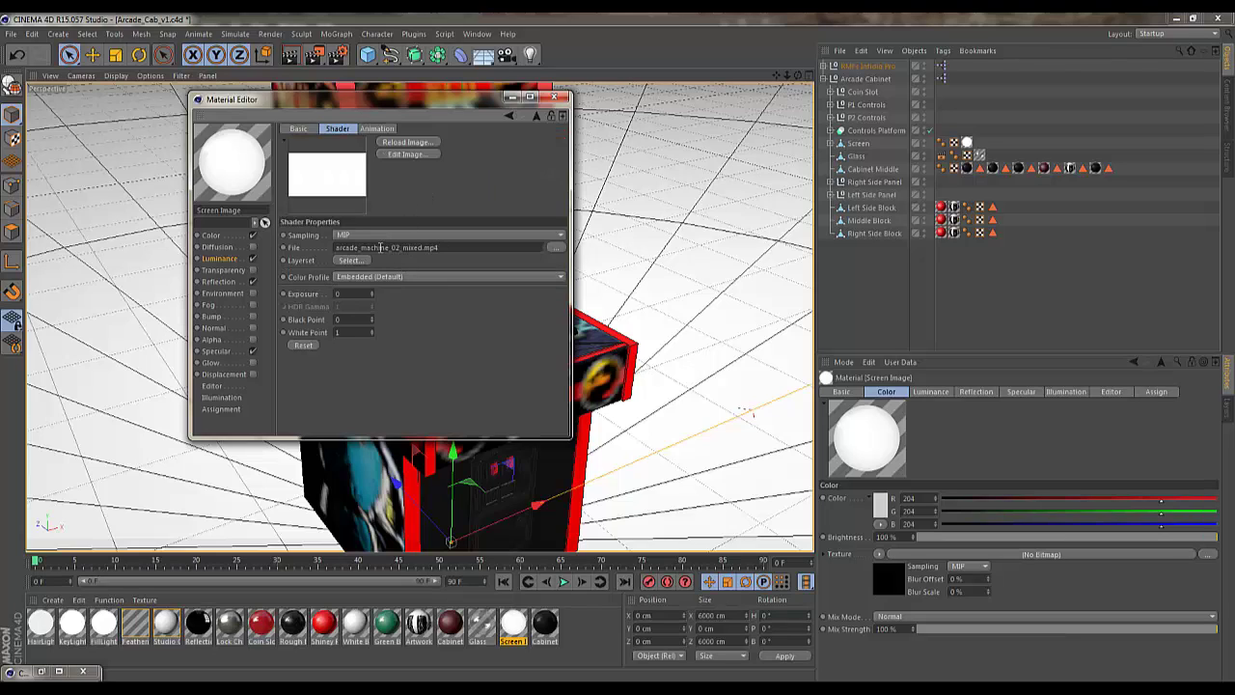
click(377, 131)
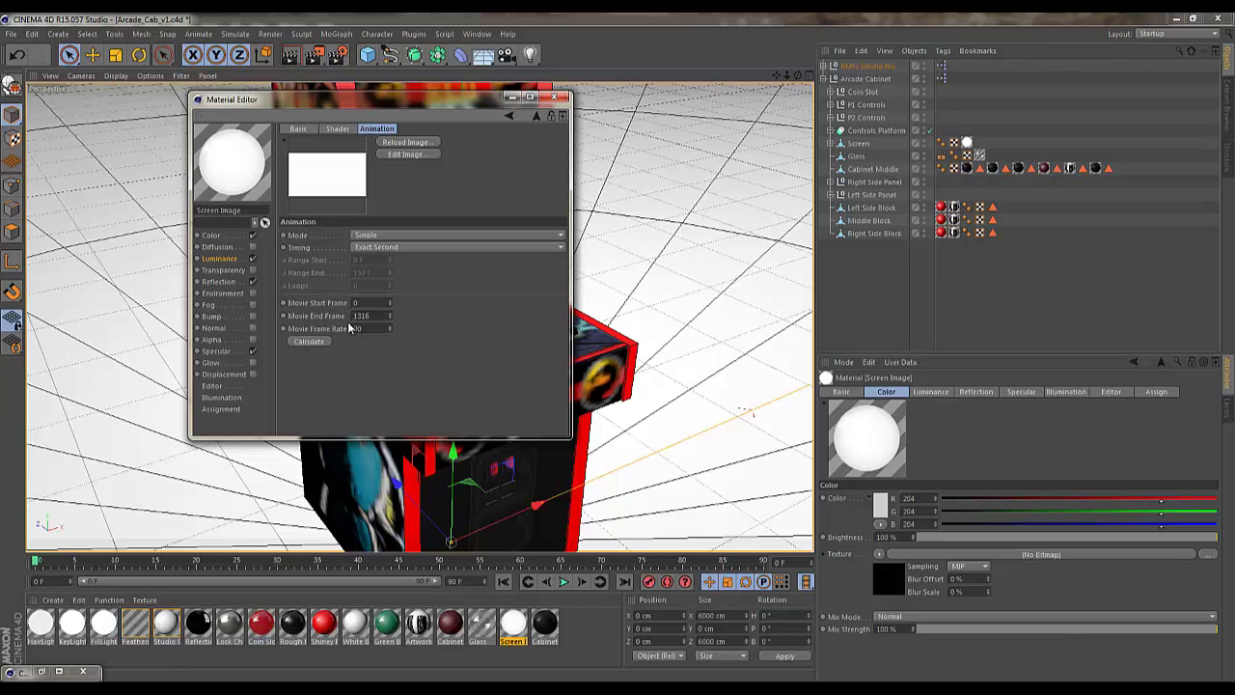
click(311, 343)
click(557, 99)
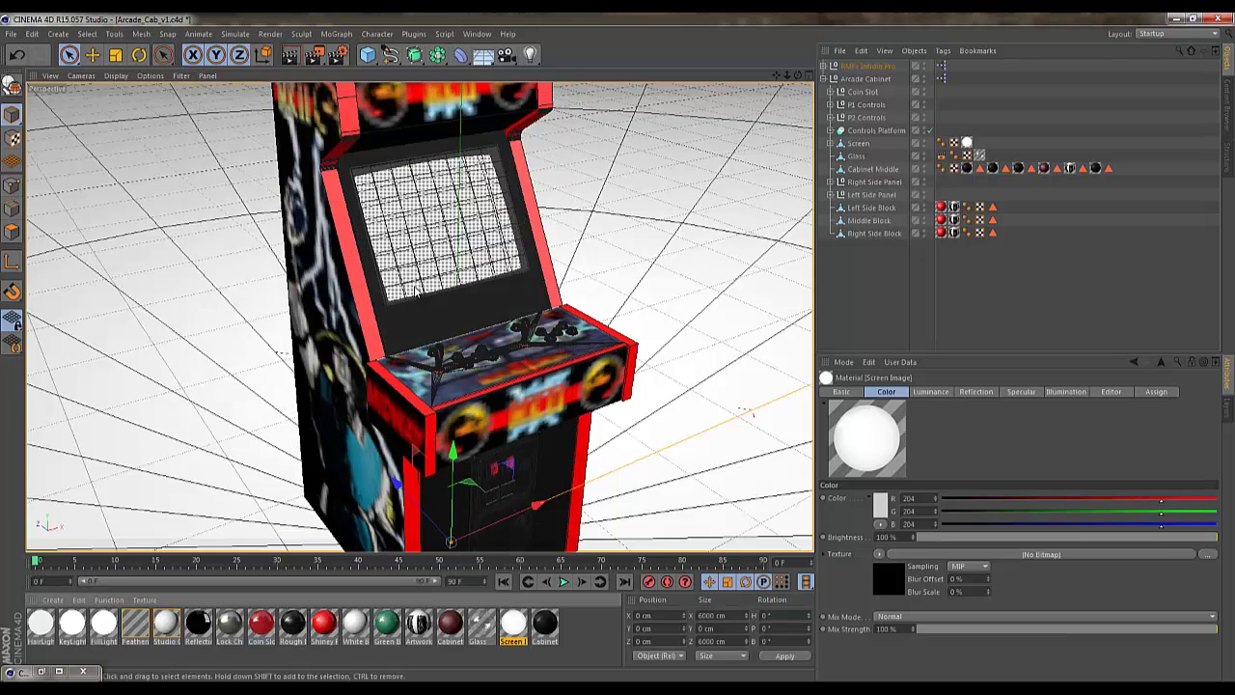
Scrub through the animation, set the project's end frame to 250 and extend the preview range to the full length.
drag(113, 563, 549, 563)
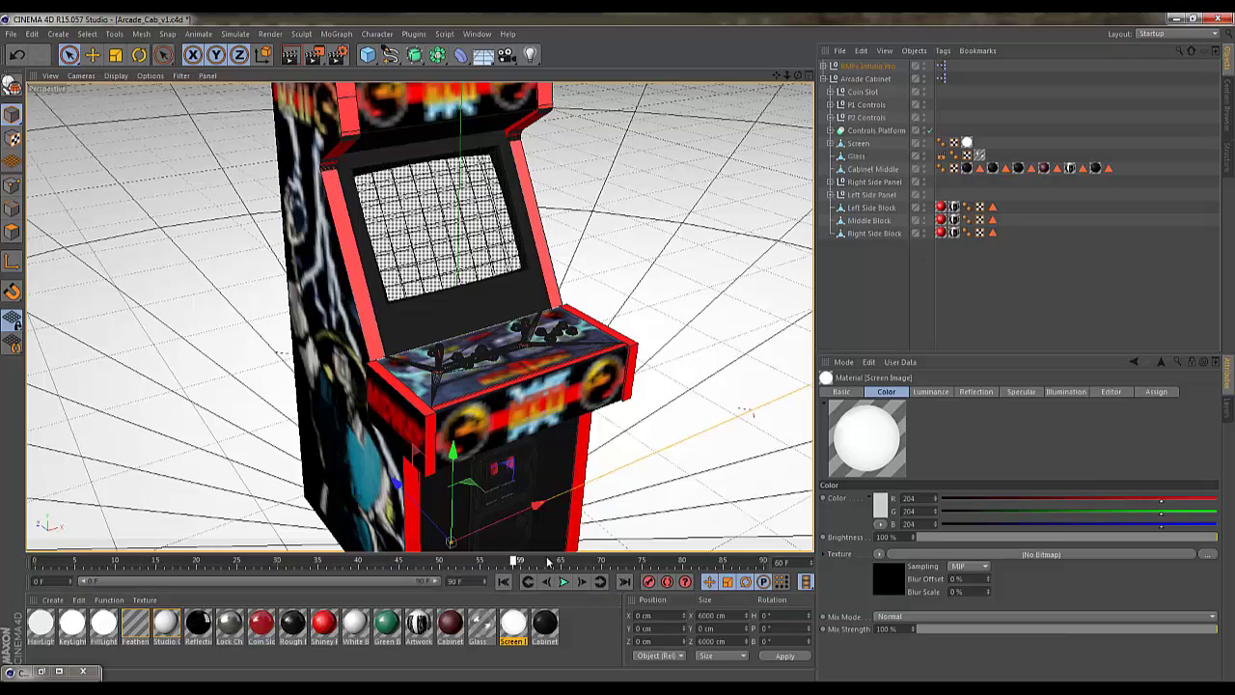
drag(473, 563, 533, 564)
text(250)
key(Return)
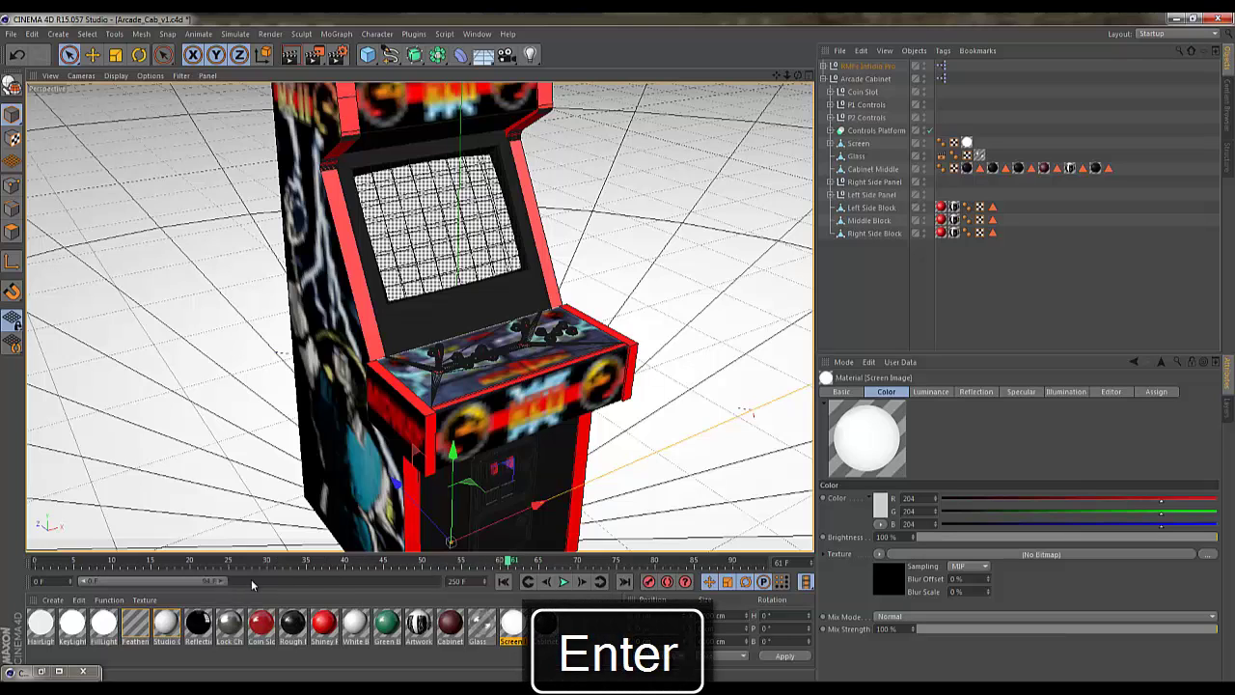
drag(252, 583, 518, 575)
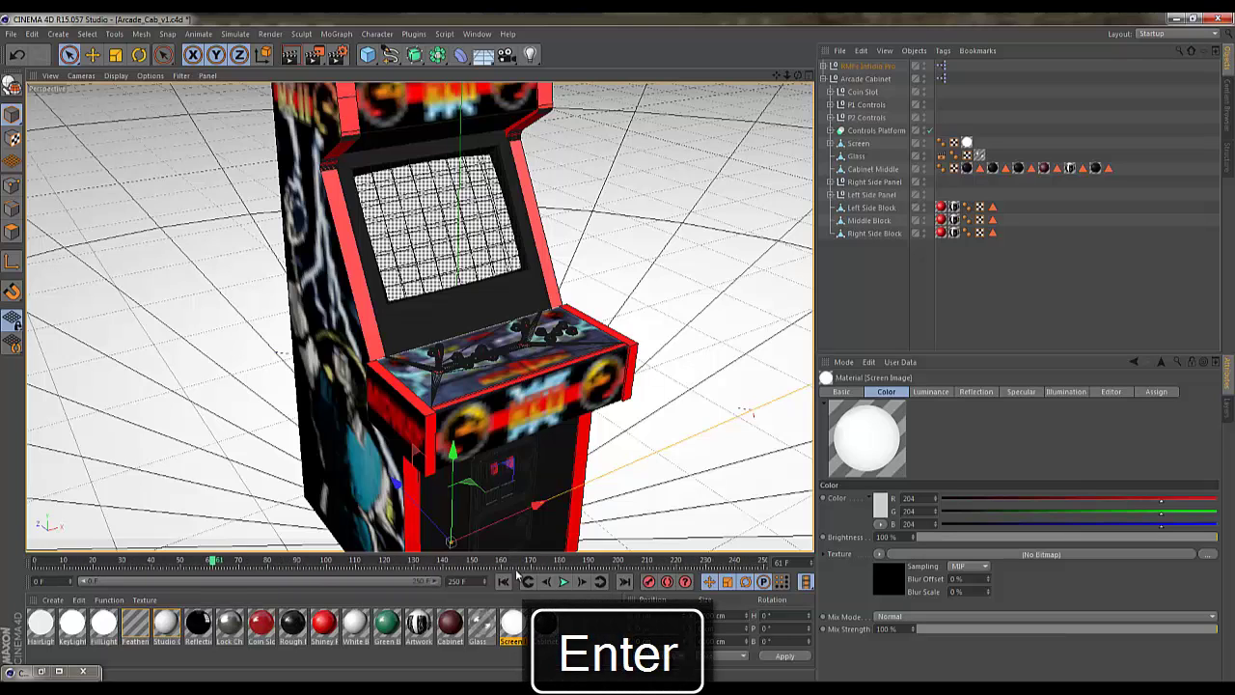
Test-render the viewport at frames 77, 169 and 211 to check the movie on the cabinet's screen.
click(261, 562)
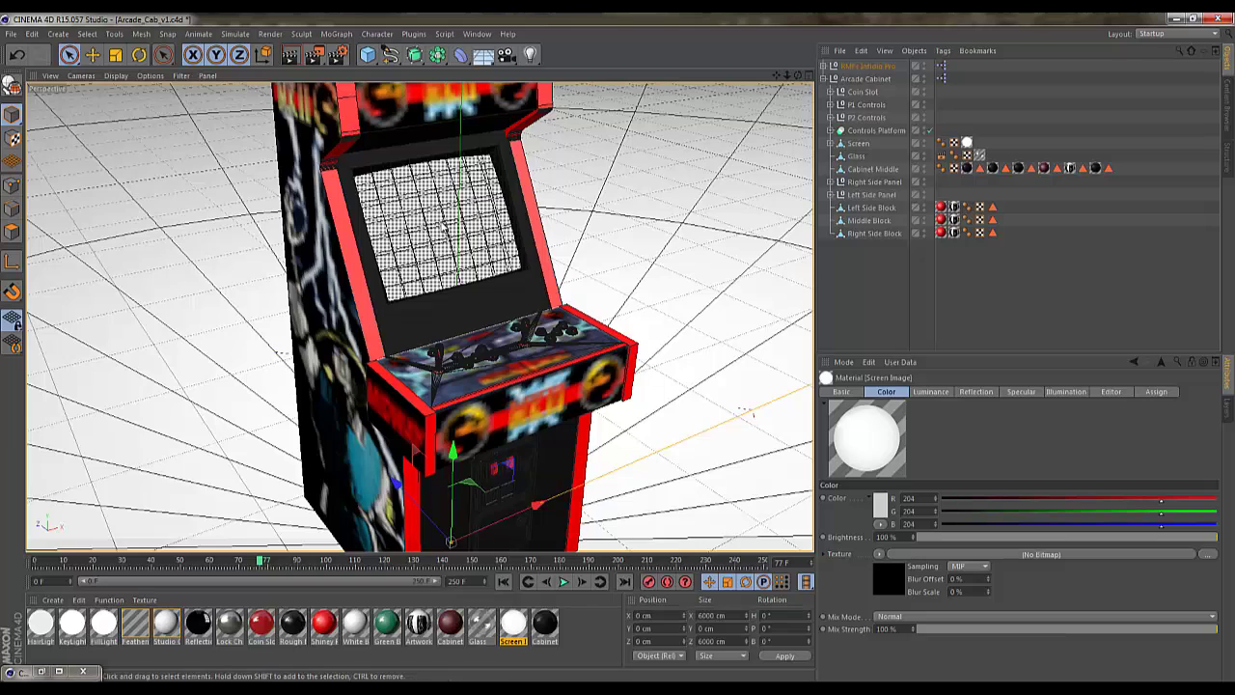
key(ctrl+r)
key(a)
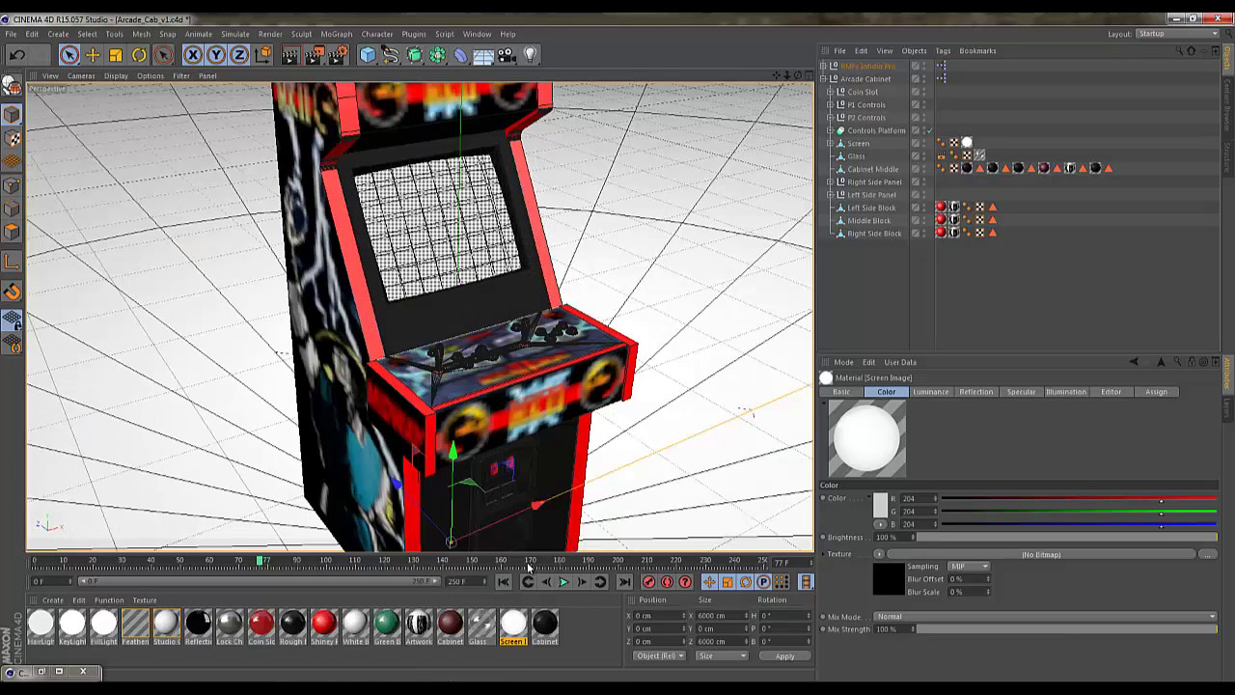
click(529, 566)
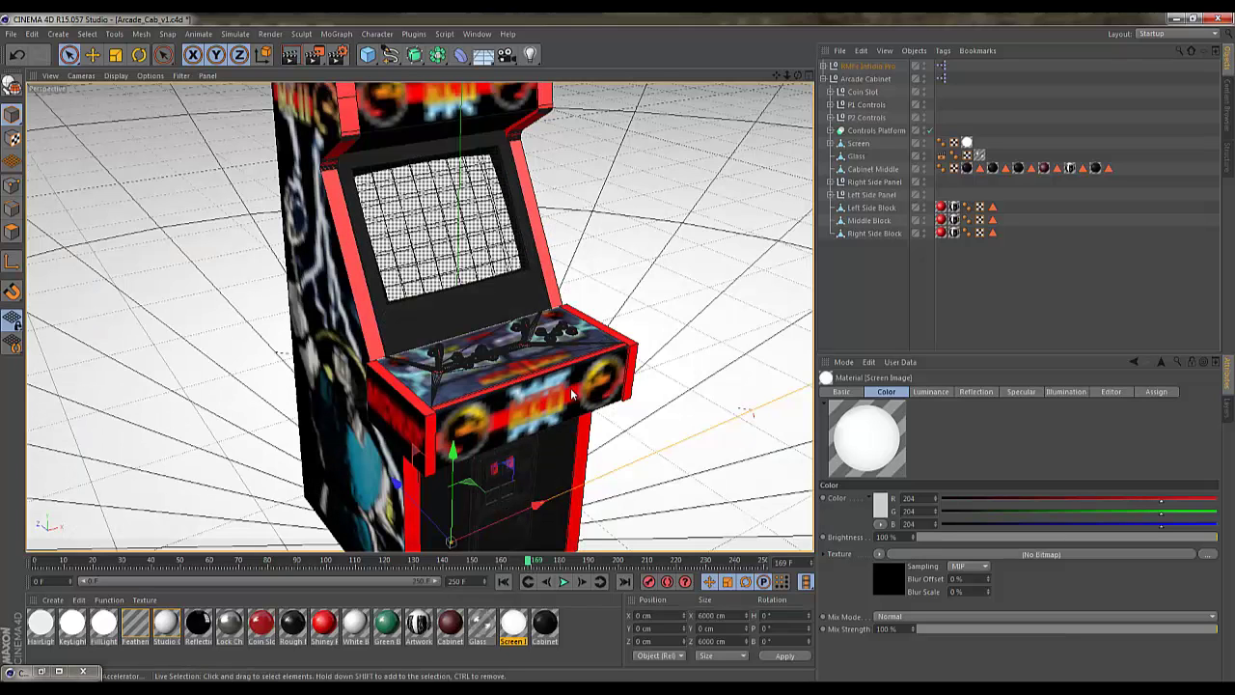
key(ctrl+r)
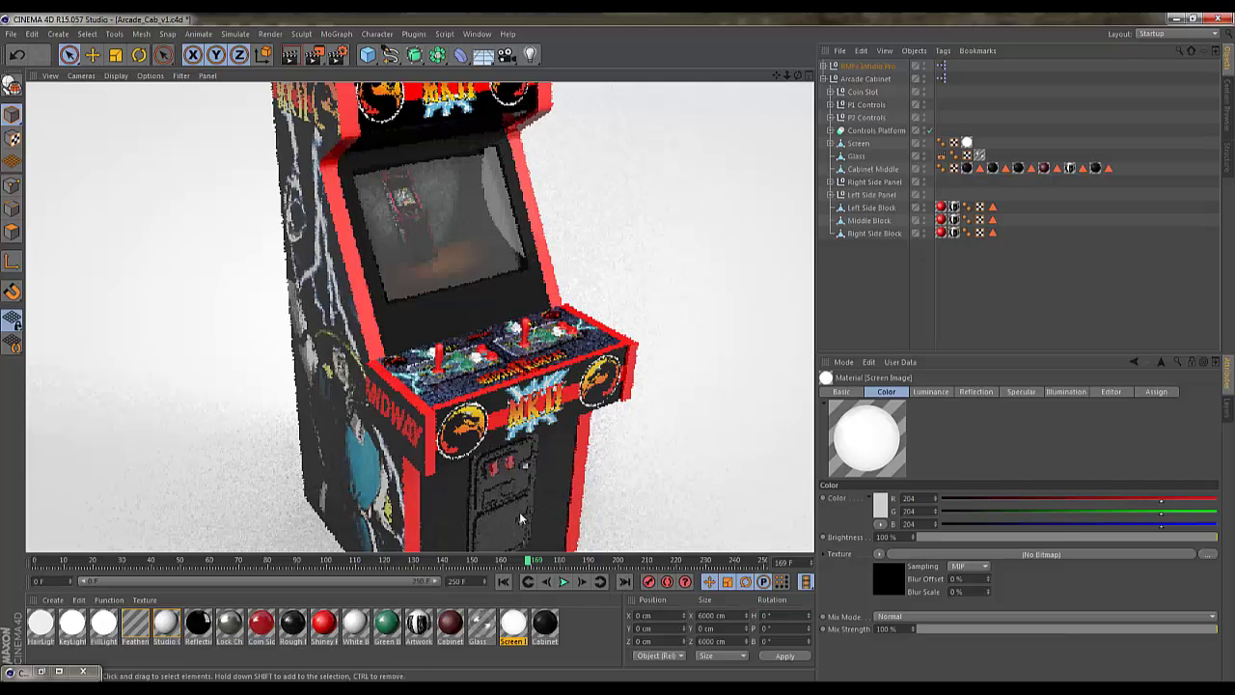
click(651, 565)
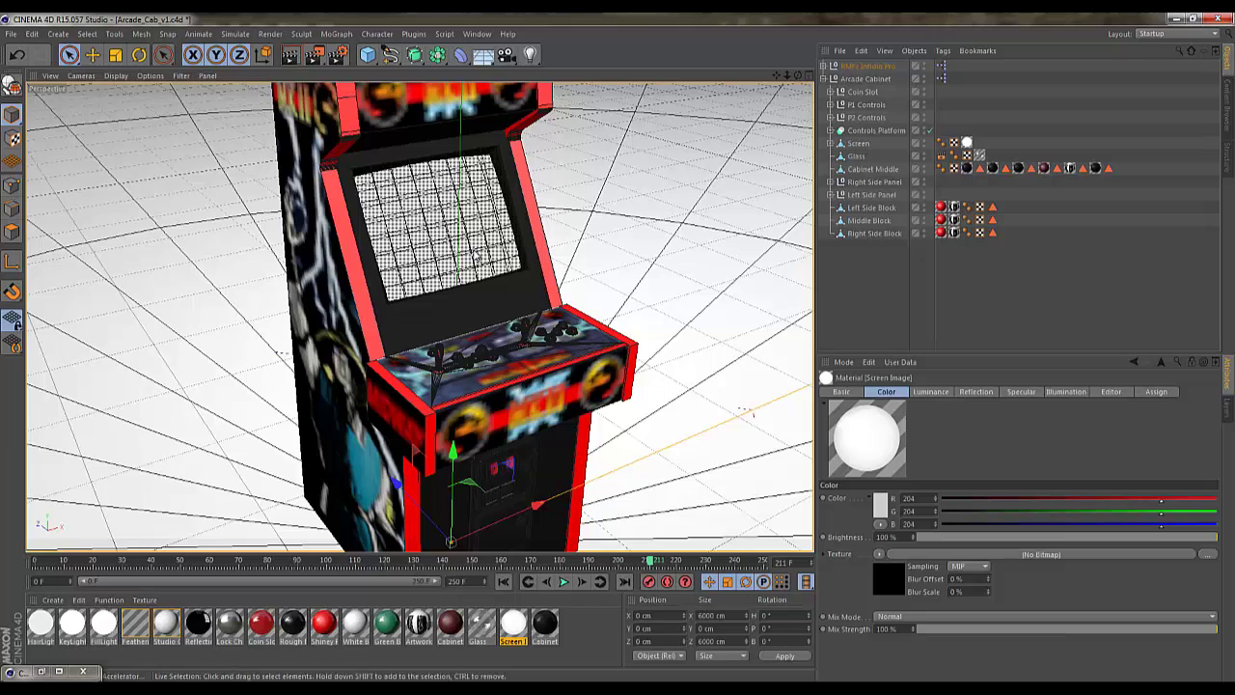
click(291, 55)
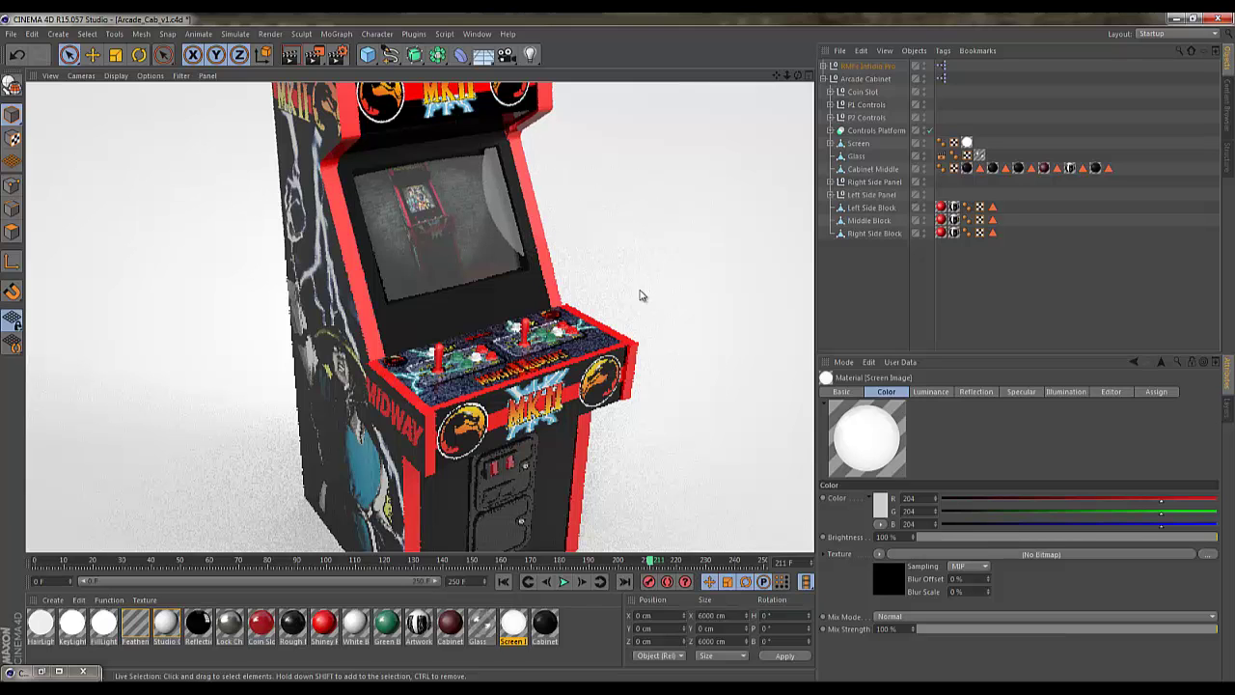
Return to frame 0, add a camera and make it the active view.
drag(787, 75, 623, 351)
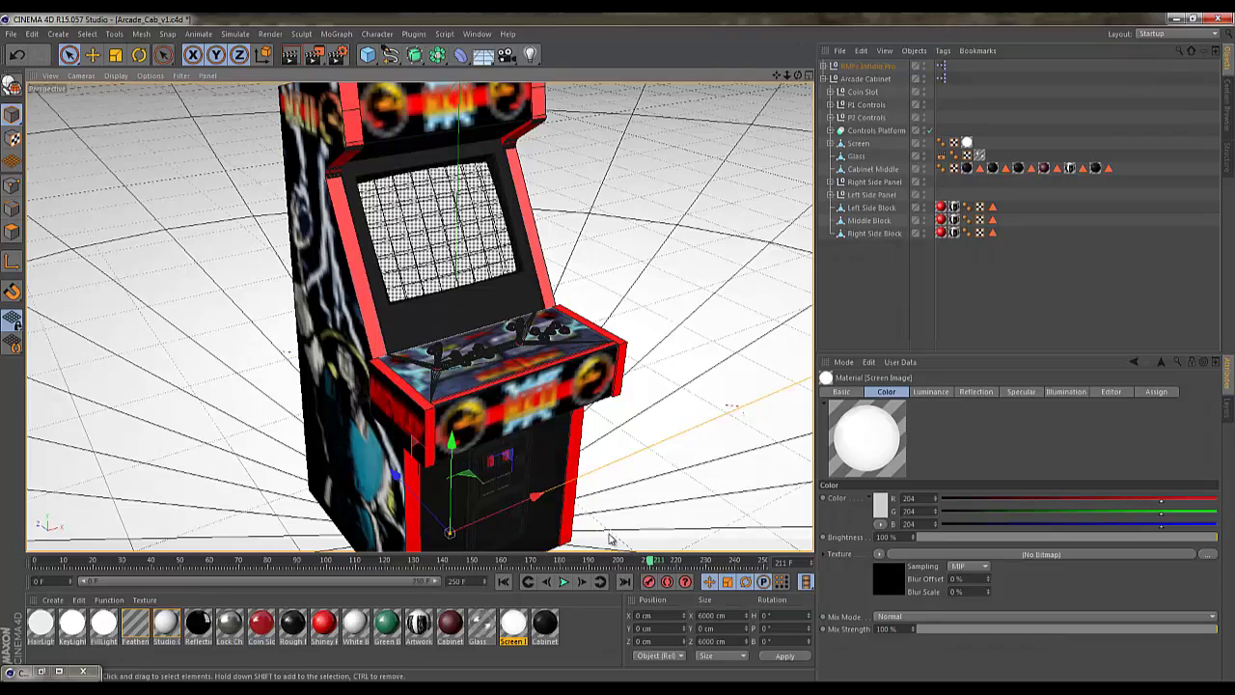
drag(649, 569, 520, 572)
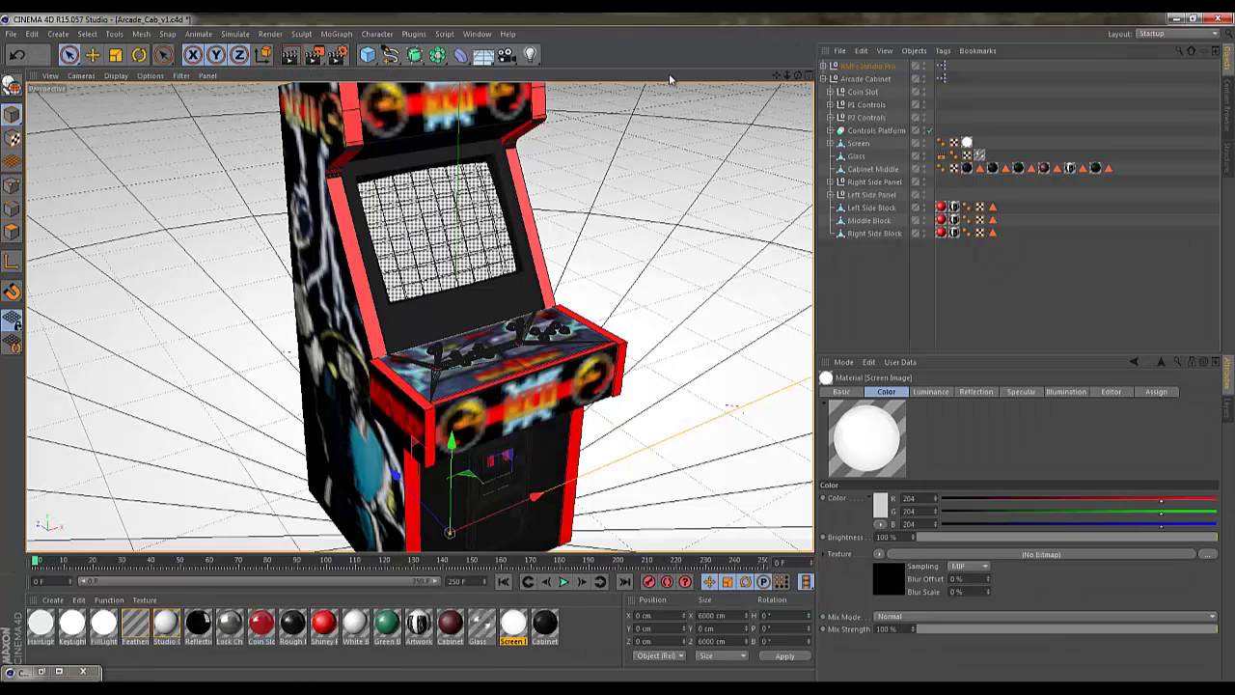
click(509, 56)
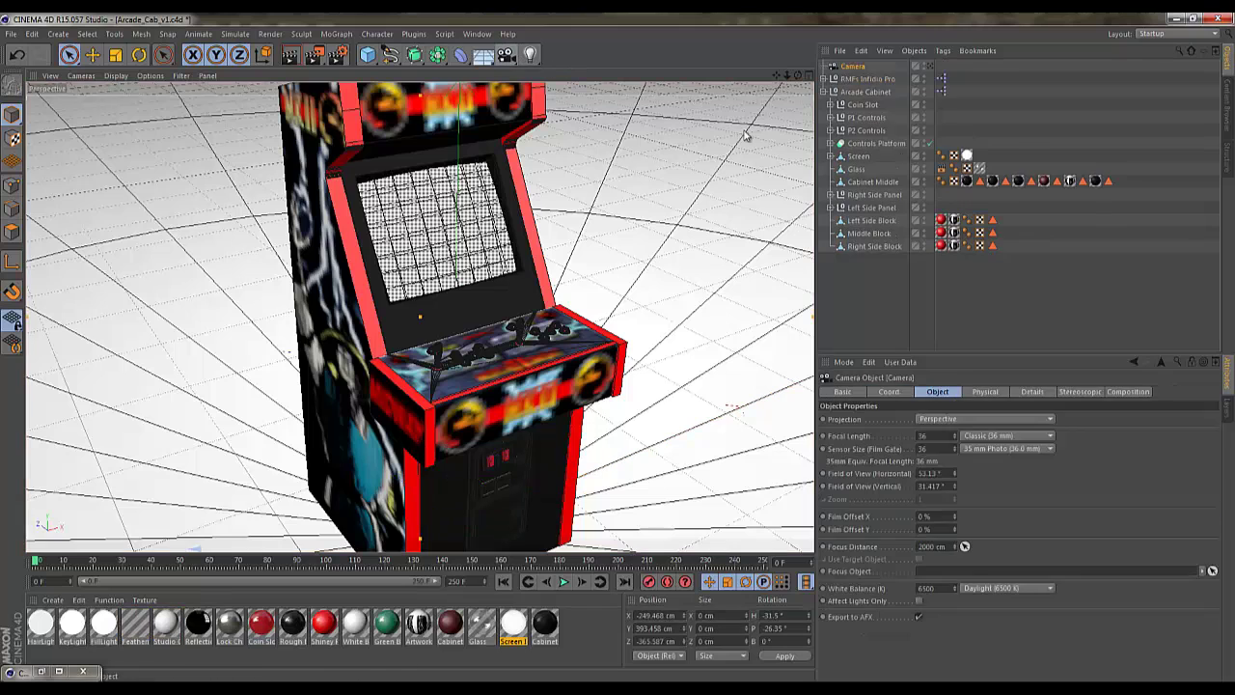
click(931, 66)
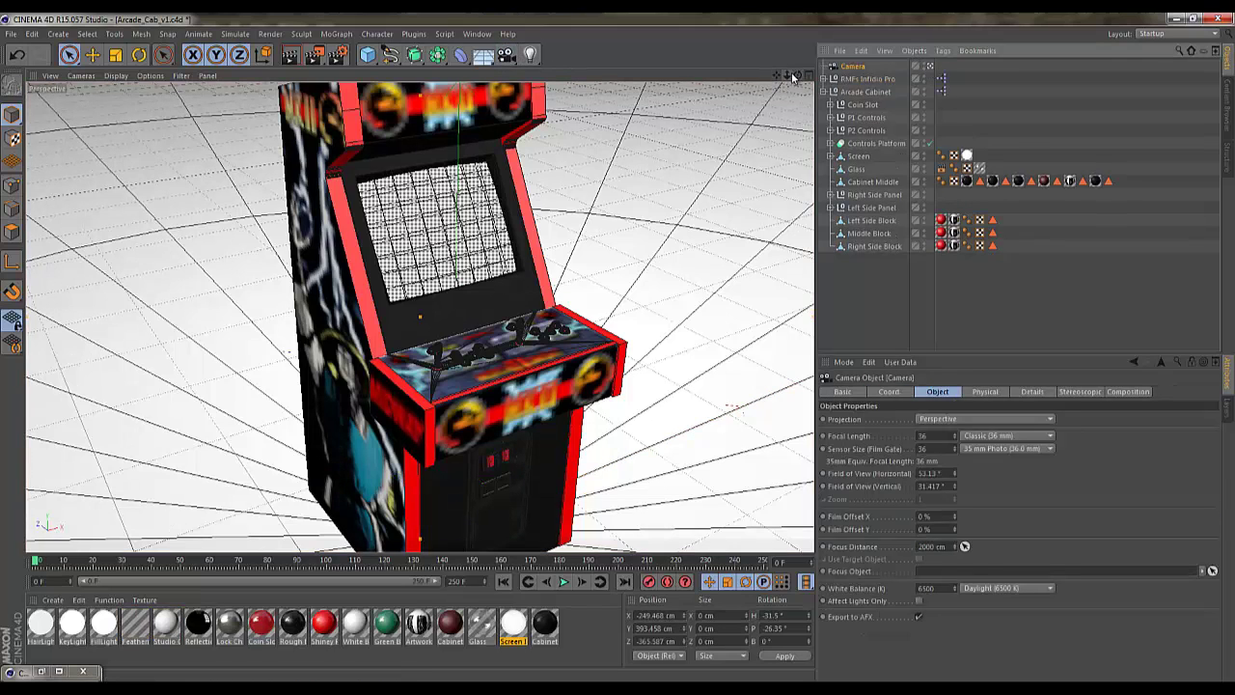
Animate the camera from a low three-quarter view at frame 0 to a raised view of the cabinet's opposite side at frame 250, and preview it.
drag(787, 76, 618, 354)
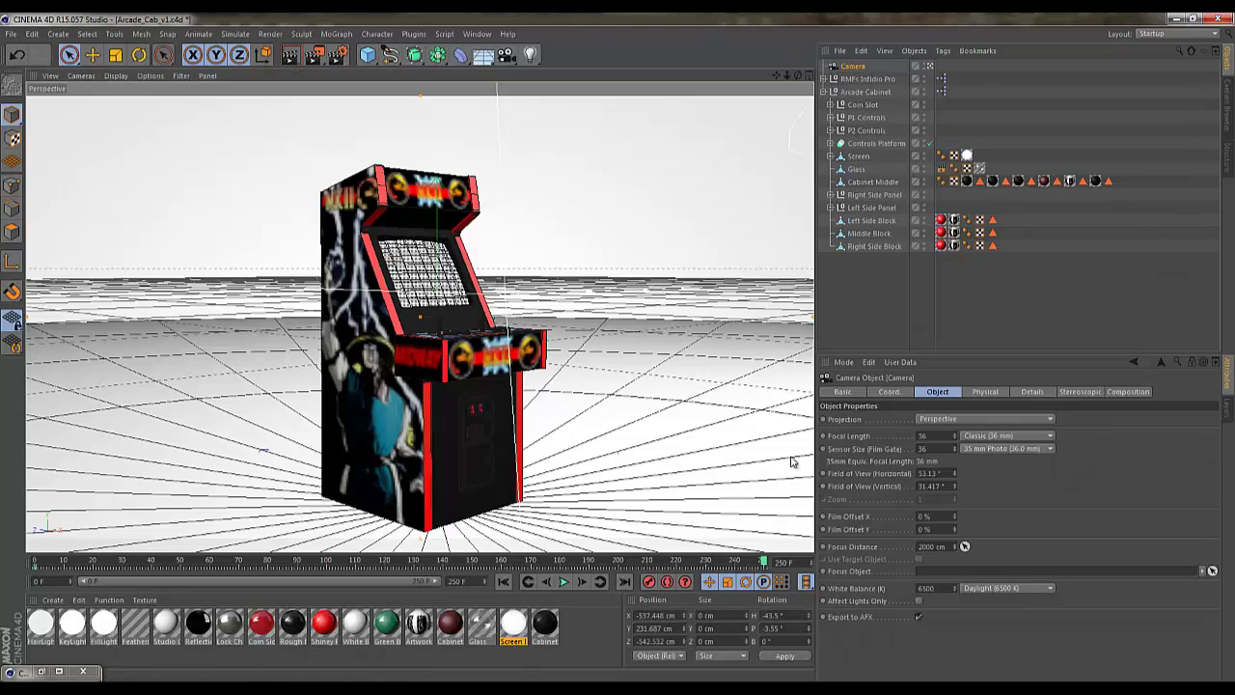
alt+drag(618, 353, 618, 353)
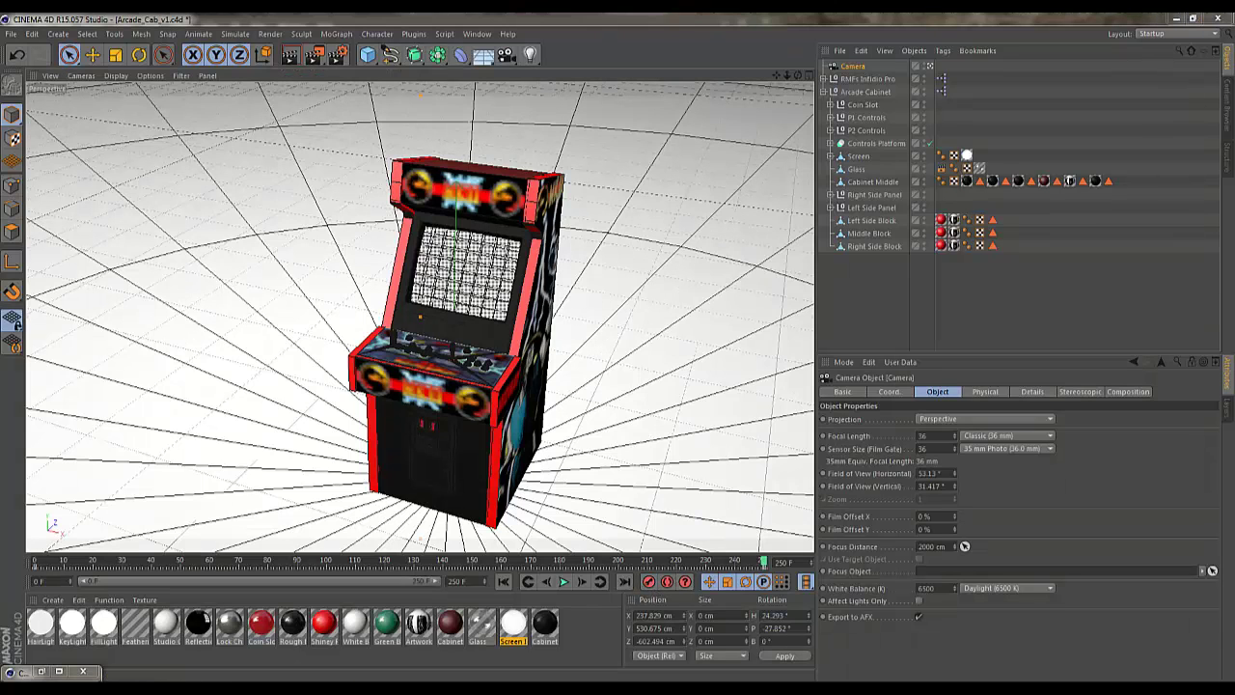
click(564, 582)
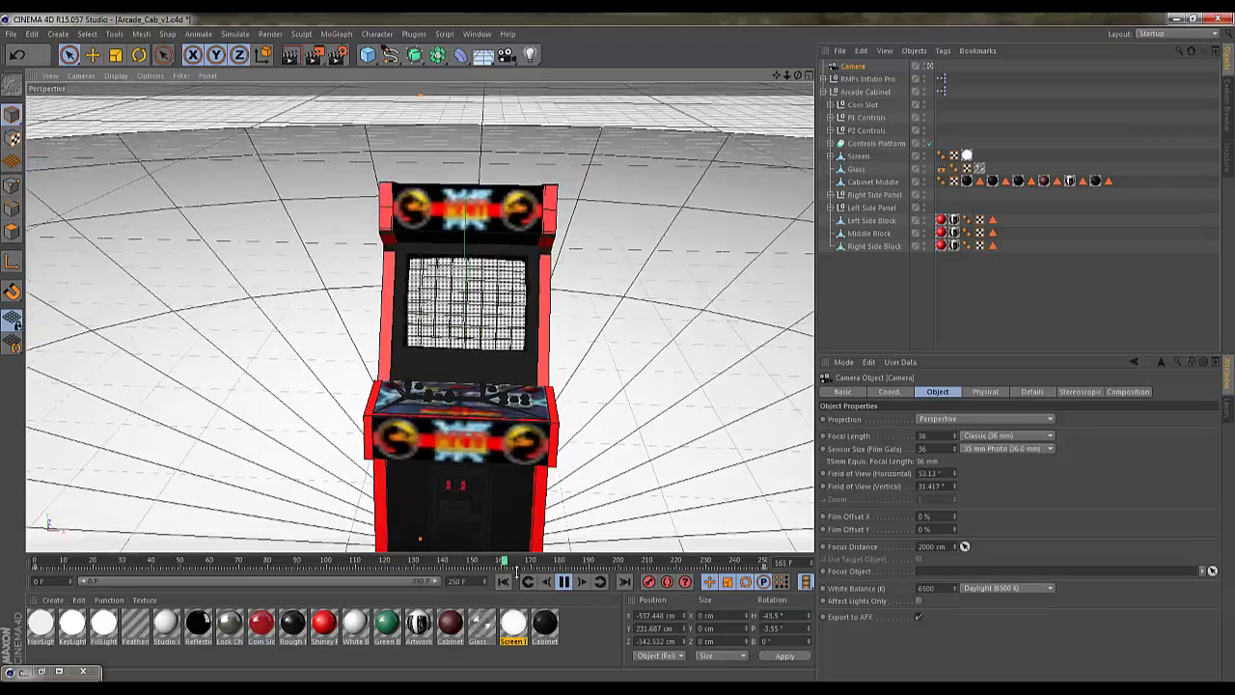
click(565, 581)
At frame 143, pull the camera back to fit the whole cabinet, keyframe it, and play the animation from the start.
drag(418, 563, 451, 564)
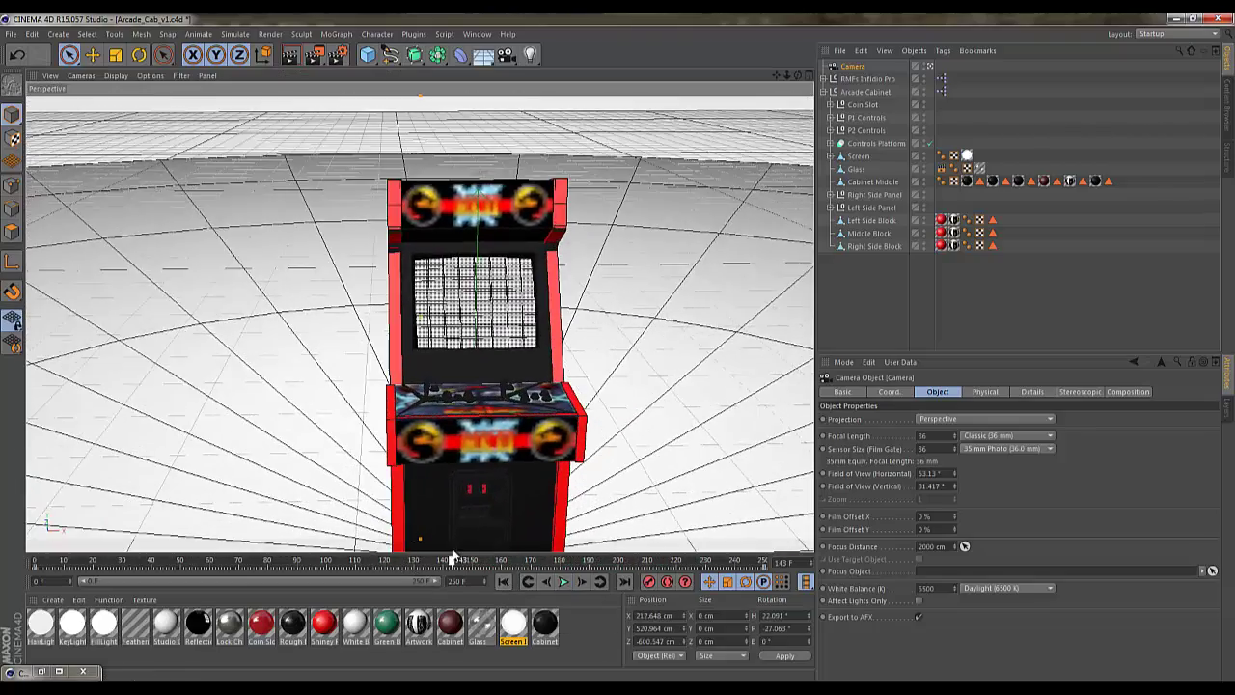
drag(777, 75, 618, 345)
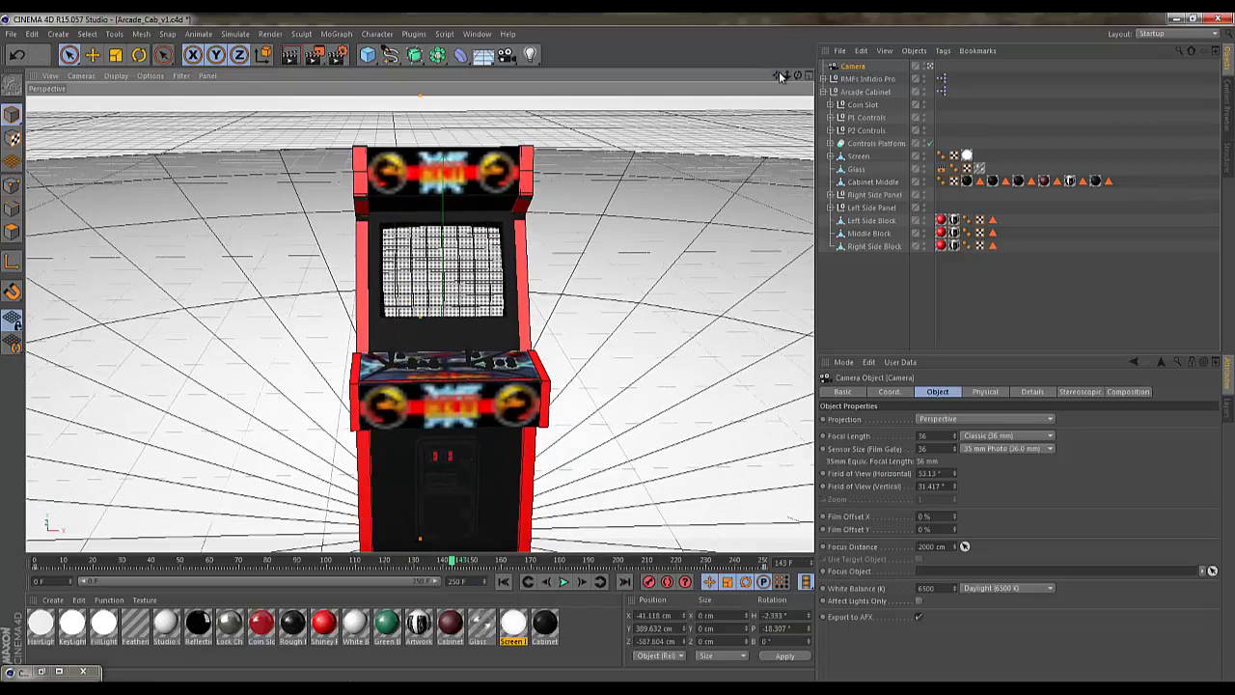
drag(788, 76, 622, 352)
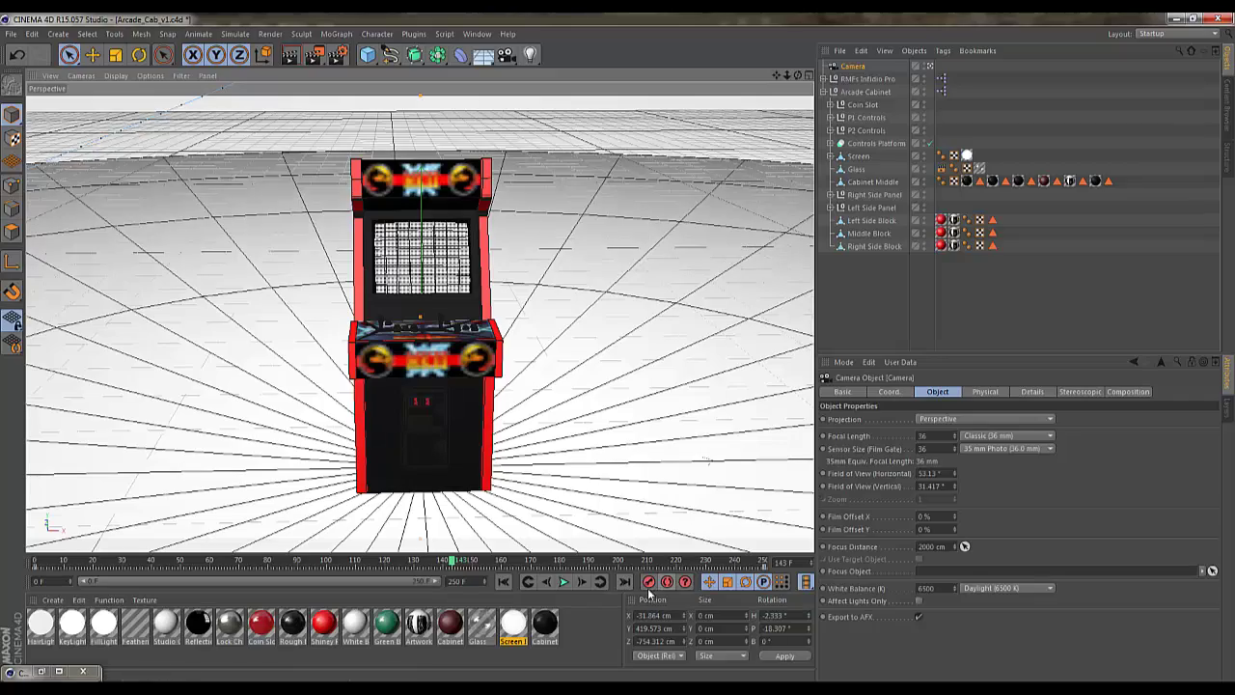
click(504, 581)
click(563, 581)
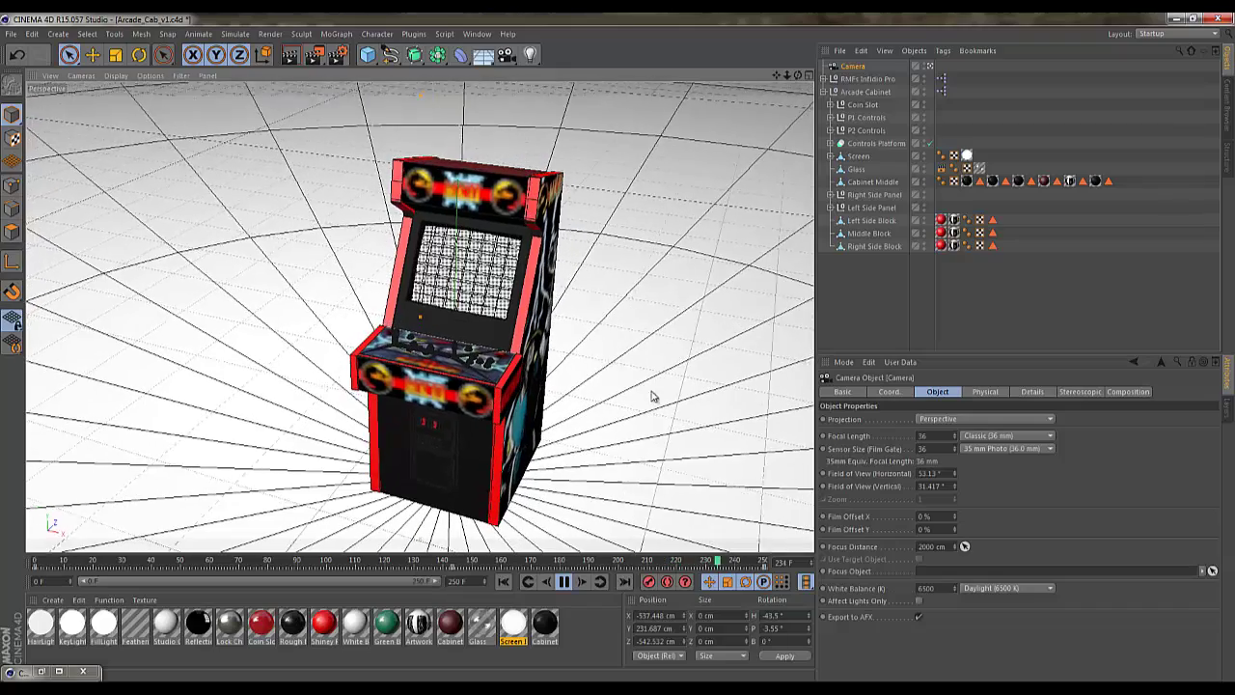
click(563, 581)
click(509, 582)
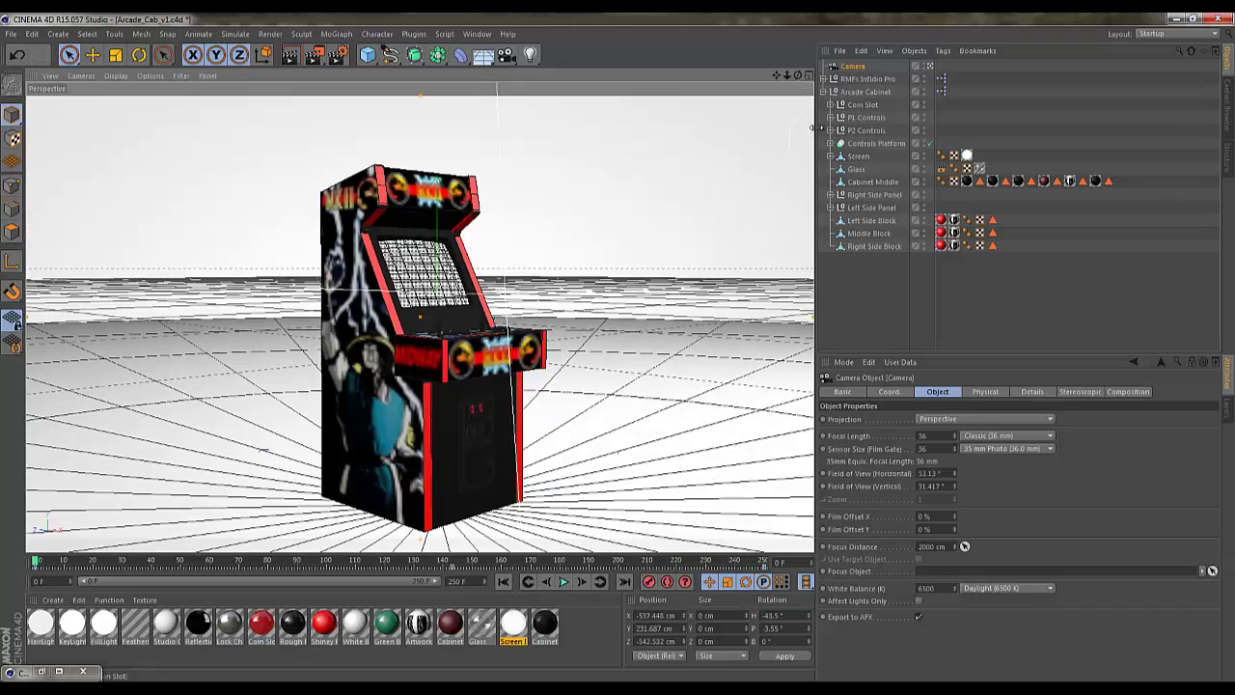
Set the RMFs Infidio Pro Floor Scale to 9823 cm and its outer studio colour to grey (RGB 163).
click(864, 79)
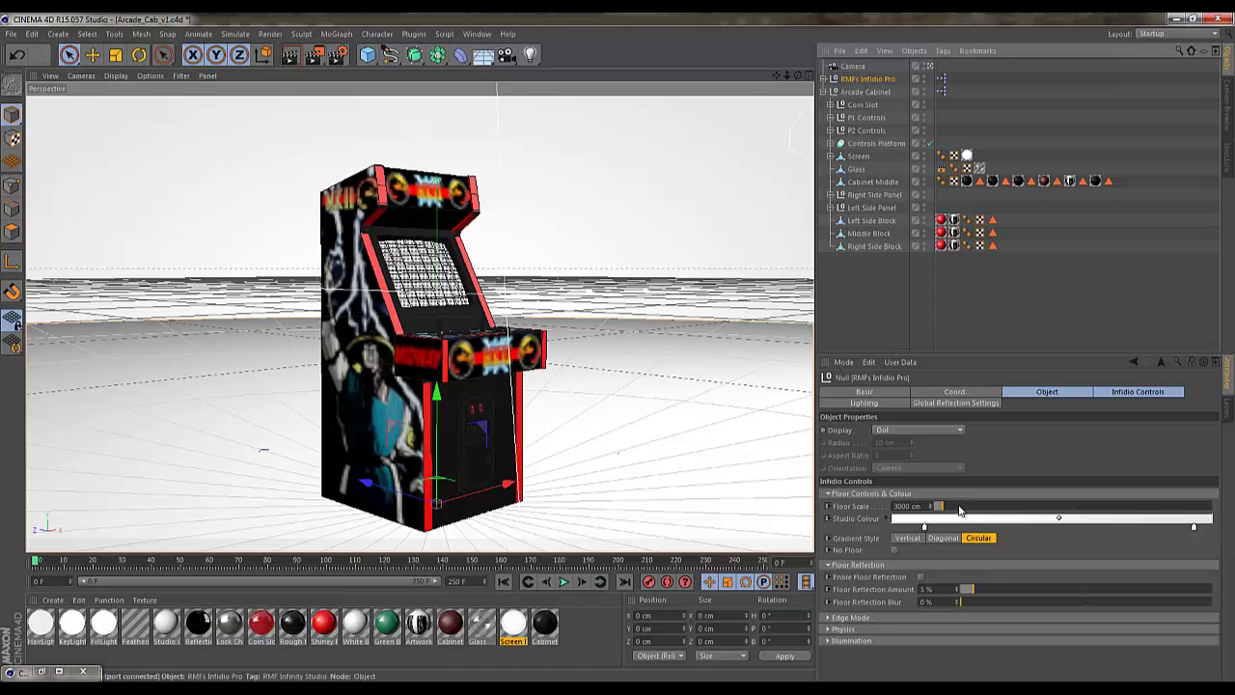
drag(960, 508, 963, 507)
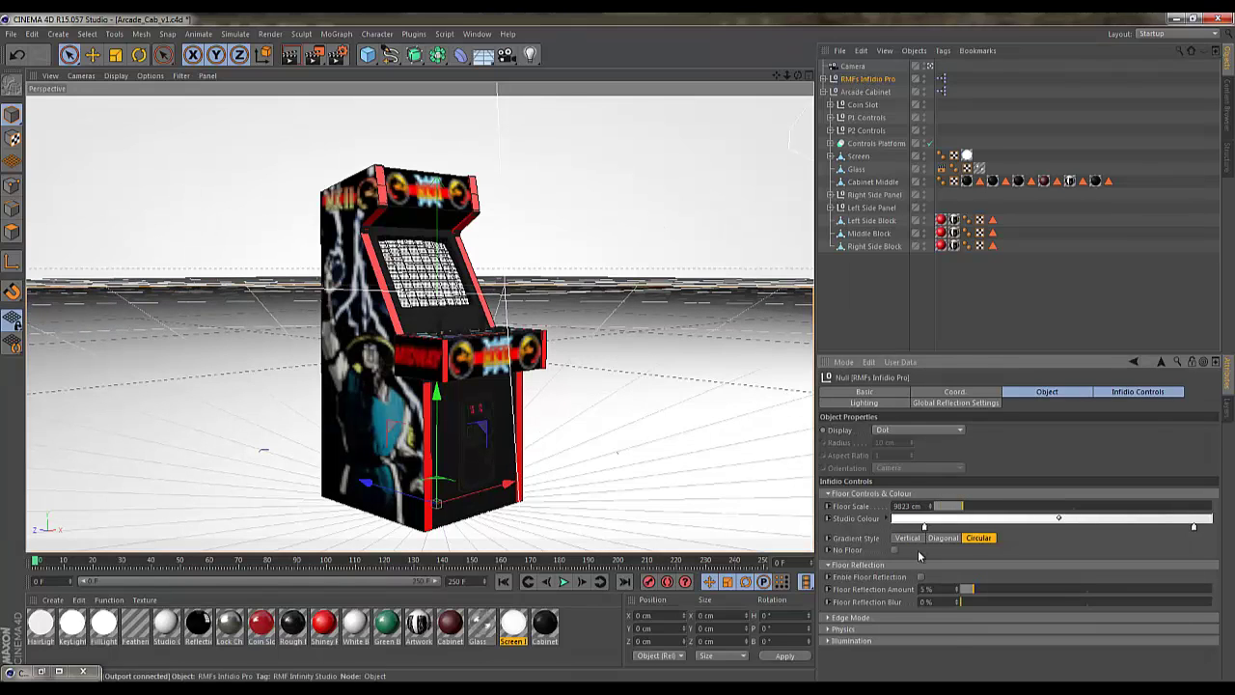
click(1193, 528)
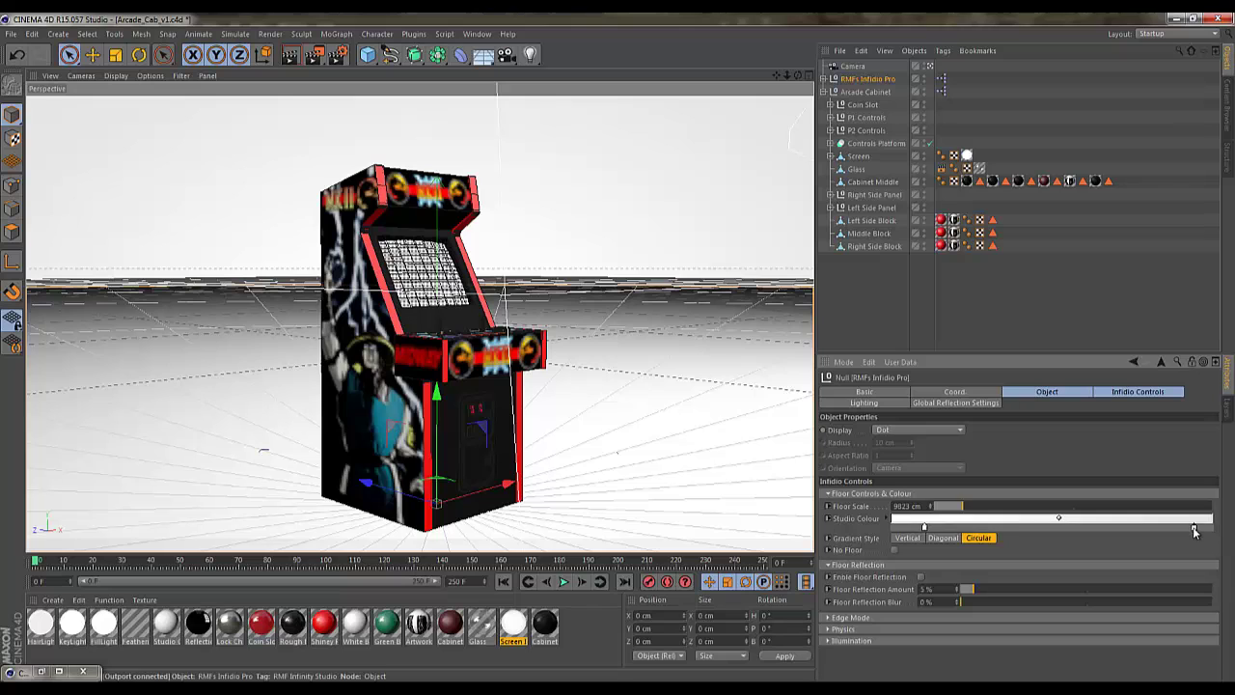
double_click(1194, 529)
click(1062, 513)
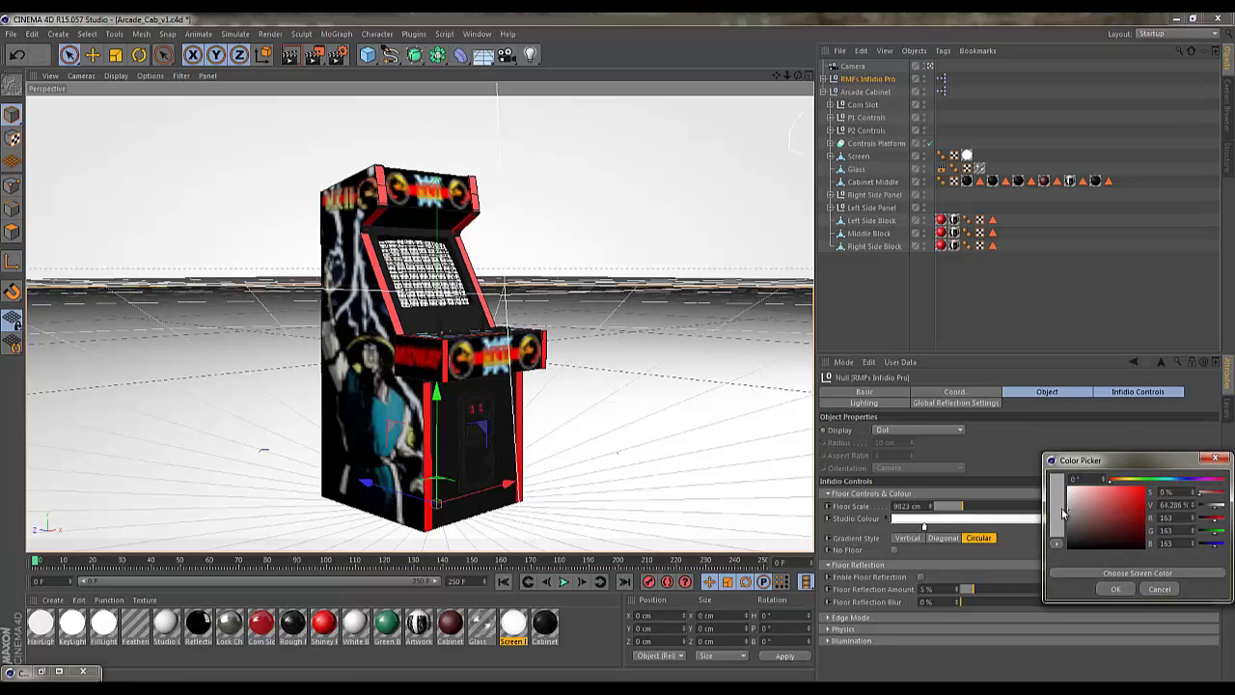
click(1132, 592)
Enable the studio's floor reflection with an amount of 60% and a blur of 1%.
drag(956, 590, 999, 585)
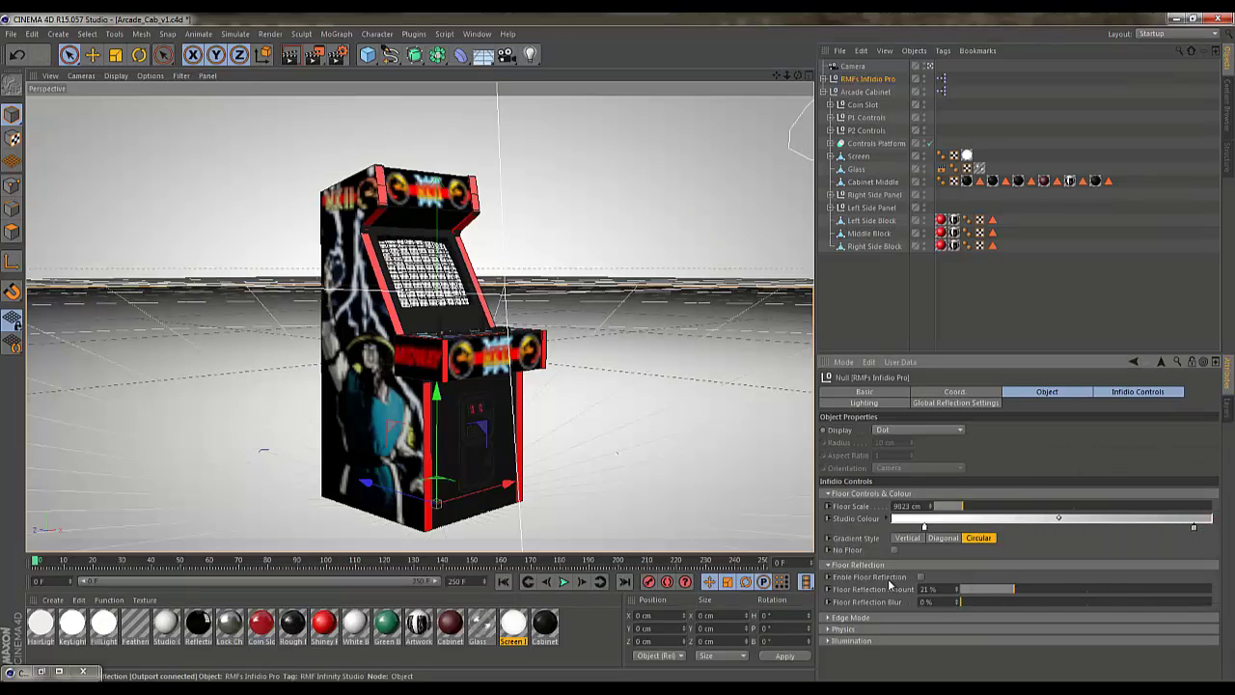
click(920, 577)
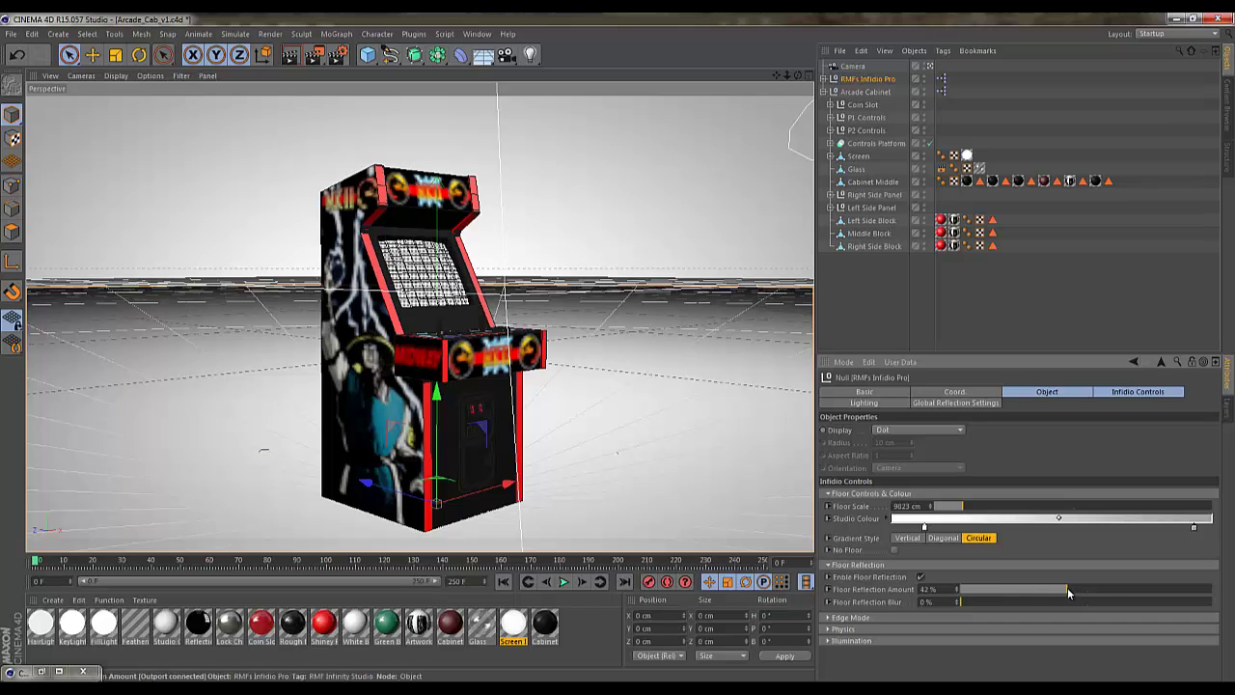
drag(1105, 589, 1111, 590)
click(941, 602)
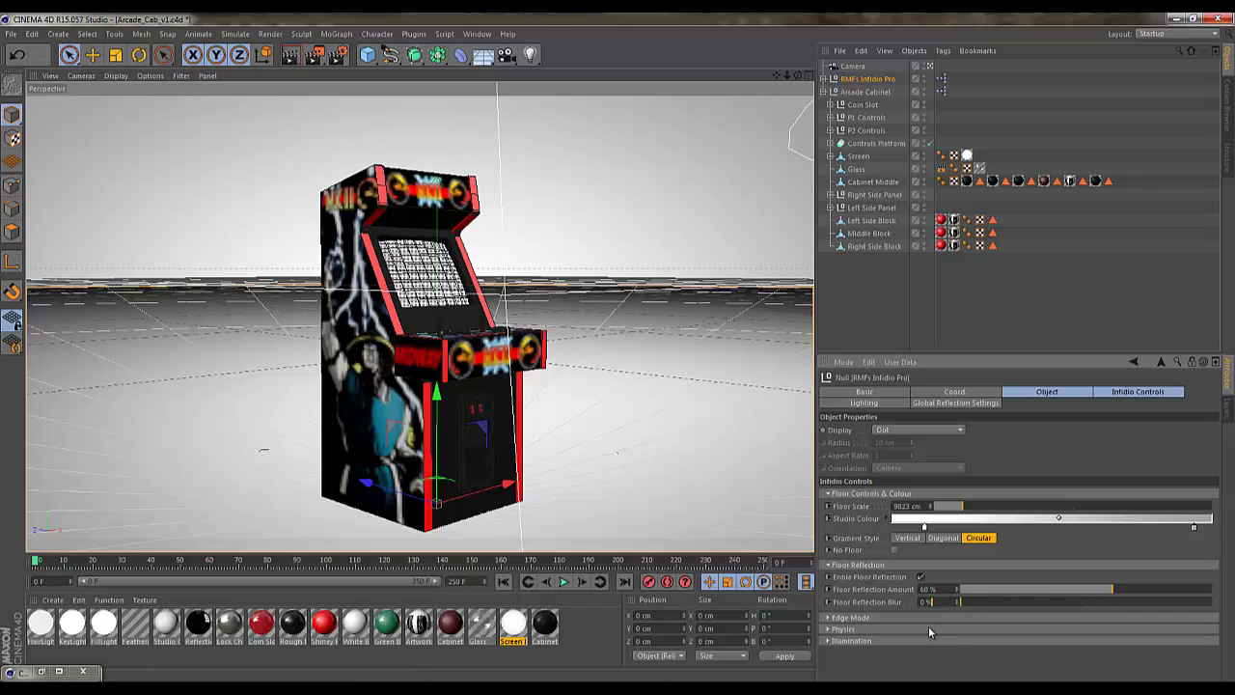
key(Up)
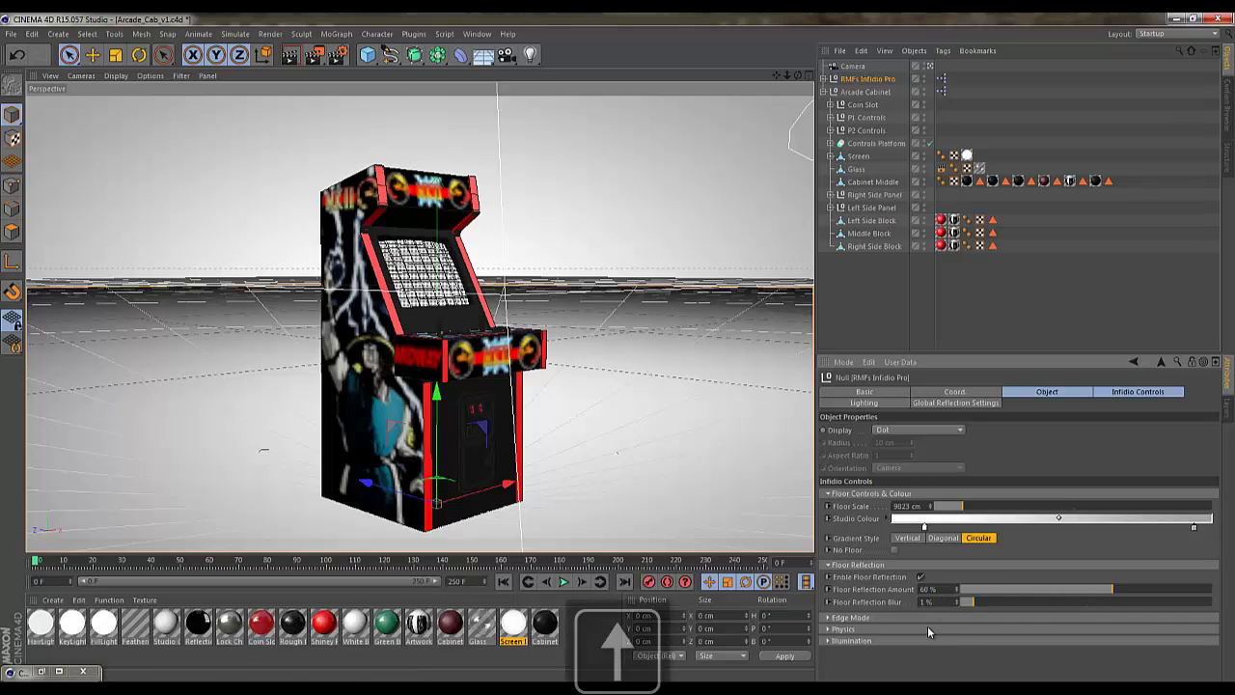
Leave the camera view and set the studio Hair Light's height to -1122.
click(895, 404)
click(827, 451)
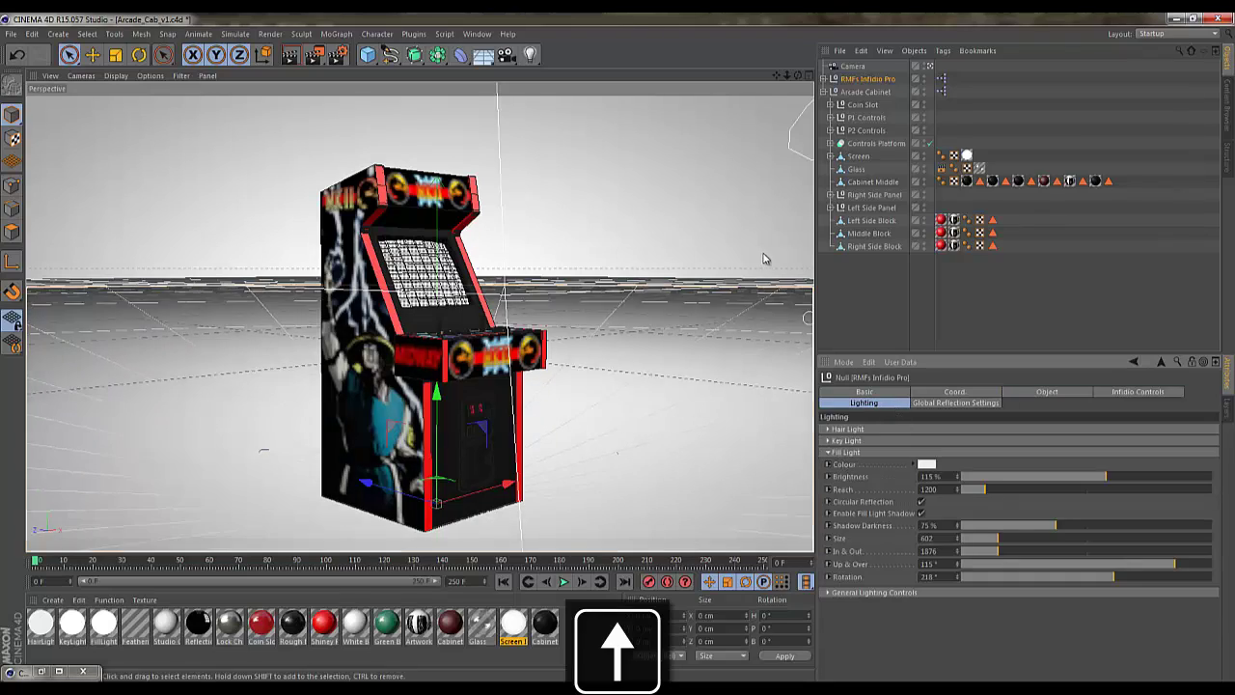
click(930, 66)
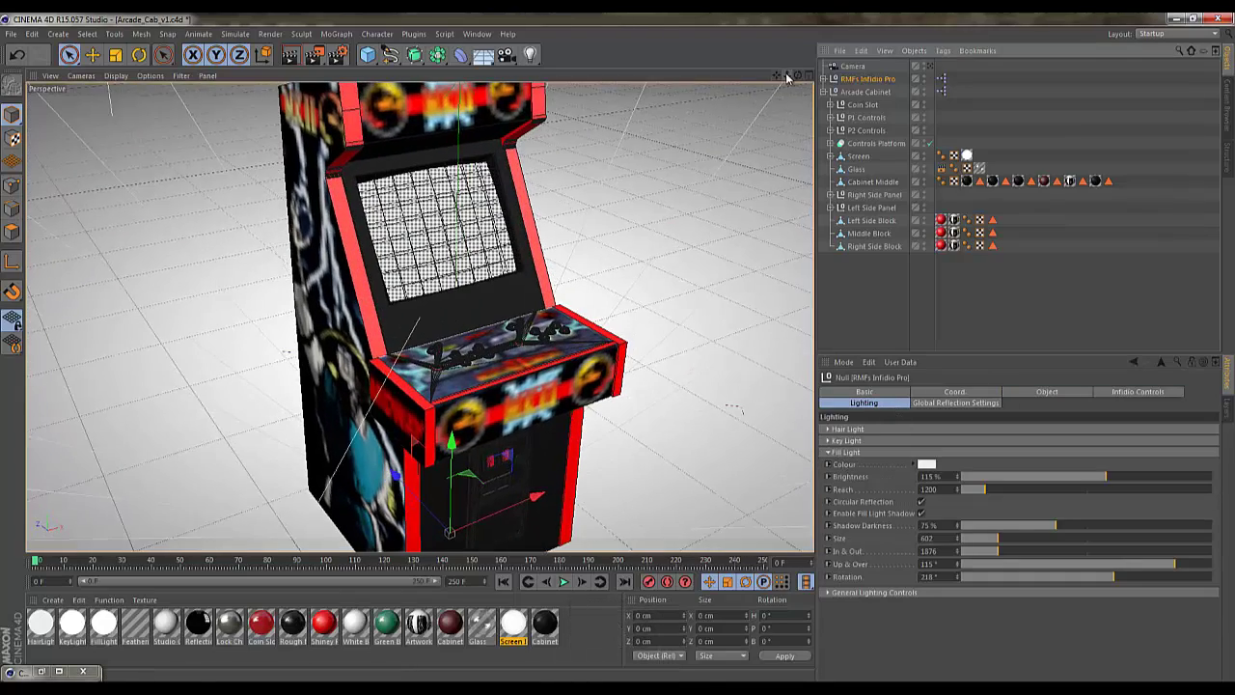
drag(787, 77, 619, 354)
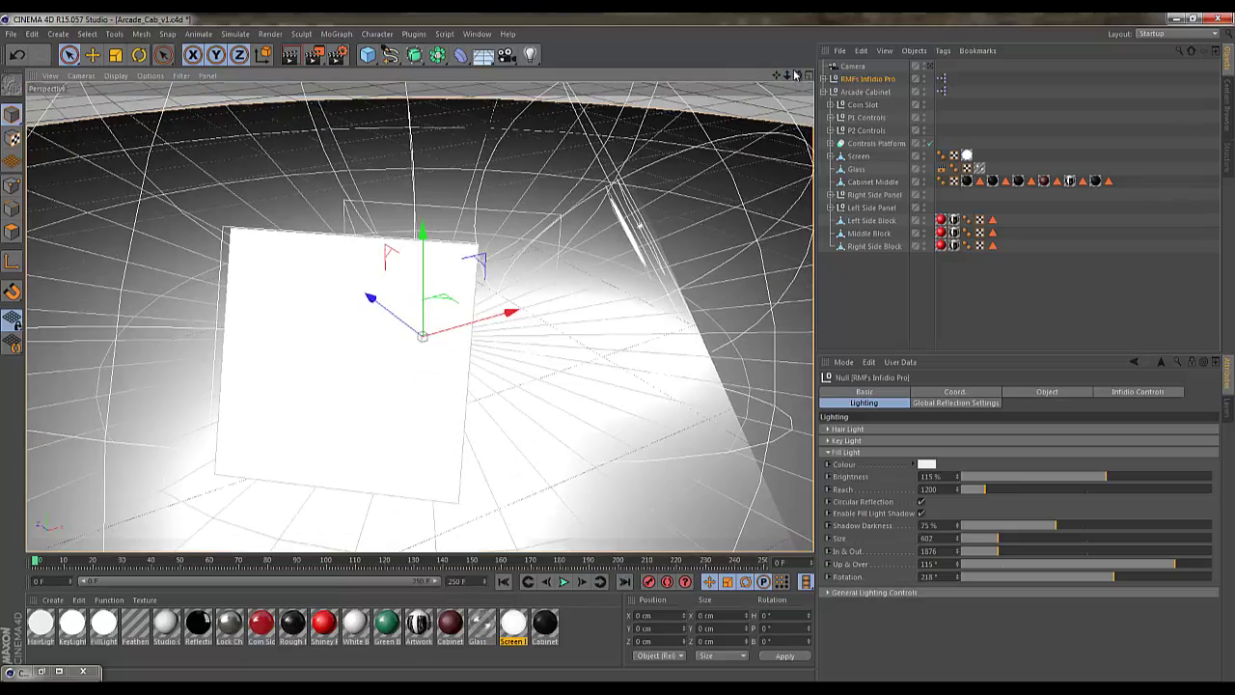
drag(795, 76, 846, 268)
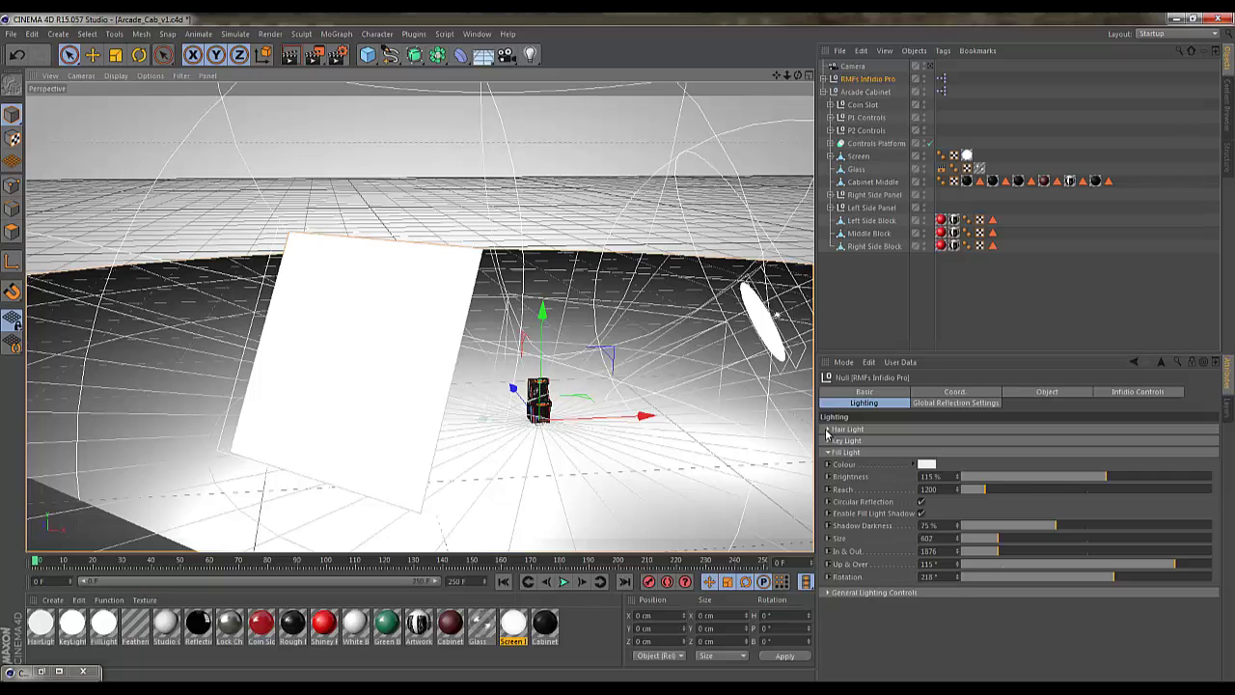
click(827, 429)
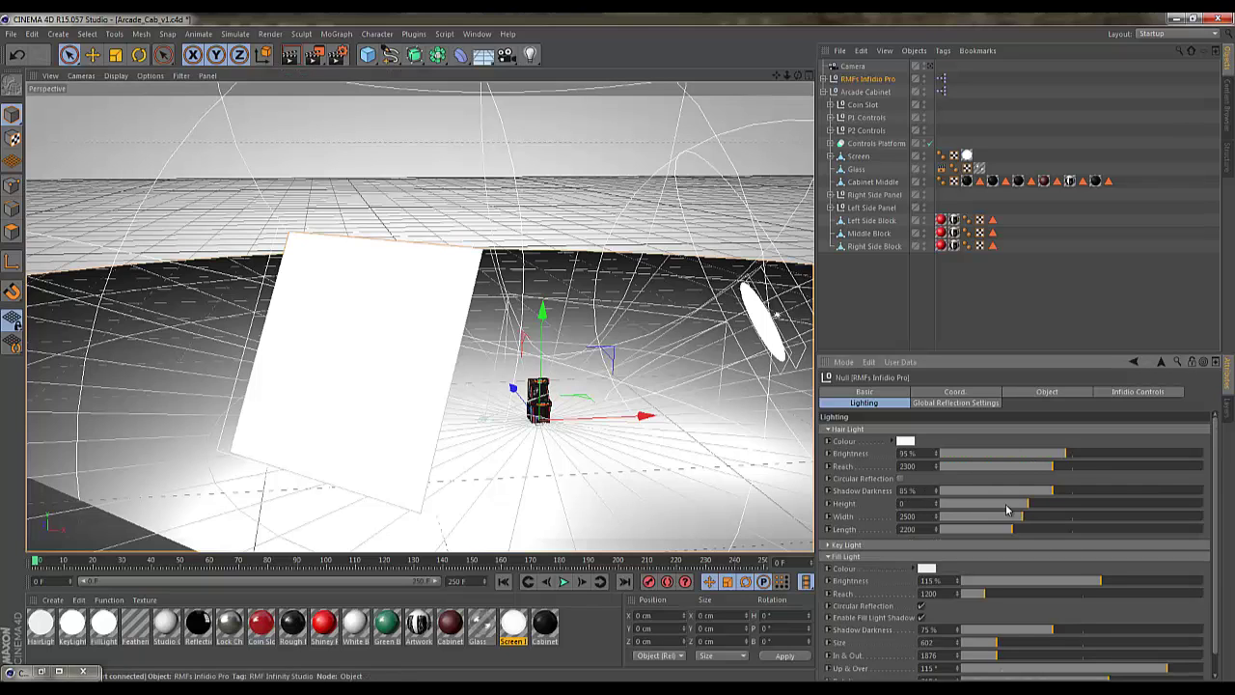
mouse_move(1007, 509)
mouse_down()
mouse_move(1018, 510)
mouse_move(989, 511)
mouse_up()
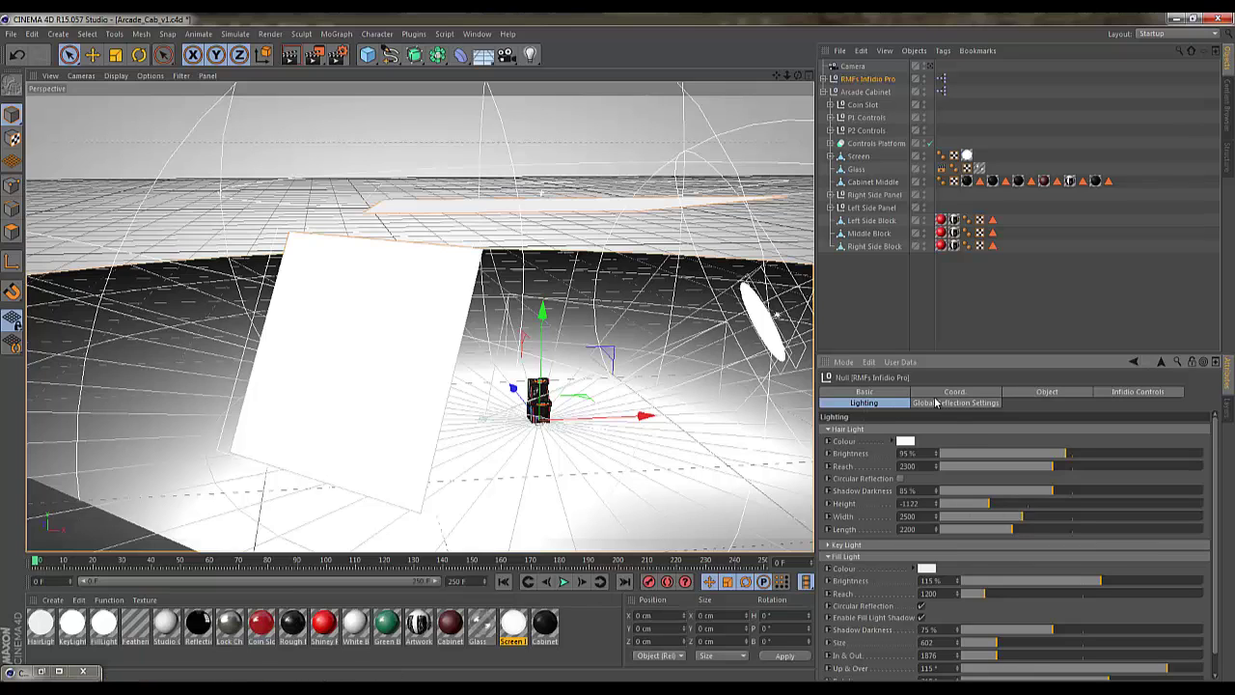
click(827, 429)
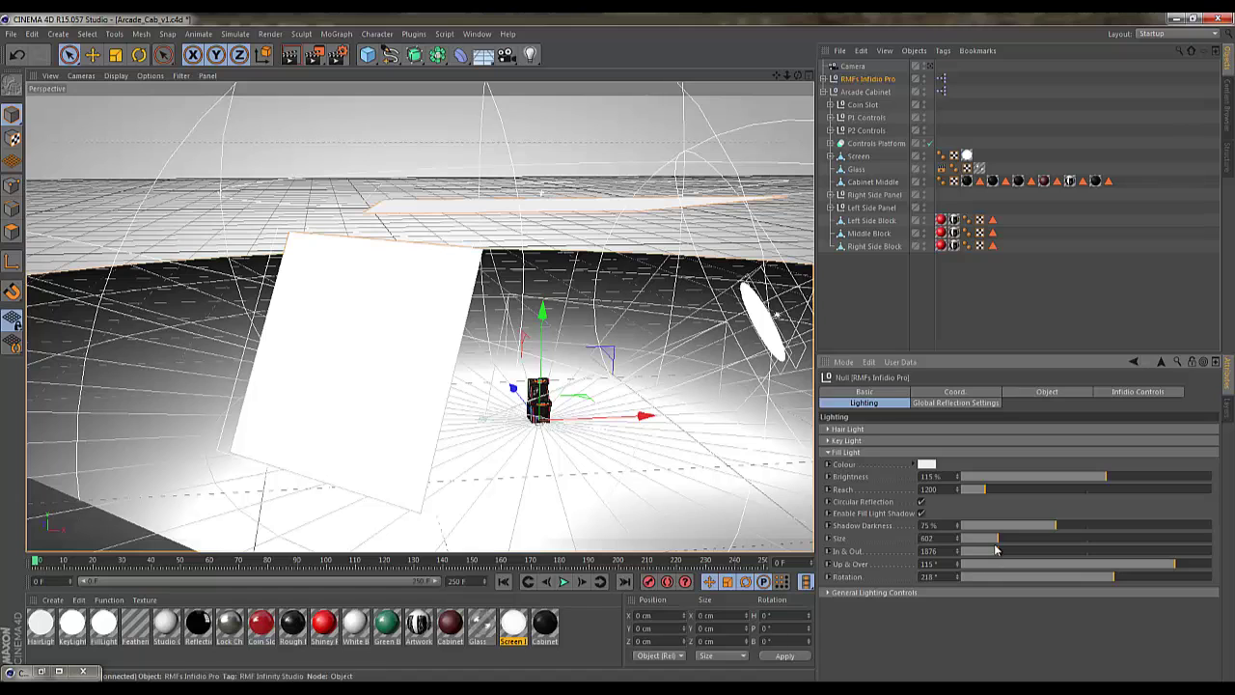
Set the Fill Light's In & Out distance to 1094 and open the Key Light settings.
drag(1001, 552, 973, 551)
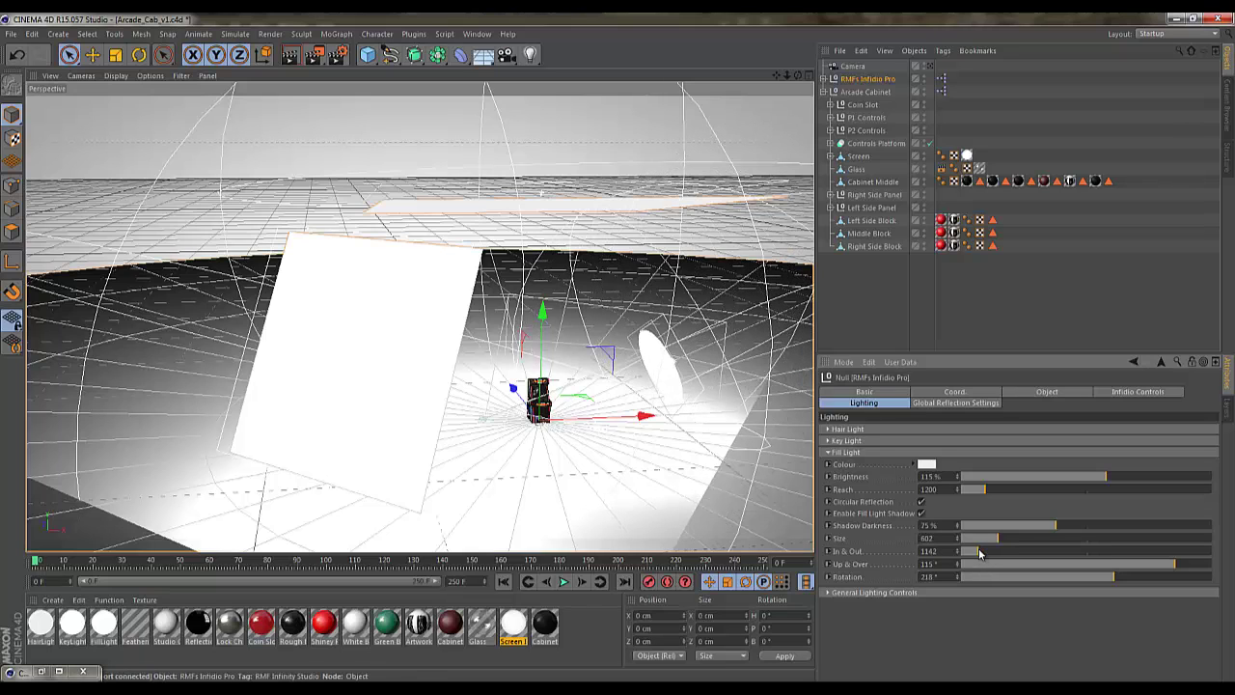
click(828, 440)
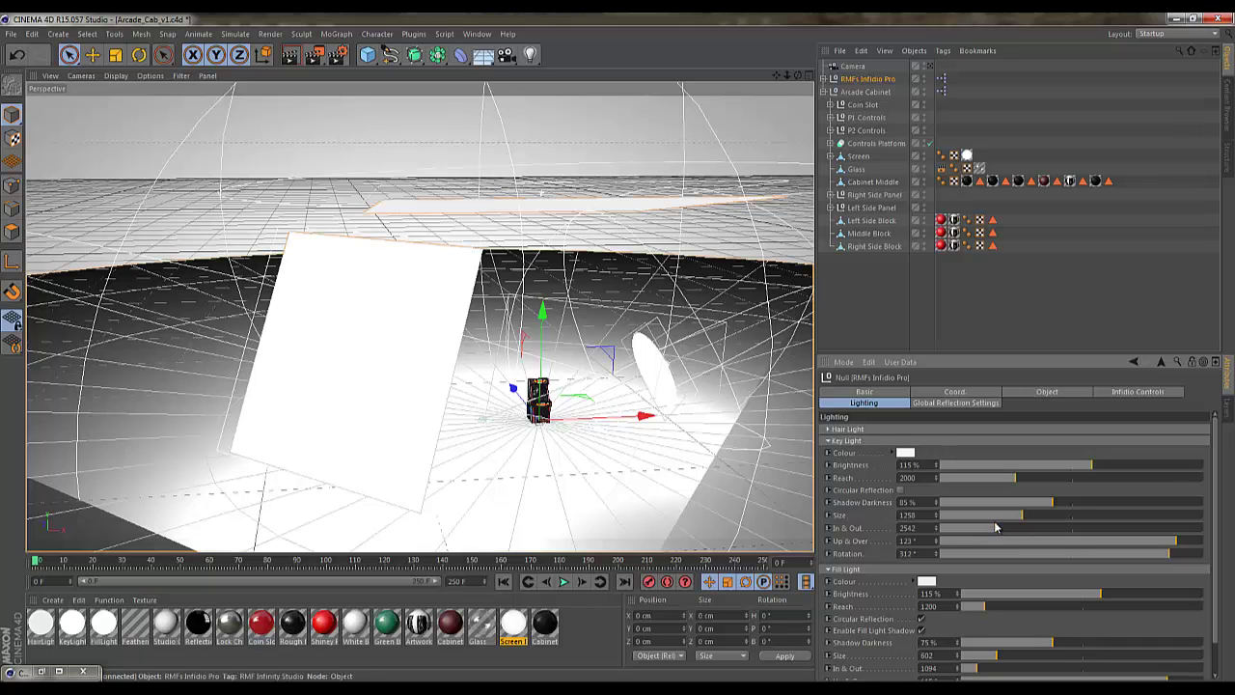
Reduce the Key Light's Size to 935 and its In & Out distance to 1991.
mouse_move(998, 530)
mouse_down()
mouse_move(983, 530)
mouse_move(1004, 520)
mouse_up()
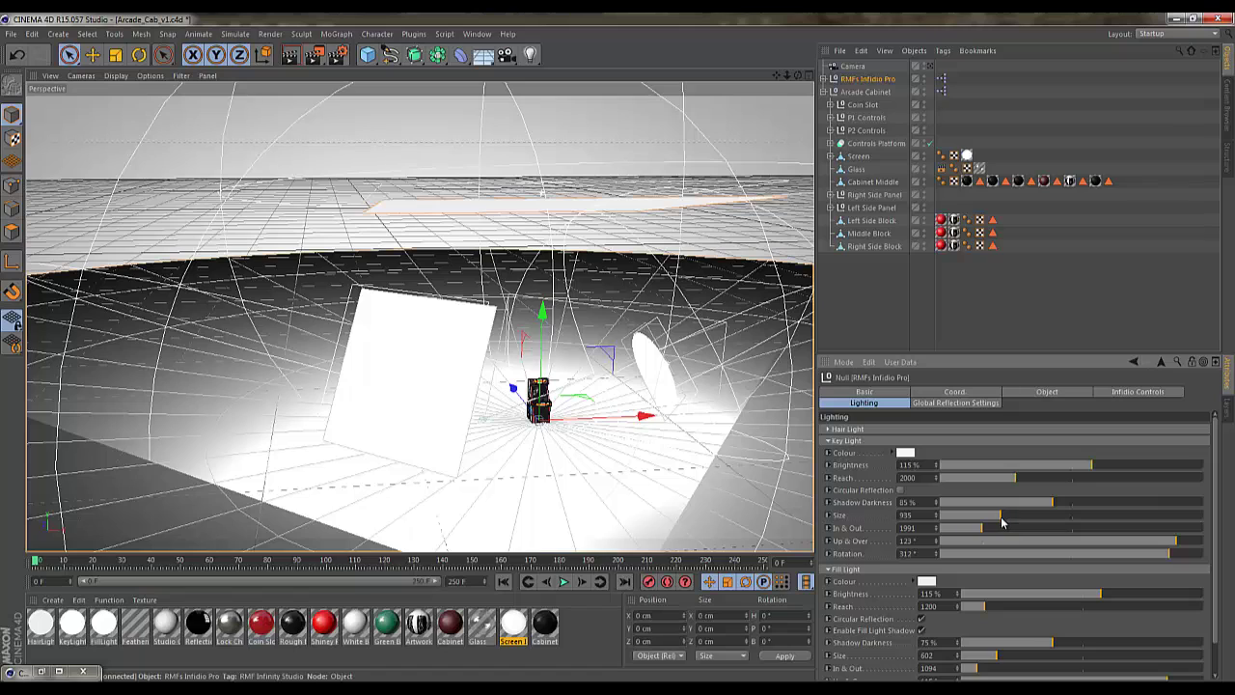
click(828, 440)
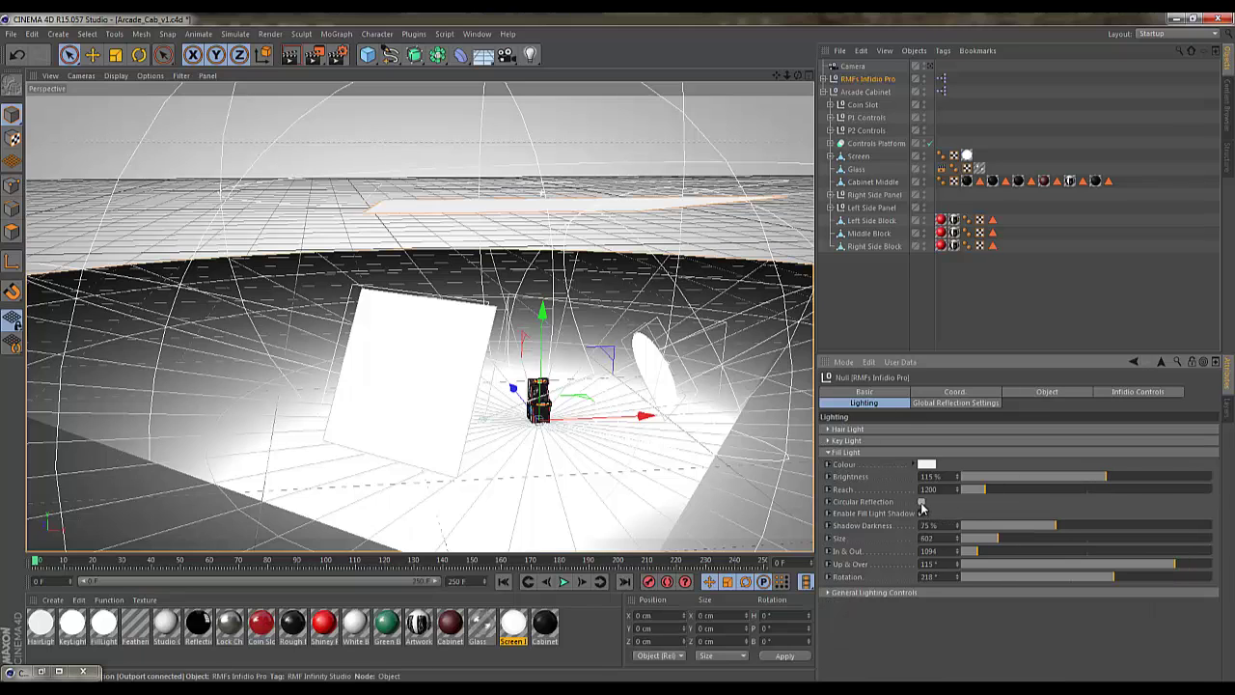
Turn off the Fill Light's circular reflection, set its Size to 929 and shift its colour to a faint blue with hue 206°.
click(922, 502)
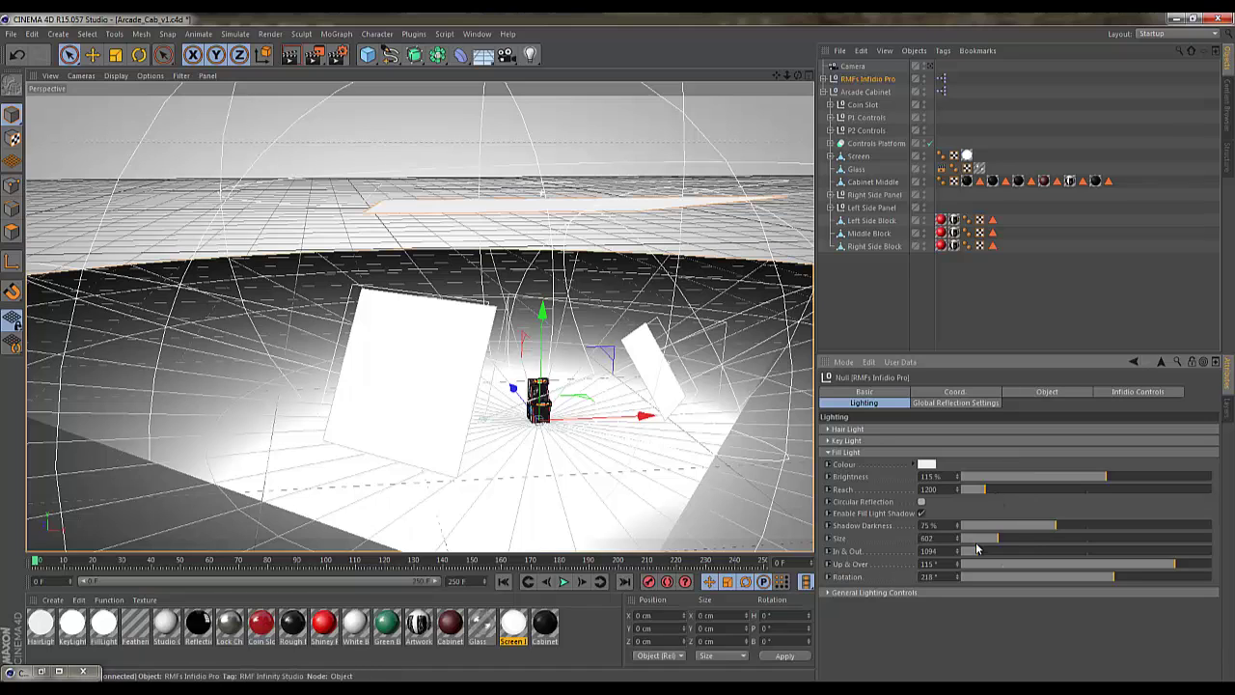
drag(1009, 542, 1021, 542)
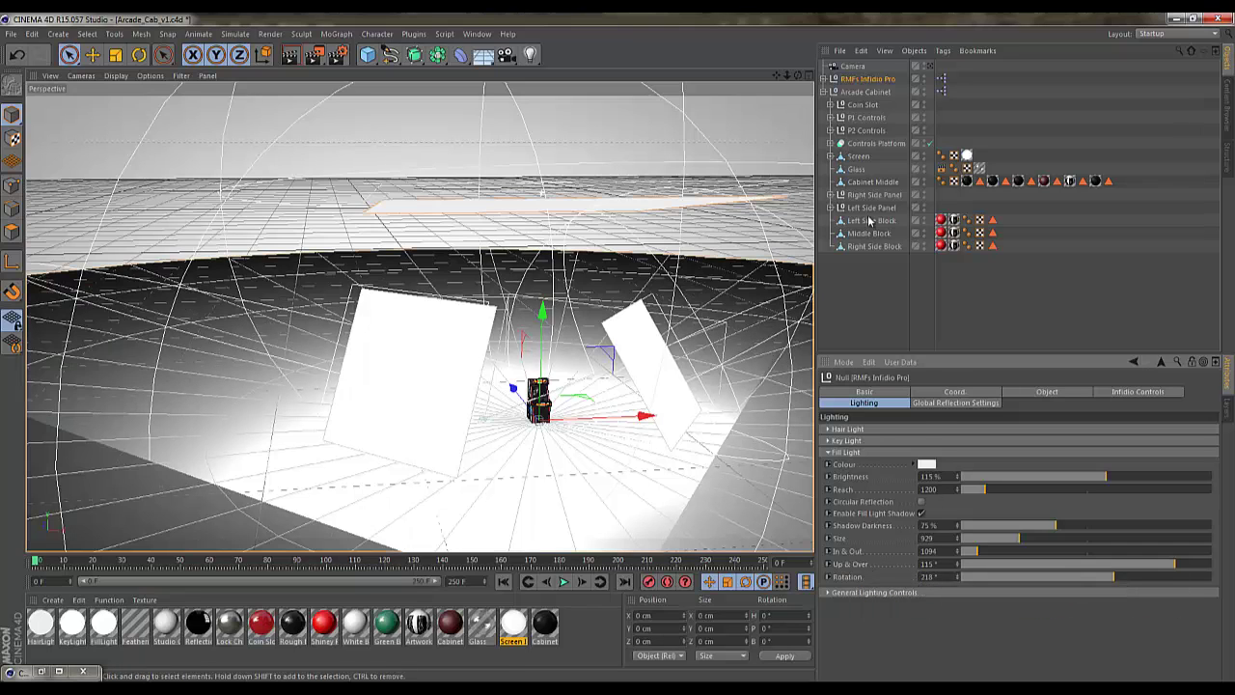
click(926, 464)
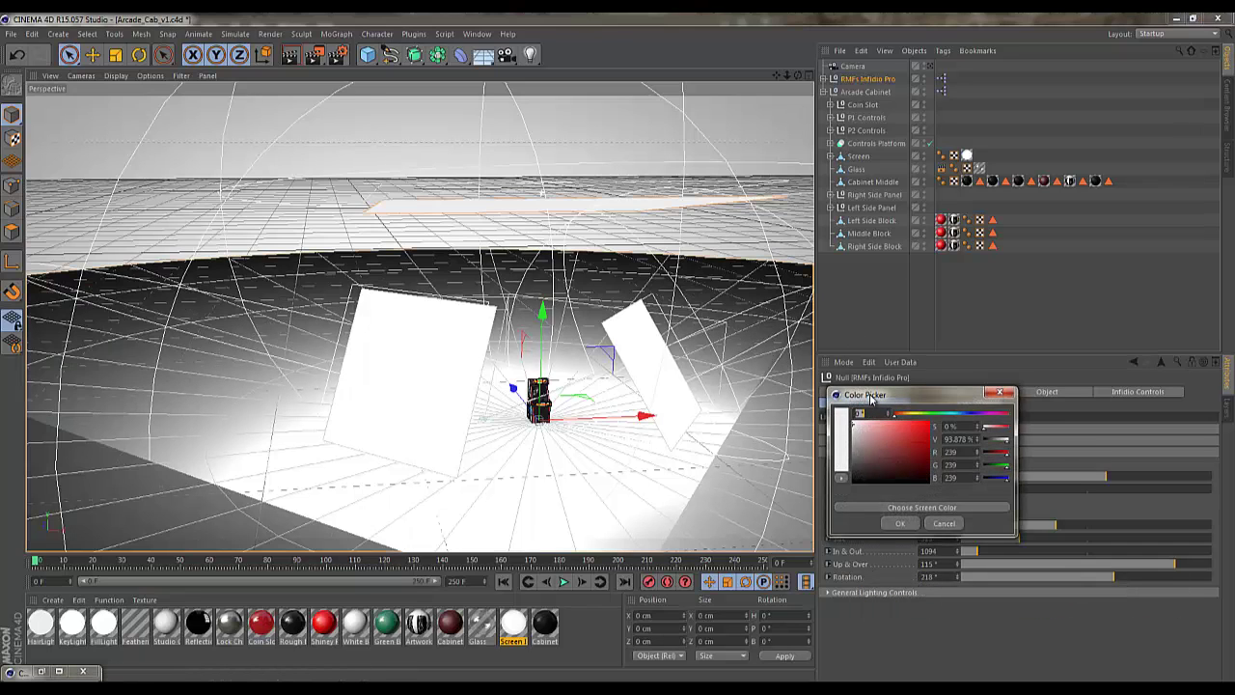
mouse_move(932, 423)
mouse_down()
mouse_move(951, 417)
mouse_move(938, 418)
mouse_up()
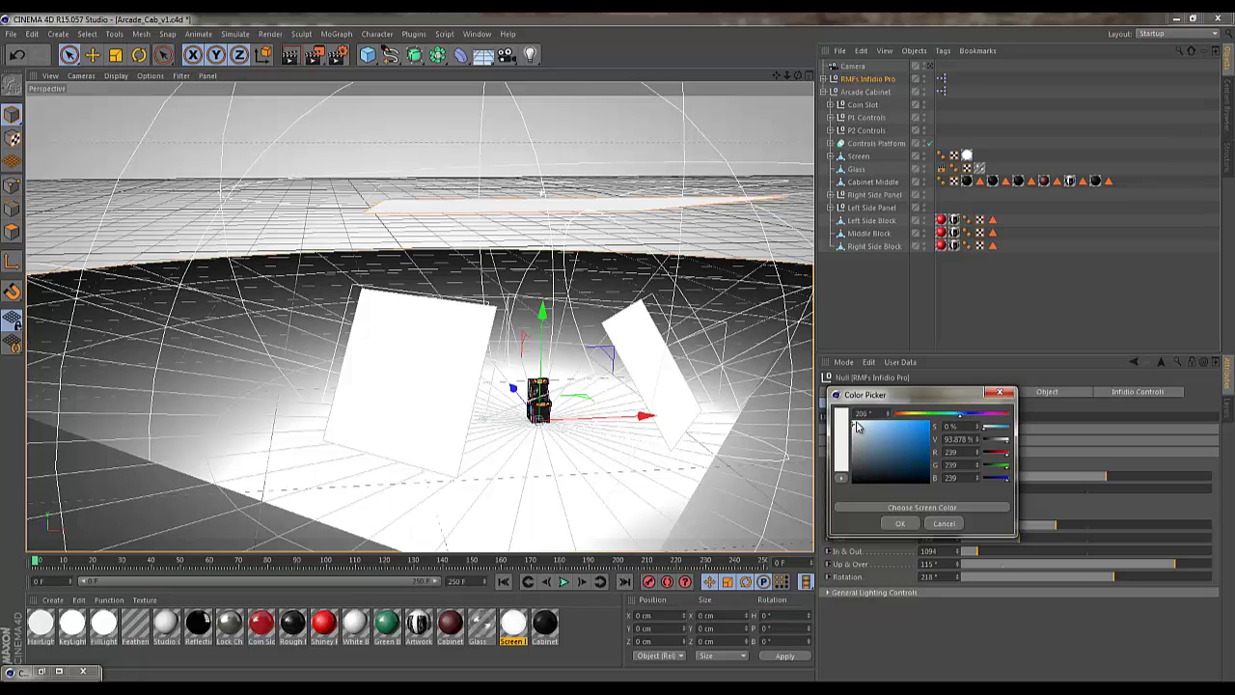
click(899, 523)
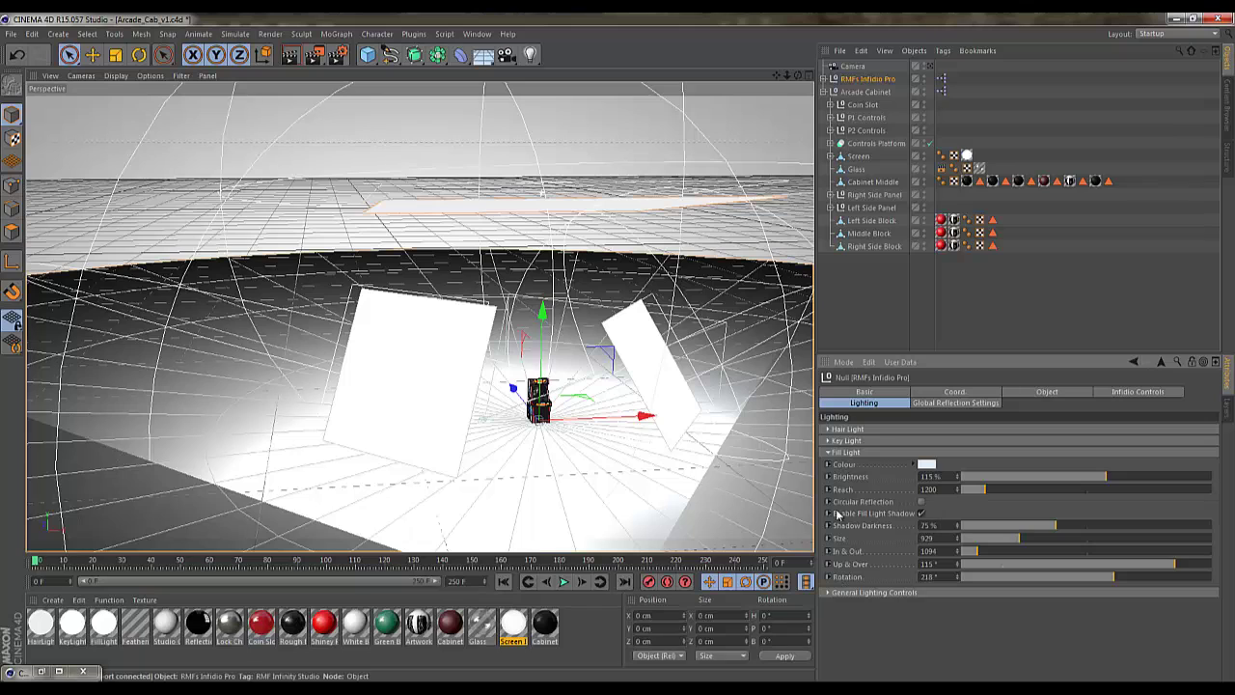
Rotate all of the studio lighting to 5° in the General Lighting Controls.
click(830, 452)
click(827, 465)
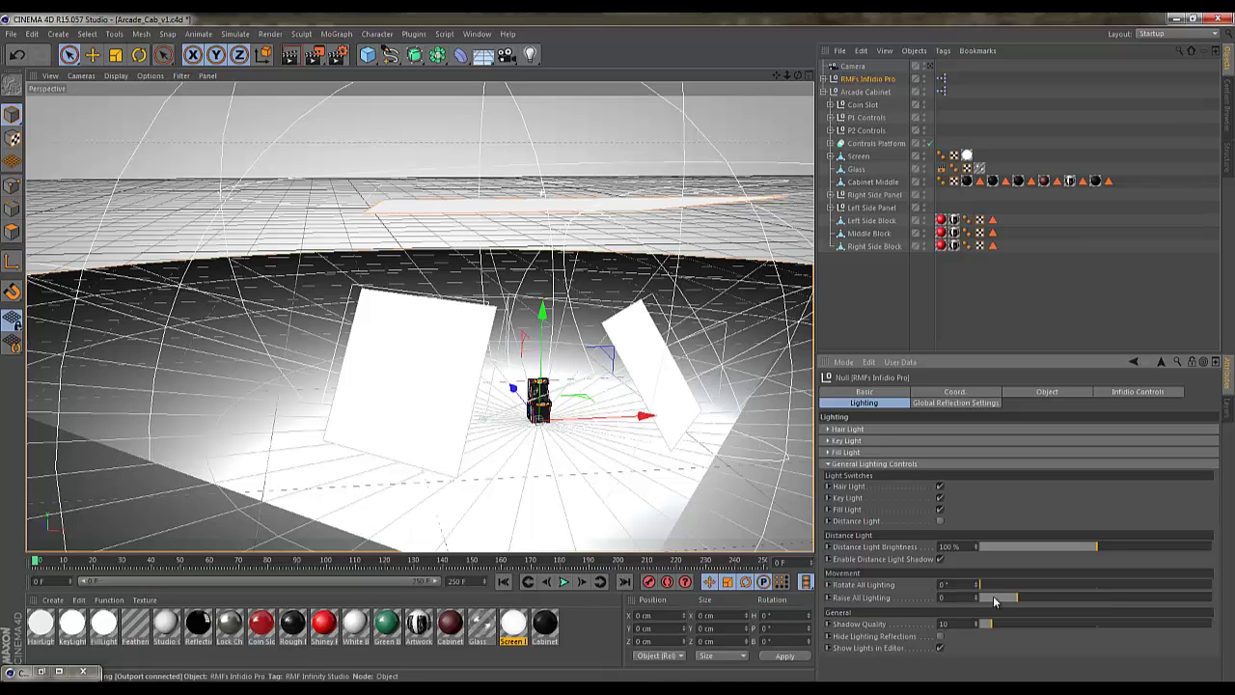
drag(990, 590, 984, 586)
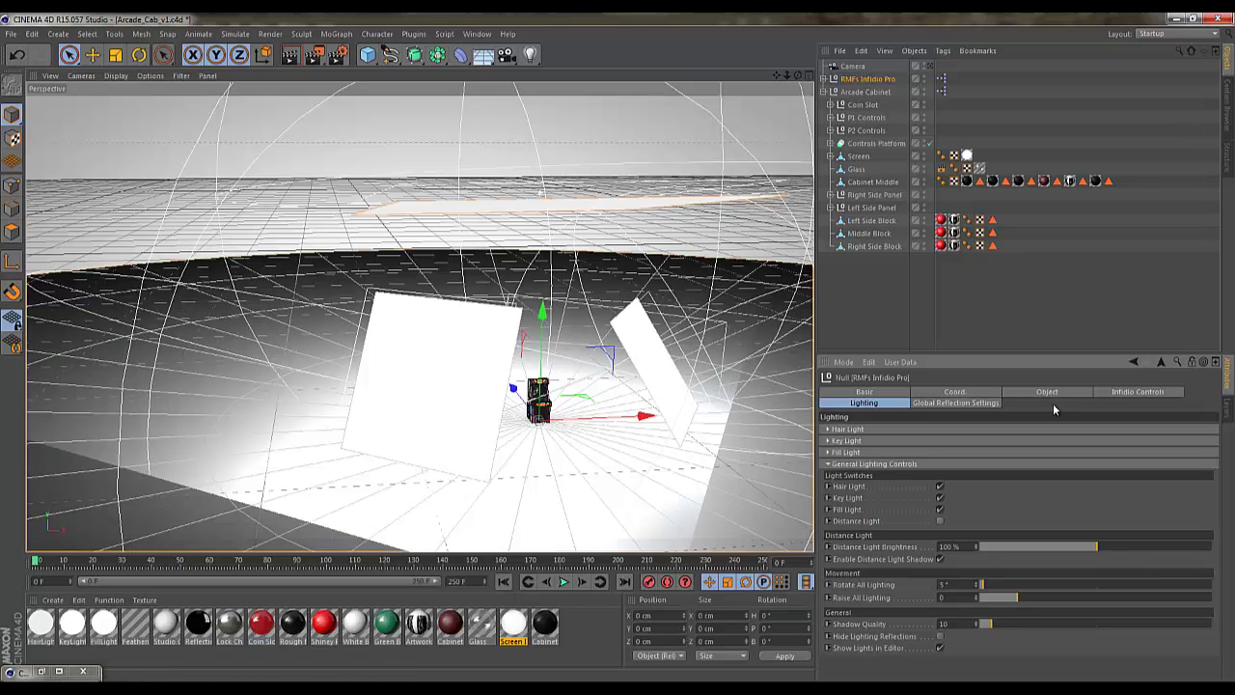
Show the studio's Global Reflection Settings, collapse the Arcade Cabinet hierarchy and return the viewport to the scene camera's view.
click(958, 402)
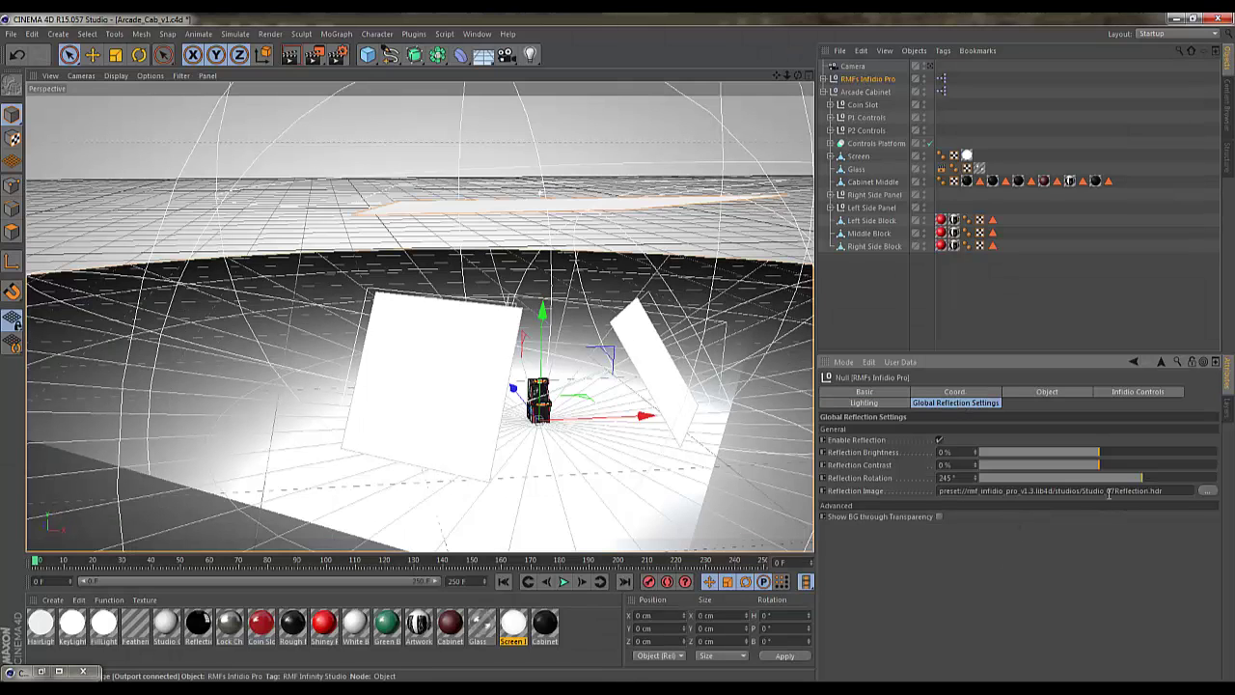
click(824, 92)
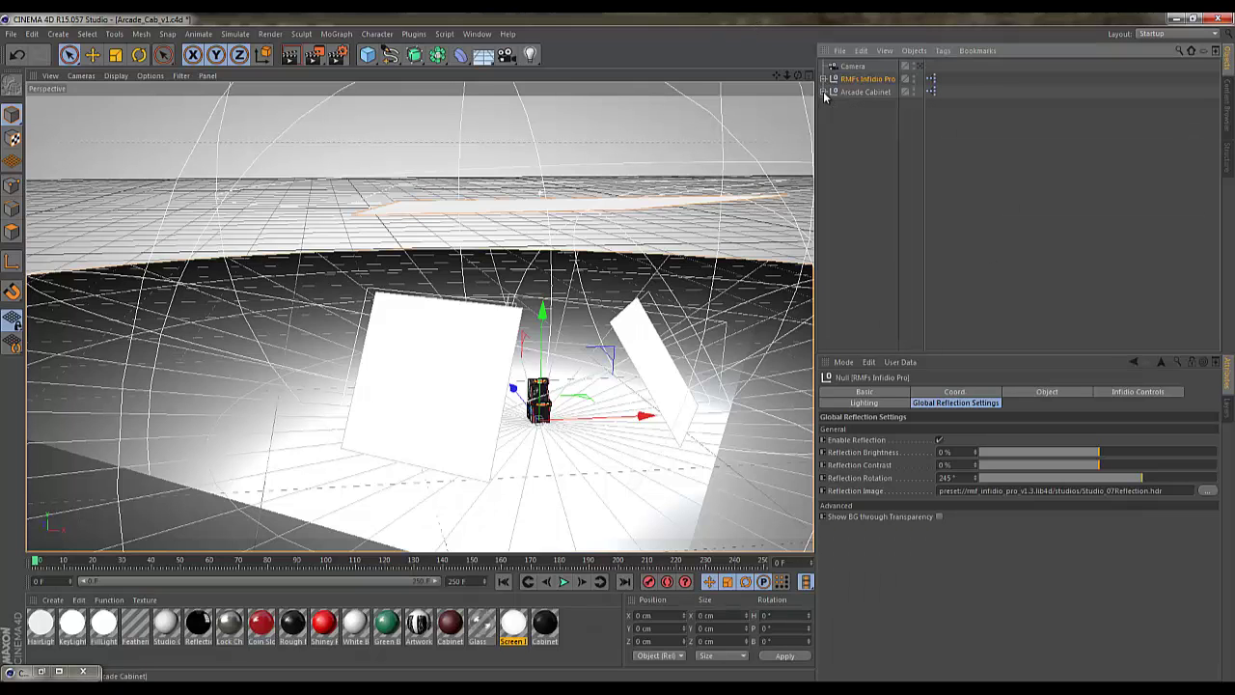
click(920, 66)
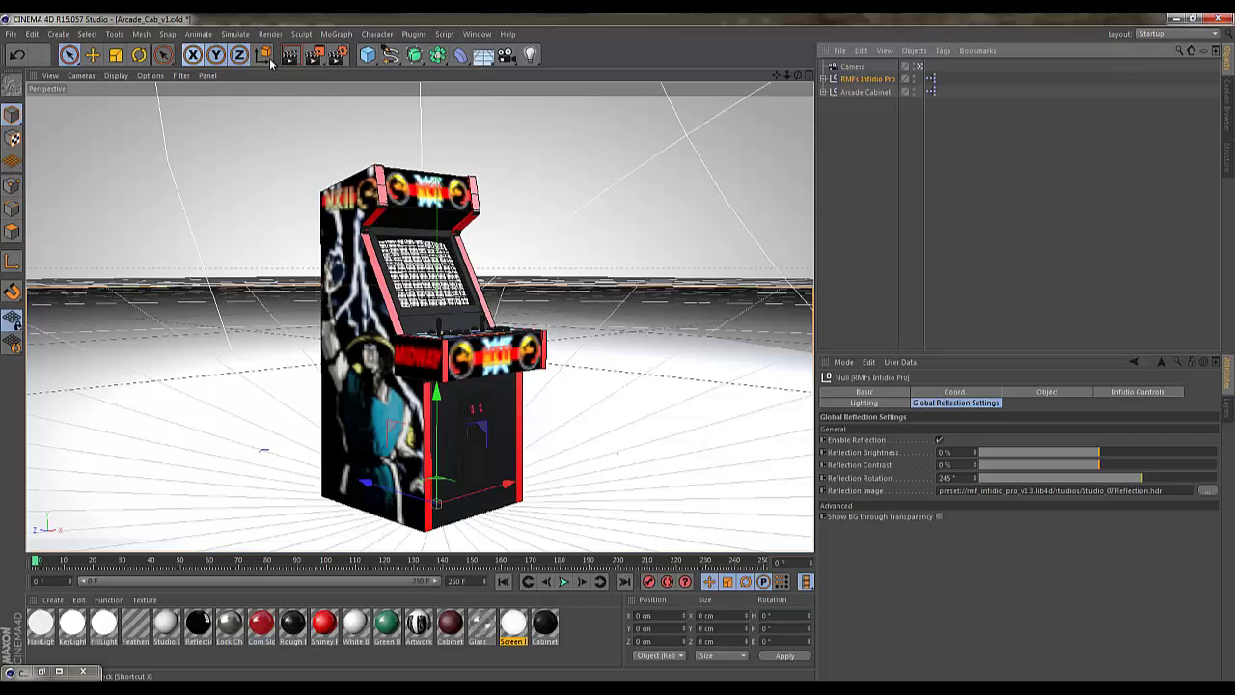
Set the render output size to 640 x 360 pixels.
click(338, 55)
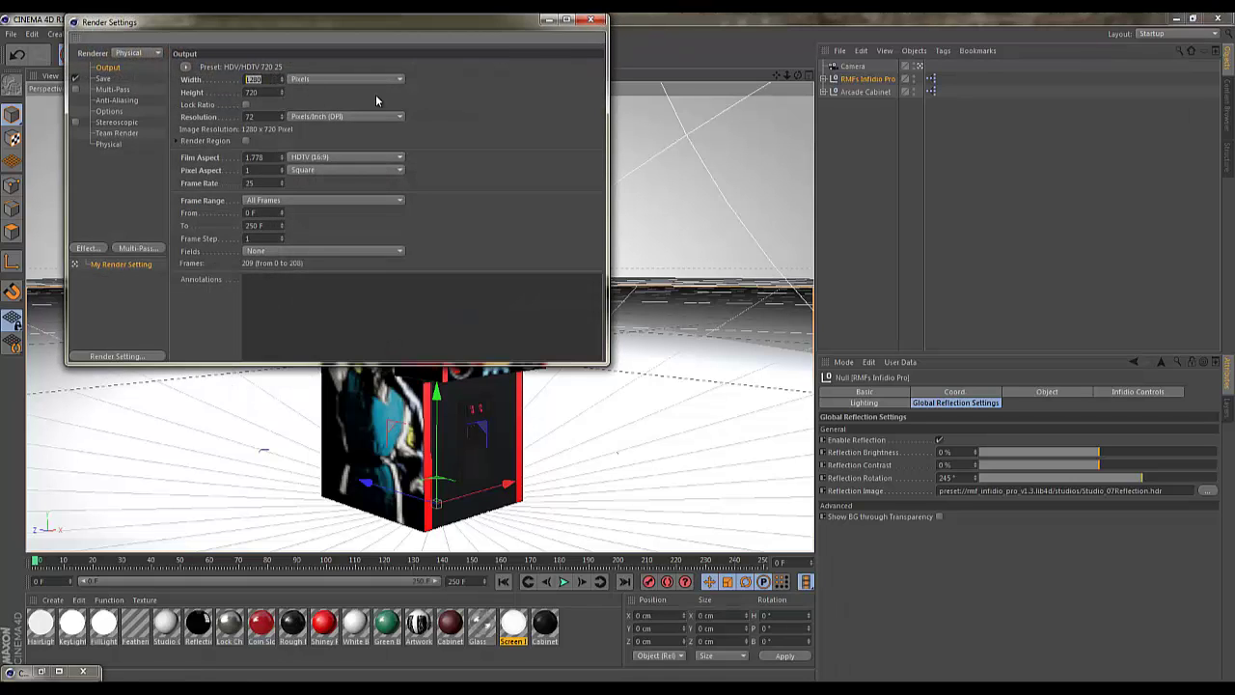
key(Tab)
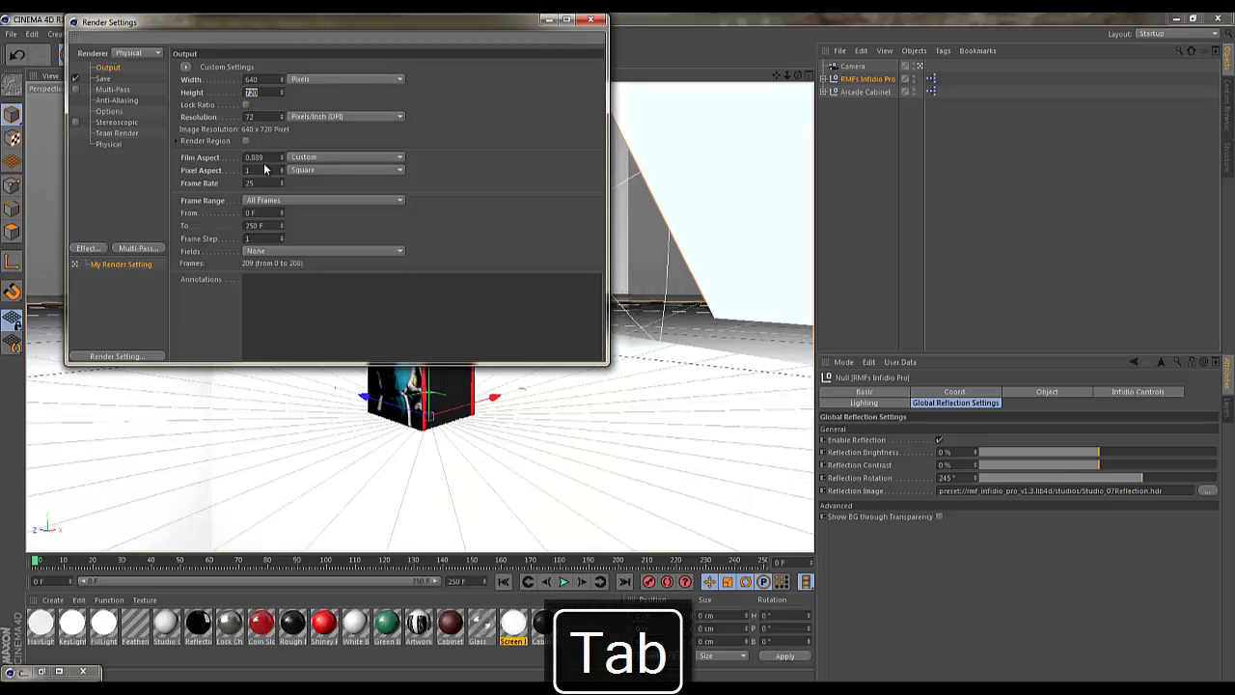
text(360)
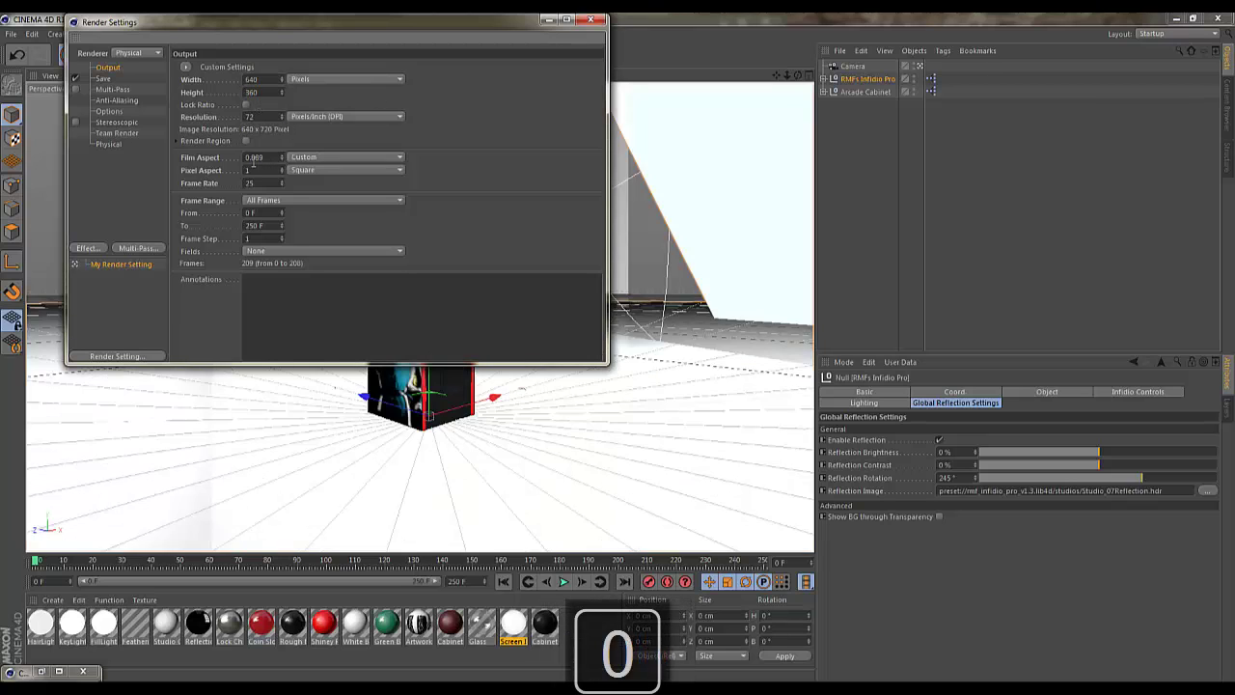
click(482, 115)
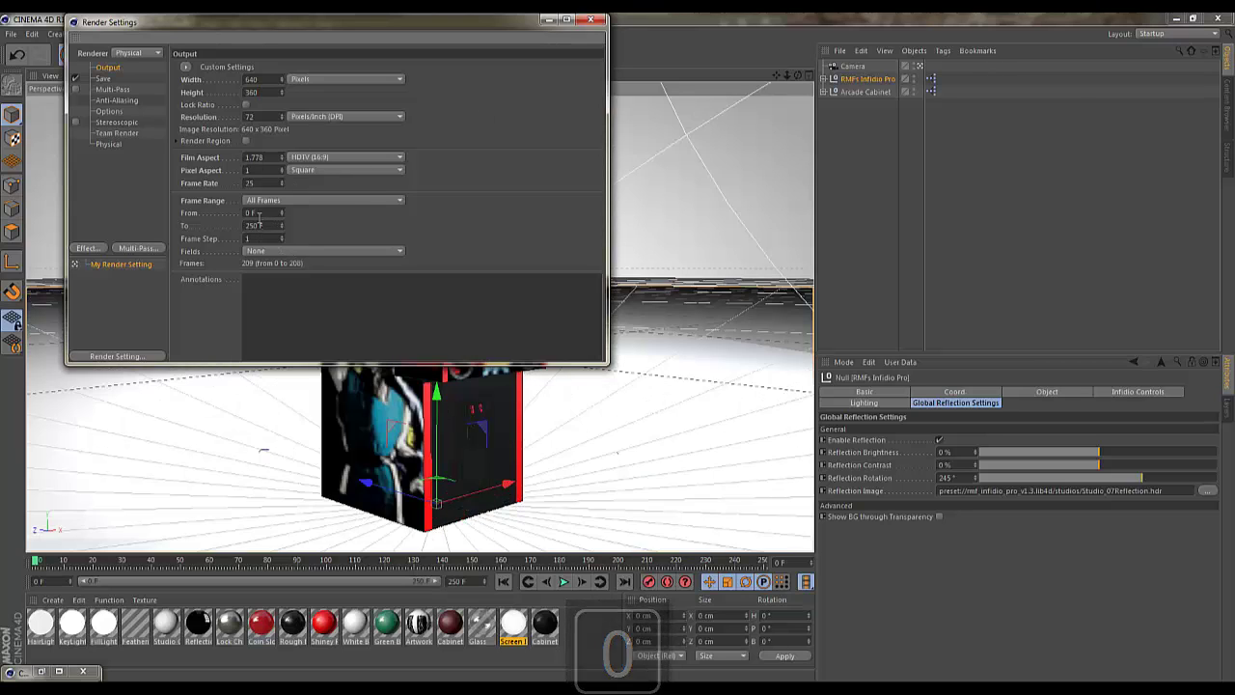
Set the saved image format of the render to PNG.
click(104, 78)
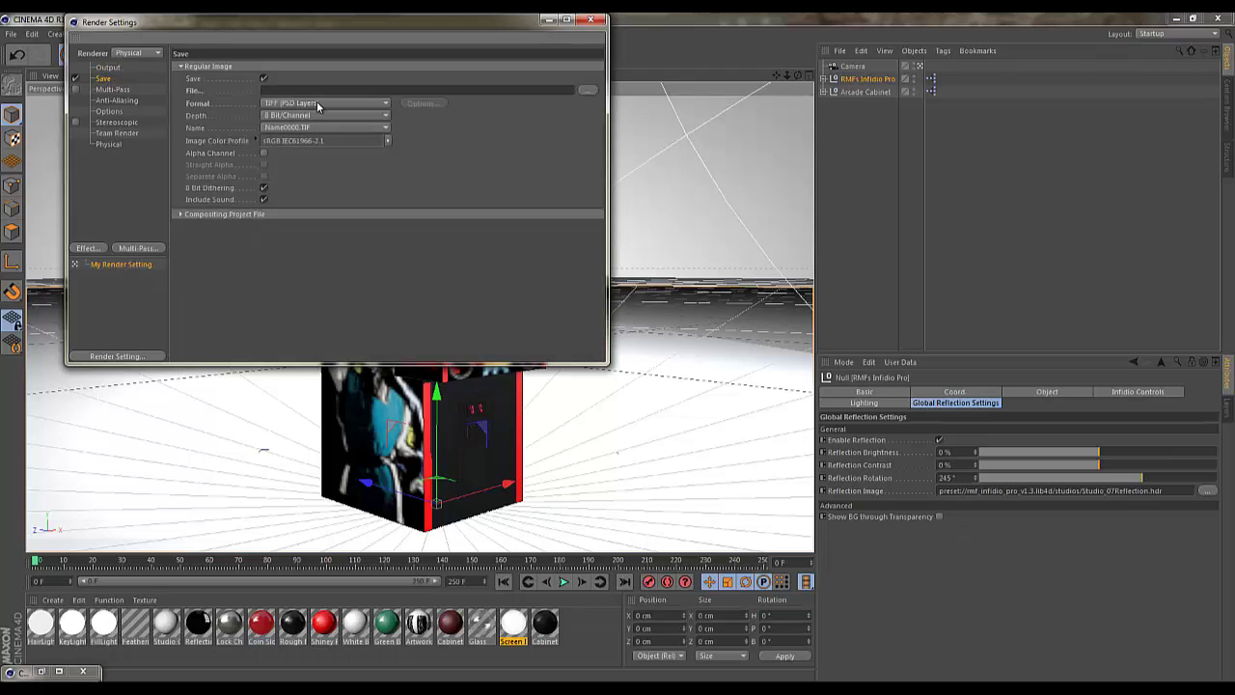
click(318, 103)
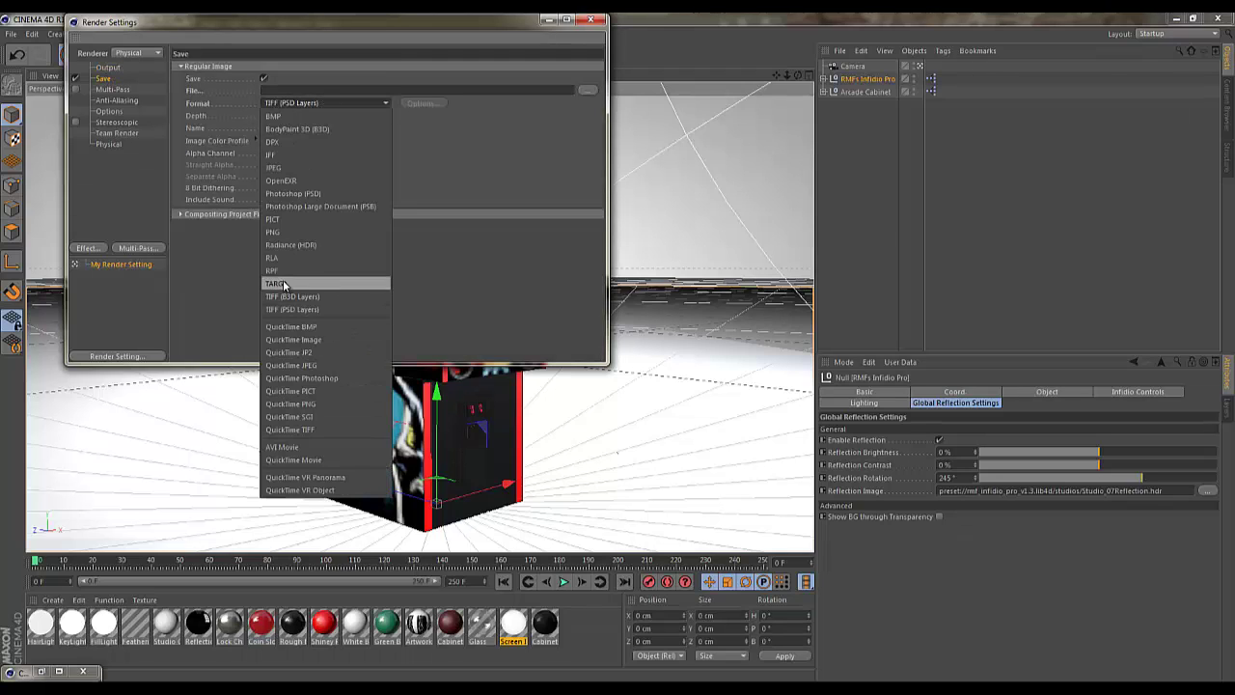
click(284, 232)
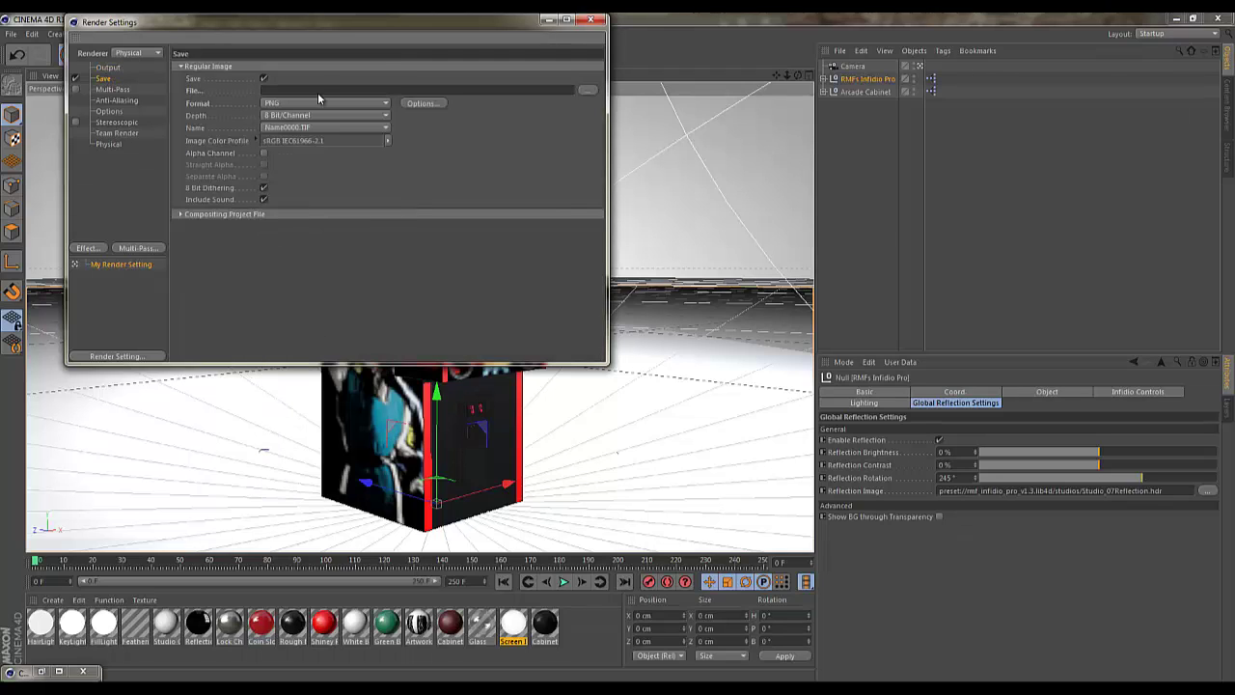
Create a new folder named Render_01 in the project's Download folder for the render output.
click(586, 93)
right_click(248, 189)
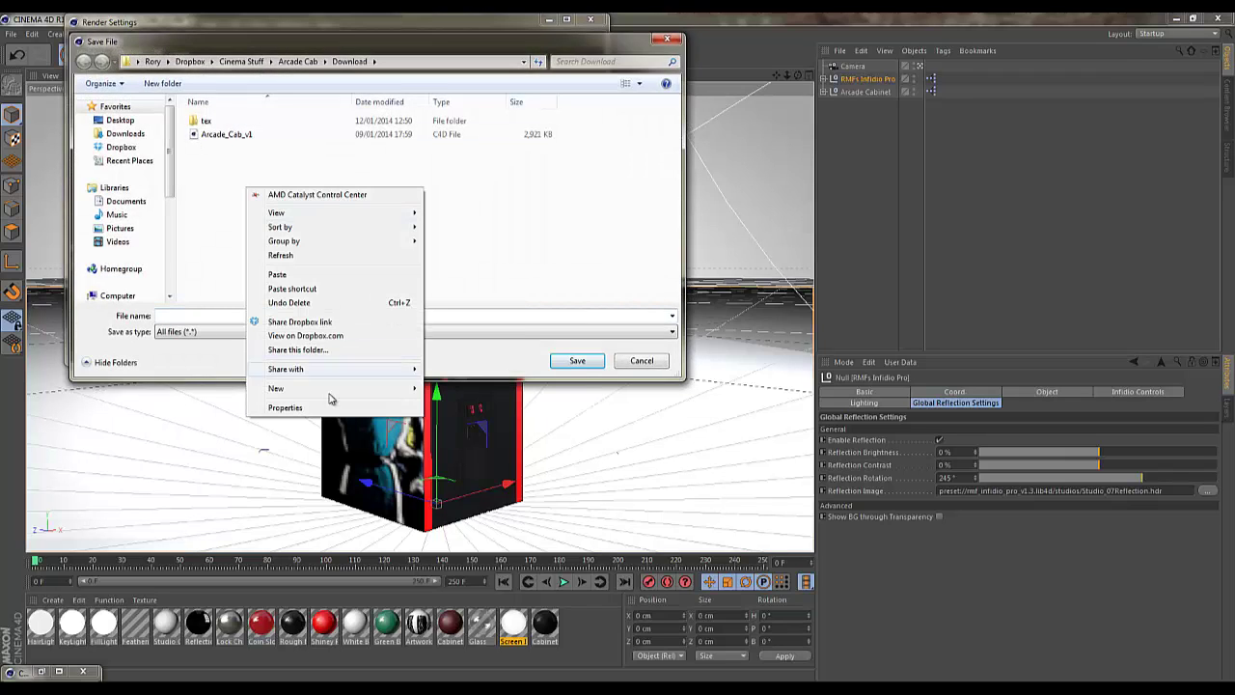
mouse_move(326, 390)
click(444, 389)
text(R)
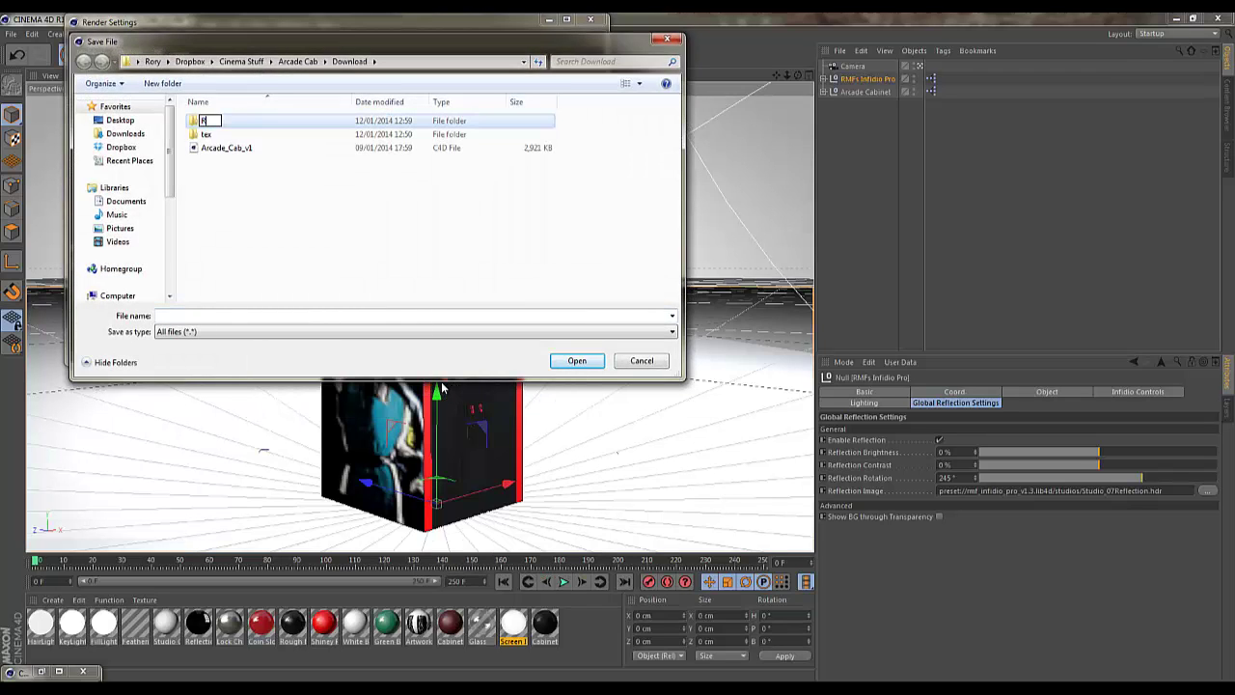
text(ender_01)
key(Return)
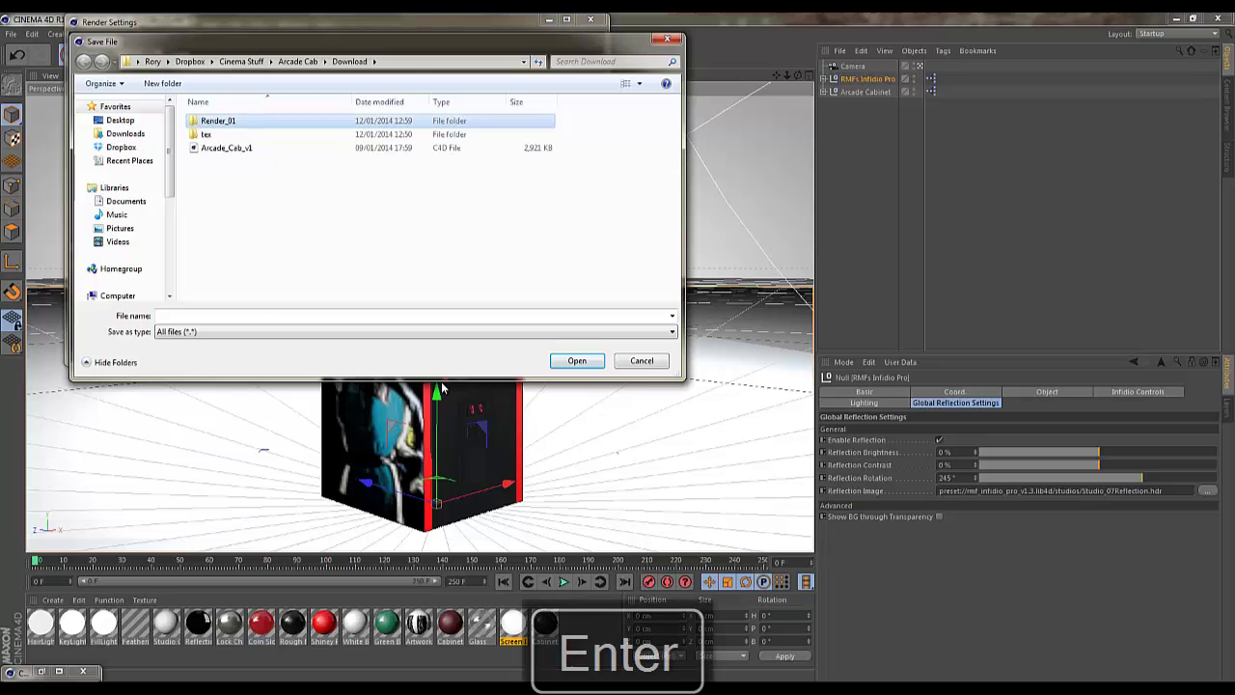
Save the render output inside the Render_01 folder under the file name Cab_with_Video.
key(Return)
click(262, 315)
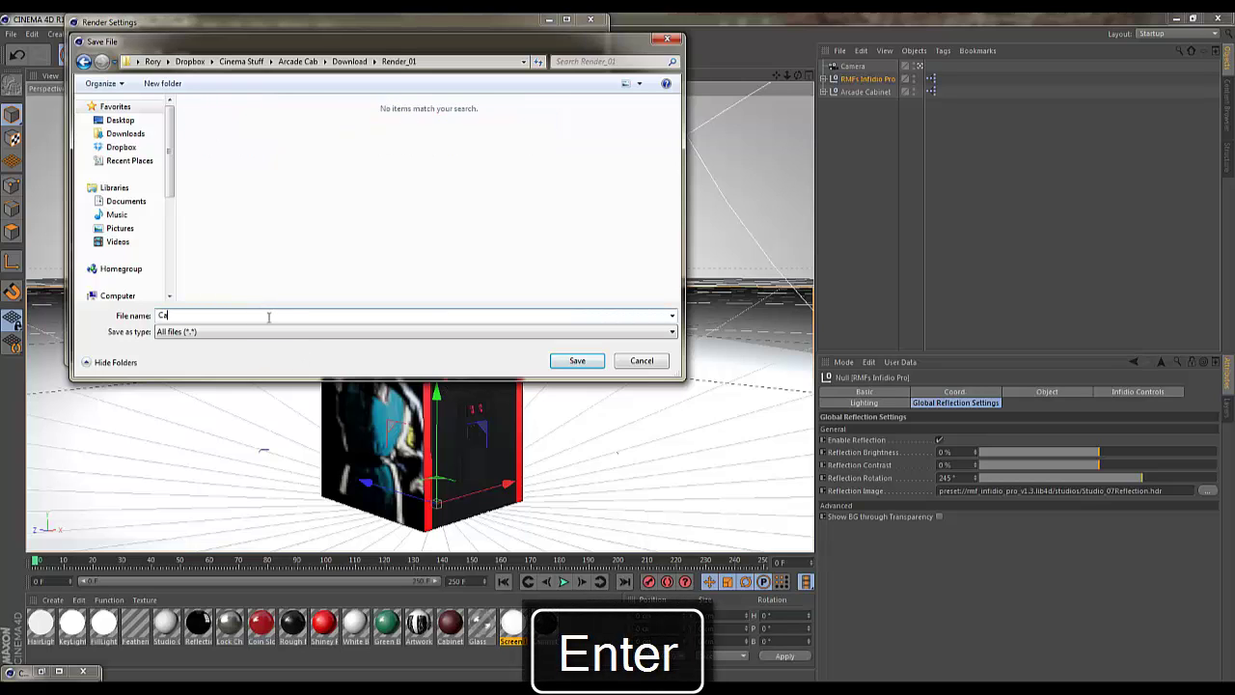
text(Cab_with_Video)
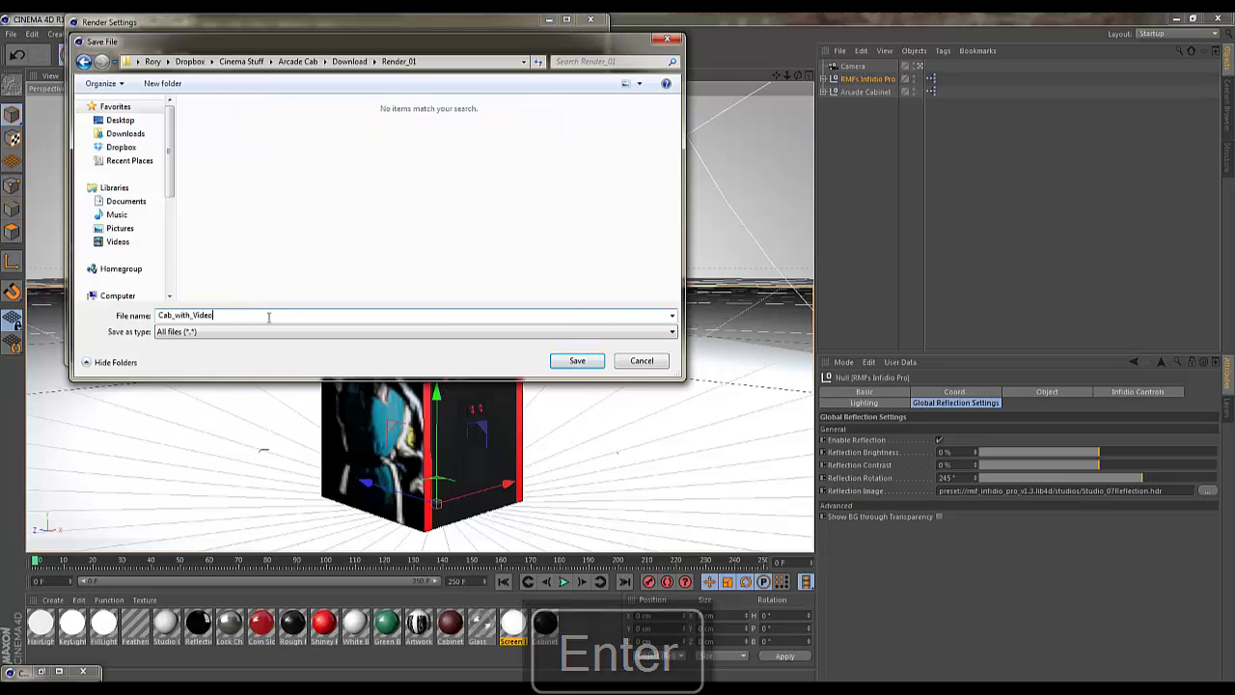
key(Return)
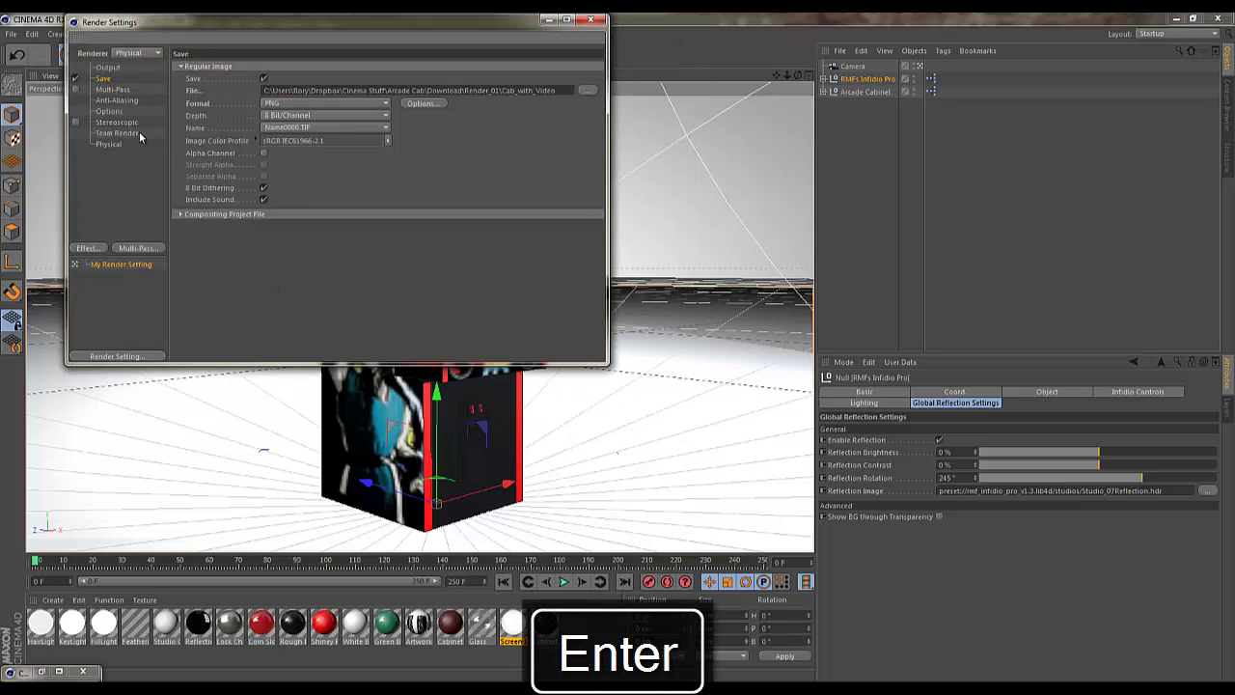
Close the render settings and render the animation to the Picture Viewer.
click(590, 20)
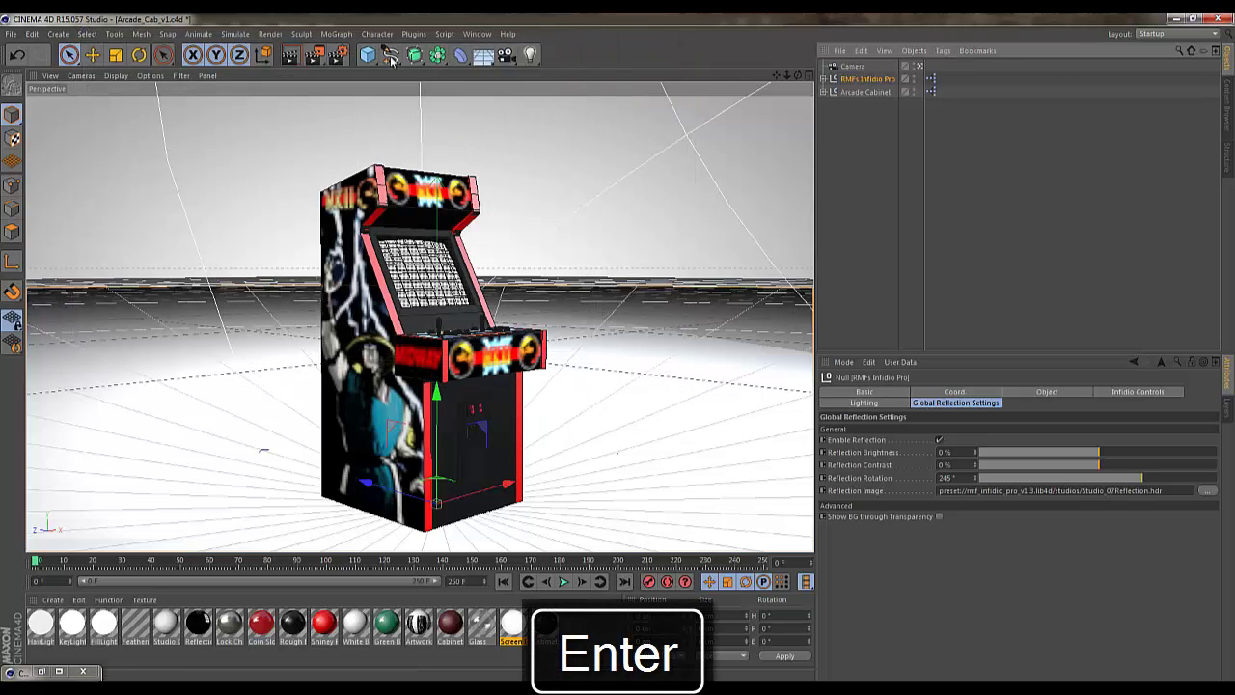
click(317, 55)
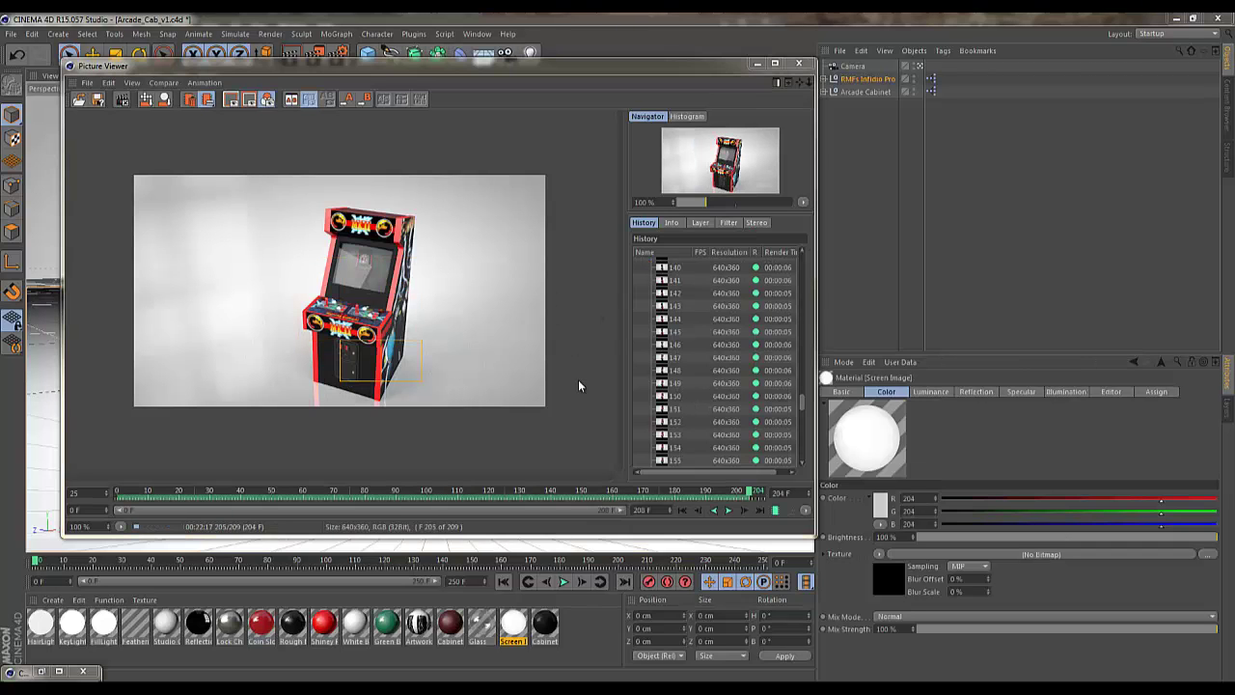
Scrub and play the rendered frames to review the cabinet's screen movie and camera move, and close the Picture Viewer.
click(181, 491)
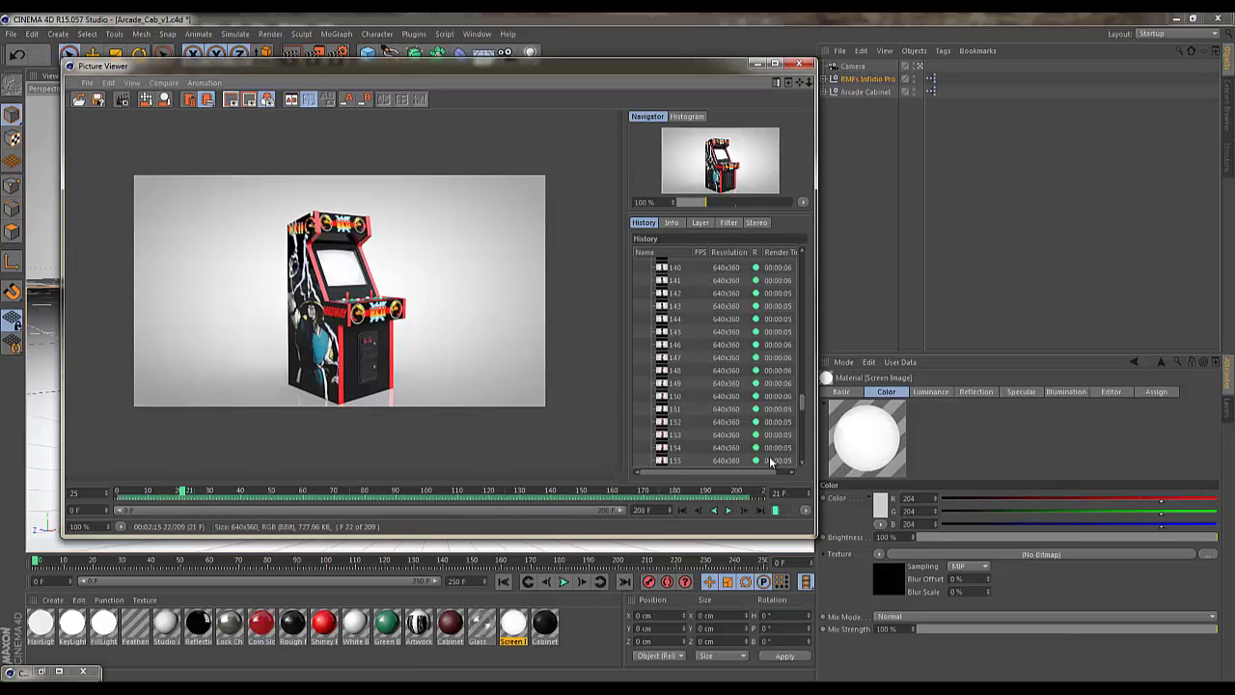
drag(187, 490, 84, 492)
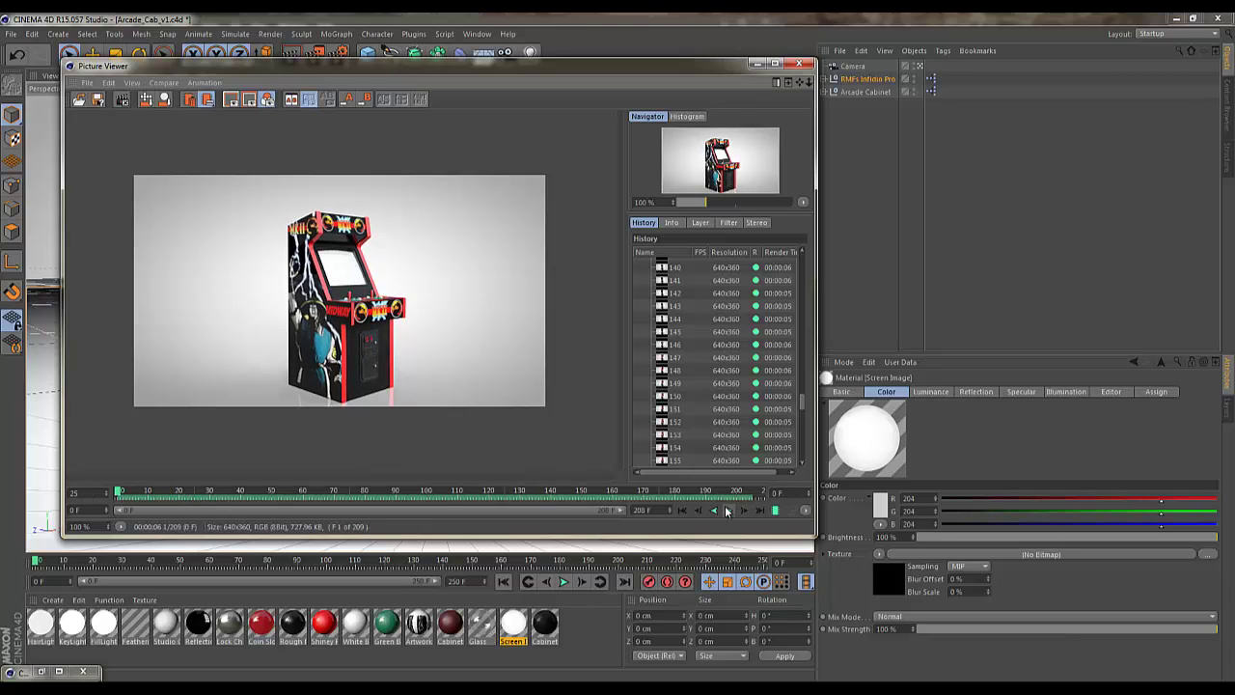
click(757, 492)
drag(759, 493, 64, 524)
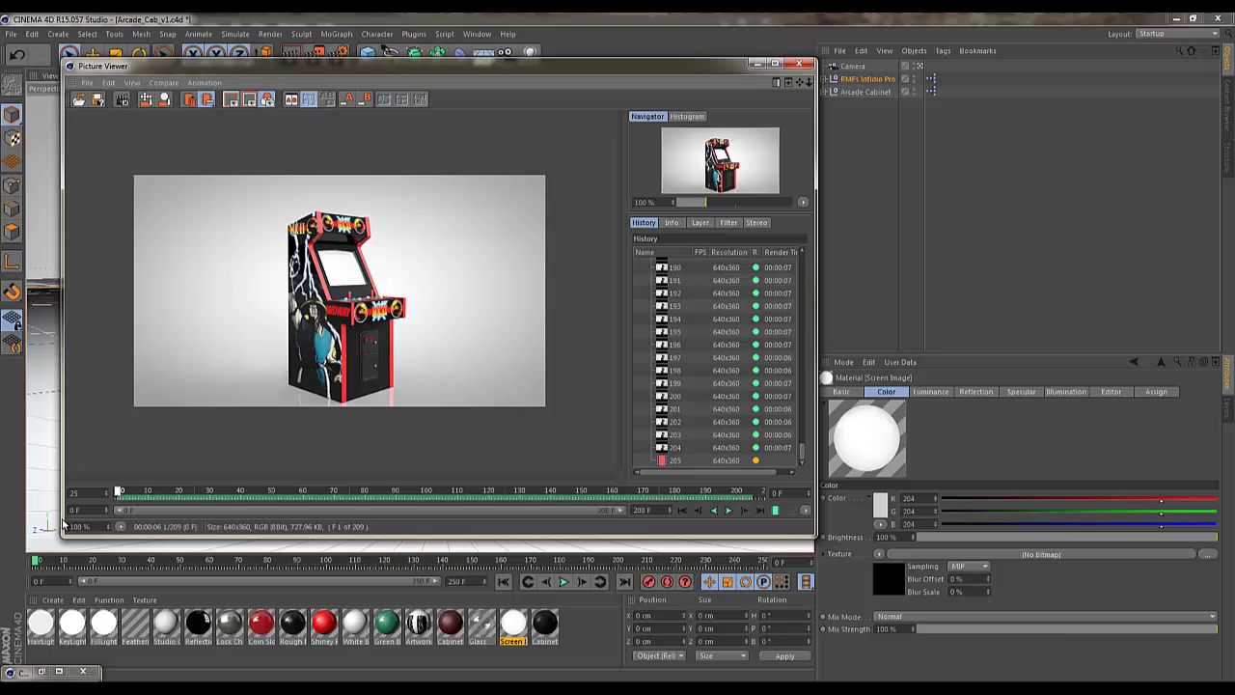
click(730, 511)
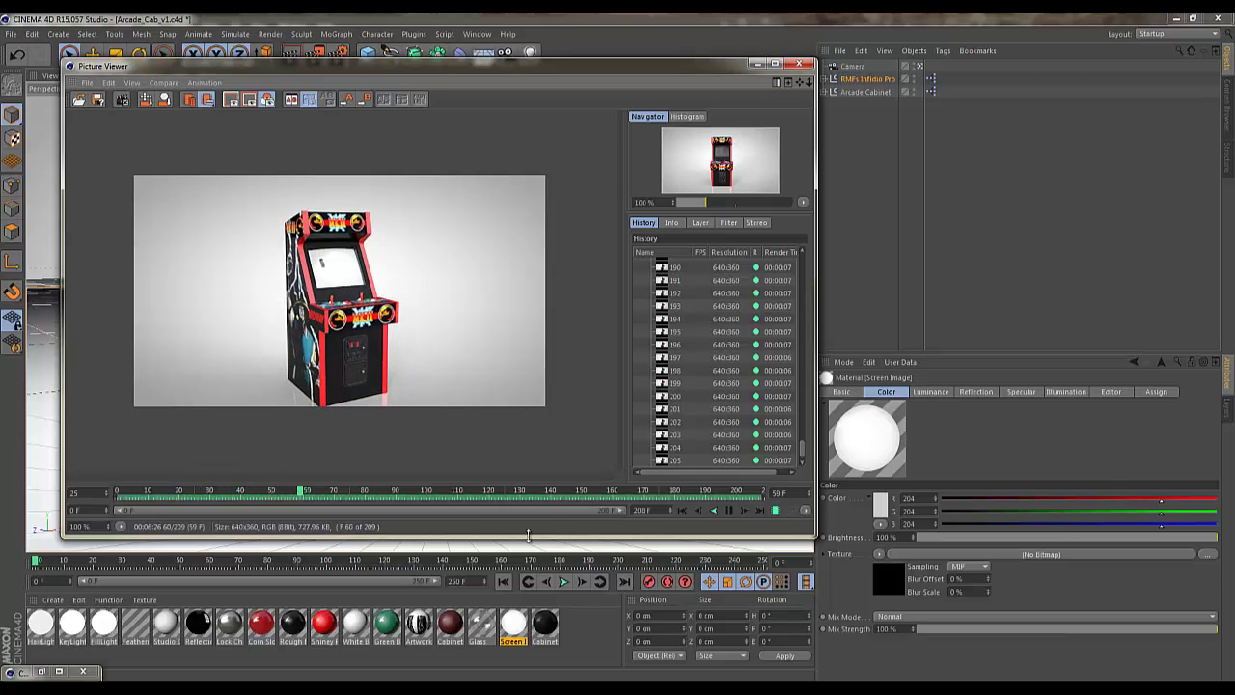
click(761, 492)
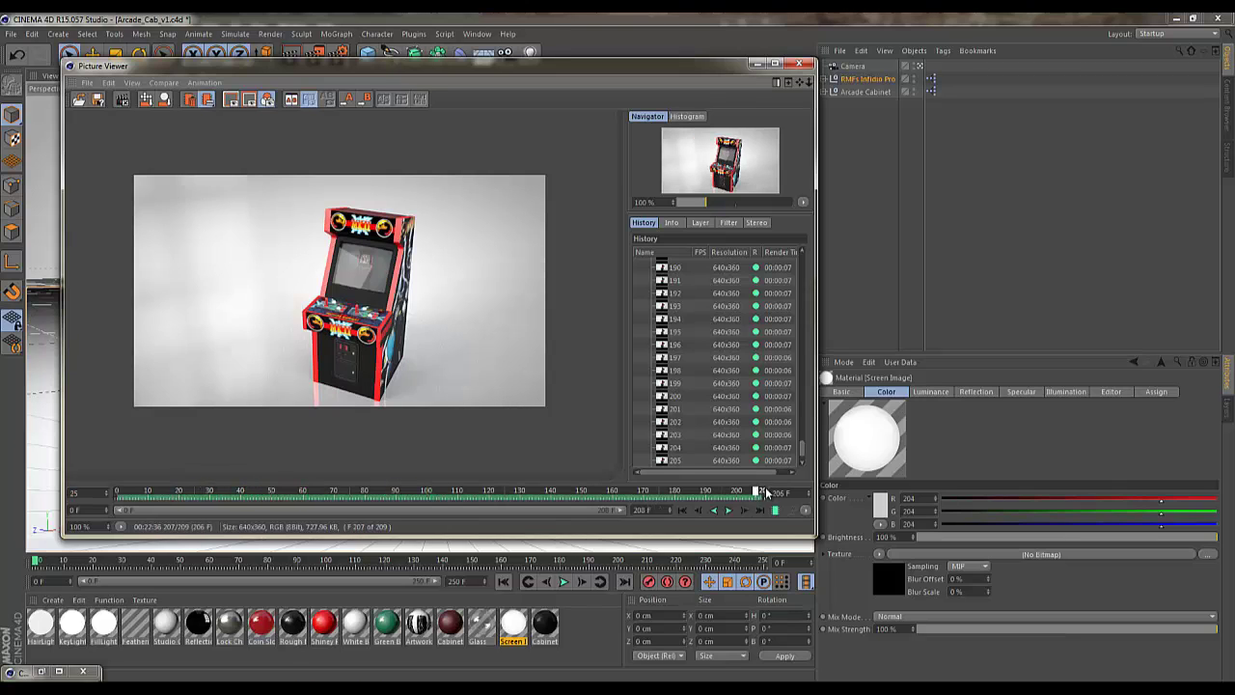
drag(758, 497, 850, 424)
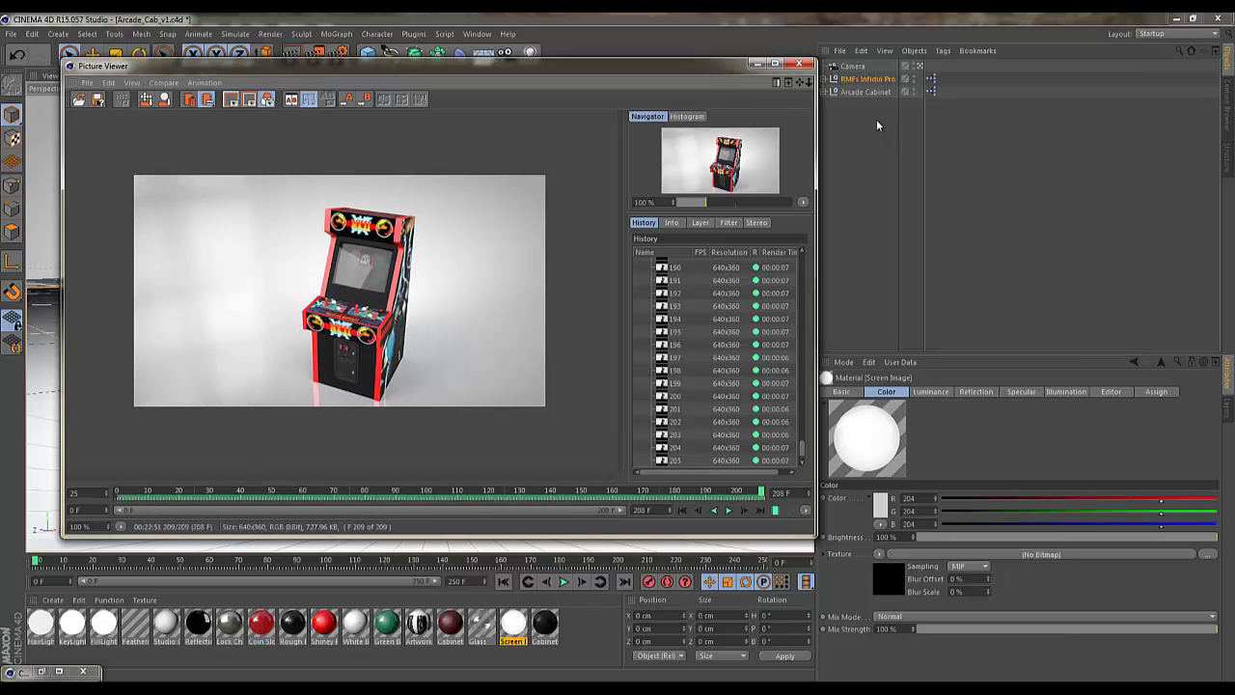
click(799, 66)
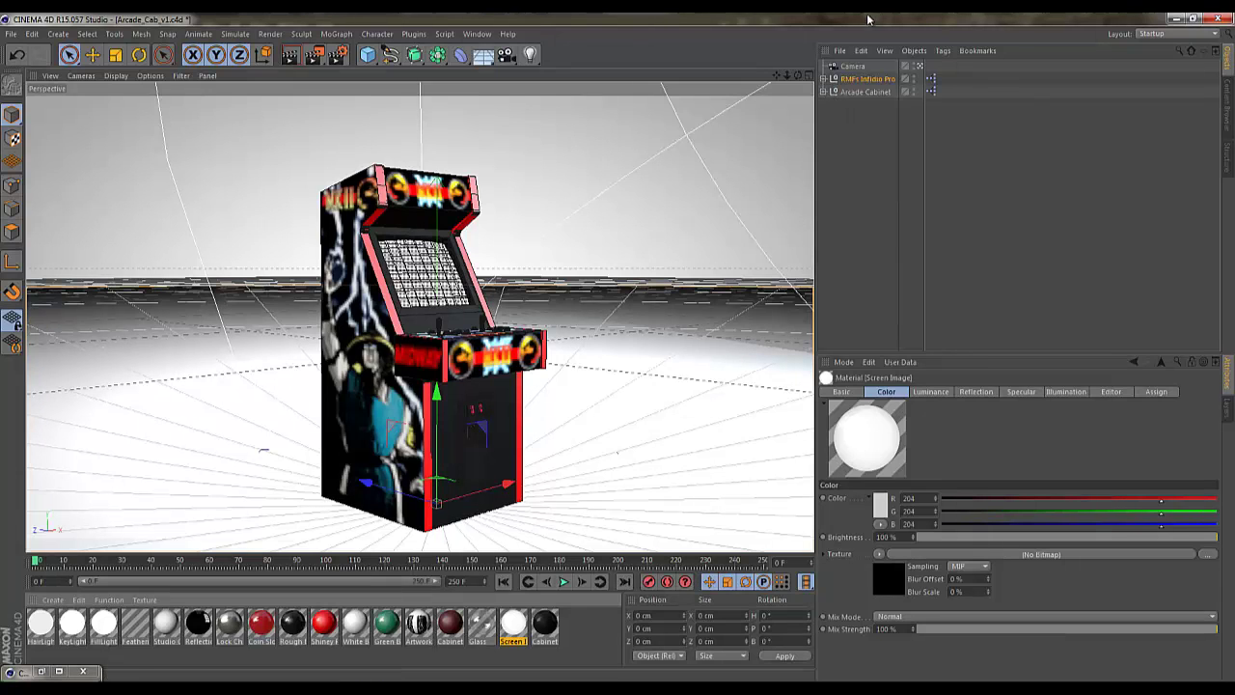
Expand the Arcade Cabinet hierarchy to show its component objects.
click(823, 92)
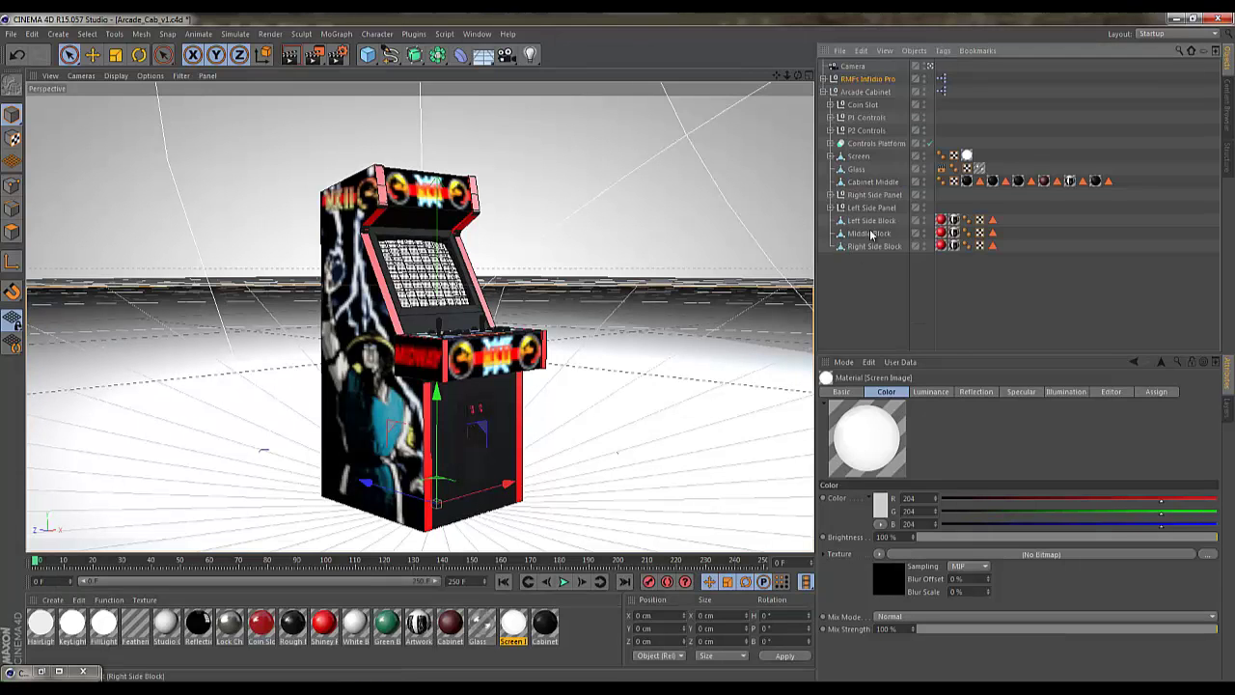
Add a Plane at the Screen object's position and make it a separate object directly below Screen in the hierarchy.
click(837, 158)
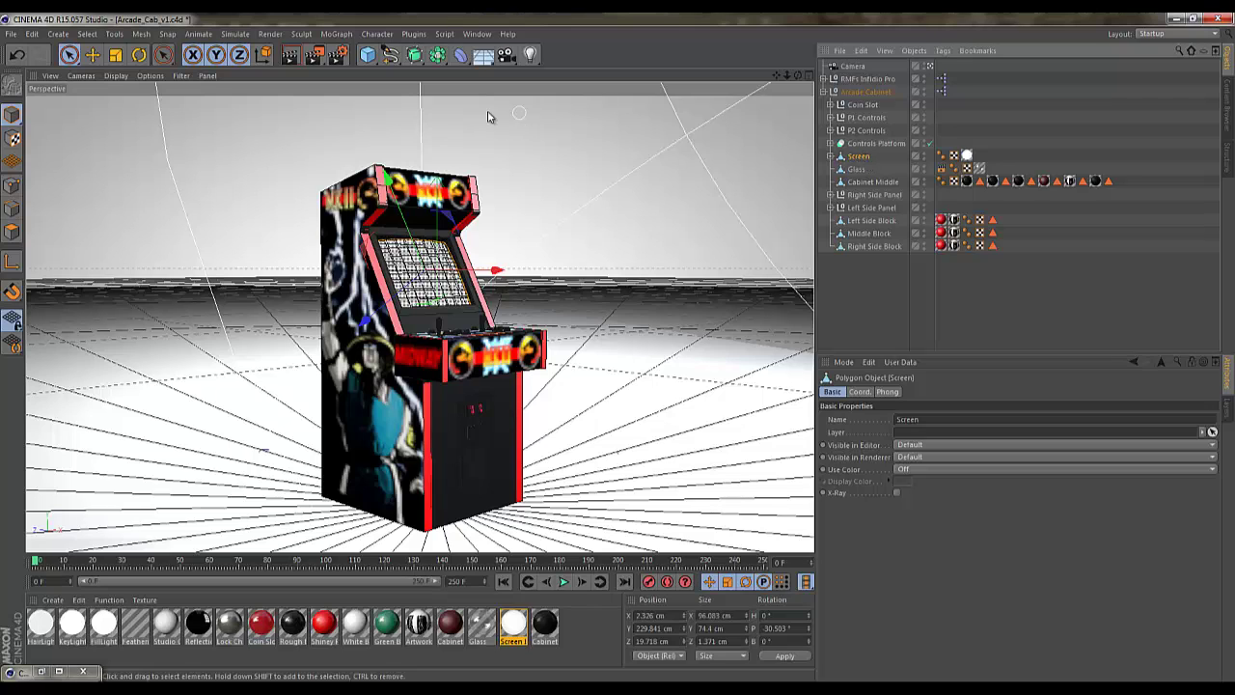
click(368, 55)
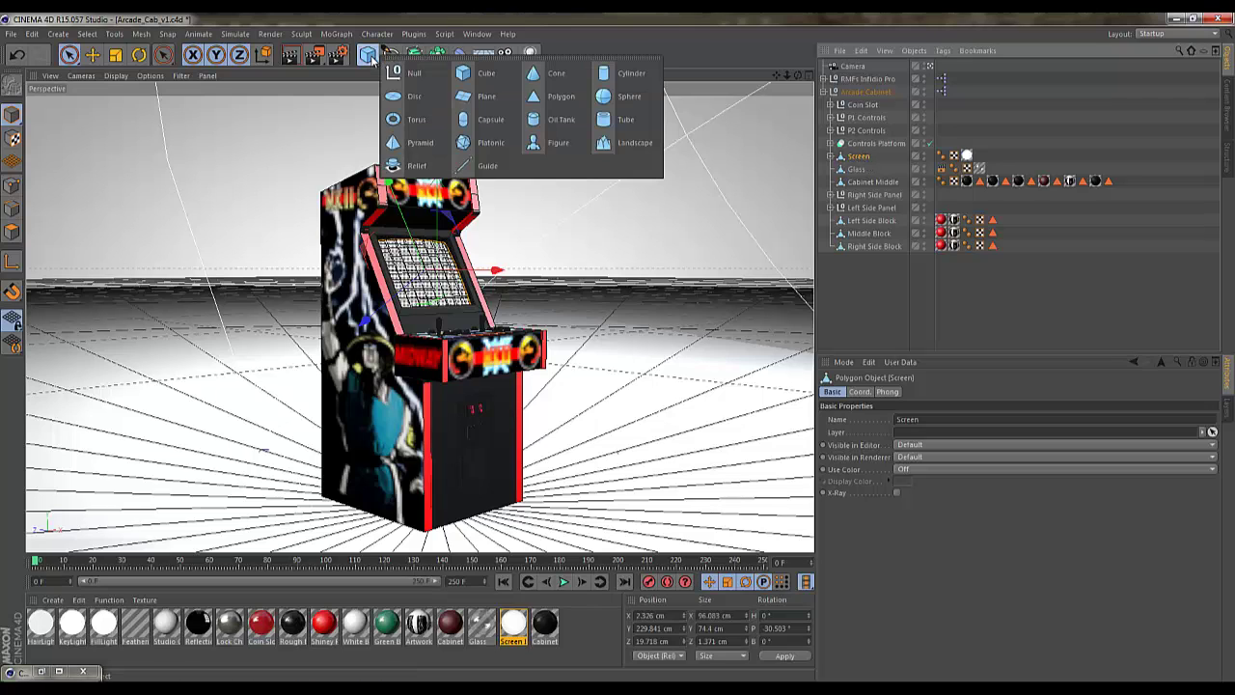
alt+click(485, 98)
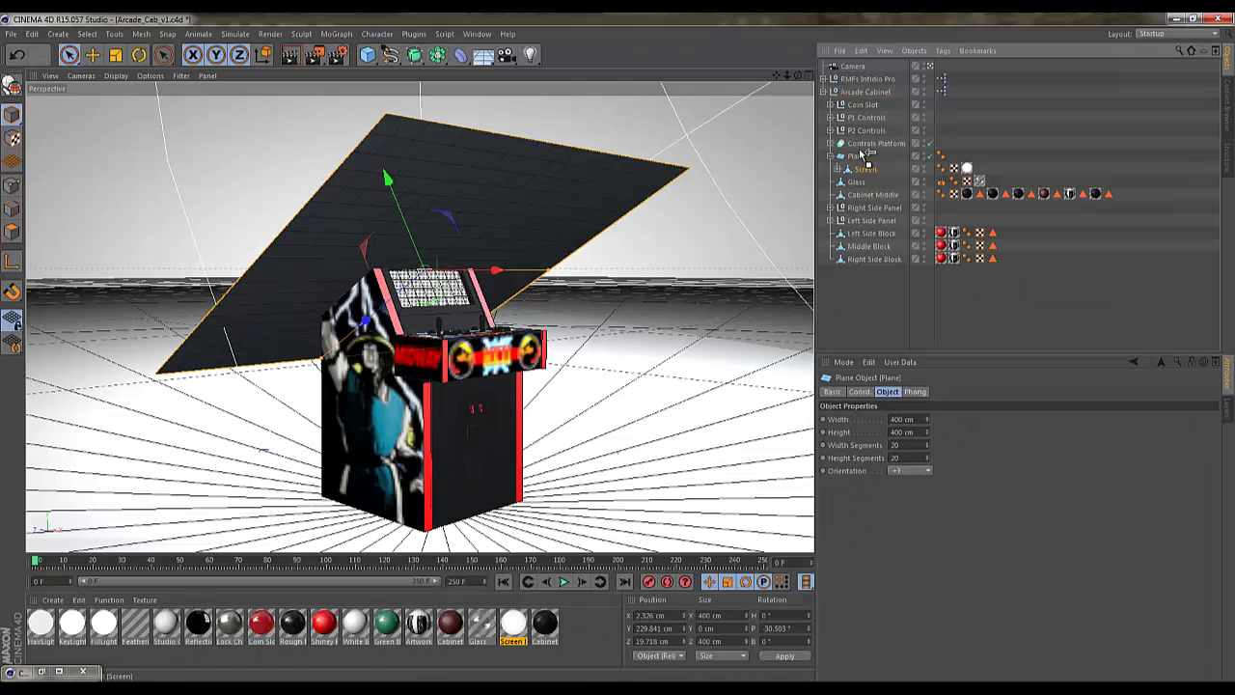
drag(862, 155, 862, 153)
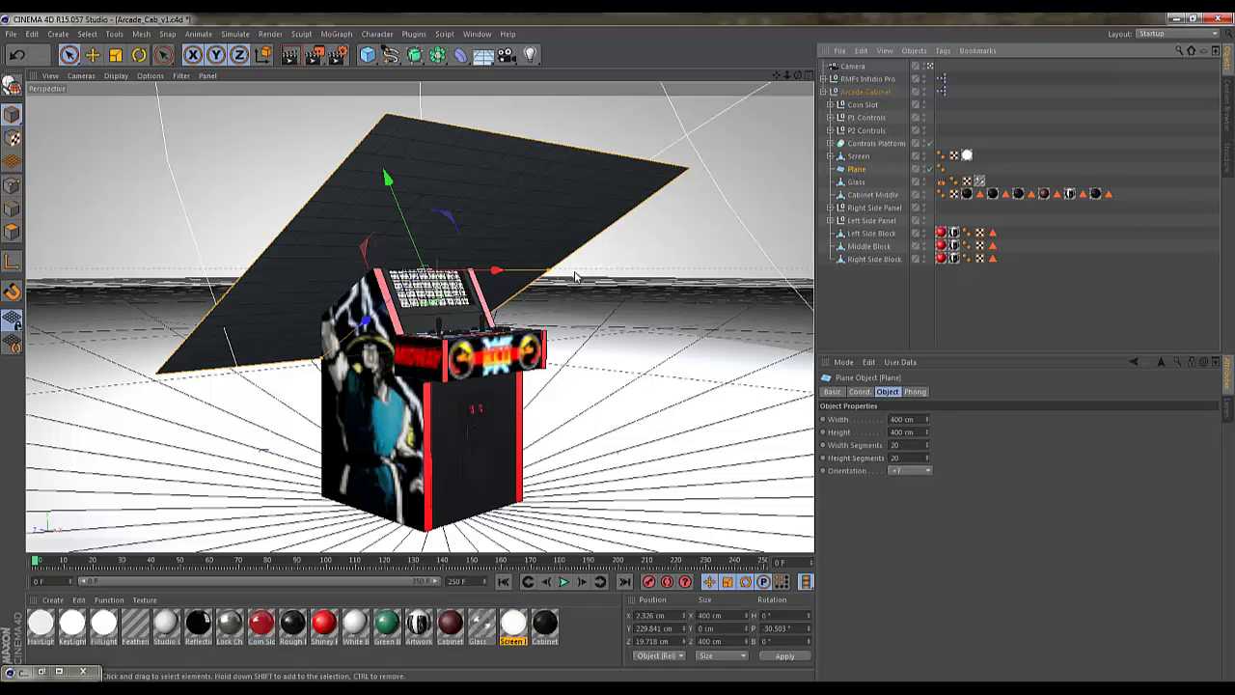
Set the new plane's orientation to +Z so it faces the same way as the cabinet screen.
click(909, 470)
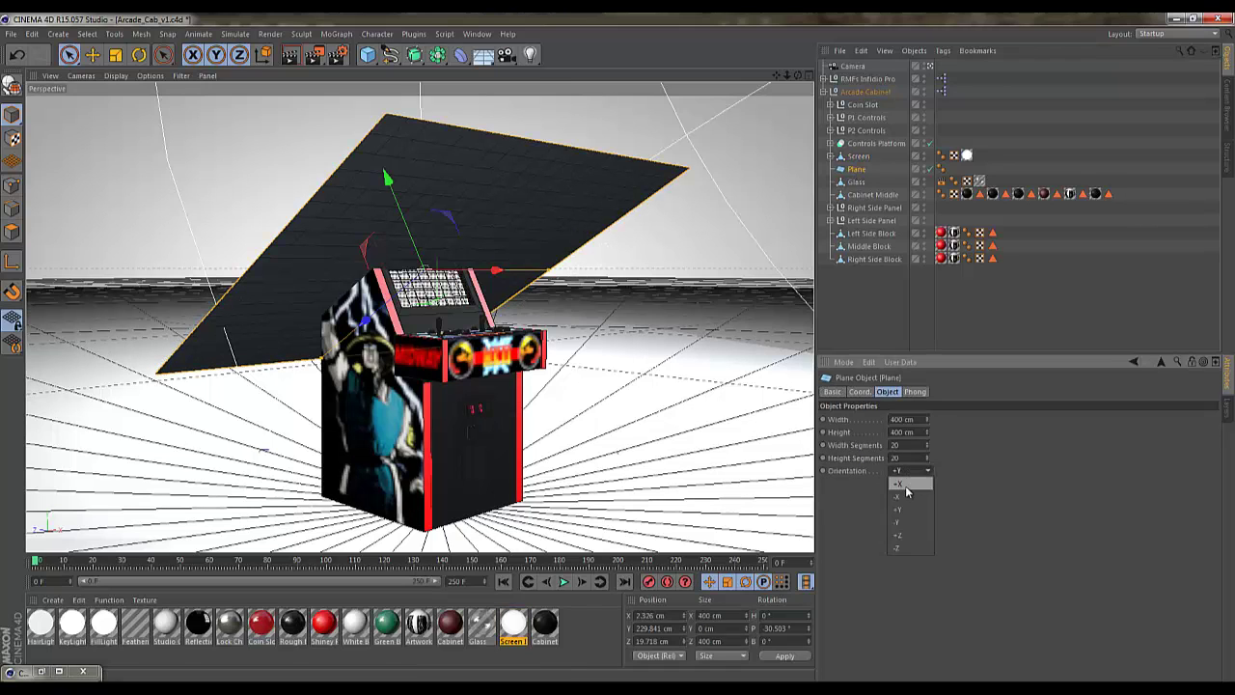
click(907, 486)
click(903, 468)
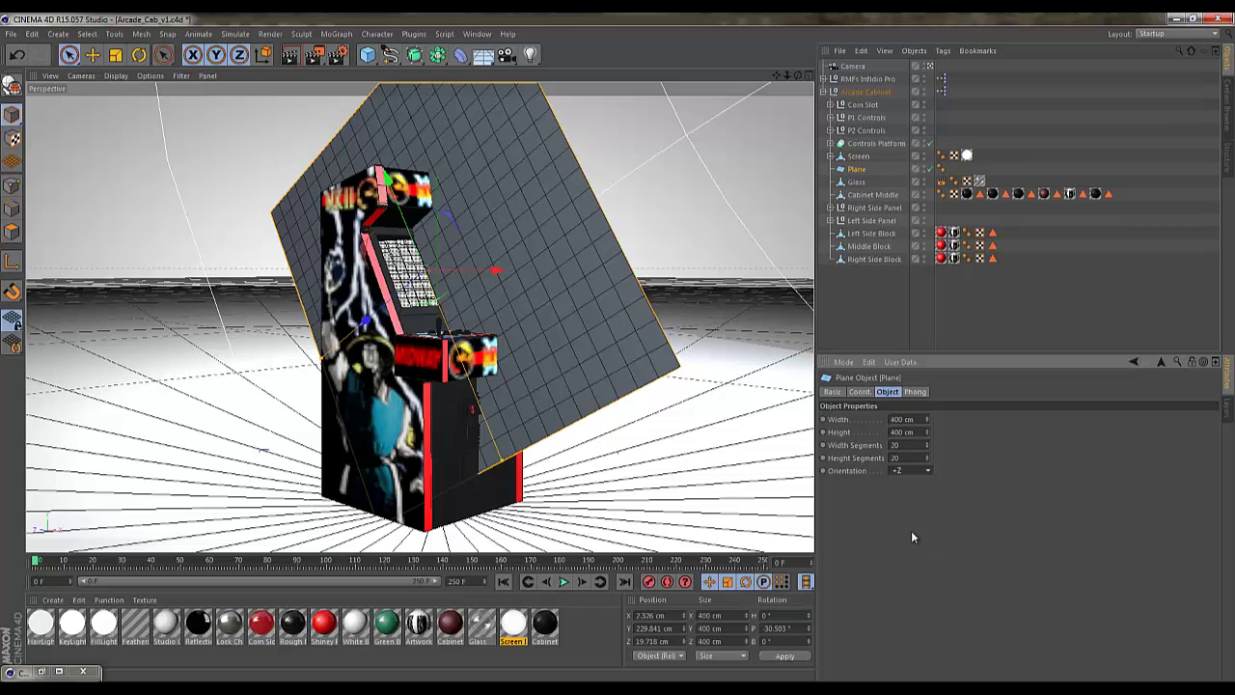
click(911, 530)
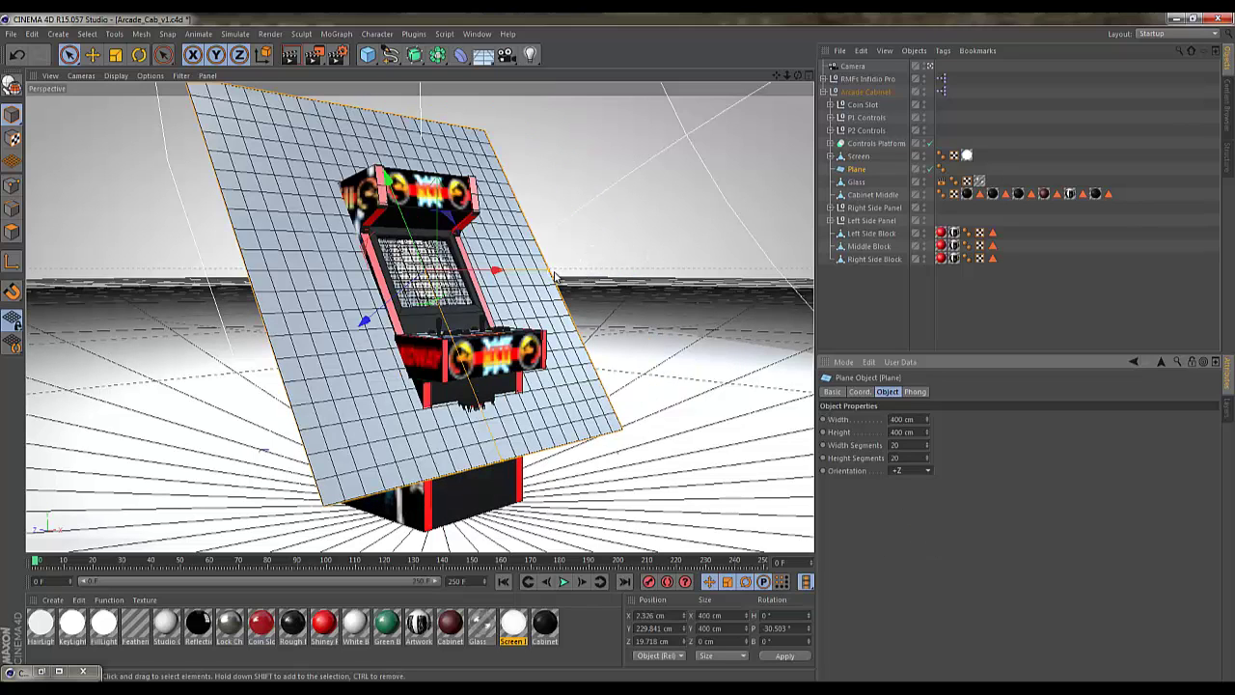
Move the Screen and Plane objects out of the Arcade Cabinet group and hide the cabinet in the viewport.
ctrl+click(859, 157)
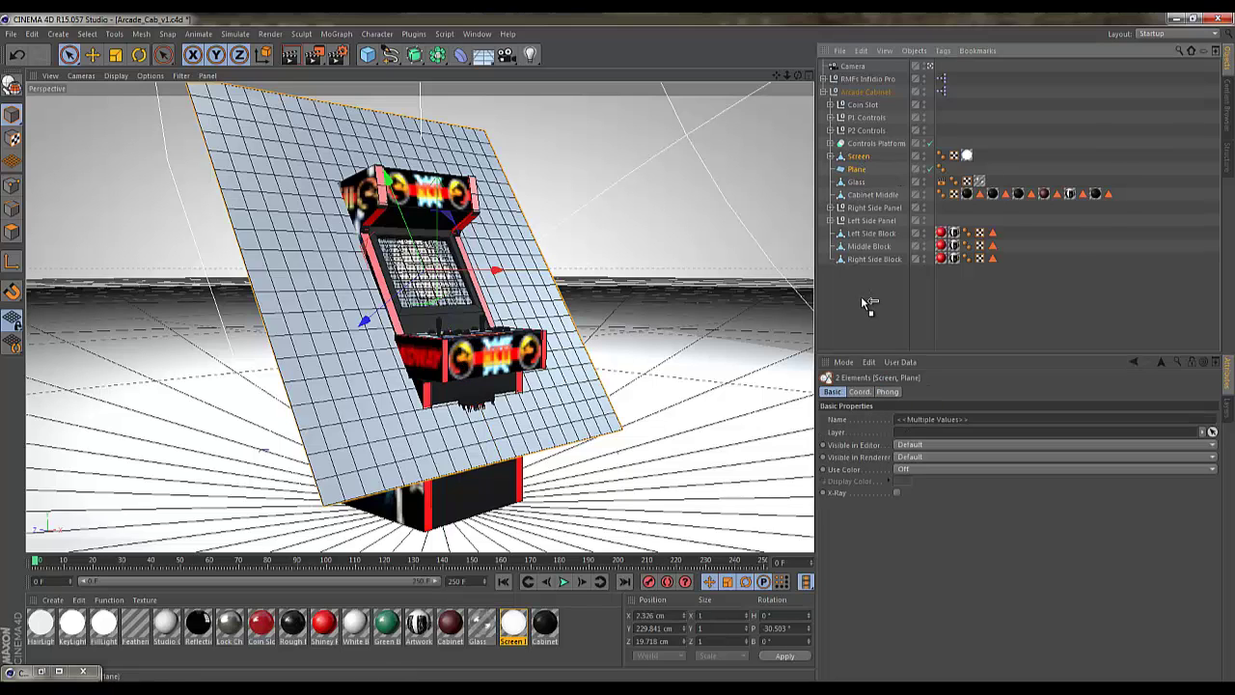
drag(867, 304, 867, 305)
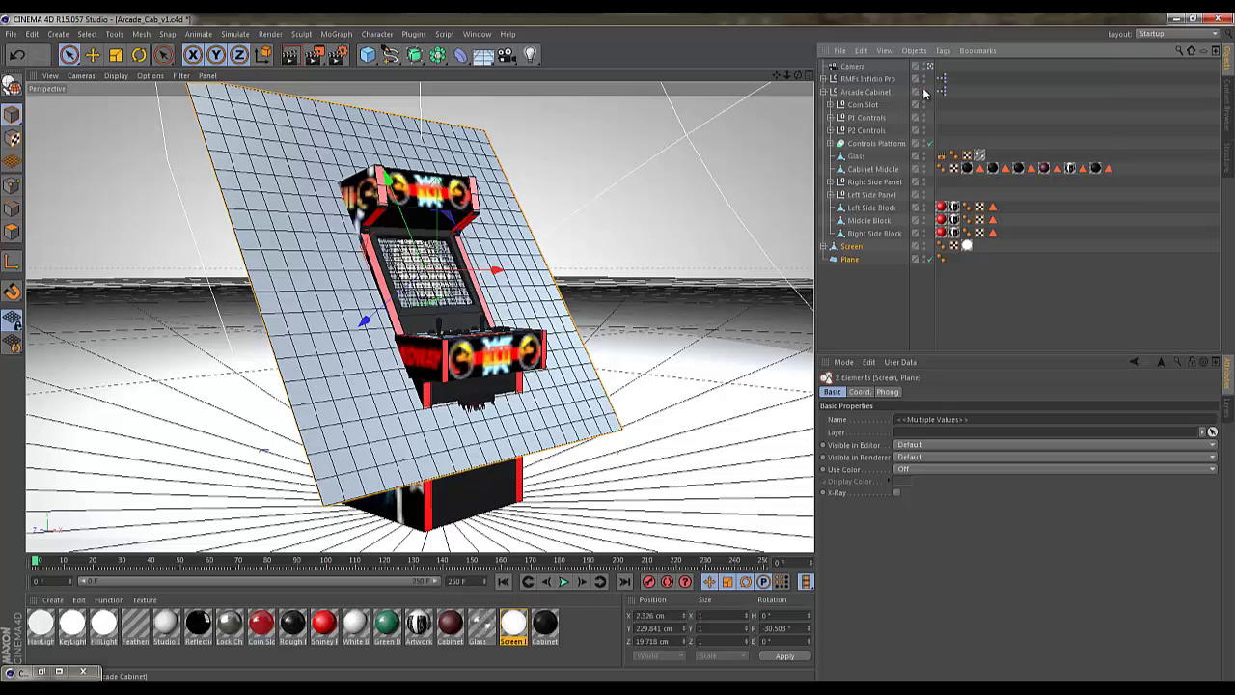
click(924, 88)
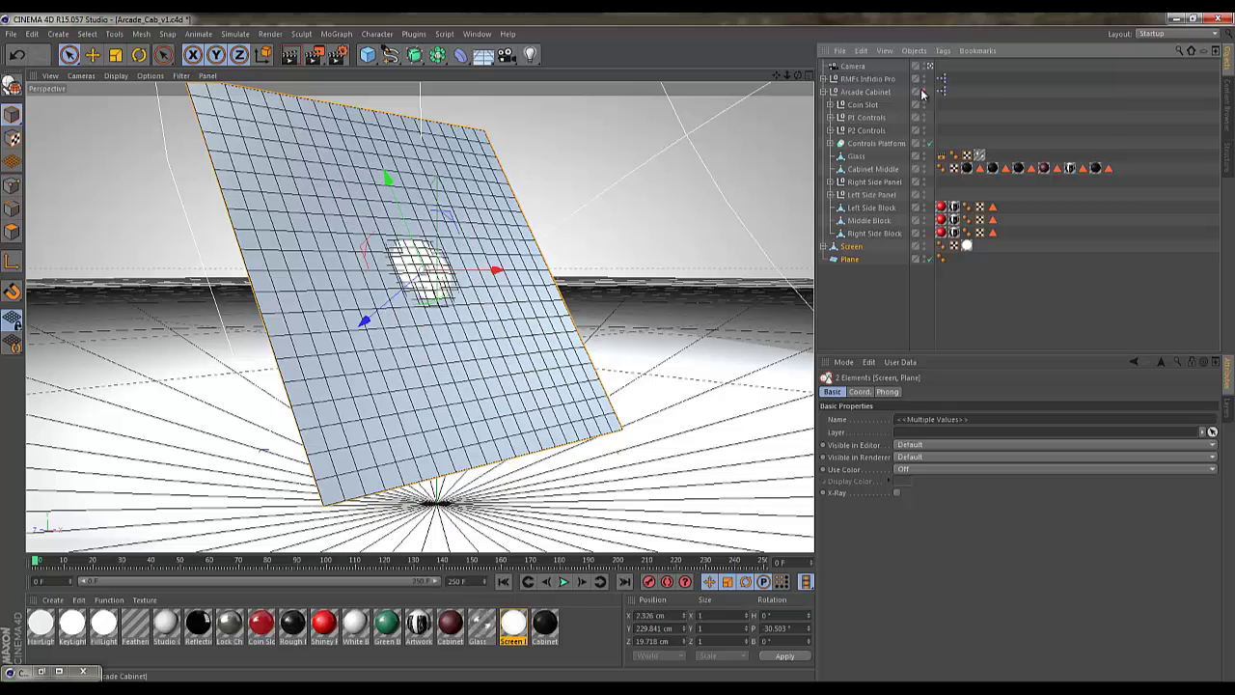
click(825, 91)
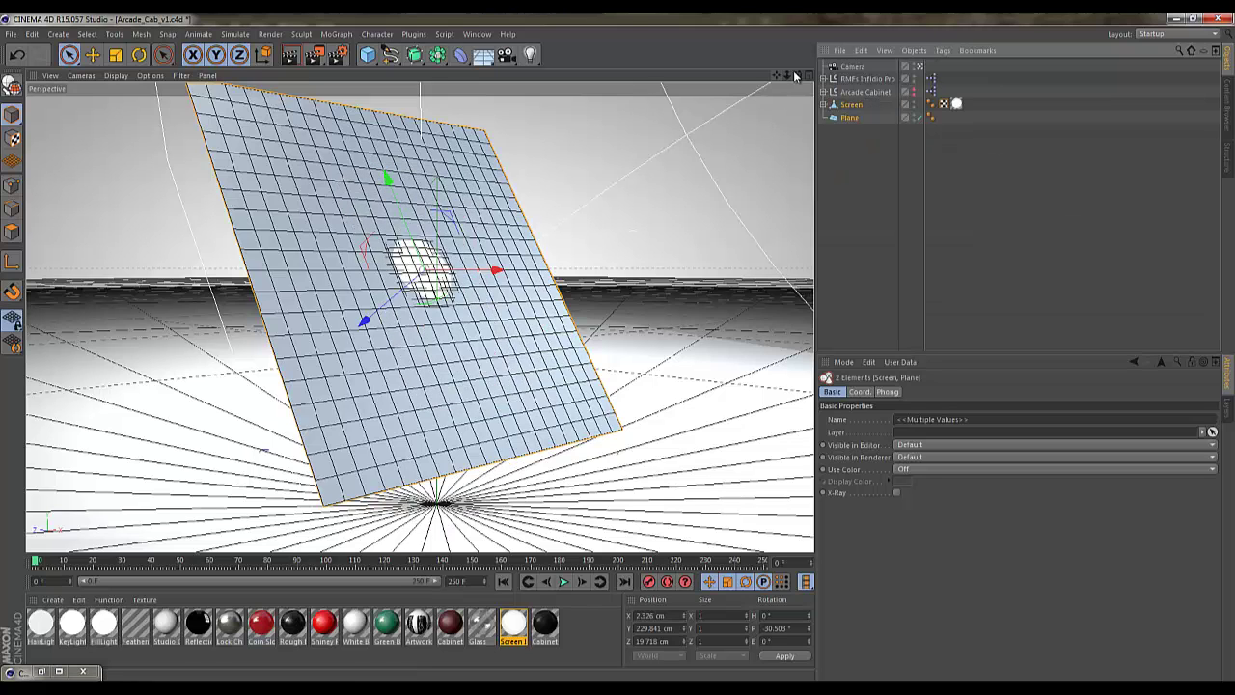
Resize the plane to about 95 cm wide and 80 cm high to roughly match the Screen object.
alt+drag(635, 103, 550, 290)
click(68, 55)
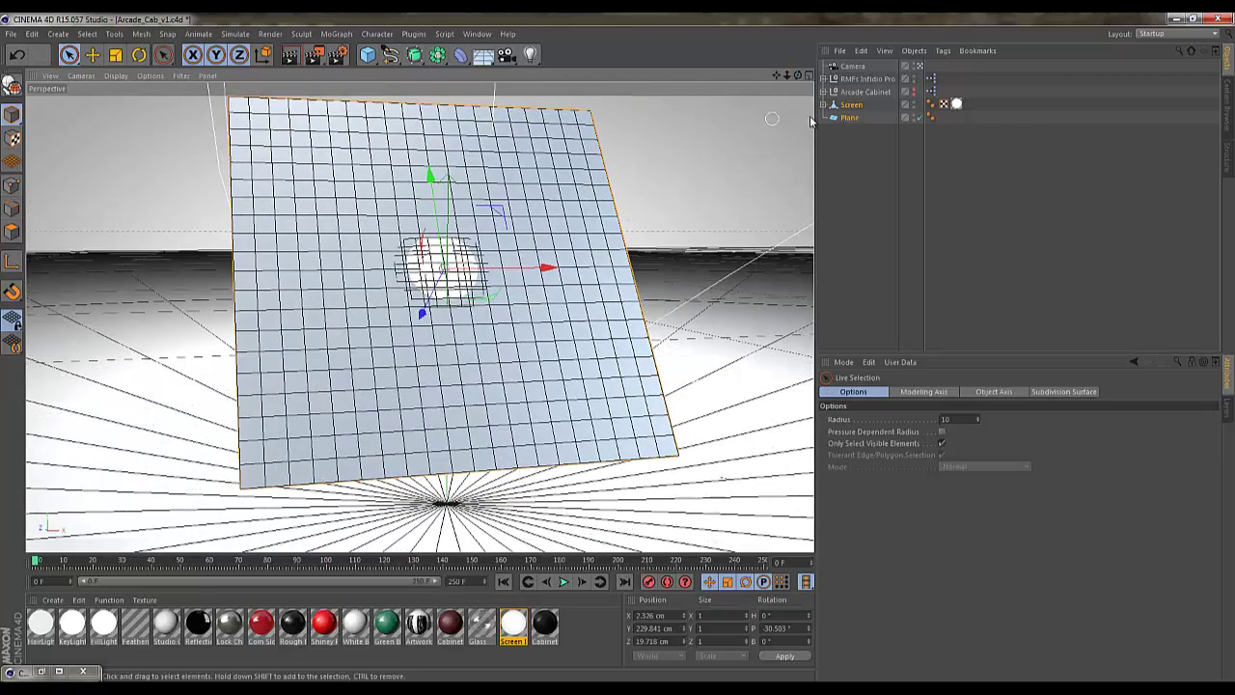
click(847, 119)
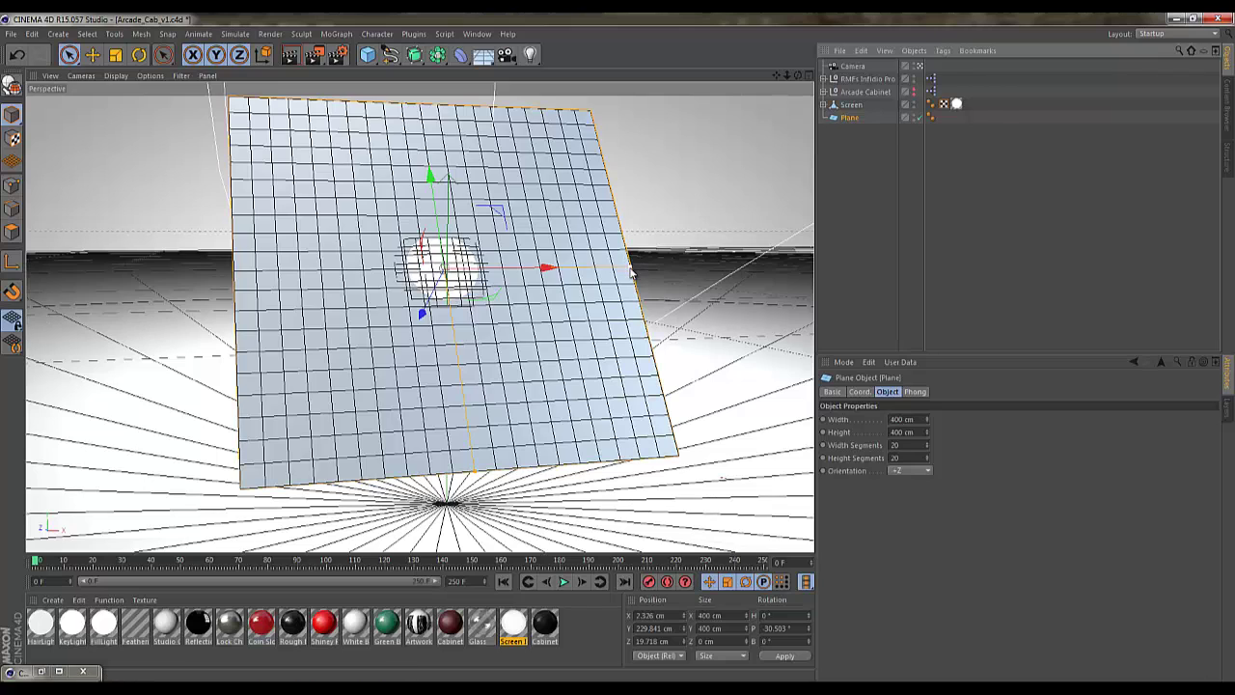
drag(632, 265, 494, 293)
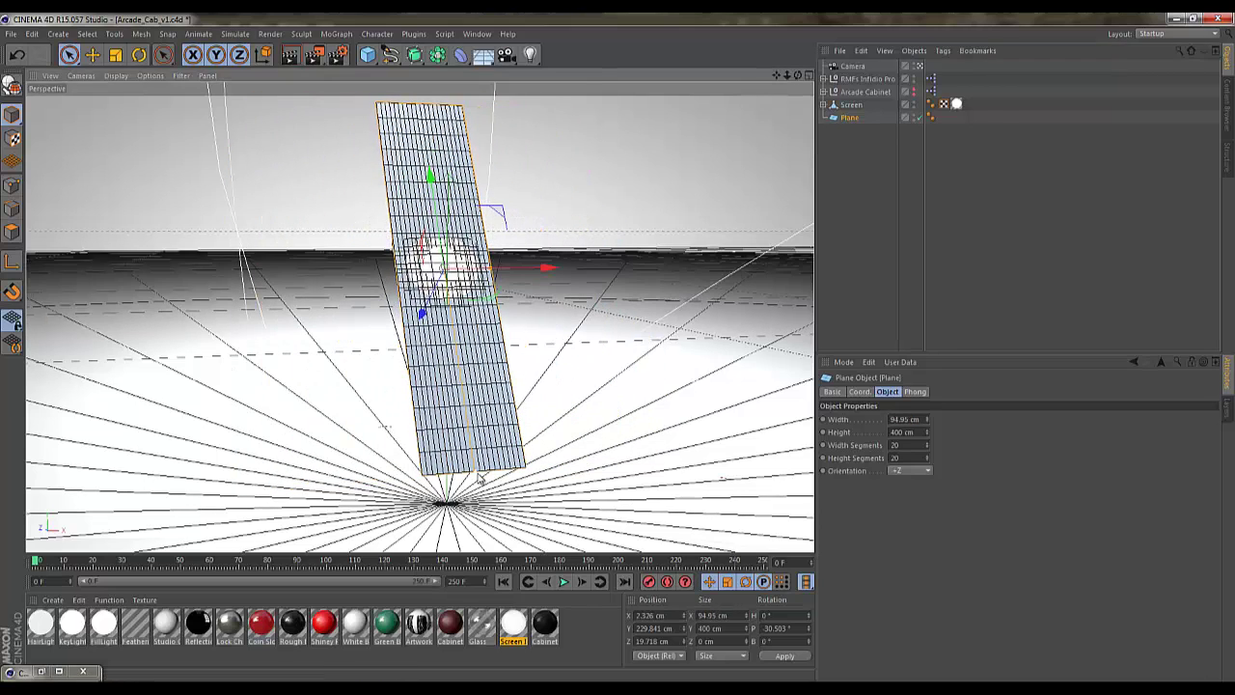
drag(475, 475, 458, 309)
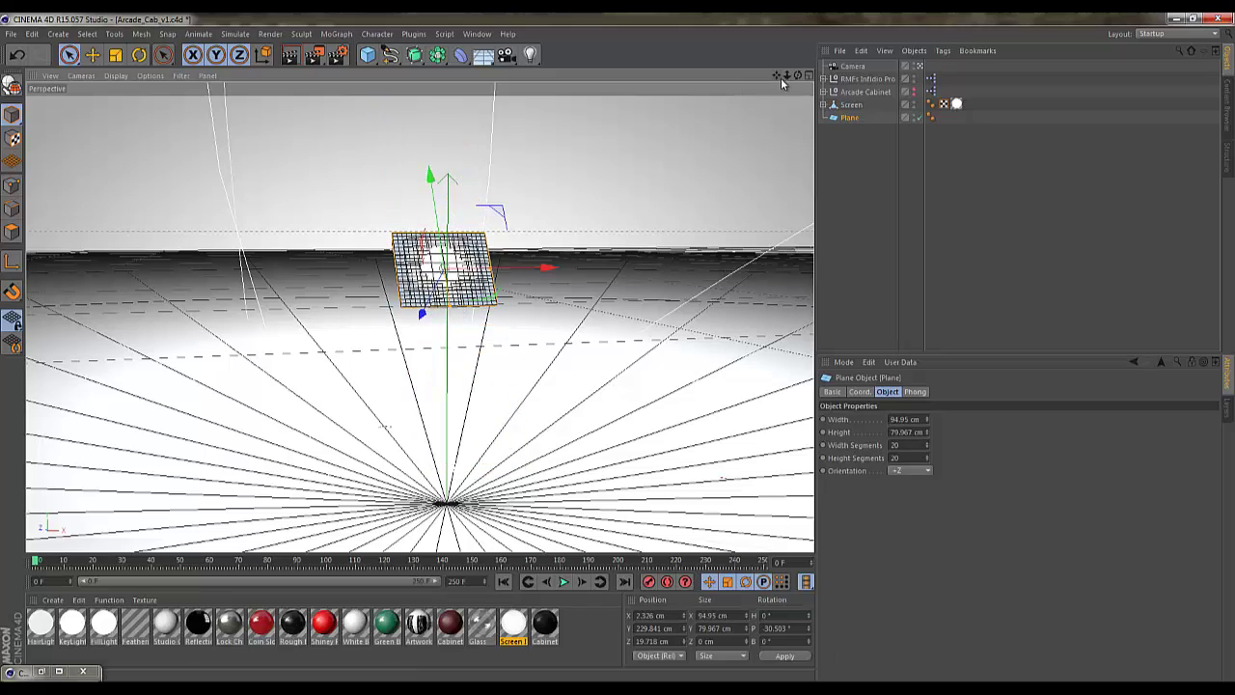
Reduce the plane's height to about 73 cm and shift it to fit over the Screen object's face.
drag(781, 77, 355, 190)
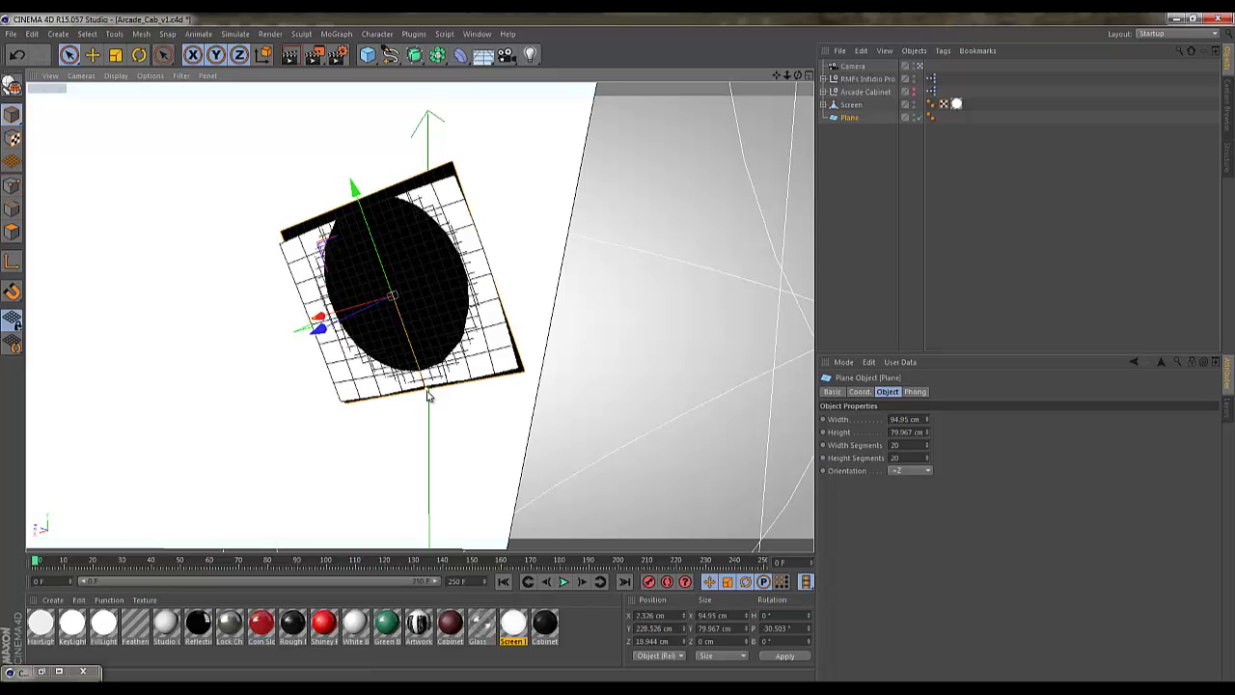
drag(427, 392, 428, 386)
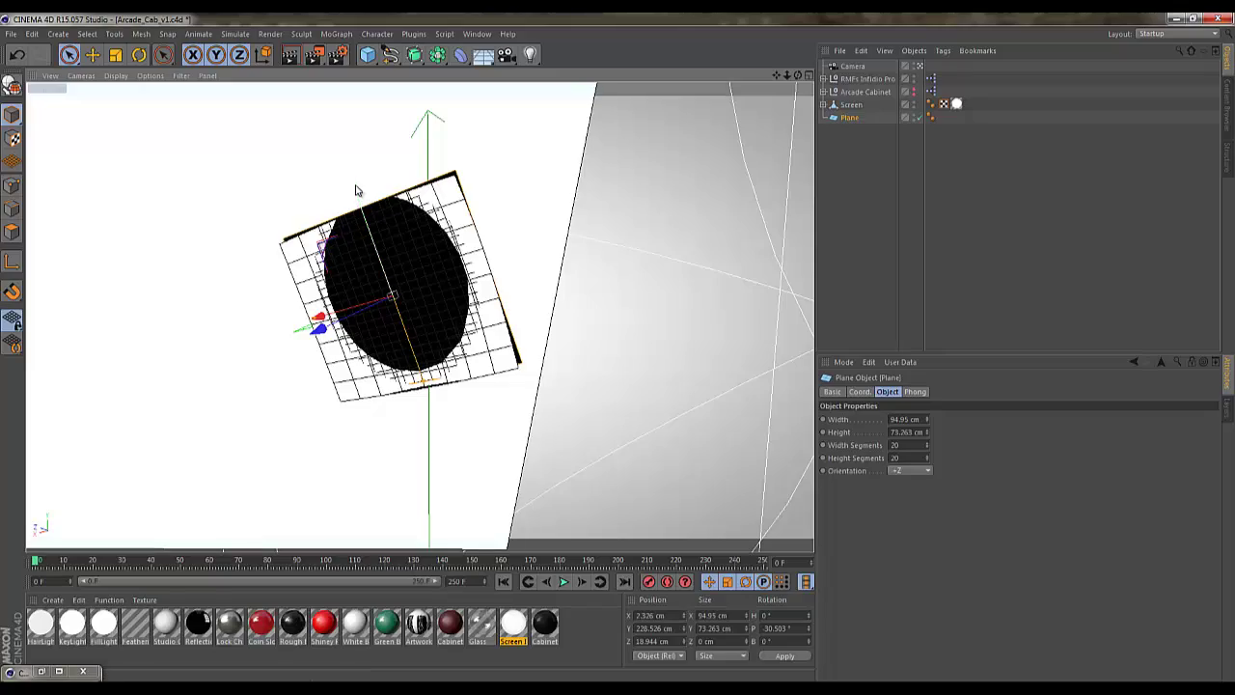
drag(356, 188, 357, 195)
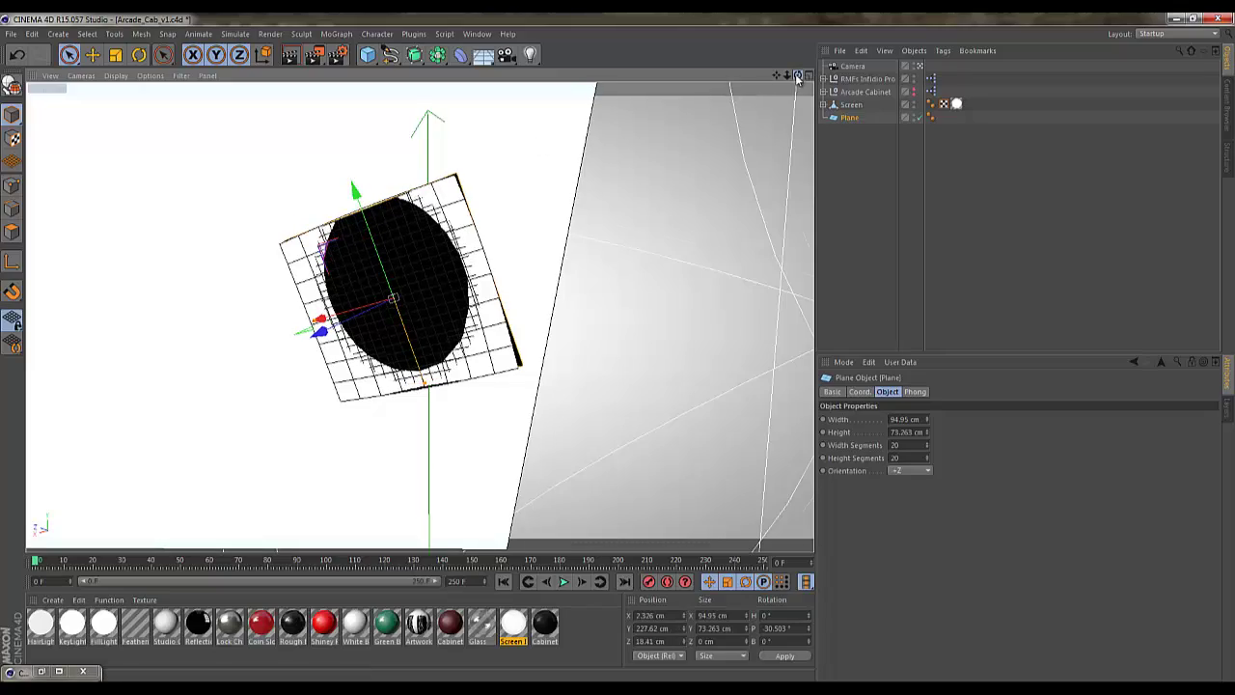
drag(797, 77, 896, 189)
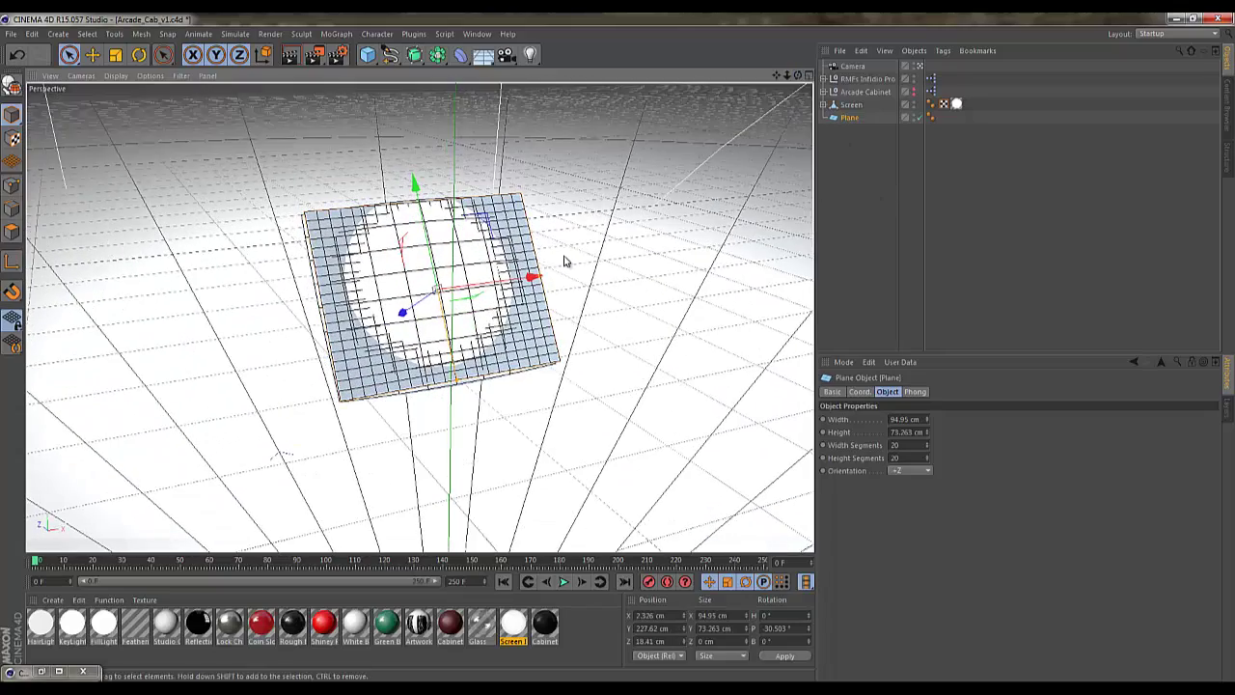
drag(410, 314, 406, 318)
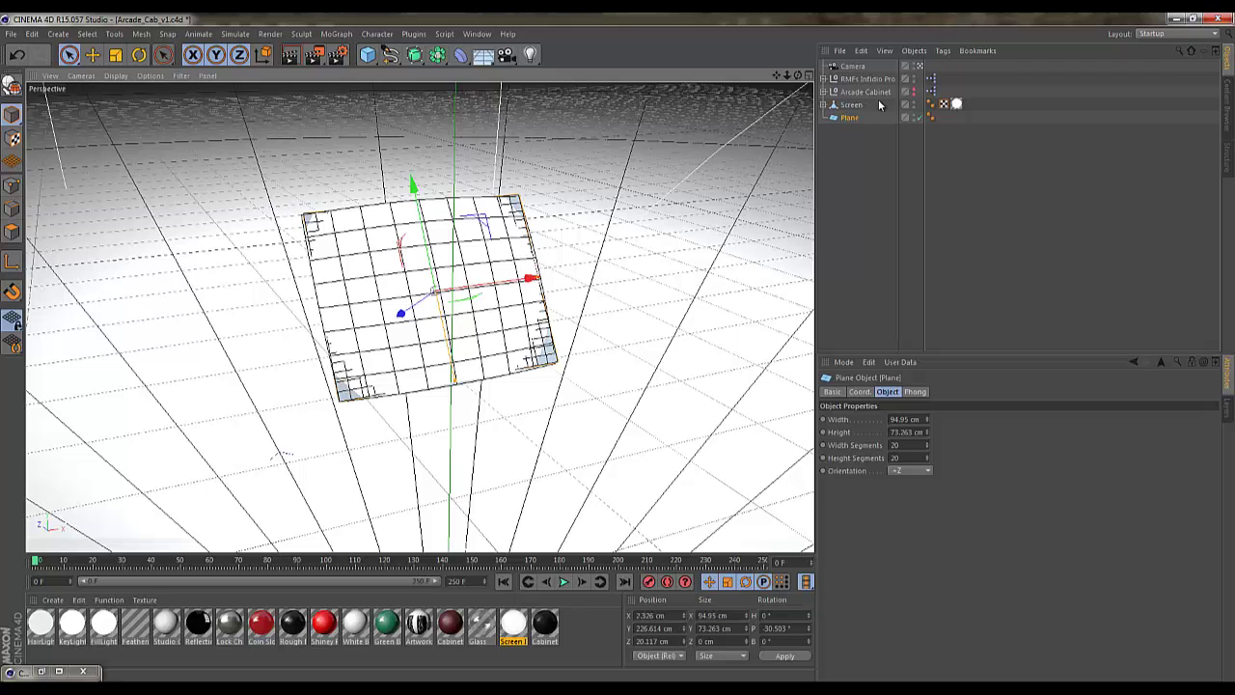
Show the Arcade Cabinet in the viewport again and move Screen and Plane back into its hierarchy.
click(914, 91)
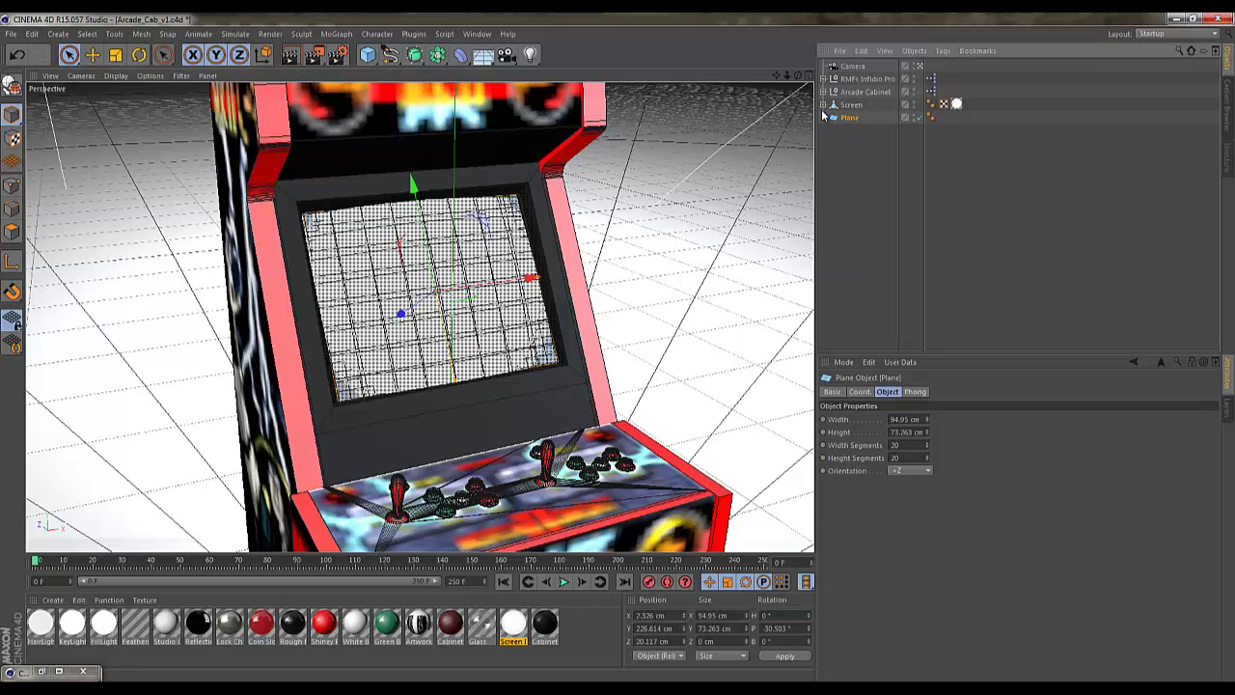
ctrl+click(851, 105)
mouse_move(850, 107)
mouse_down()
mouse_move(853, 94)
mouse_move(842, 101)
mouse_up()
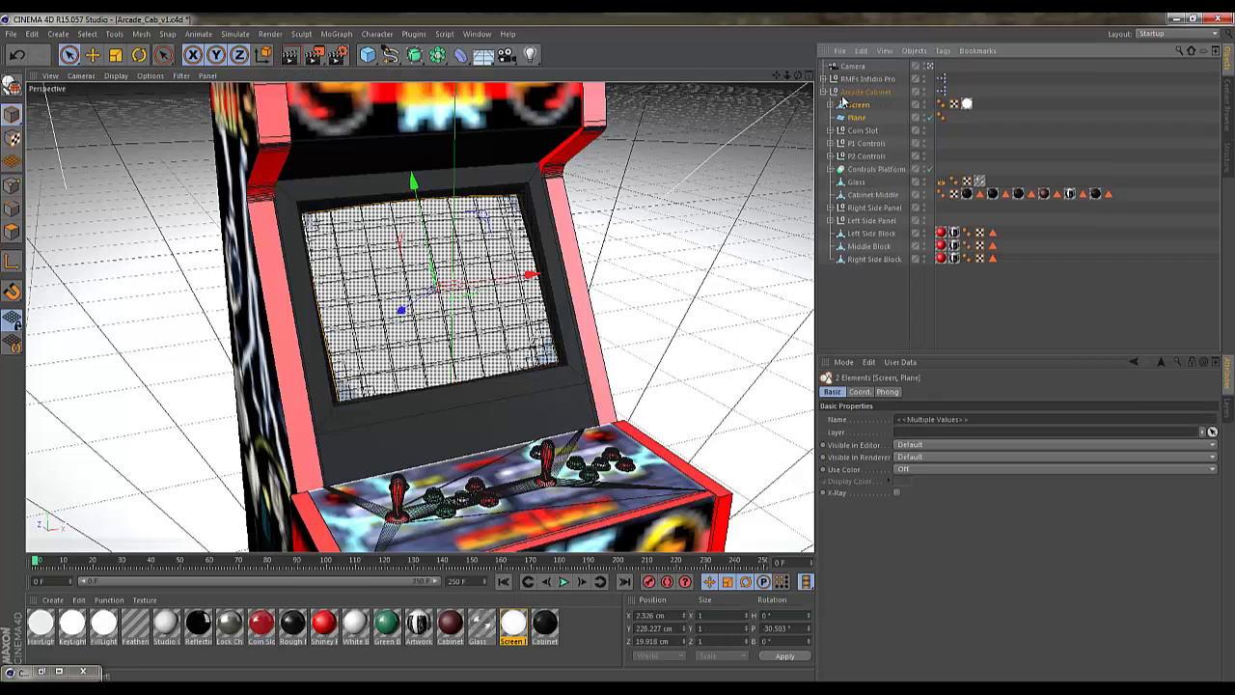
Hide the original Screen object and rename the plane New Screen.
click(883, 105)
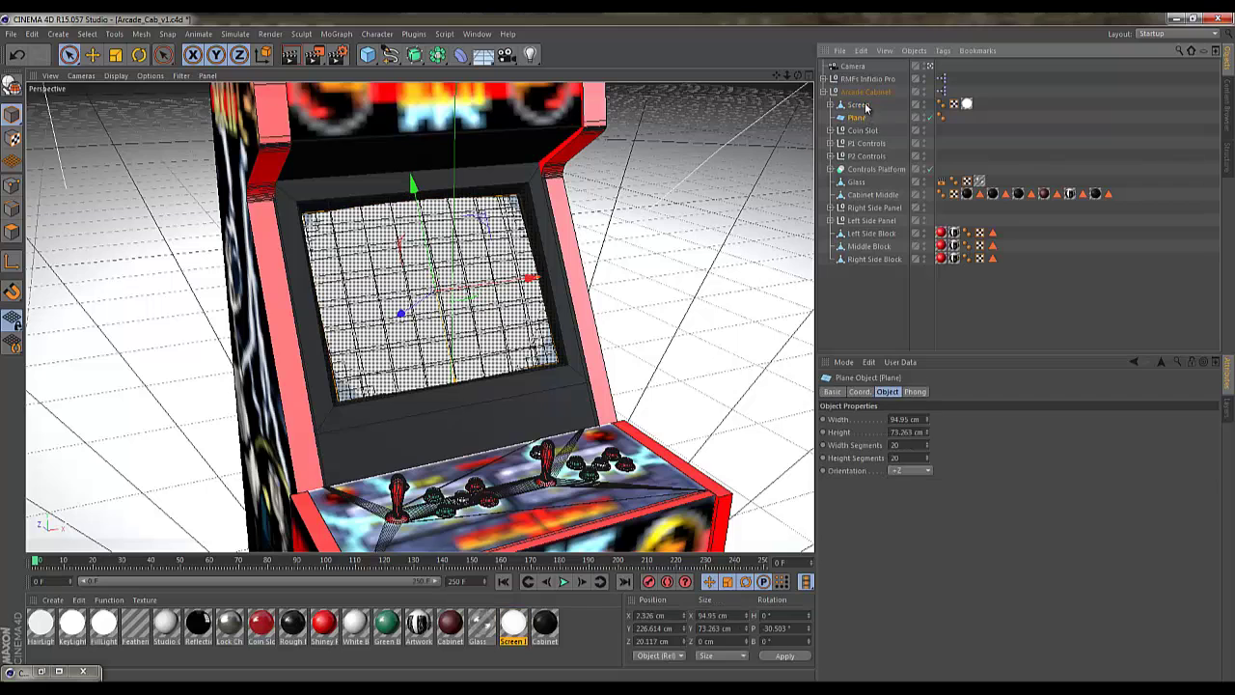
ctrl+click(925, 107)
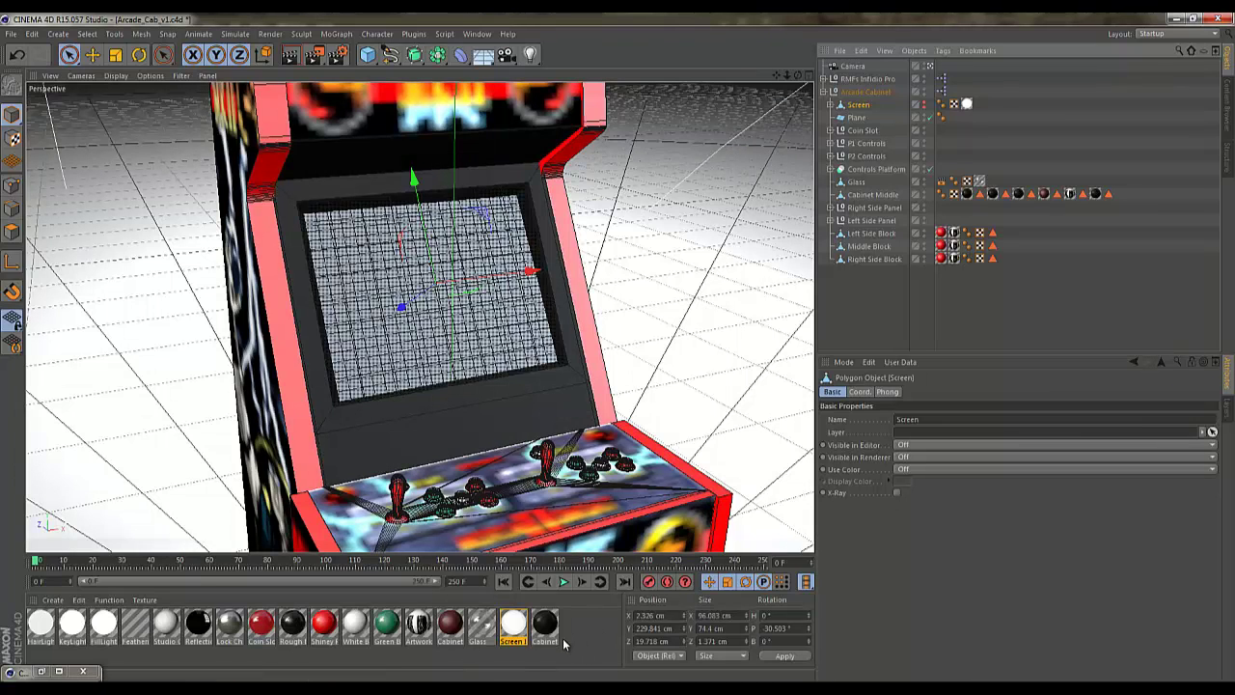
right_click(859, 107)
click(850, 122)
click(858, 121)
double_click(864, 120)
text(New Screen)
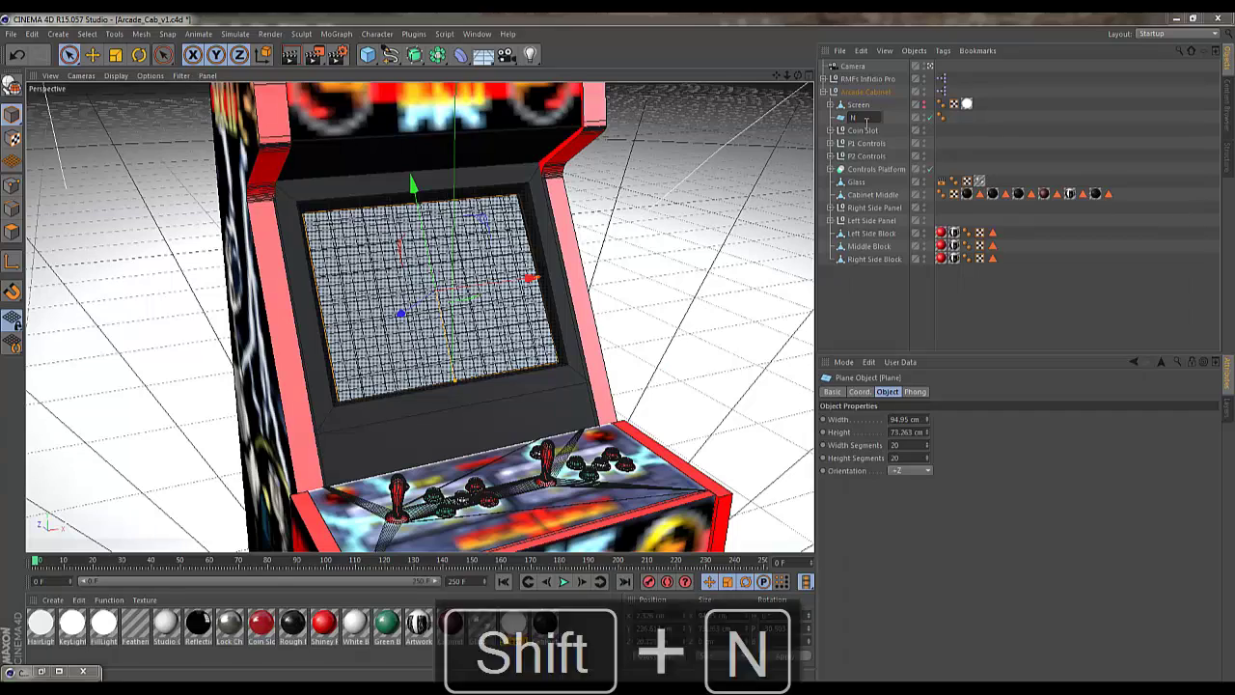
key(Return)
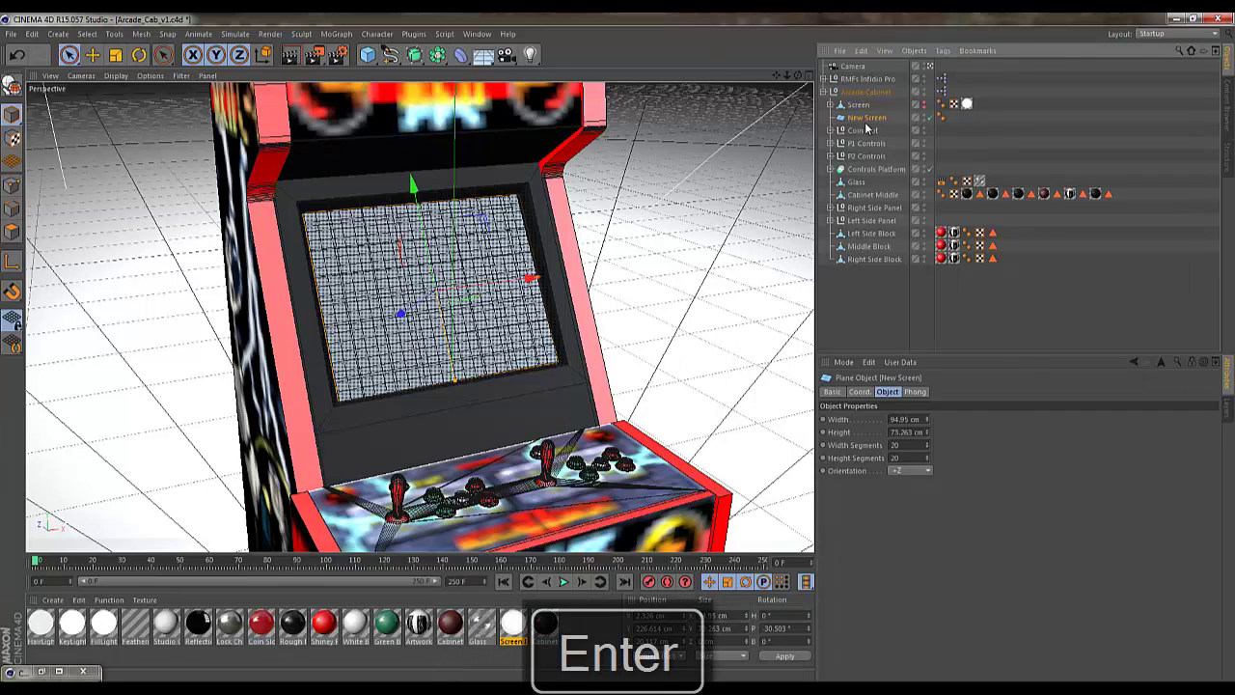
Add an External Compositing tag to New Screen and enable its Solid option.
right_click(873, 119)
mouse_move(881, 125)
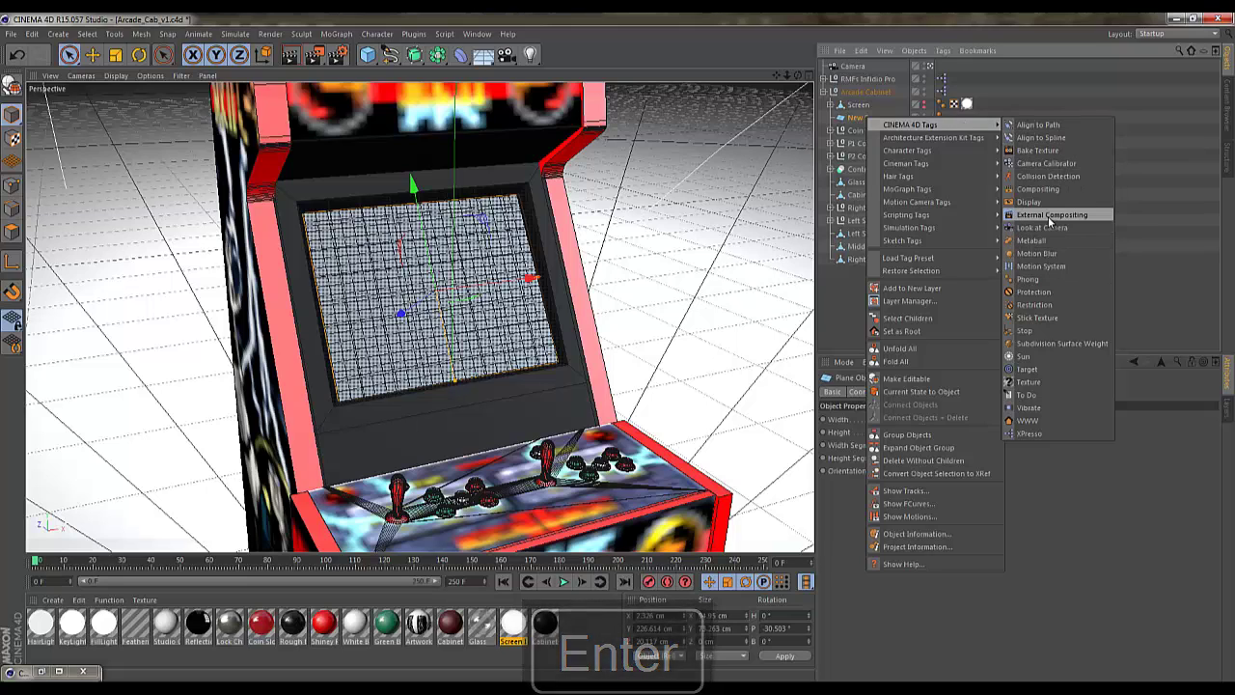
click(1049, 215)
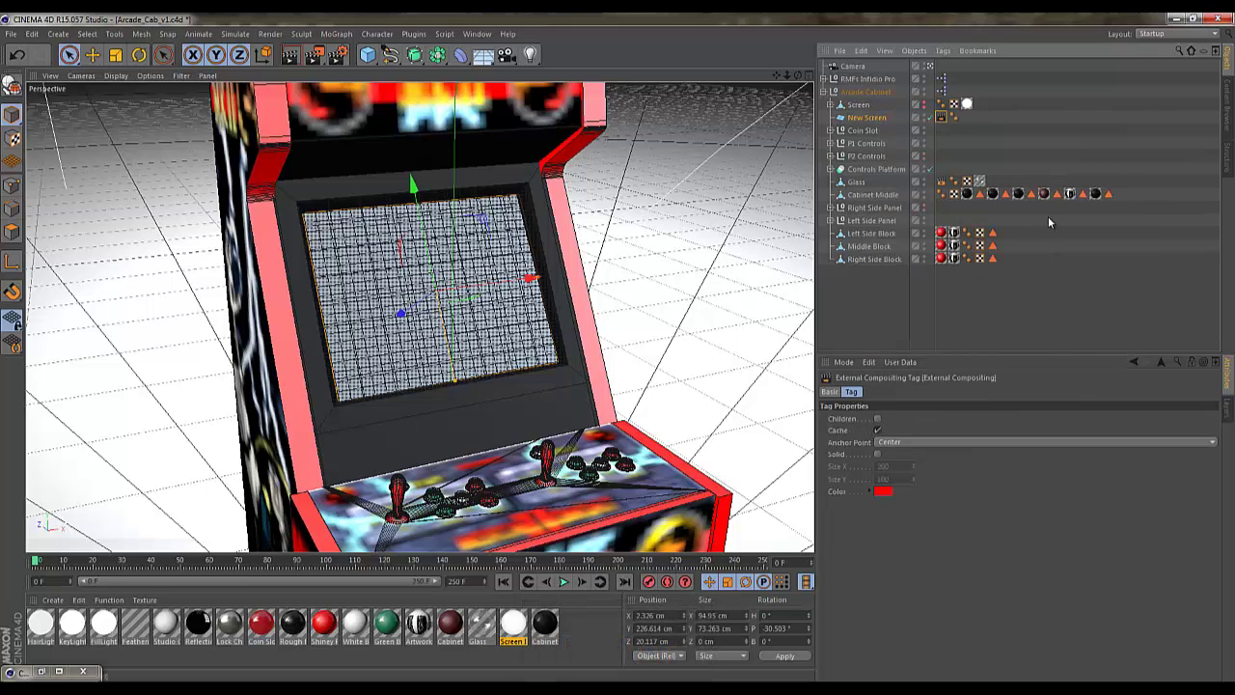
click(877, 455)
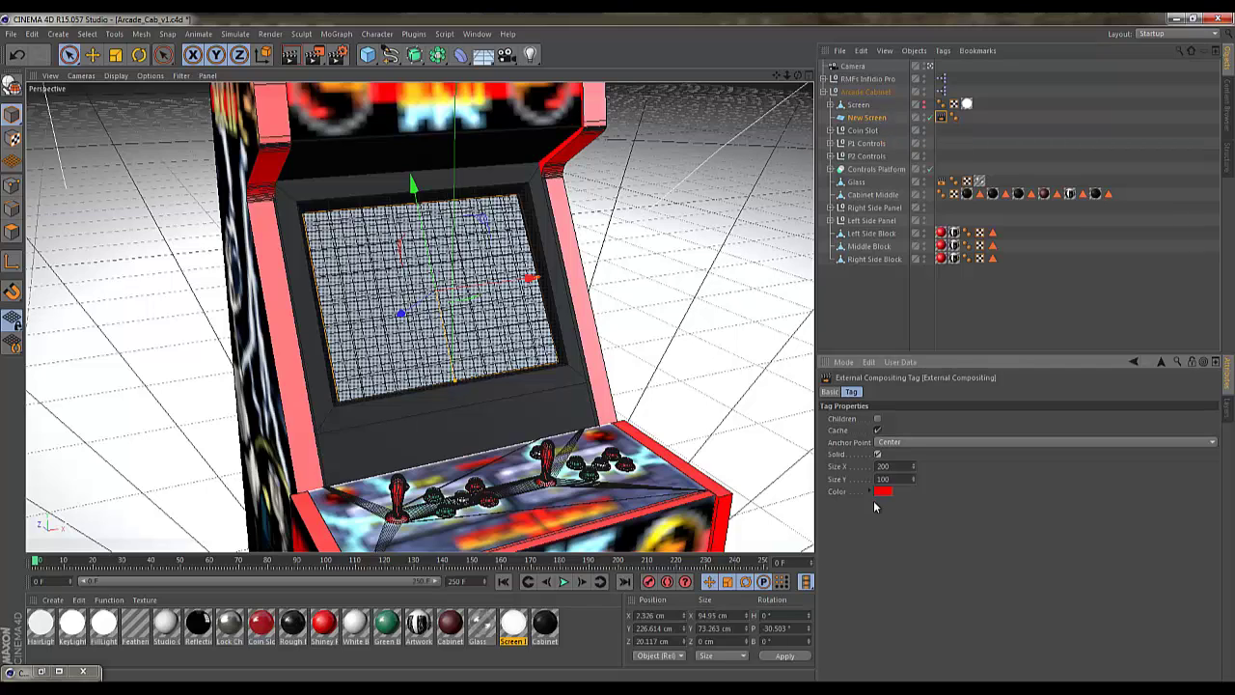
Set the External Compositing tag's Size X to the New Screen plane's width, 94.95 cm.
click(872, 118)
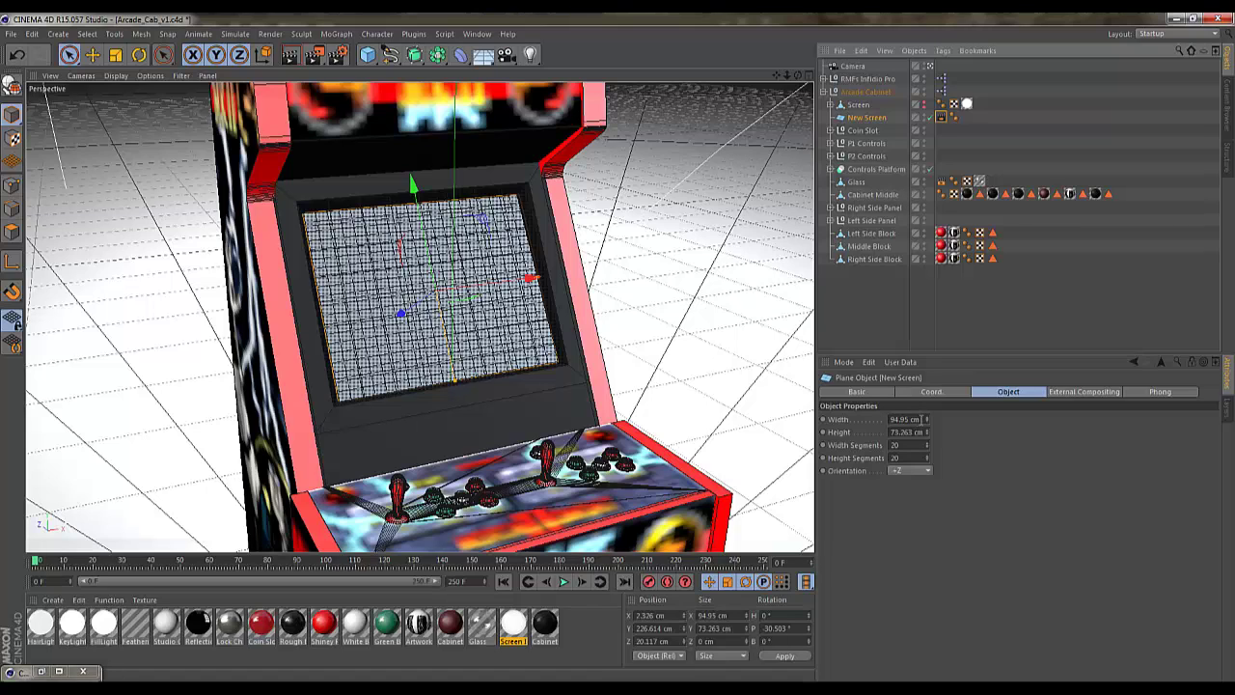
click(917, 419)
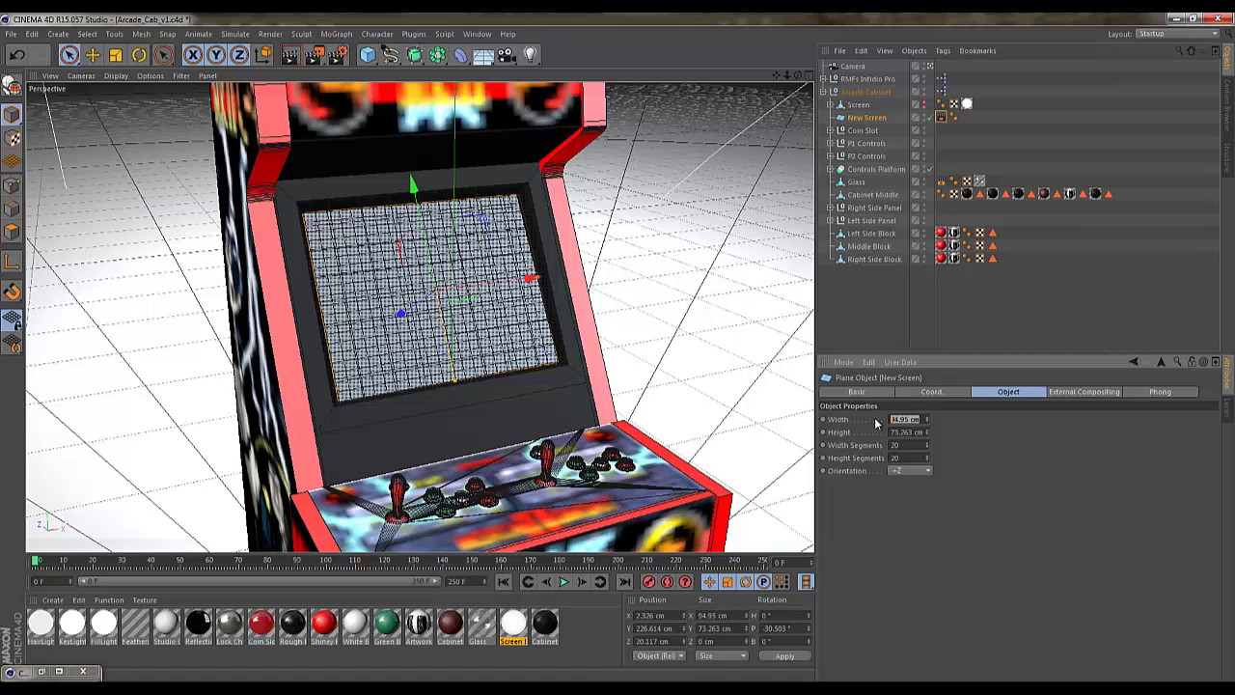
key(ctrl+c)
click(941, 117)
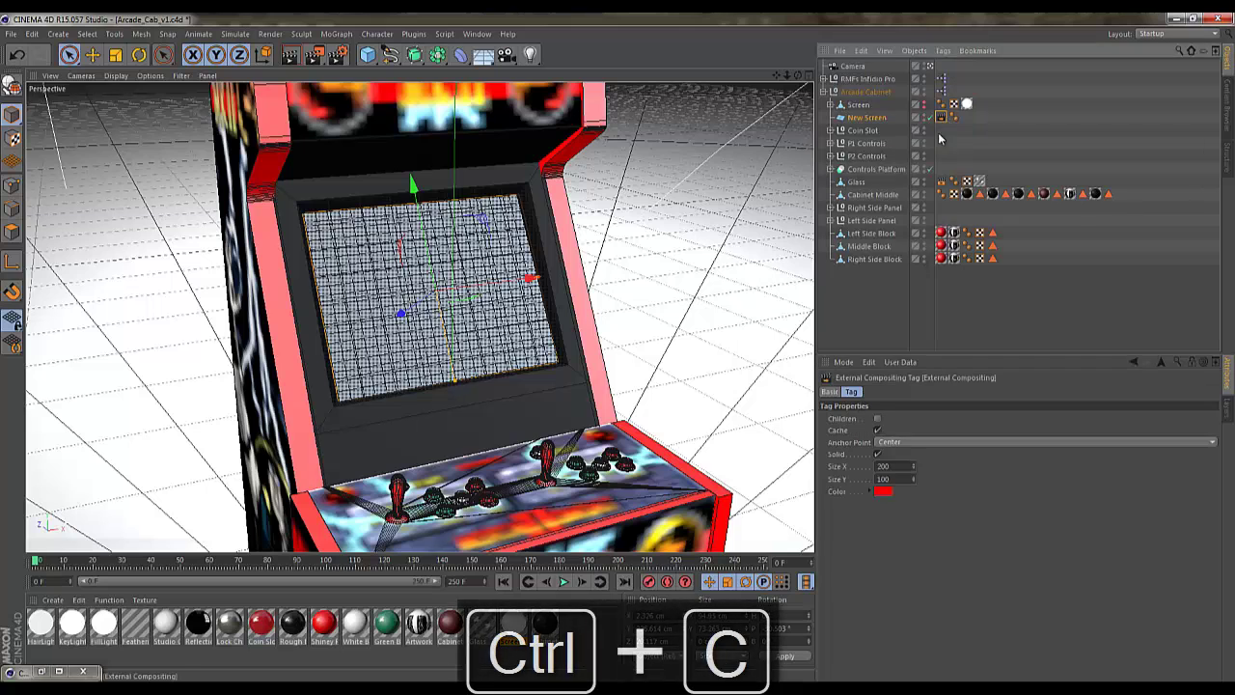
key(ctrl+v)
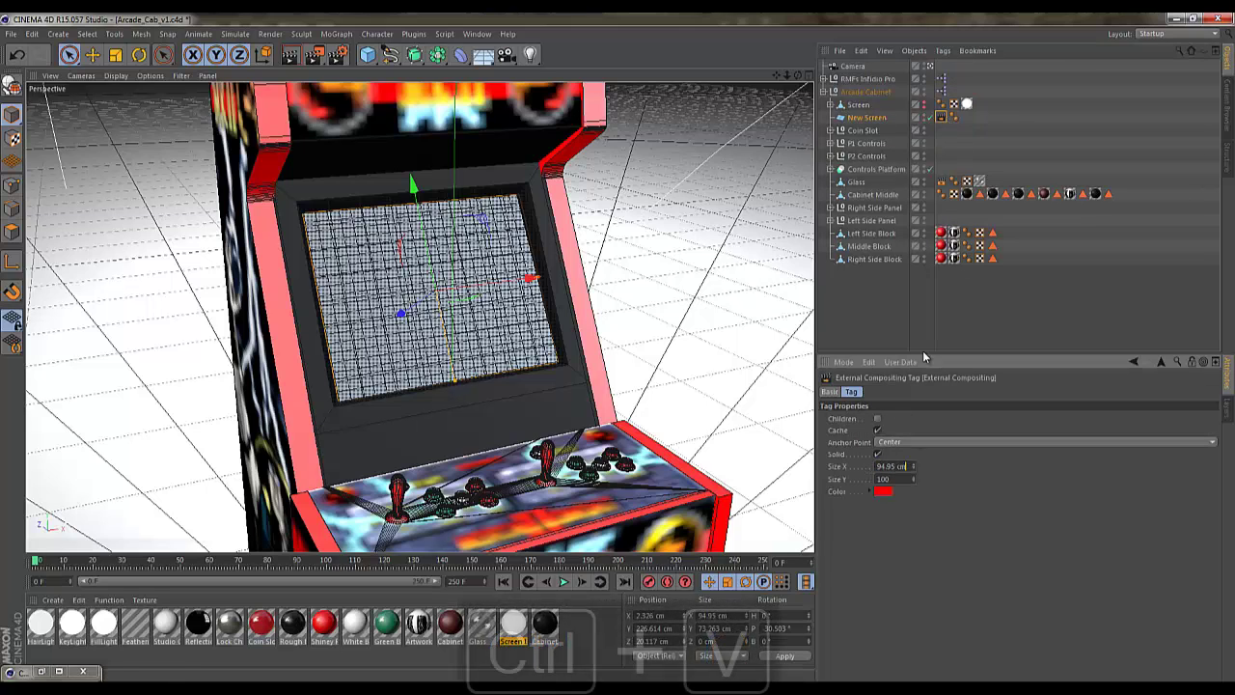
Copy the New Screen plane's height of 73.263 cm into the External Compositing tag's Size Y.
click(873, 118)
click(914, 432)
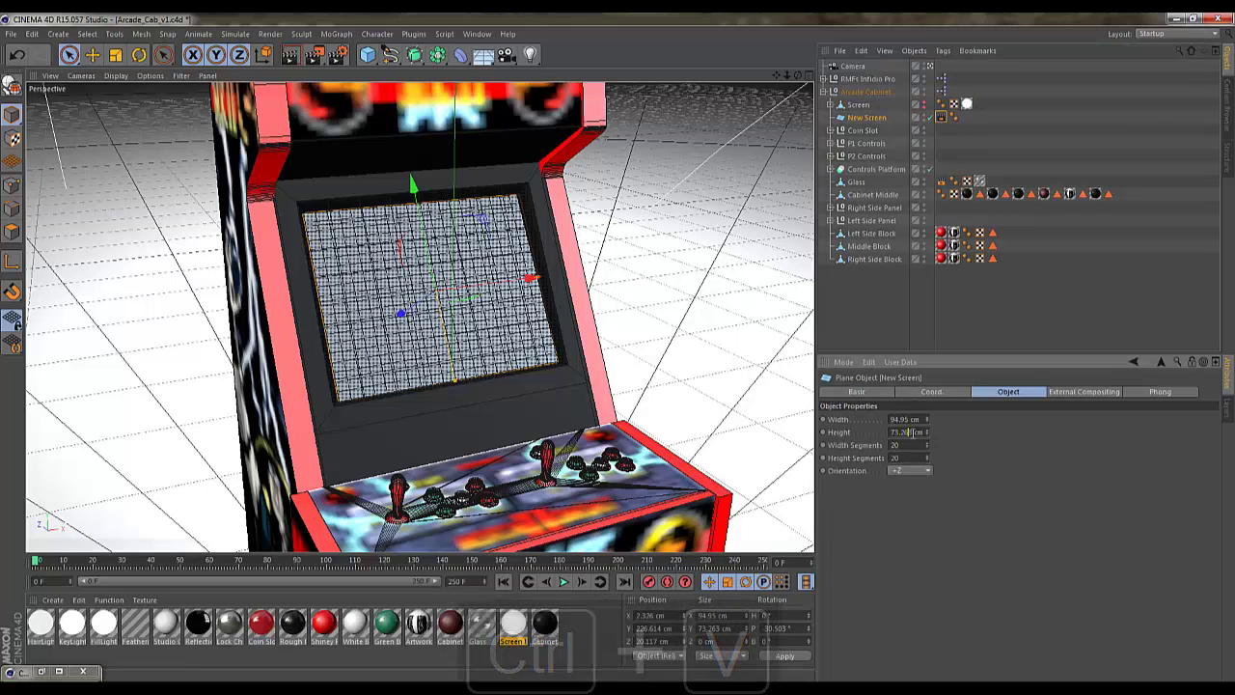
key(ctrl+a)
key(ctrl+c)
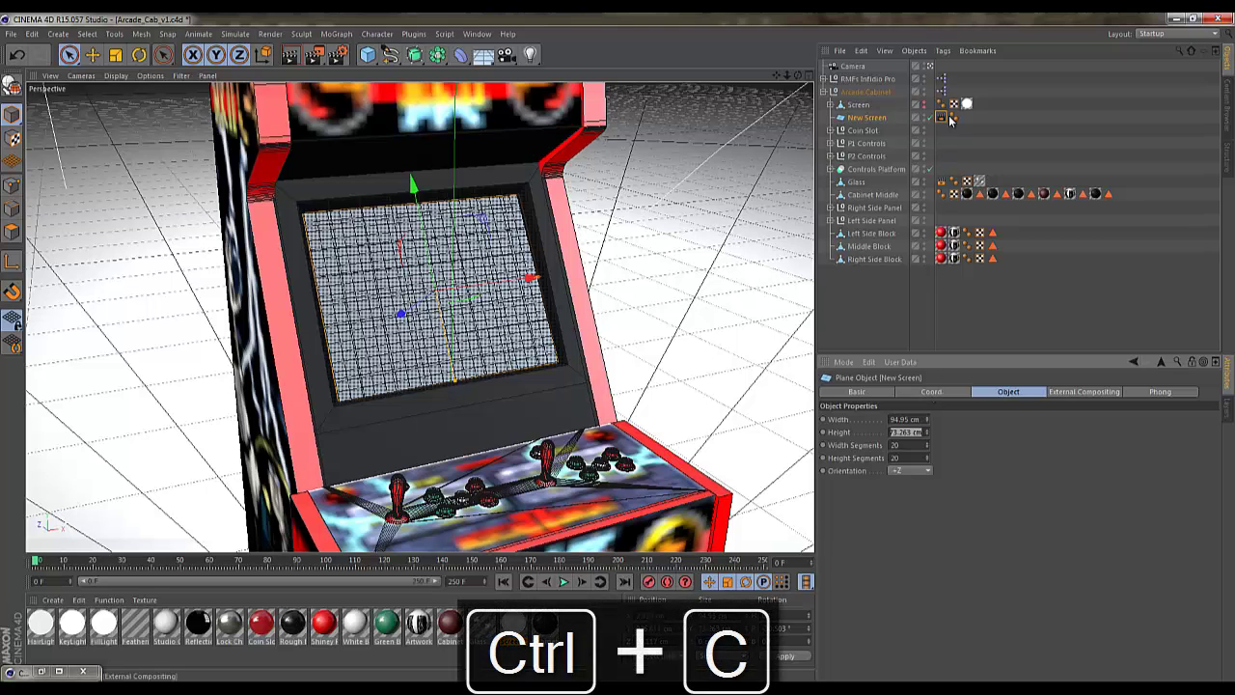
click(941, 117)
key(ctrl+v)
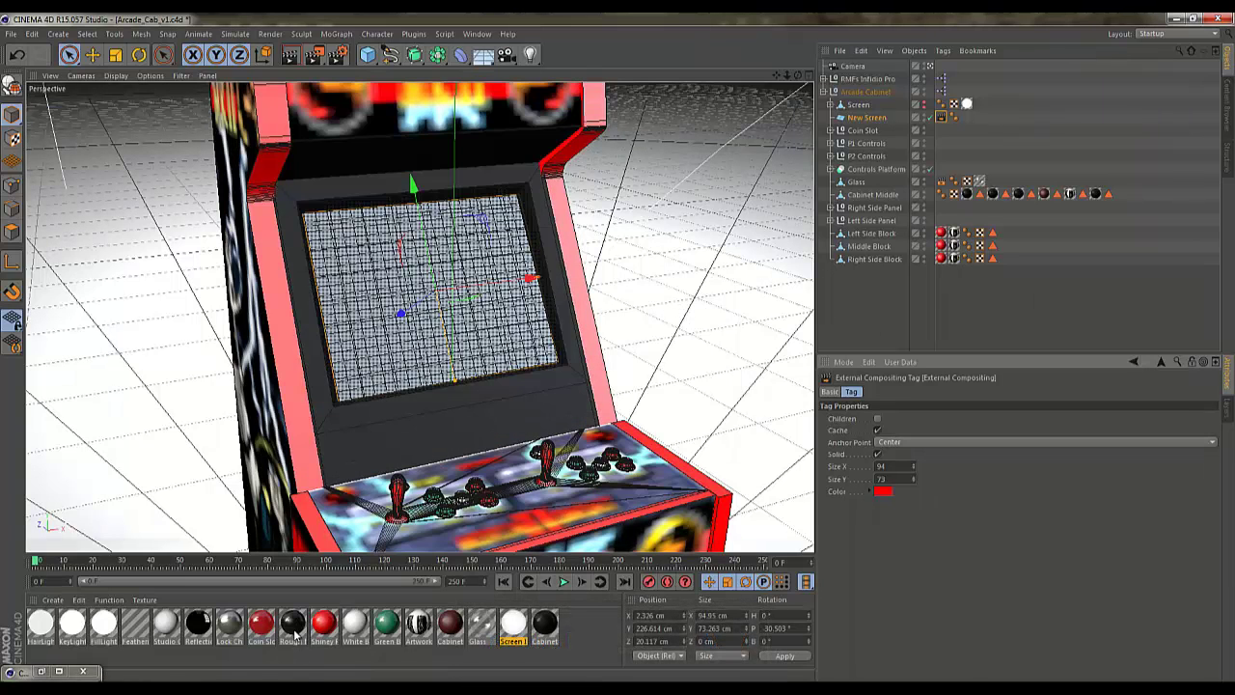
Create a new material and set its color to near-black, RGB 7, 7, 7.
double_click(570, 629)
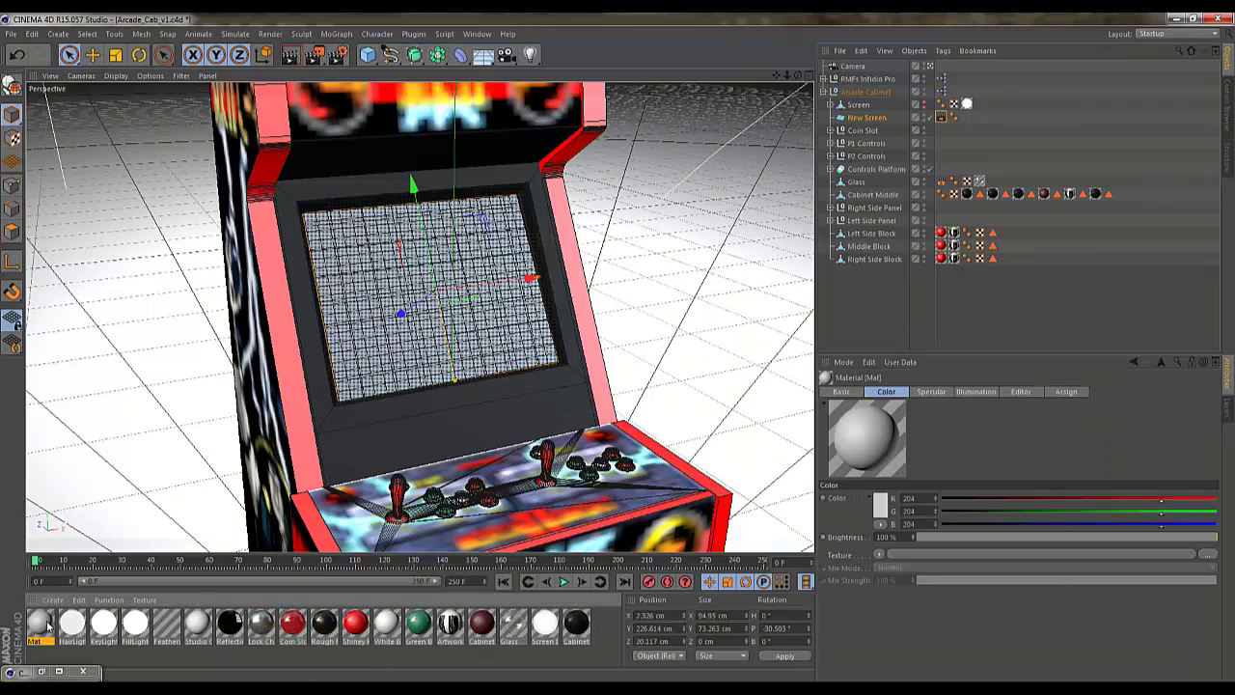
double_click(44, 624)
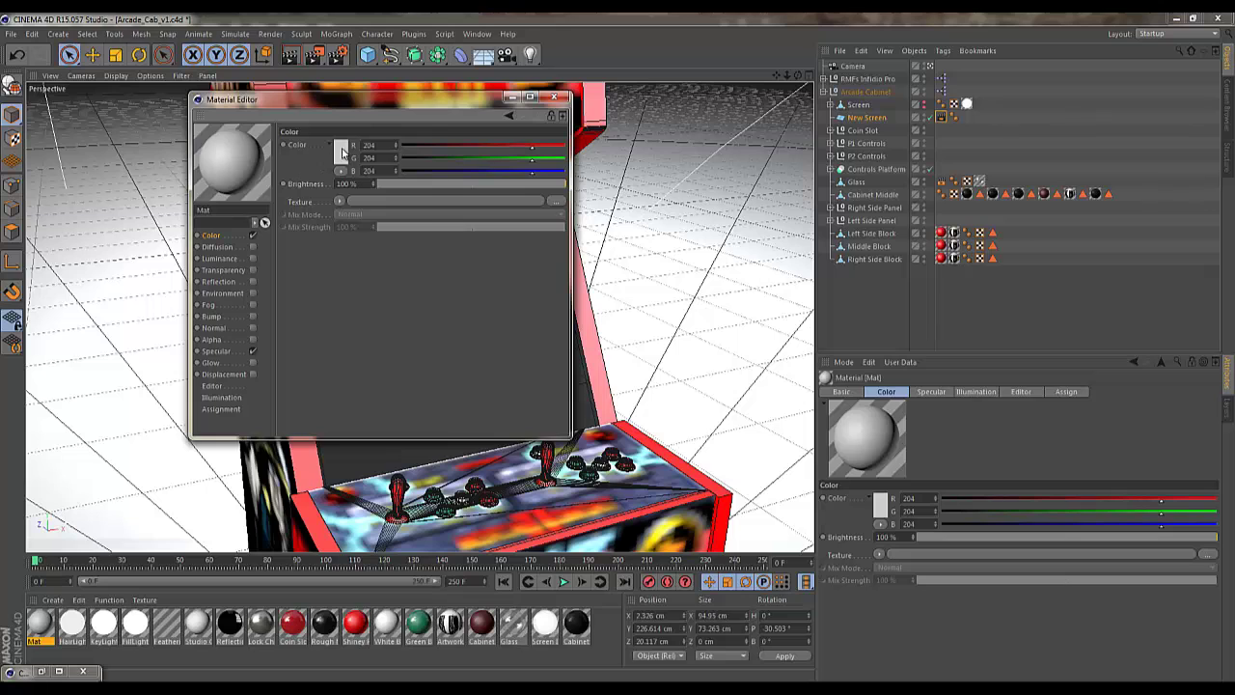
click(343, 153)
drag(289, 159, 248, 174)
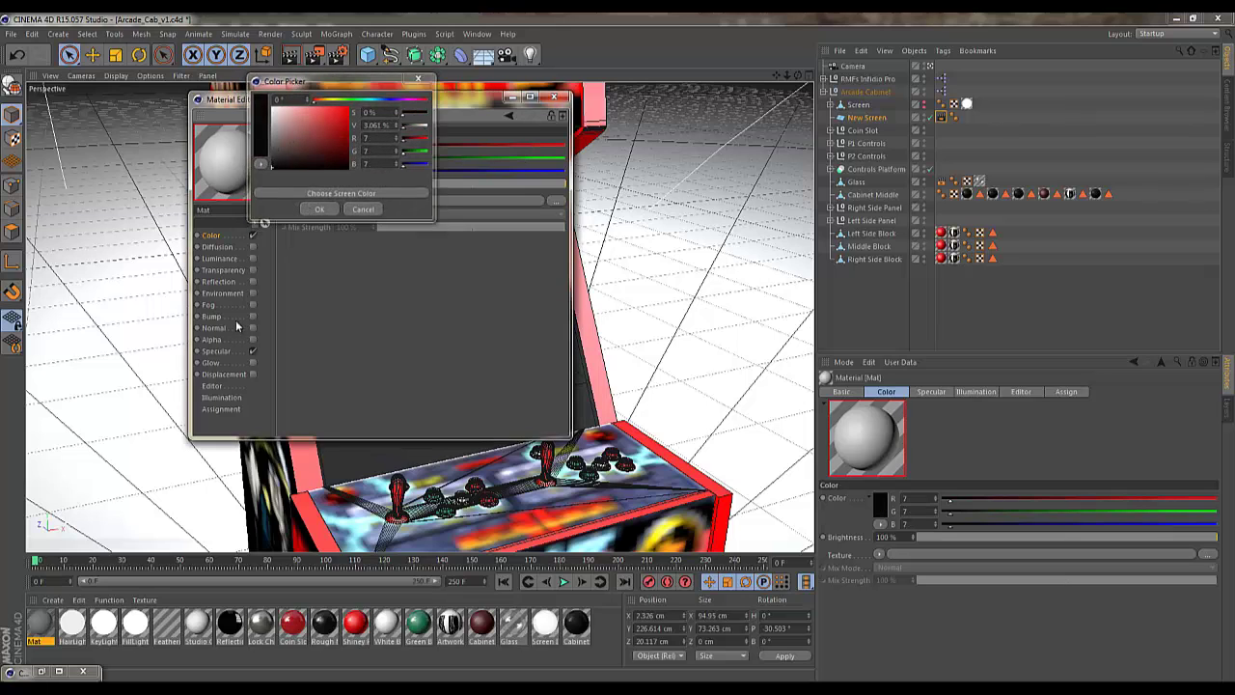
key(Return)
Turn off the material's Specular channel and enable Reflection at 9% brightness with a Fresnel texture at 15% mix strength.
click(253, 280)
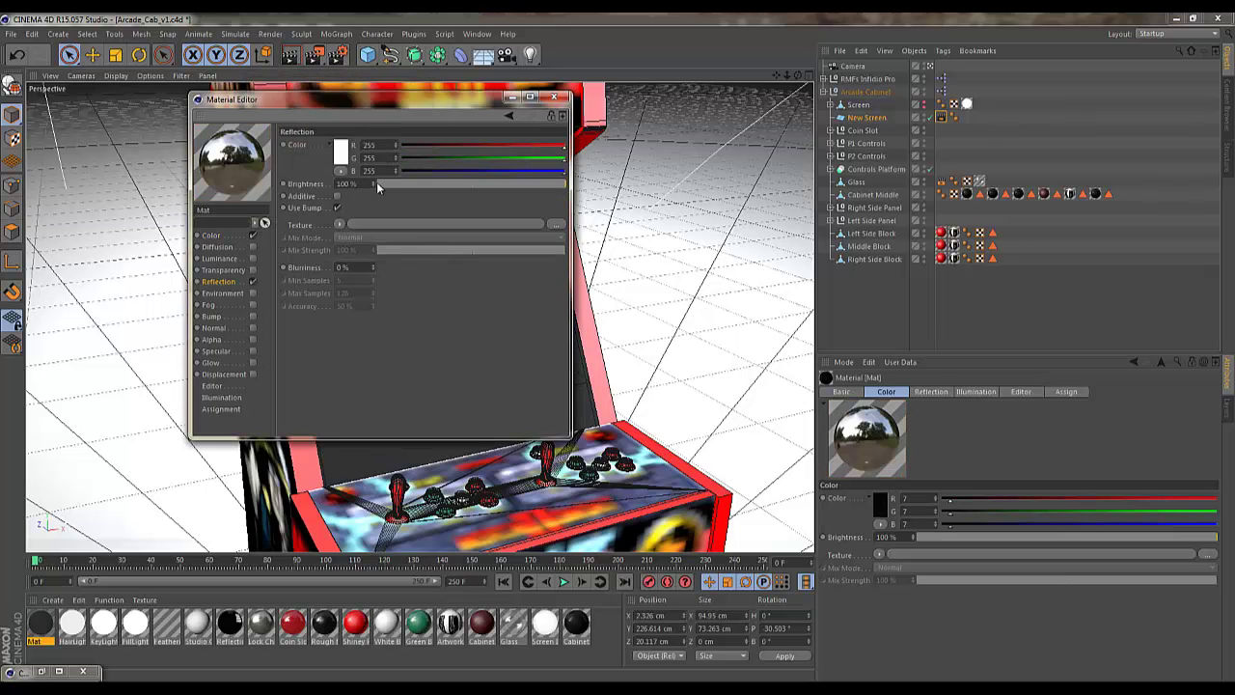
click(393, 183)
click(339, 224)
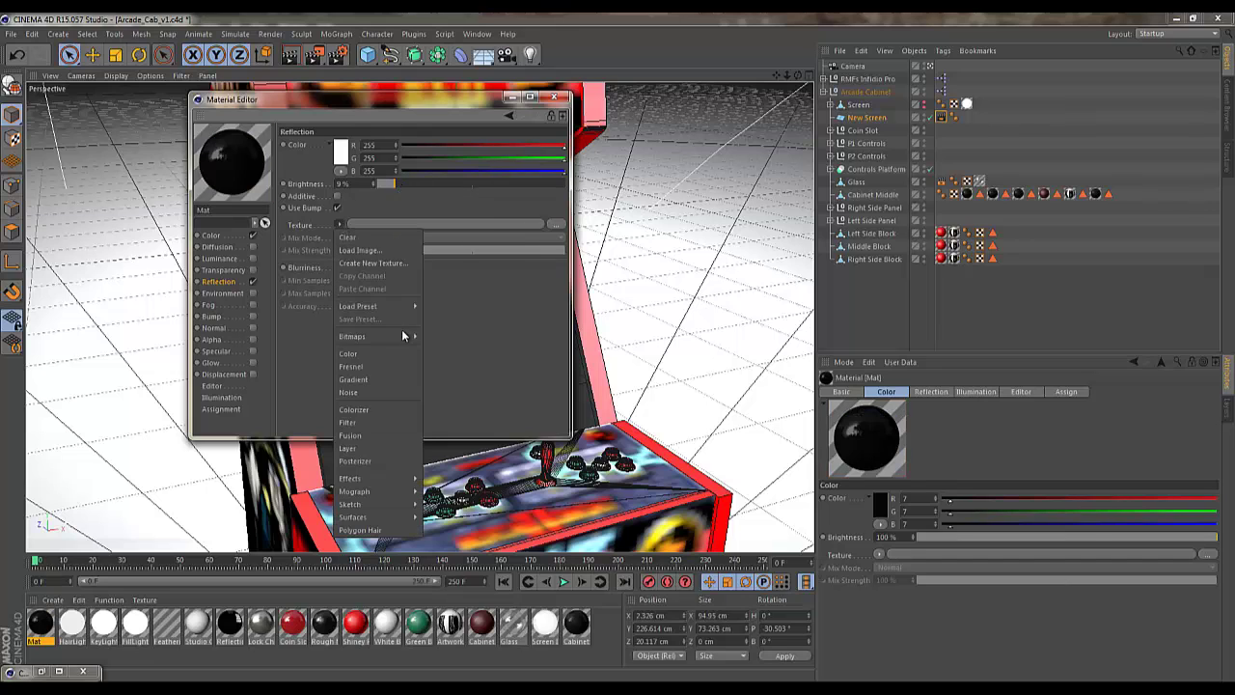
click(404, 367)
click(406, 287)
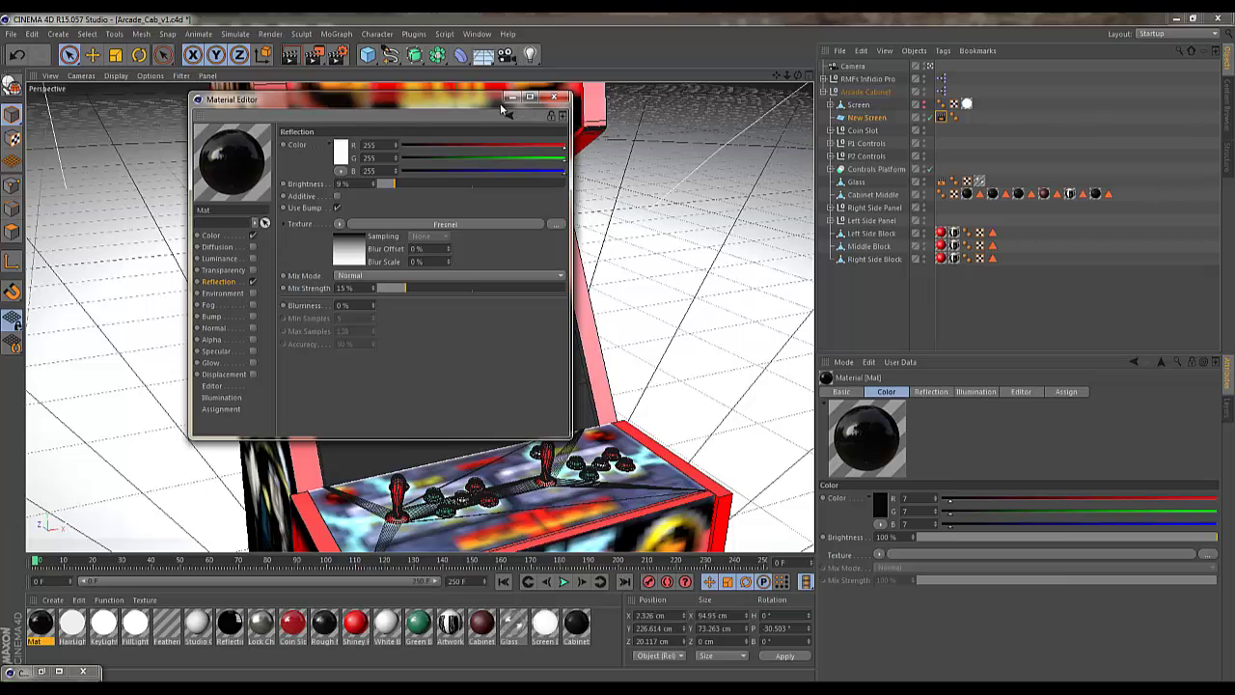
click(552, 99)
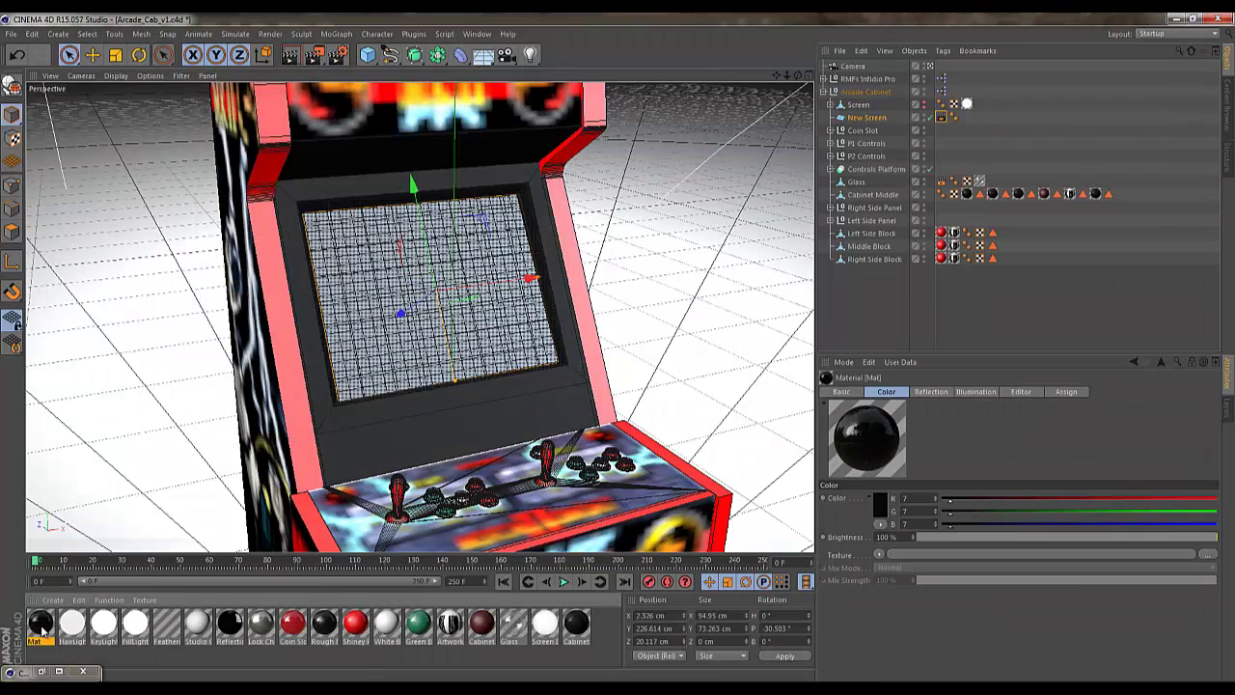
Apply the black reflective material to the New Screen plane.
drag(42, 632, 811, 153)
drag(873, 123, 874, 123)
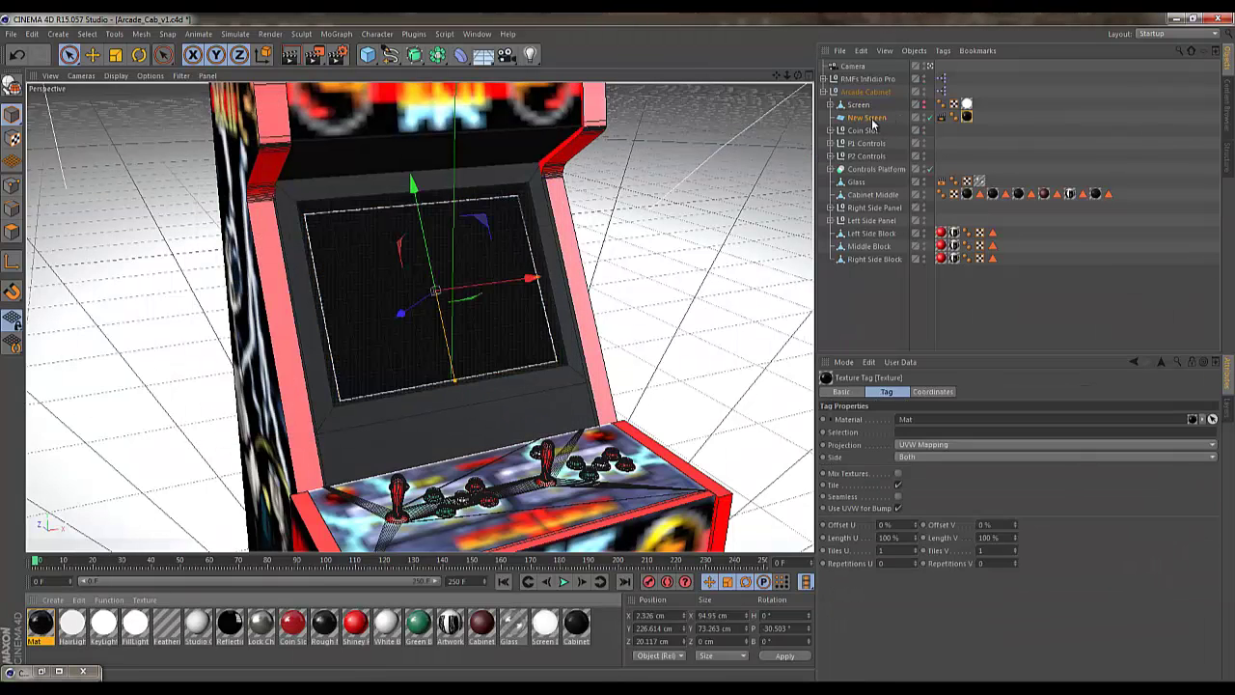
click(1057, 106)
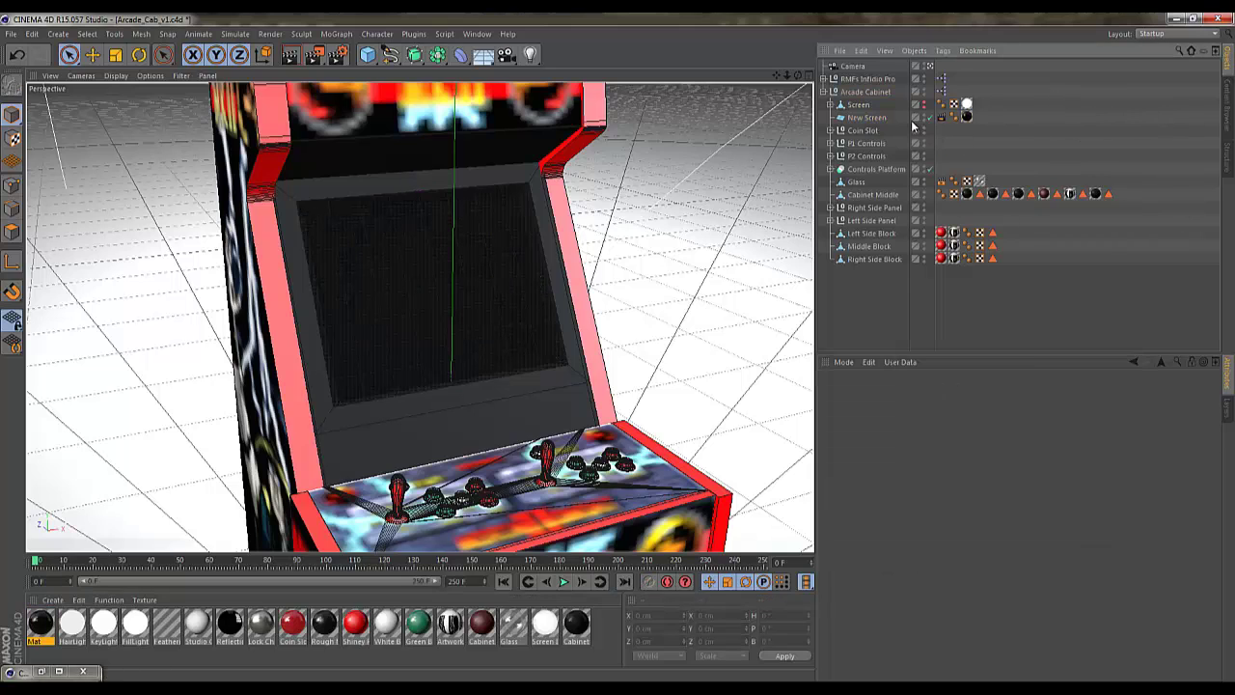
Collapse the Arcade Cabinet hierarchy and delete the Camera and the RMFs Infidio Pro studio from the scene.
click(823, 90)
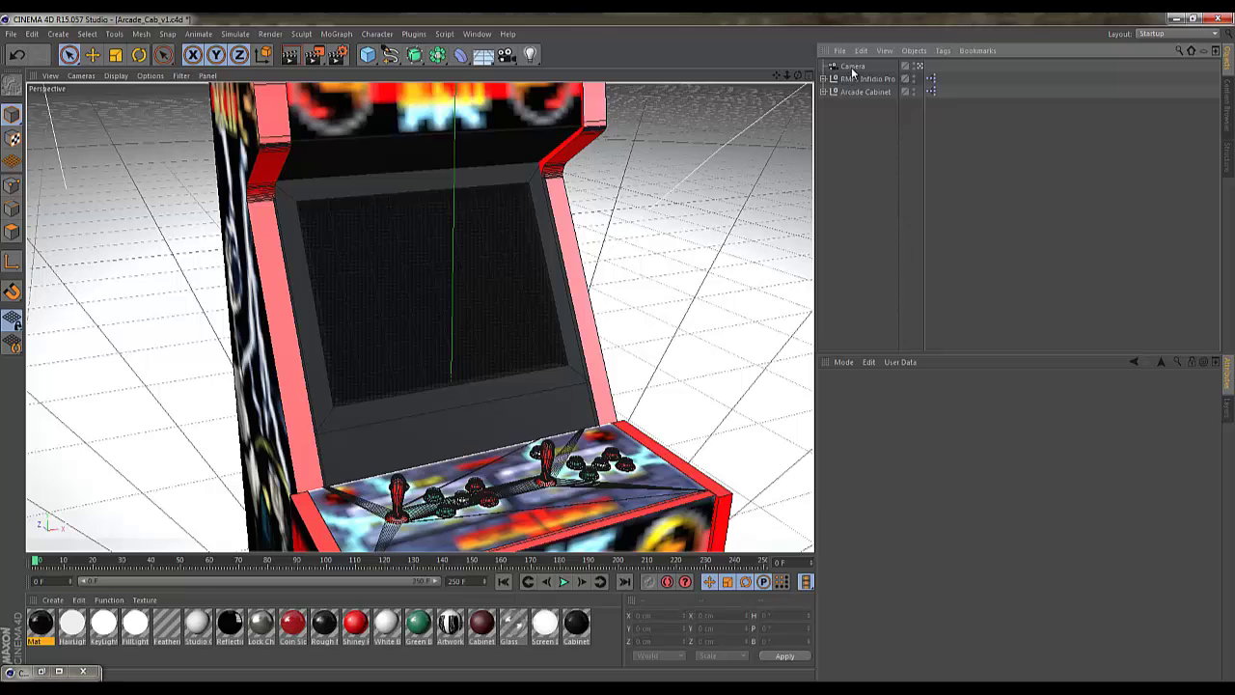
click(853, 68)
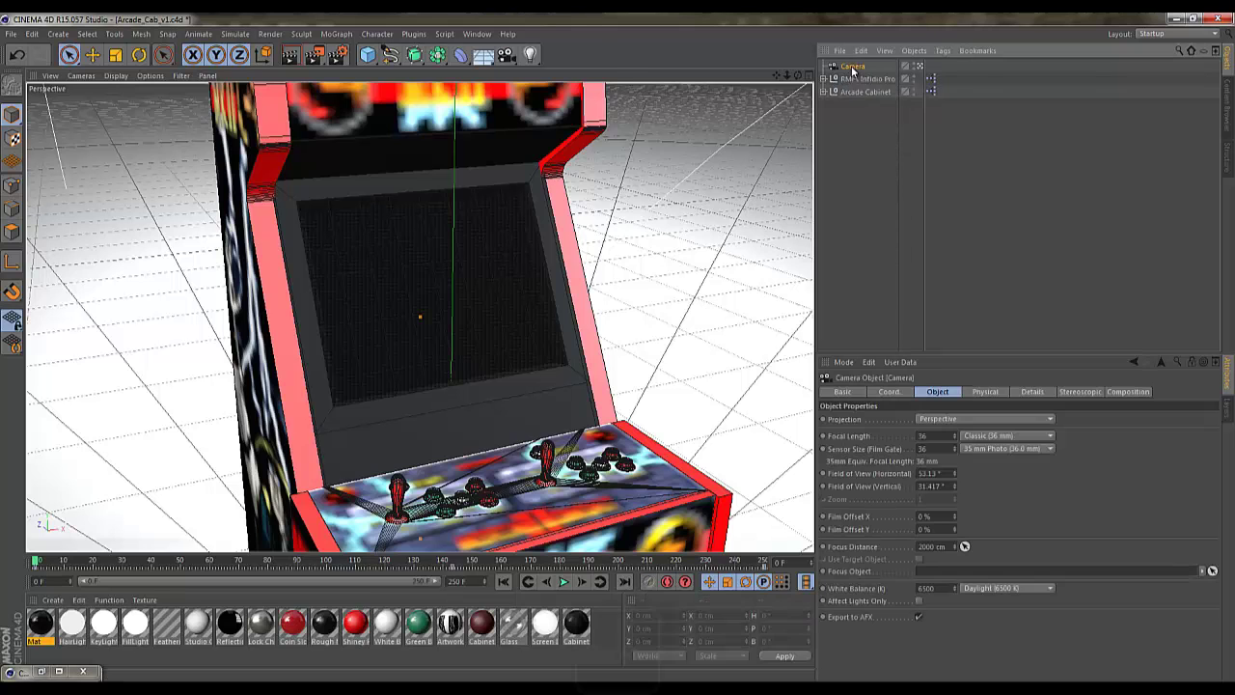
key(Delete)
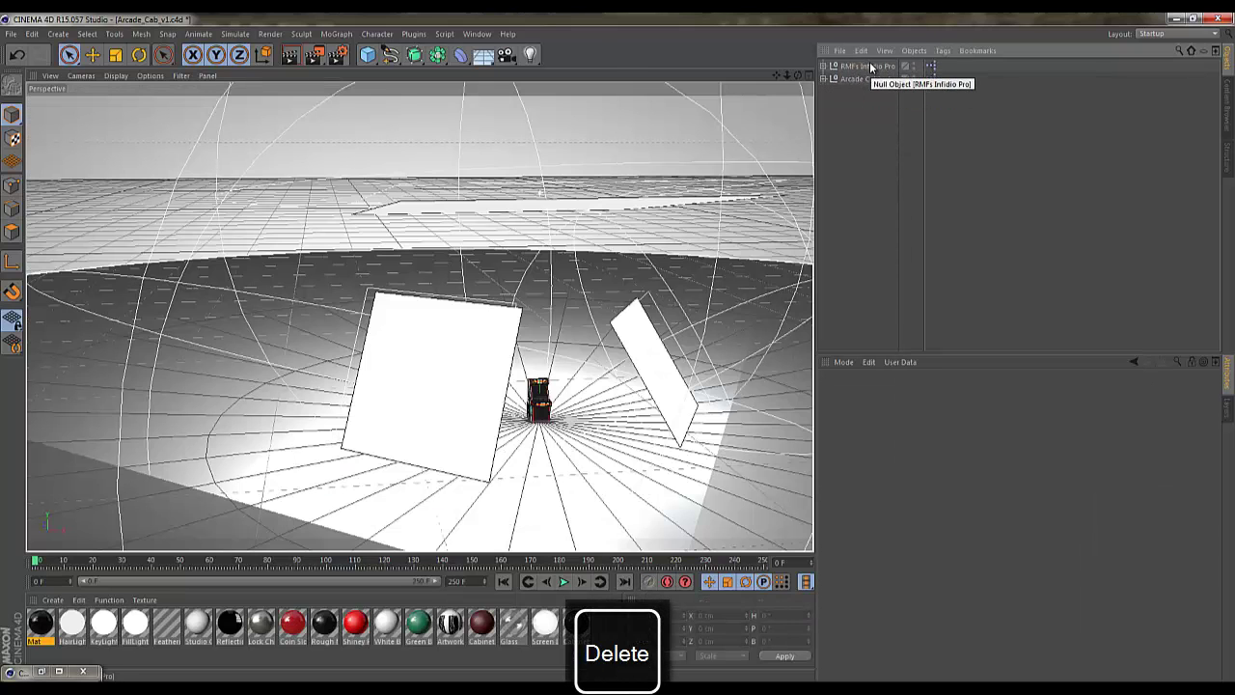
click(862, 66)
key(Delete)
Load the RMFs Infidio Dark studio from the RMF_Infidio_Dark_v1.0 preset library into the scene.
click(477, 34)
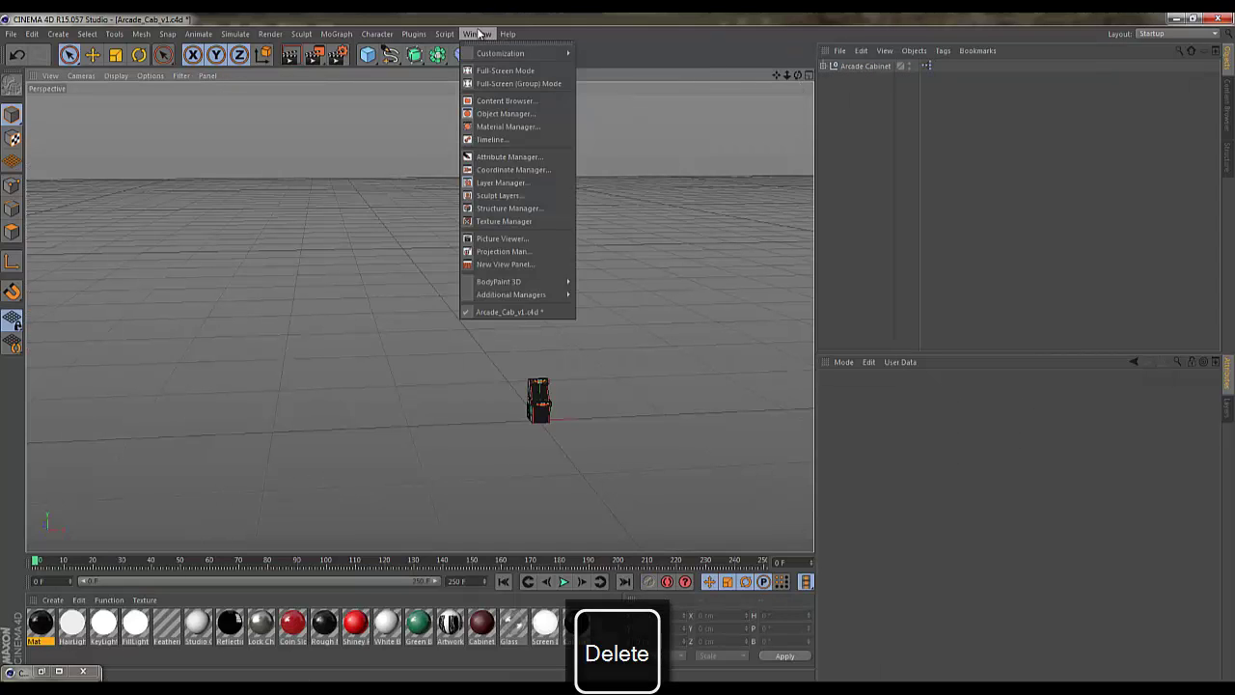
click(509, 101)
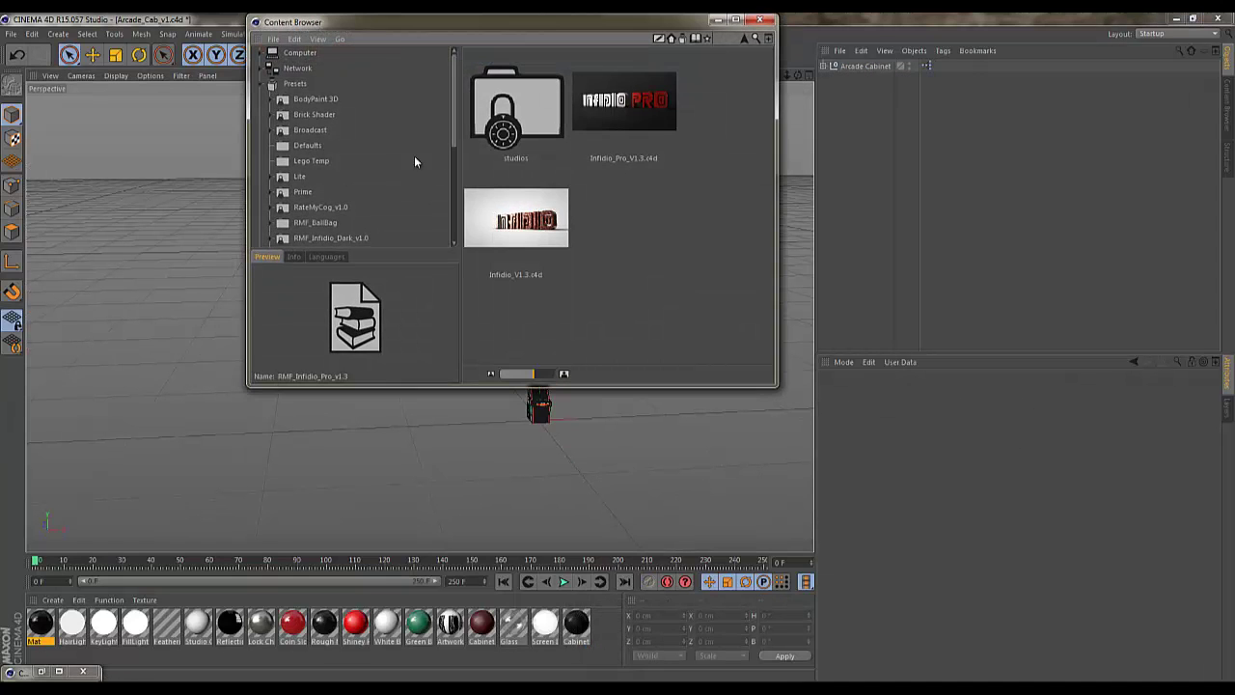
click(331, 237)
drag(478, 260, 838, 144)
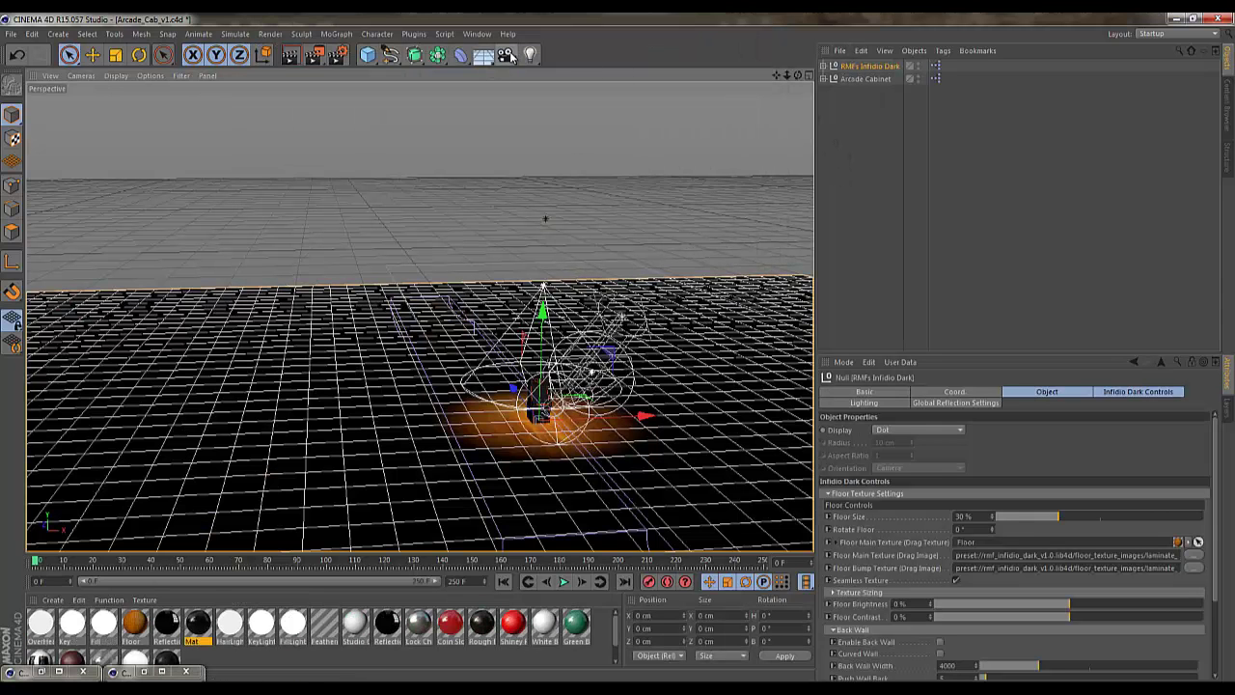
Add a new camera and frame the Arcade Cabinet from a raised three-quarter angle.
click(508, 55)
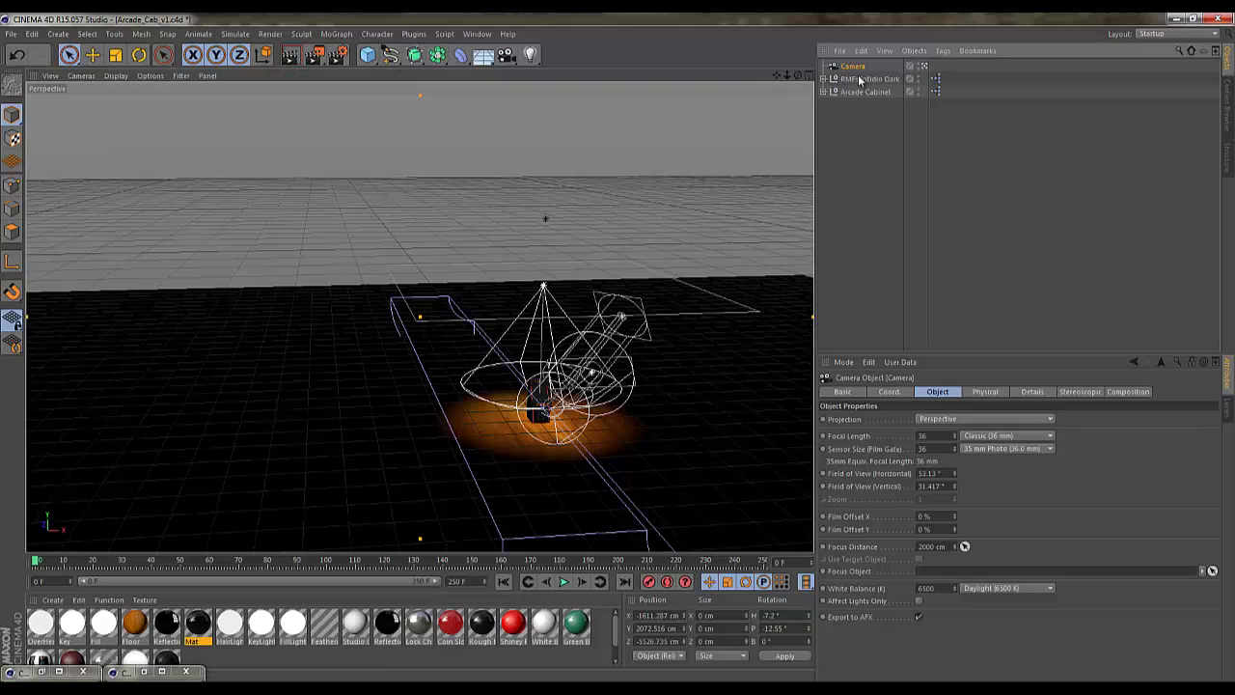
key(s)
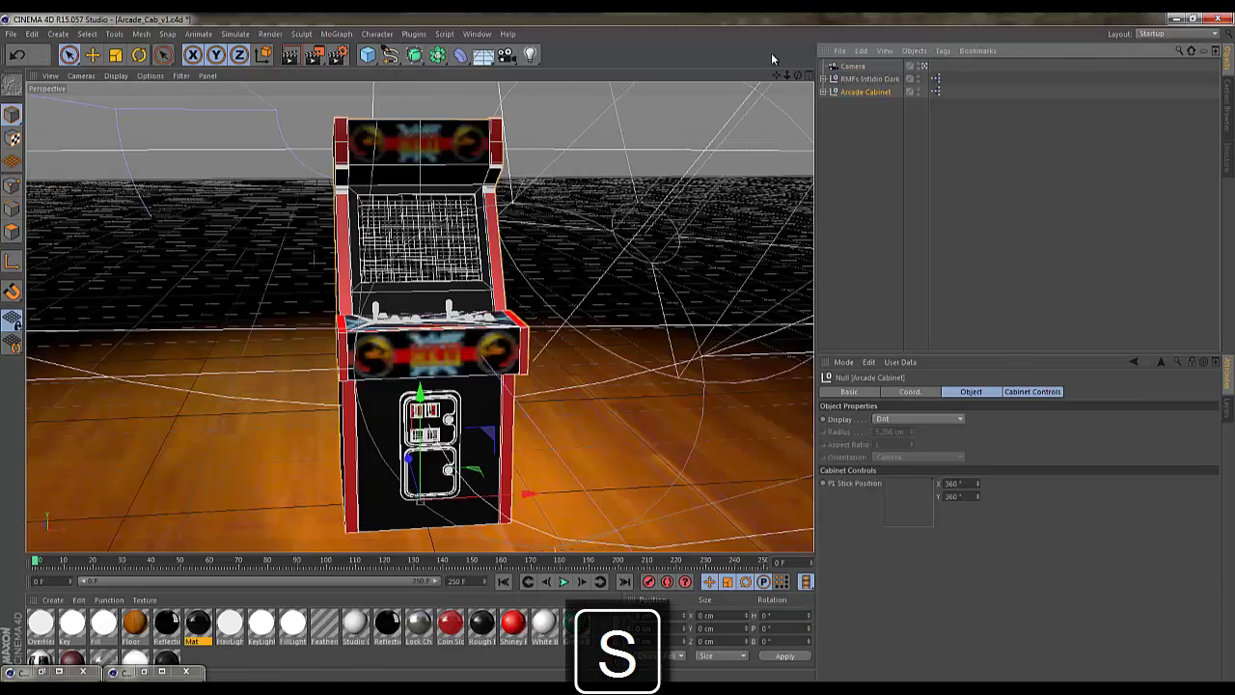
mouse_move(787, 74)
mouse_down()
mouse_move(614, 354)
mouse_move(787, 76)
mouse_up()
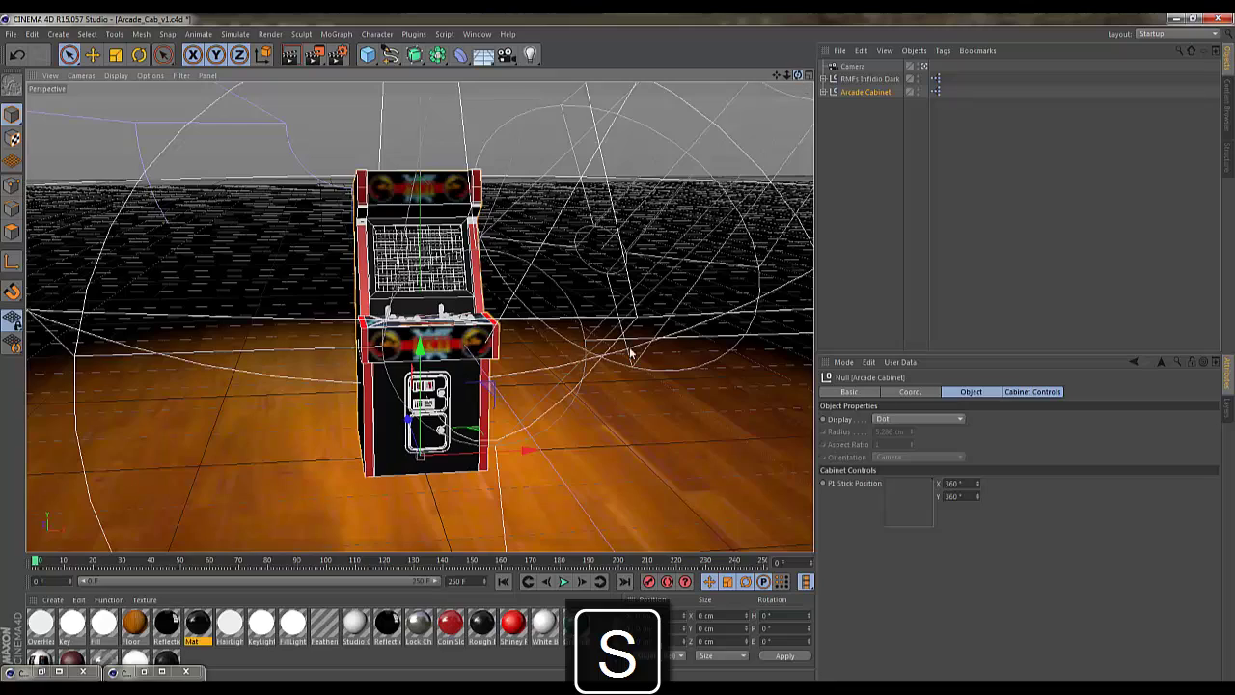
alt+drag(631, 354, 510, 254)
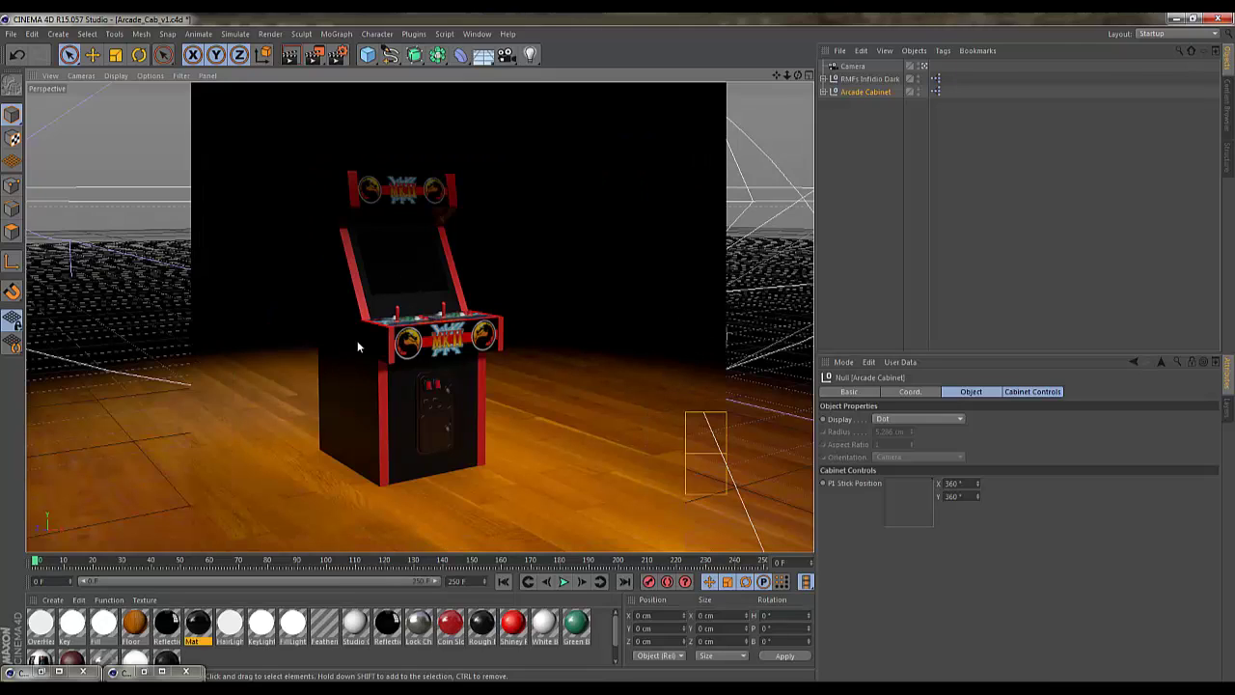
Set the Fill Spot's Outer Angle to 43° in the RMFs Infidio Dark lighting settings.
click(872, 80)
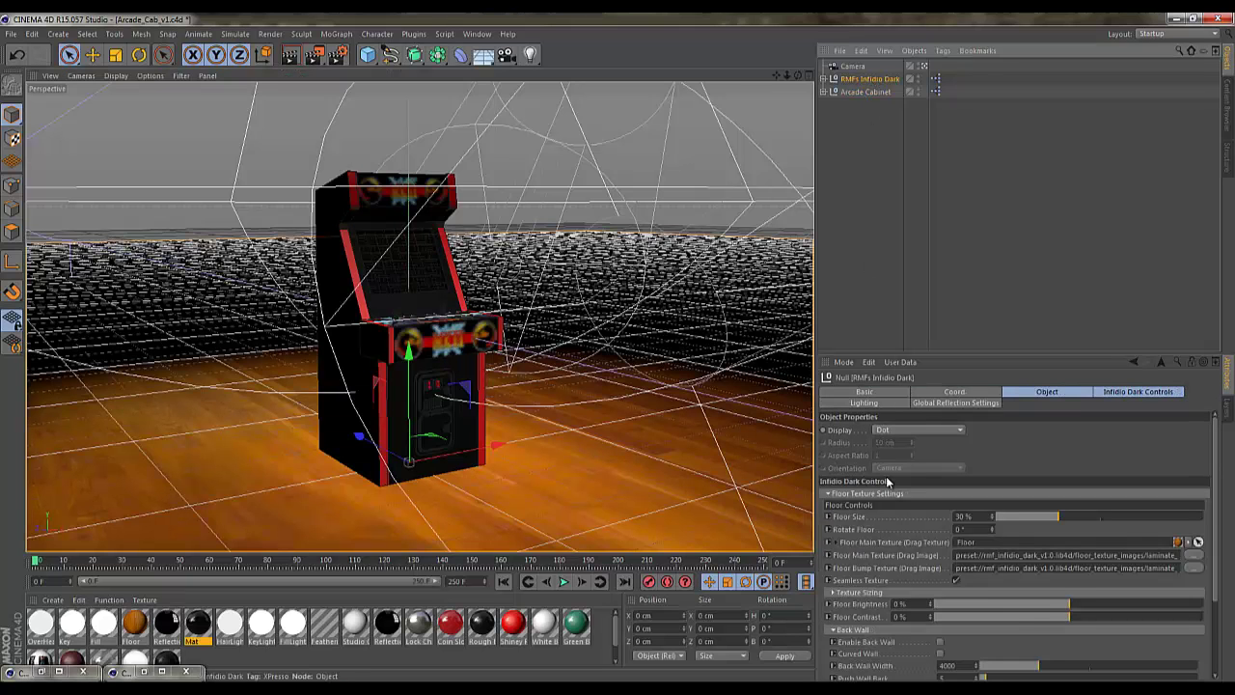
click(885, 403)
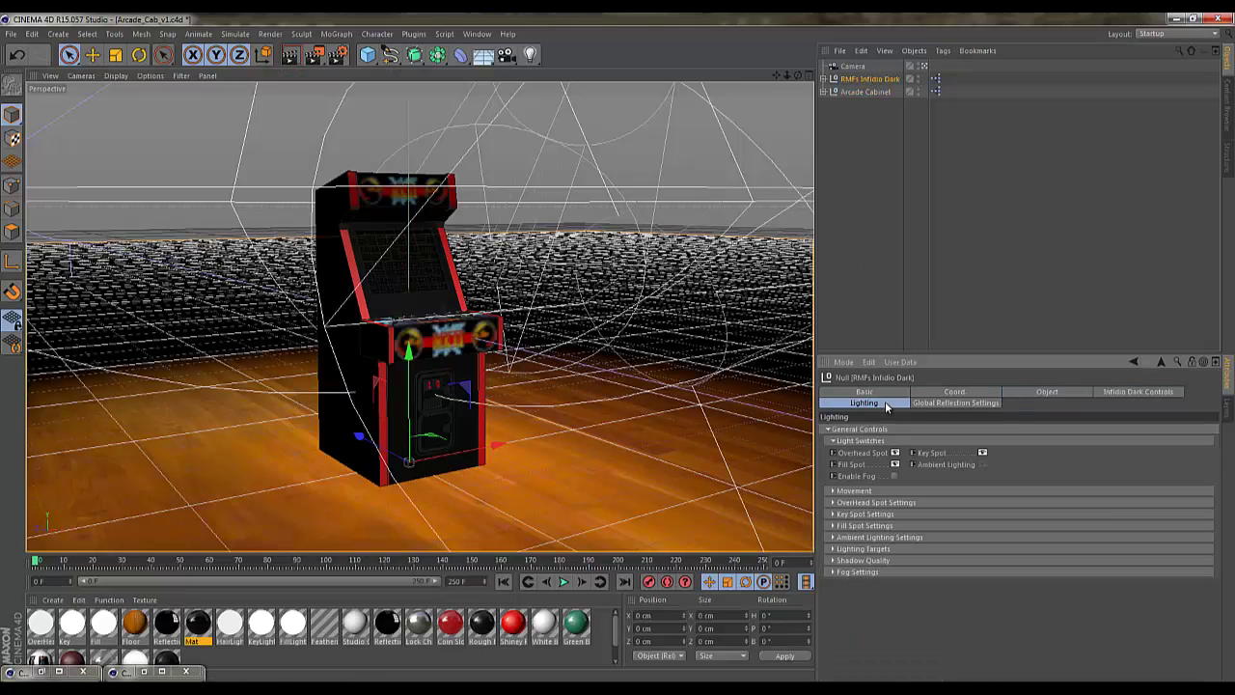
drag(788, 75, 617, 348)
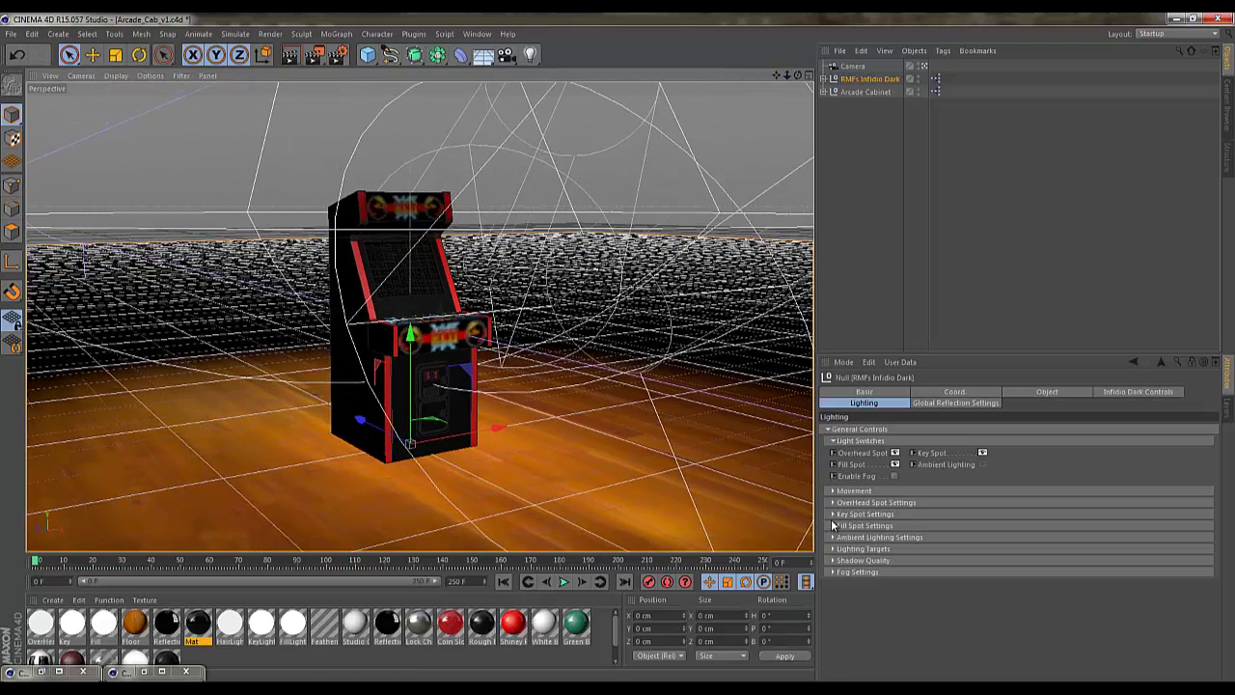
click(833, 525)
drag(994, 656, 1007, 653)
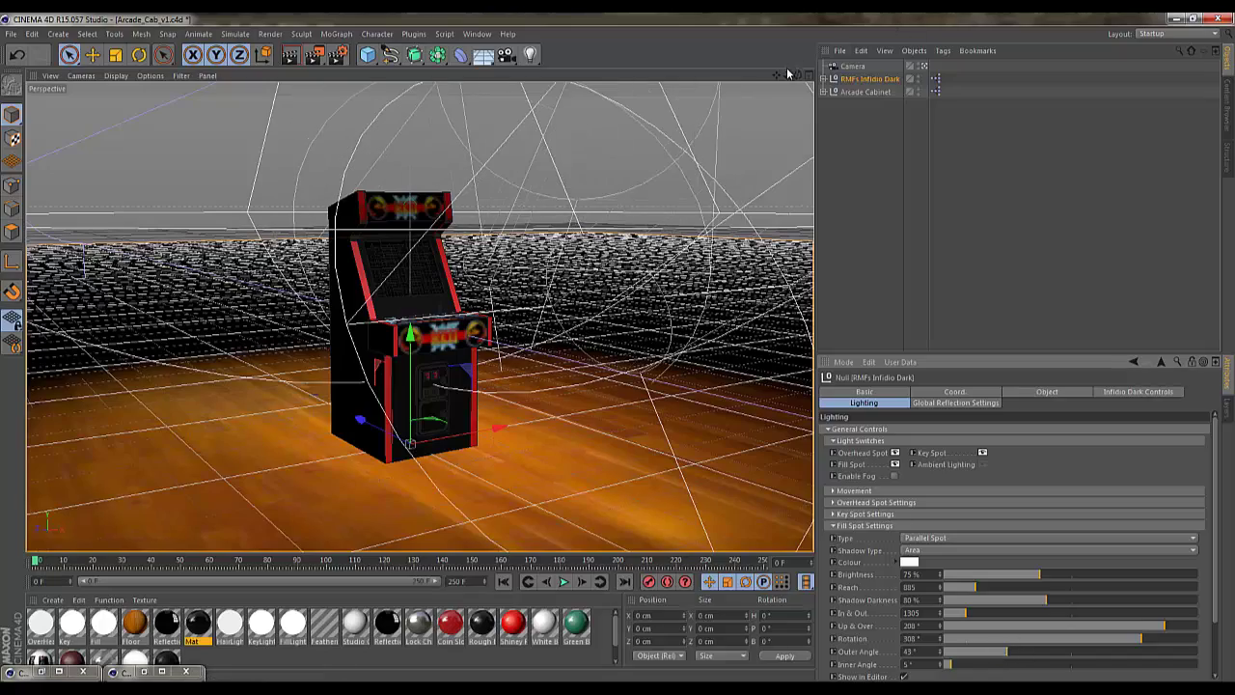
Rotate all of the Infidio Dark studio's lighting to 287° to light the cabinet's side artwork.
drag(788, 75, 645, 350)
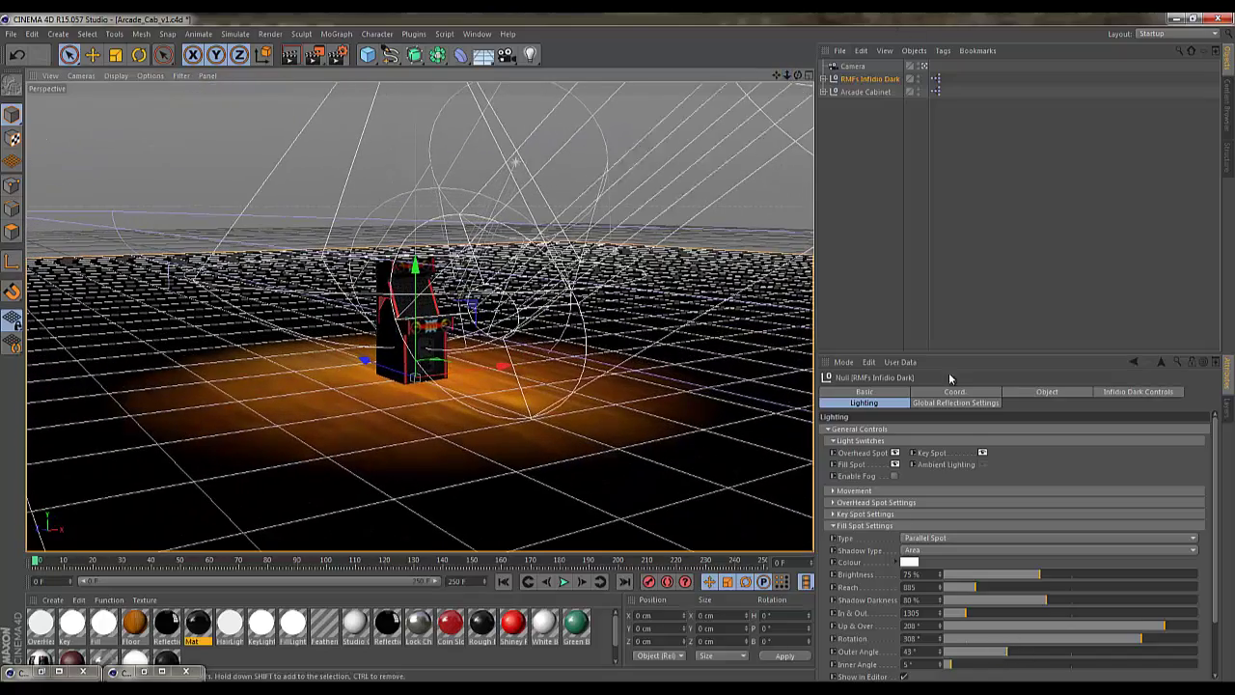
click(834, 526)
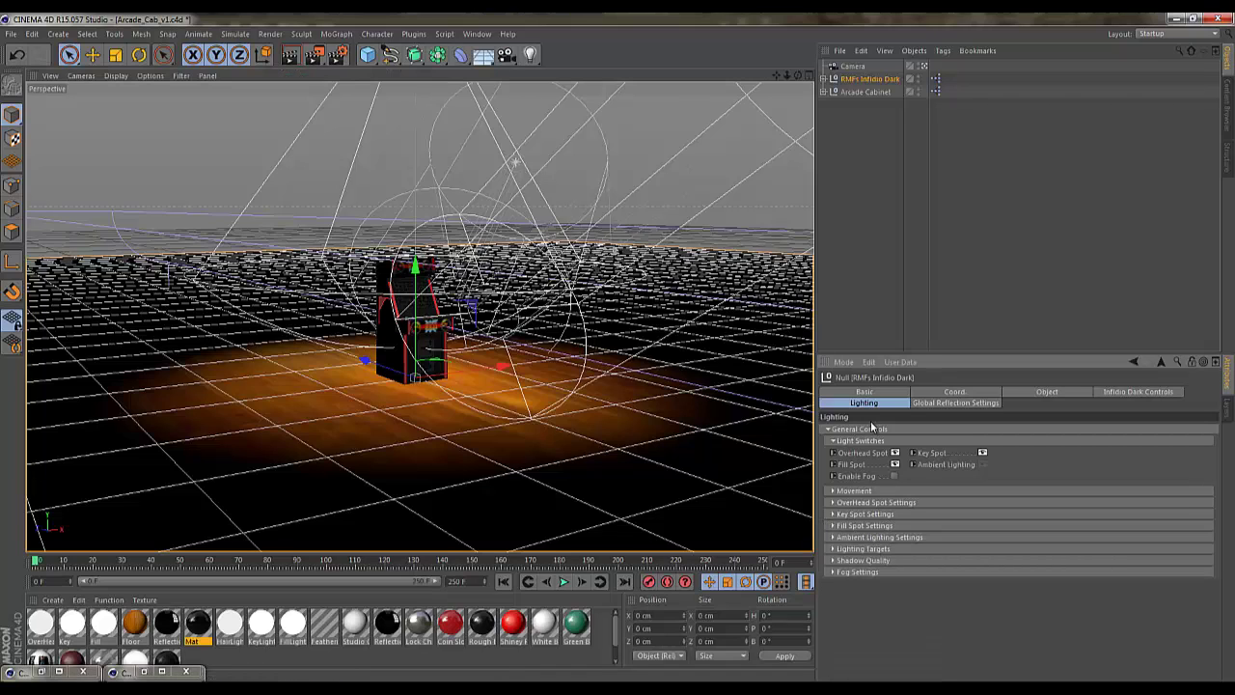
click(832, 491)
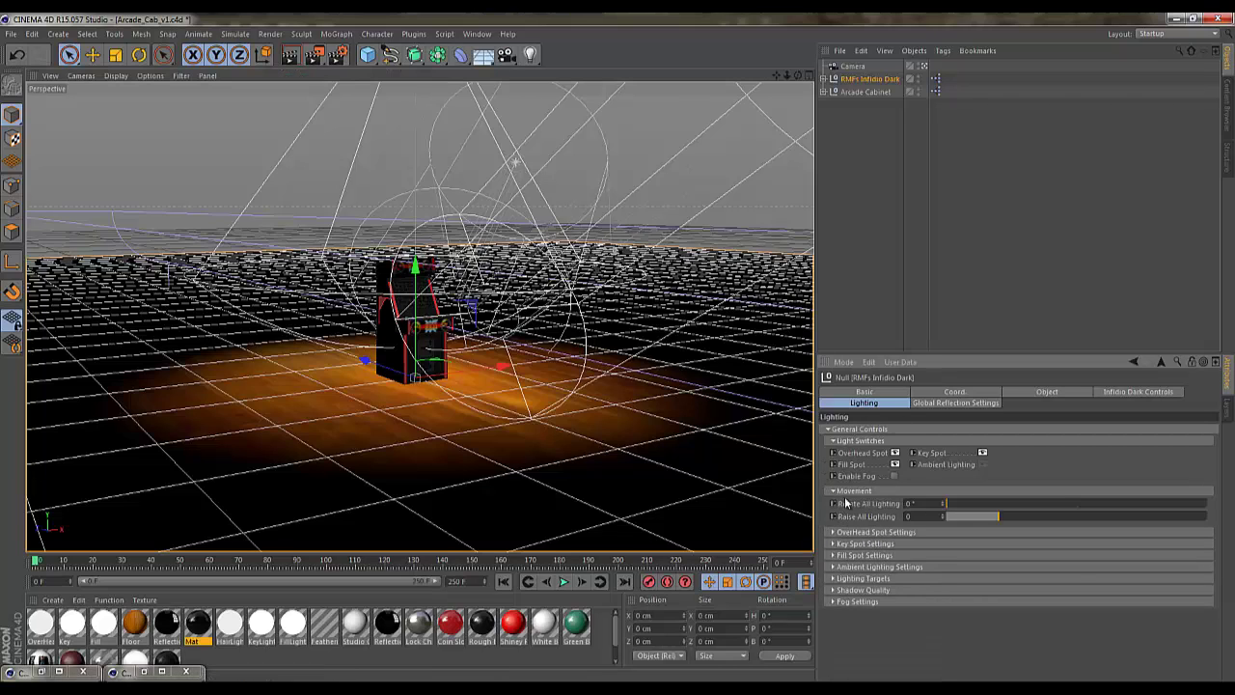
drag(958, 505, 1157, 465)
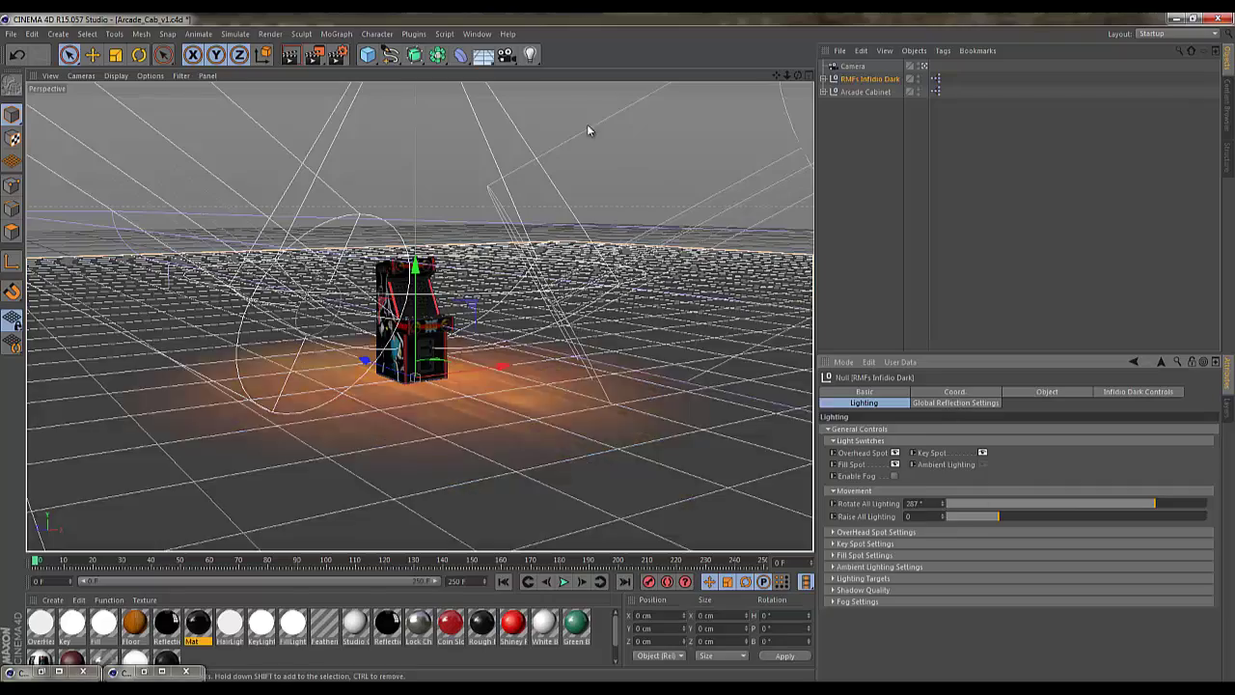
drag(787, 75, 594, 386)
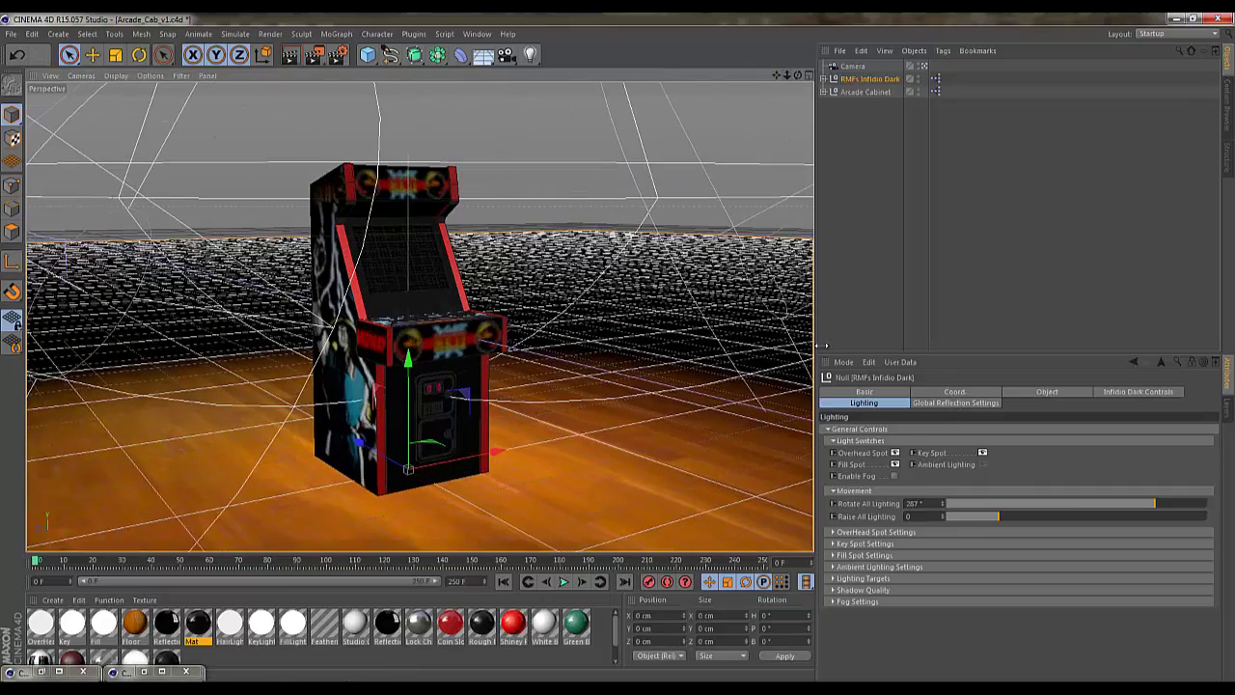
Widen the outer angles of the Key Spot and the Fill Spot.
click(834, 545)
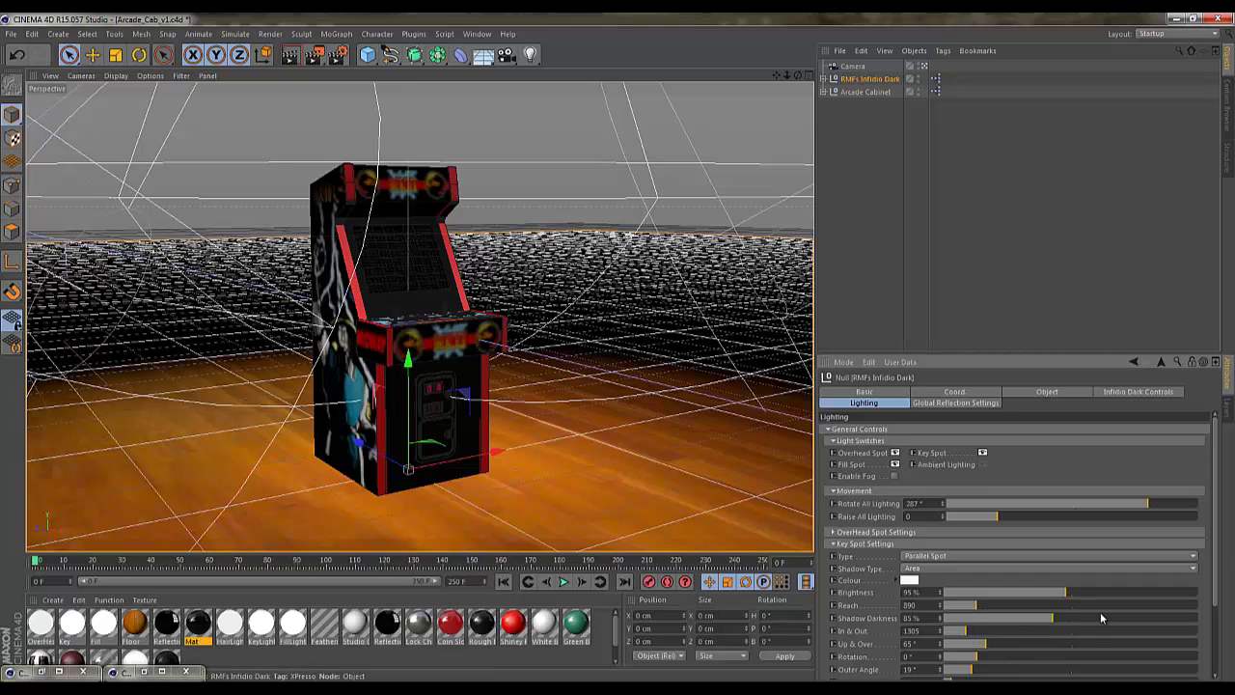
drag(972, 673, 983, 673)
click(834, 543)
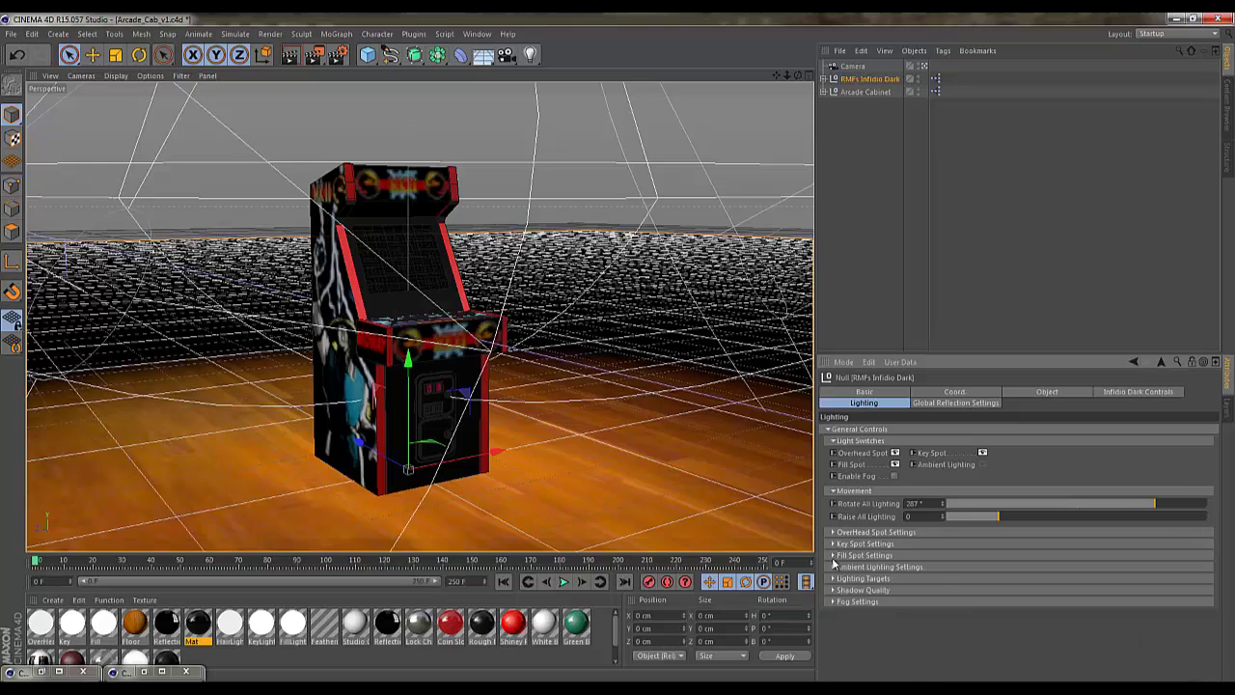
click(834, 555)
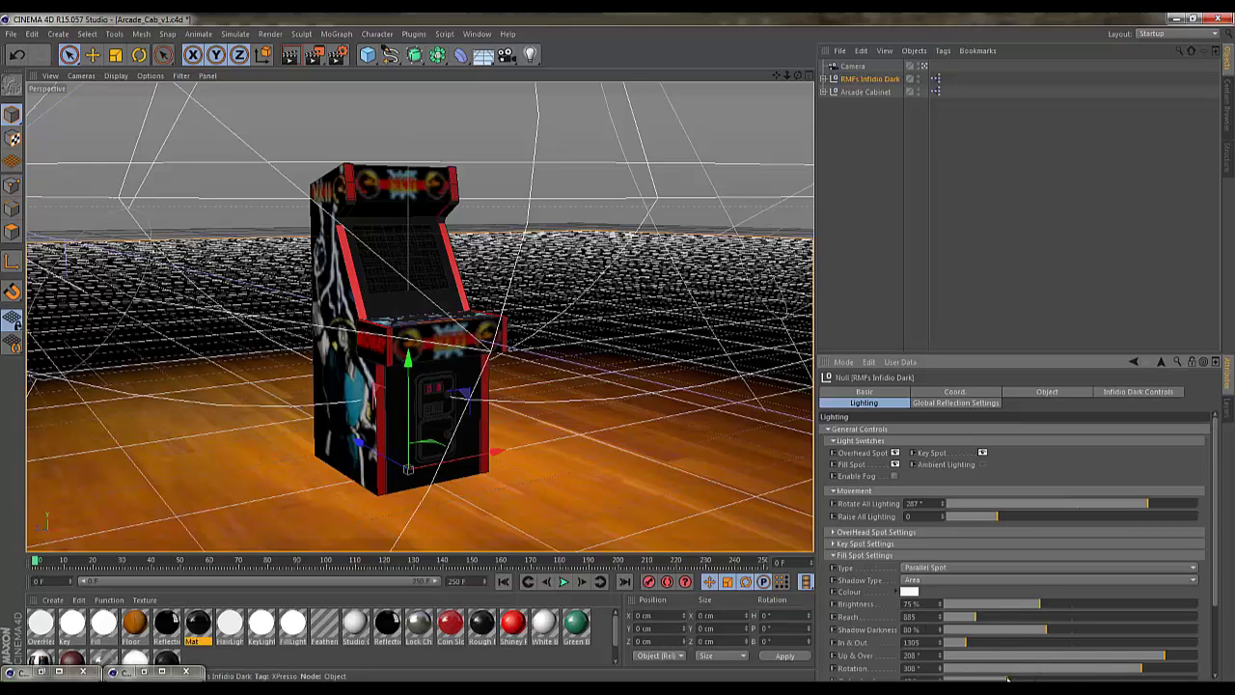
drag(1007, 680, 1039, 666)
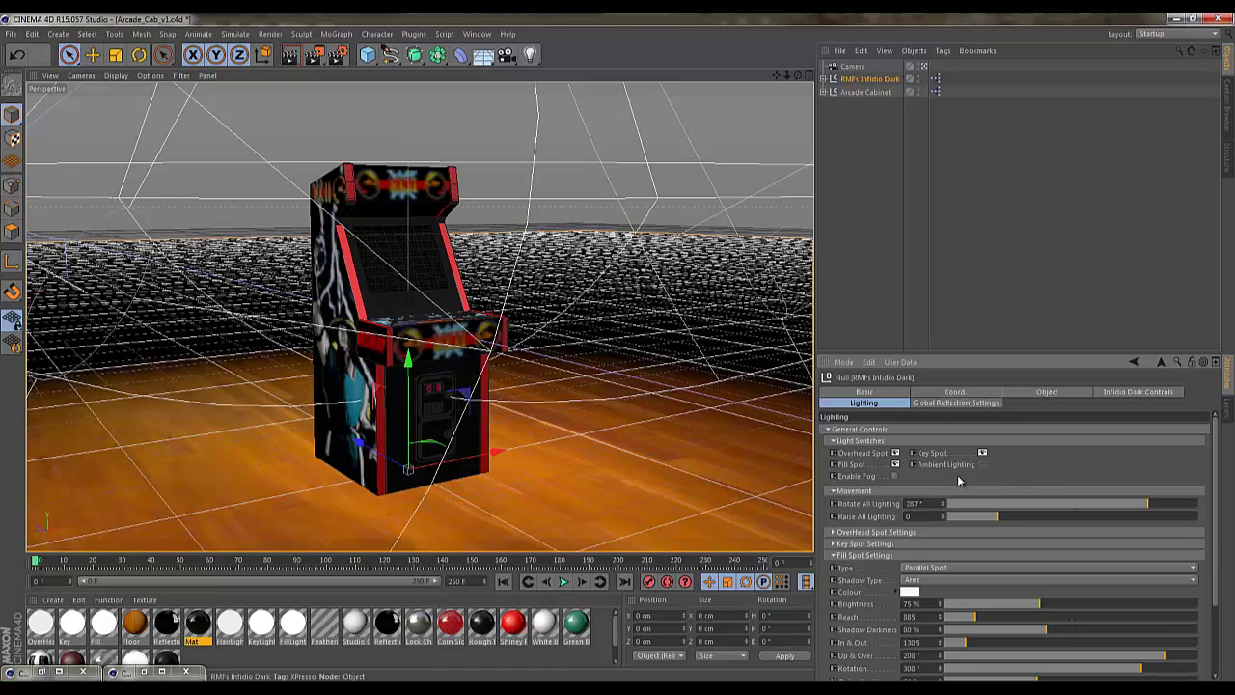
Switch on the studio's Ambient Lighting, set its brightness to 14 %, and render a preview of the view.
click(834, 555)
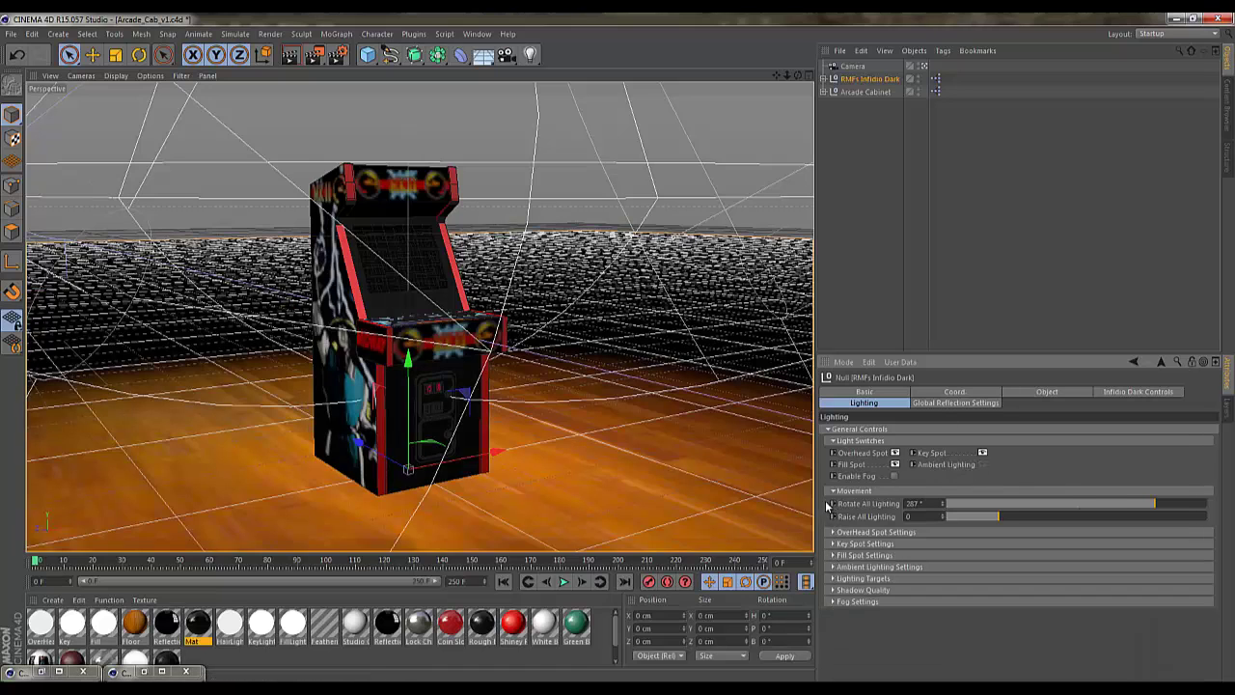
click(982, 465)
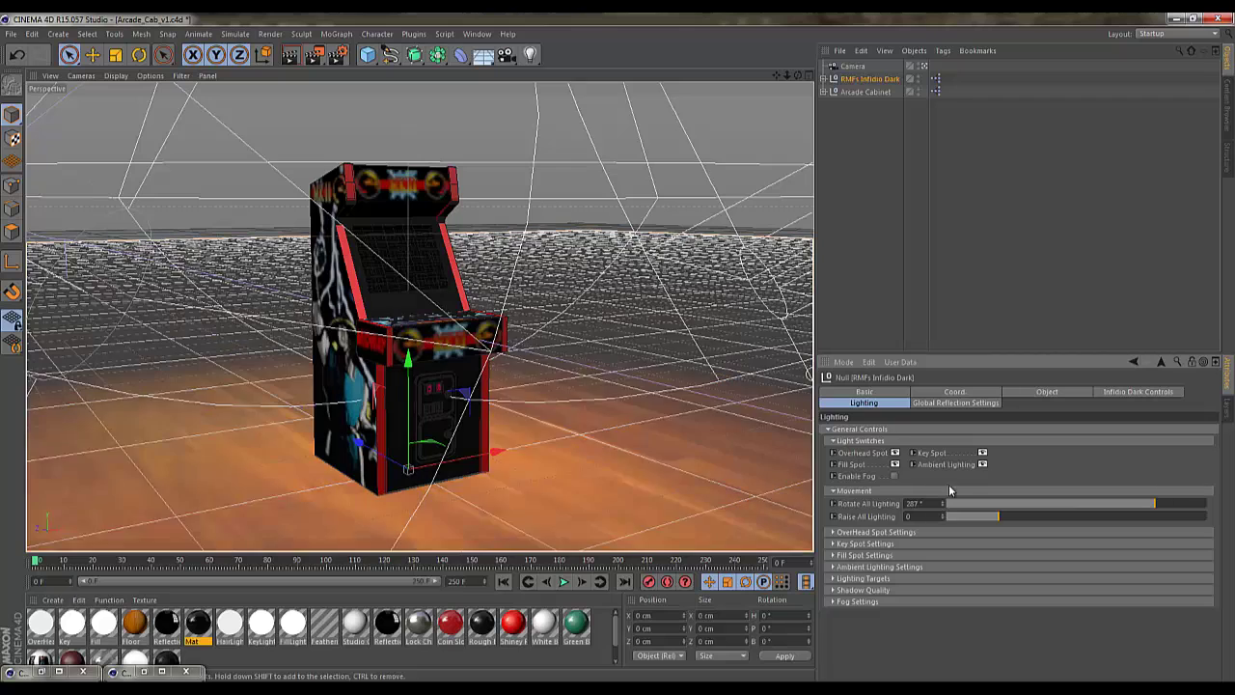
click(833, 567)
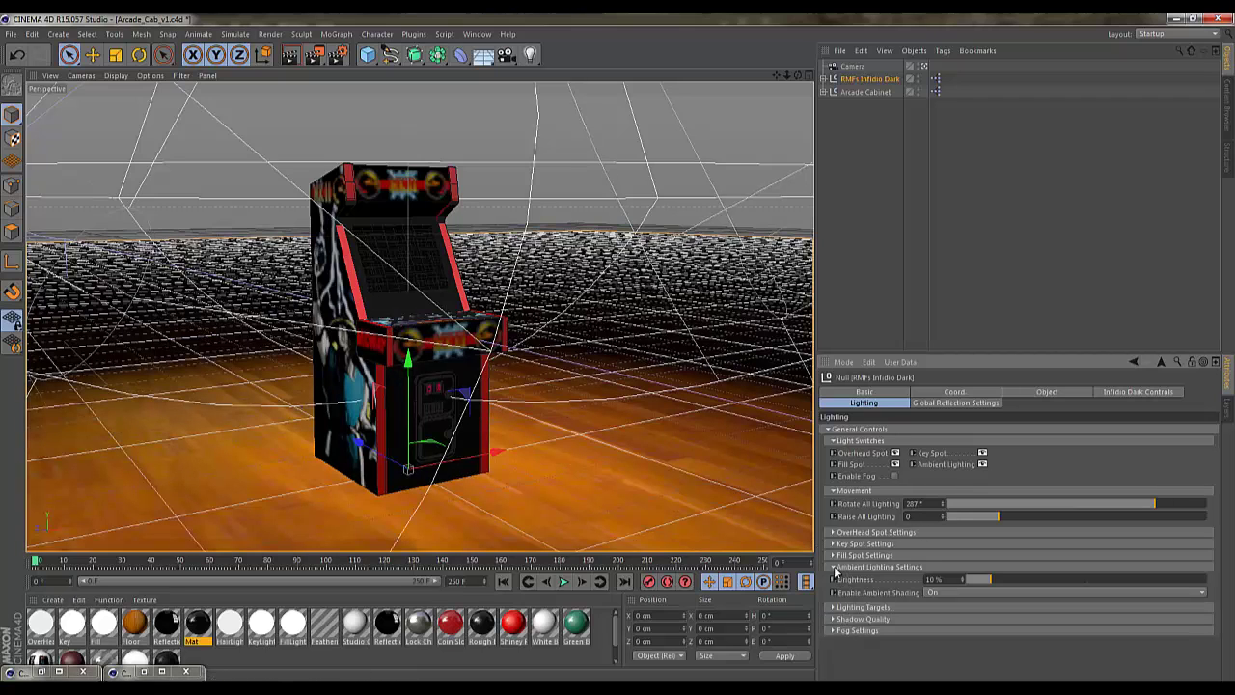
click(291, 56)
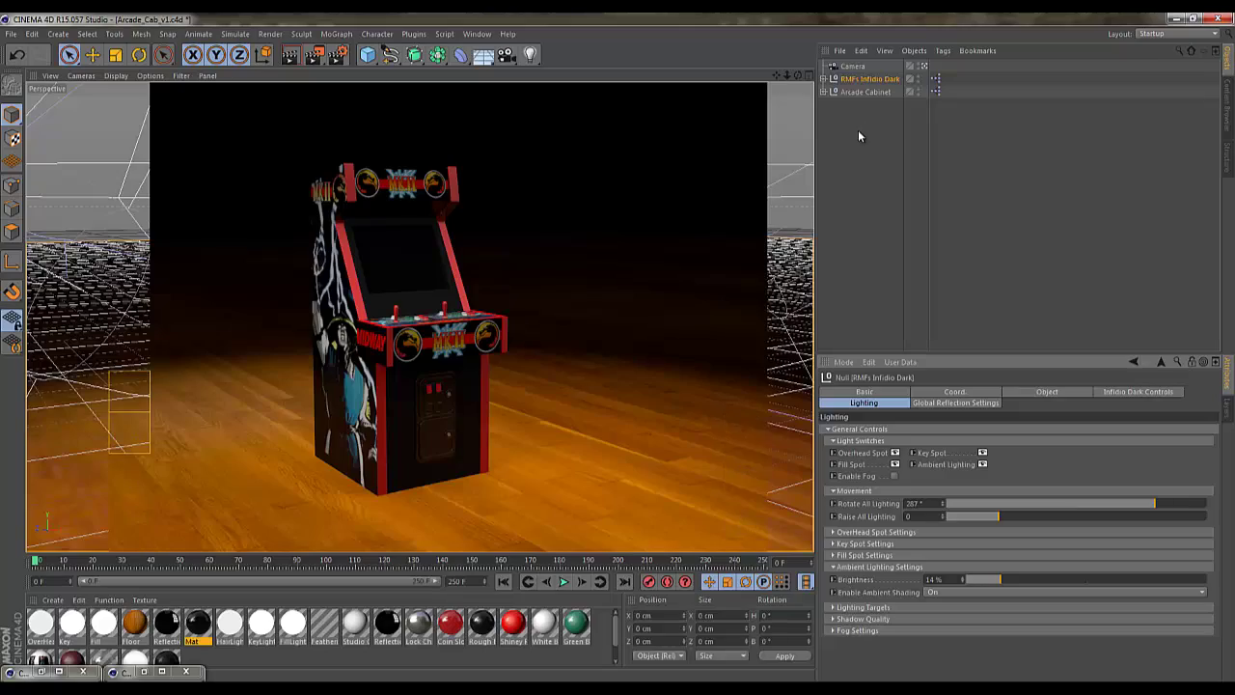
Shorten the animation to 160 frames and move the camera in close to the cabinet's artwork side for the opening view.
click(852, 65)
drag(786, 75, 624, 347)
drag(776, 75, 651, 374)
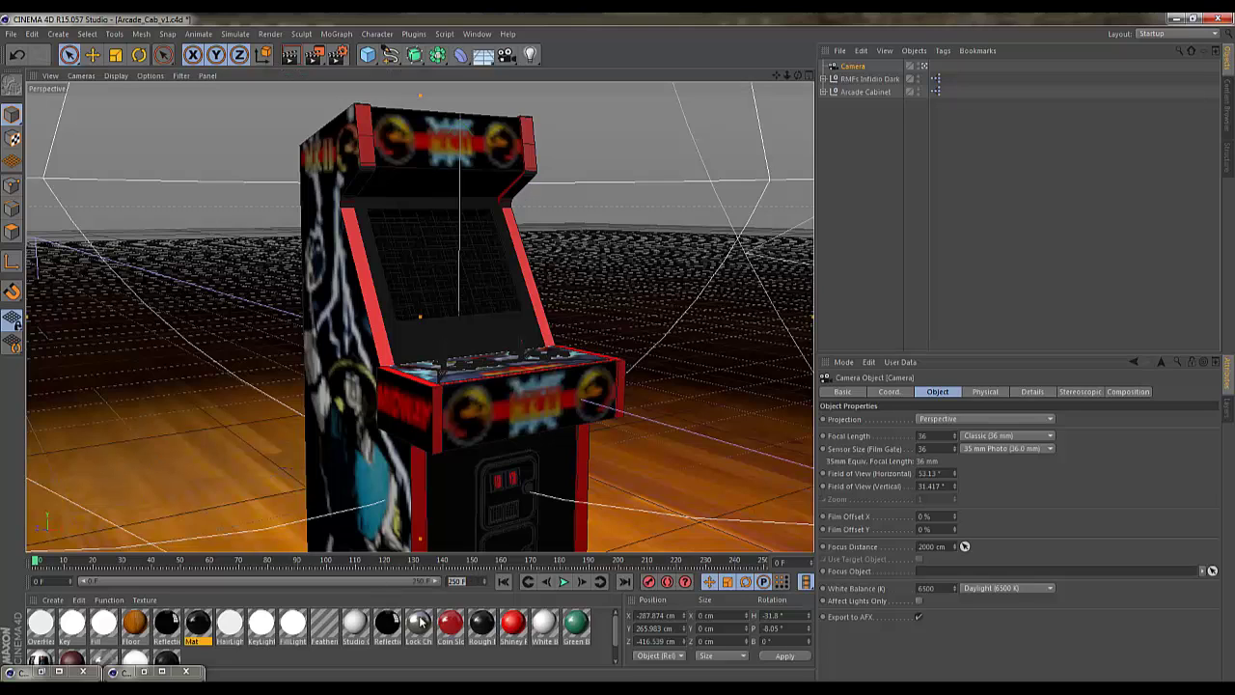
text(160)
key(Return)
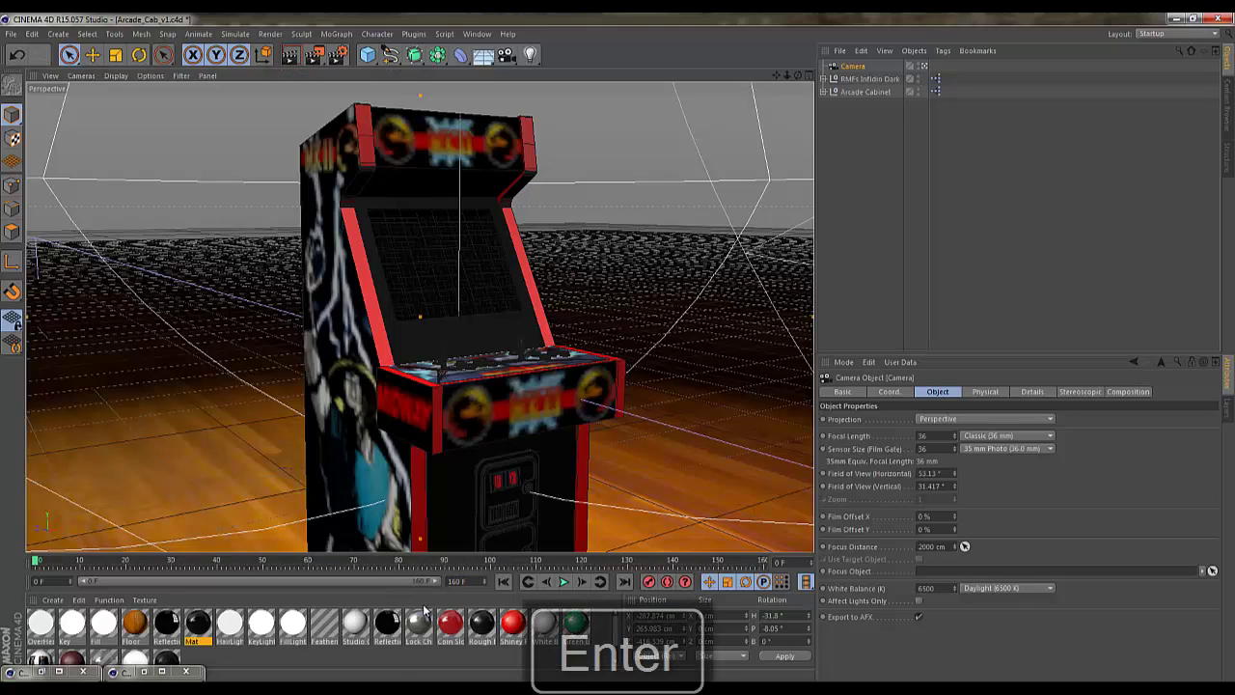
drag(786, 75, 618, 347)
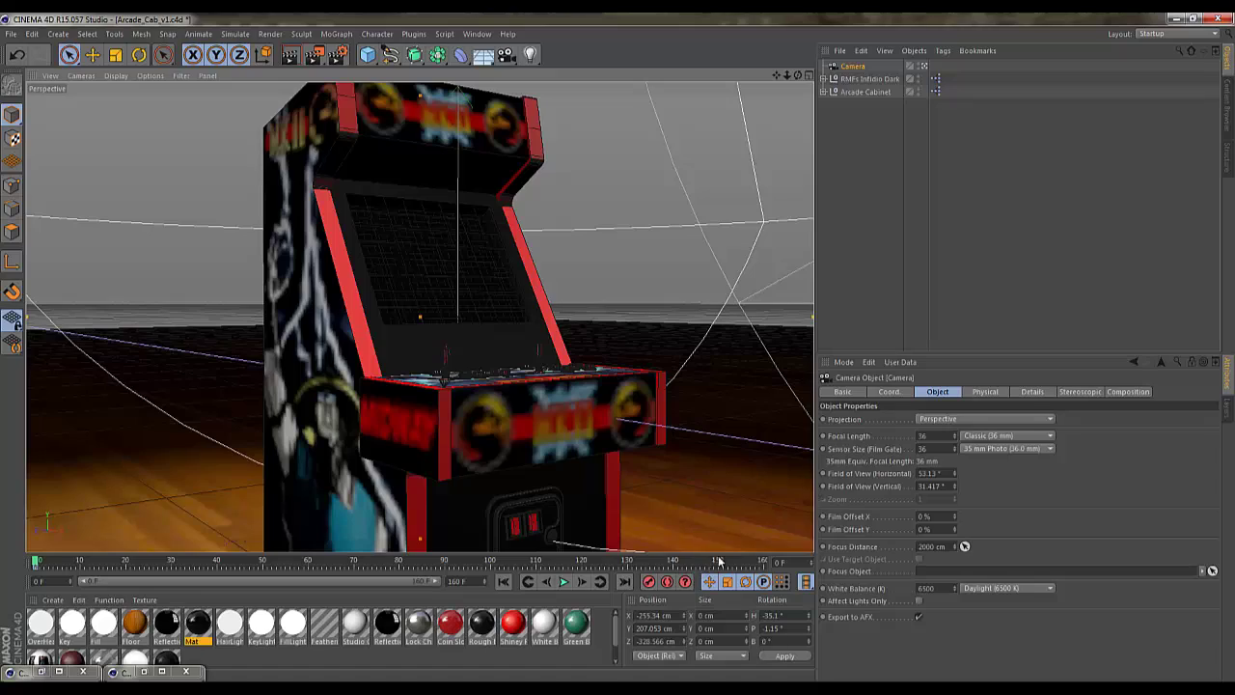
At frame 160, orbit the camera to a raised view from the cabinet's opposite side and record a keyframe.
drag(735, 562, 764, 560)
drag(797, 78, 619, 353)
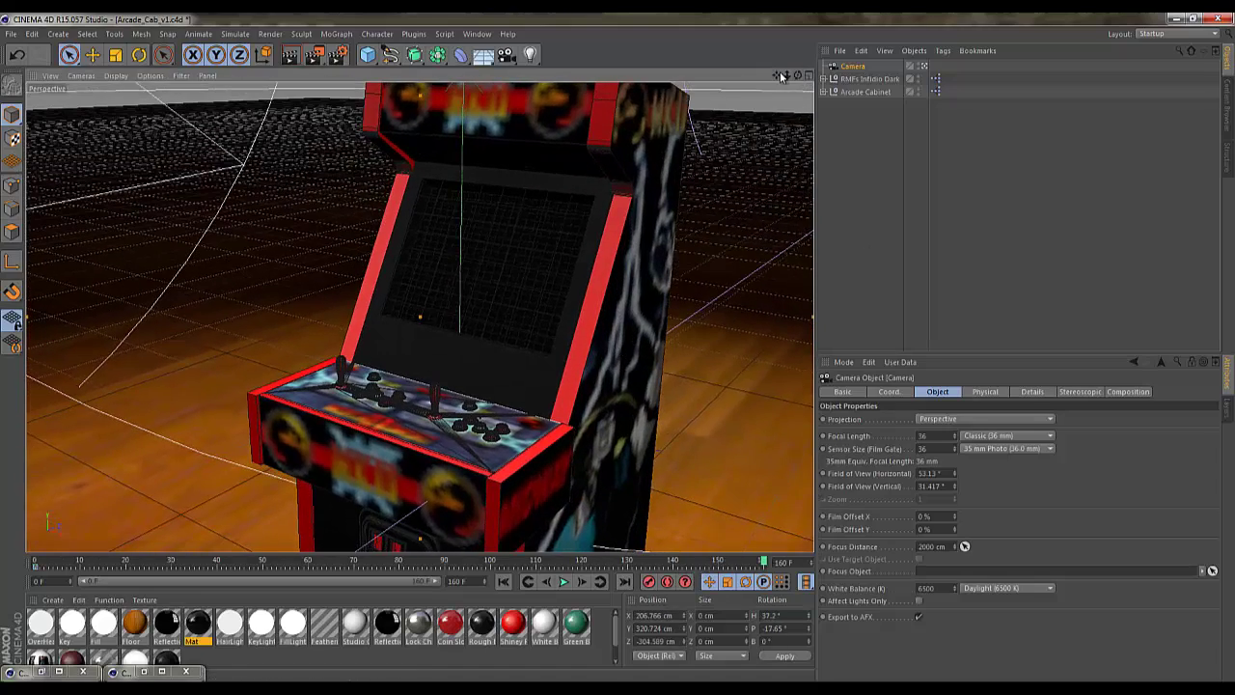
drag(780, 76, 753, 77)
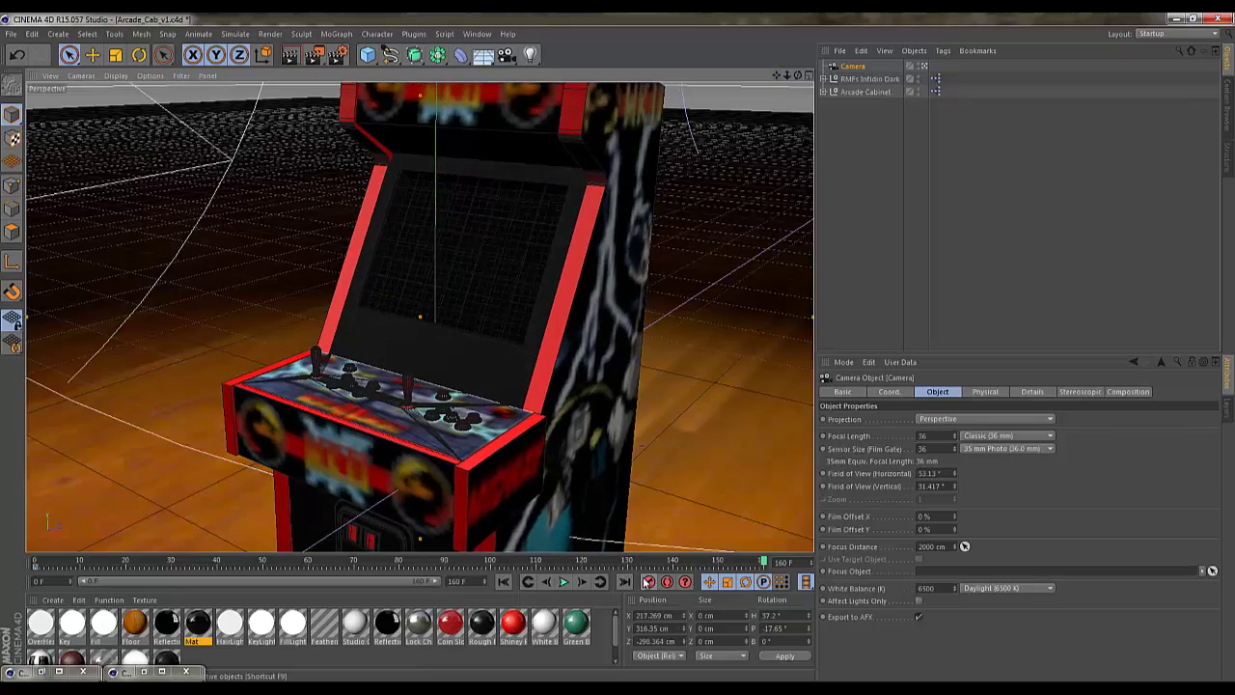
mouse_move(761, 563)
mouse_down()
mouse_move(139, 563)
mouse_move(762, 561)
mouse_up()
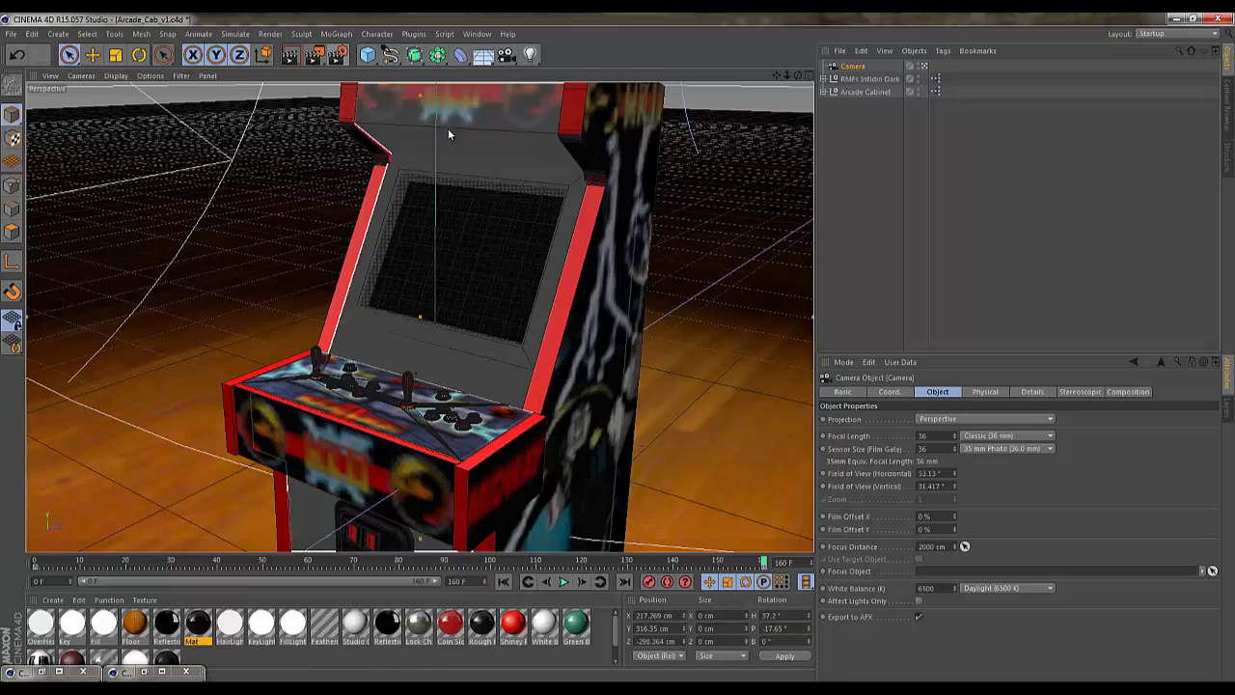
Change the render's save file name to Cab_no_video, check the output settings, and render the animation to the Picture Viewer.
click(367, 54)
click(337, 55)
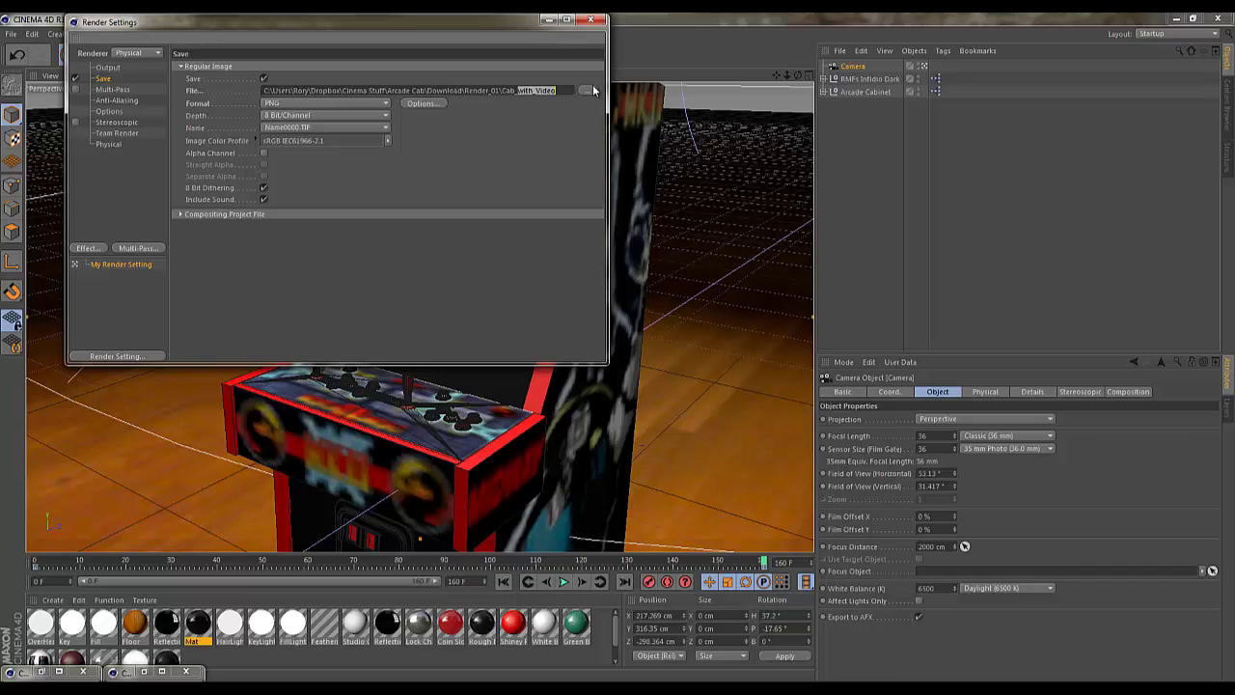
text(no_video)
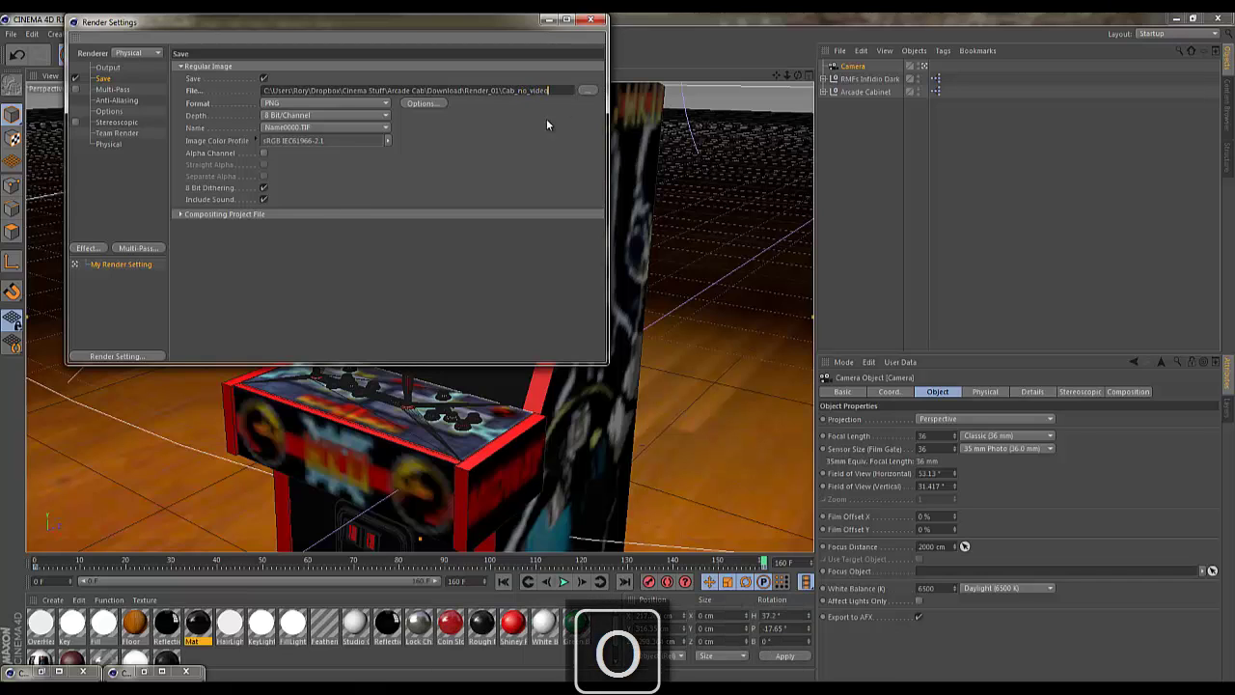
click(105, 69)
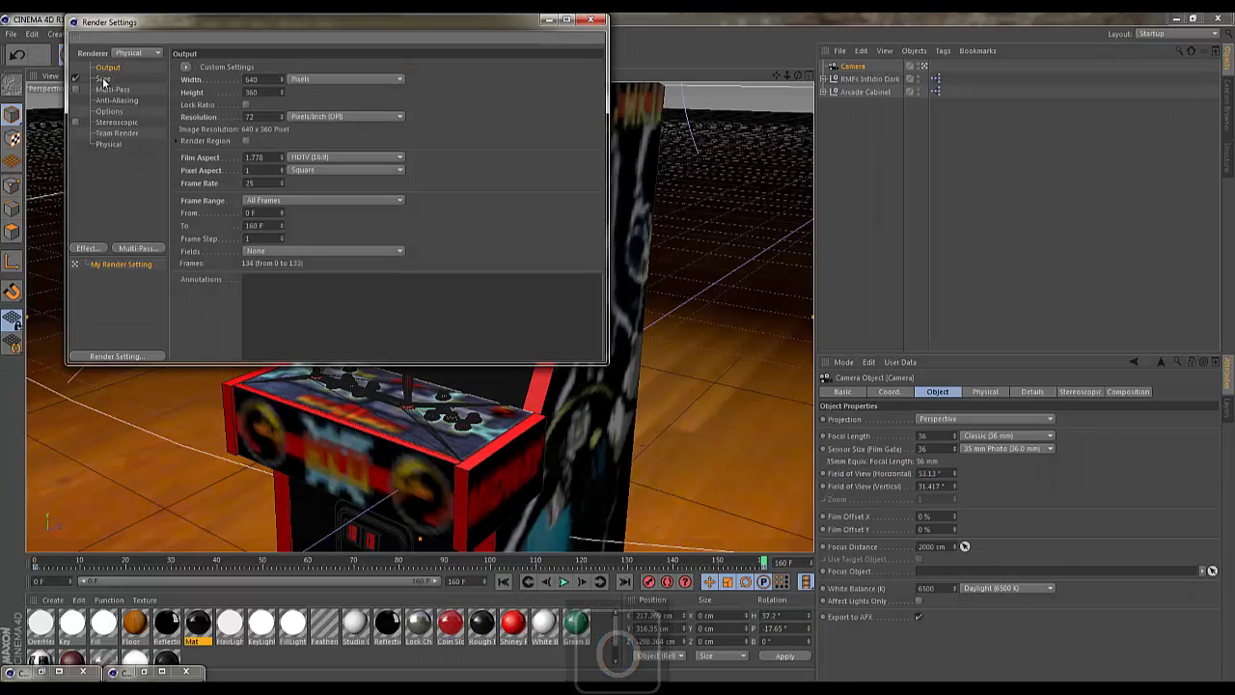
click(103, 80)
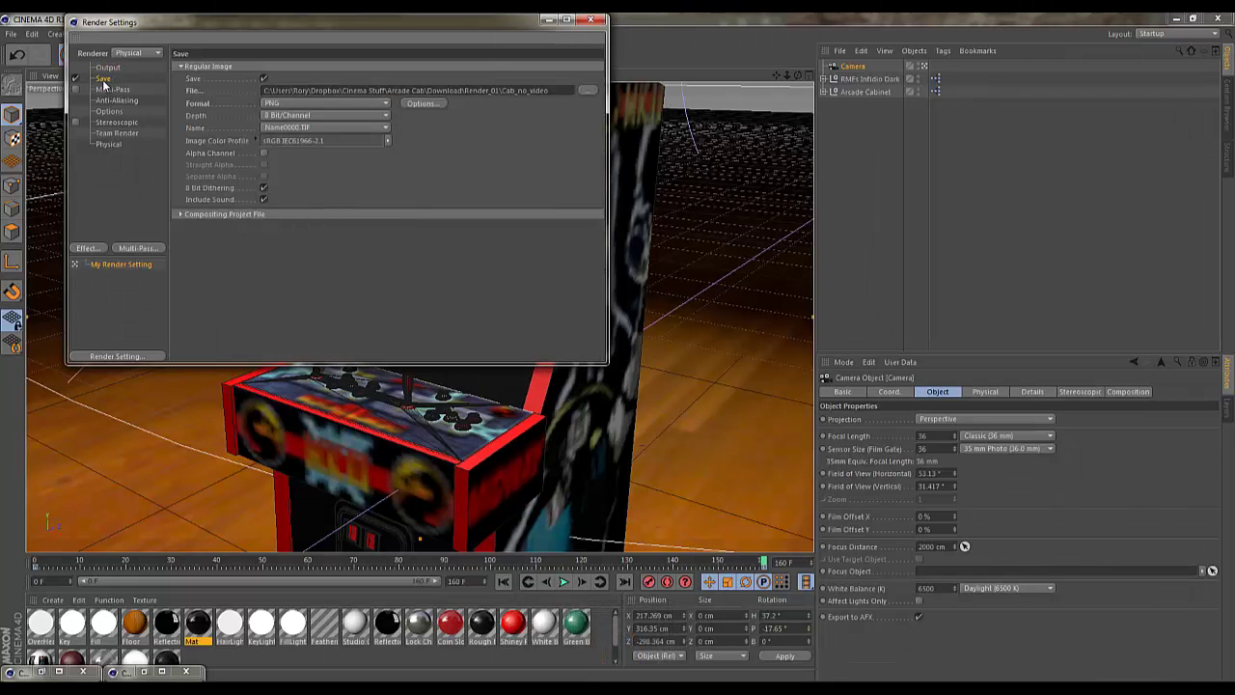
click(592, 20)
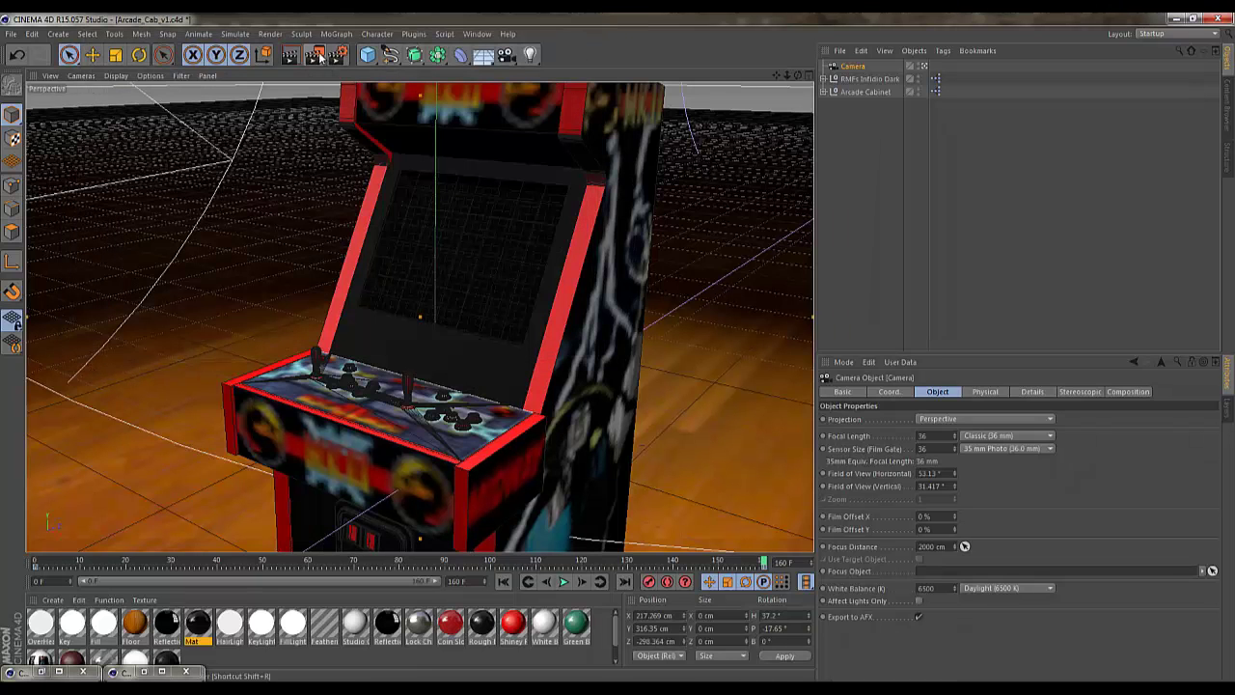
click(316, 55)
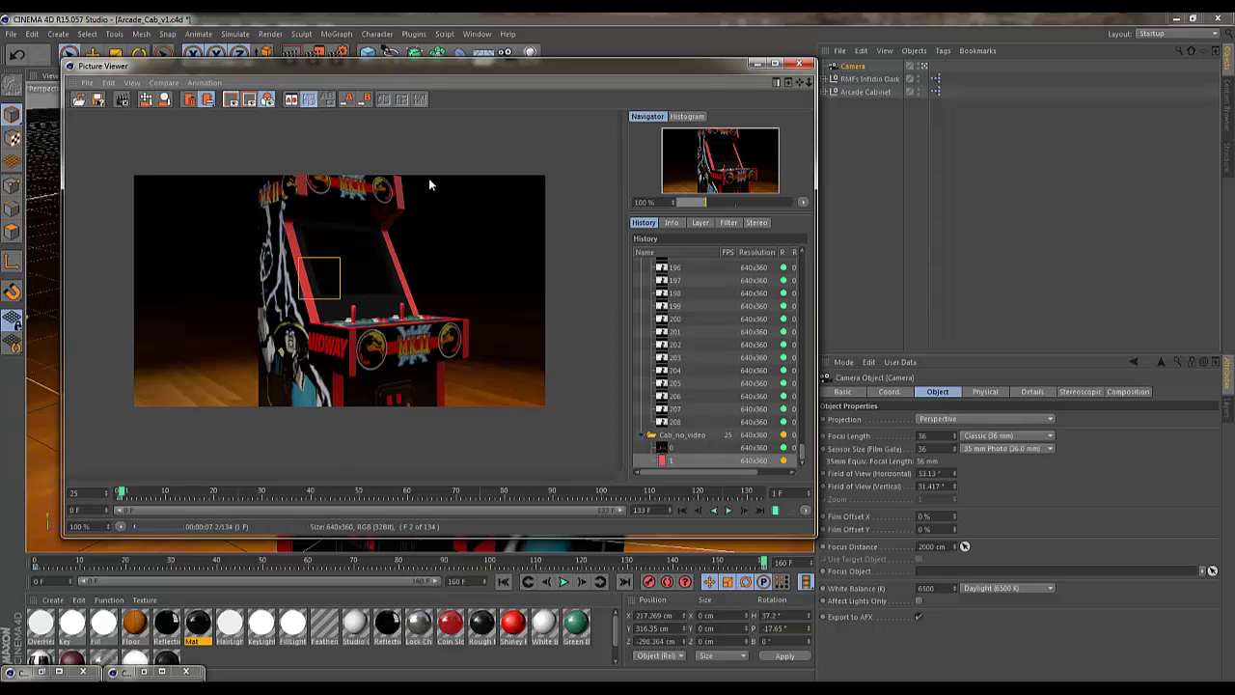
Enable saving a compositing project file for After Effects with the Relative and Include 3D Data options in the render settings.
click(341, 52)
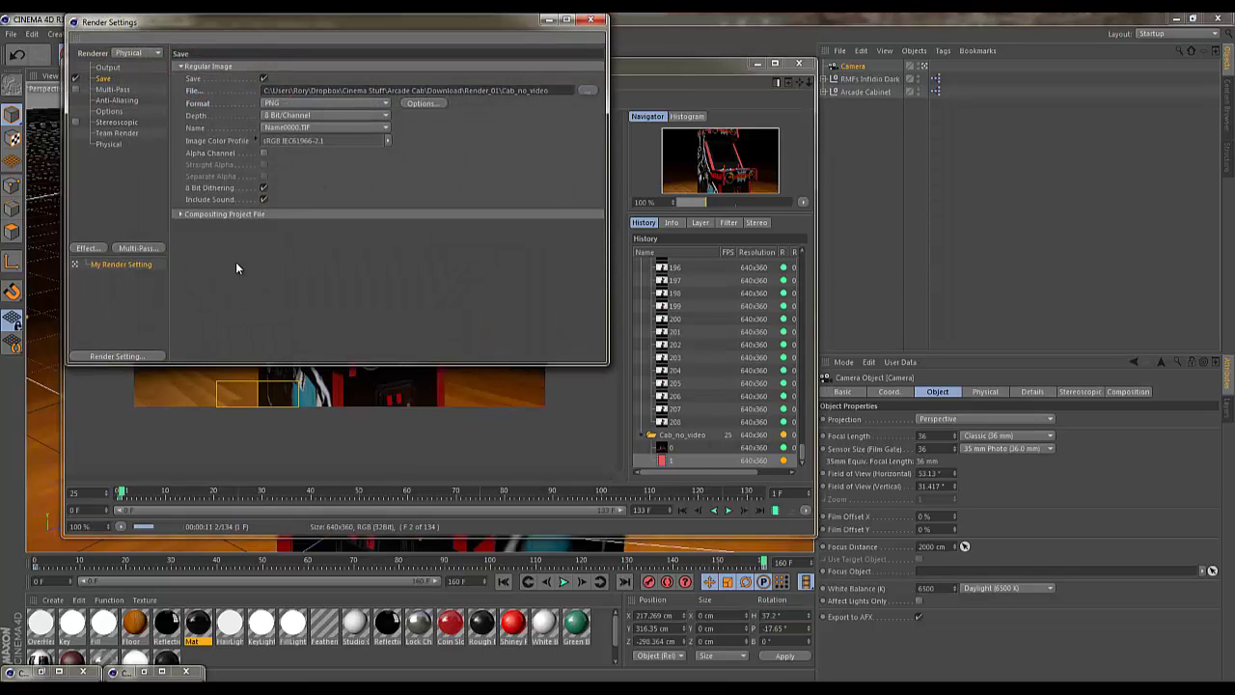
click(180, 213)
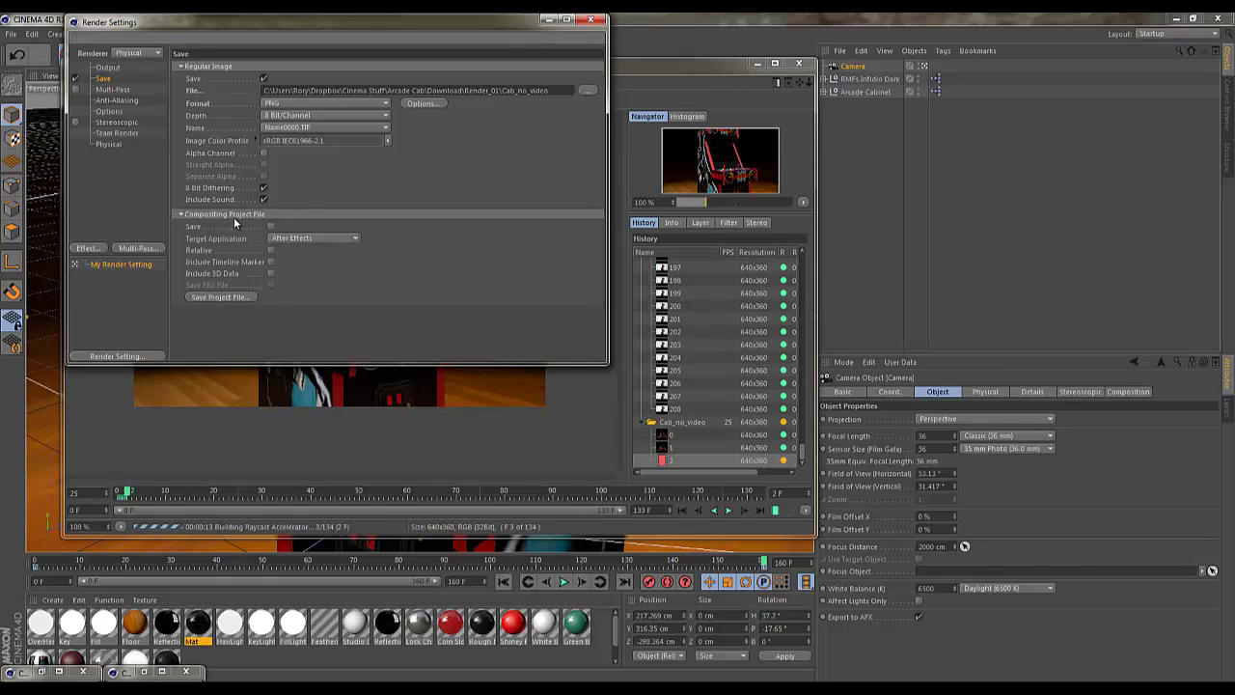
click(270, 226)
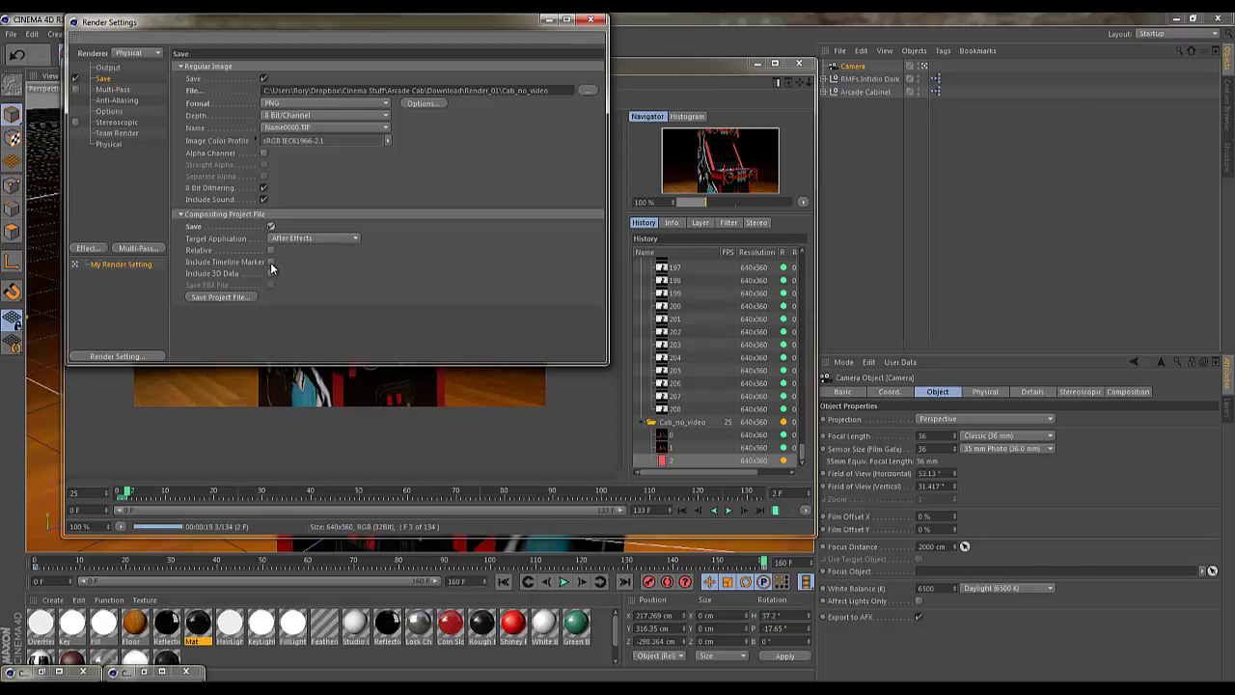
click(270, 250)
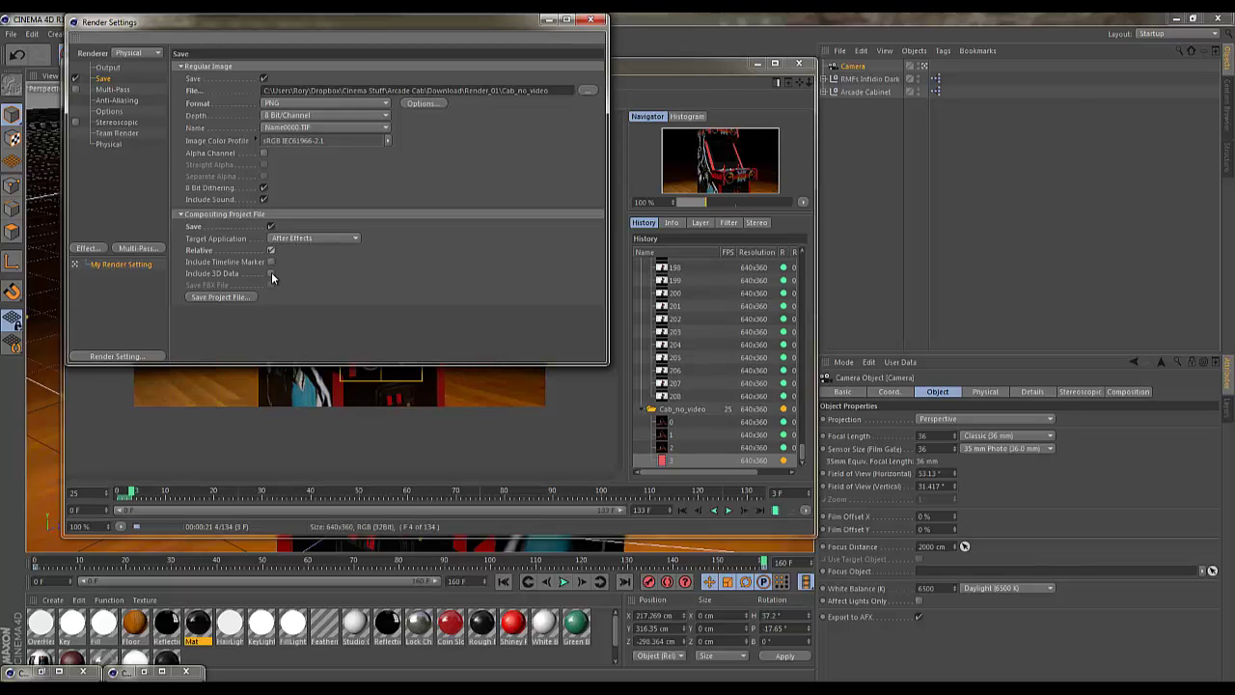
click(270, 273)
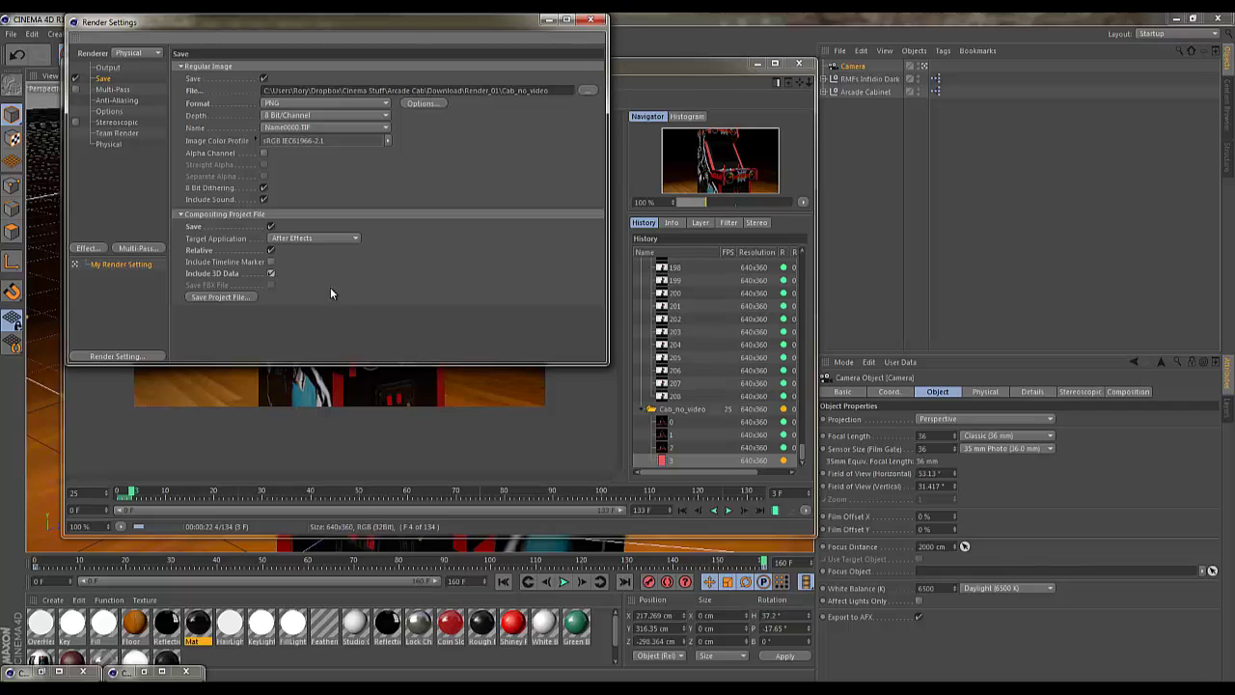
Save the compositing project file as Arcade_Cab_v1 in the Download folder and close the render settings.
click(221, 297)
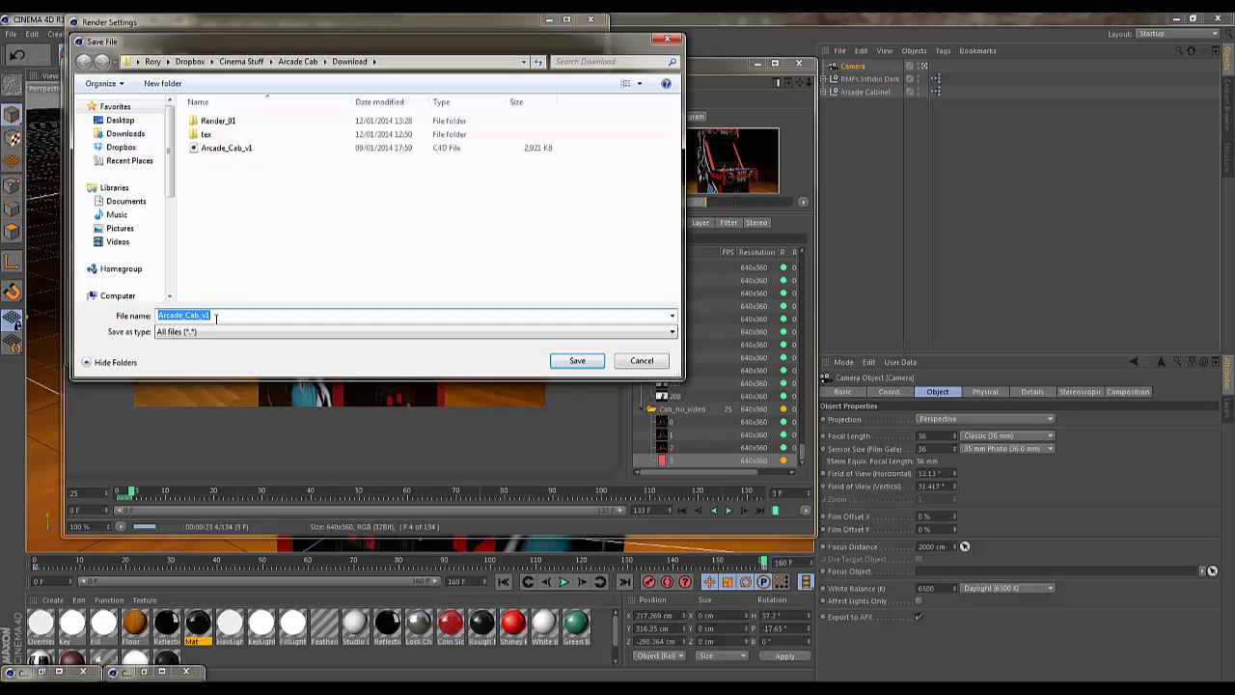
click(577, 360)
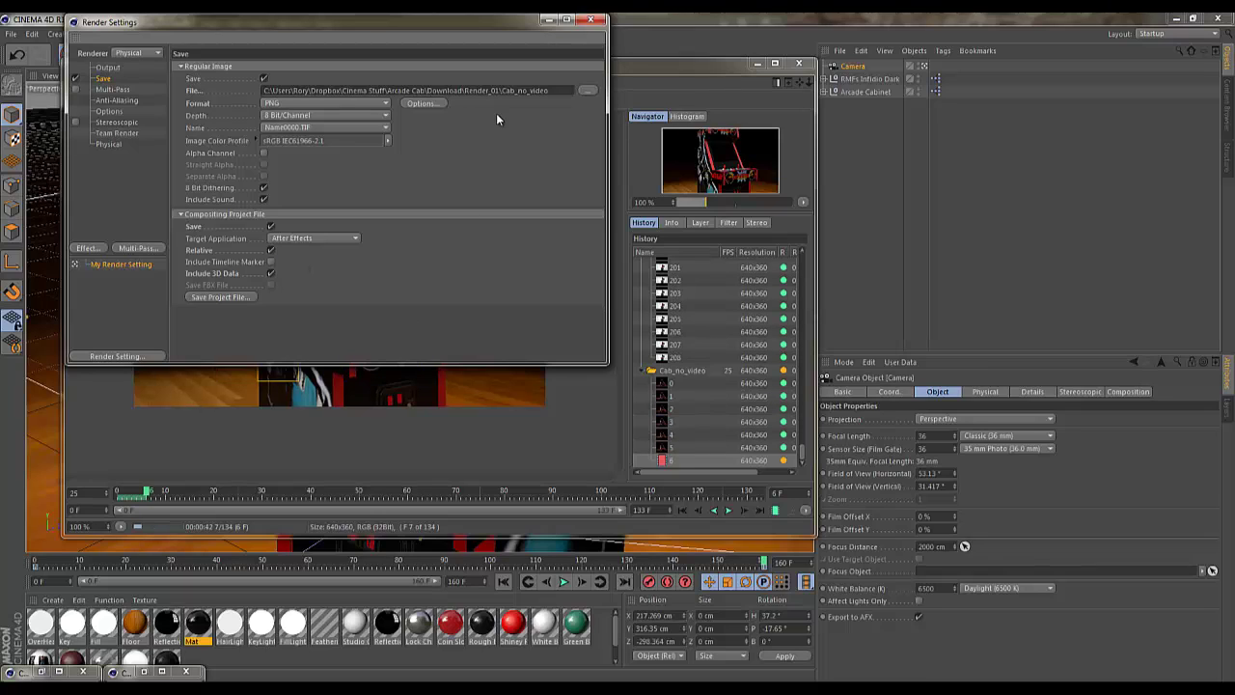
click(592, 21)
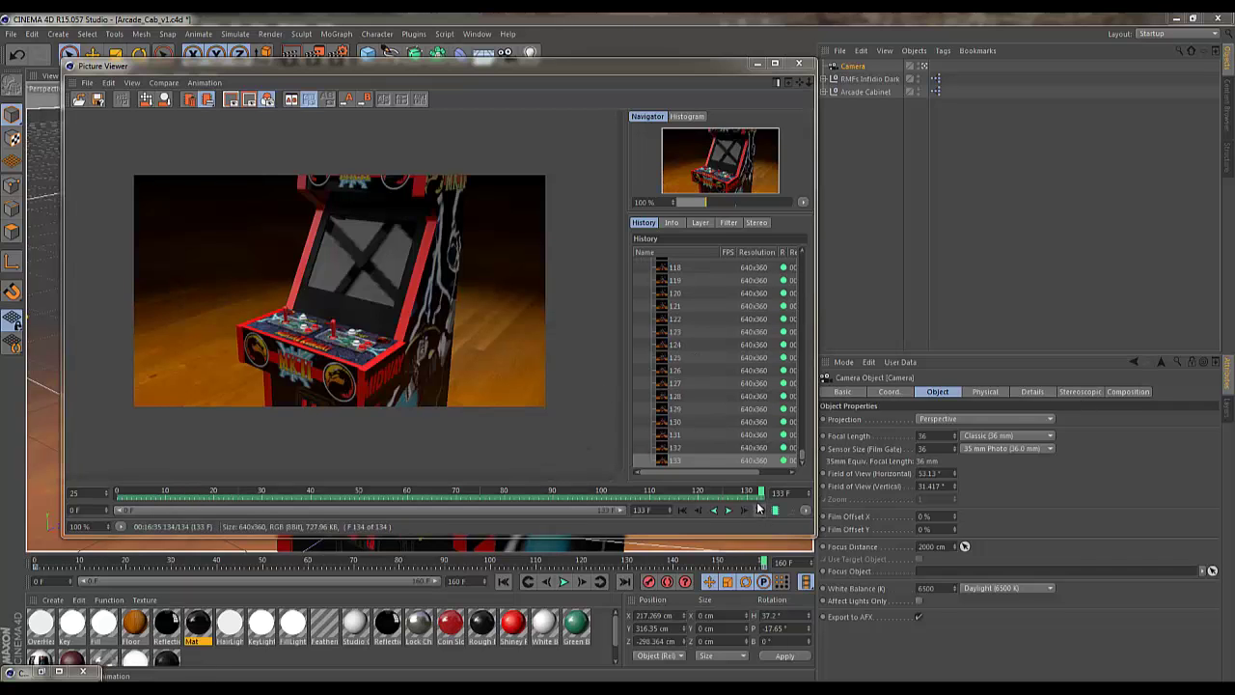
Play back the rendered Cab_no_video animation and scrub through its frames to examine the cabinet's screen and lighting.
drag(762, 493, 116, 491)
click(727, 511)
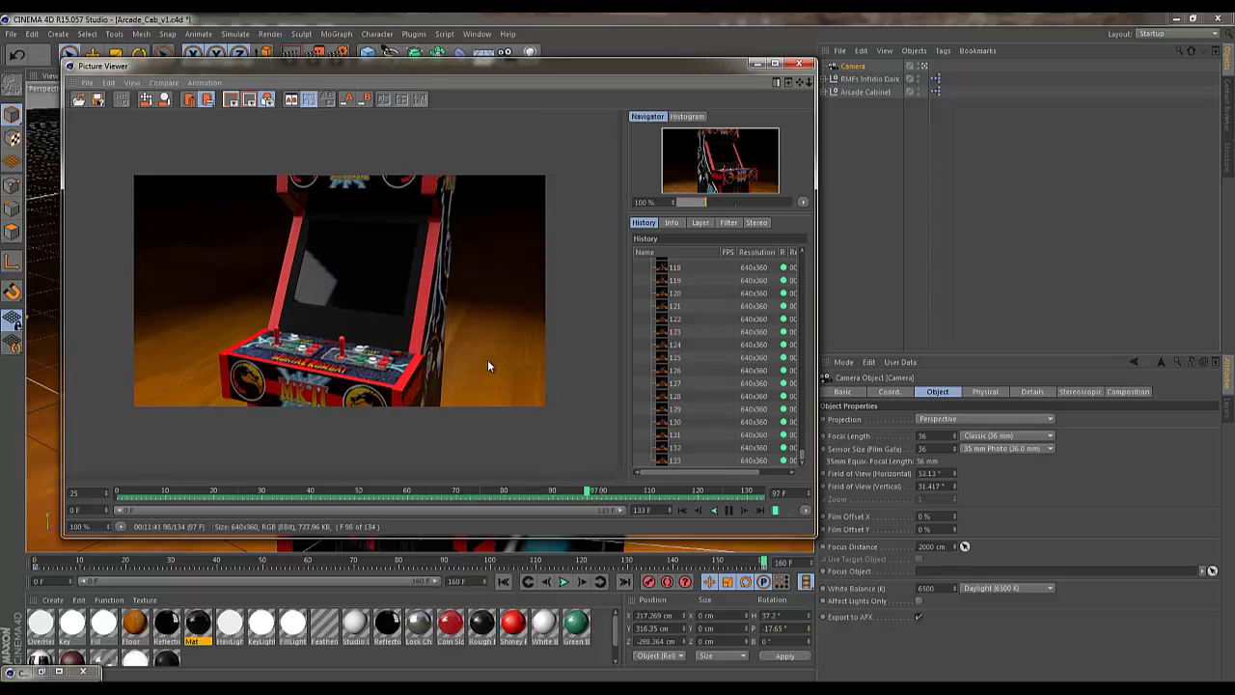
click(731, 511)
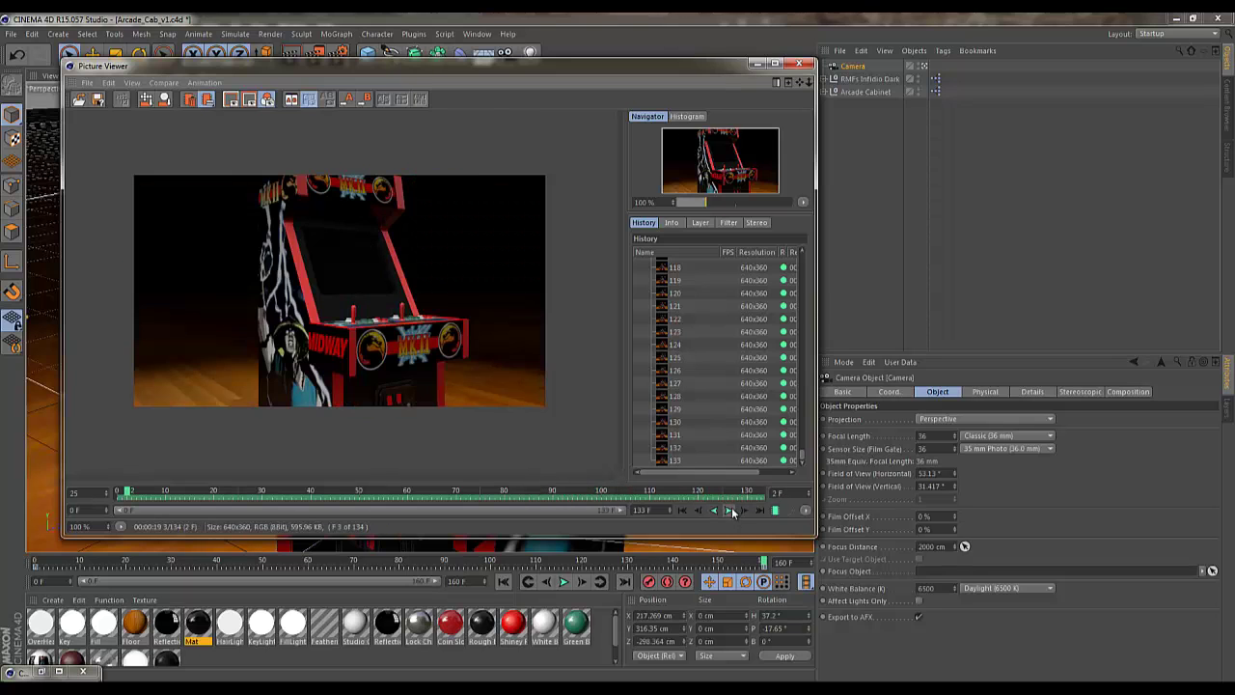
click(666, 492)
drag(612, 492, 558, 493)
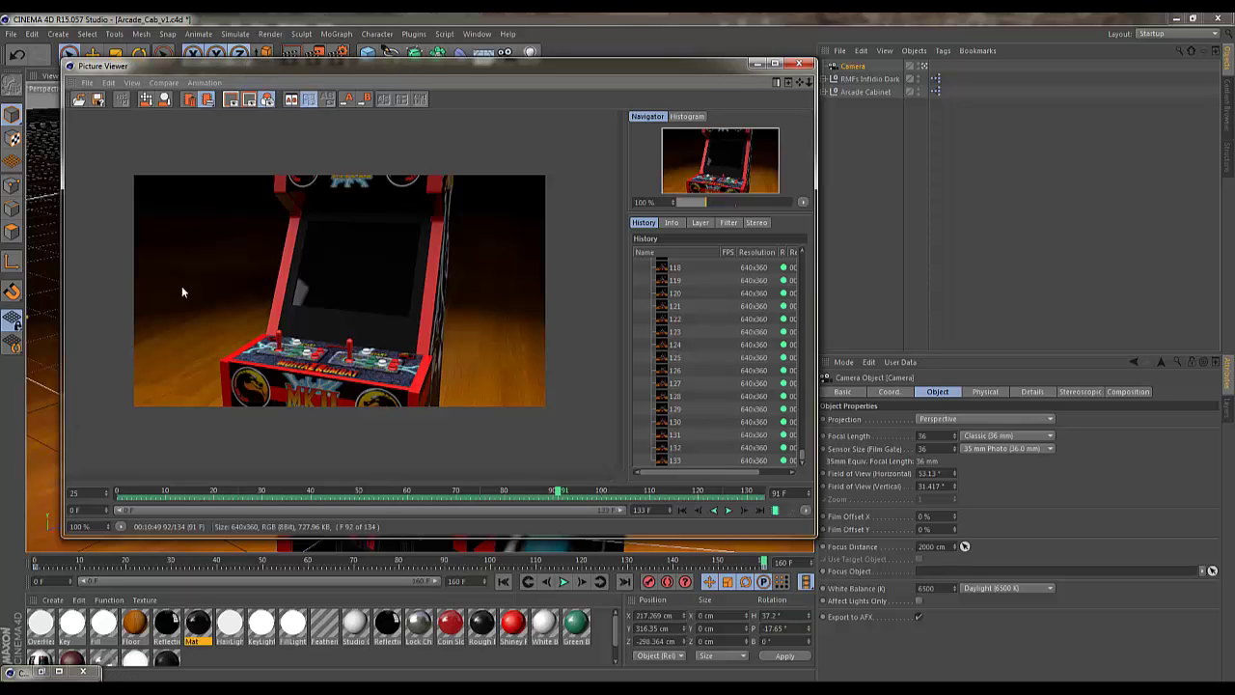
drag(562, 493, 377, 492)
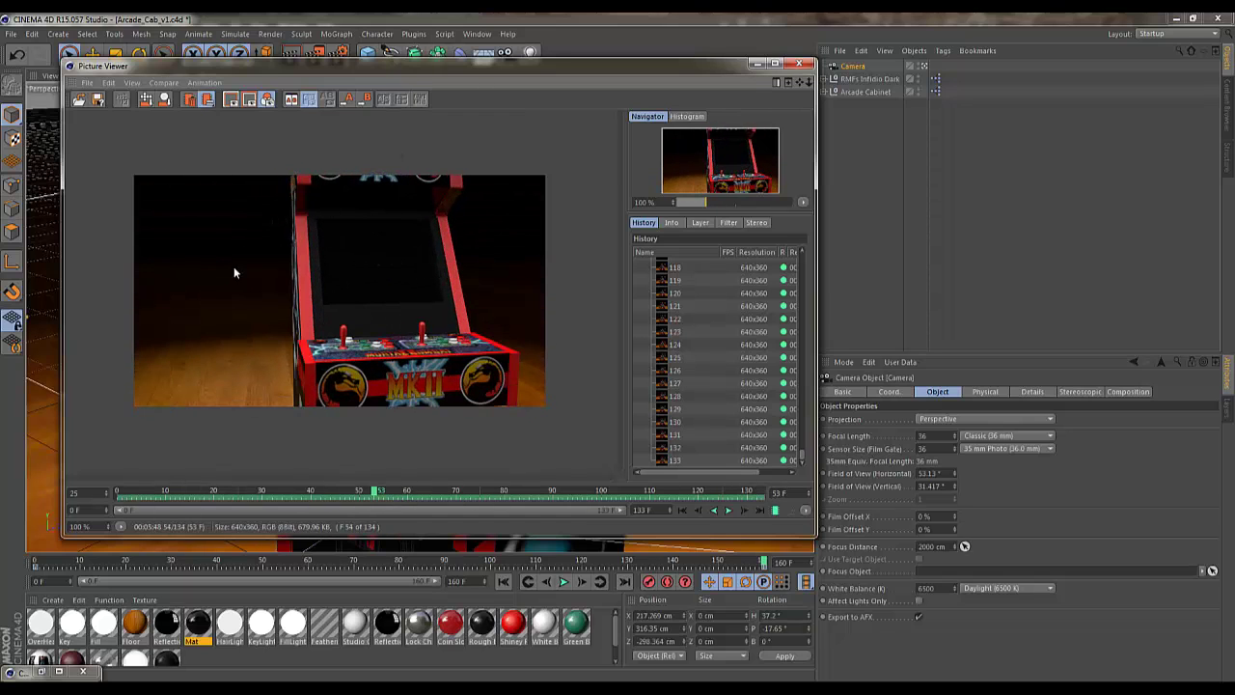
drag(376, 494, 612, 493)
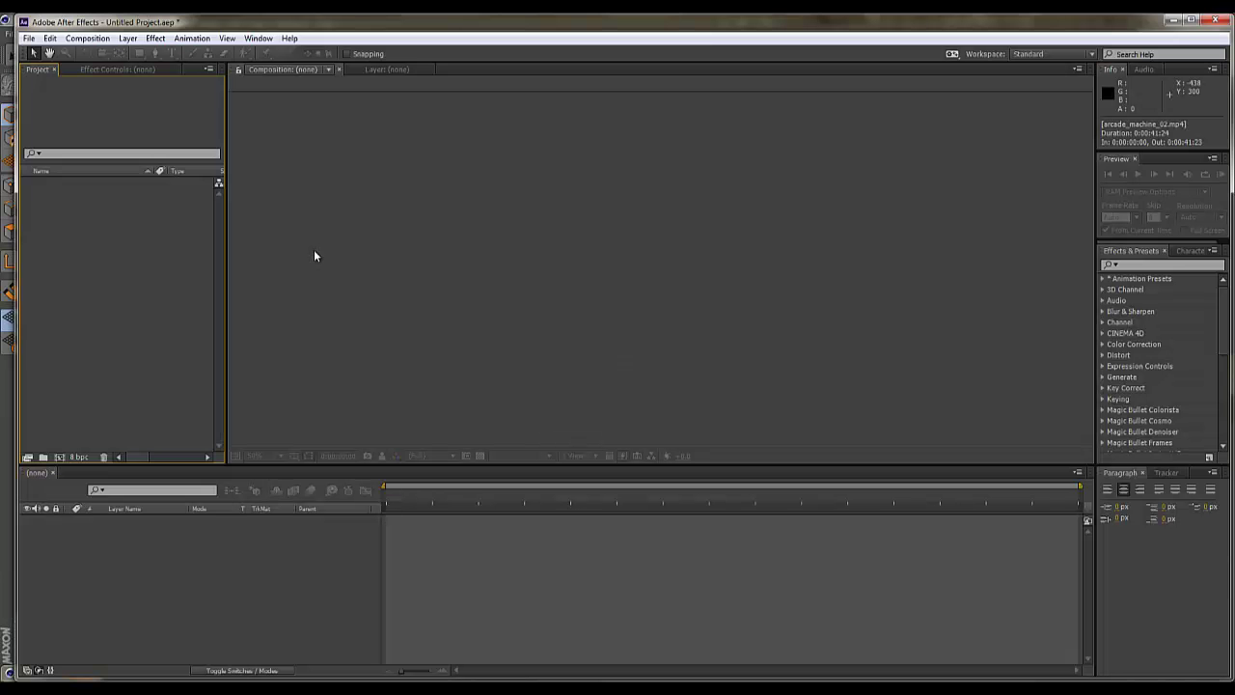
Switch to After Effects and import the compositing file Arcade_Cab_v1.aec from the Download folder.
click(29, 38)
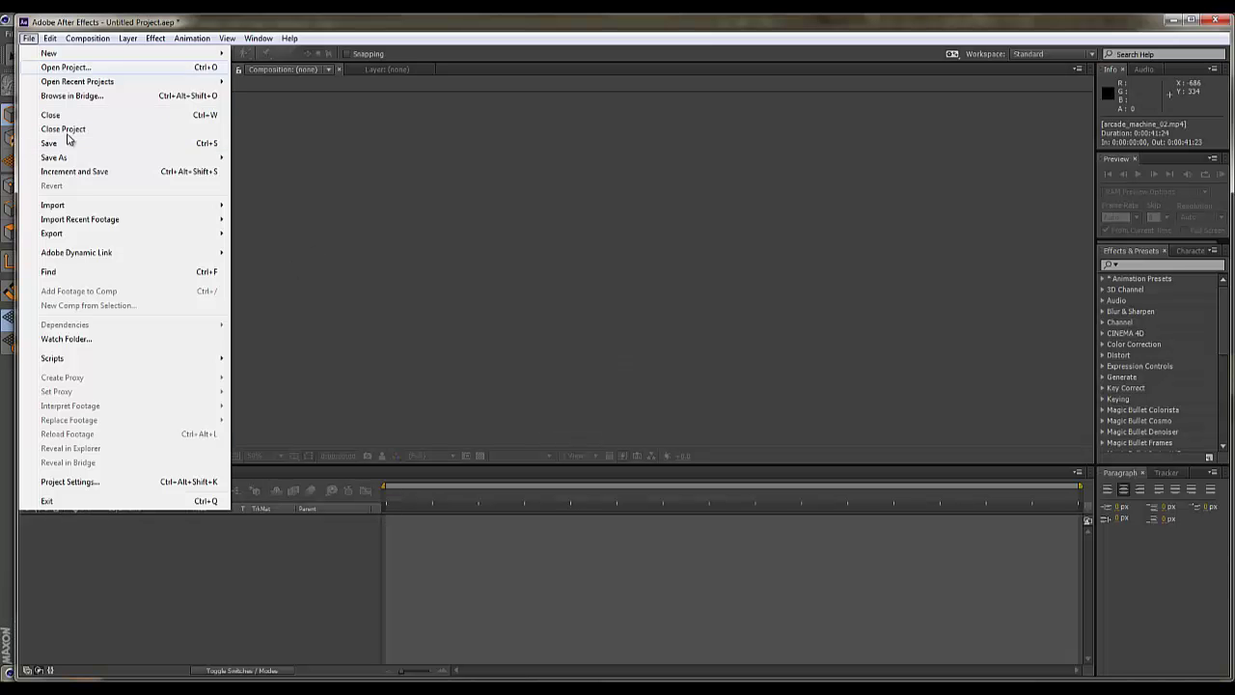
mouse_move(193, 204)
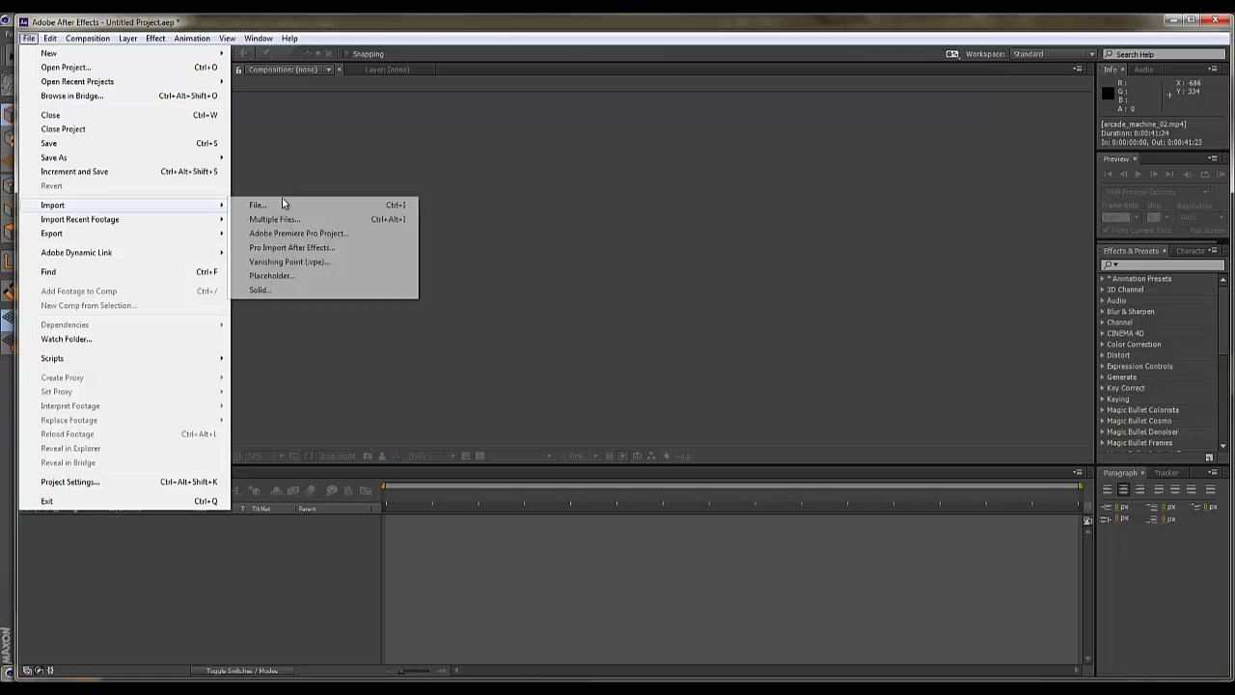
click(286, 205)
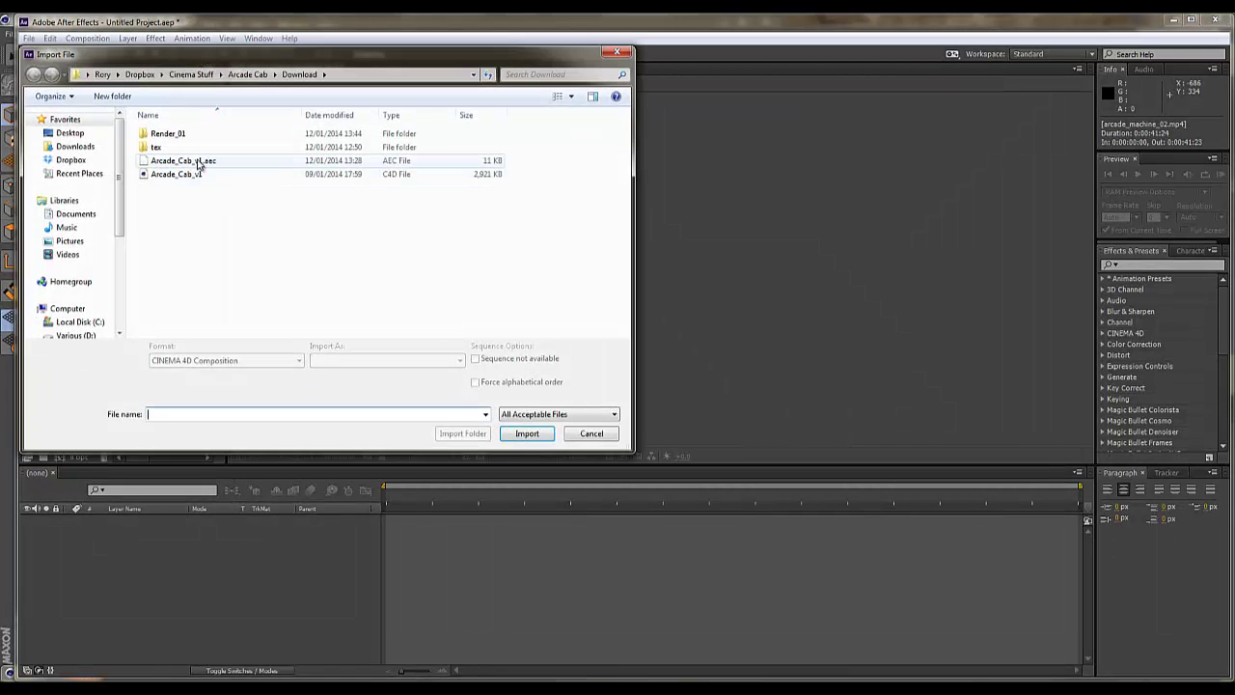
double_click(199, 160)
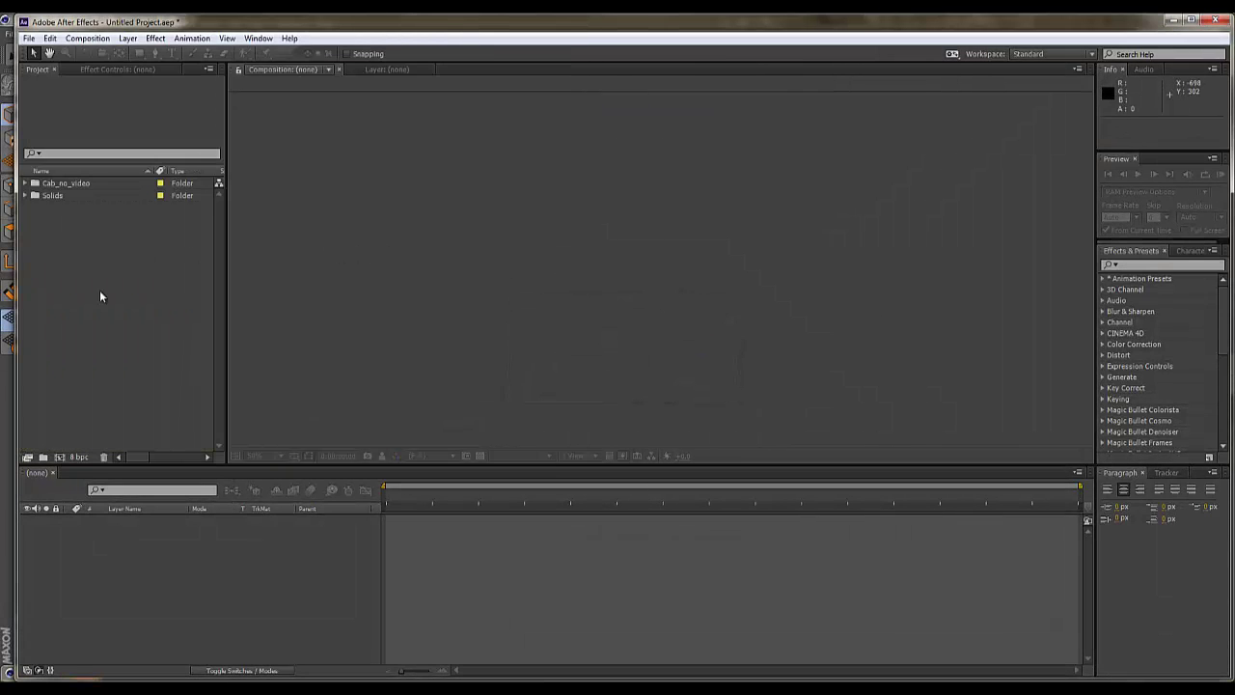
Open the Cab_no_video composition from the imported Cab_no_video folder.
click(26, 184)
click(72, 195)
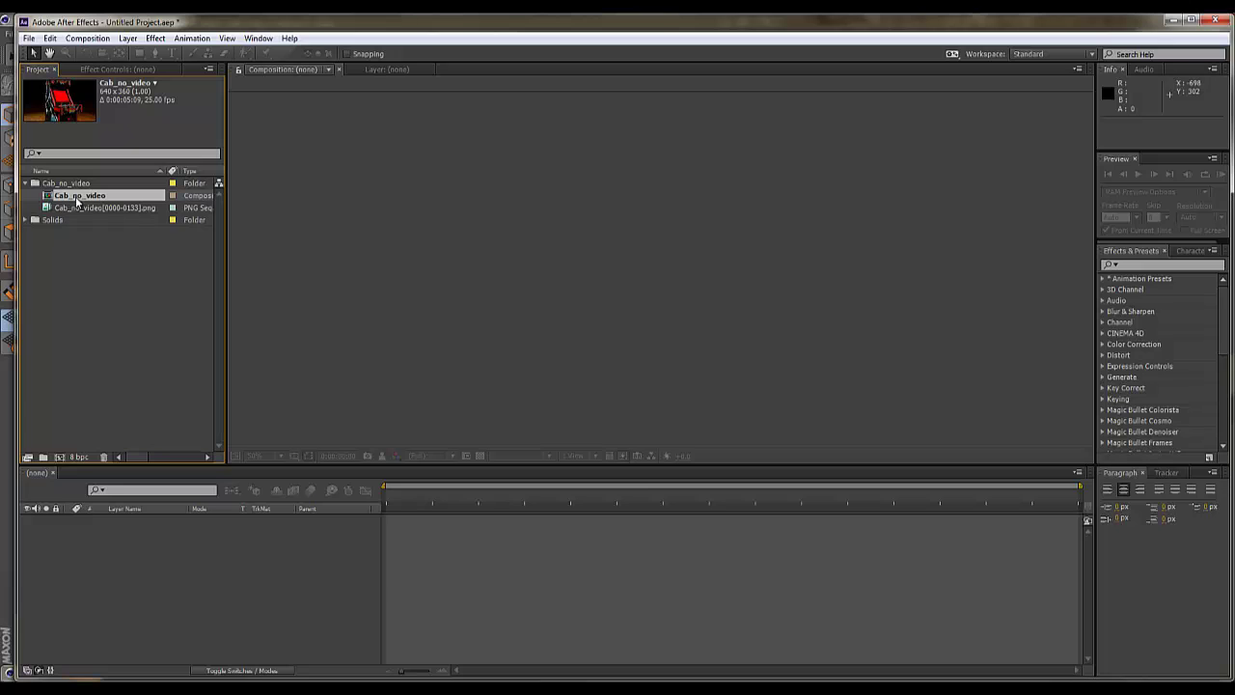
double_click(78, 199)
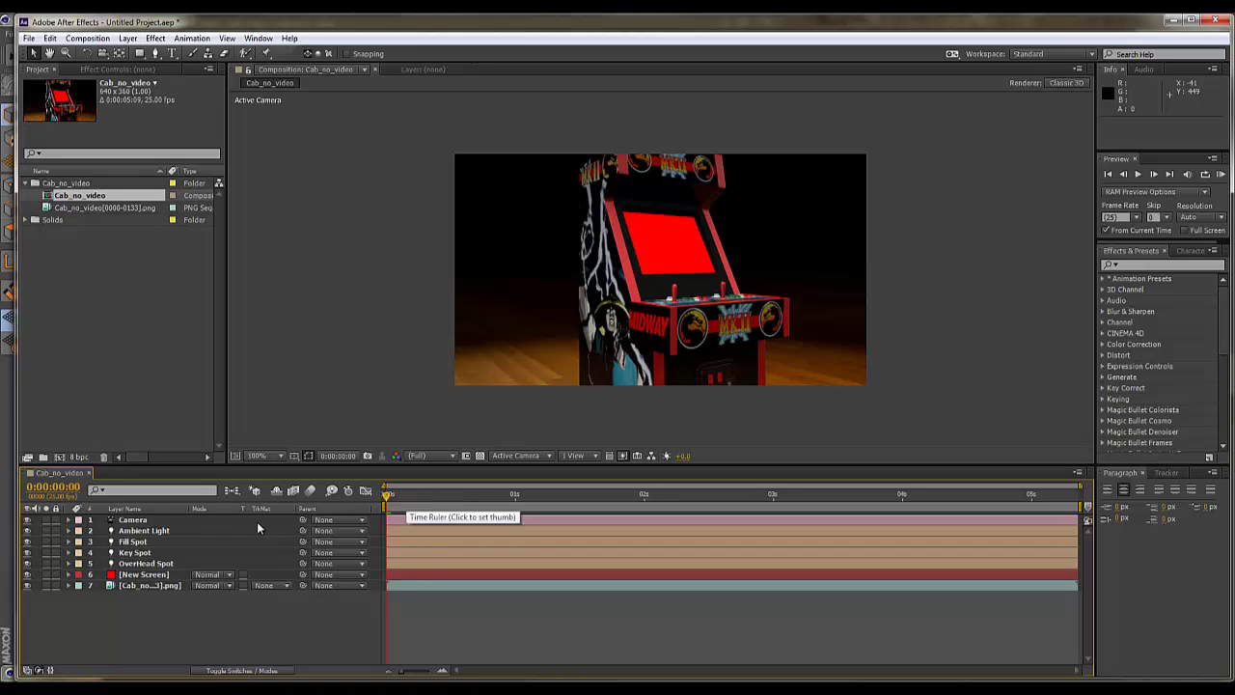
Examine the imported Camera, New Screen and rendered PNG sequence layers while scrubbing through the composition.
click(123, 521)
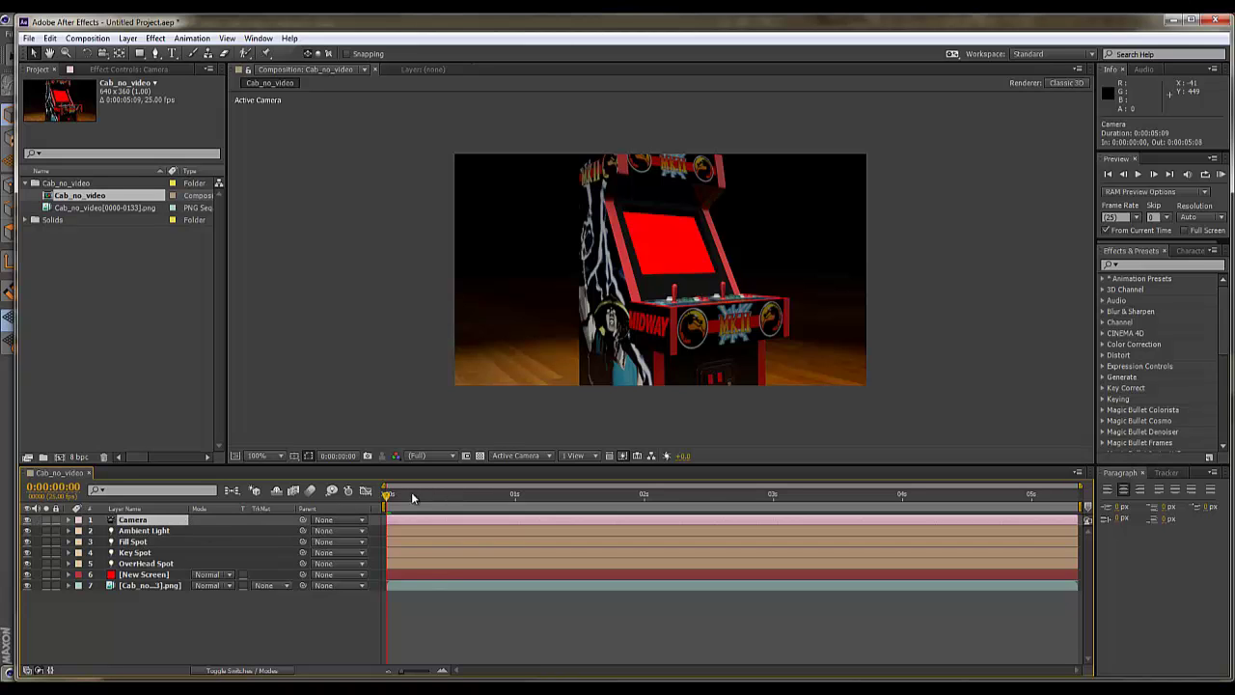
drag(411, 496, 386, 496)
click(144, 575)
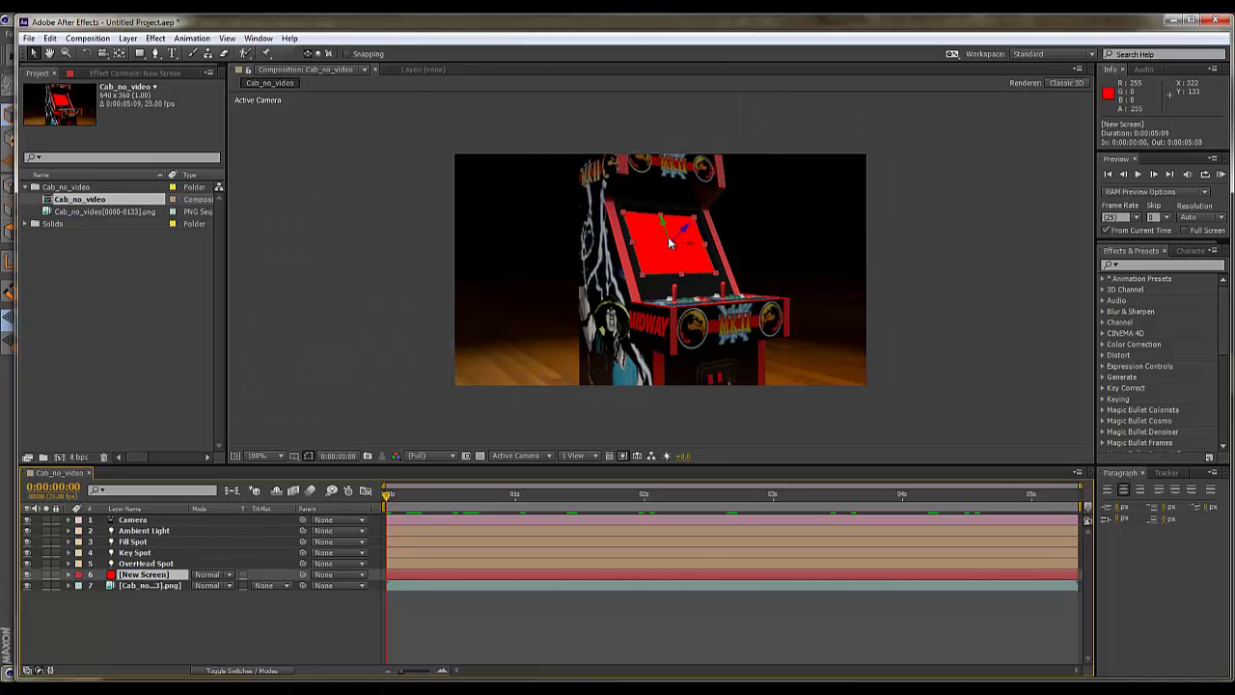
click(148, 586)
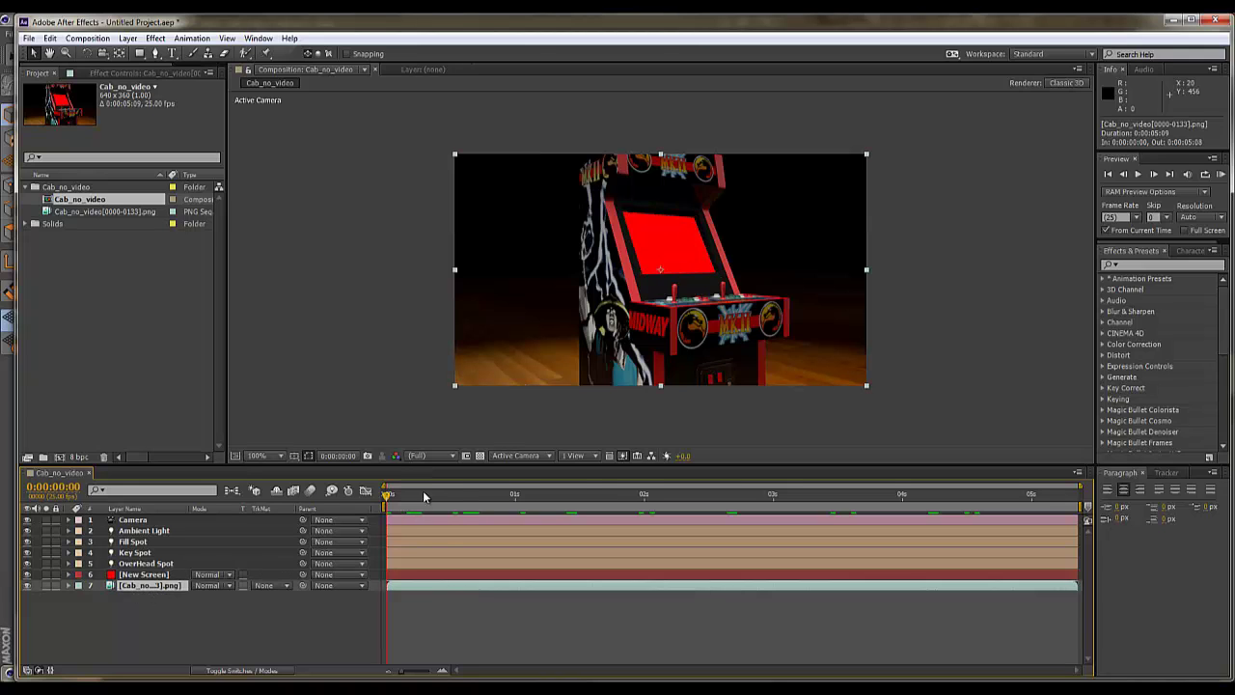
drag(425, 496, 371, 512)
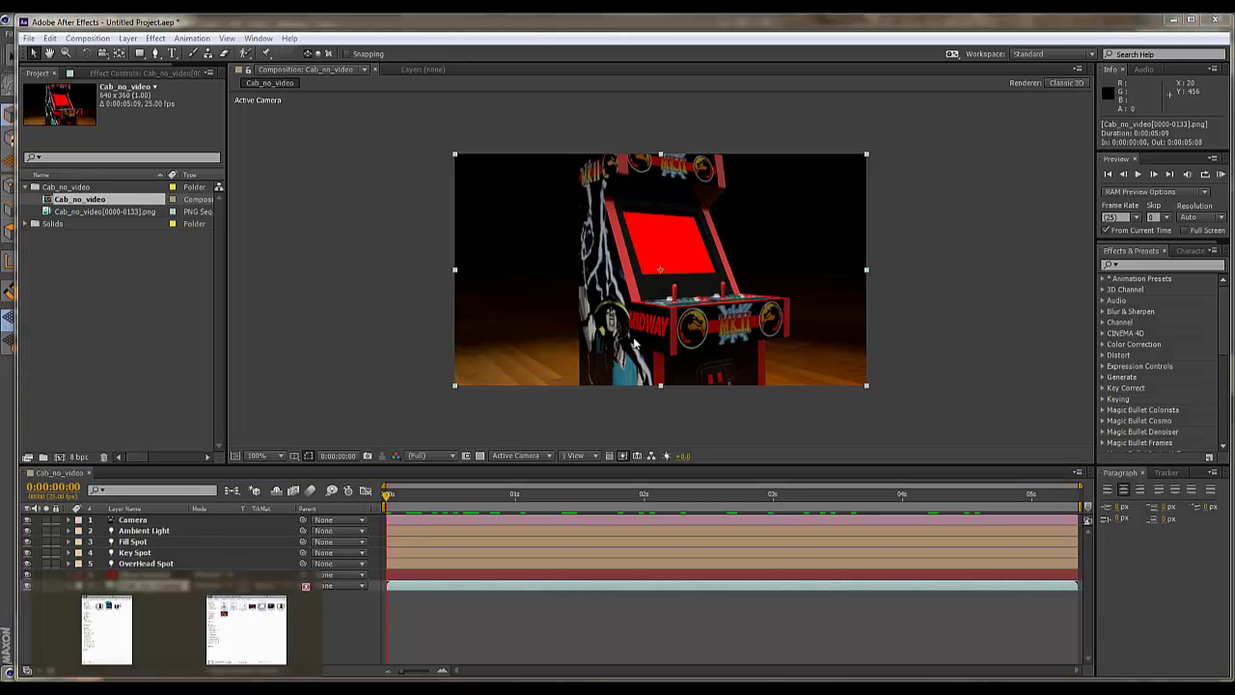
Import arcade_machine_02.mp4 from the Renders folder and add it to the composition directly above the New Screen layer.
click(257, 626)
click(705, 279)
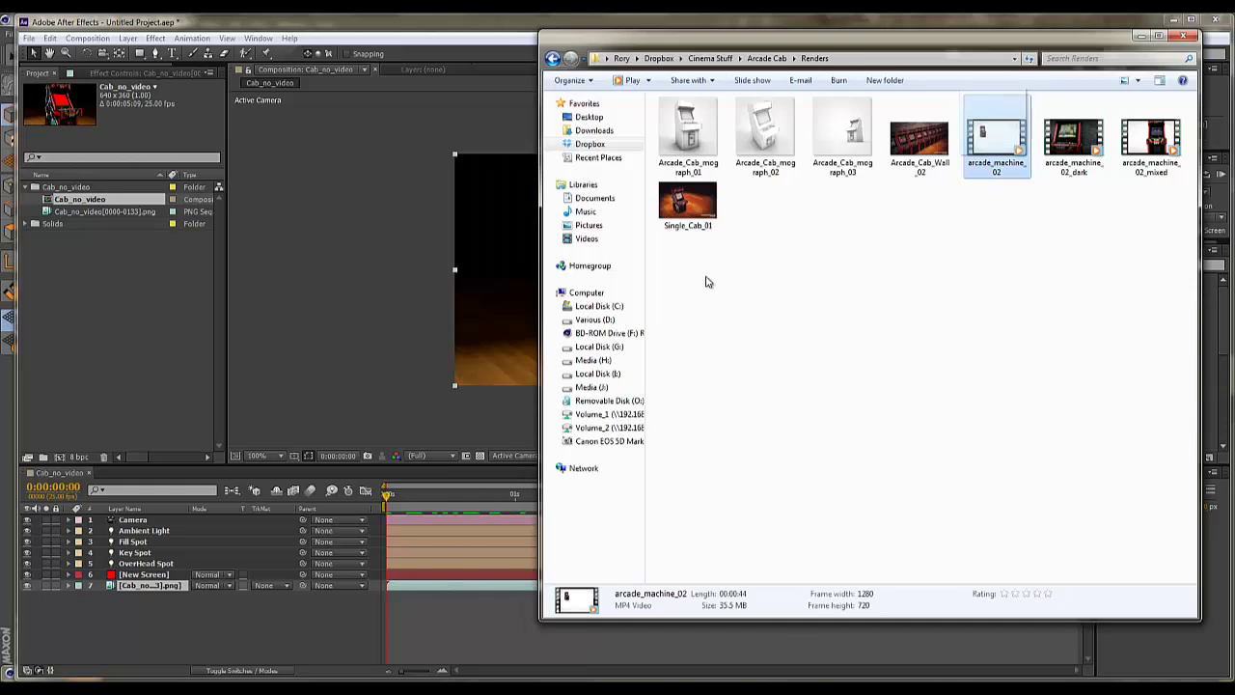
drag(996, 135, 149, 300)
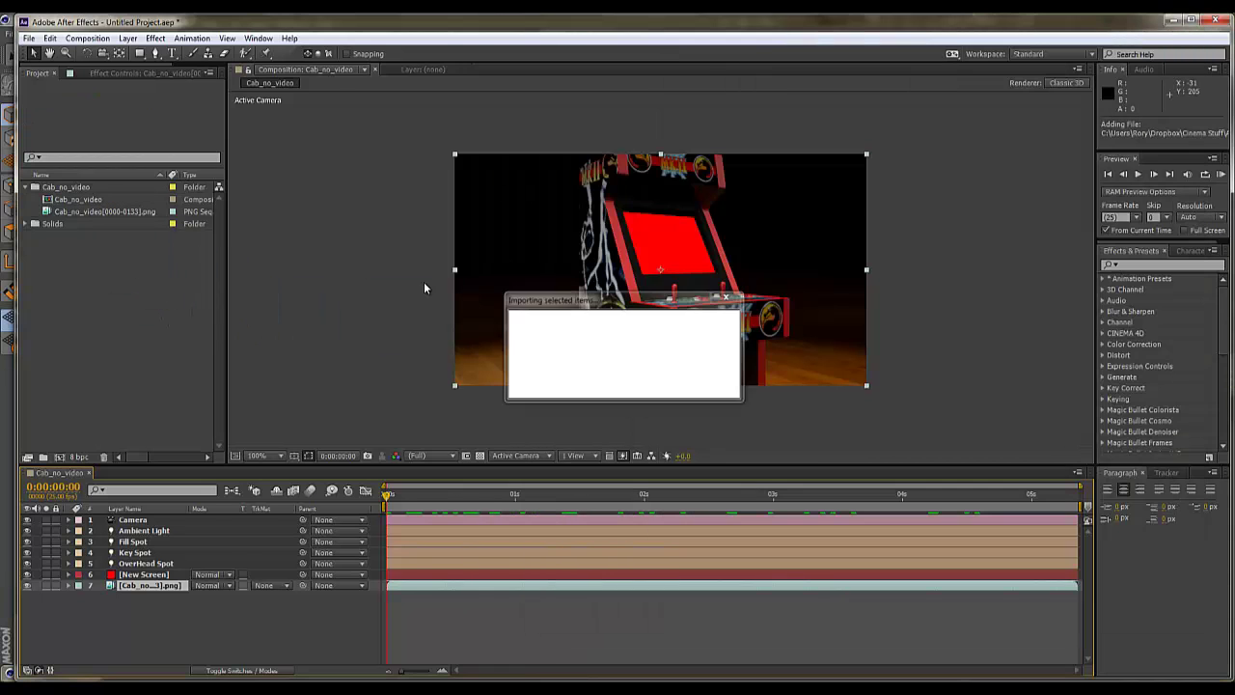
drag(120, 193, 147, 570)
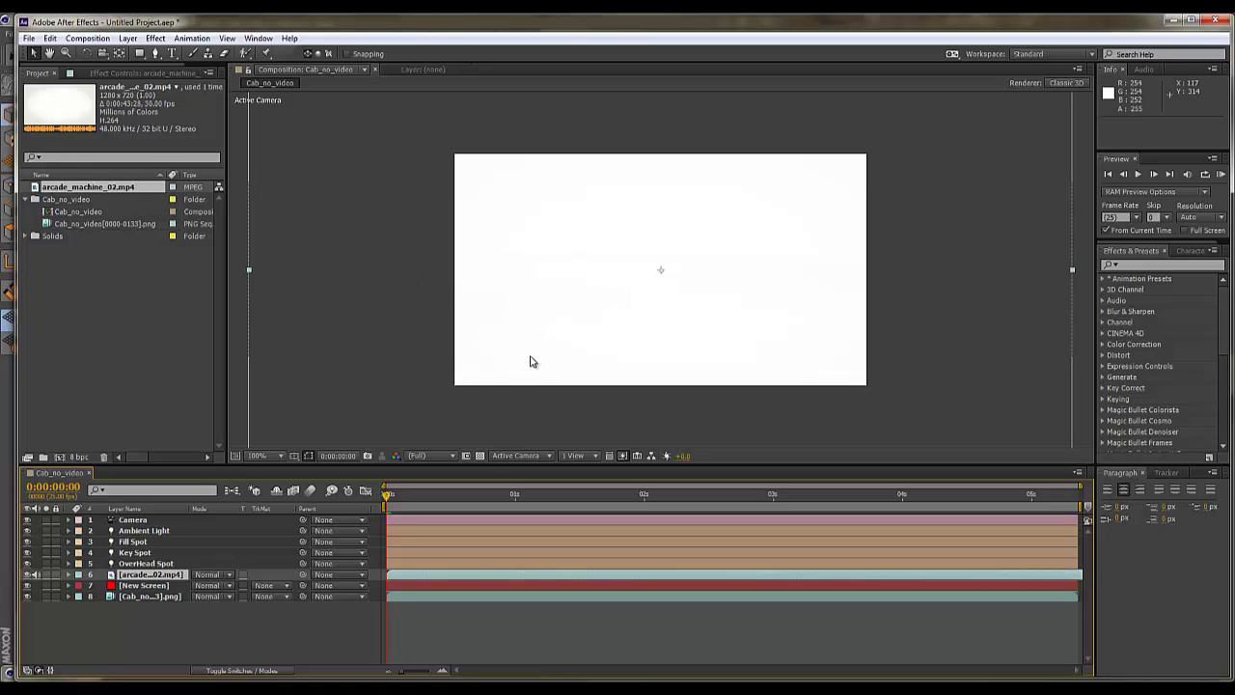
Scale the arcade_machine_02.mp4 layer to 31% and trim its blank opening so the clip starts on the arcade cabinet at frame 0.
key(s)
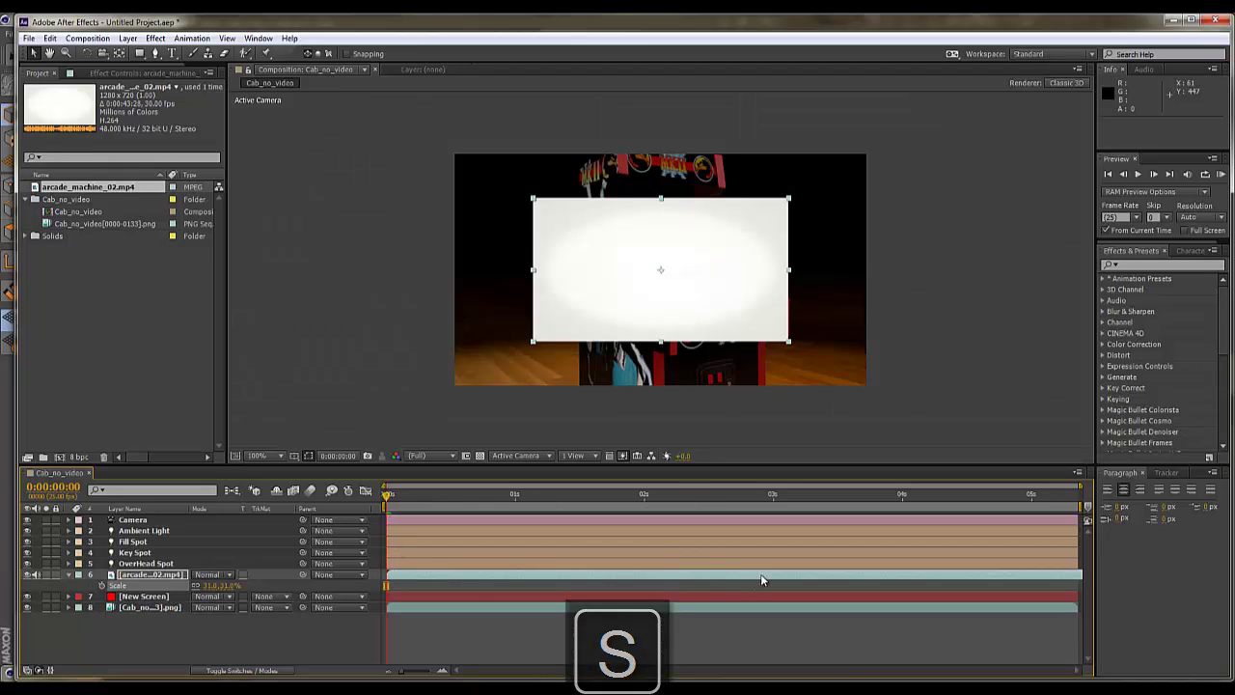
drag(892, 573, 856, 558)
drag(944, 573, 688, 571)
key(alt+bracketleft)
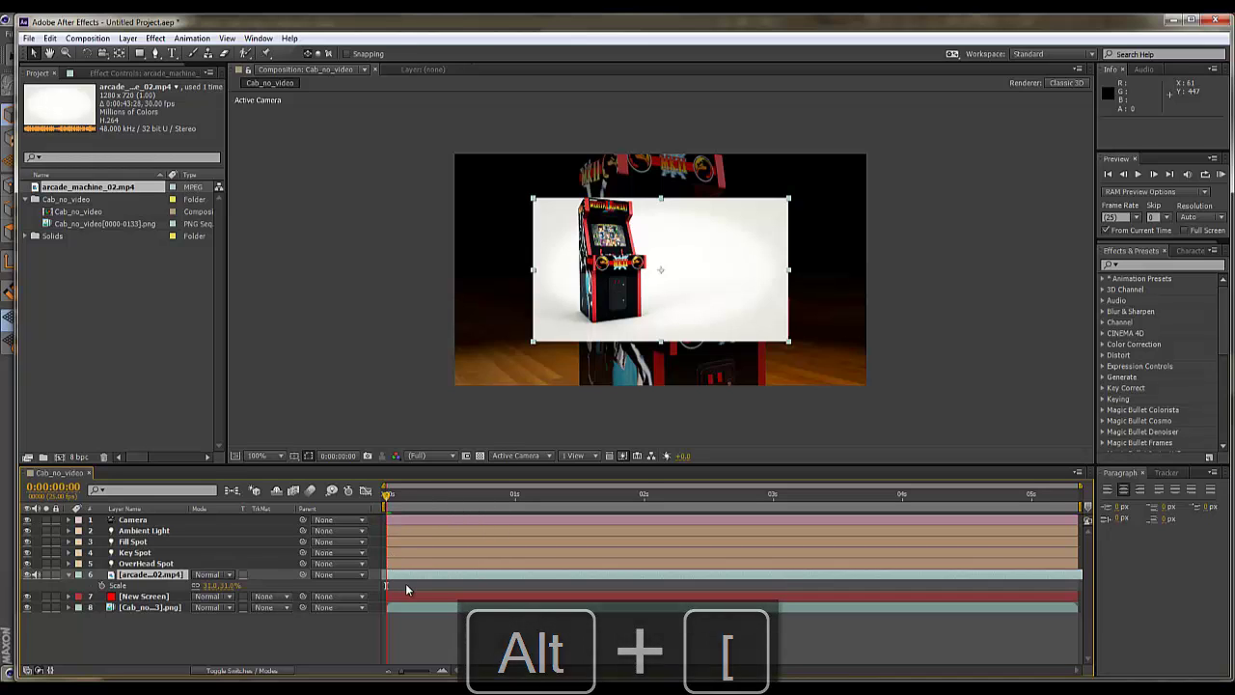
drag(412, 576, 473, 571)
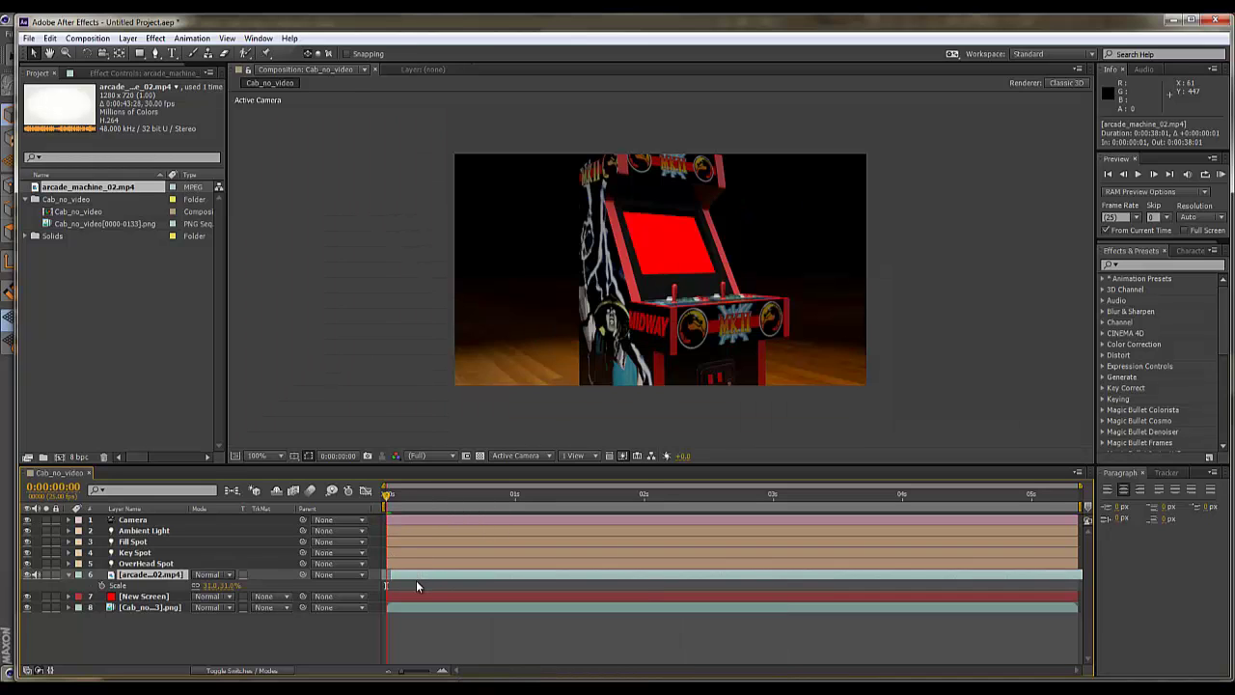
key(bracketleft)
click(422, 498)
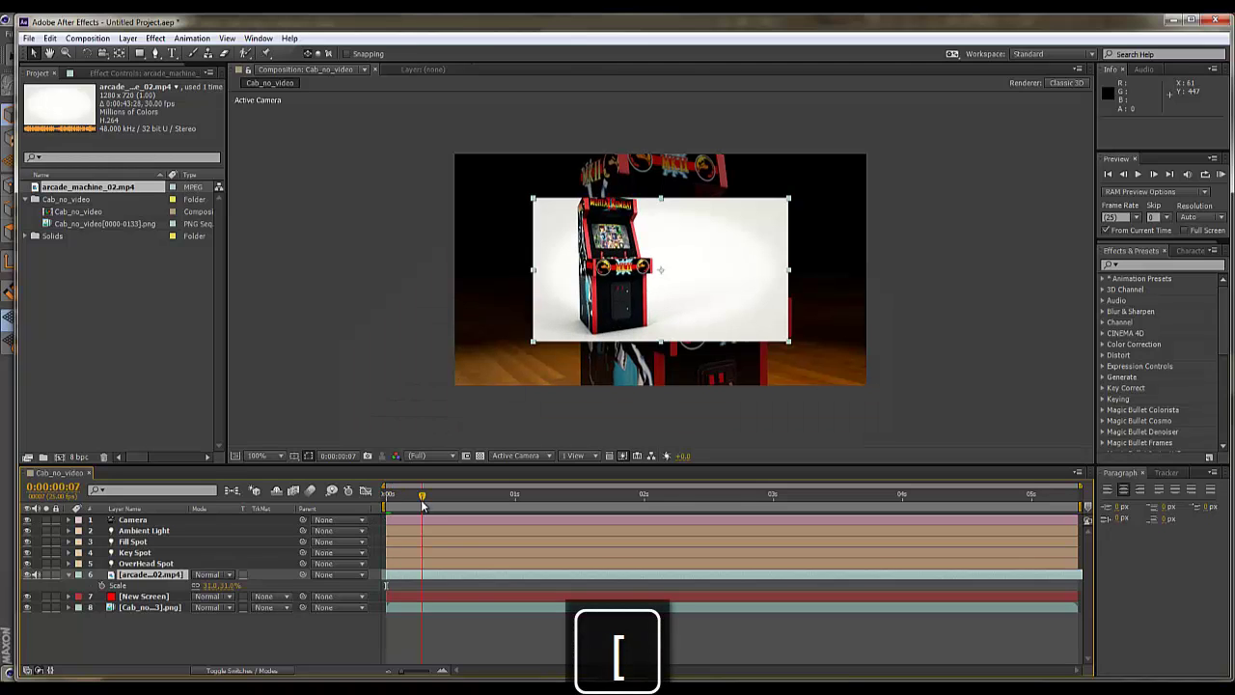
drag(422, 498, 388, 498)
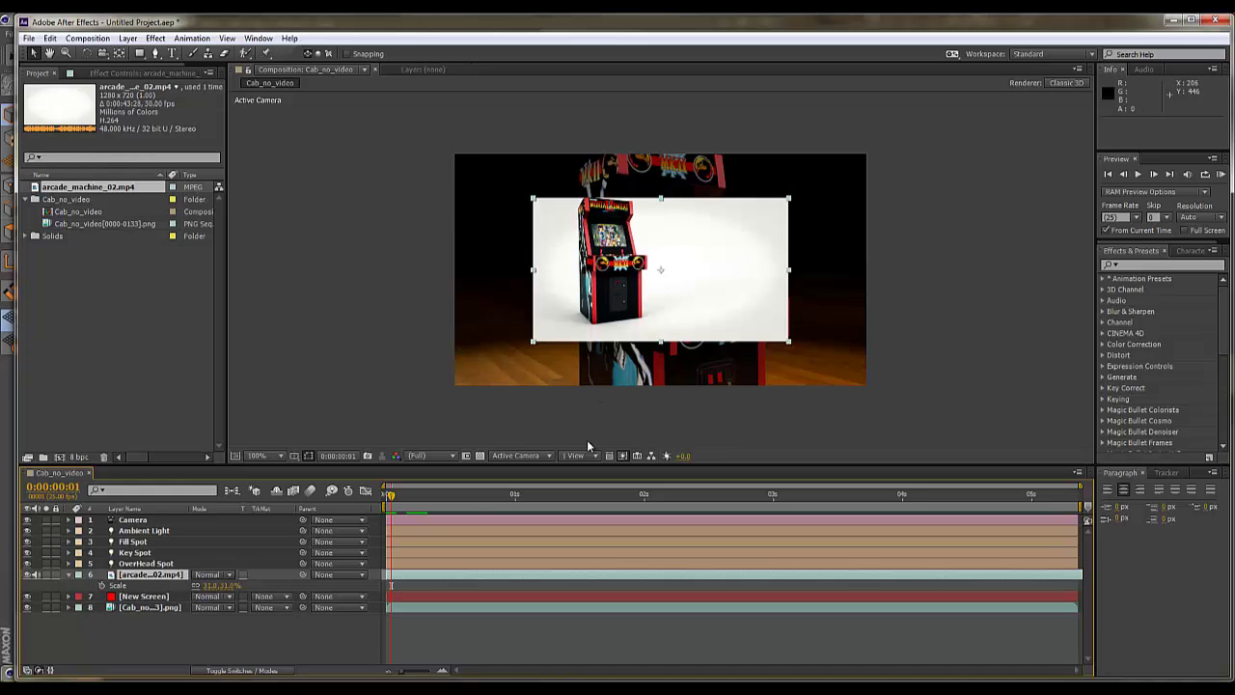
click(388, 497)
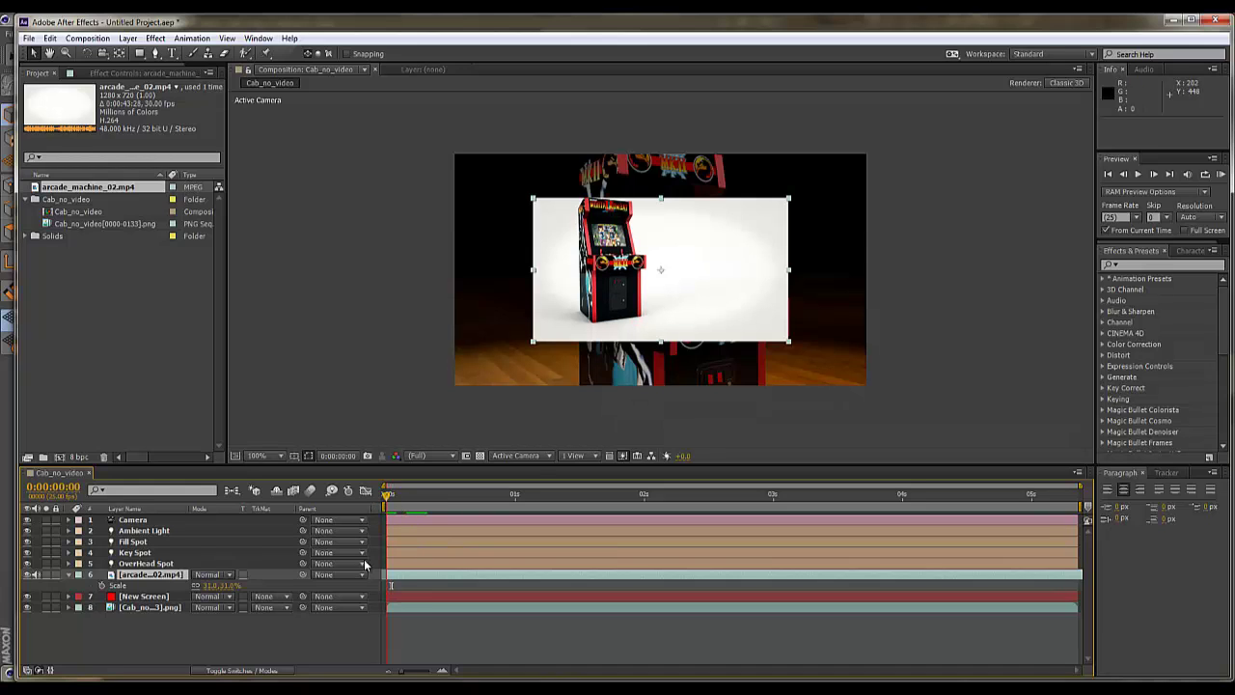
Turn the arcade_machine_02.mp4 layer into a 3D layer.
click(263, 669)
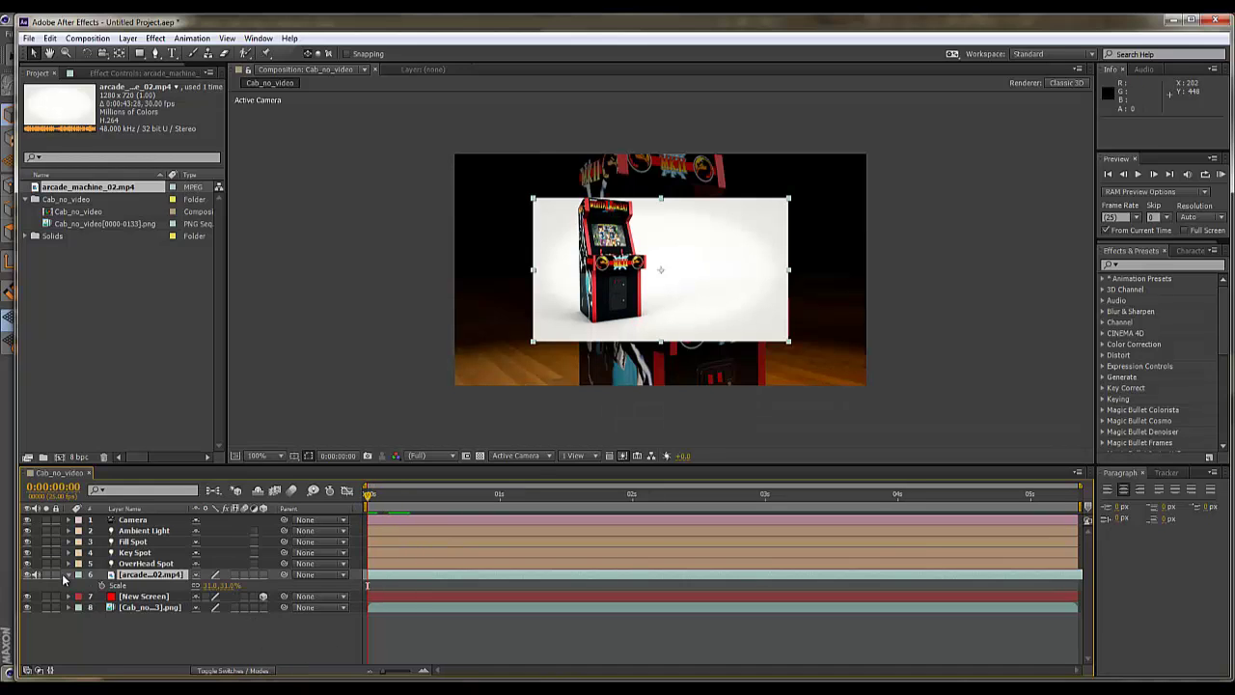
click(264, 575)
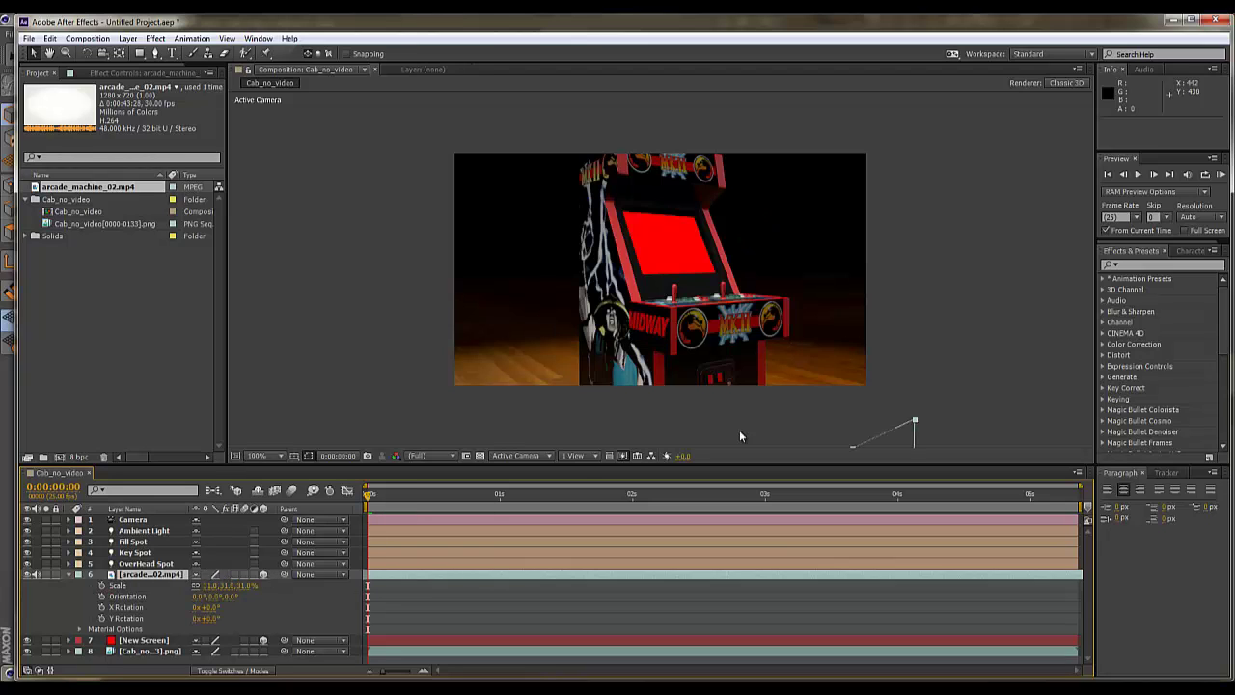
key(space)
drag(955, 395, 957, 354)
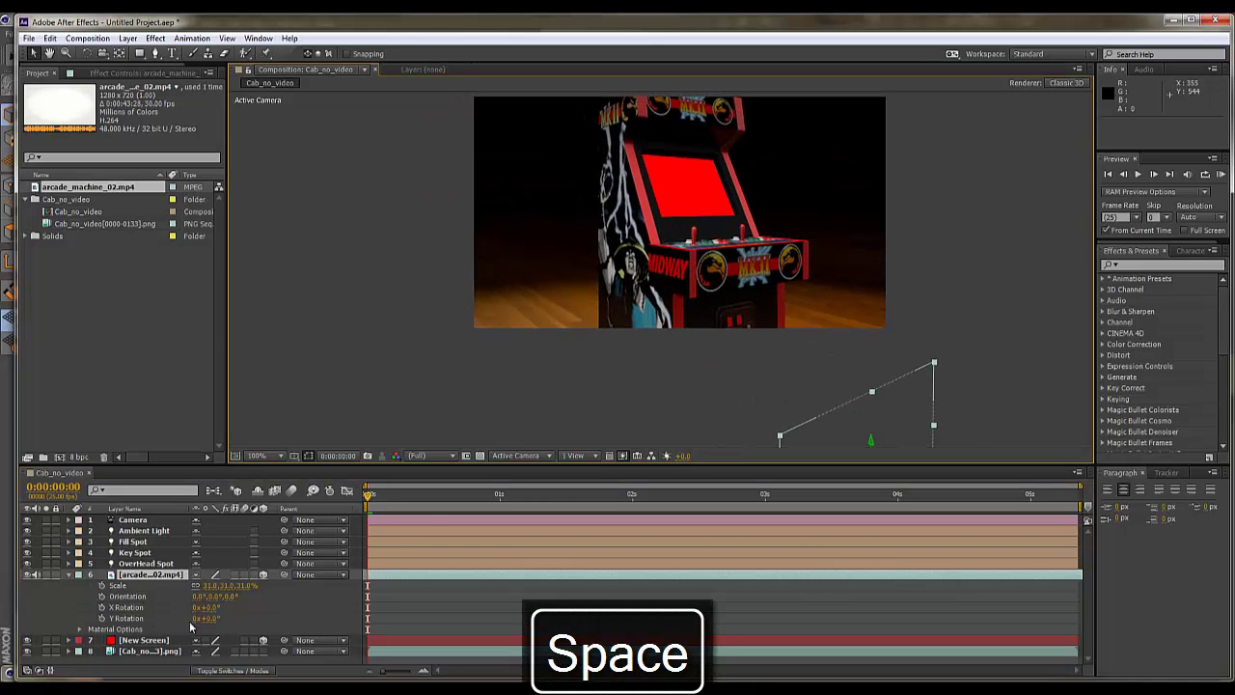
Reveal the New Screen layer's position, orientation and X, Y and Z rotation properties and copy all of their keyframes.
click(69, 641)
click(71, 640)
click(135, 638)
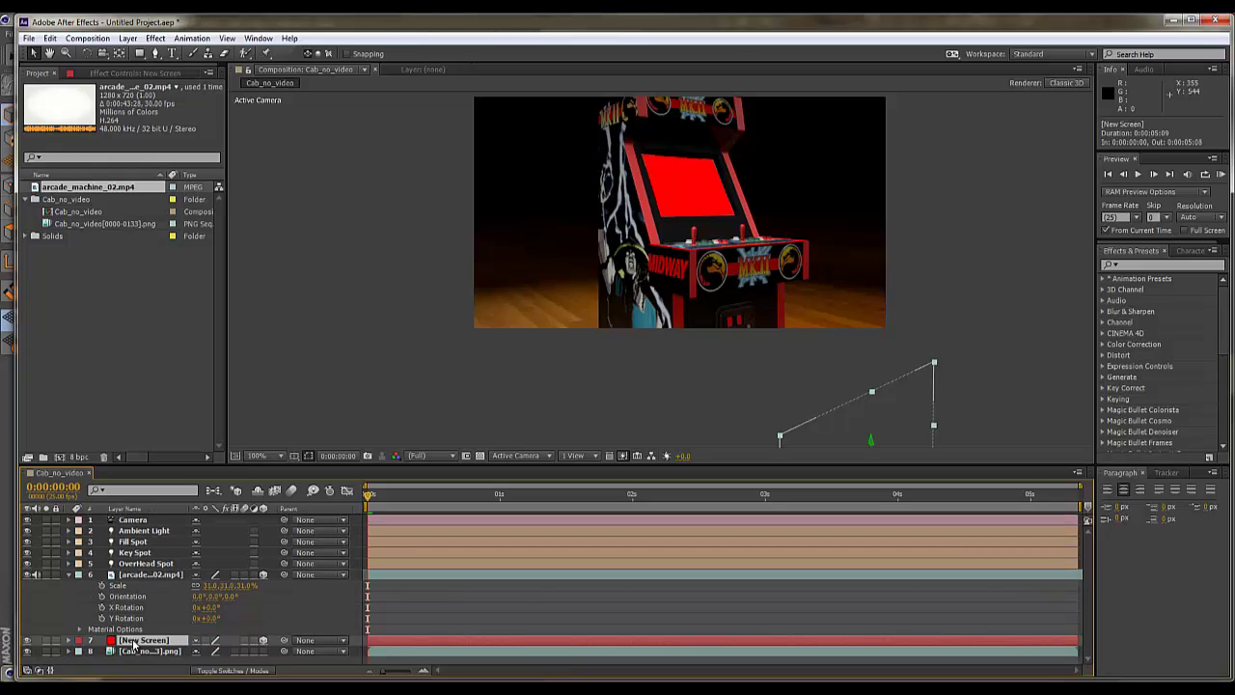
key(p)
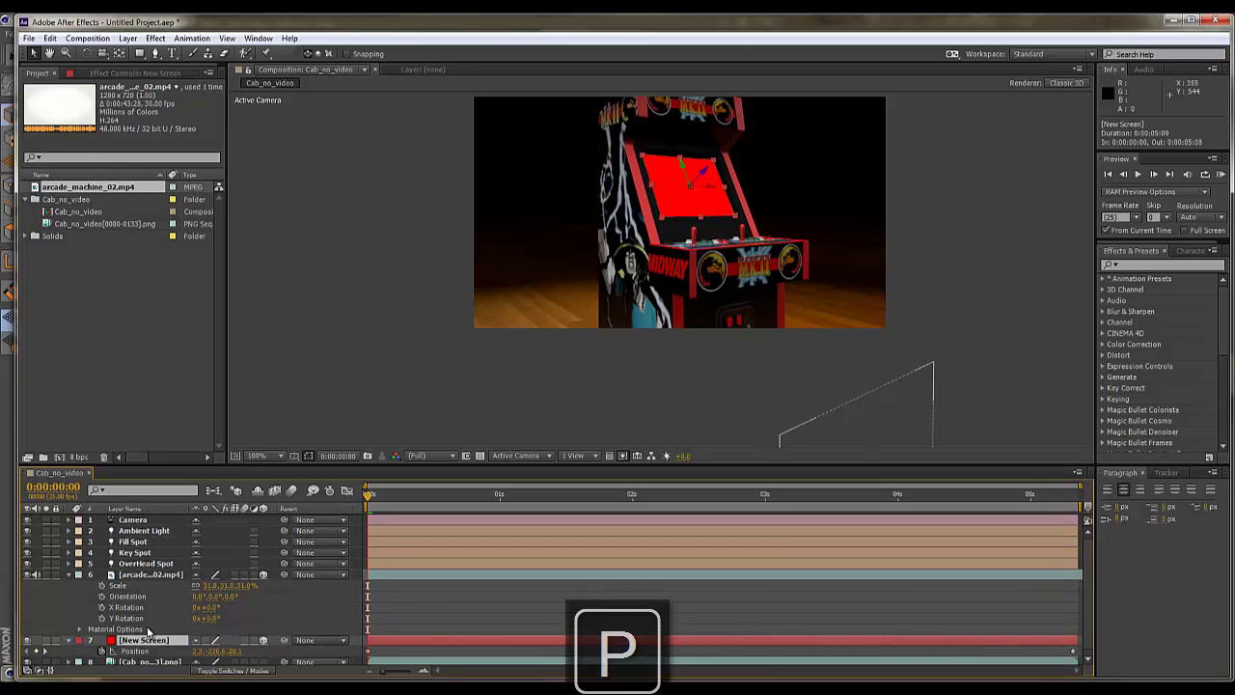
key(shift+r)
key(shift+r)
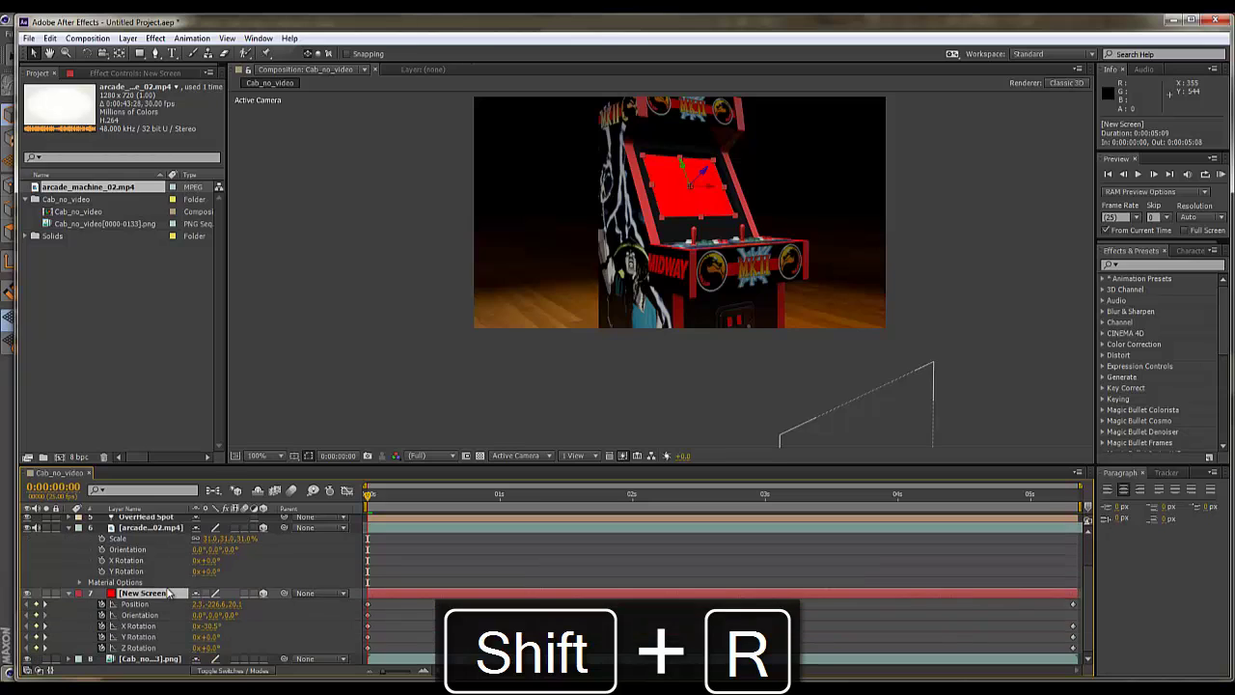
click(144, 605)
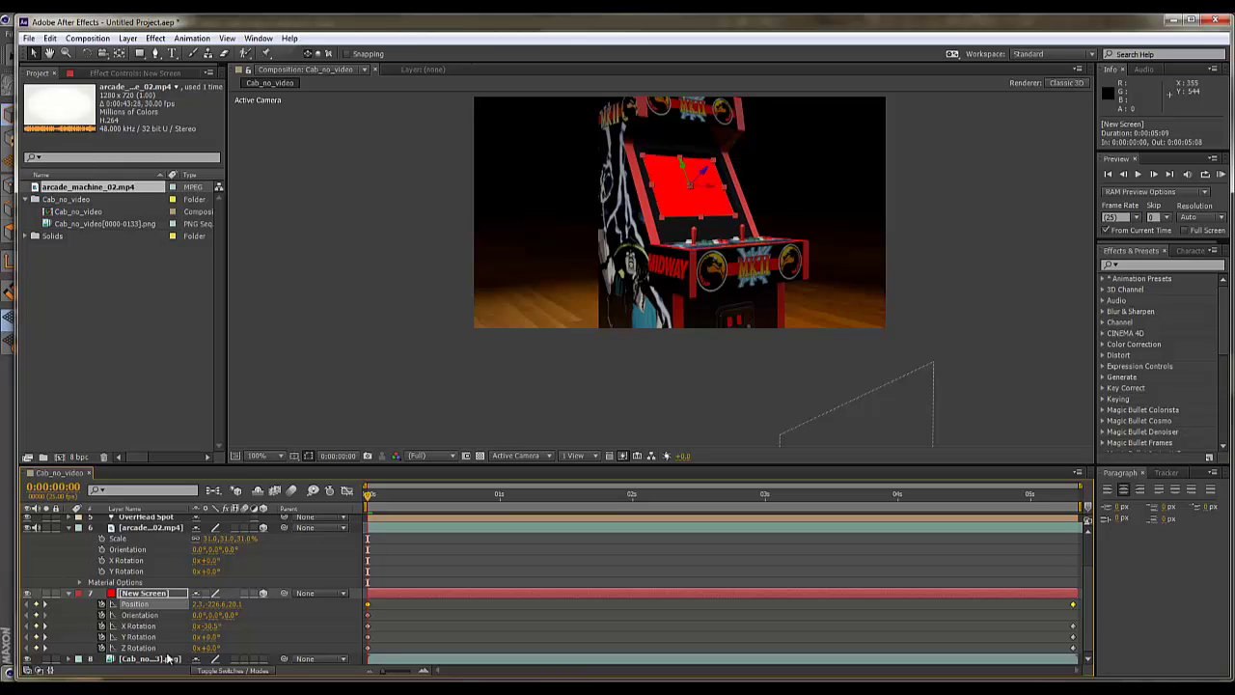
shift+click(167, 648)
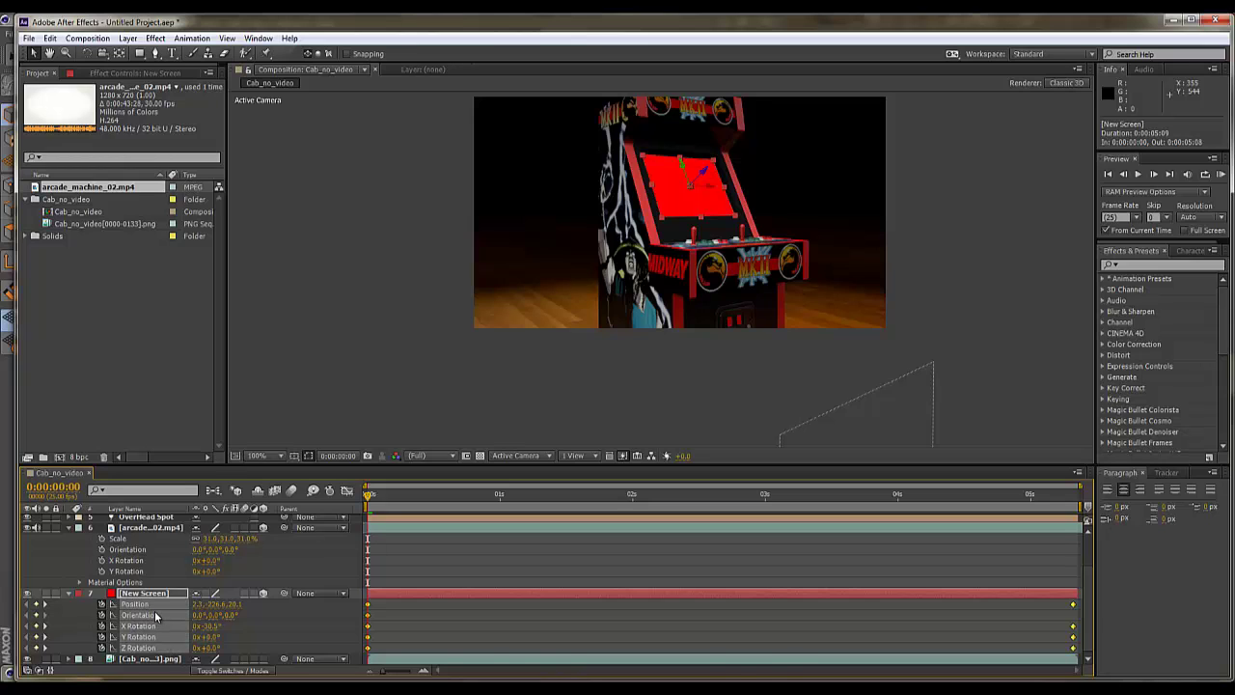
key(ctrl+c)
Paste the copied keyframes onto the position, orientation and rotation properties of the arcade_machine_02.mp4 layer and check the motion.
click(138, 529)
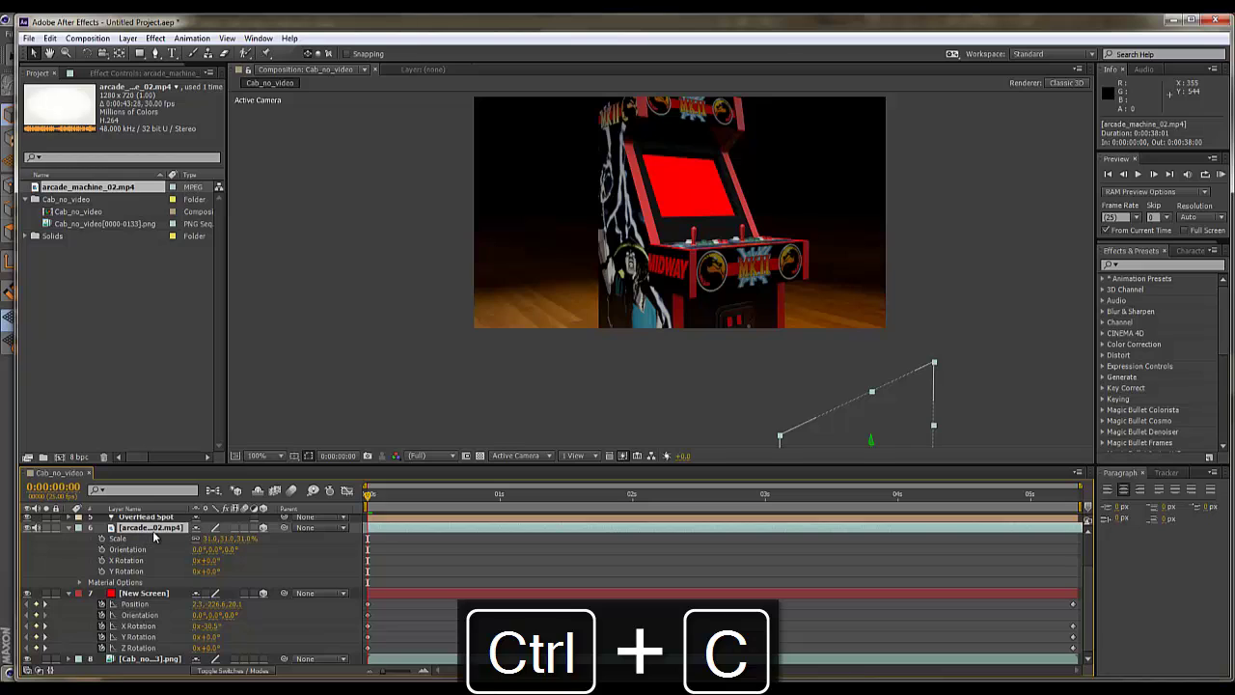
key(p)
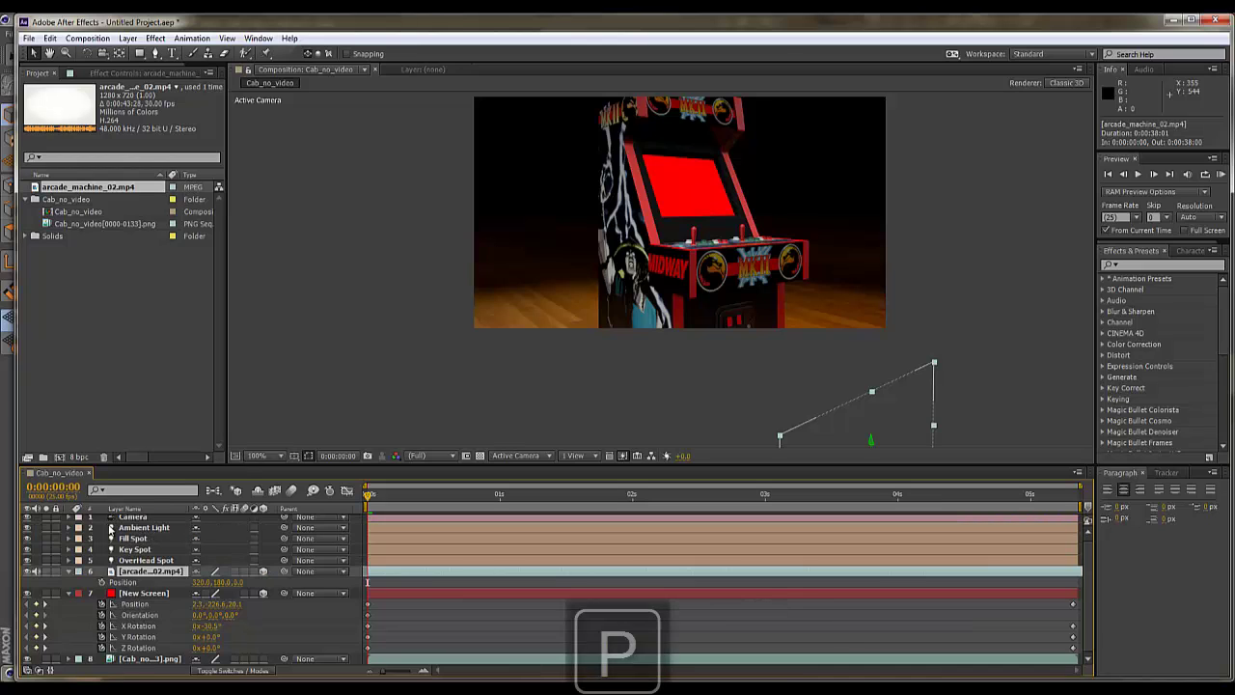
key(shift+r)
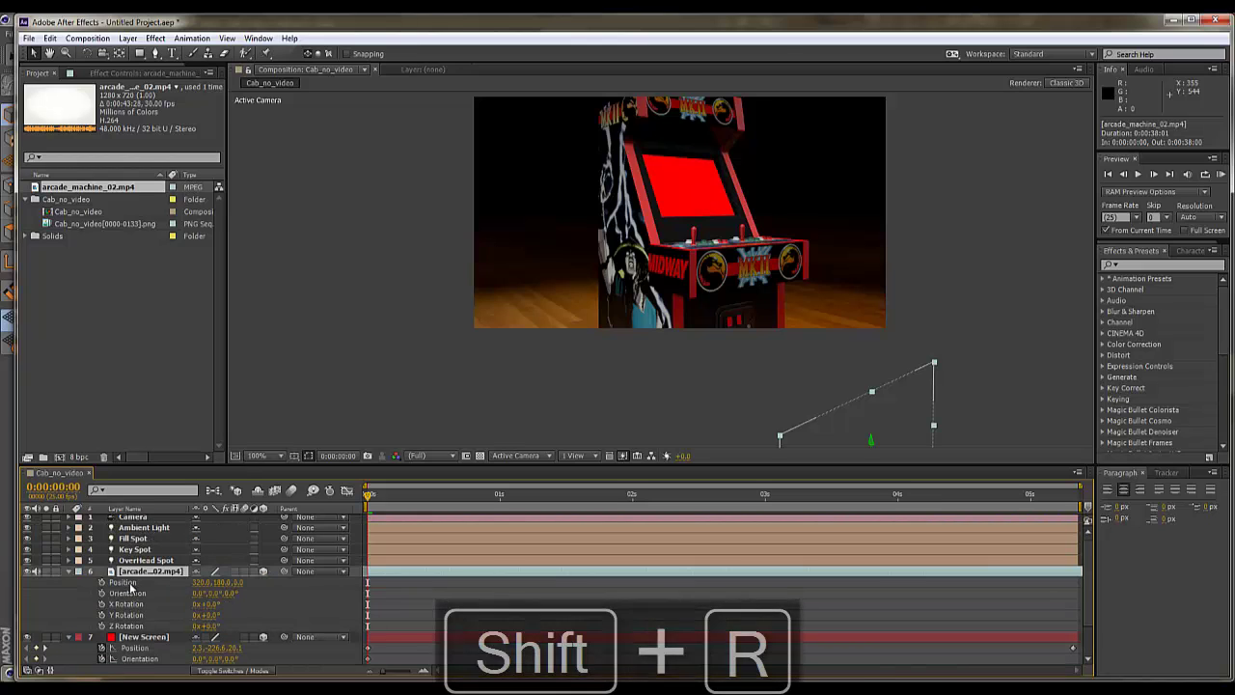
click(127, 583)
shift+click(138, 626)
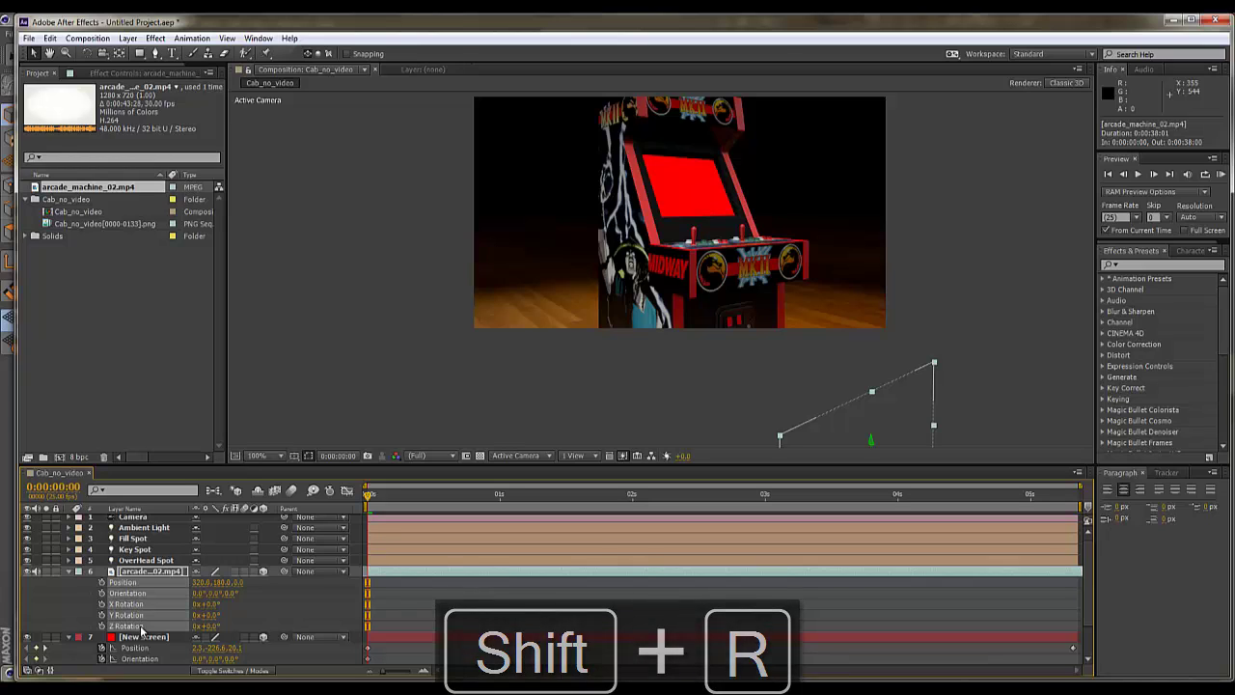
key(ctrl+v)
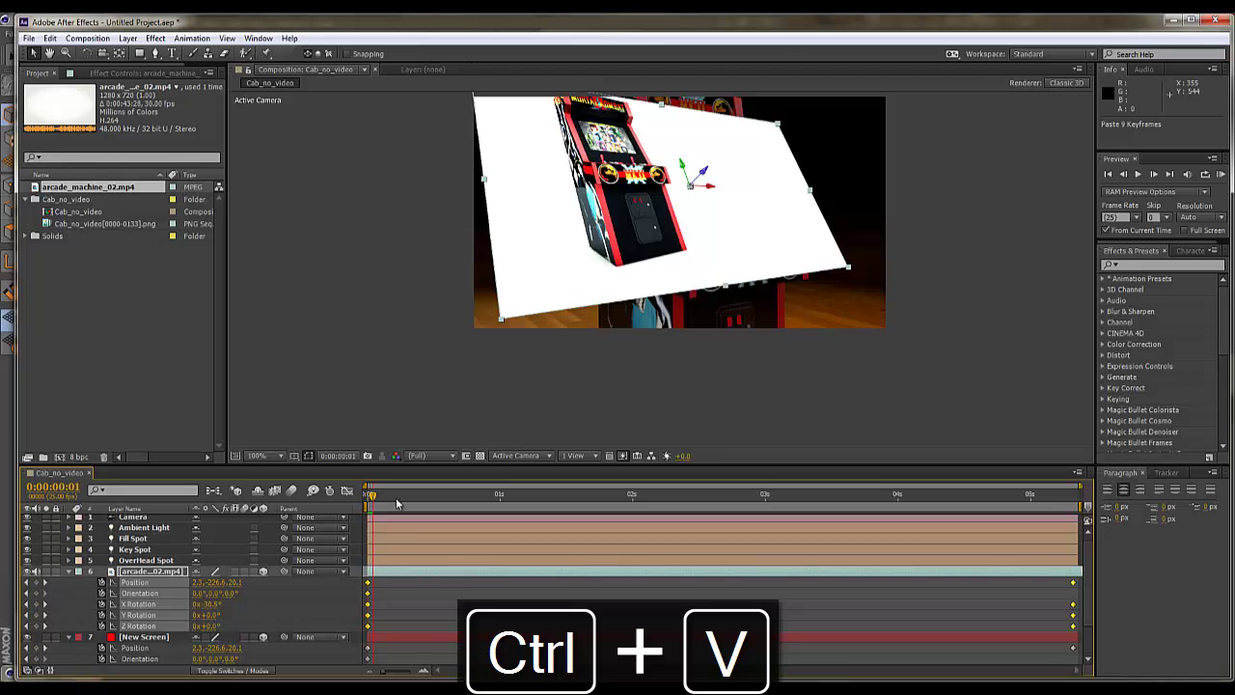
drag(395, 497, 362, 526)
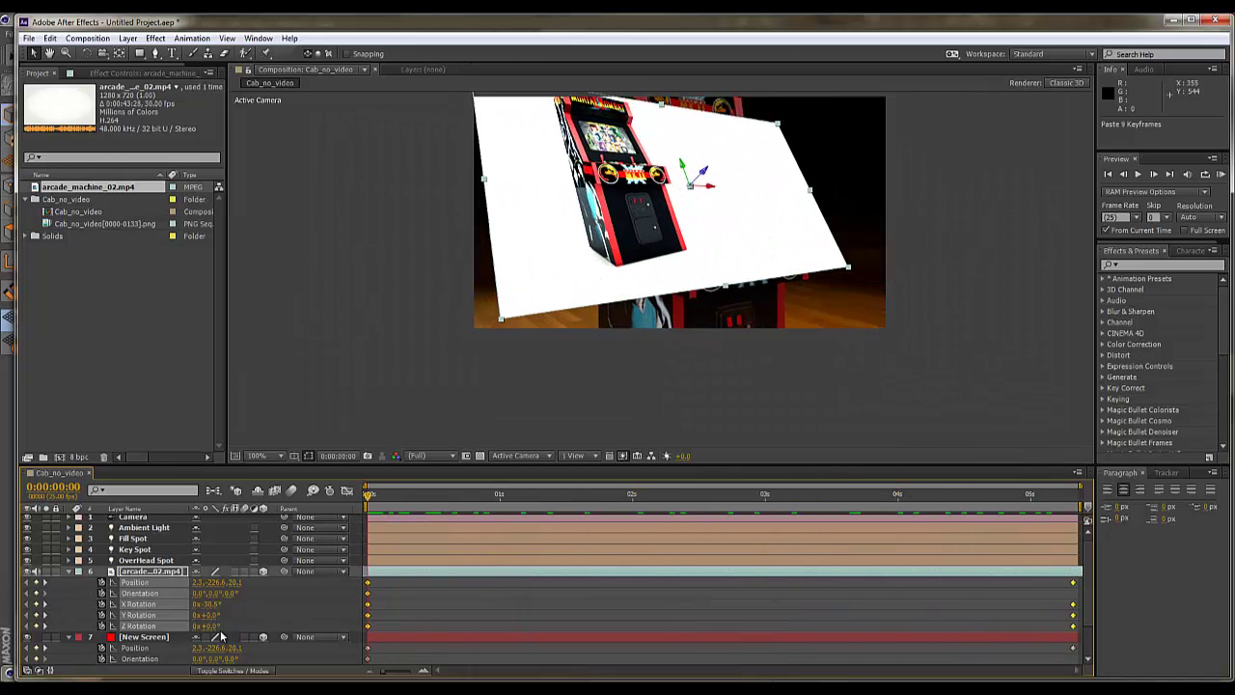
Set the arcade_machine_02.mp4 layer's scale to 9, 12, 9% with unlinked proportions to cover the cabinet's screen, and collapse both layers' properties.
click(157, 572)
key(s)
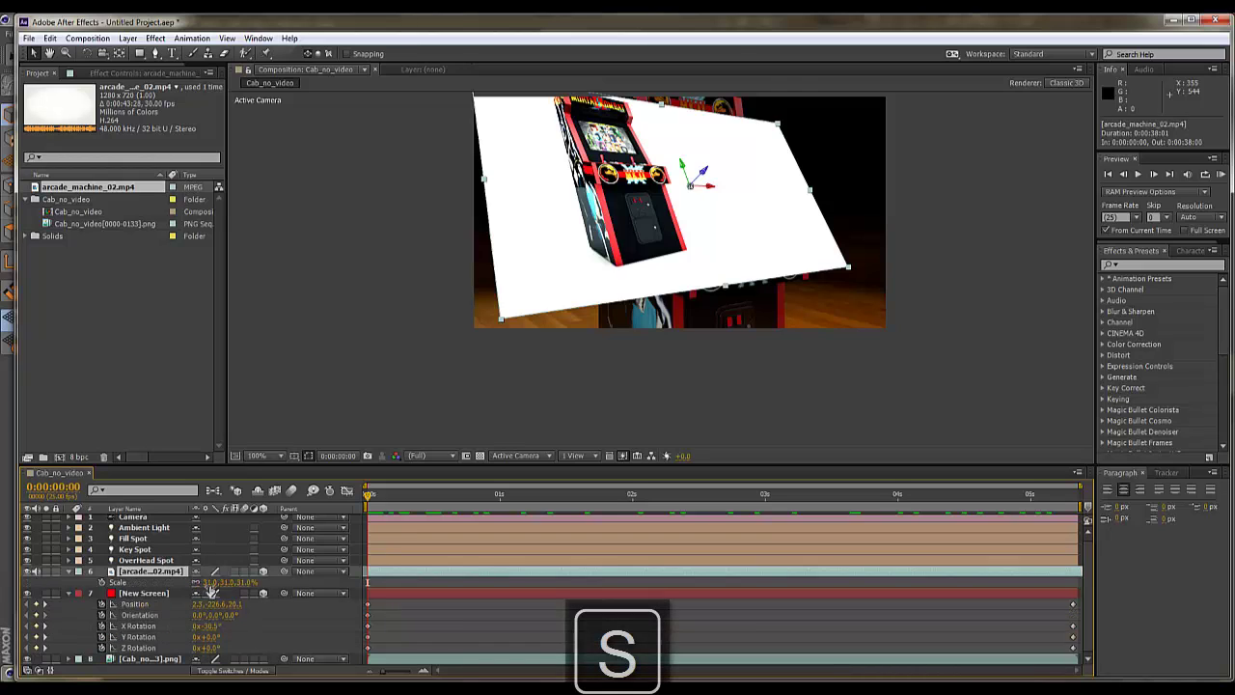
drag(211, 585, 198, 585)
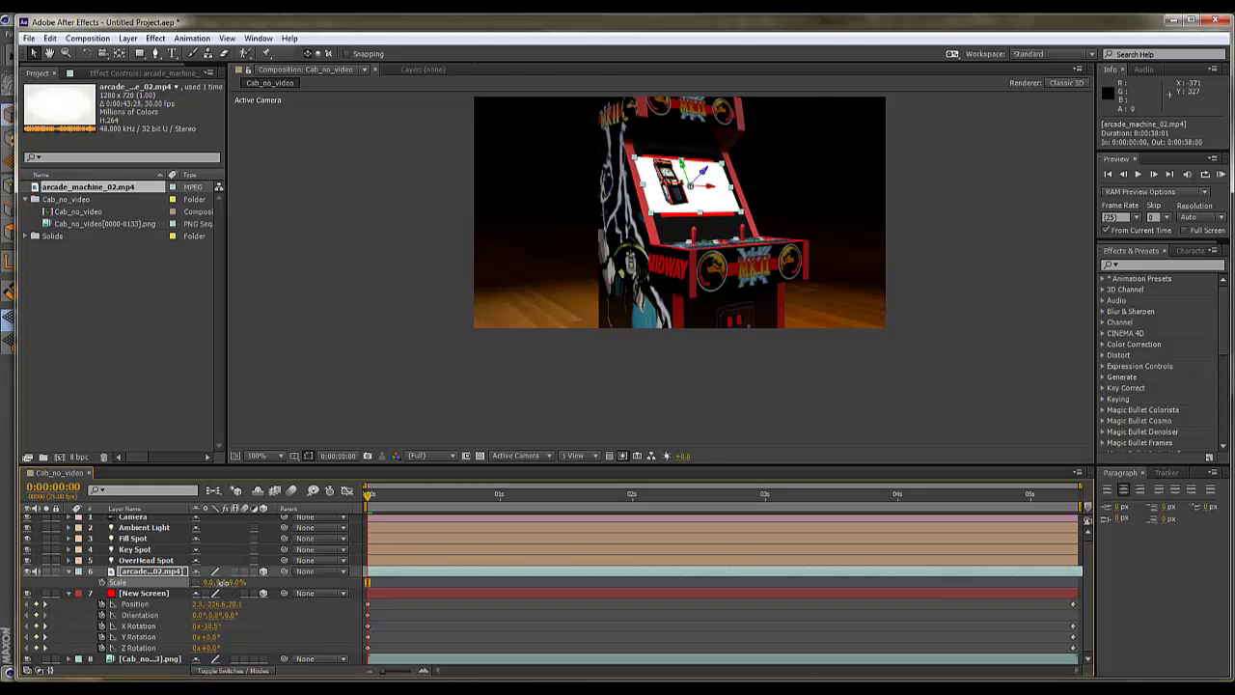
drag(221, 583, 222, 583)
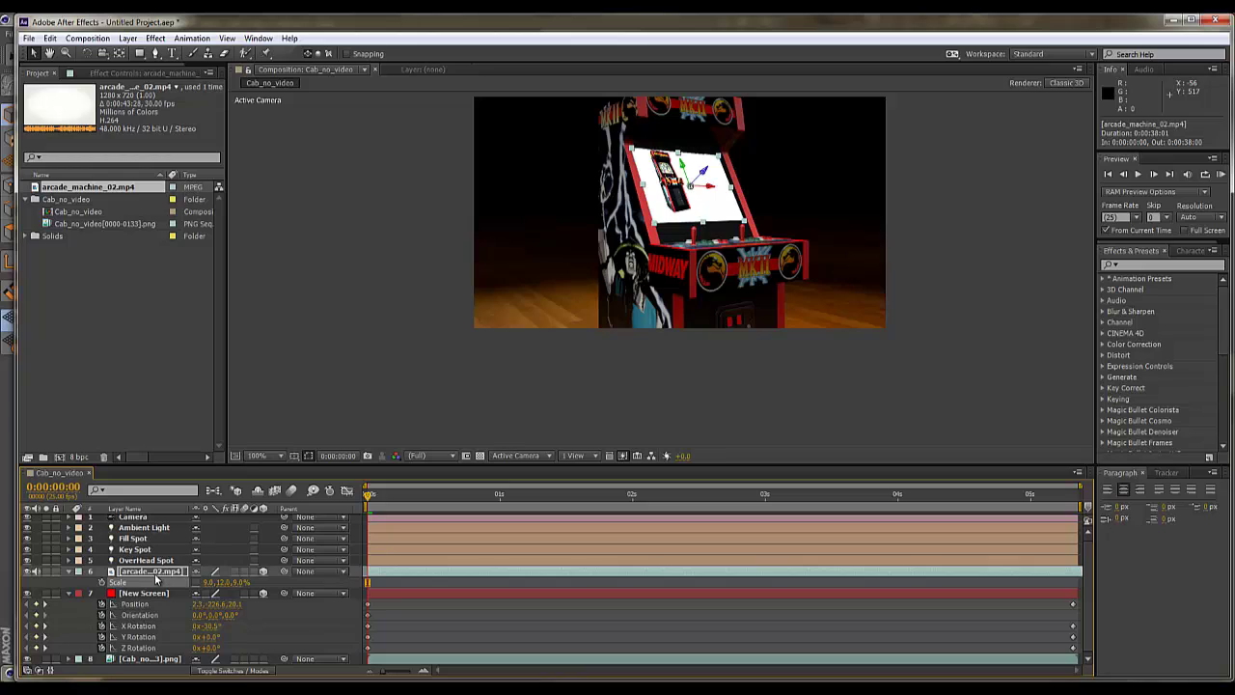
click(155, 575)
click(69, 572)
click(69, 585)
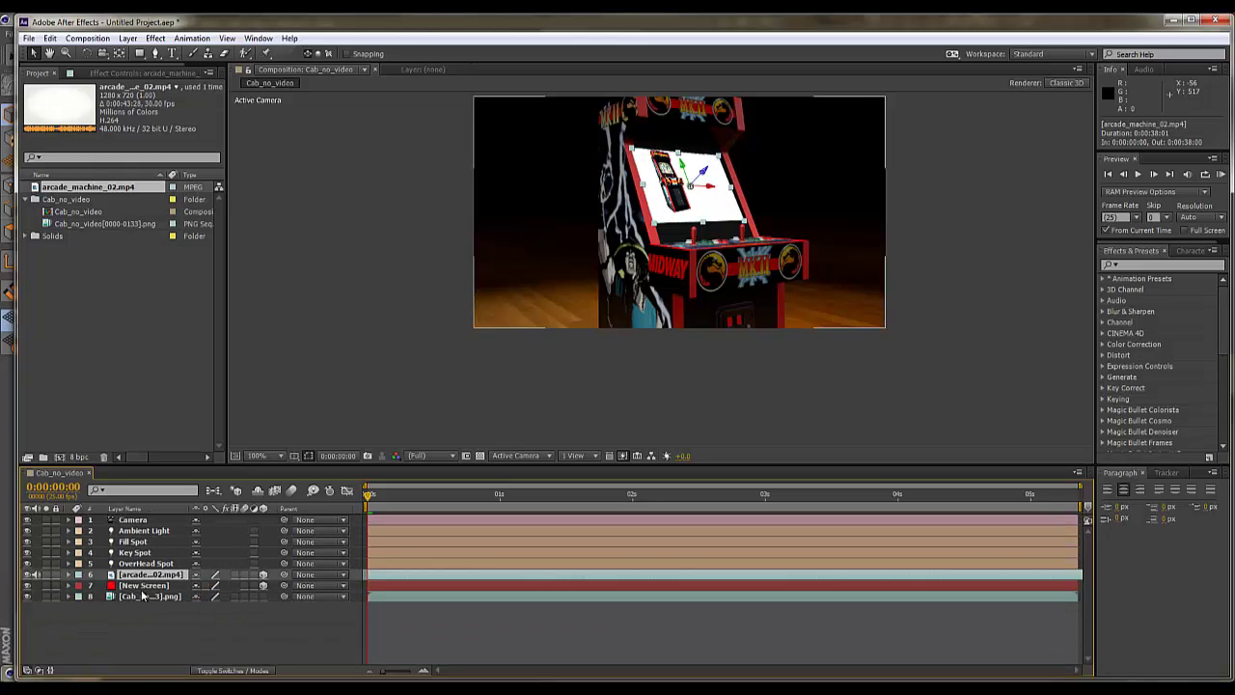
Move the arcade_machine_02.mp4 layer below New Screen, set its track matte to Alpha Matte "[New Screen]", and scrub to check it.
drag(148, 576, 154, 591)
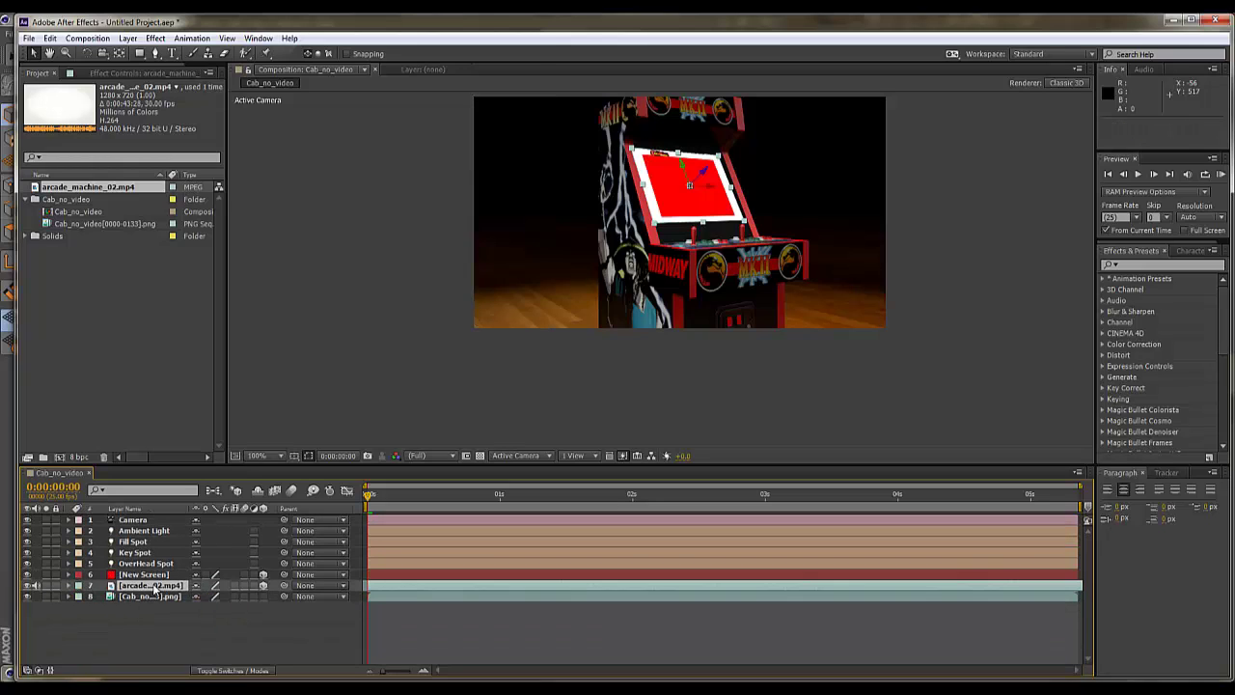
click(231, 670)
click(270, 586)
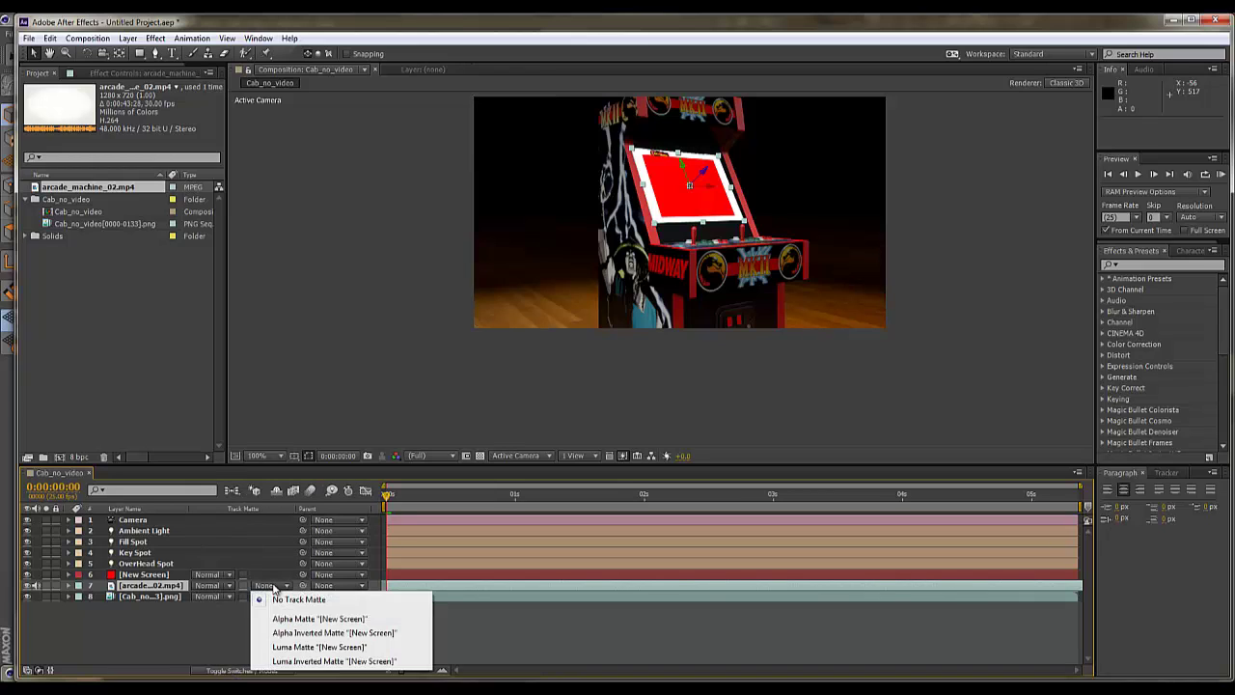
click(329, 619)
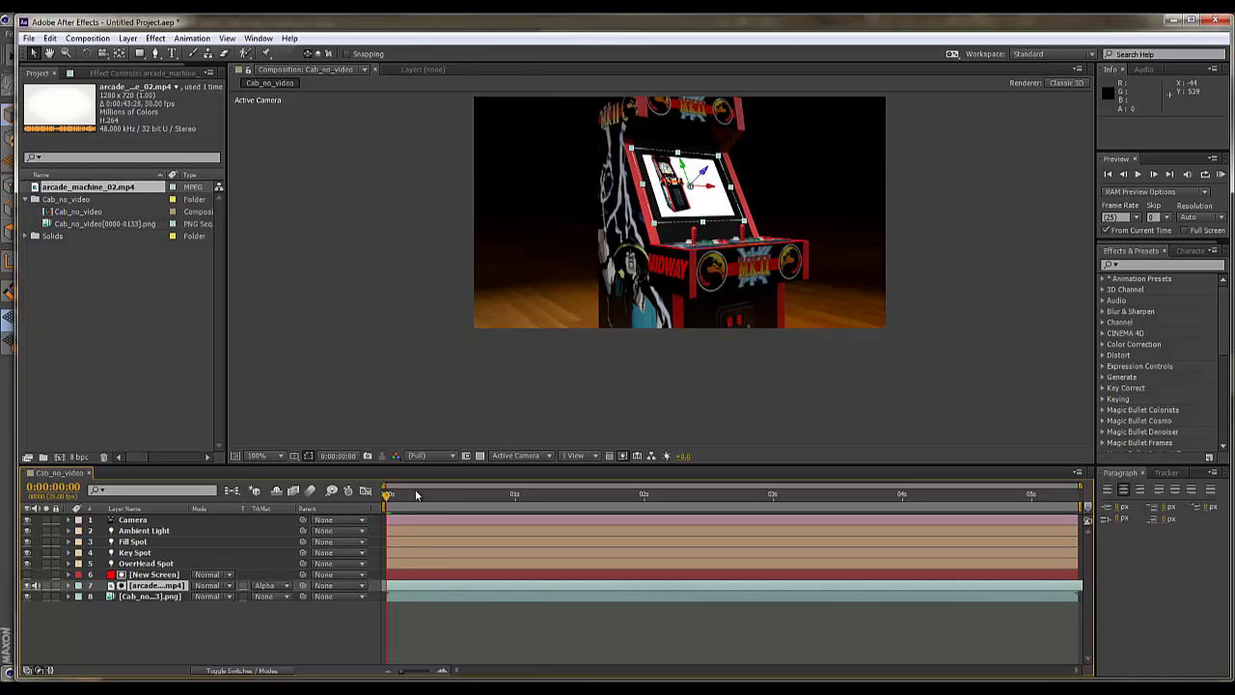
drag(415, 495, 372, 570)
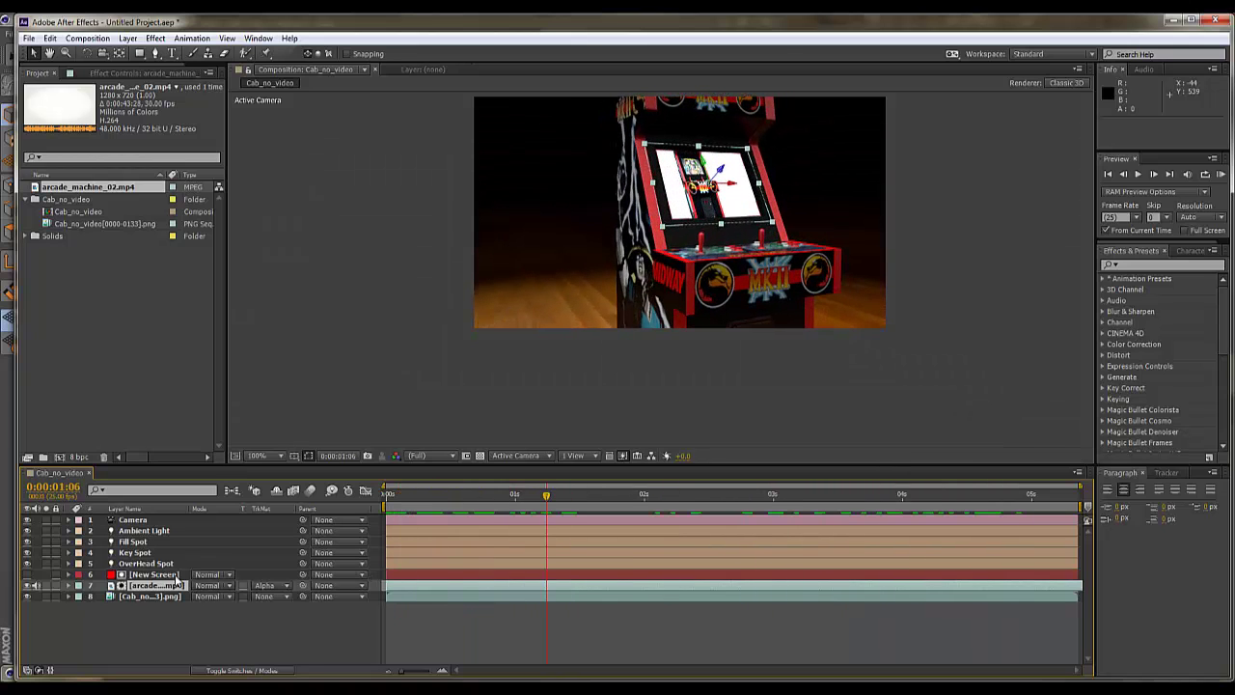
Set the arcade_machine_02.mp4 layer's blending mode to Screen and check the composite at several points along the timeline.
click(208, 586)
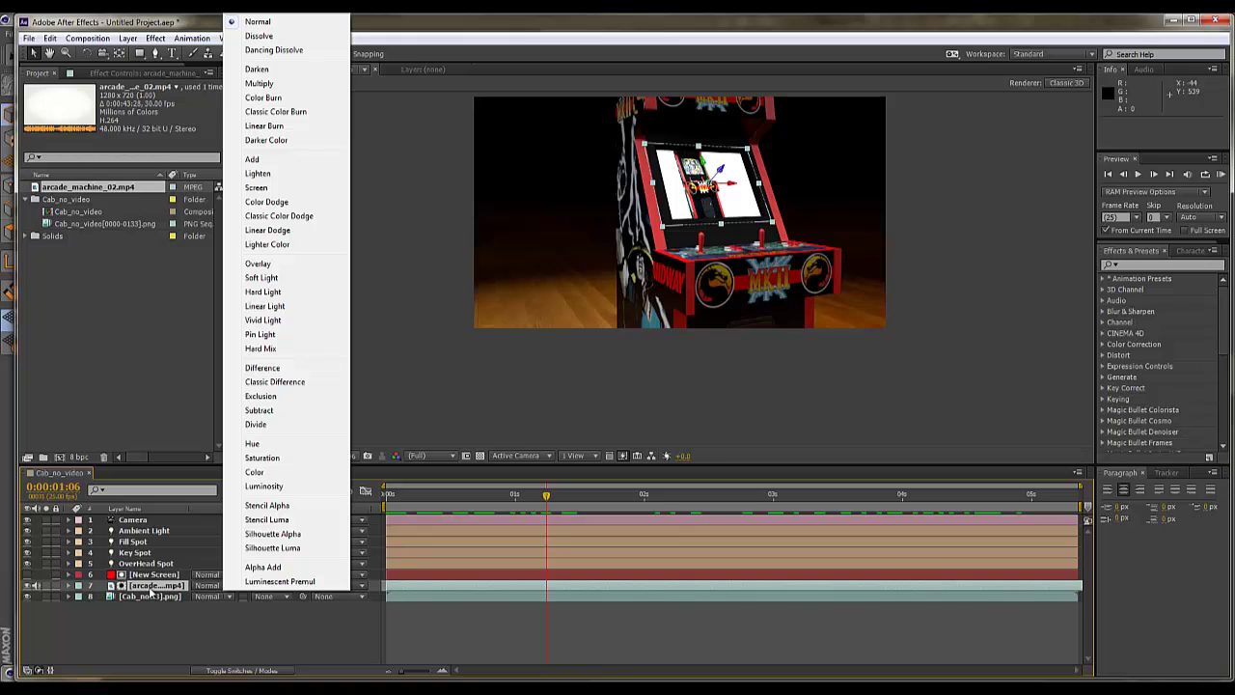
click(255, 187)
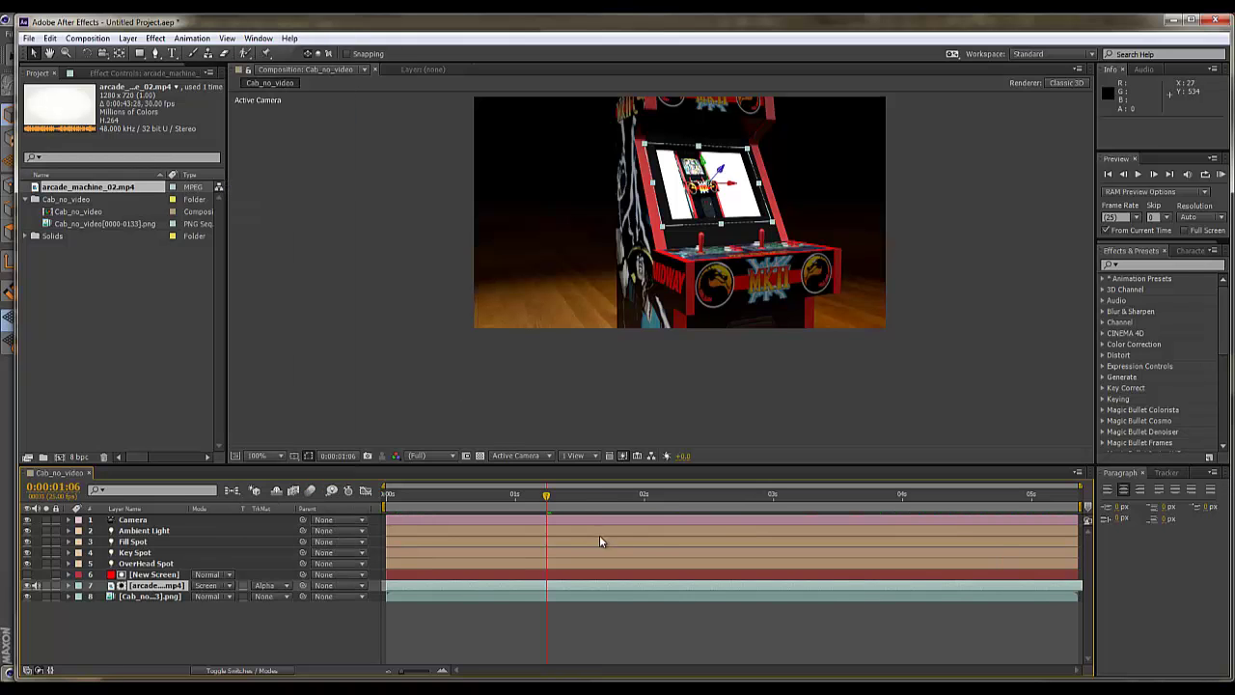
drag(691, 494, 1031, 487)
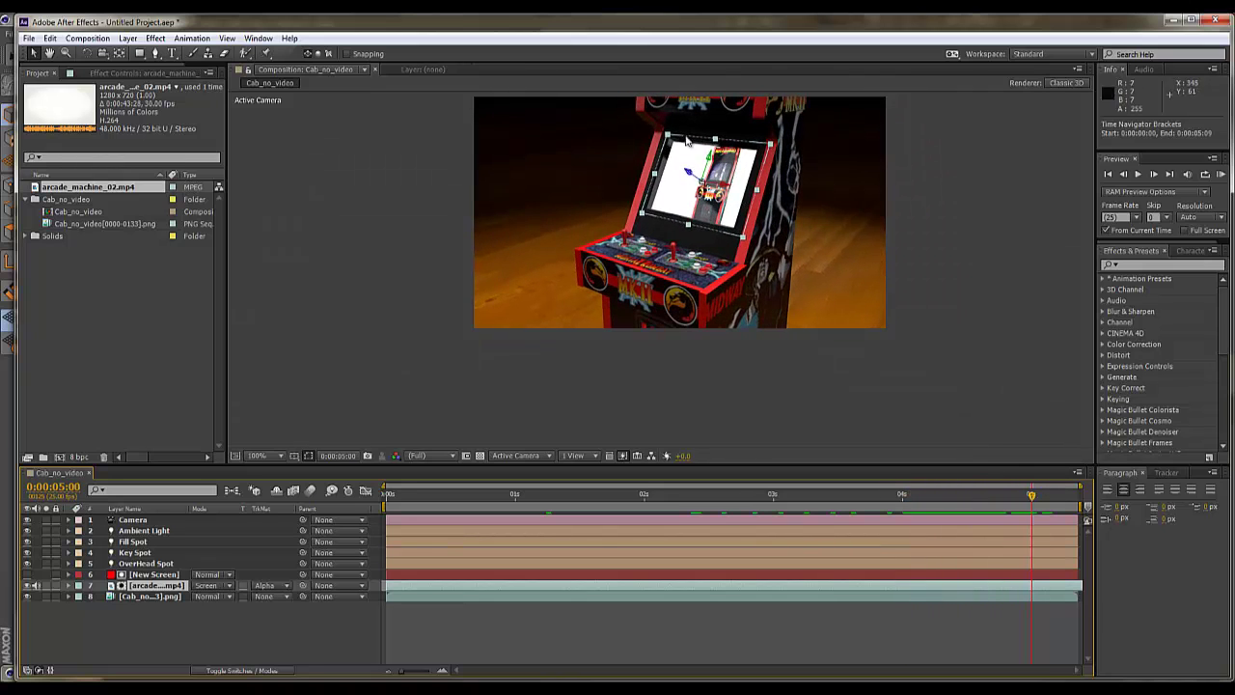
click(779, 509)
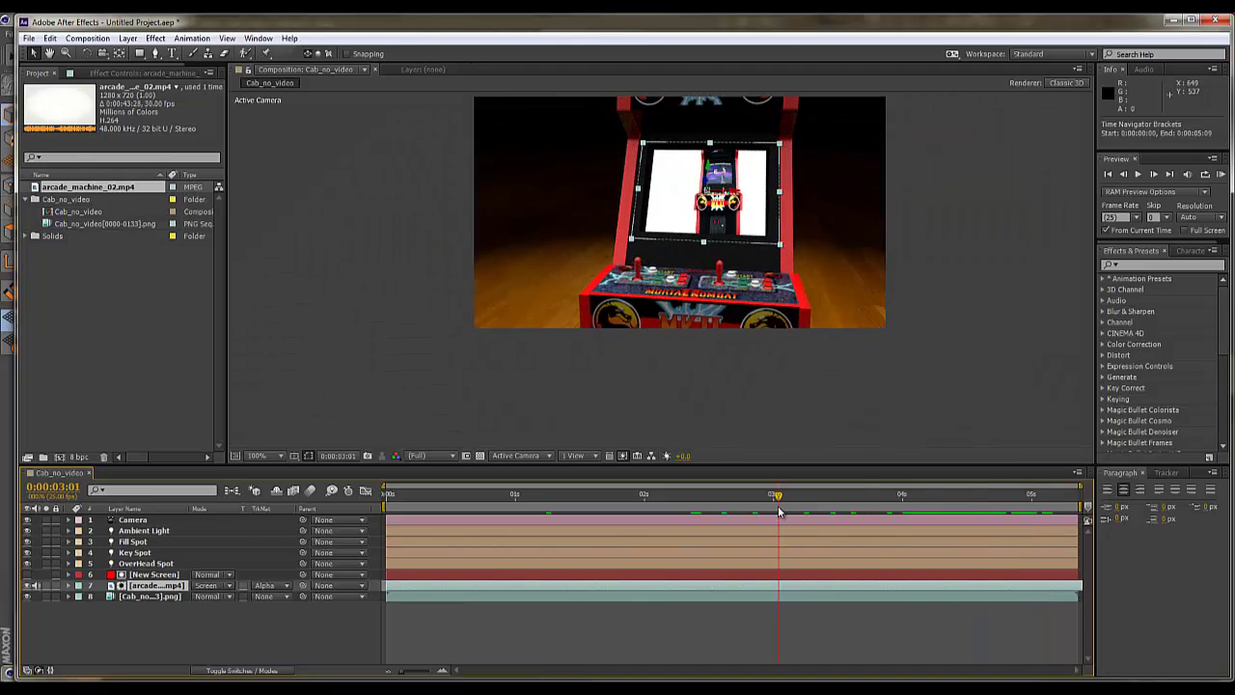
Try the arcade_machine_02.mp4 layer at 68% opacity along the timeline, restore it to 100%, and collapse the layer's properties.
click(149, 586)
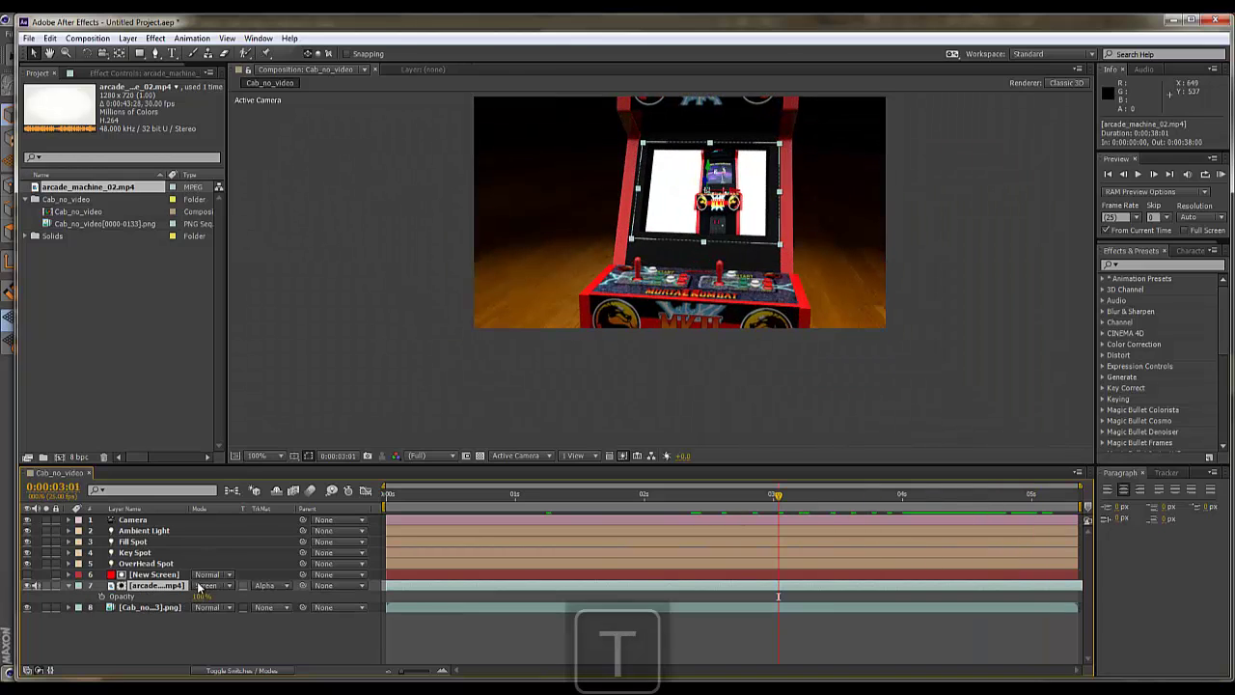
key(t)
mouse_move(199, 597)
mouse_down()
mouse_move(174, 590)
mouse_move(218, 586)
mouse_up()
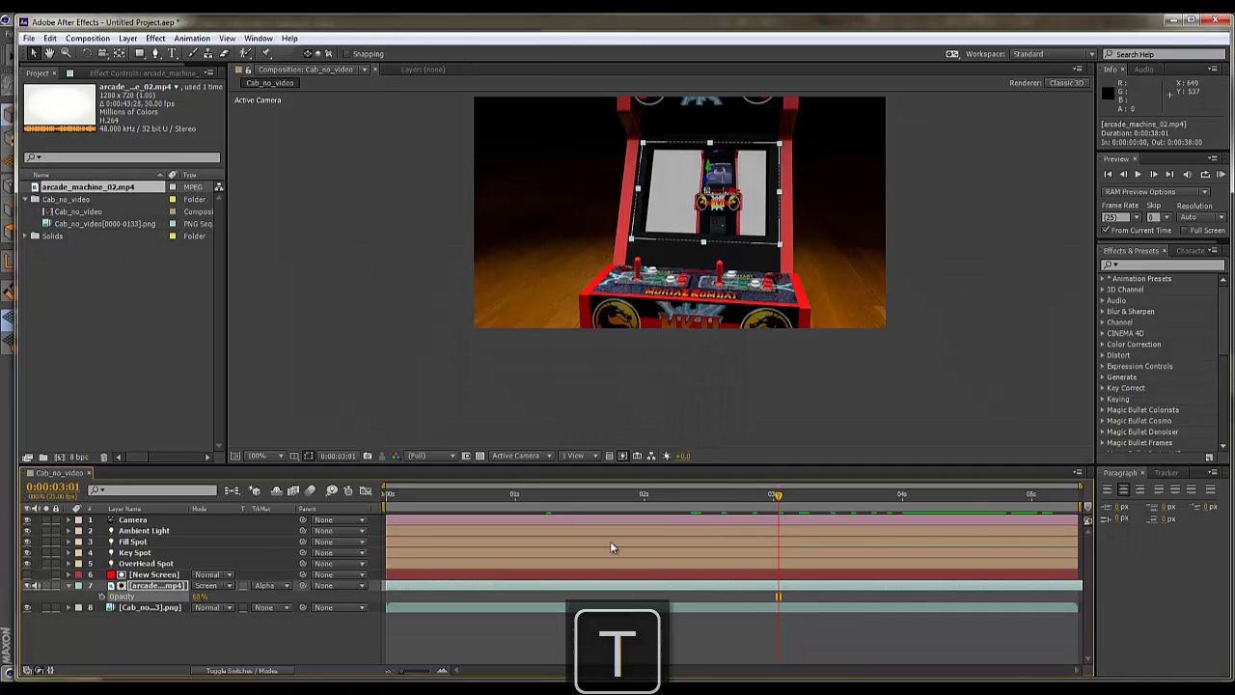
drag(730, 496, 485, 494)
drag(620, 495, 862, 494)
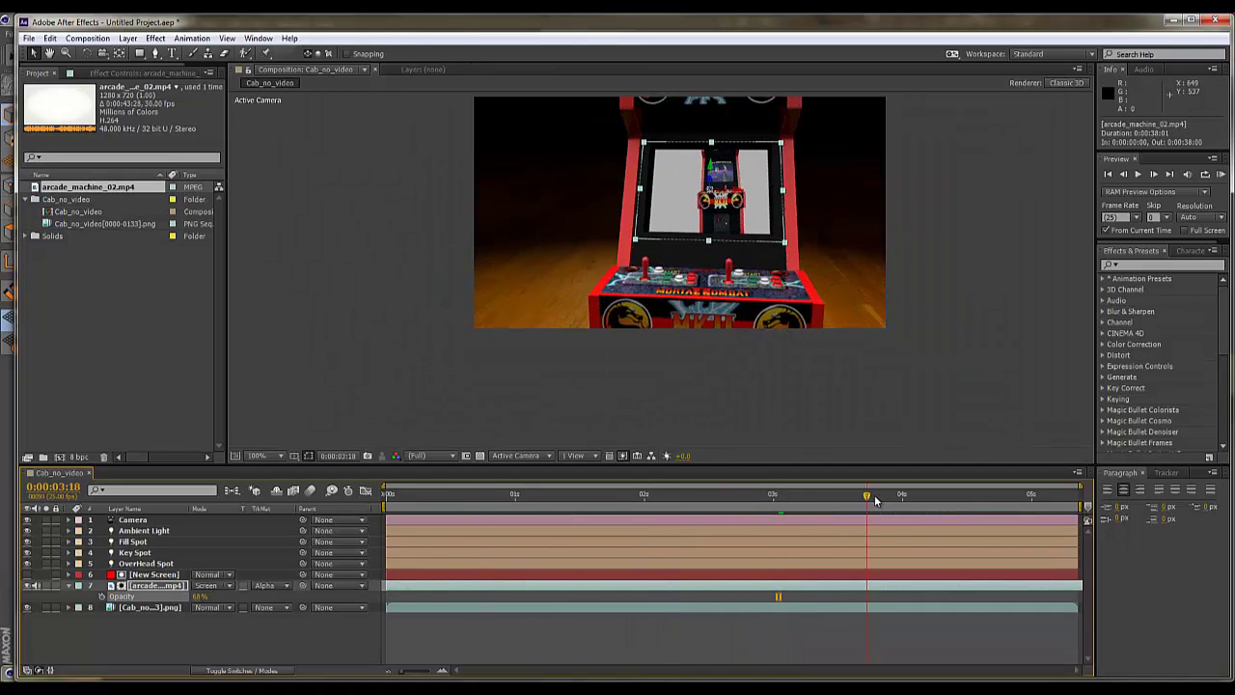
drag(198, 597, 356, 589)
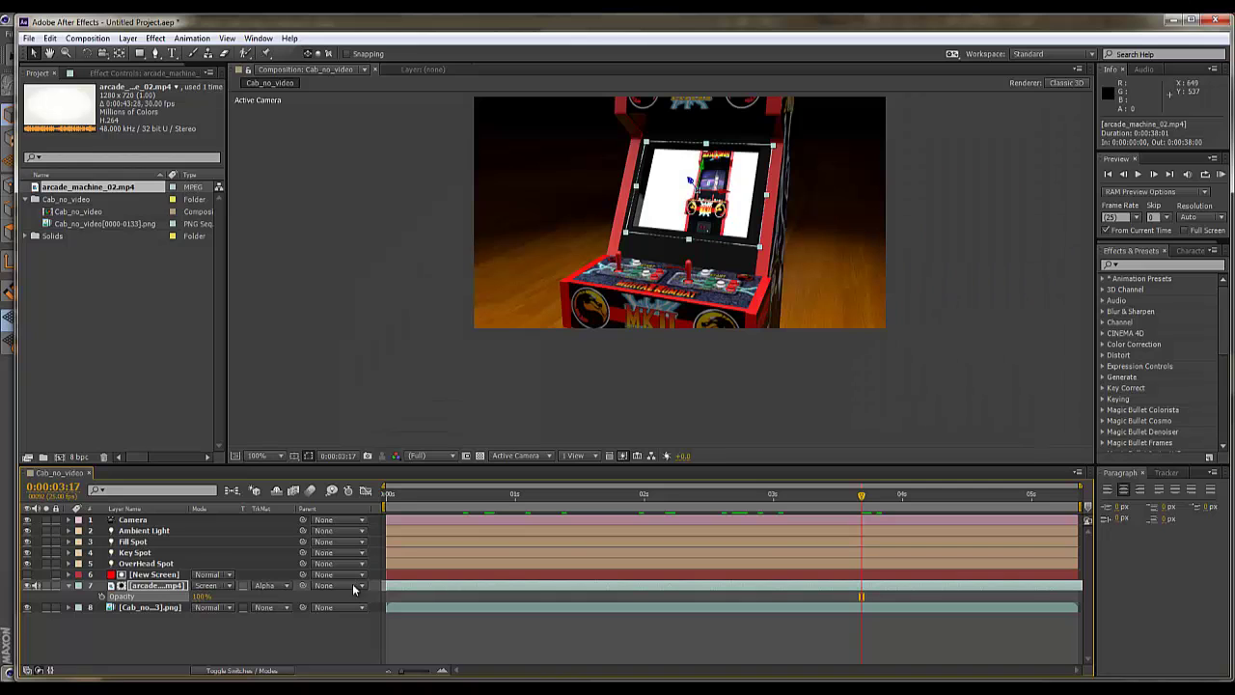
click(67, 587)
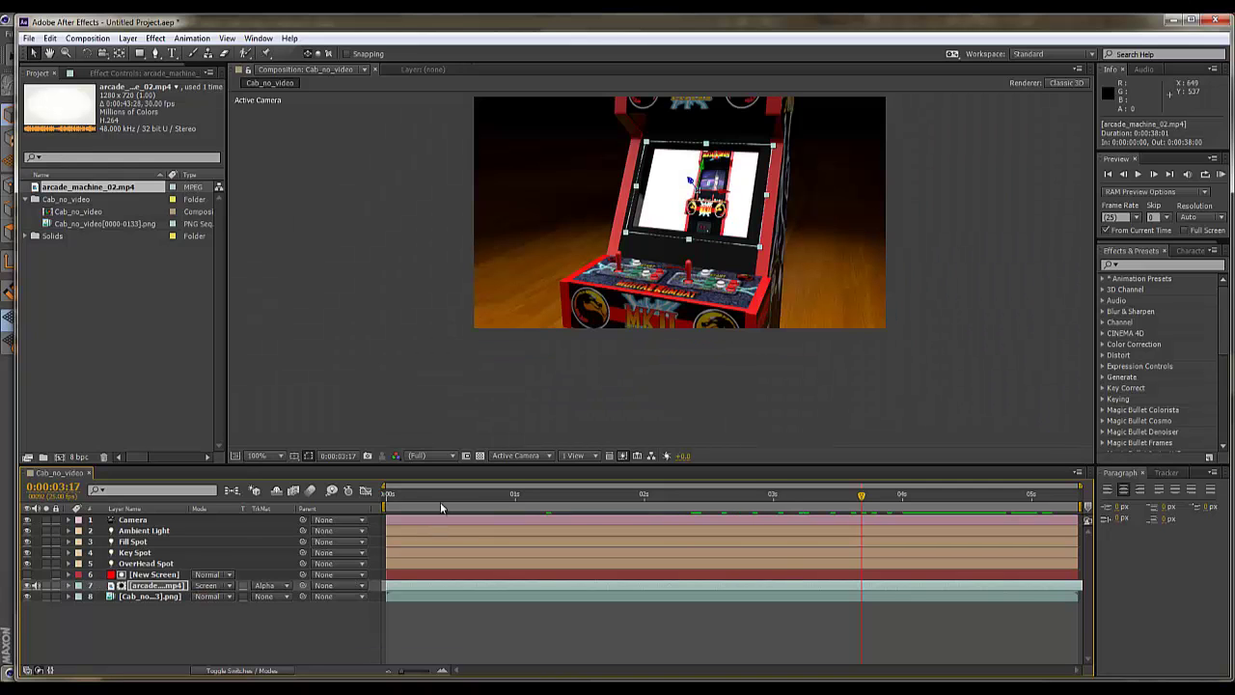
Scrub through the composited animation back to the first frame, showing the layer switches in place of the blending modes.
drag(440, 496, 711, 494)
click(629, 494)
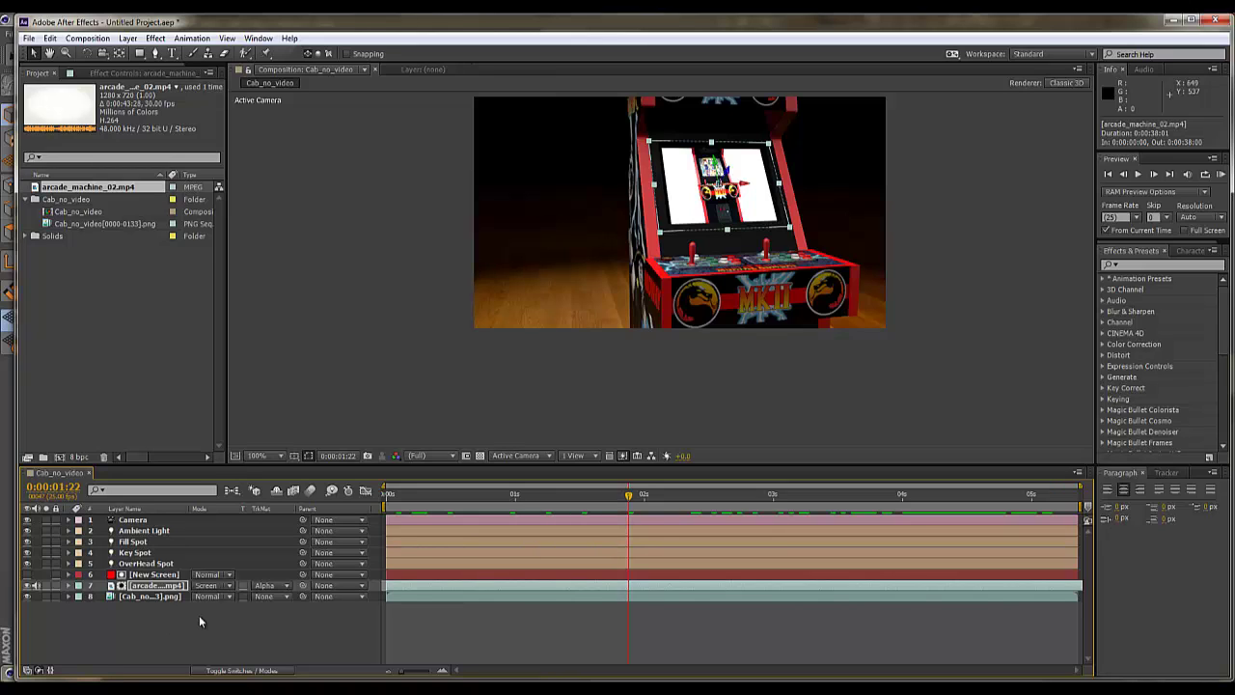
click(242, 670)
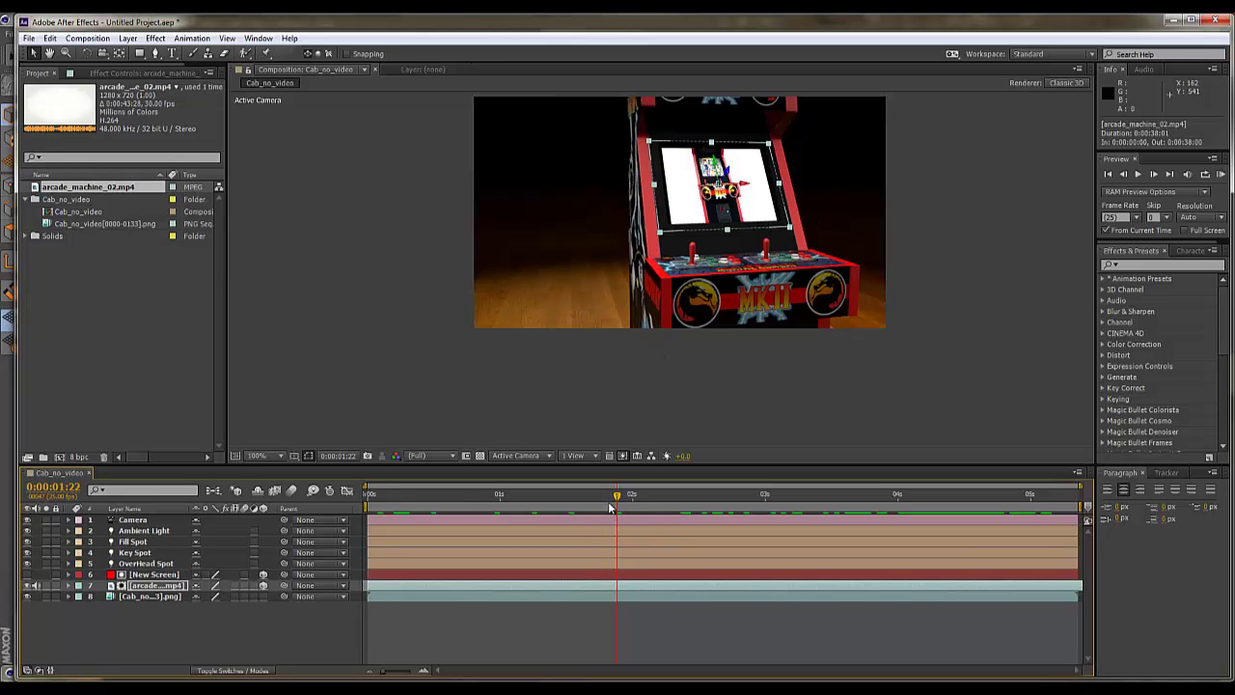
drag(619, 492, 370, 494)
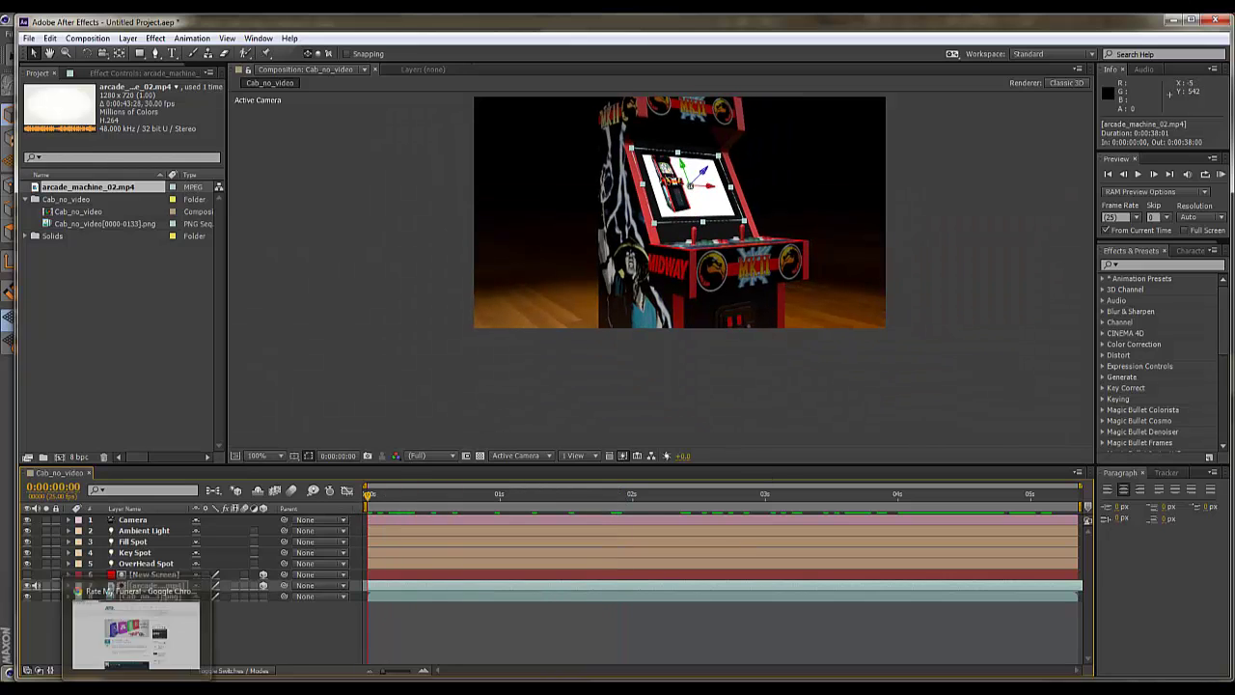
Switch to Chrome and look through the posts on the Rate My Funeral News & Blog page, returning to its start.
click(135, 628)
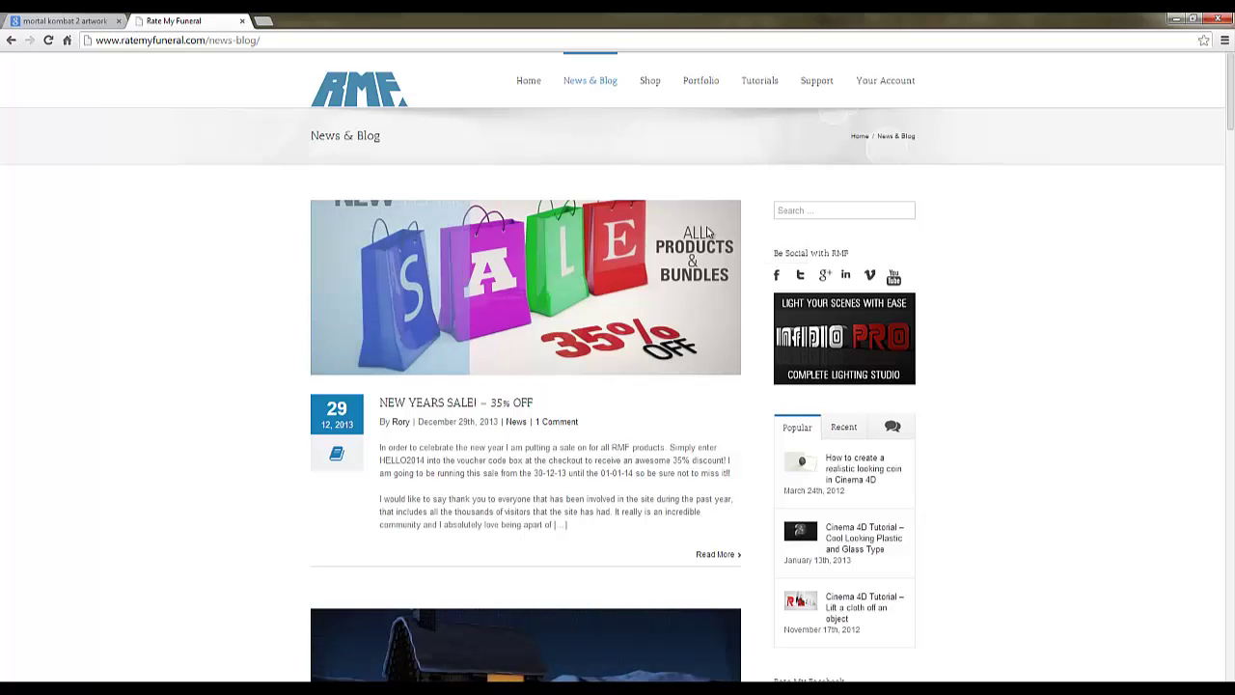
scroll(972, 333, down, 1)
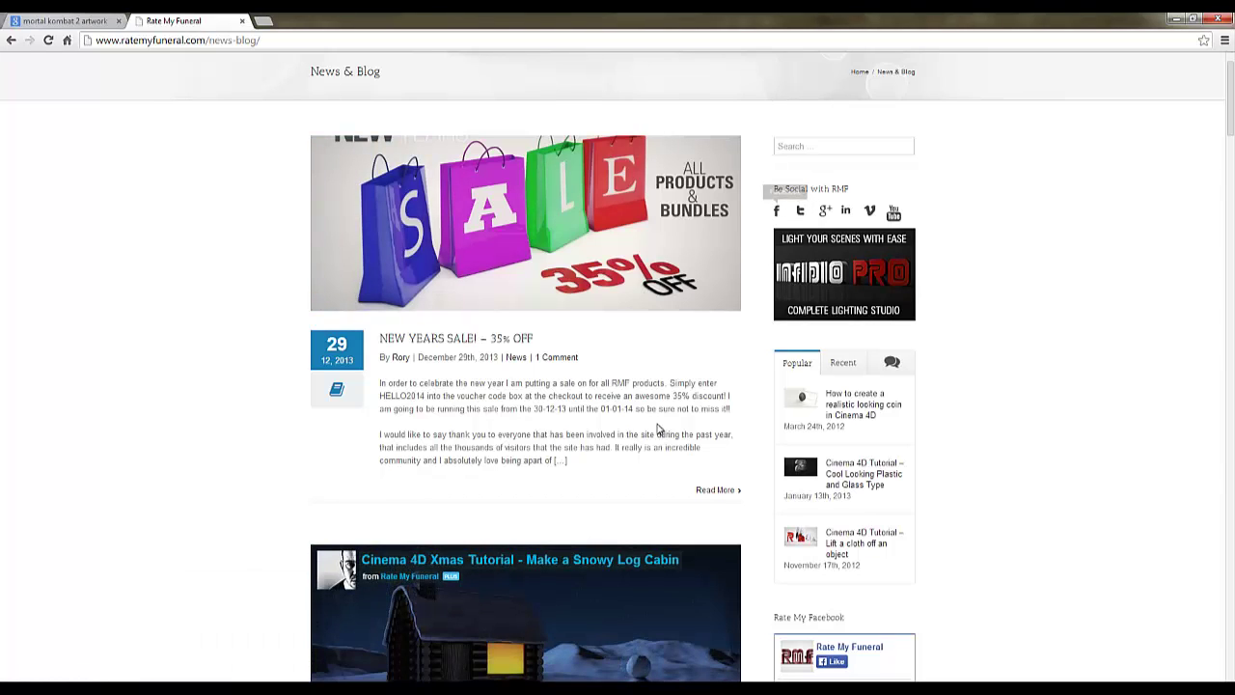
scroll(986, 374, down, 1)
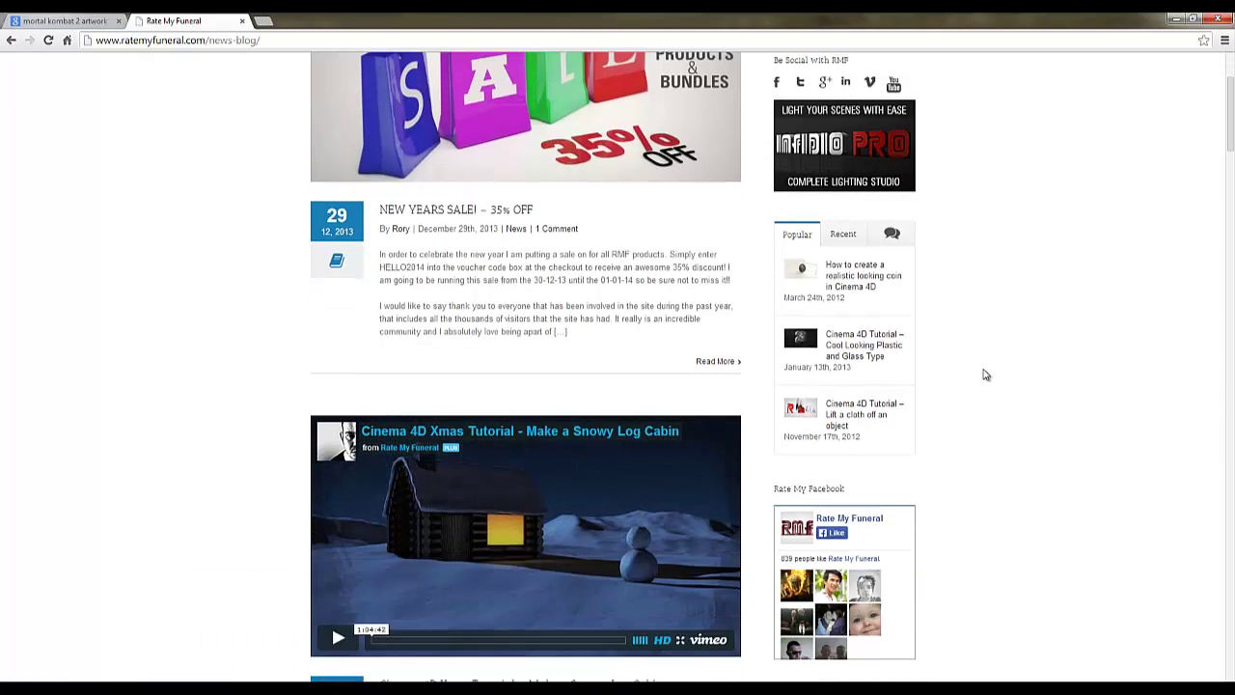
scroll(986, 375, down, 4)
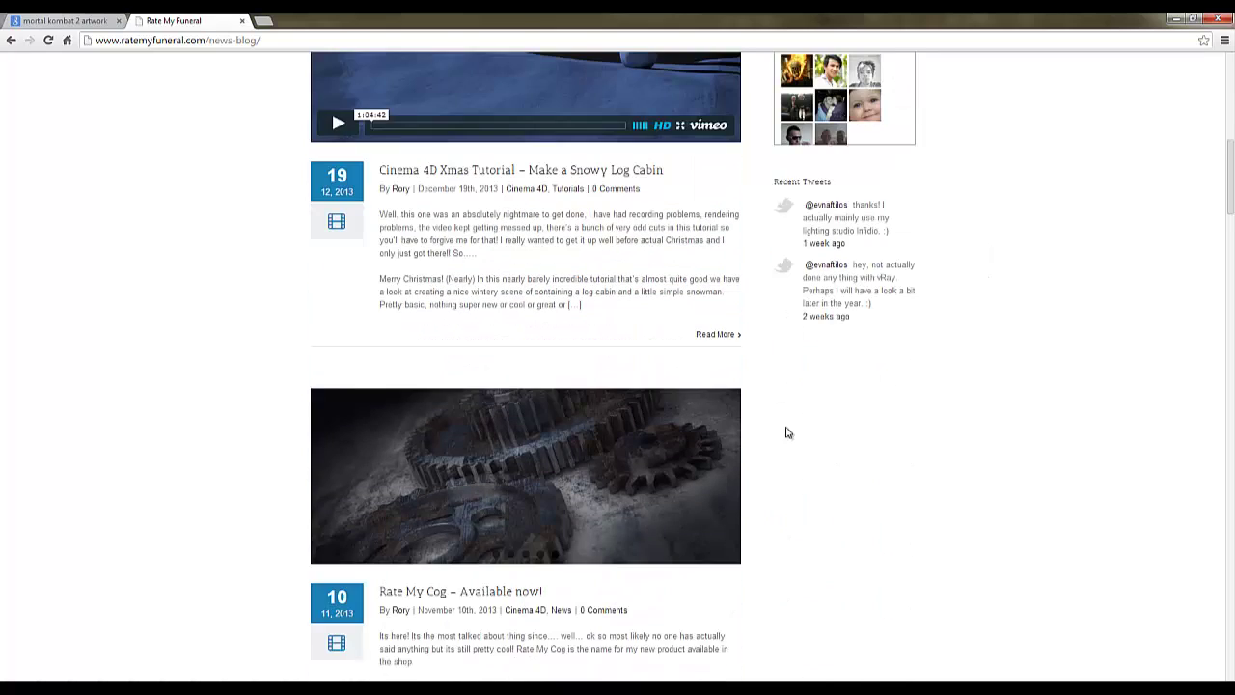
scroll(786, 432, up, 1)
scroll(1013, 383, down, 1)
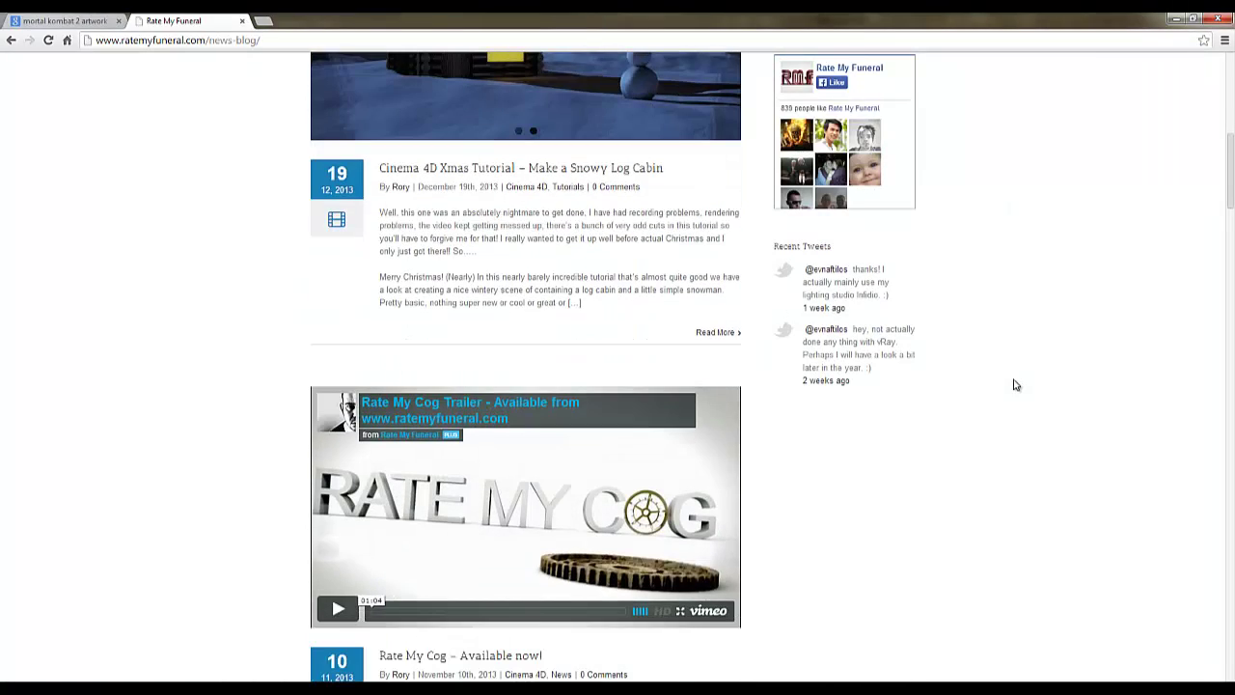
scroll(1013, 378, up, 5)
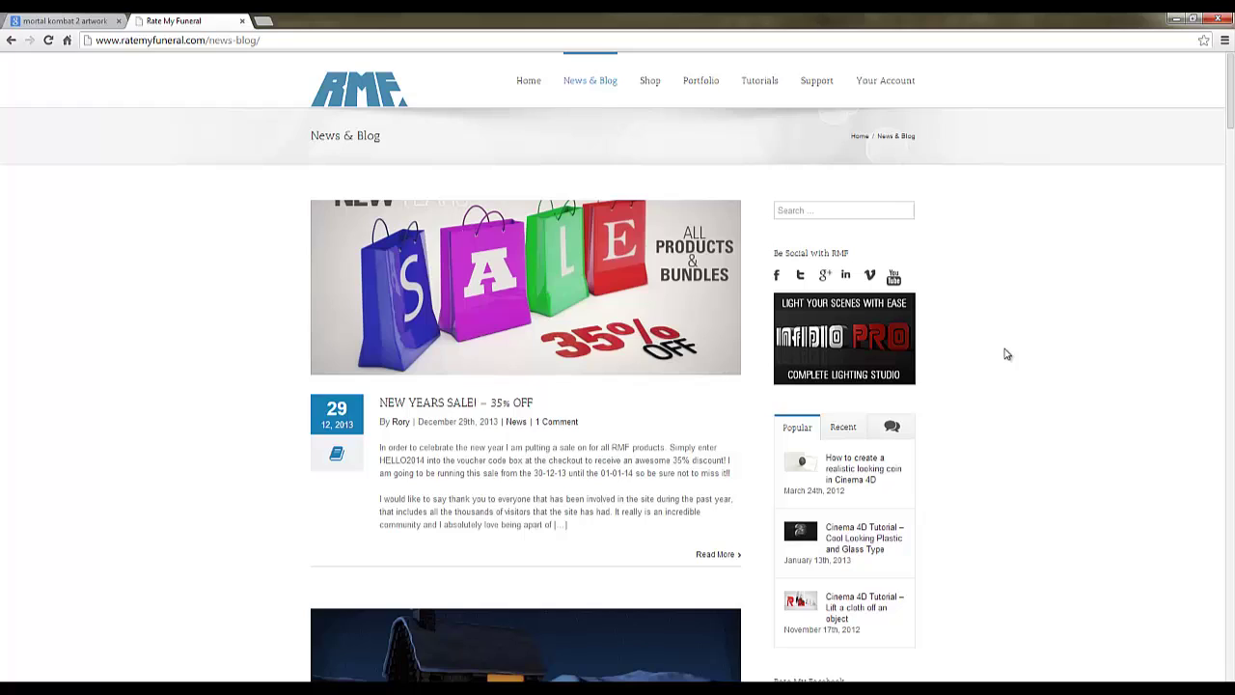